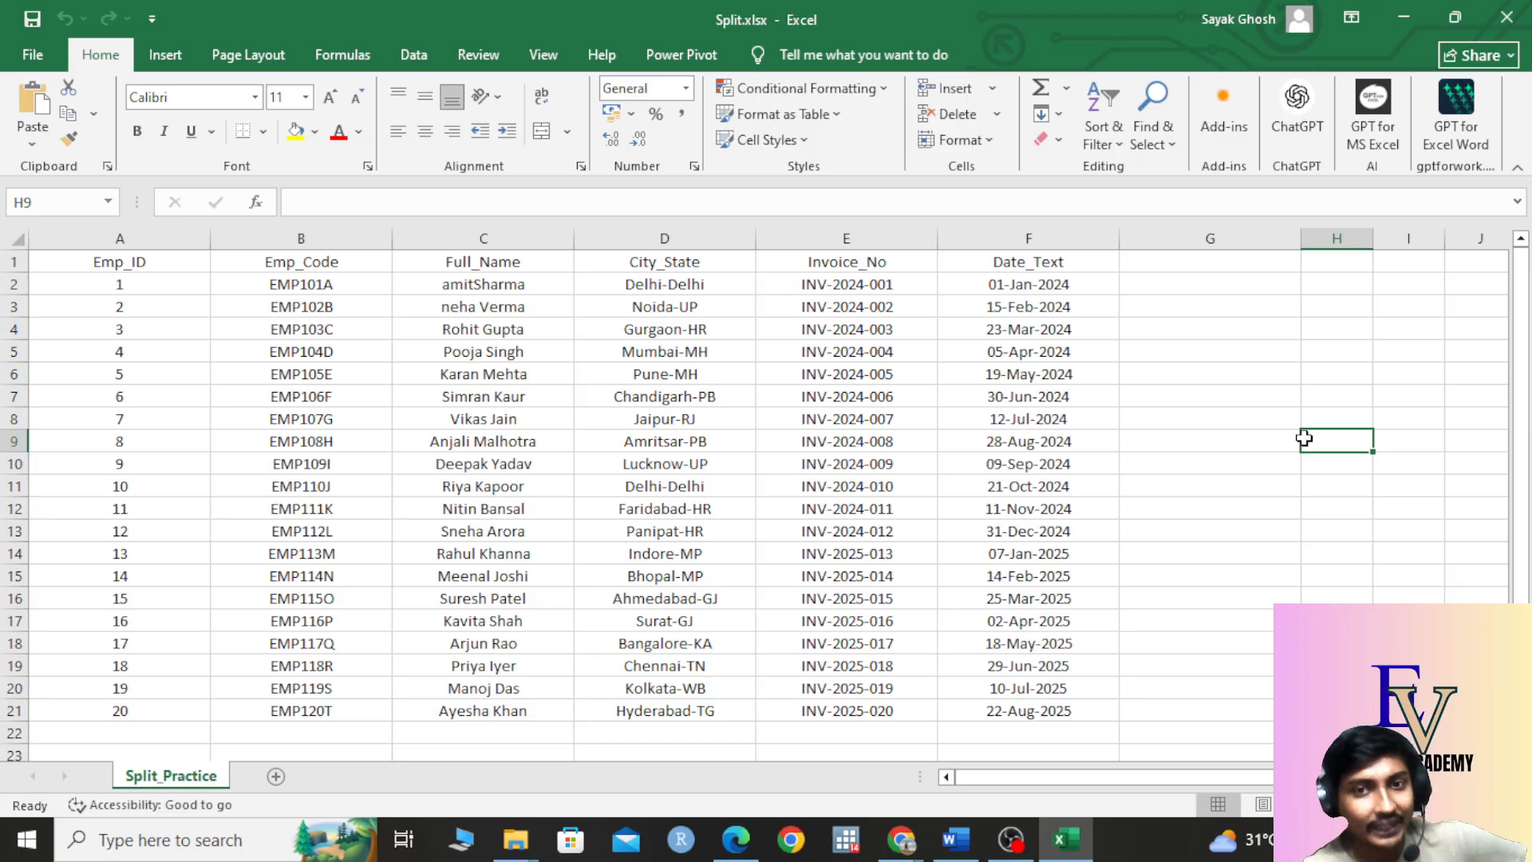
Step: Examine the combined city and state entries in the City_State column of the Split_Practice sheet
{"action": "left_click", "coordinate": [654, 238]}
{"action": "left_click_drag", "start_coordinate": [665, 306], "coordinate": [694, 351]}
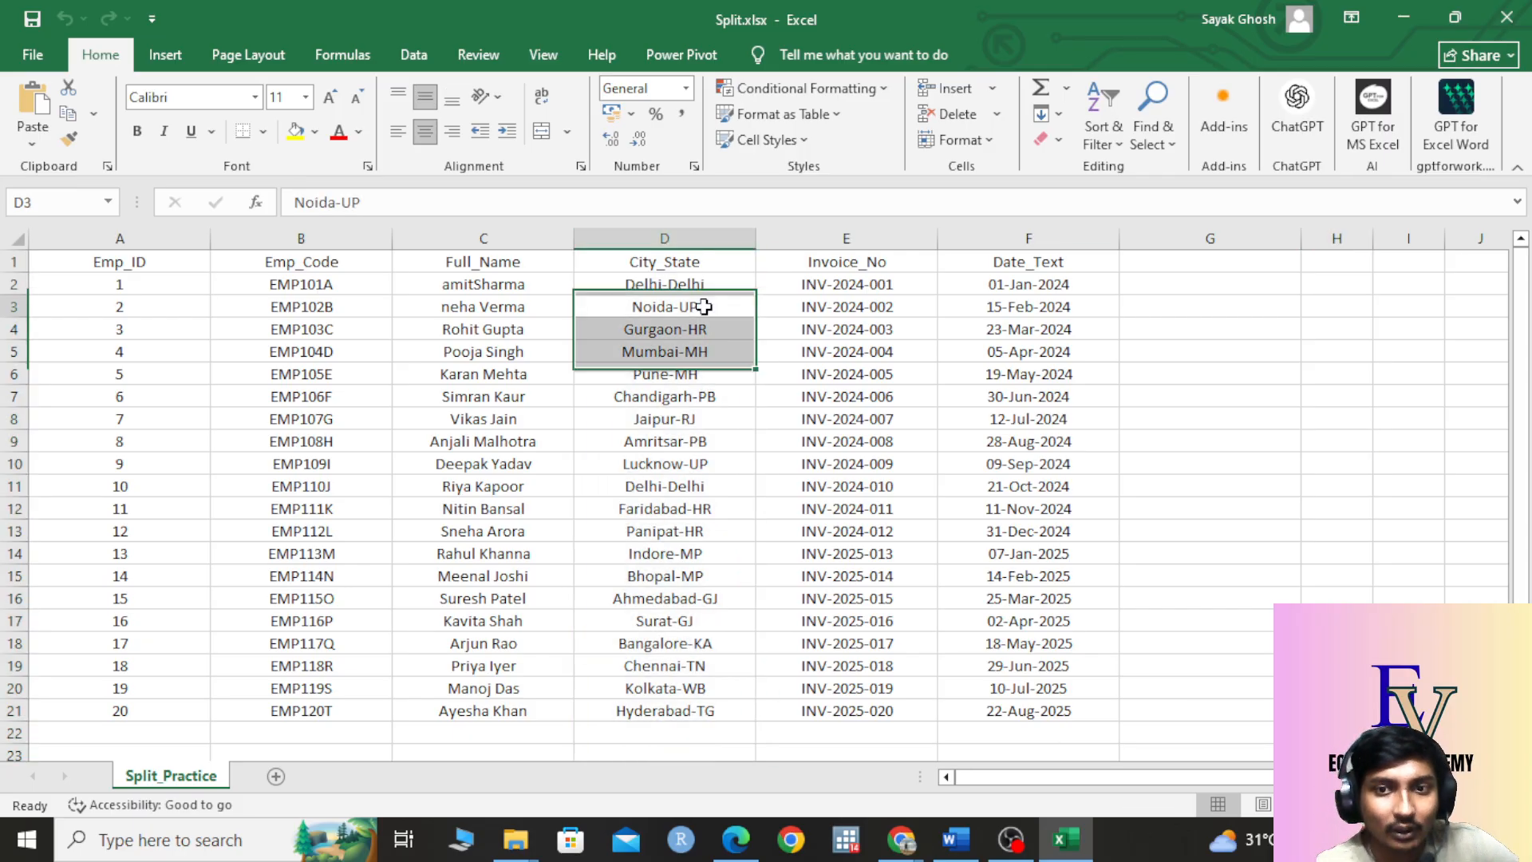
{"action": "left_click", "coordinate": [667, 287]}
{"action": "left_click", "coordinate": [665, 310]}
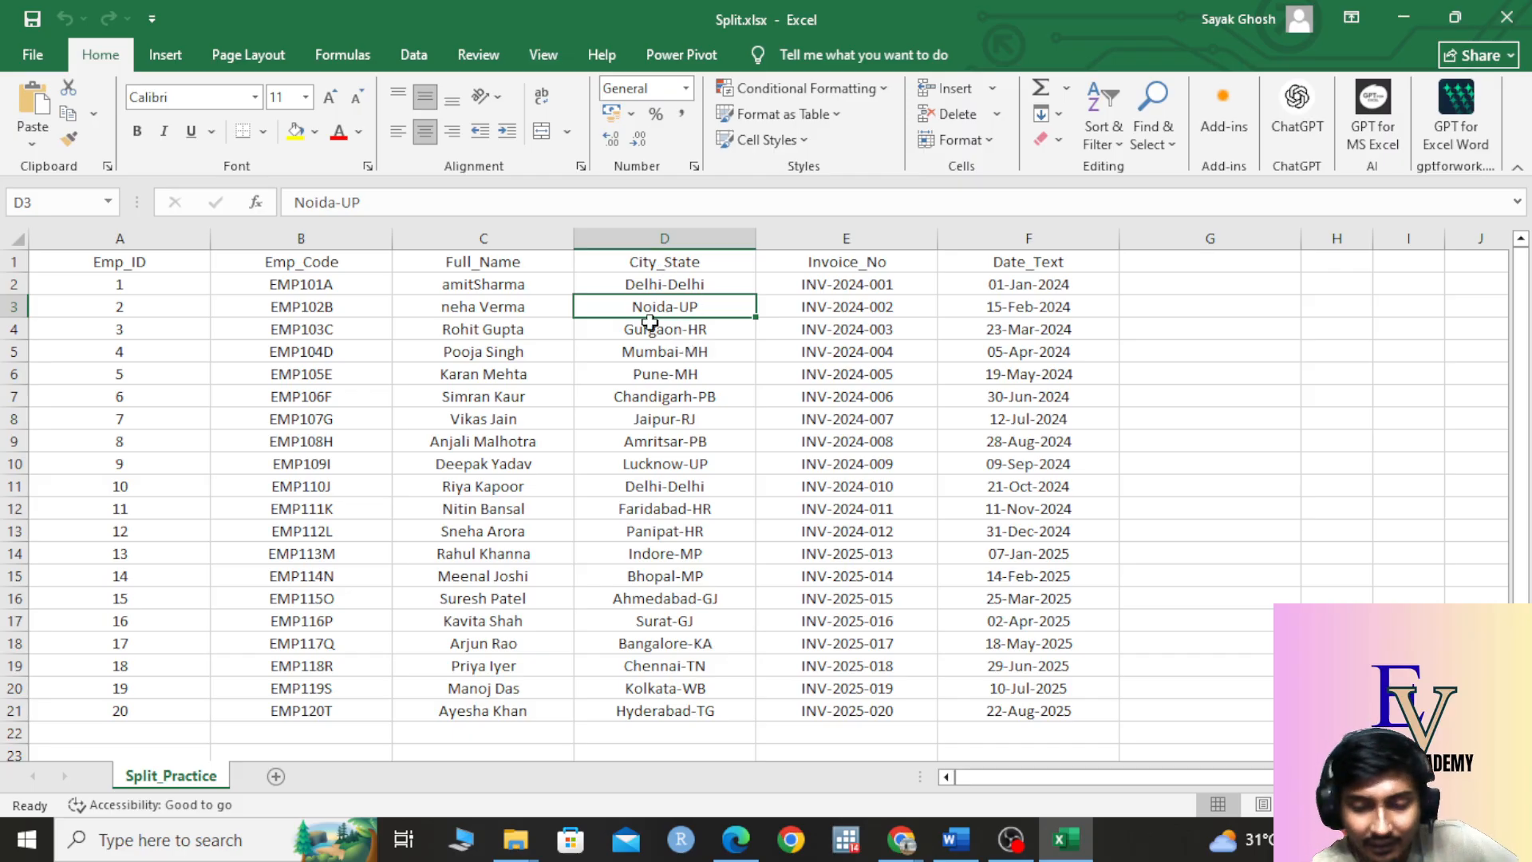
{"action": "scroll", "coordinate": [729, 386], "scroll_direction": "up", "scroll_amount": 2}
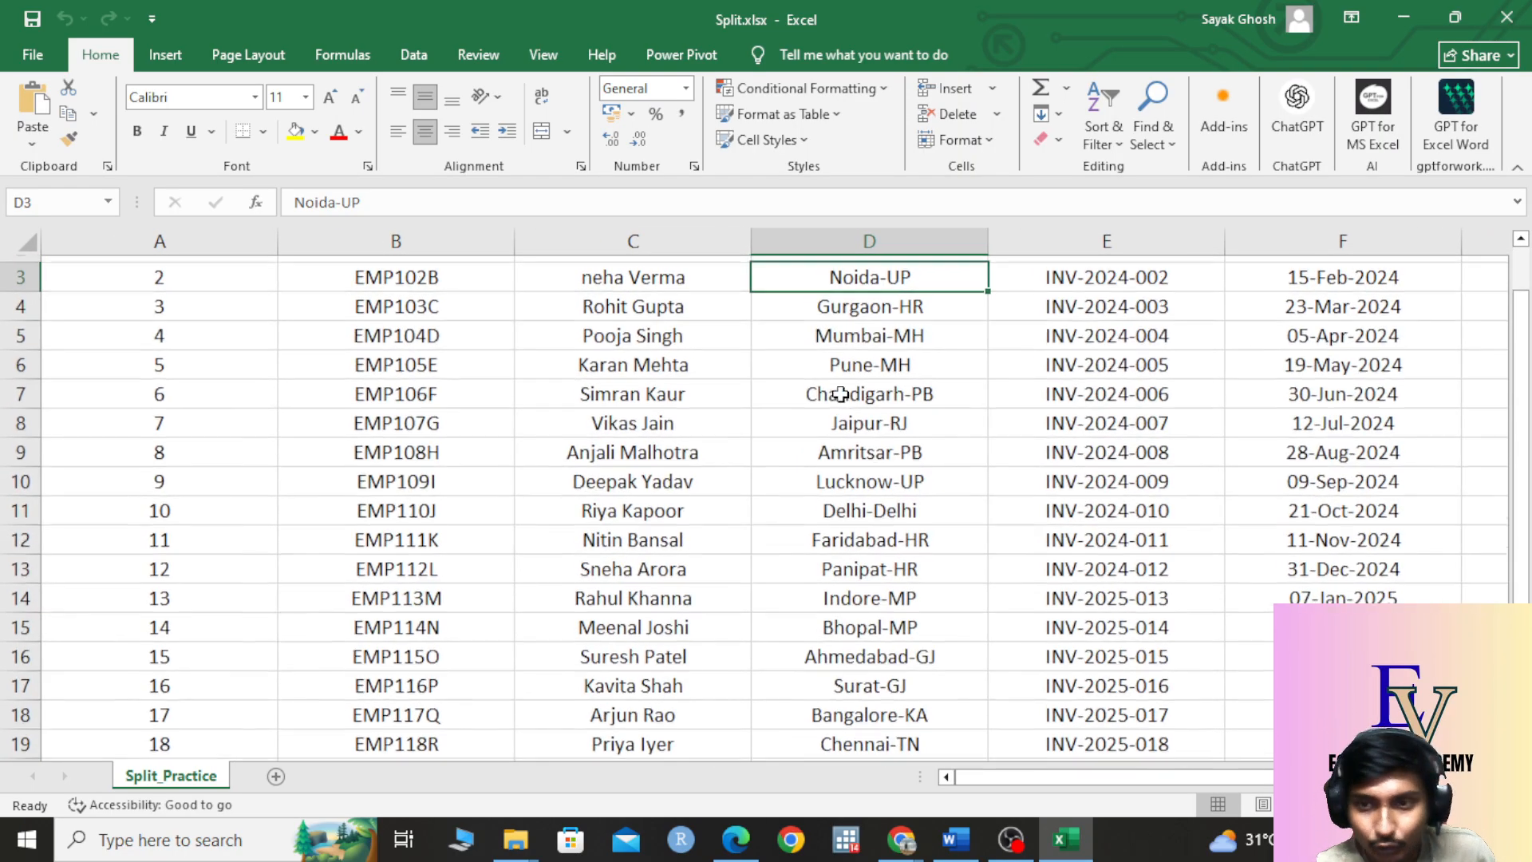
{"action": "scroll", "coordinate": [840, 394], "scroll_direction": "up", "scroll_amount": 1}
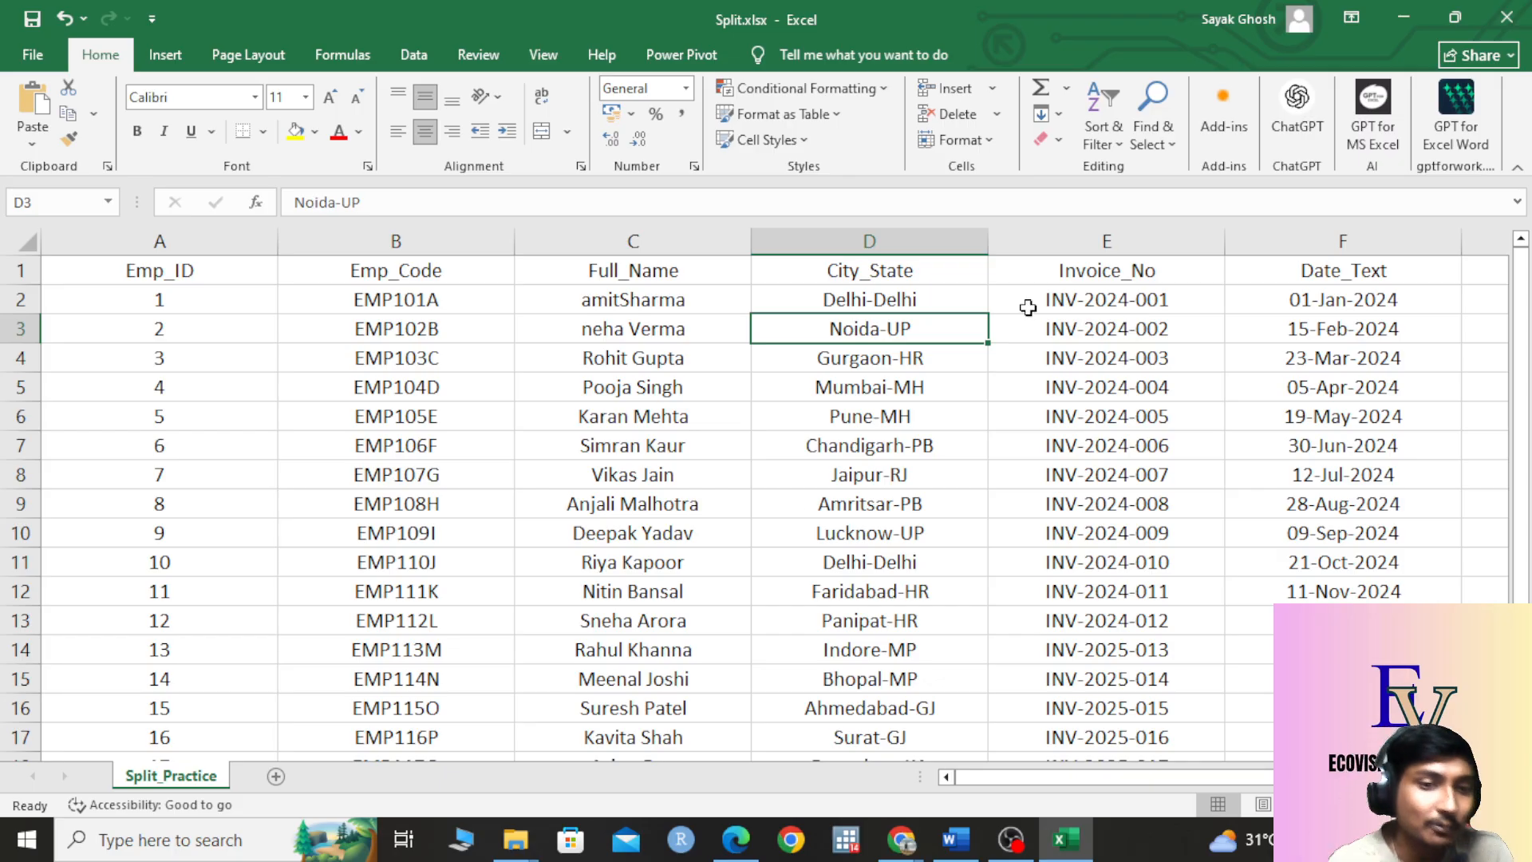
Step: Launch Power BI Desktop and start a blank report
{"action": "left_click", "coordinate": [200, 840]}
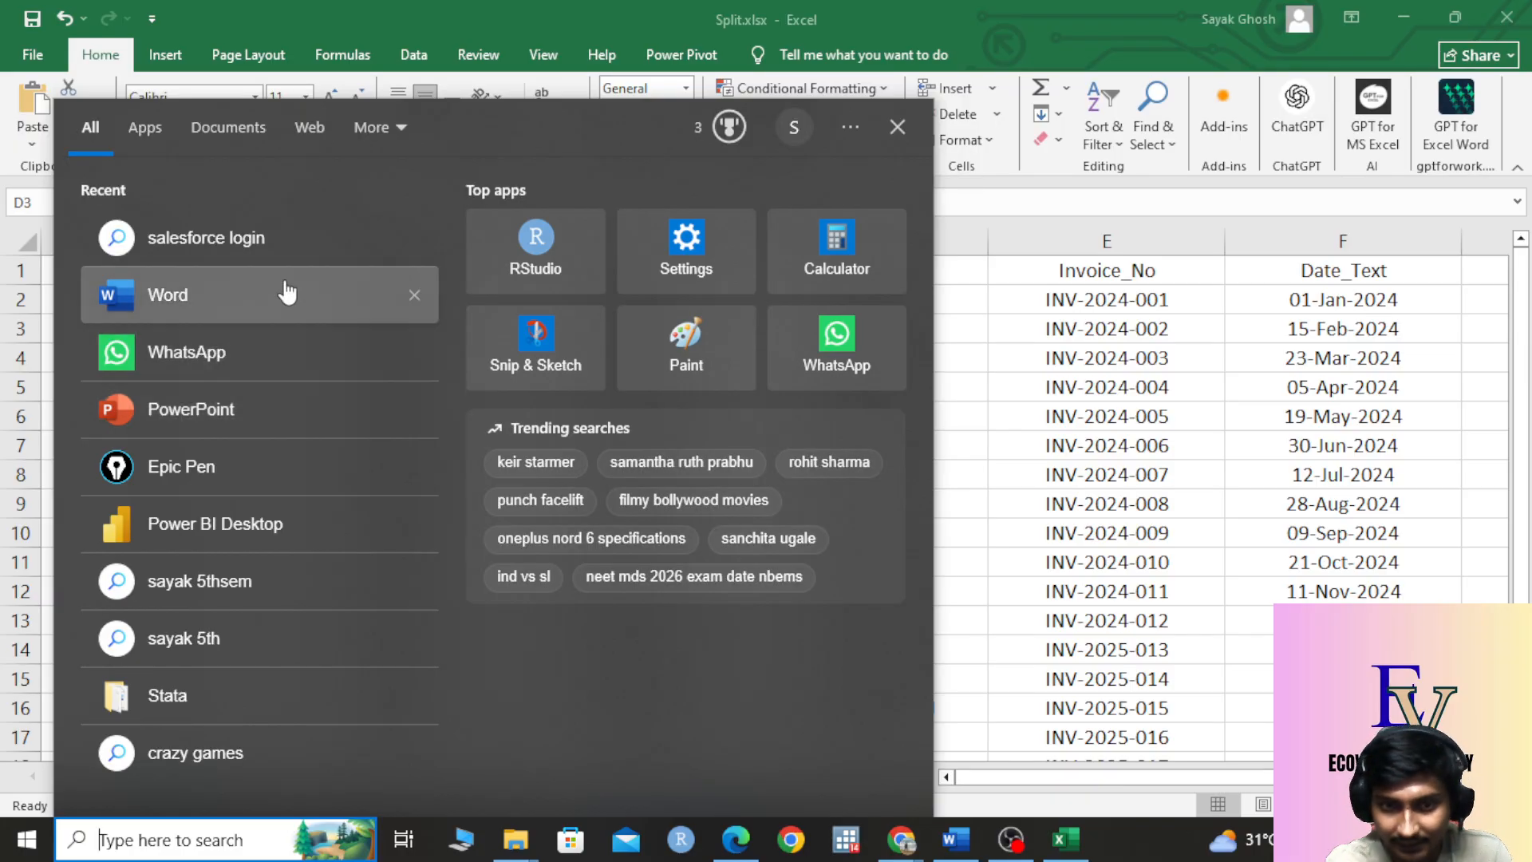
{"action": "left_click", "coordinate": [334, 527]}
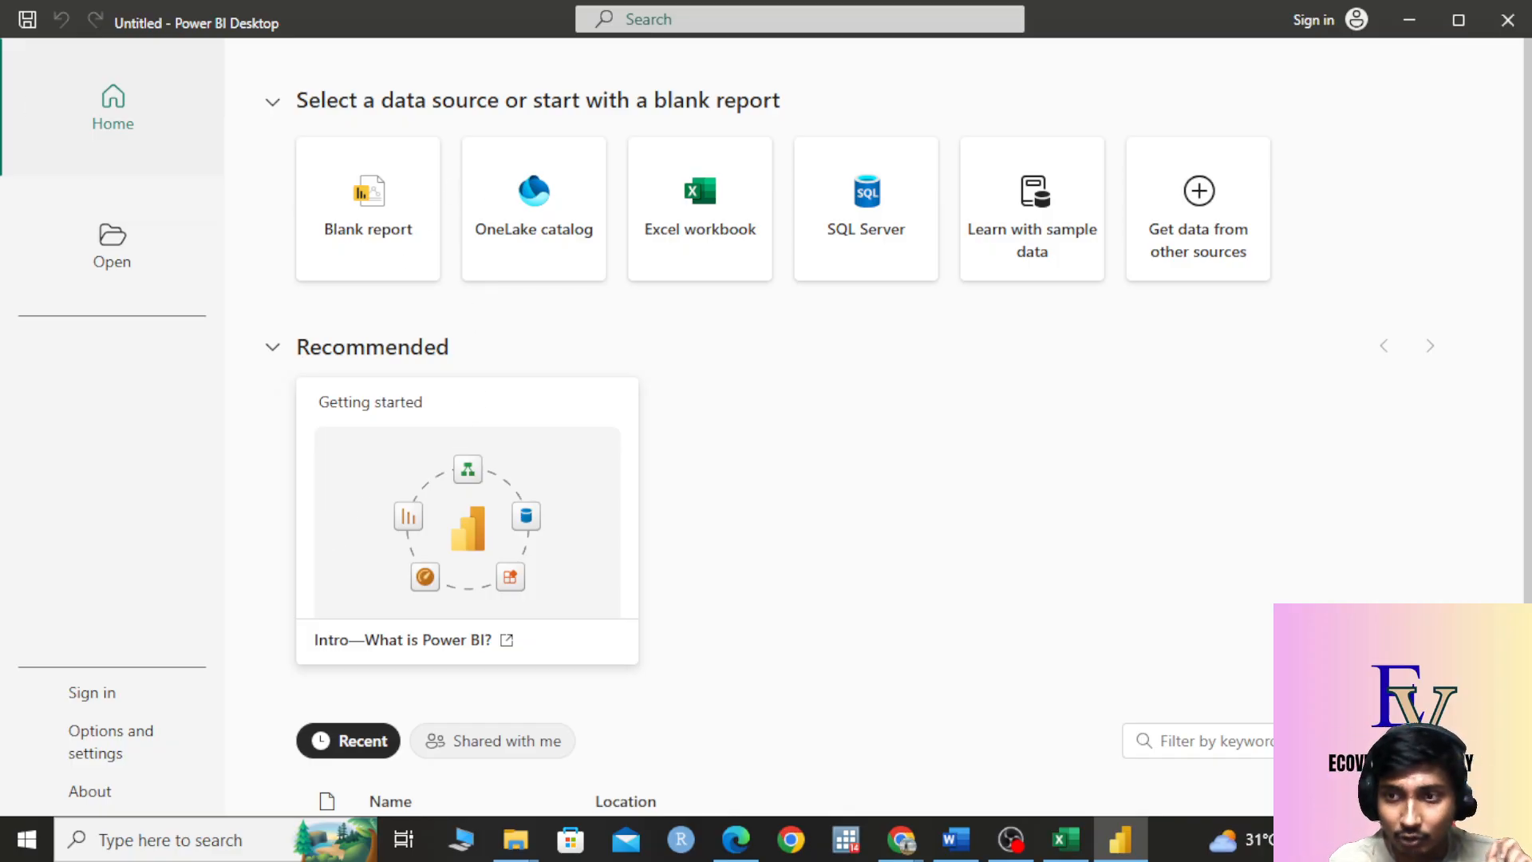
{"action": "left_click", "coordinate": [395, 276]}
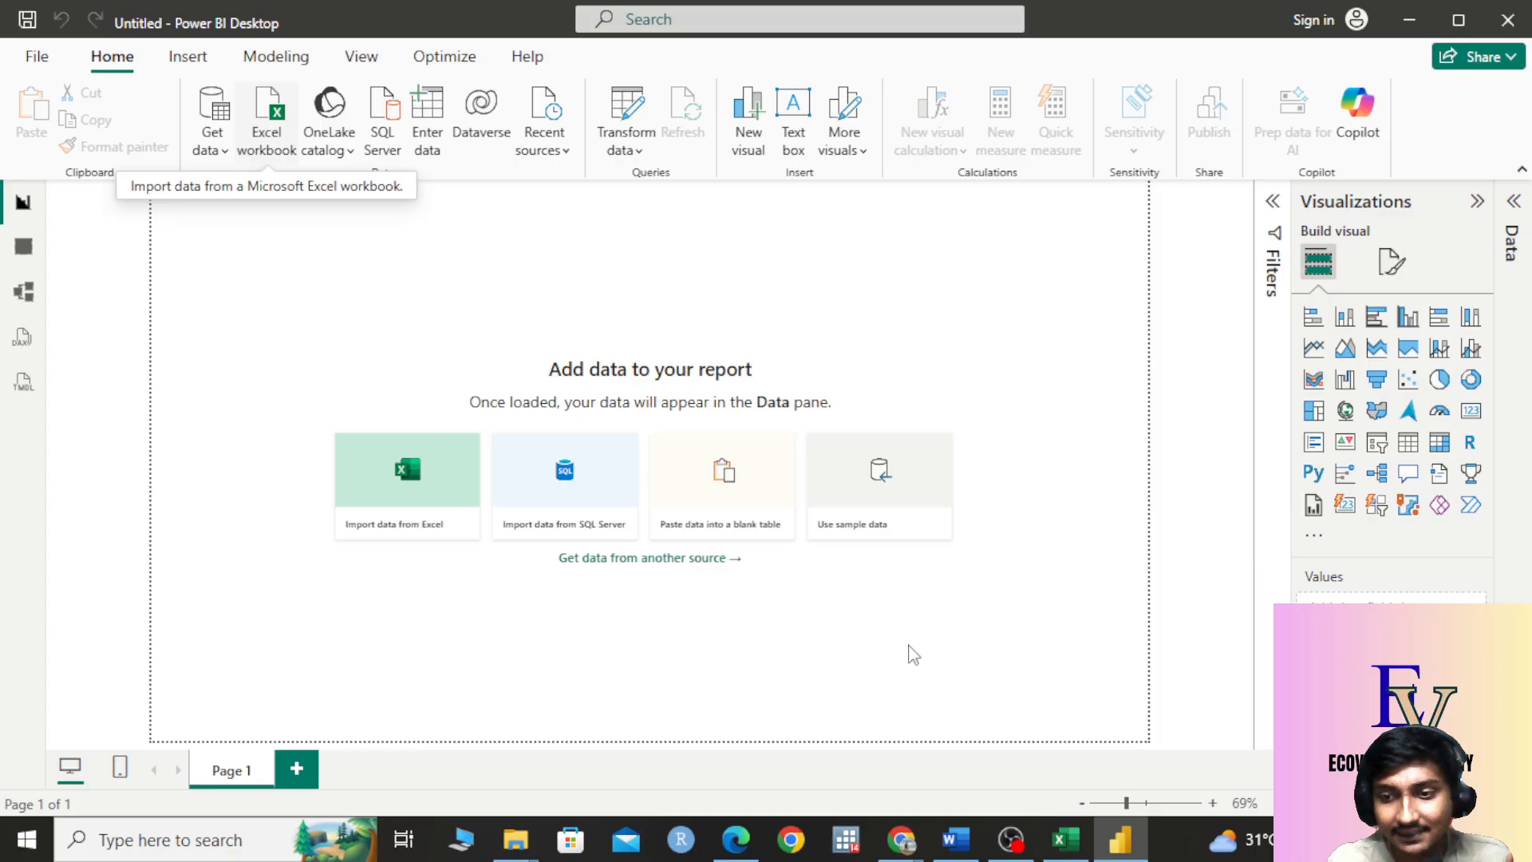
Step: Return to the blank Power BI Desktop report and import Split.xlsx from the Desktop folder as an Excel workbook source
{"action": "mouse_move", "coordinate": [997, 677]}
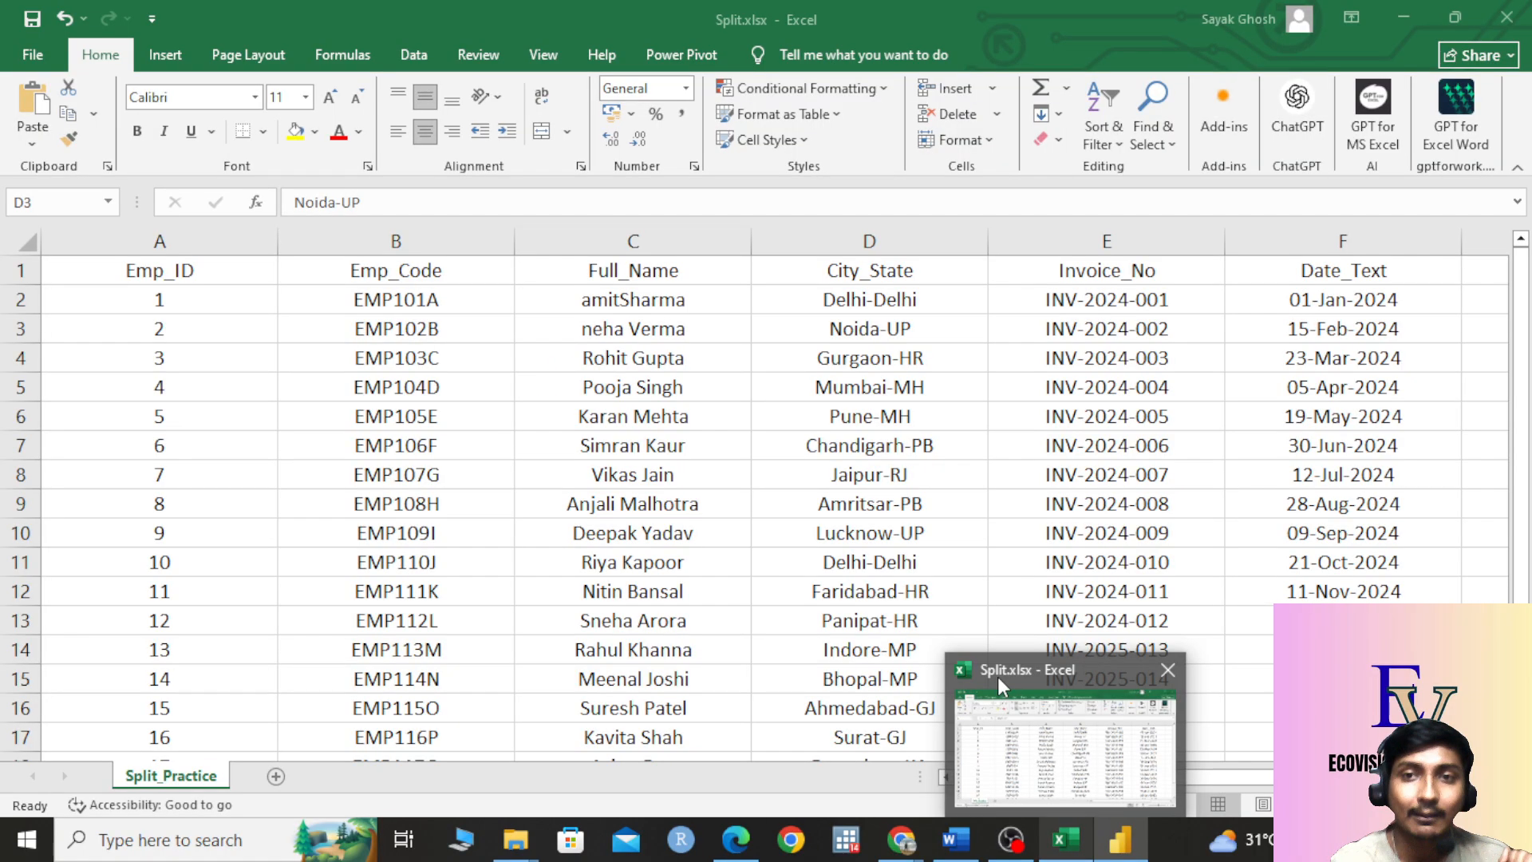
{"action": "mouse_move", "coordinate": [1117, 842]}
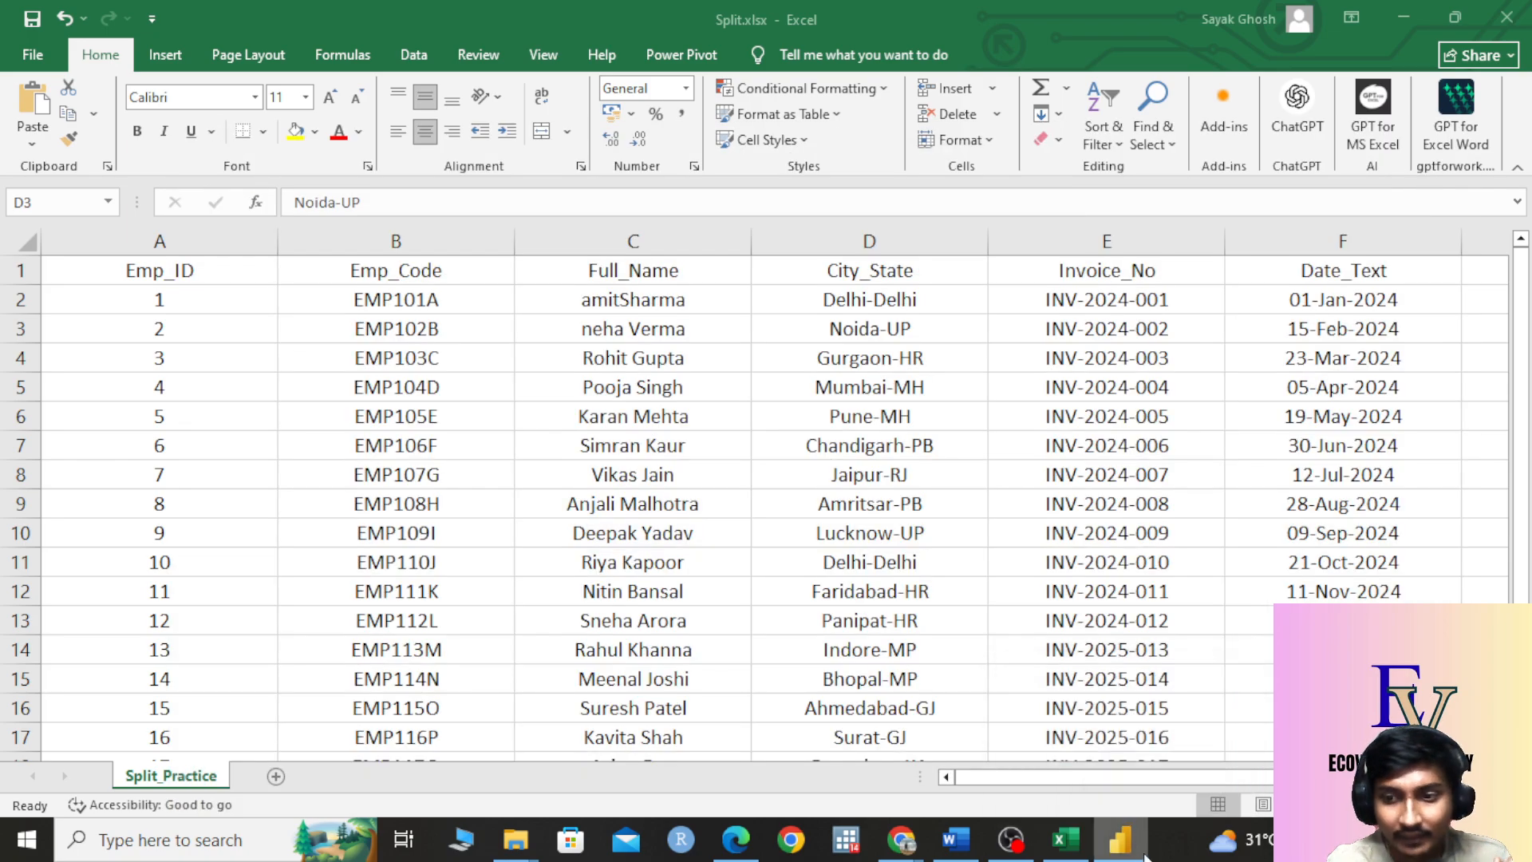
{"action": "left_click", "coordinate": [1117, 842]}
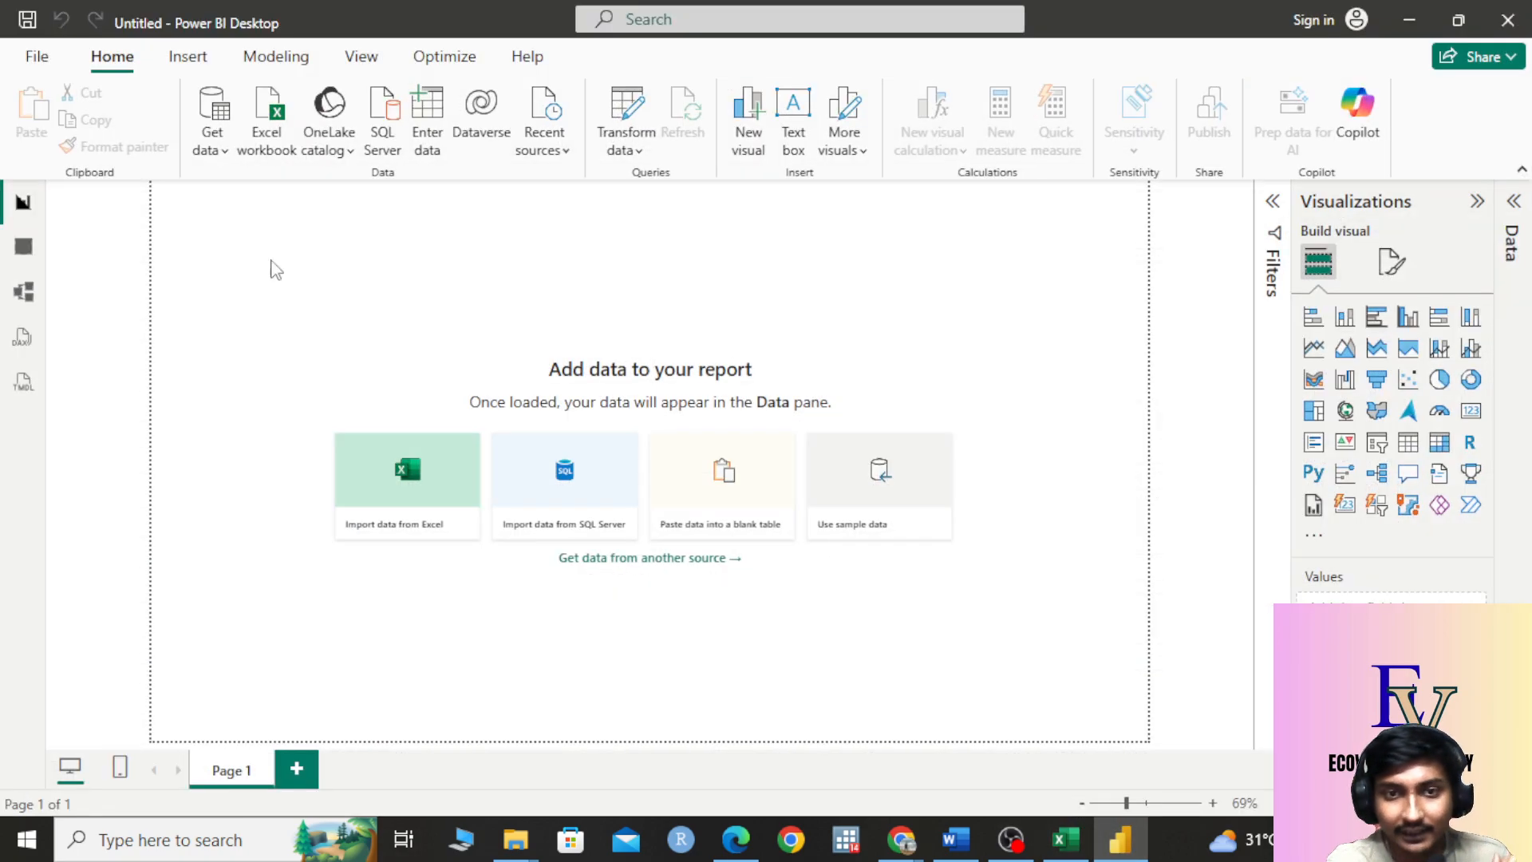
{"action": "left_click", "coordinate": [225, 157]}
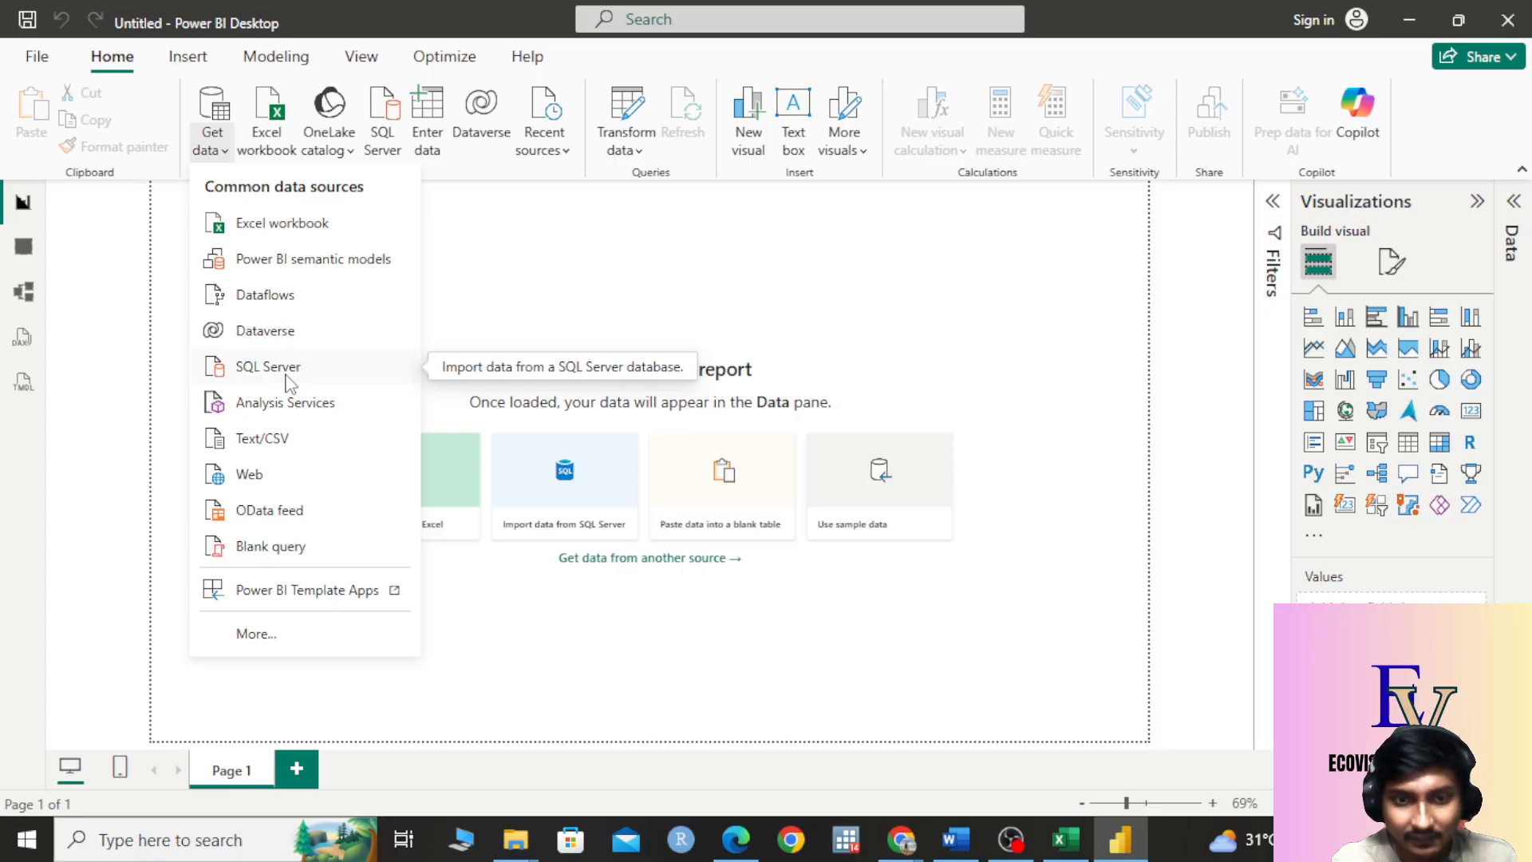
{"action": "left_click", "coordinate": [279, 227]}
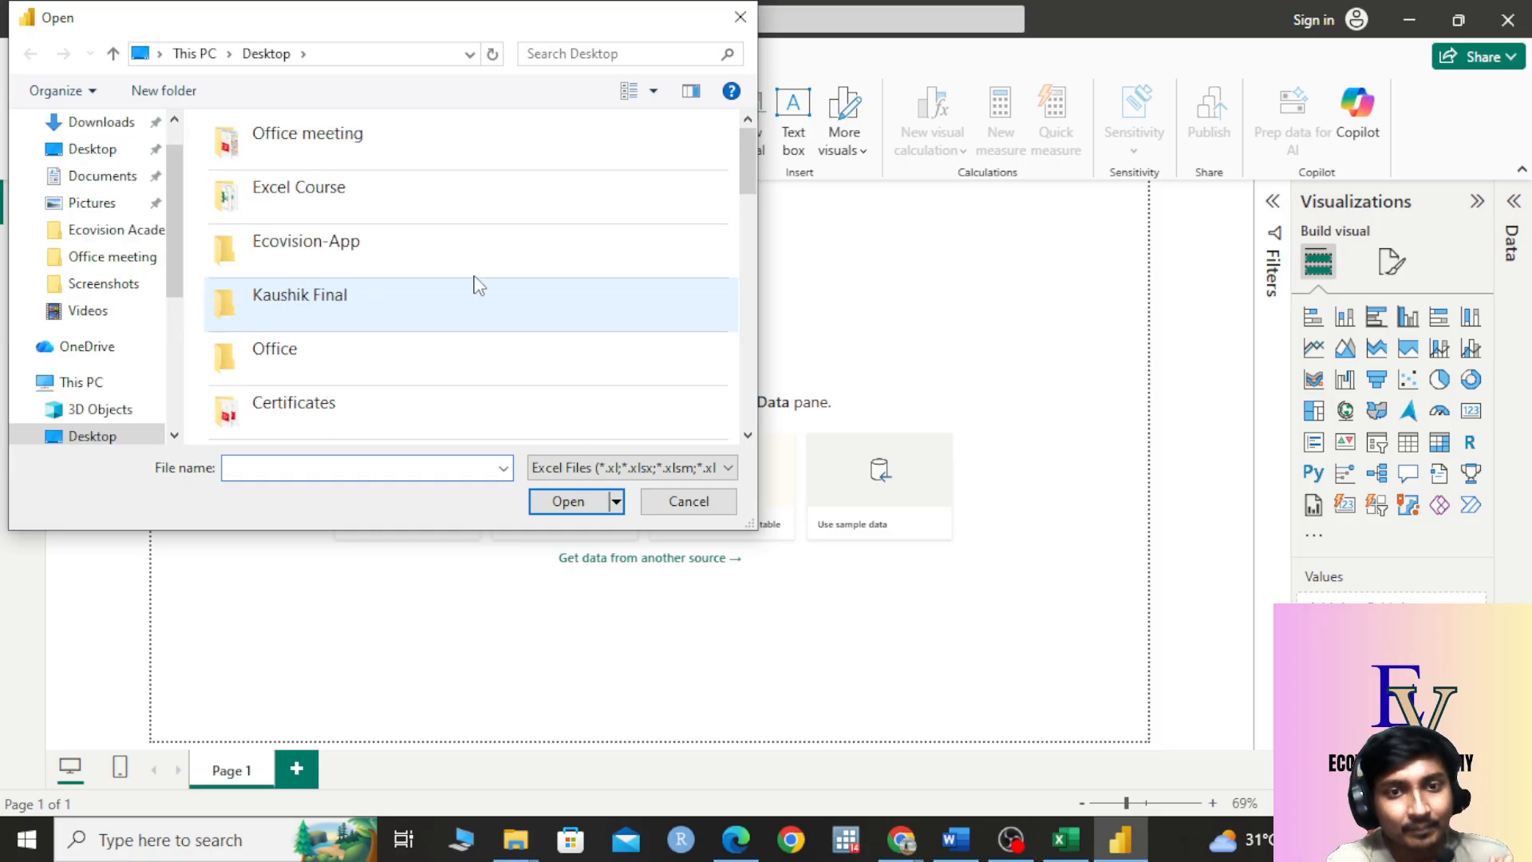
{"action": "scroll", "coordinate": [404, 294], "scroll_direction": "down", "scroll_amount": 10}
{"action": "scroll", "coordinate": [403, 294], "scroll_direction": "down", "scroll_amount": 10}
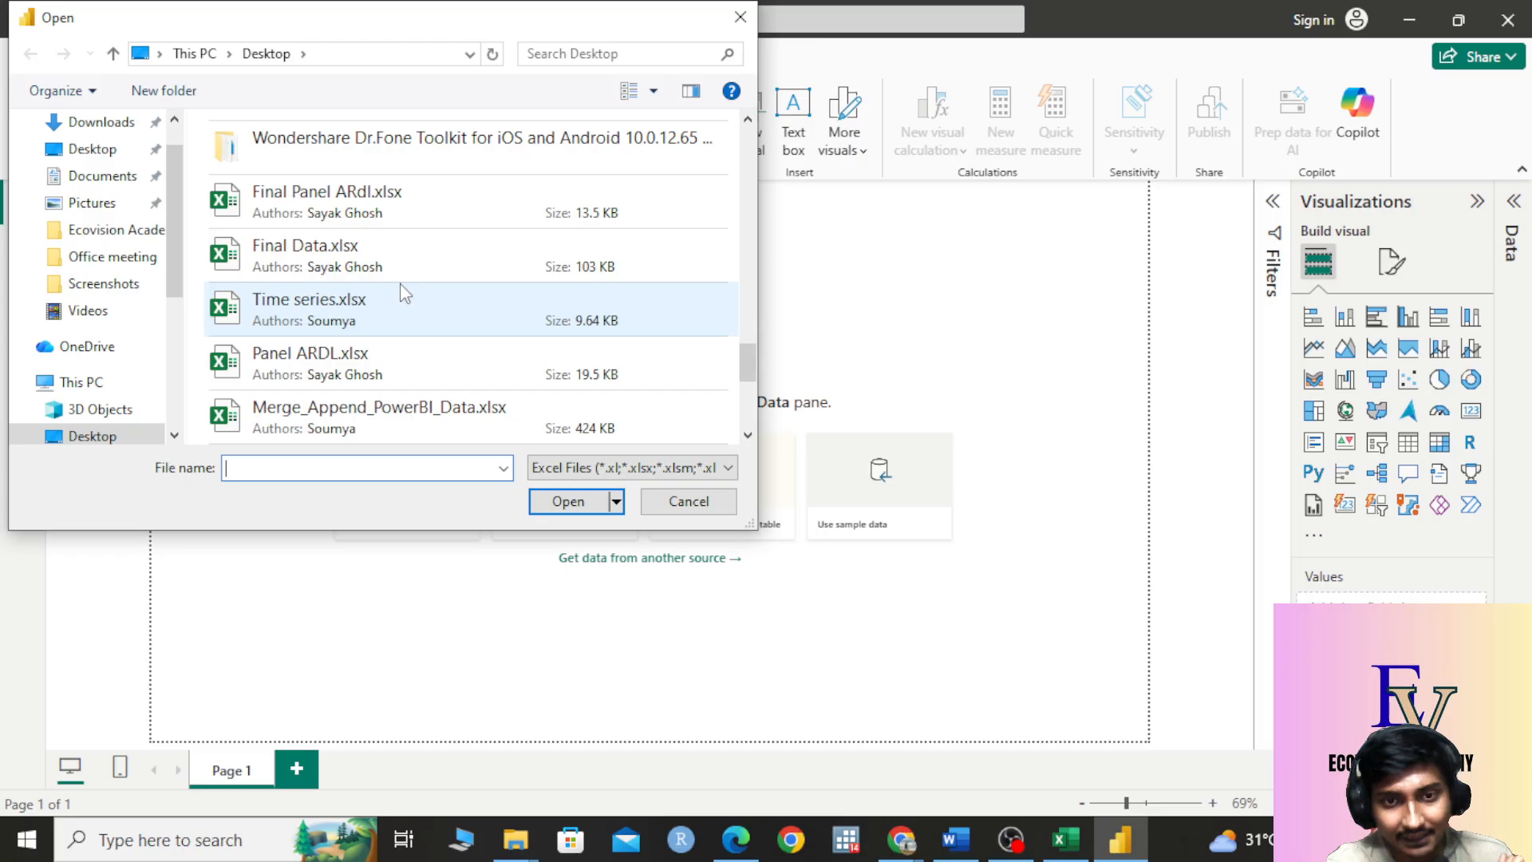
{"action": "scroll", "coordinate": [405, 307], "scroll_direction": "up", "scroll_amount": 5}
{"action": "scroll", "coordinate": [405, 319], "scroll_direction": "down", "scroll_amount": 2}
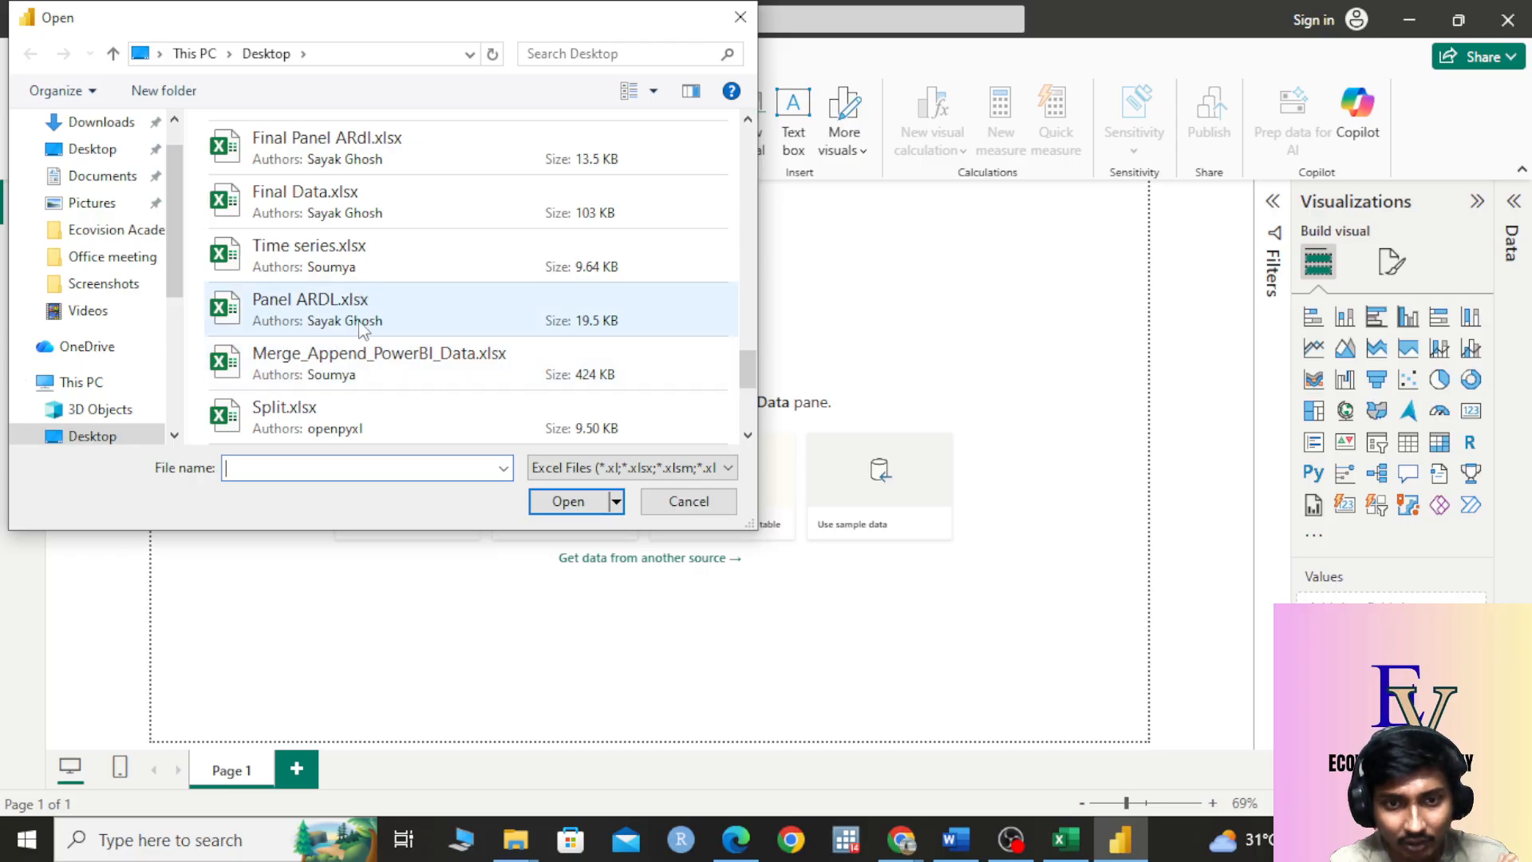
{"action": "double_click", "coordinate": [339, 429]}
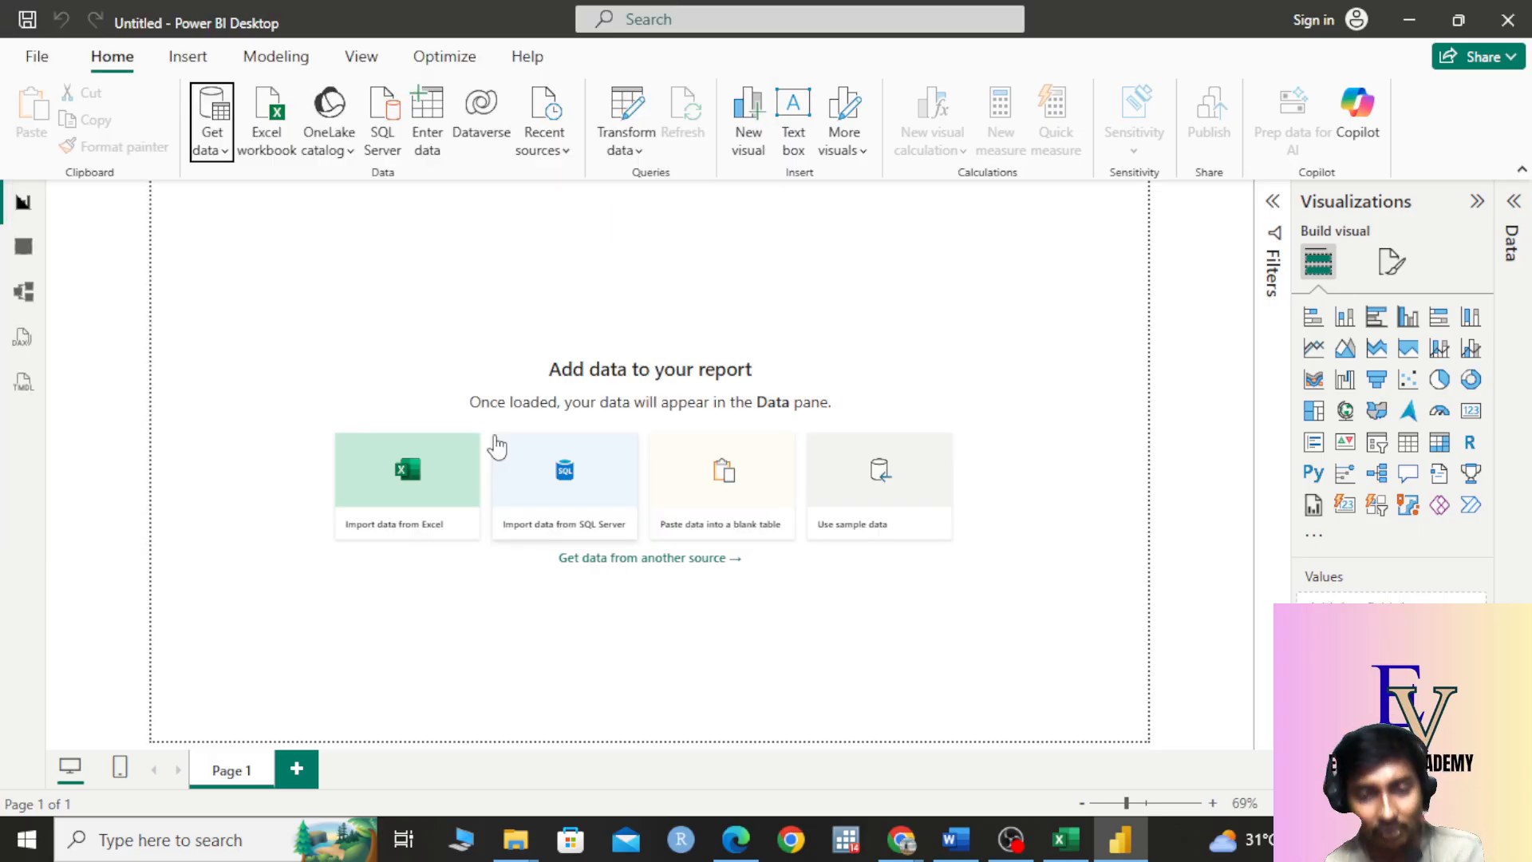
{"action": "left_click", "coordinate": [496, 444]}
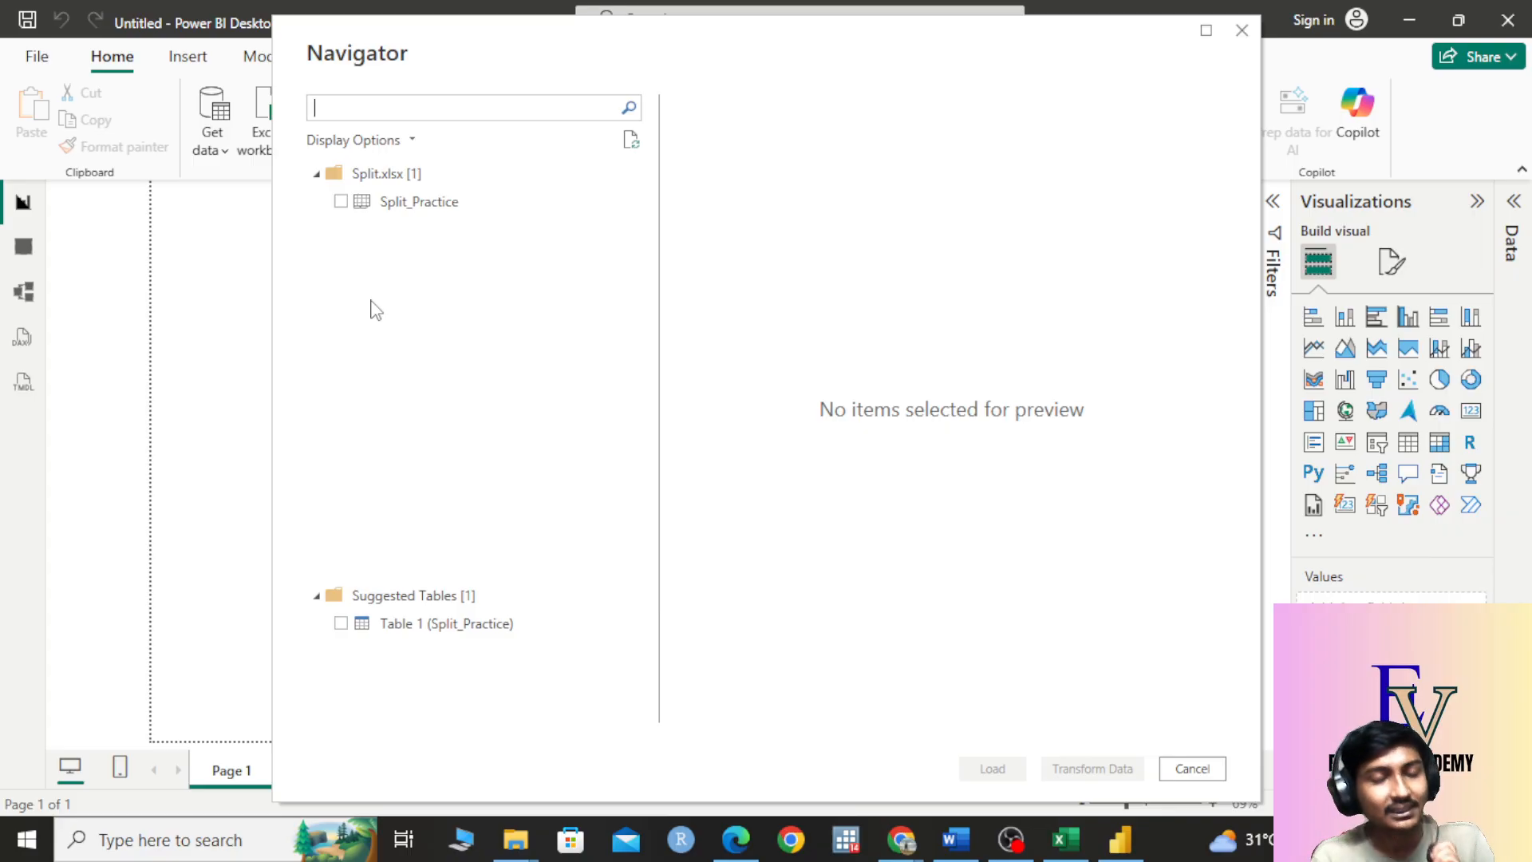
Step: Load the Split_Practice sheet into the report and check its rows in table view
{"action": "left_click", "coordinate": [340, 202]}
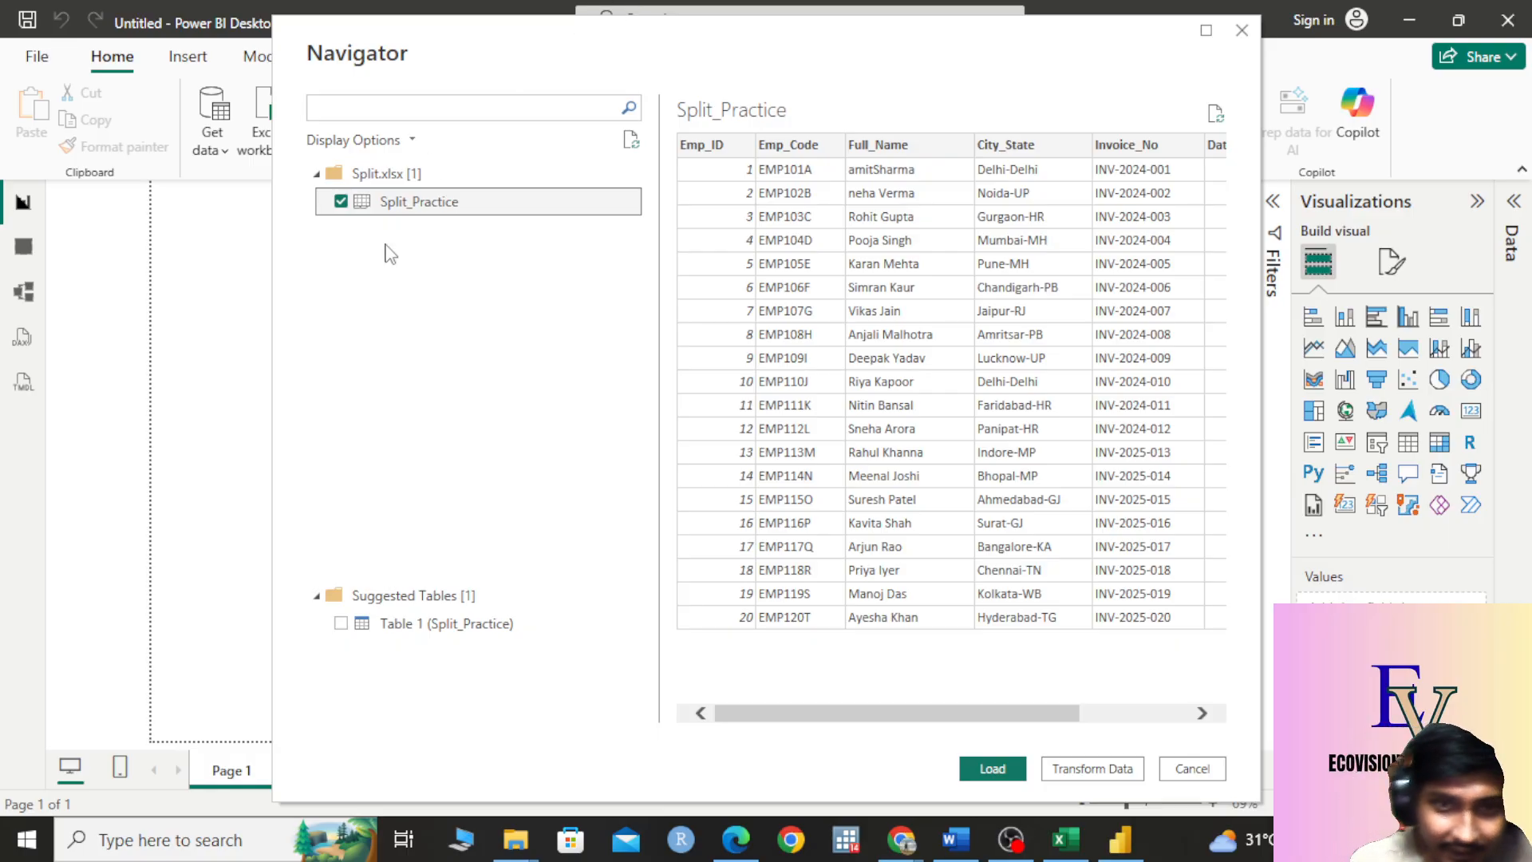
{"action": "left_click", "coordinate": [340, 201]}
{"action": "left_click", "coordinate": [341, 201]}
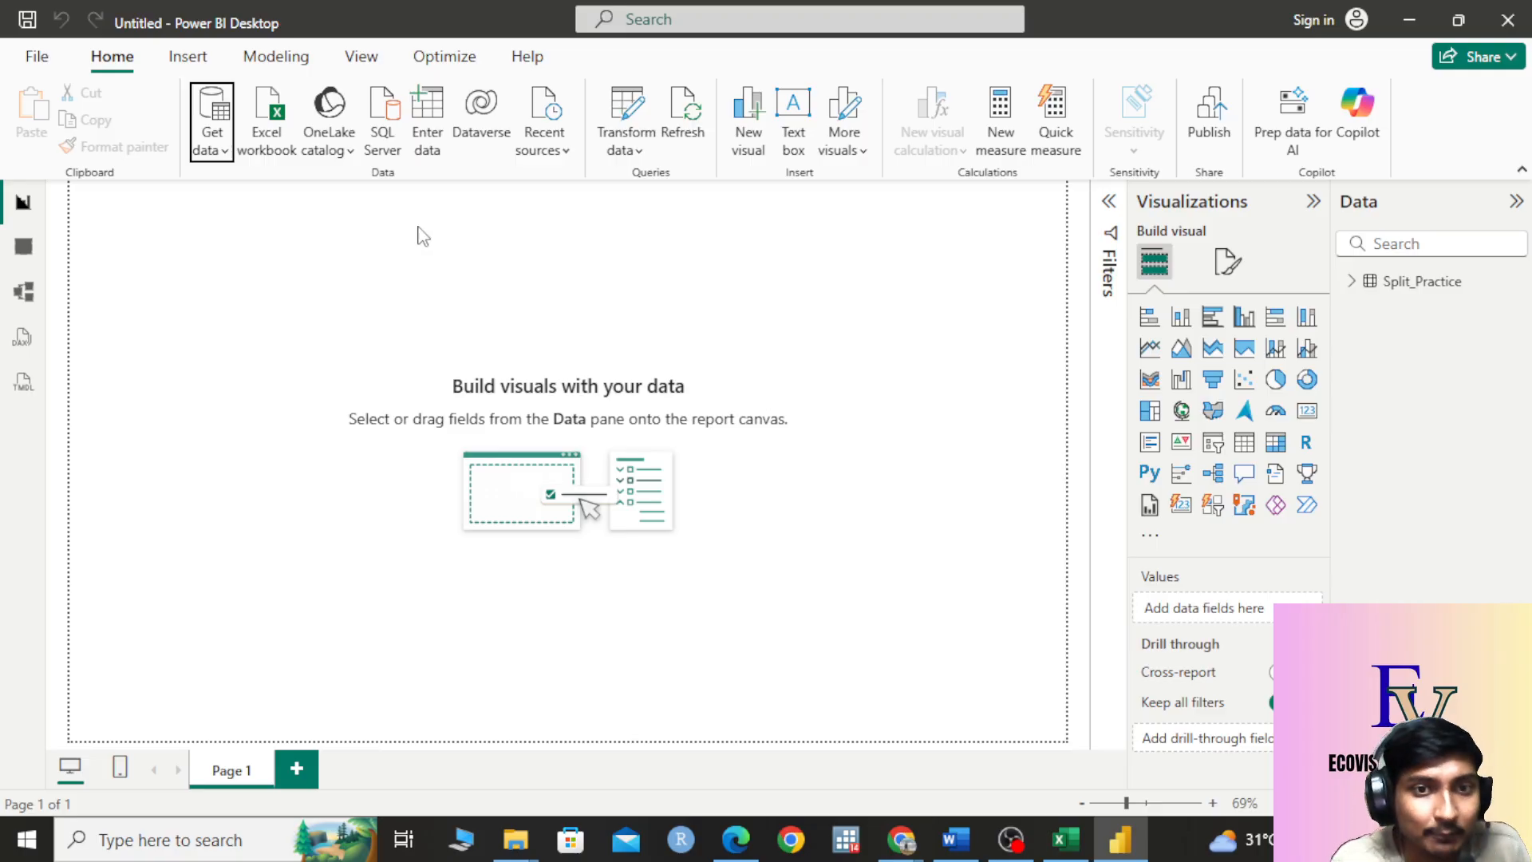
{"action": "left_click", "coordinate": [25, 254]}
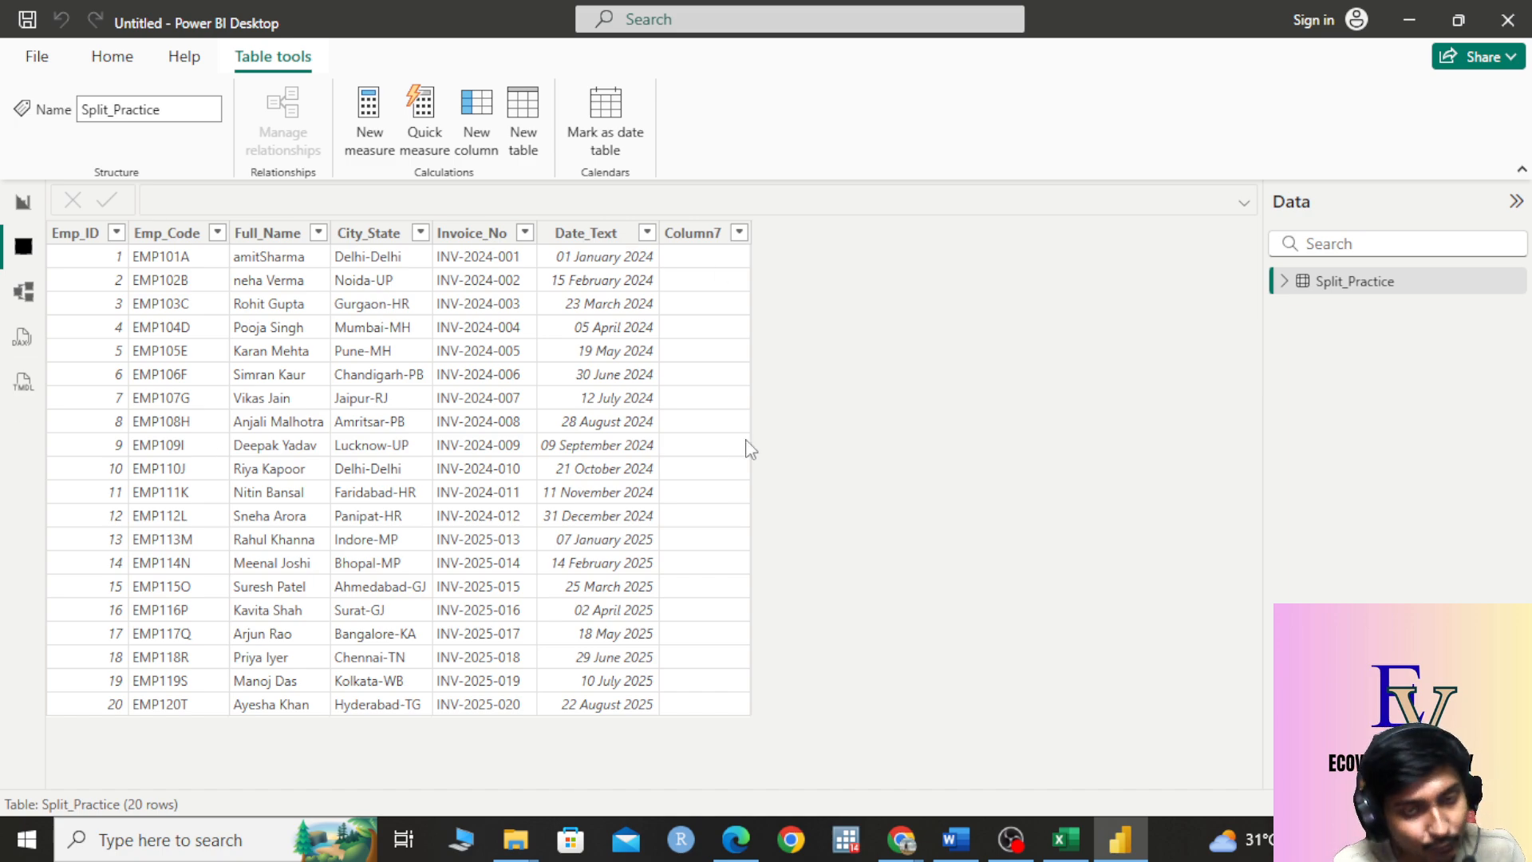
{"action": "left_click", "coordinate": [23, 204]}
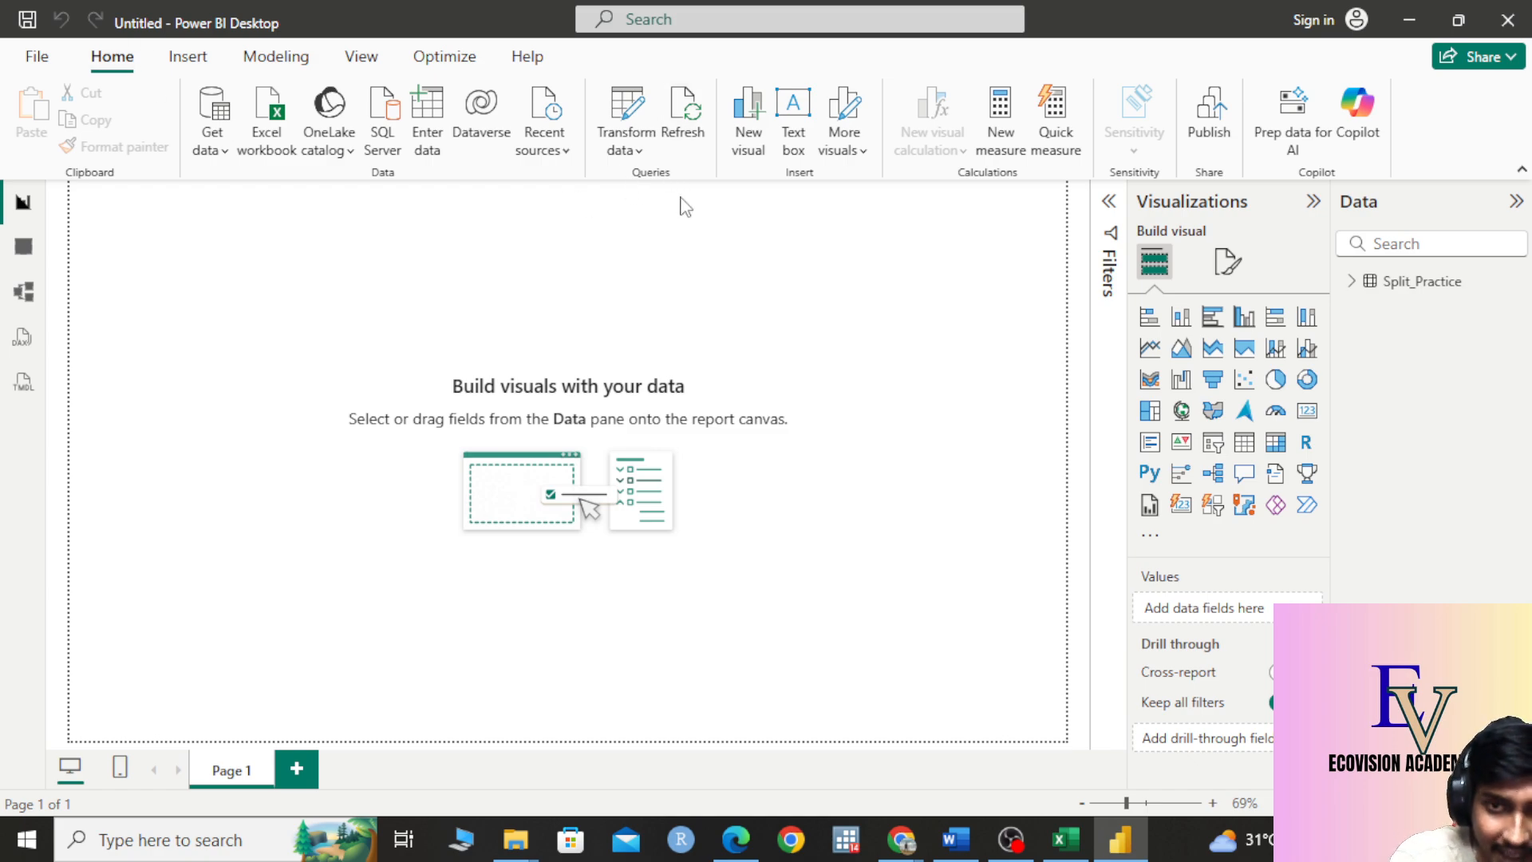
Step: Open the Split_Practice data in Power Query Editor and review its columns through Date_Text
{"action": "left_click", "coordinate": [634, 152]}
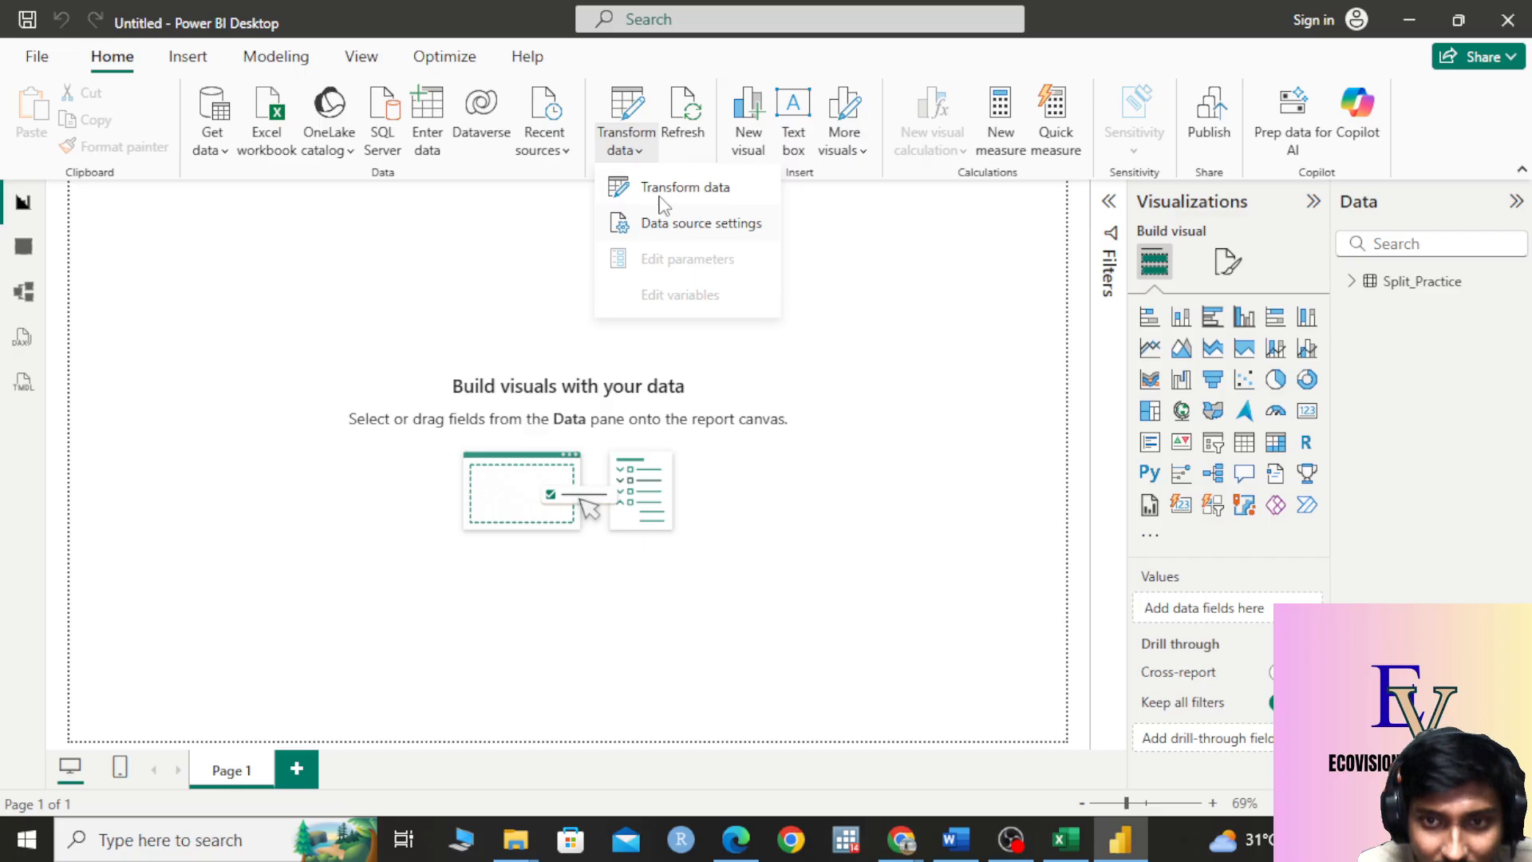
{"action": "left_click", "coordinate": [658, 190]}
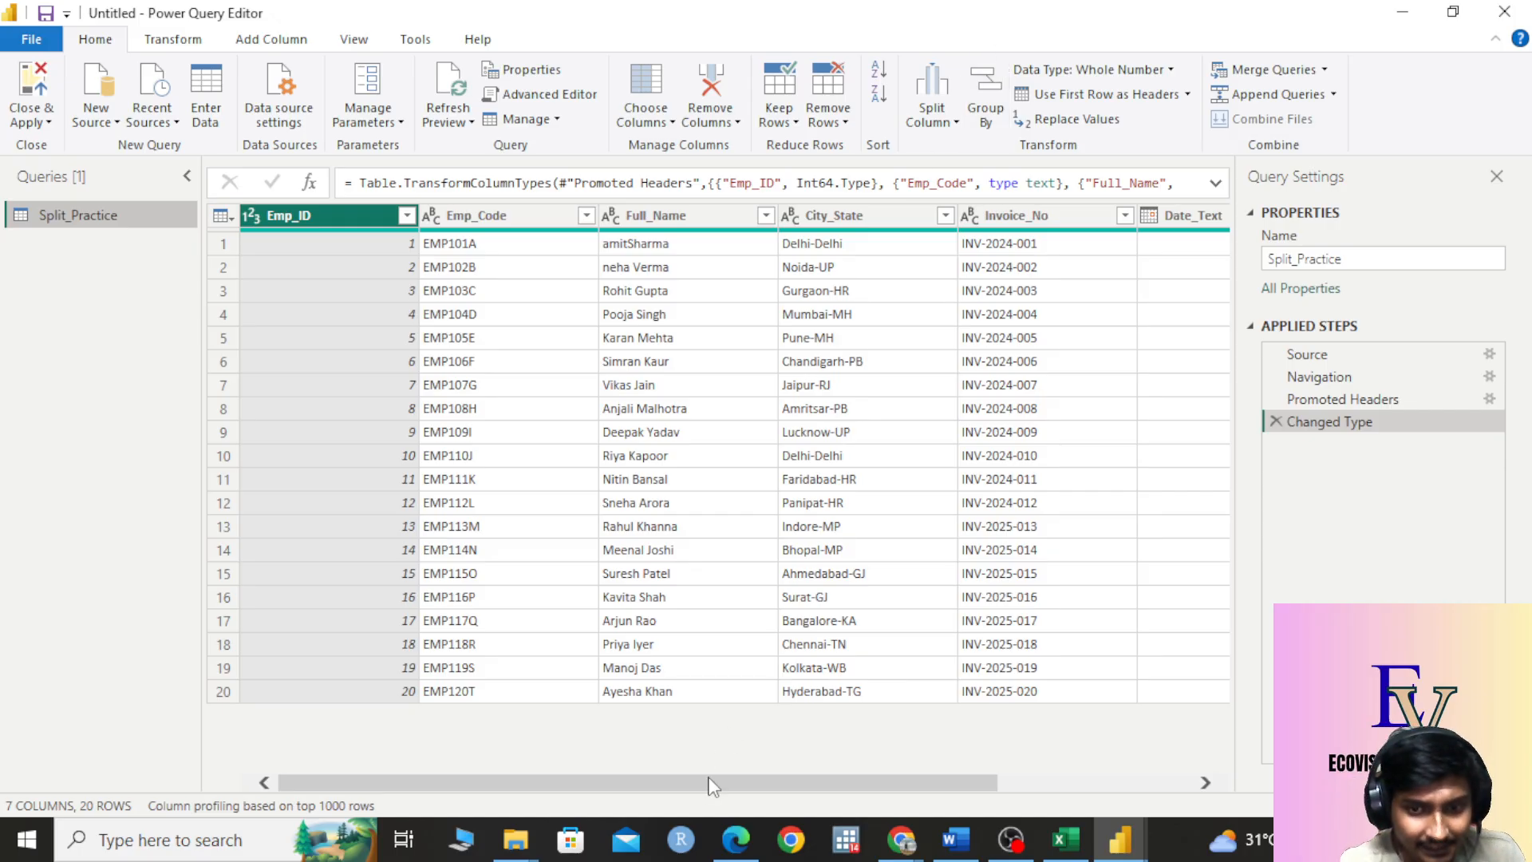
{"action": "left_click_drag", "start_coordinate": [712, 788], "coordinate": [538, 762]}
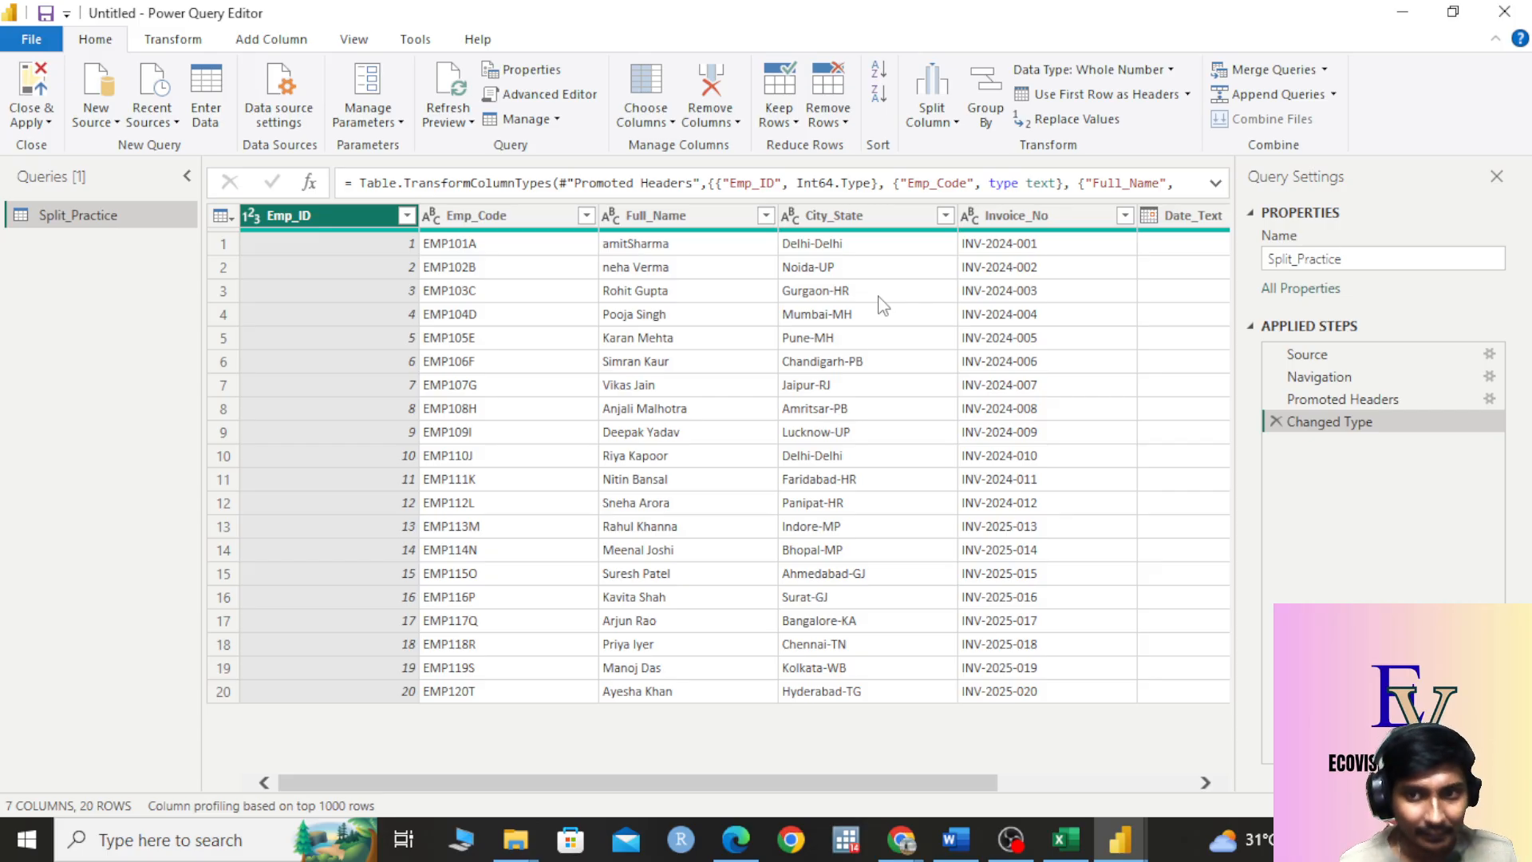
{"action": "left_click_drag", "start_coordinate": [662, 782], "coordinate": [778, 780]}
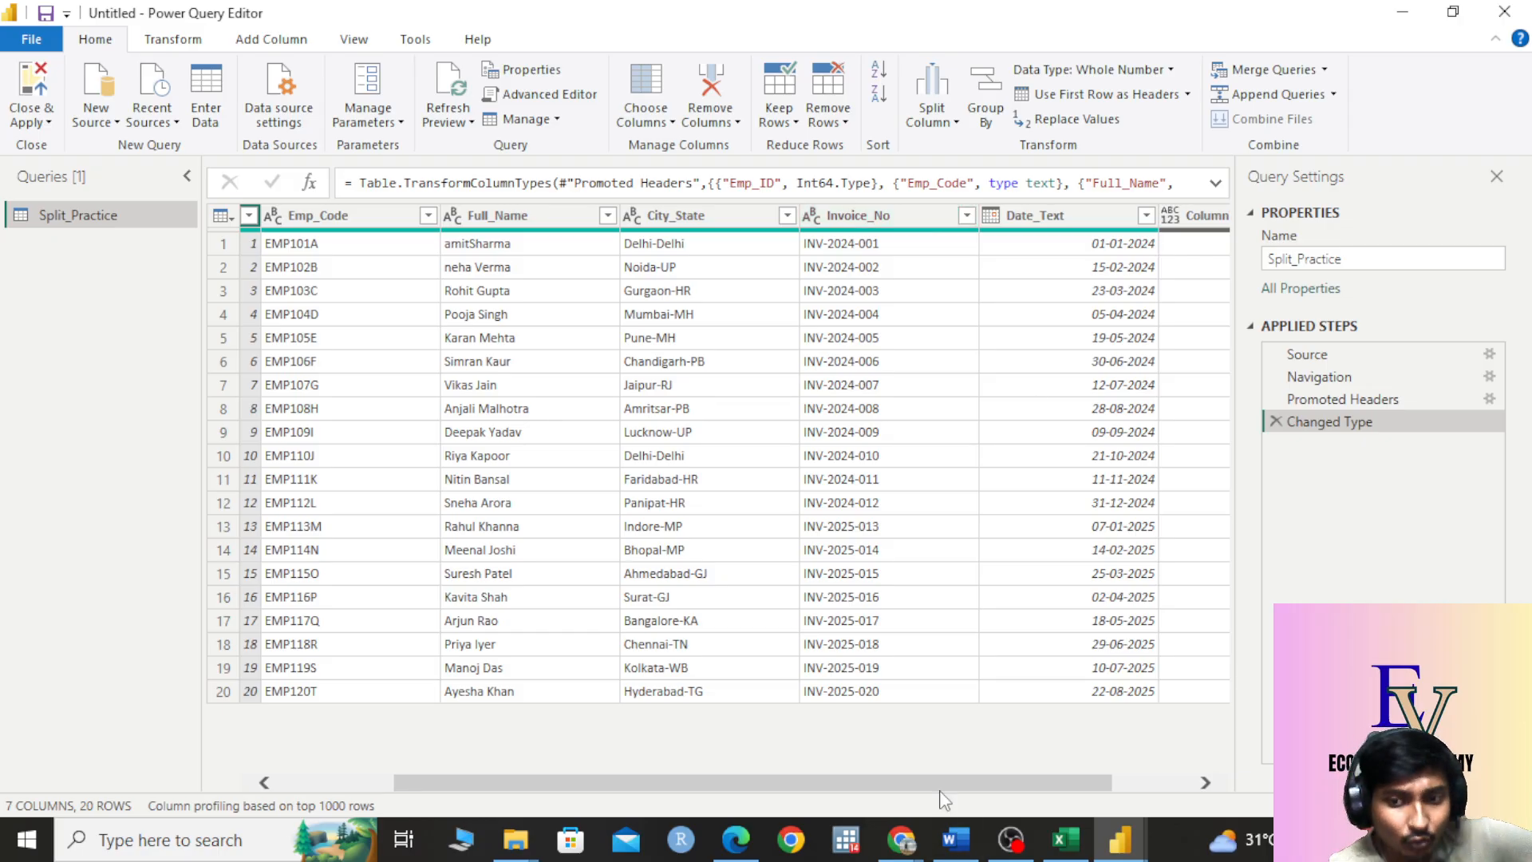
{"action": "scroll", "coordinate": [944, 798], "scroll_direction": "left", "scroll_amount": 3}
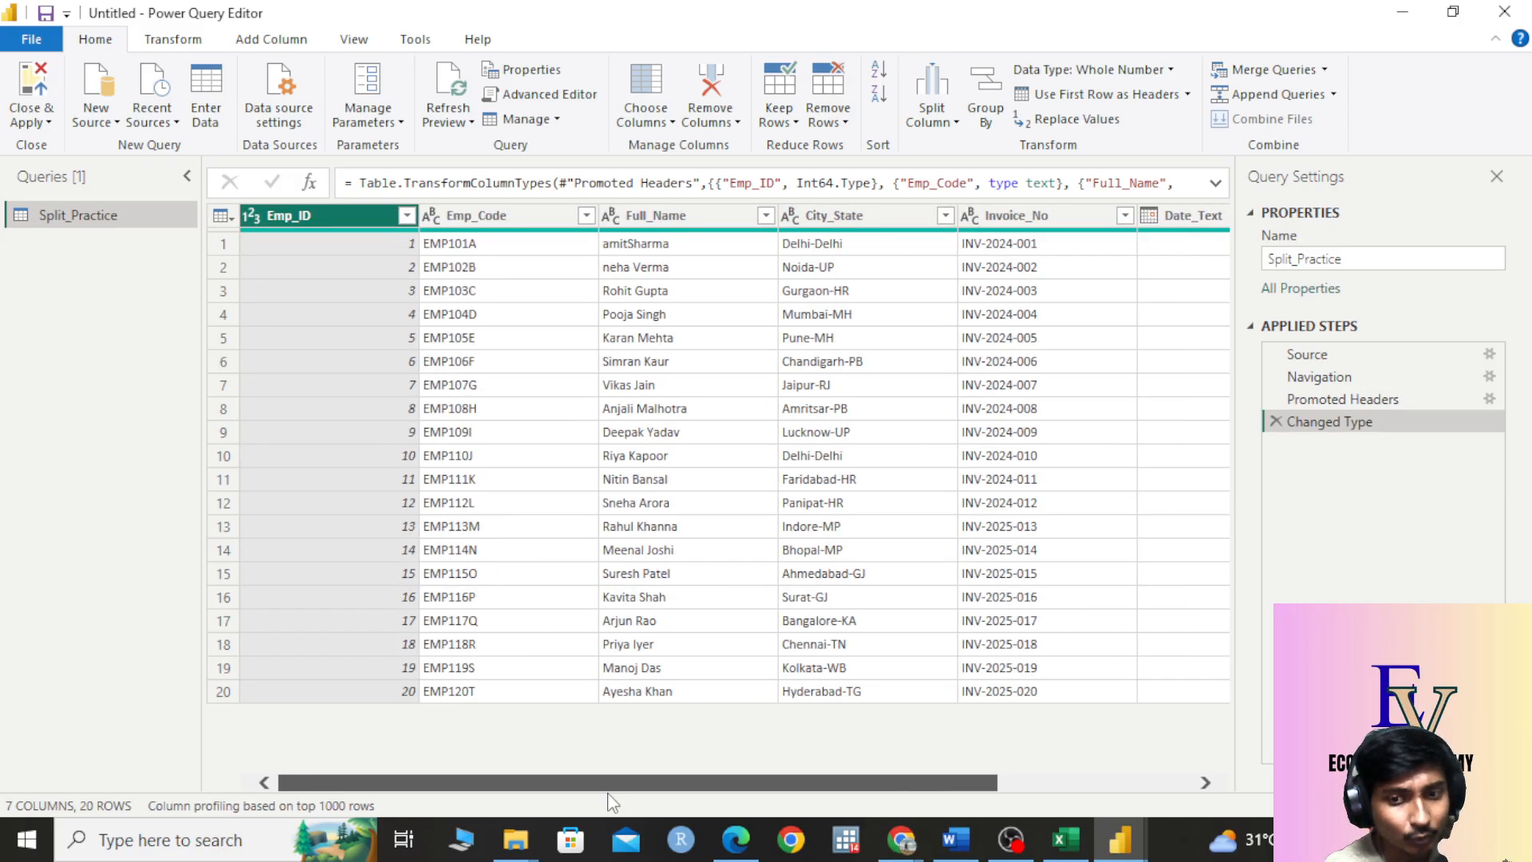
Step: Examine several City_State values and the available Split Column options
{"action": "left_click", "coordinate": [851, 220]}
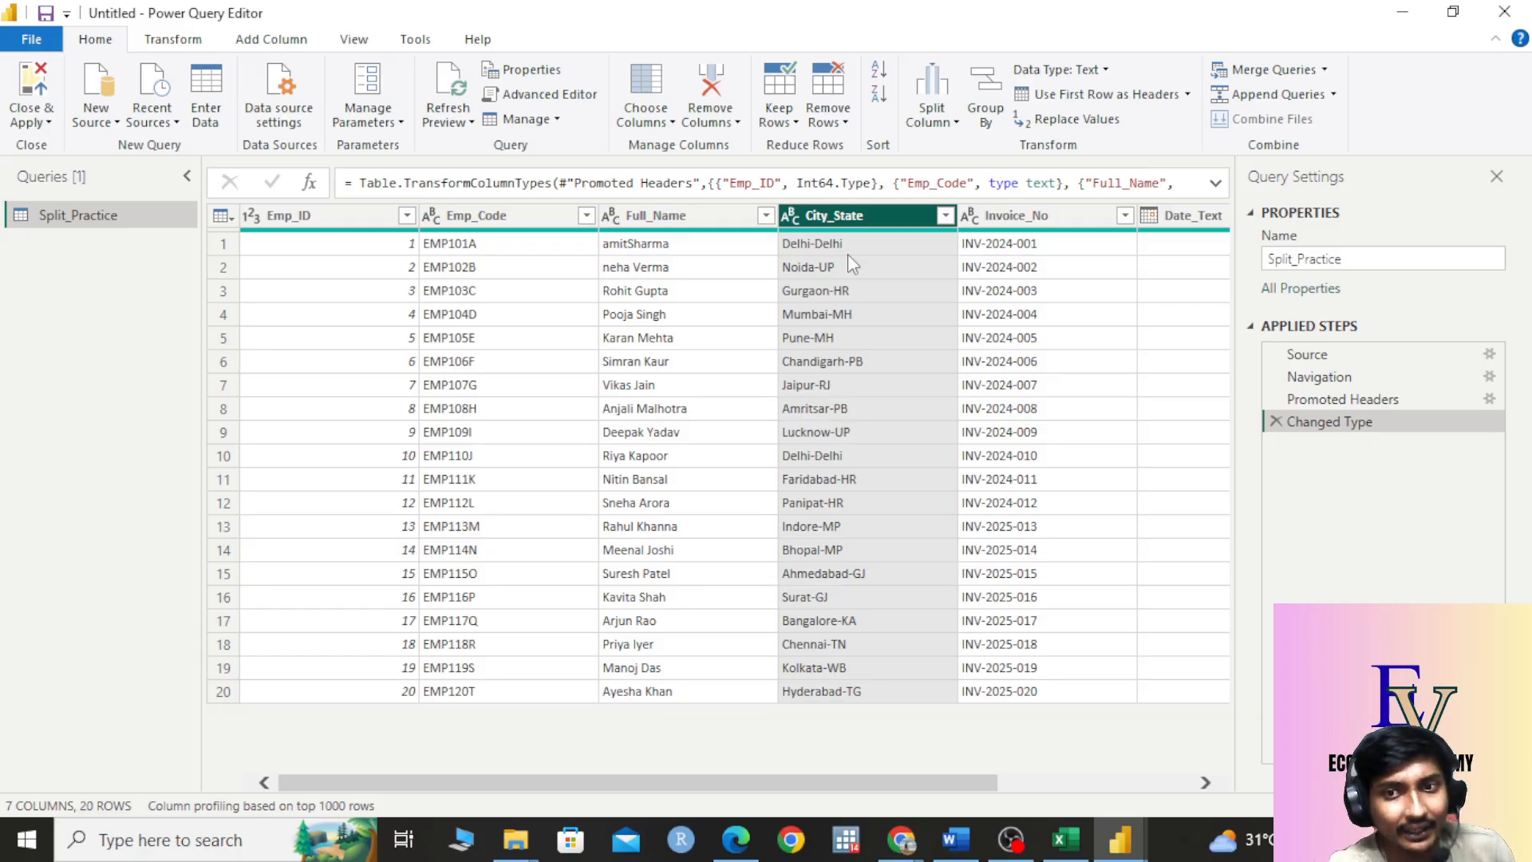
{"action": "left_click", "coordinate": [884, 271]}
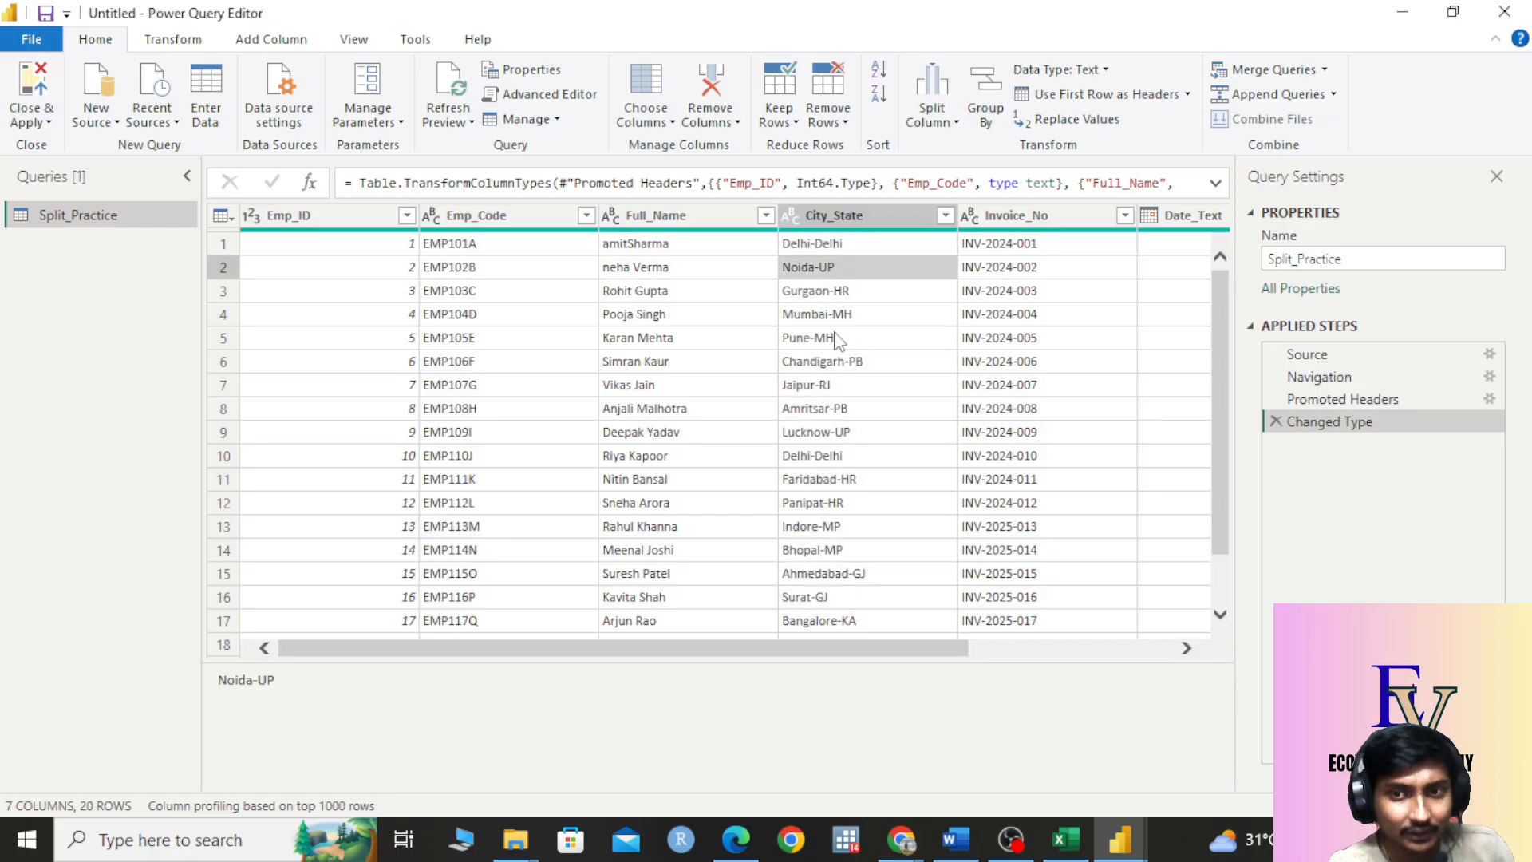
{"action": "left_click", "coordinate": [892, 297]}
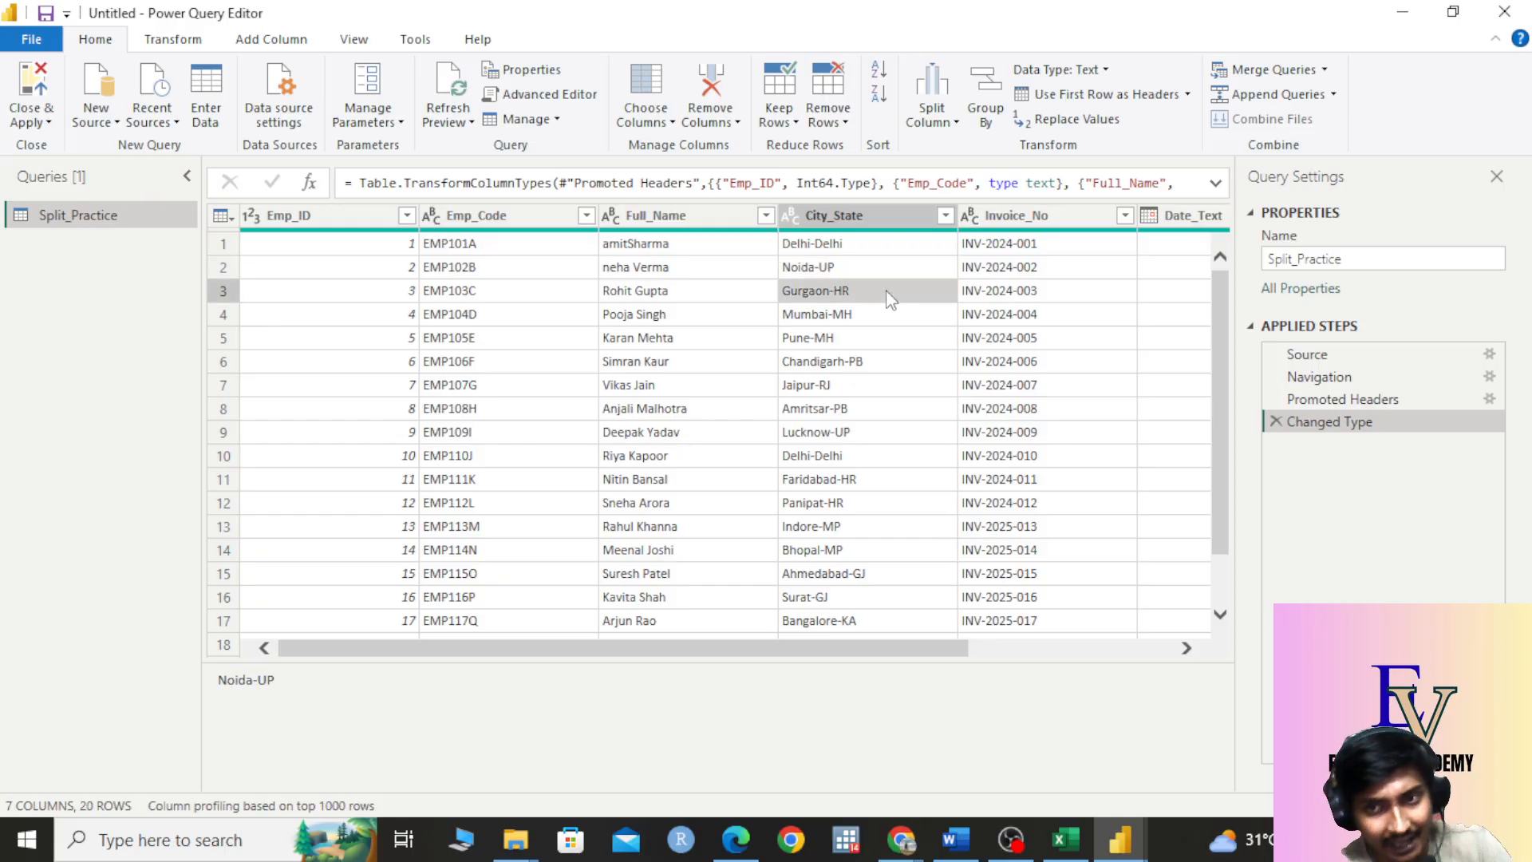
{"action": "left_click", "coordinate": [836, 437]}
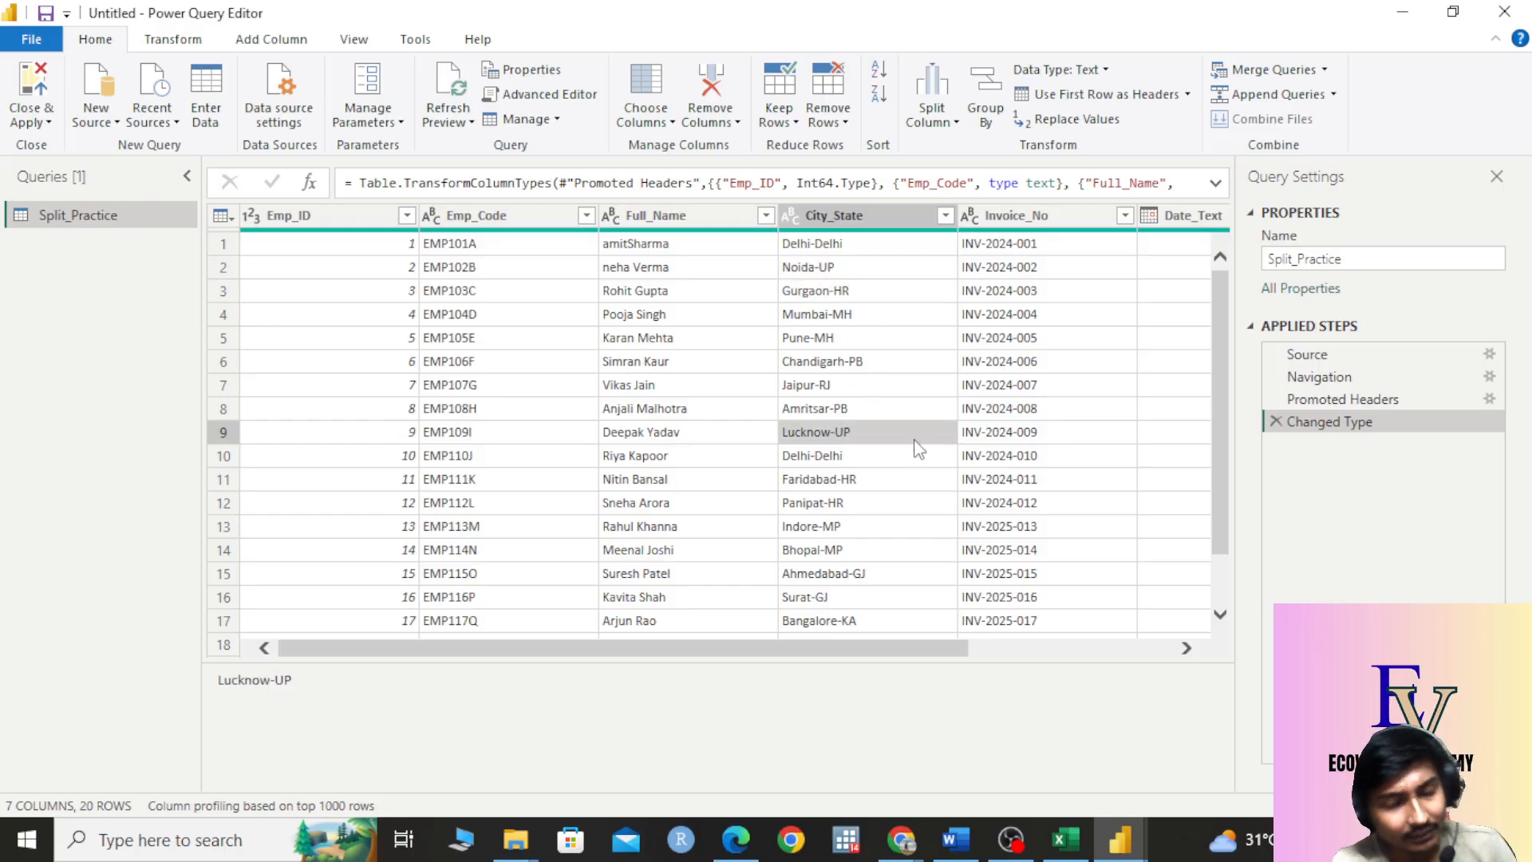
{"action": "left_click", "coordinate": [858, 530]}
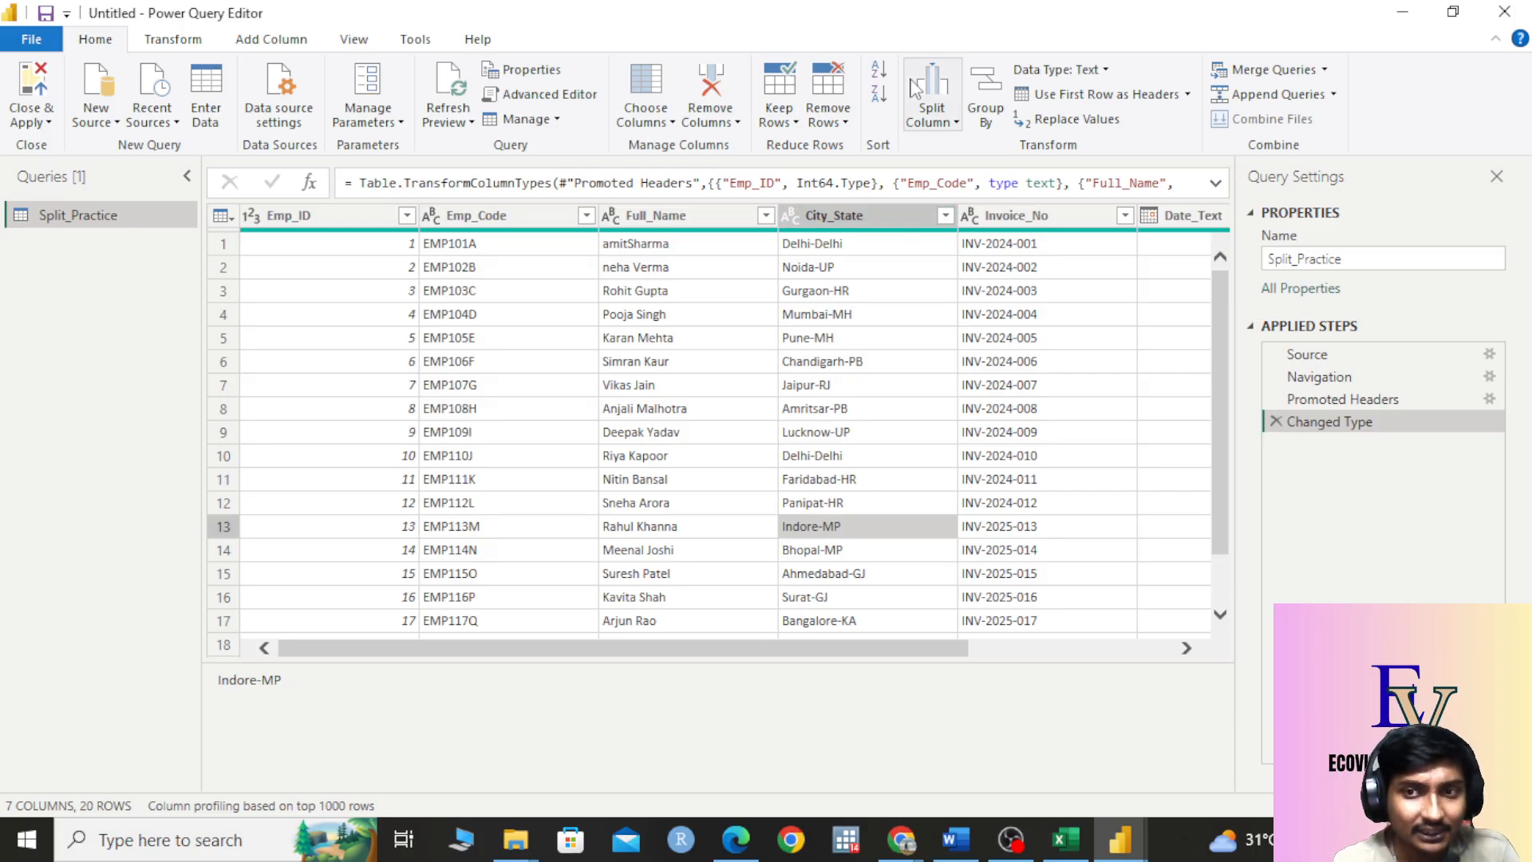
{"action": "left_click", "coordinate": [956, 121]}
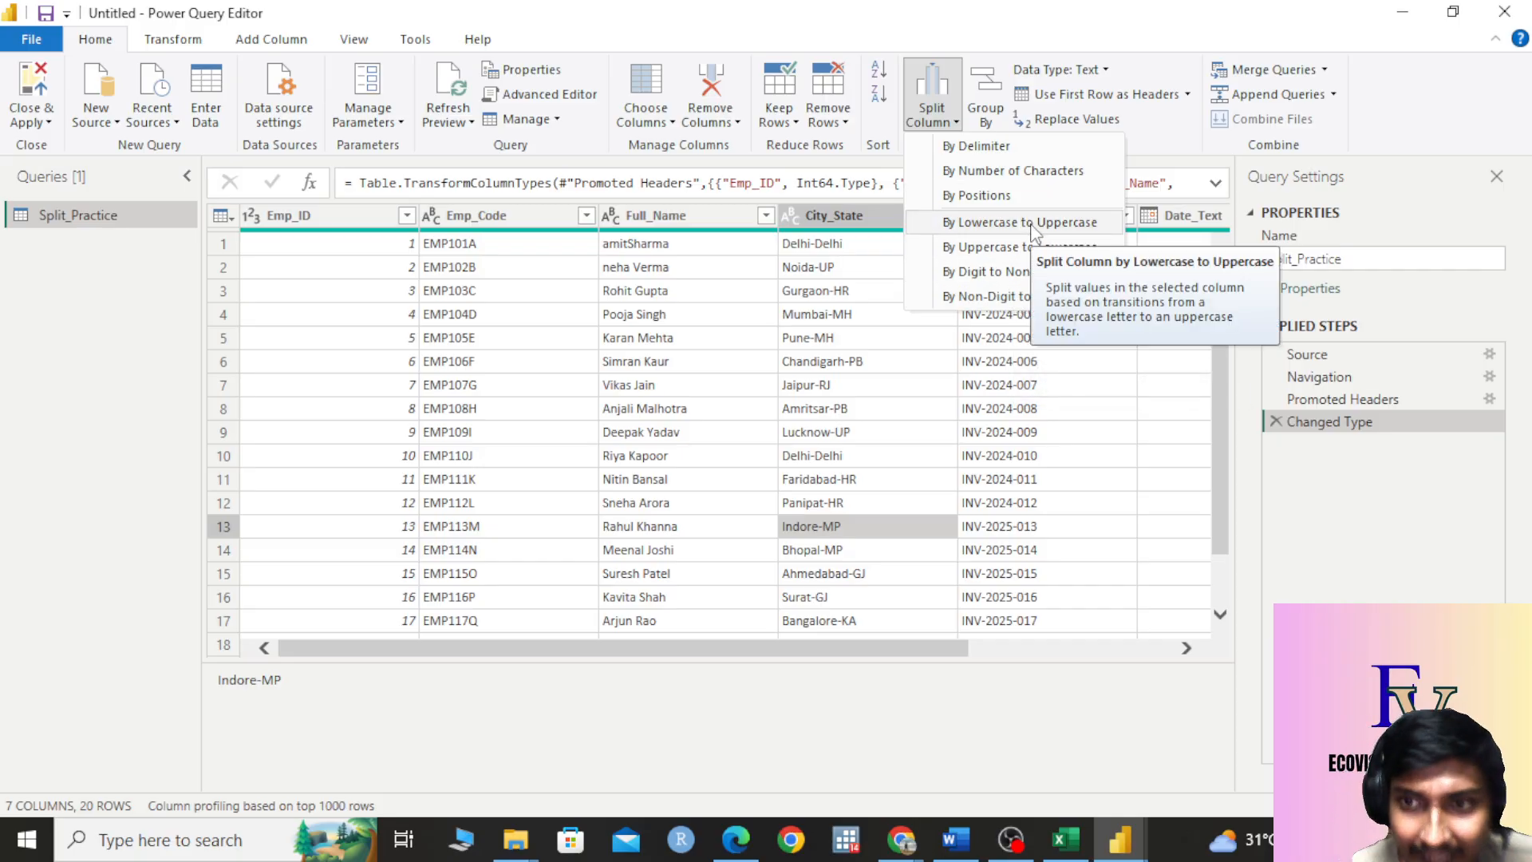
{"action": "left_click", "coordinate": [772, 714]}
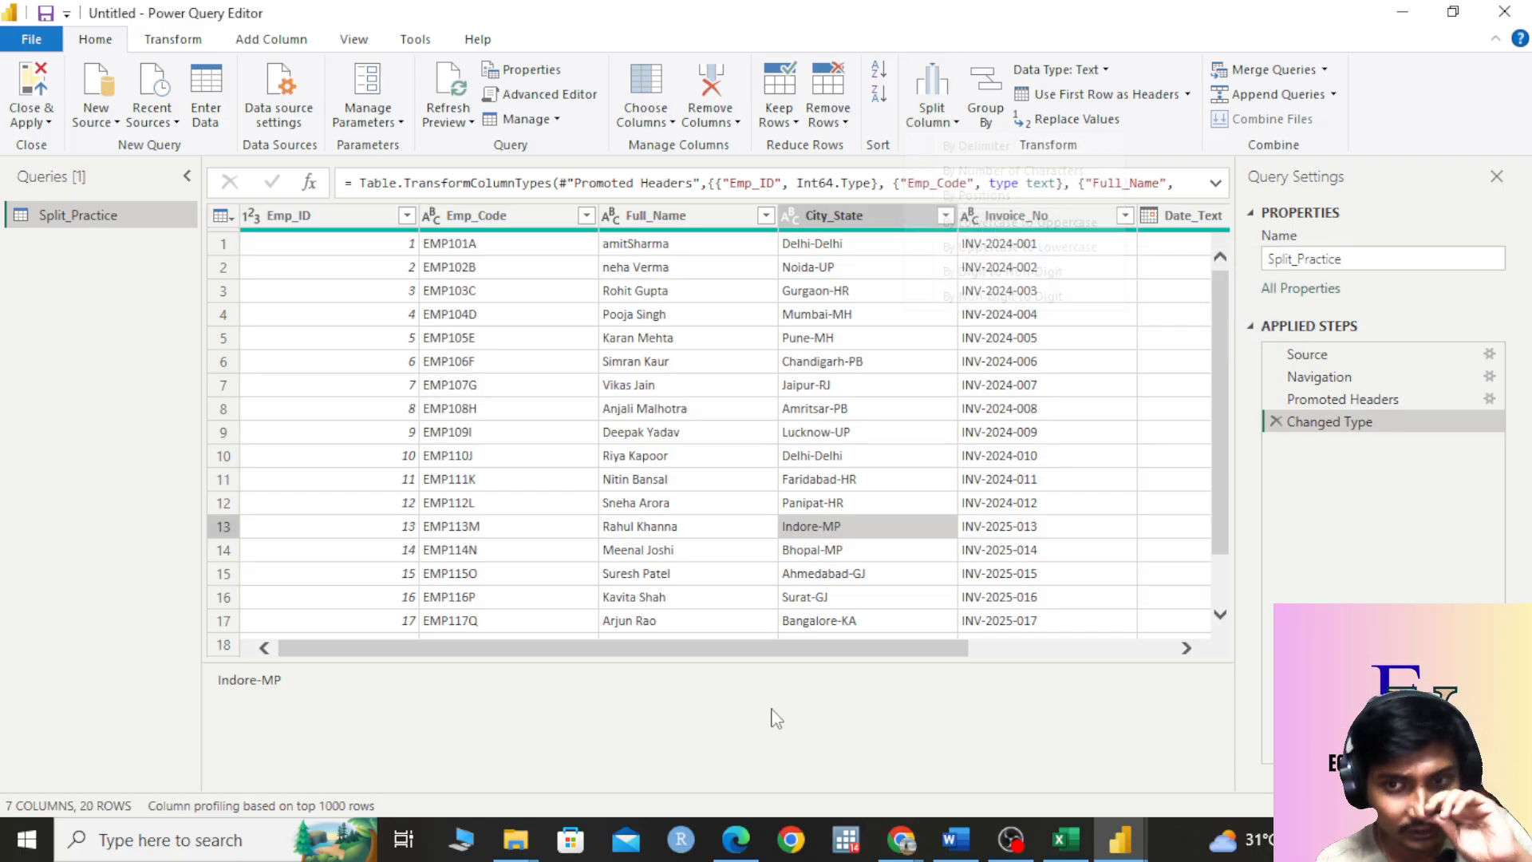
Step: Select the City_State column and open its split-by-delimiter settings
{"action": "left_click", "coordinate": [1112, 313]}
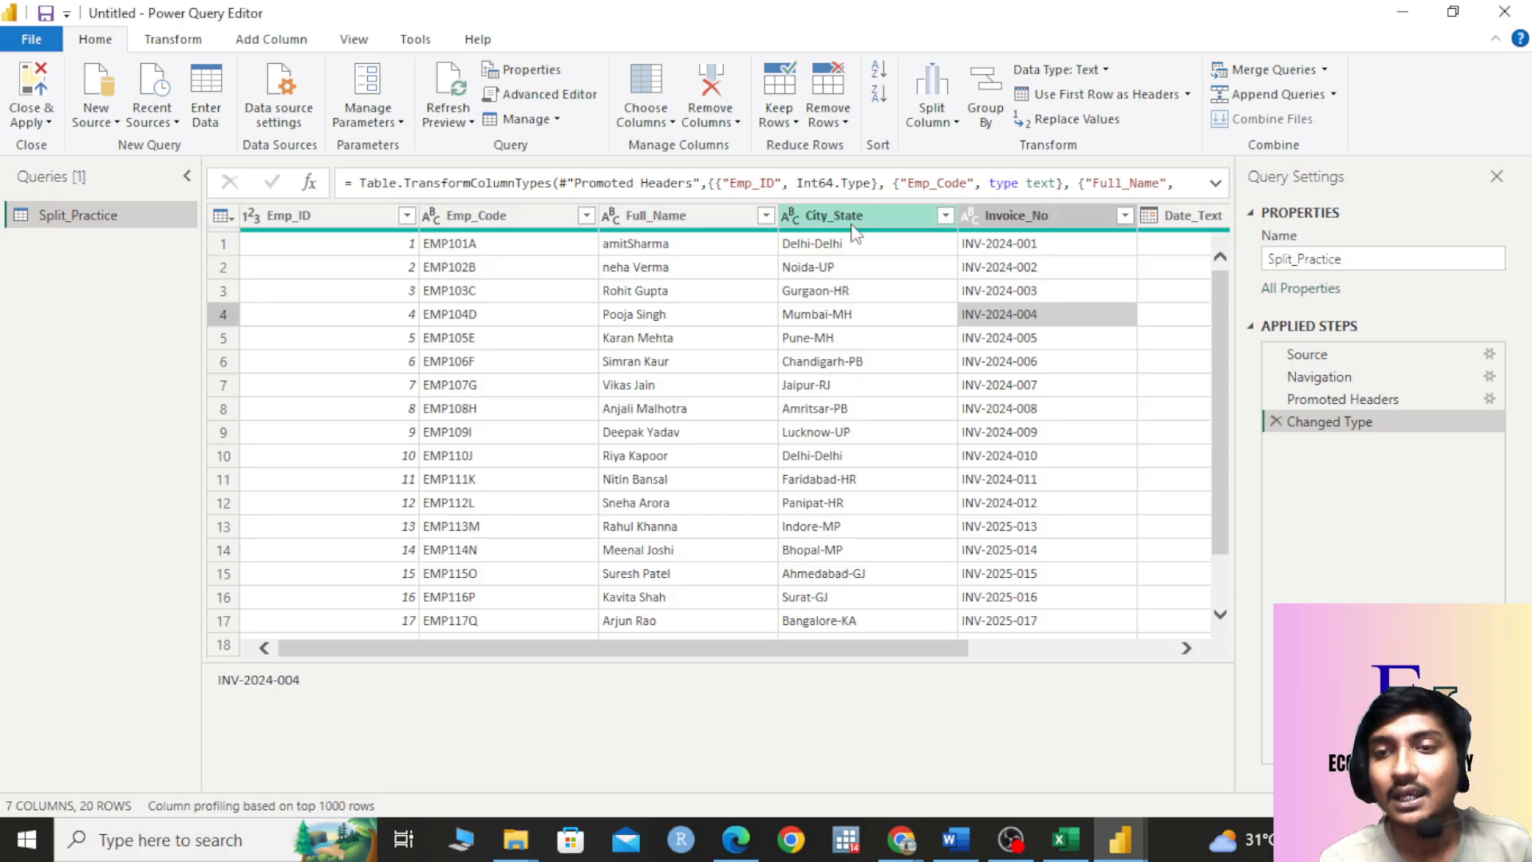
{"action": "left_click_drag", "start_coordinate": [764, 646], "coordinate": [854, 647]}
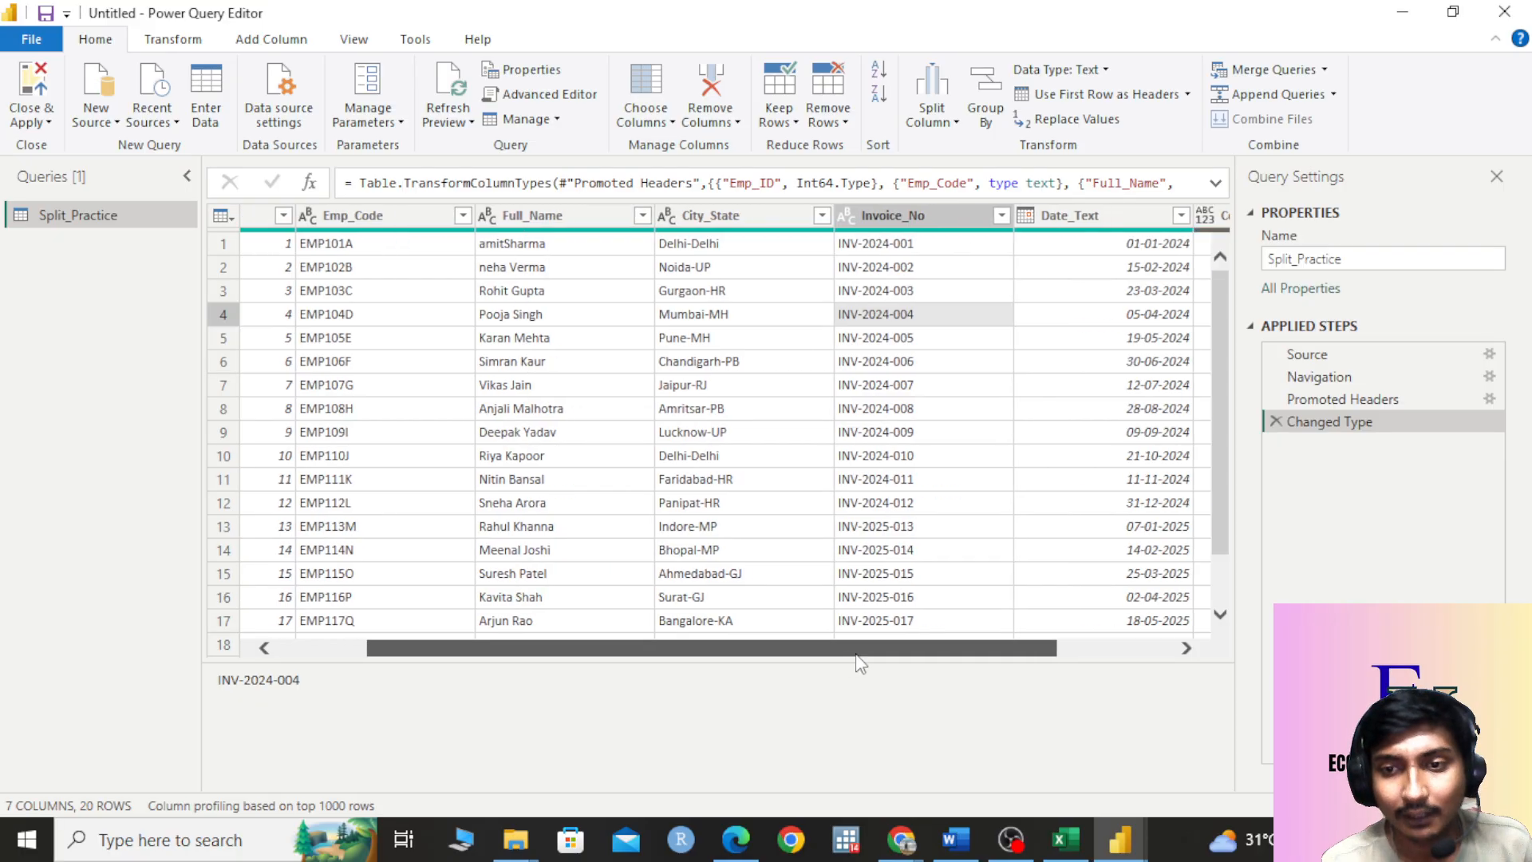
{"action": "left_click", "coordinate": [710, 215]}
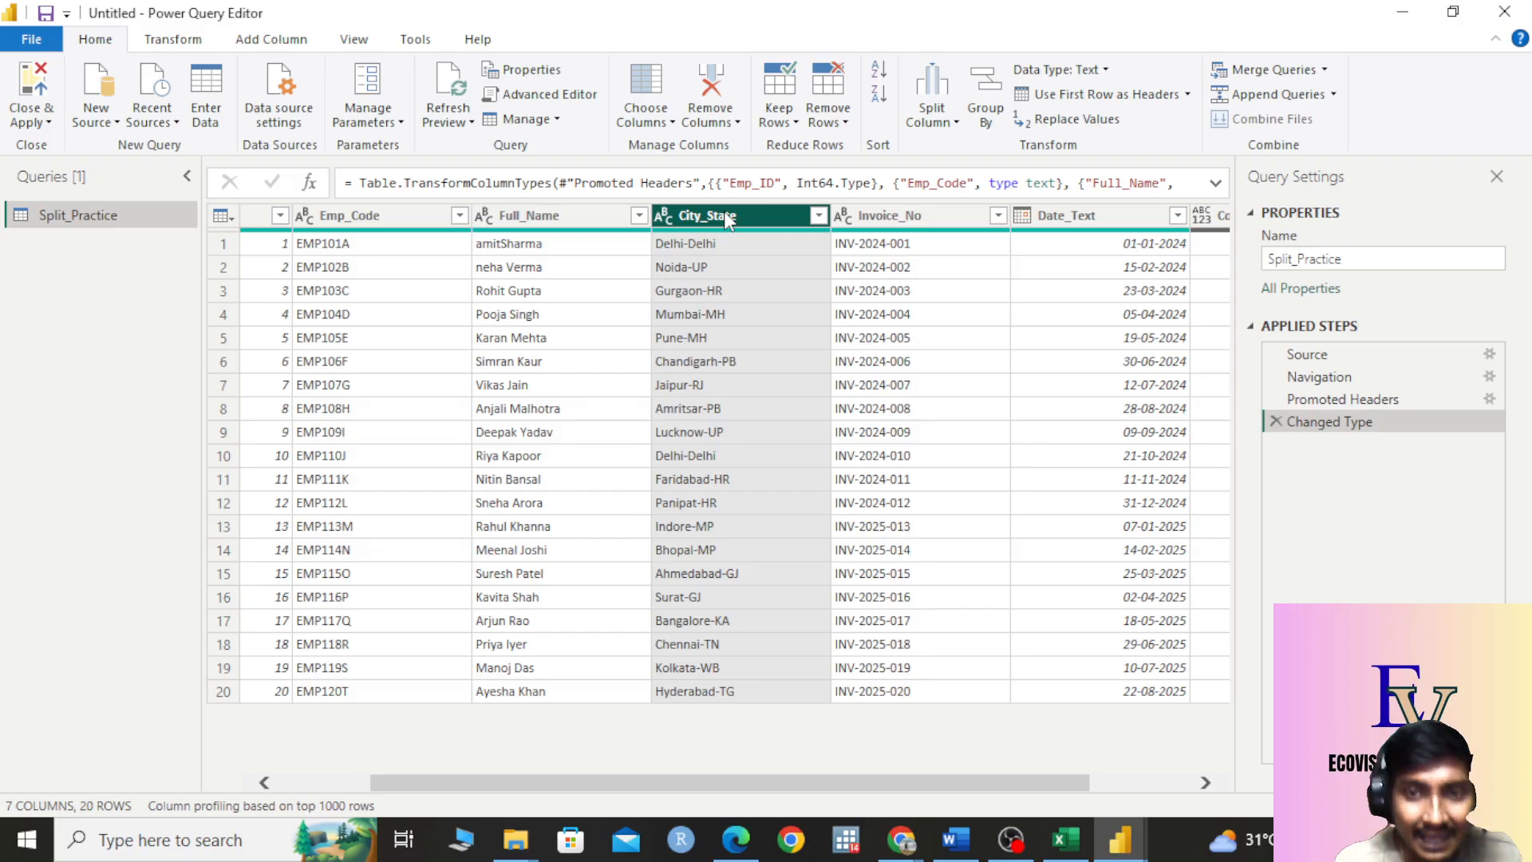
{"action": "left_click", "coordinate": [960, 128]}
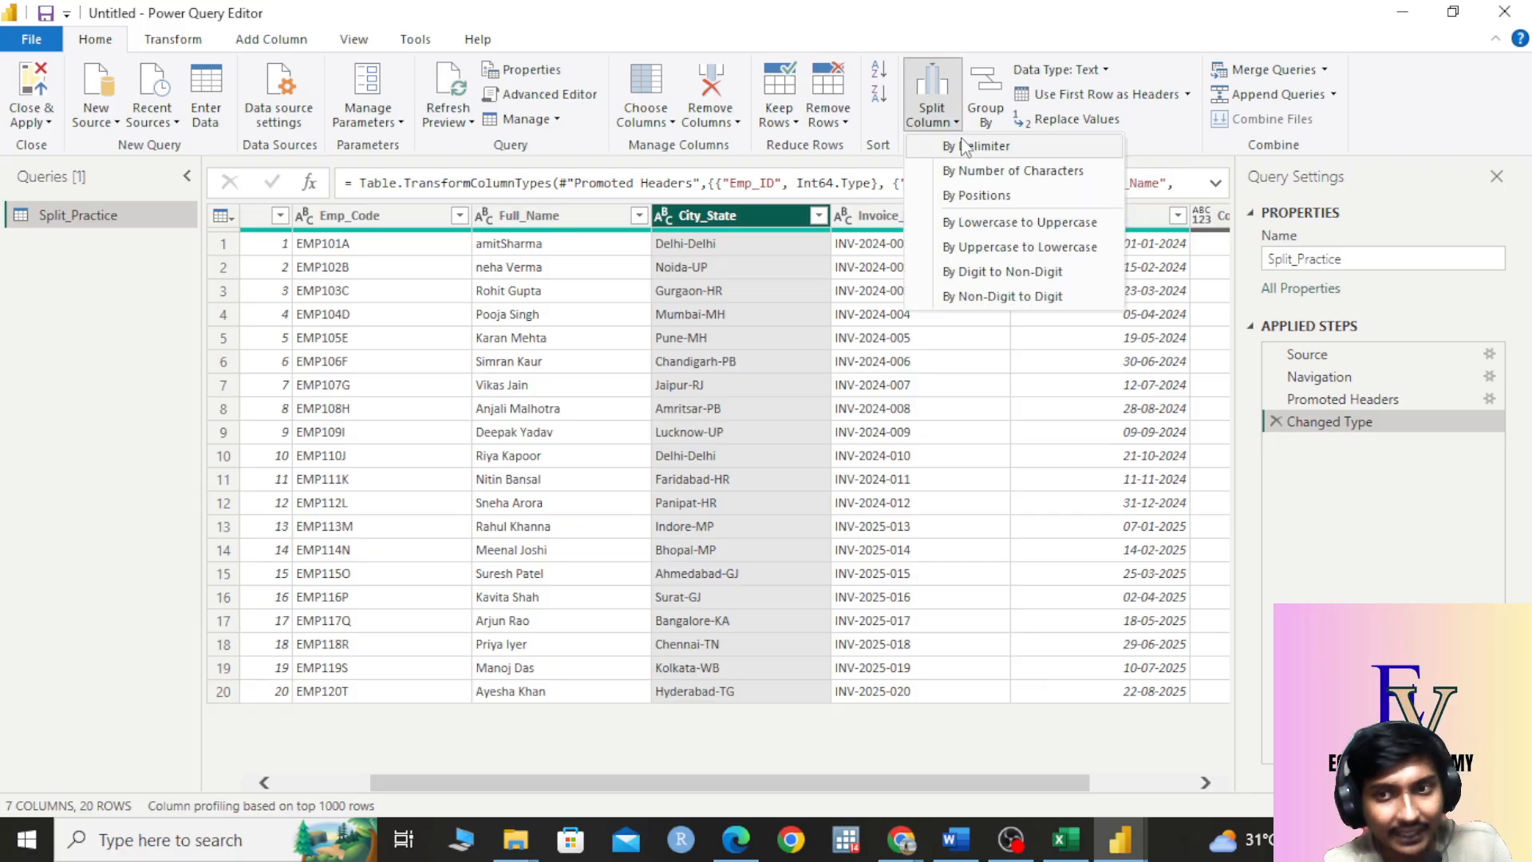
{"action": "left_click", "coordinate": [966, 150]}
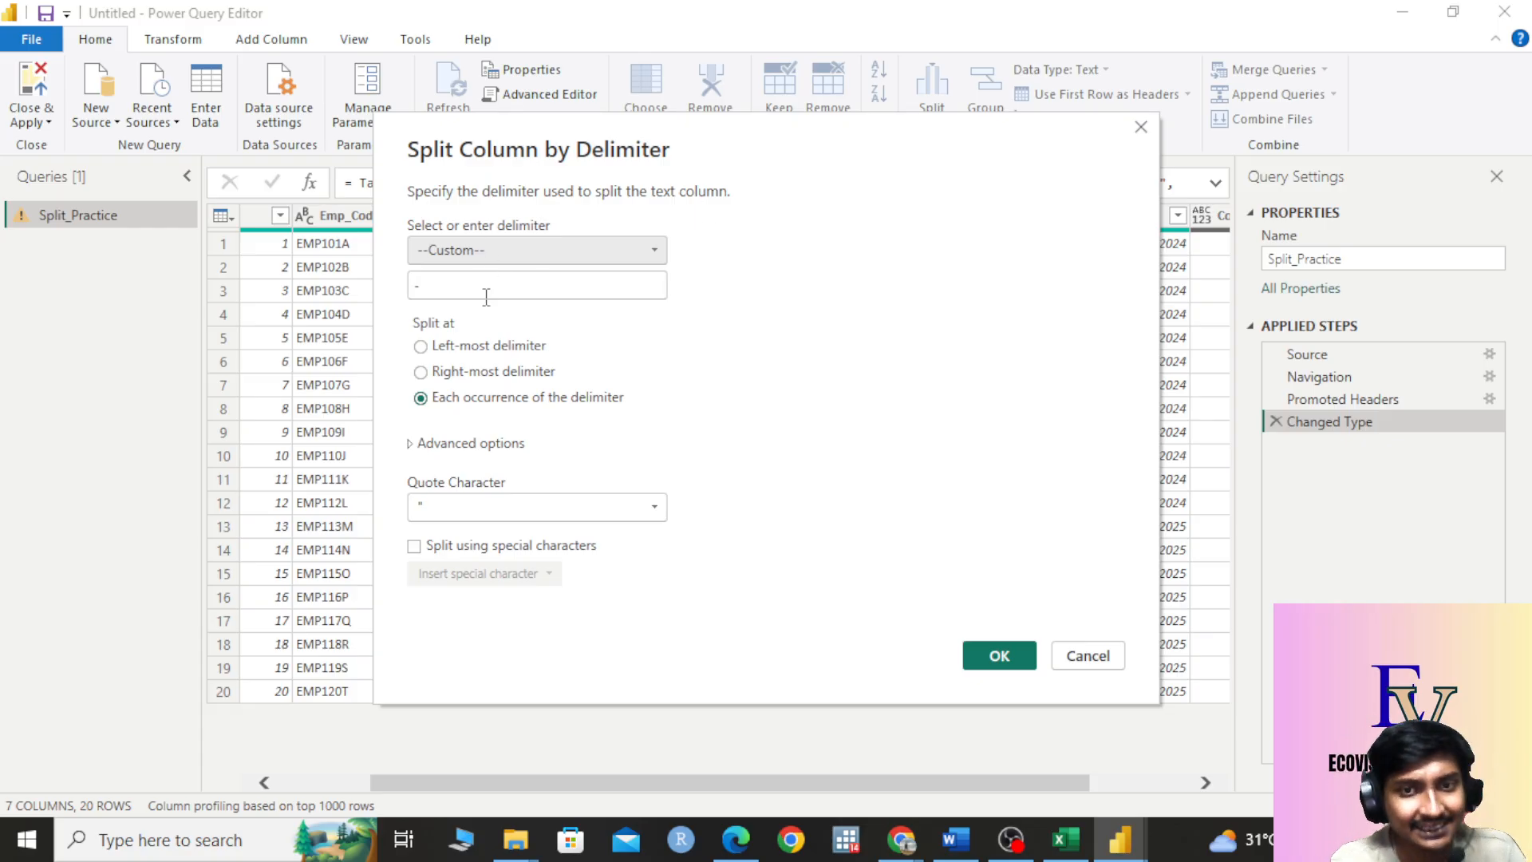
Step: Try Colon, Comma and Equals Sign in turn as the delimiter for the City_State split
{"action": "left_click", "coordinate": [581, 254]}
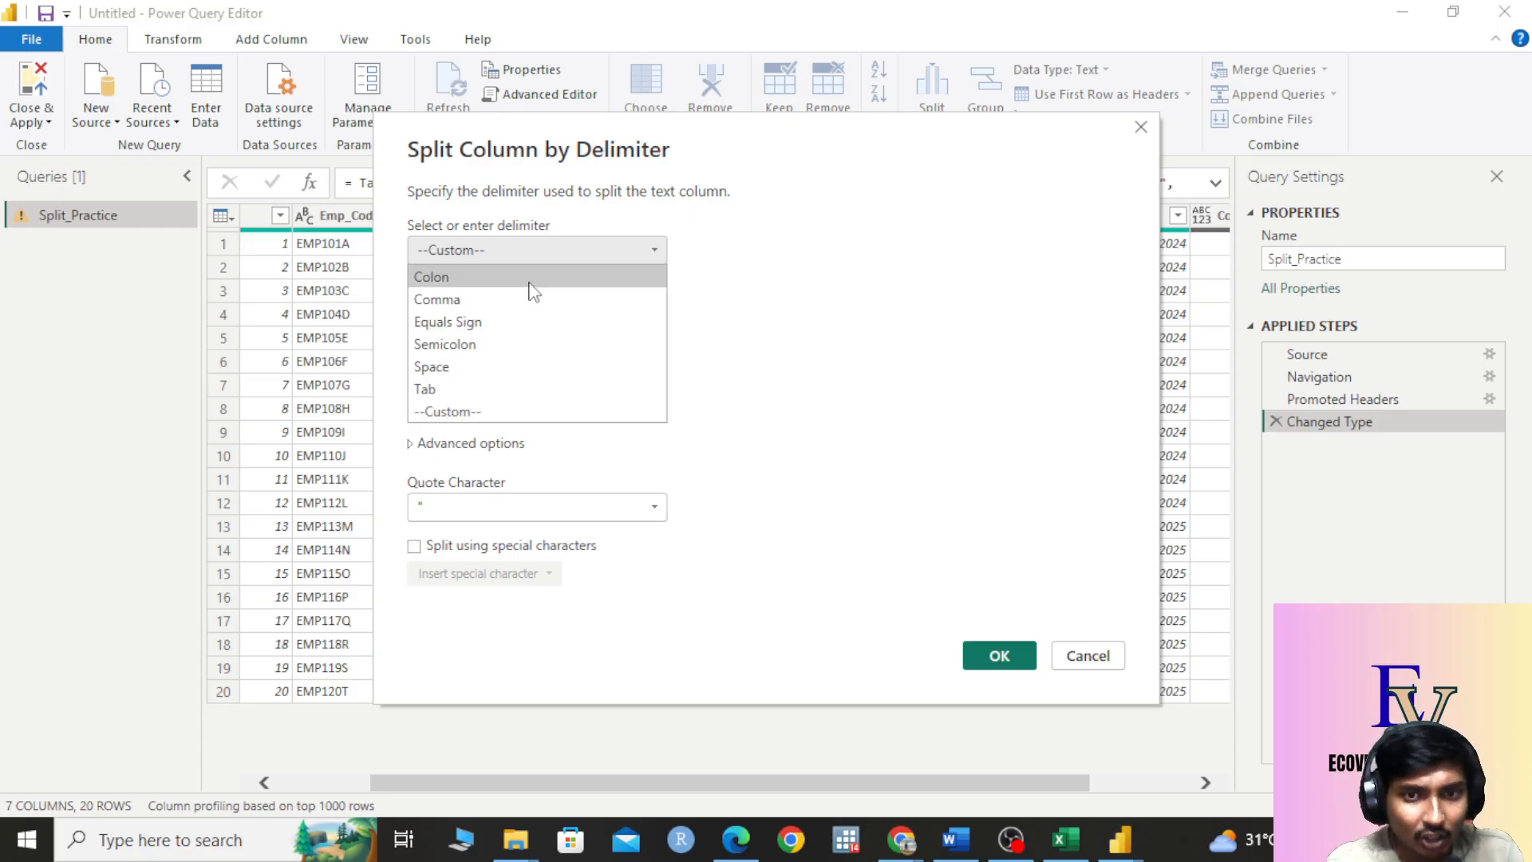
{"action": "left_click", "coordinate": [483, 288]}
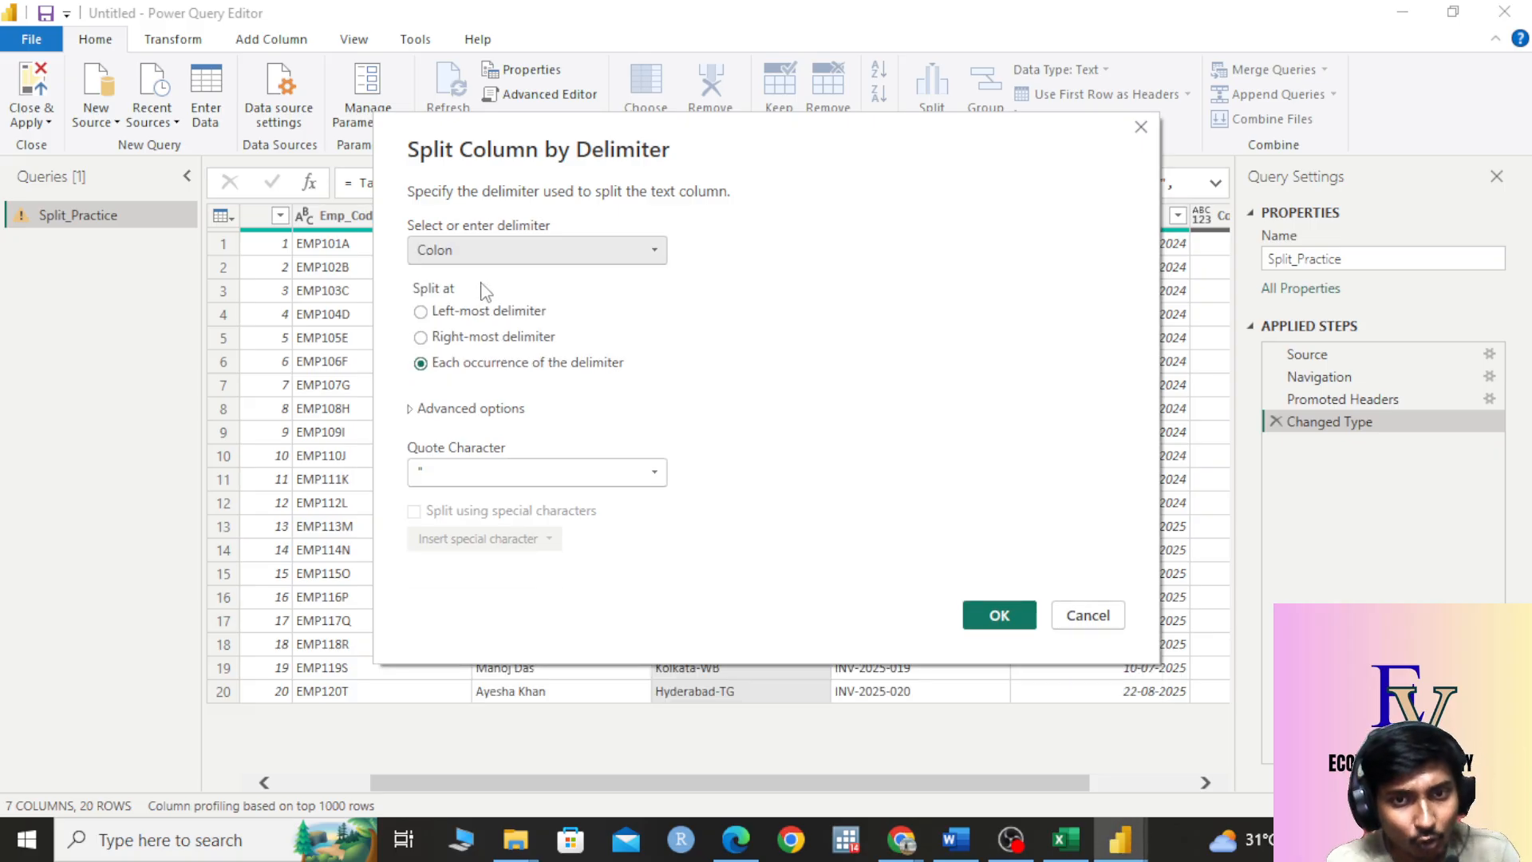
{"action": "left_click", "coordinate": [595, 259]}
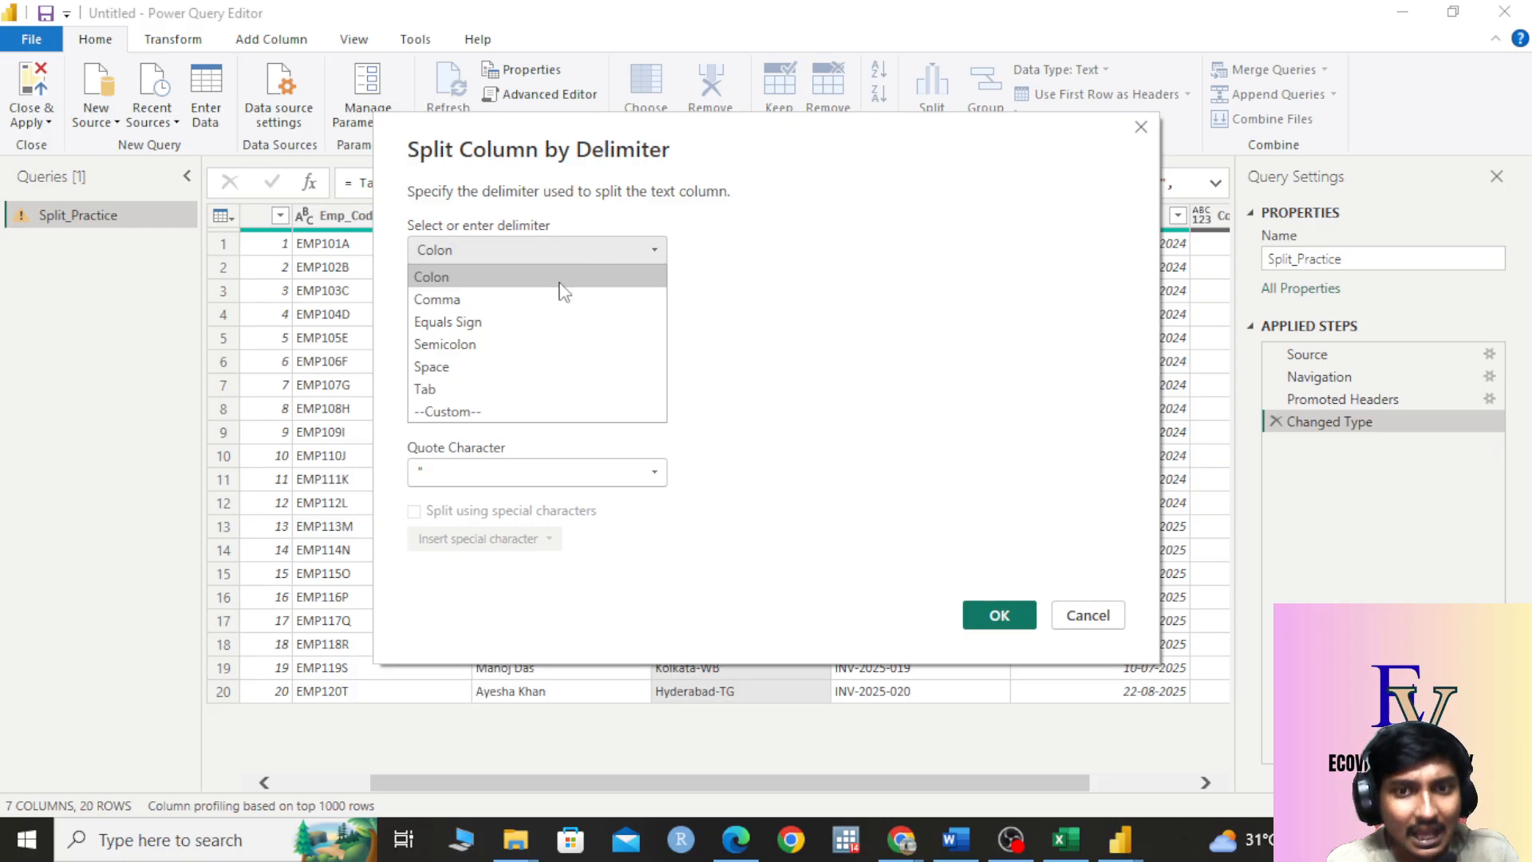
{"action": "left_click", "coordinate": [452, 301]}
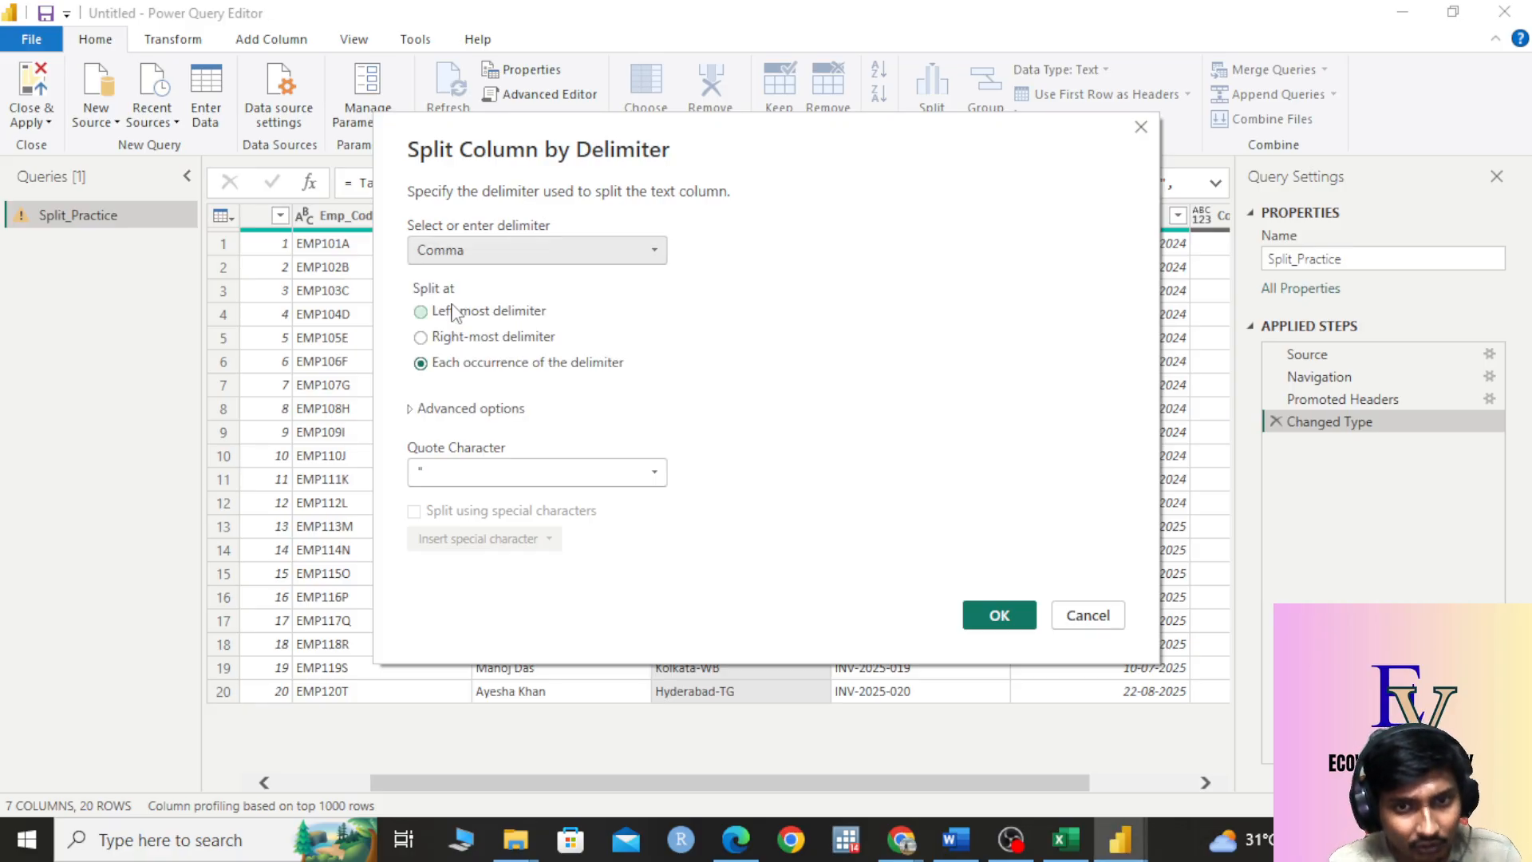
{"action": "left_click", "coordinate": [466, 257]}
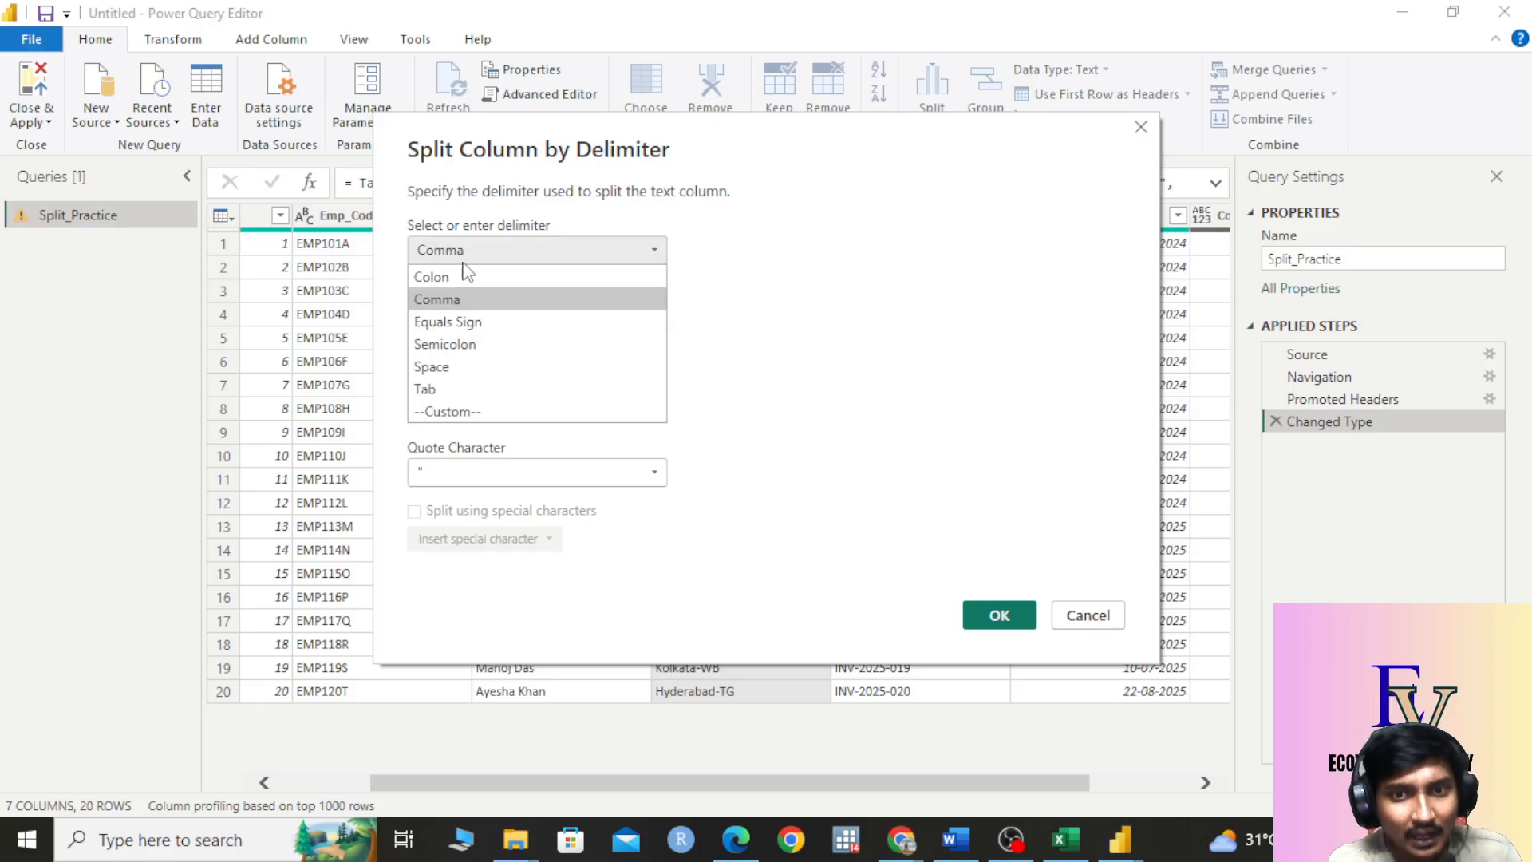
{"action": "left_click", "coordinate": [469, 327]}
{"action": "left_click", "coordinate": [509, 252]}
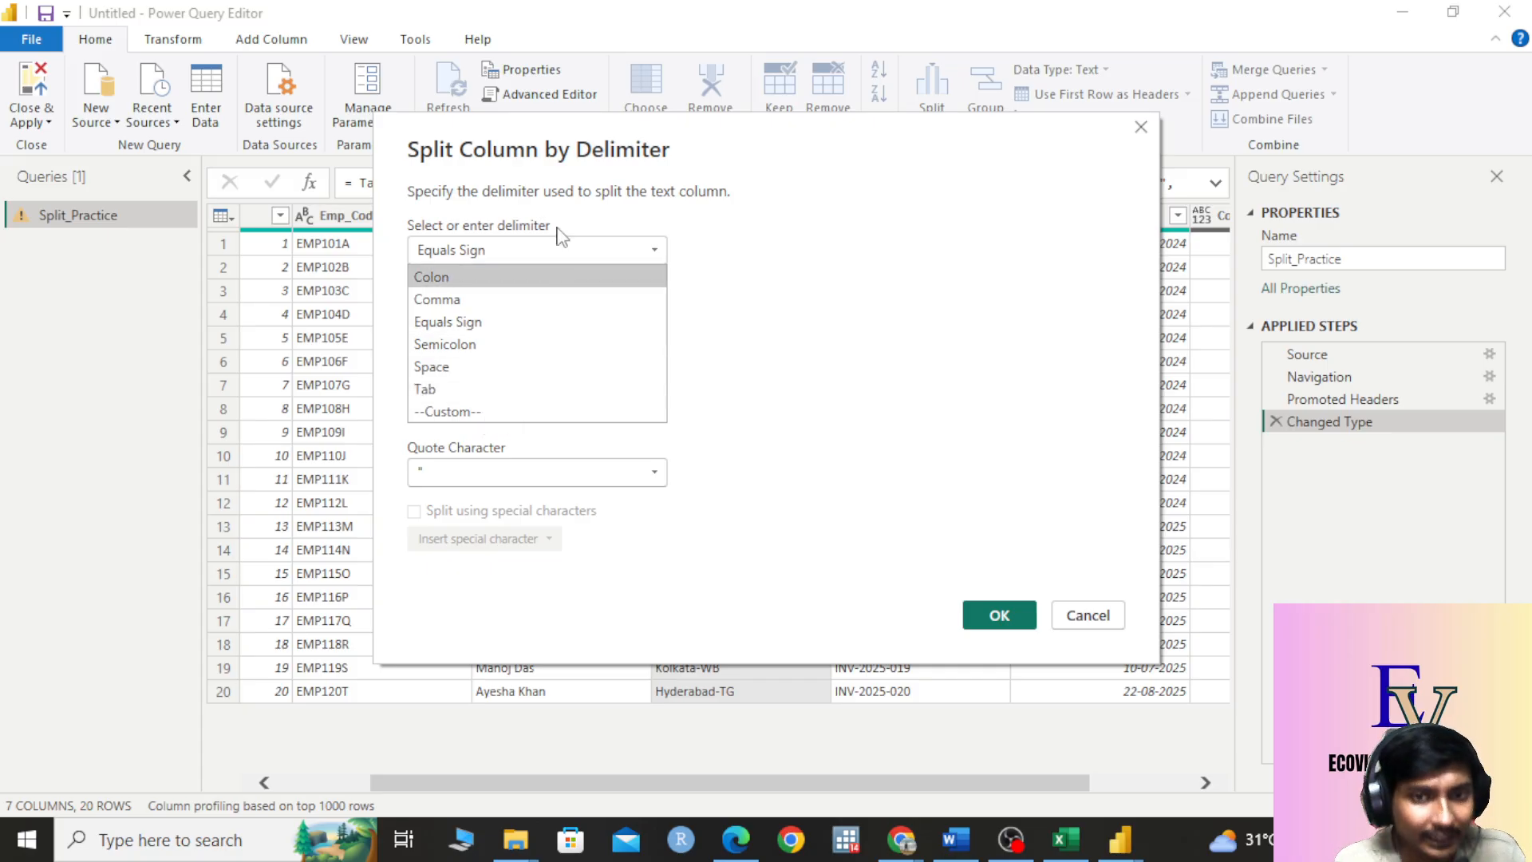
{"action": "left_click", "coordinate": [1004, 138]}
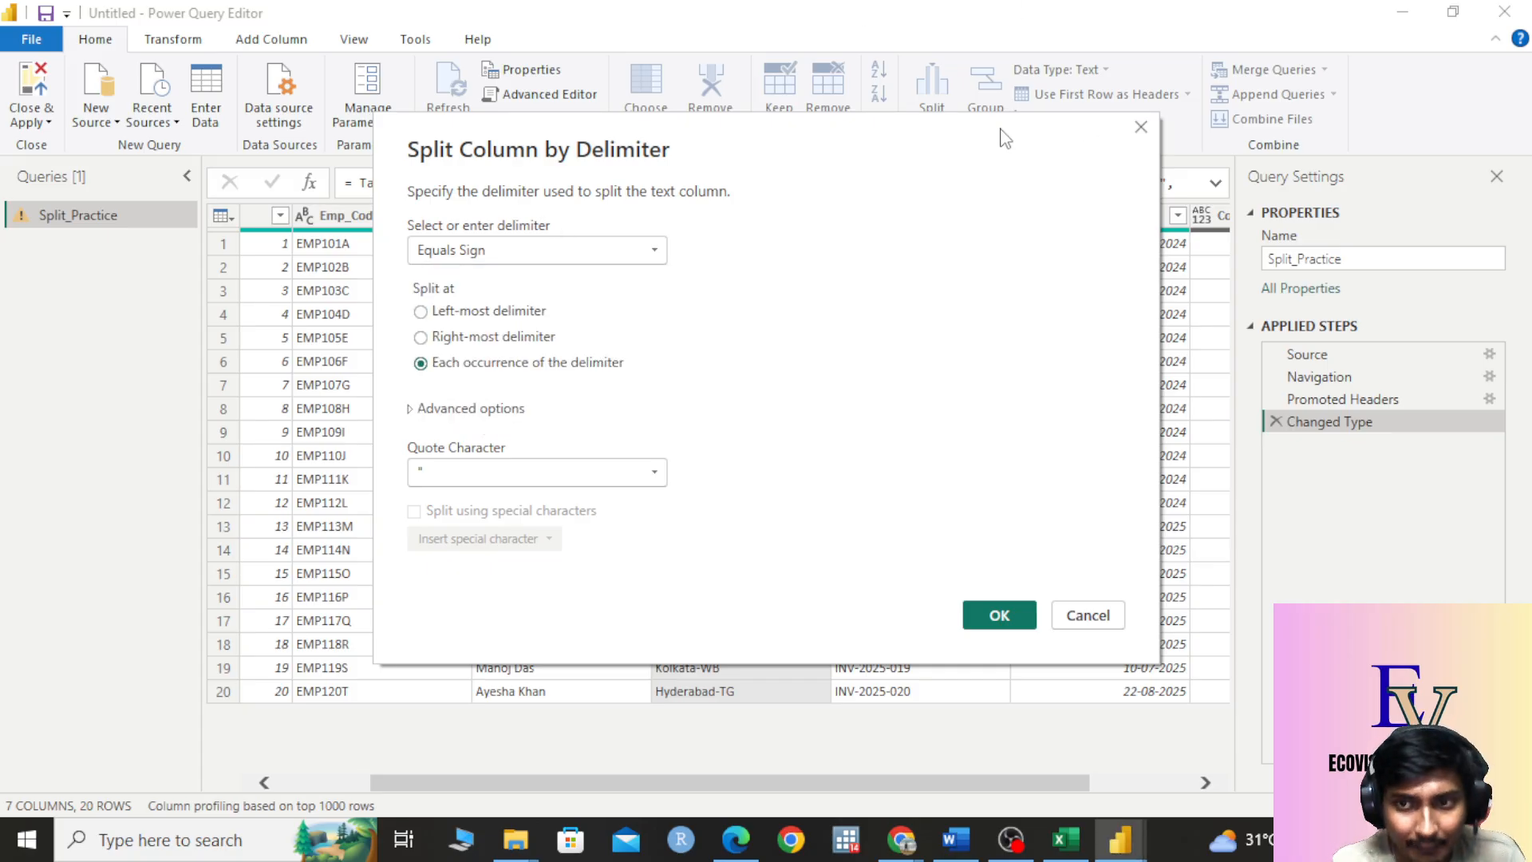
{"action": "left_click_drag", "start_coordinate": [1004, 138], "coordinate": [552, 39]}
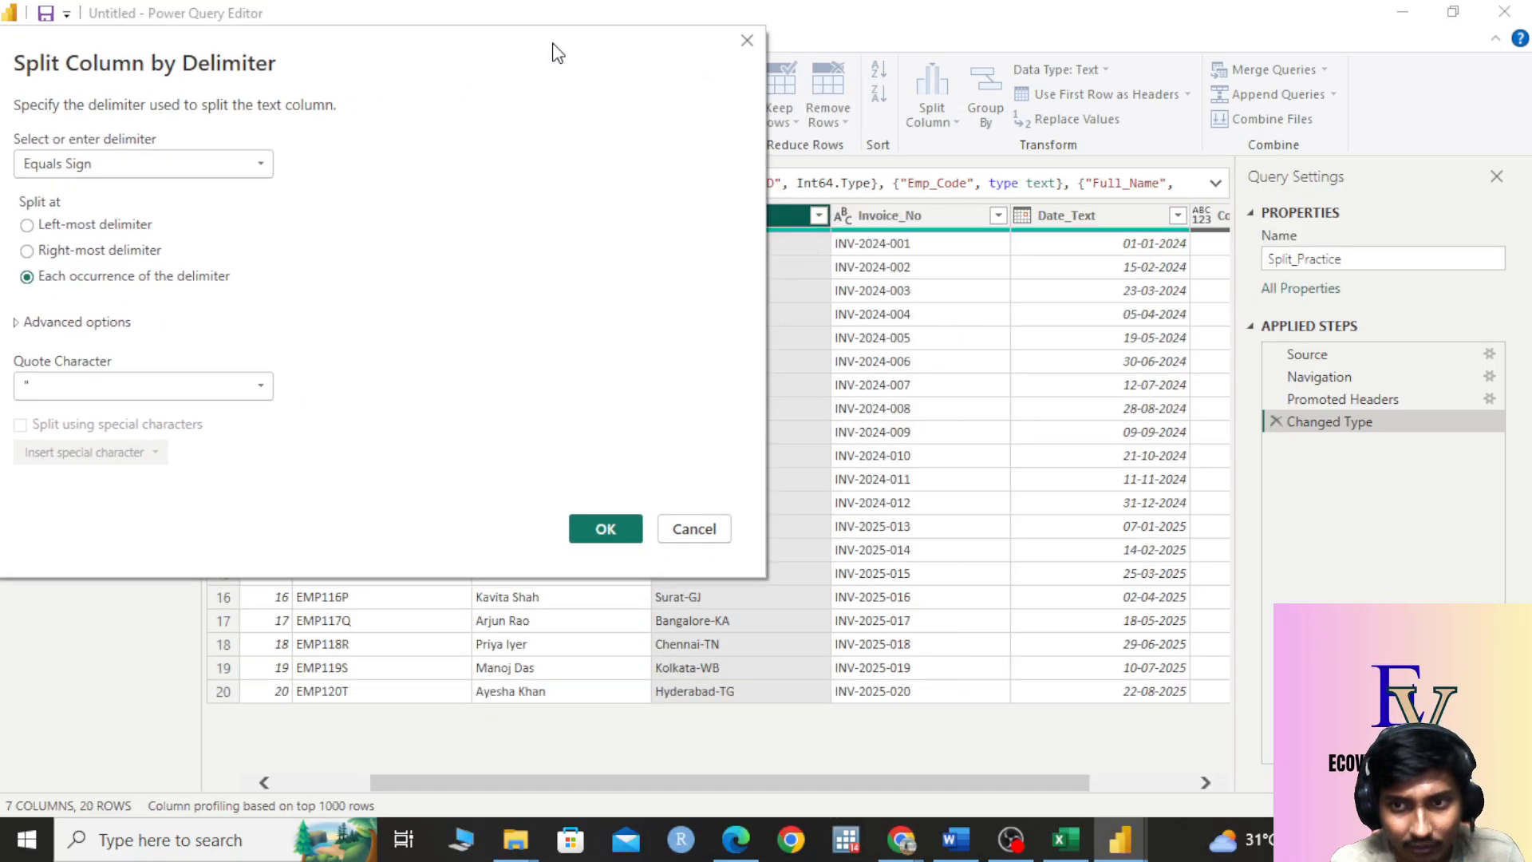
{"action": "left_click_drag", "start_coordinate": [614, 83], "coordinate": [861, 291]}
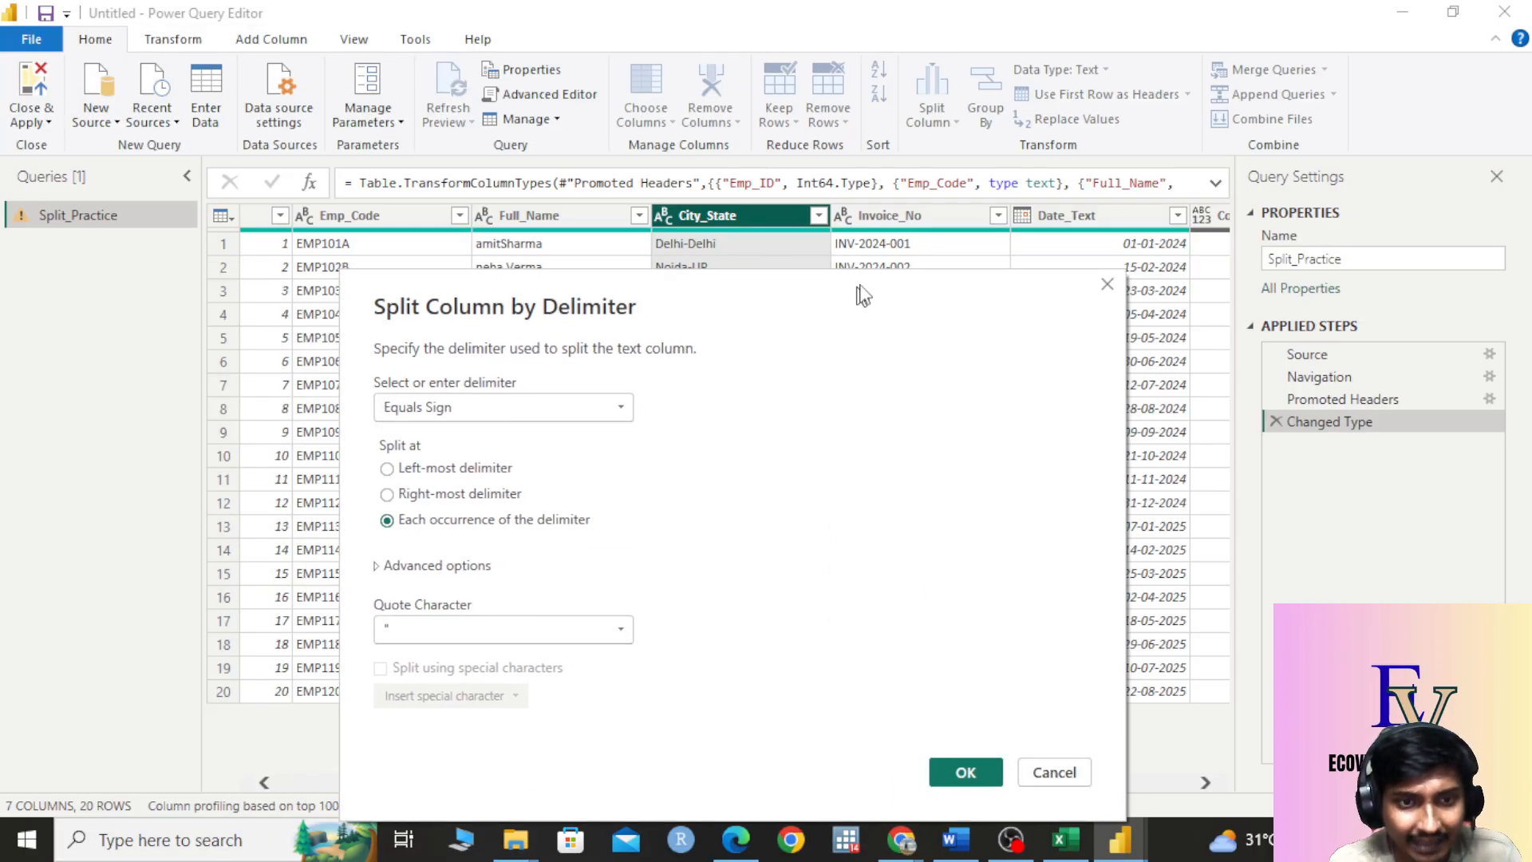
Step: Set the City_State split to use a custom hyphen (-) delimiter
{"action": "left_click", "coordinate": [627, 402]}
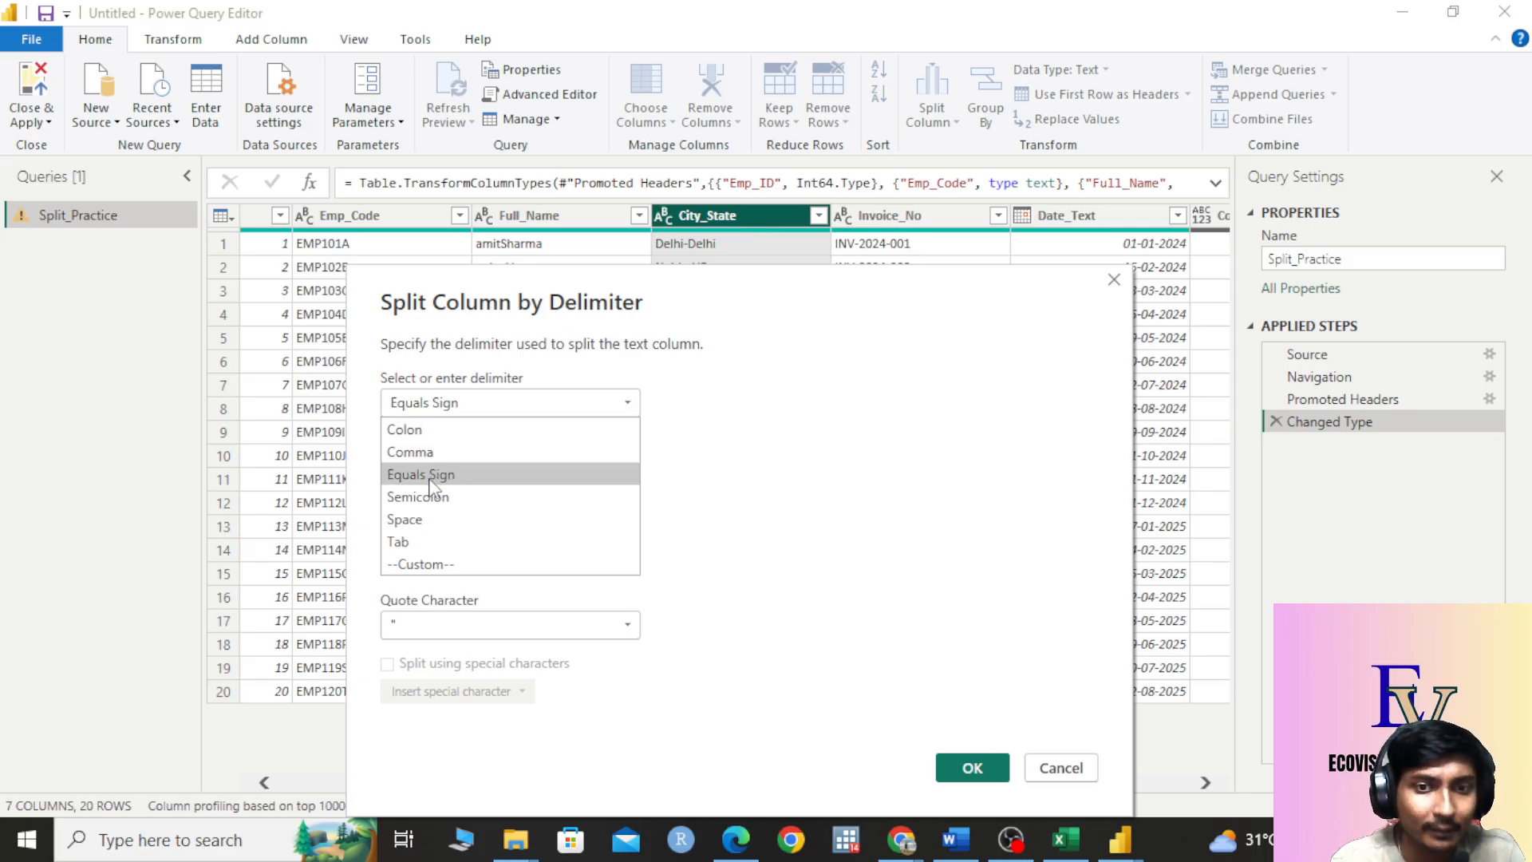
{"action": "left_click", "coordinate": [407, 564]}
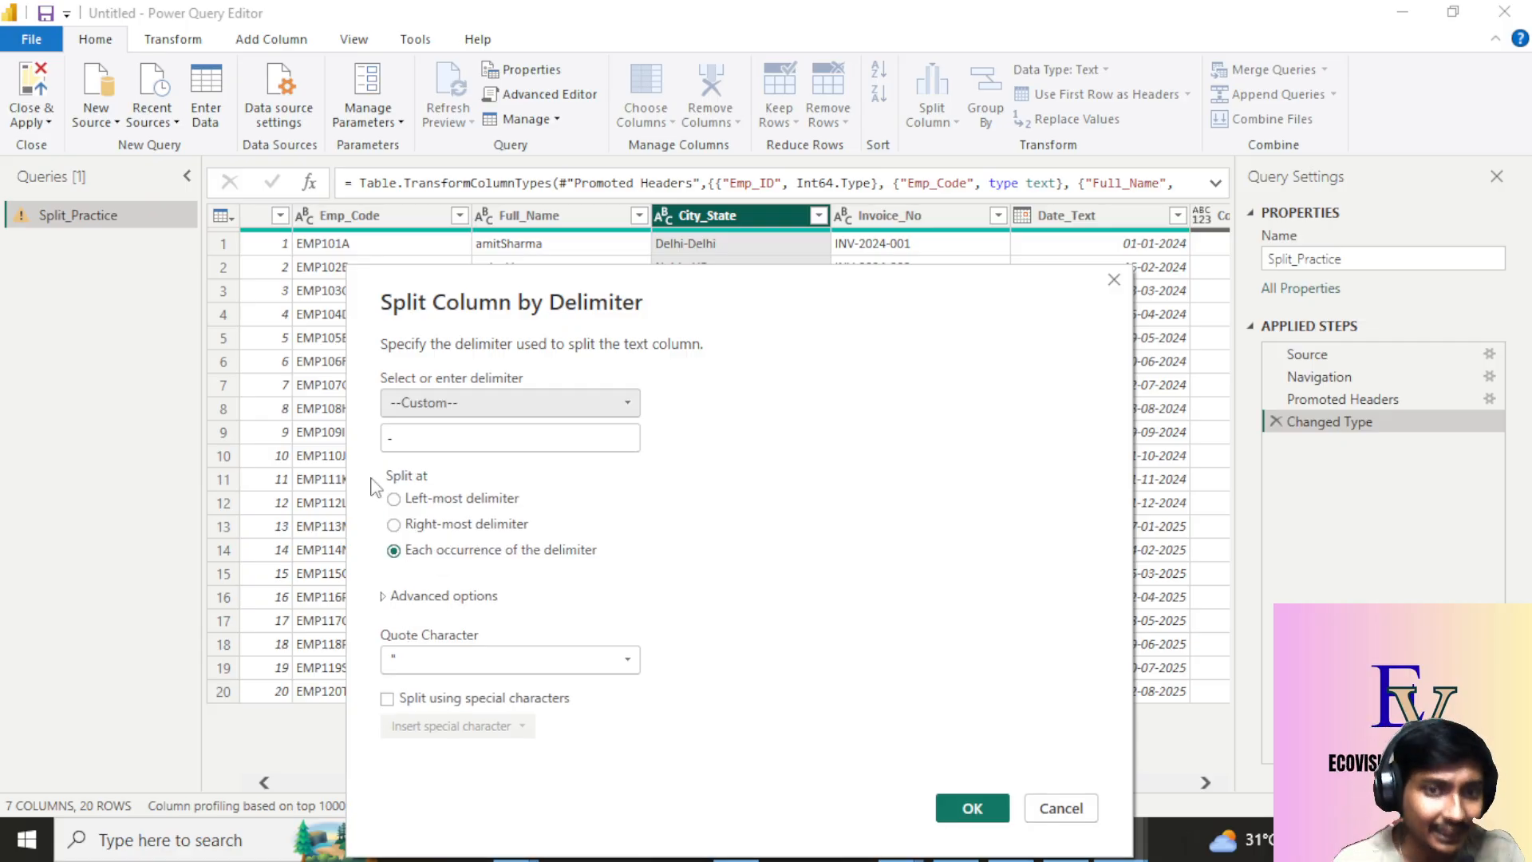
{"action": "left_click", "coordinate": [395, 437]}
{"action": "key", "text": "BackSpace"}
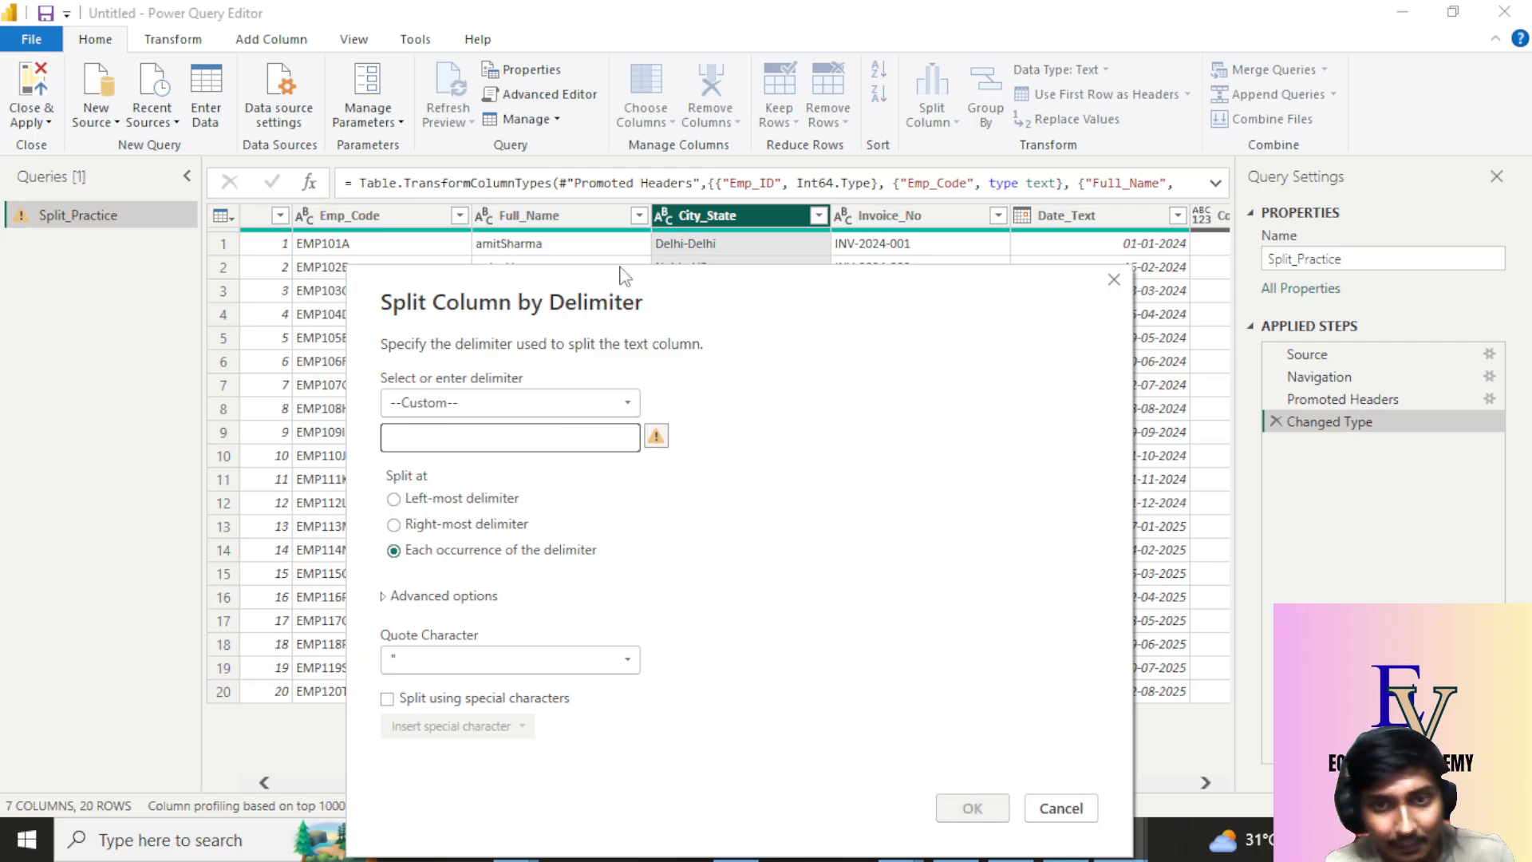
{"action": "left_click_drag", "start_coordinate": [625, 280], "coordinate": [500, 445]}
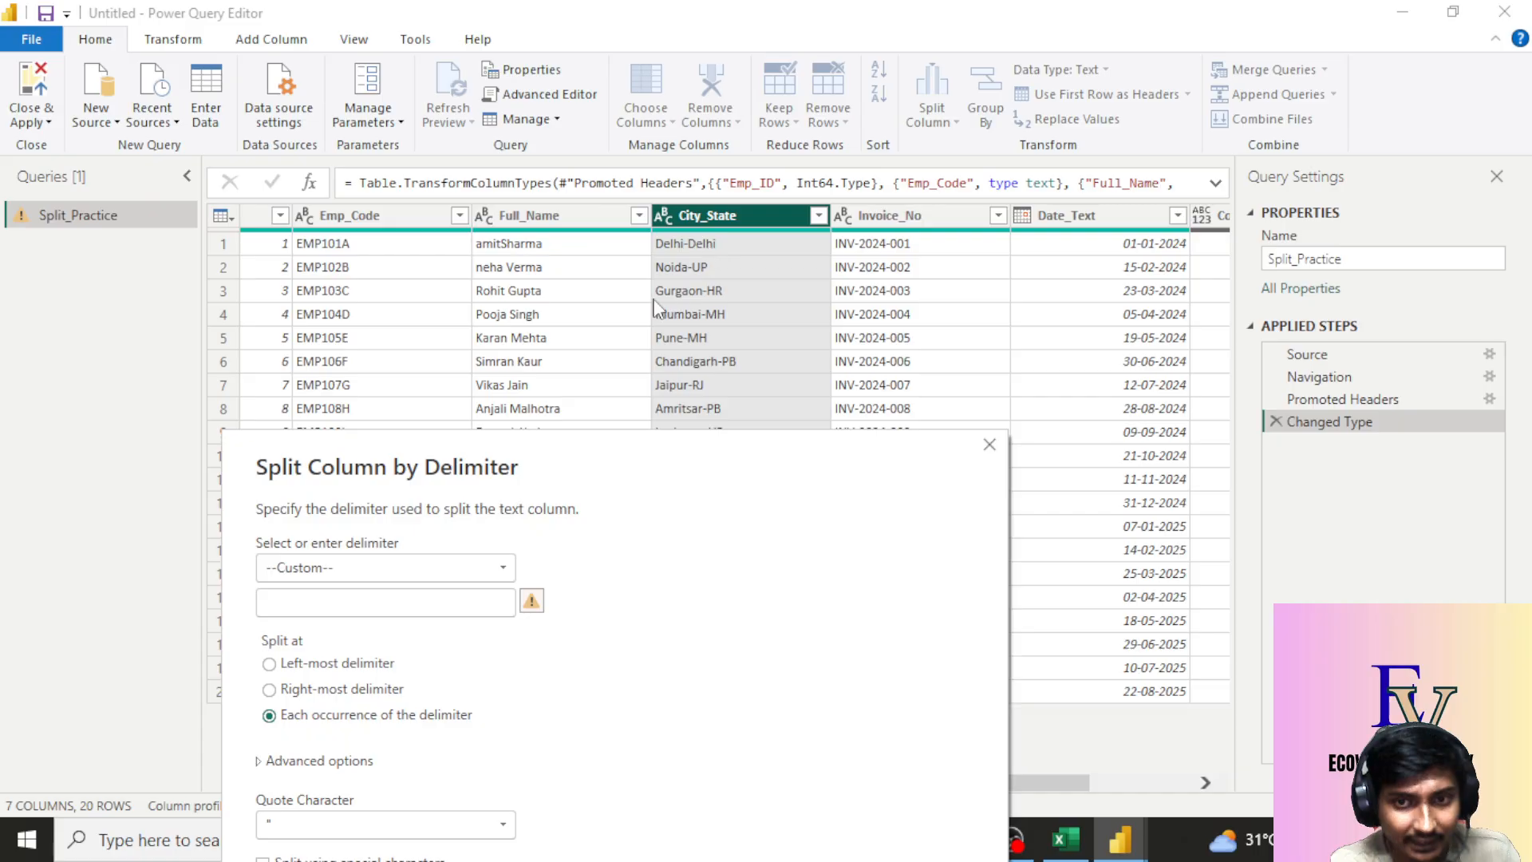
{"action": "left_click_drag", "start_coordinate": [608, 461], "coordinate": [661, 299]}
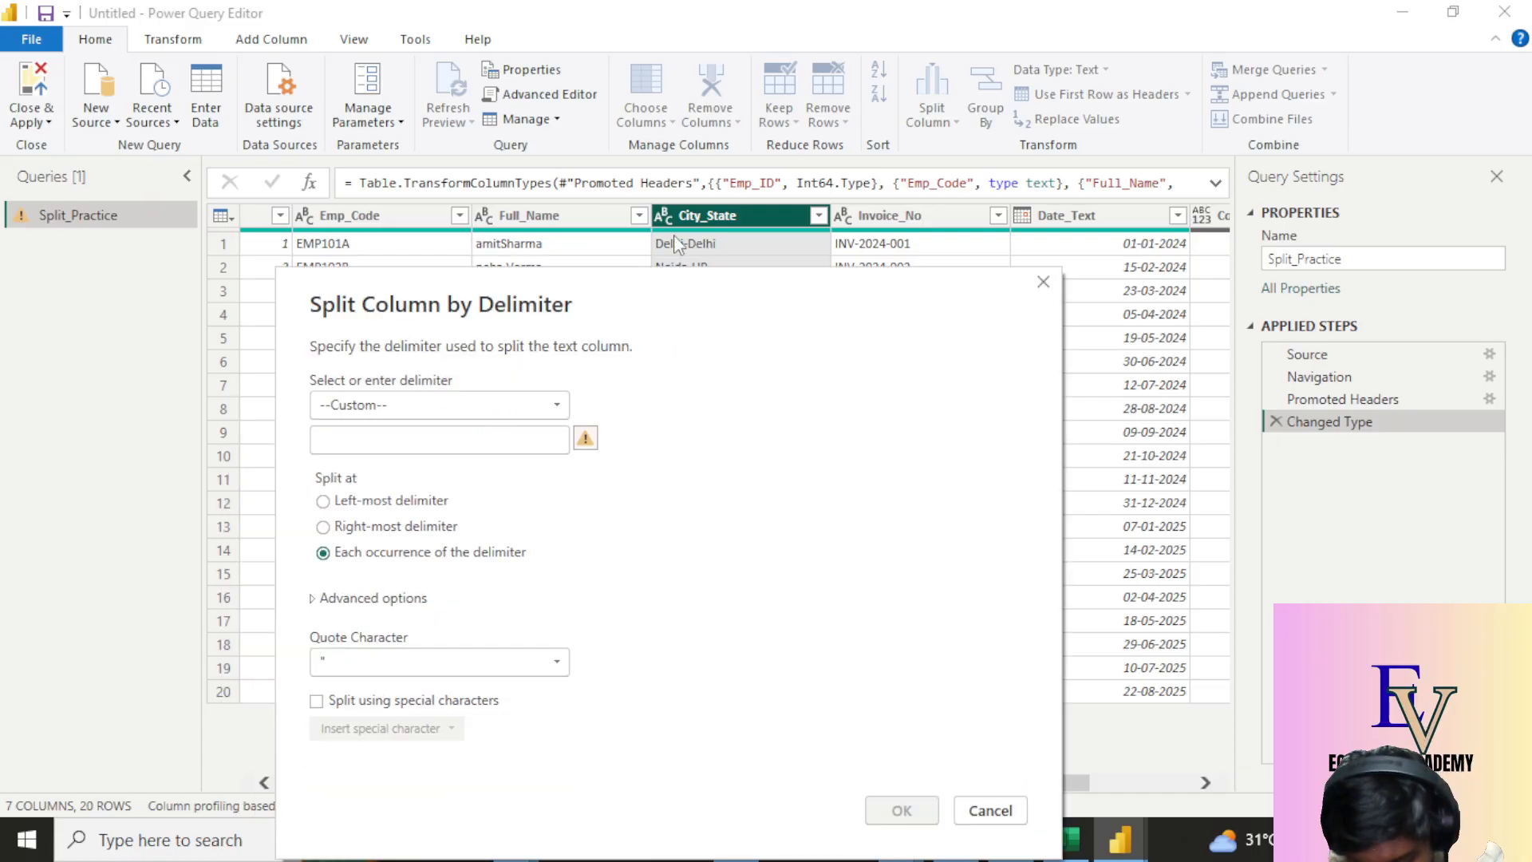
{"action": "left_click", "coordinate": [418, 438]}
{"action": "type", "text": "-"}
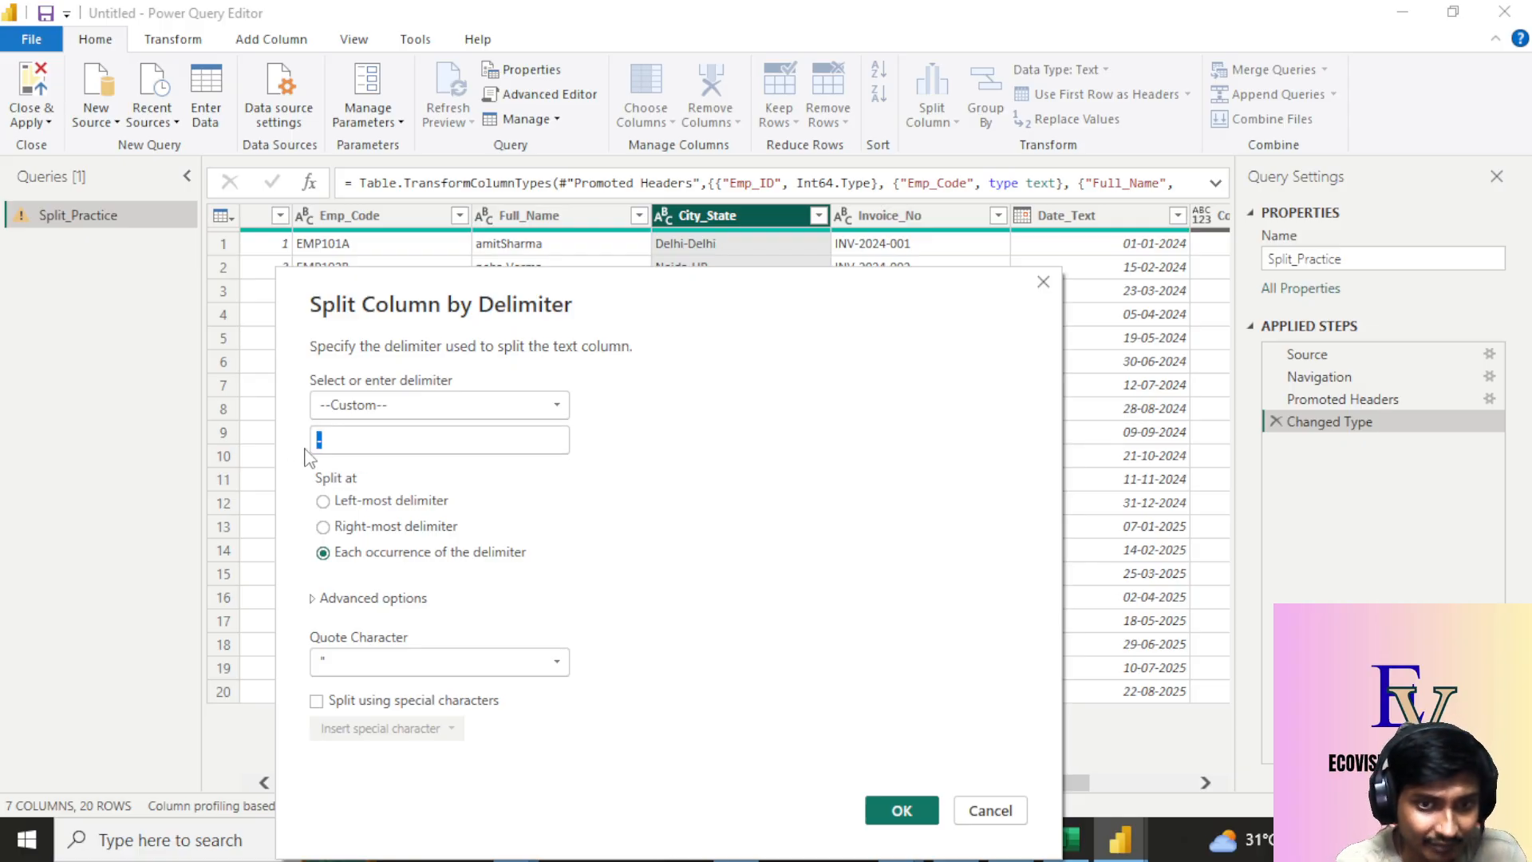
{"action": "left_click_drag", "start_coordinate": [313, 446], "coordinate": [331, 441]}
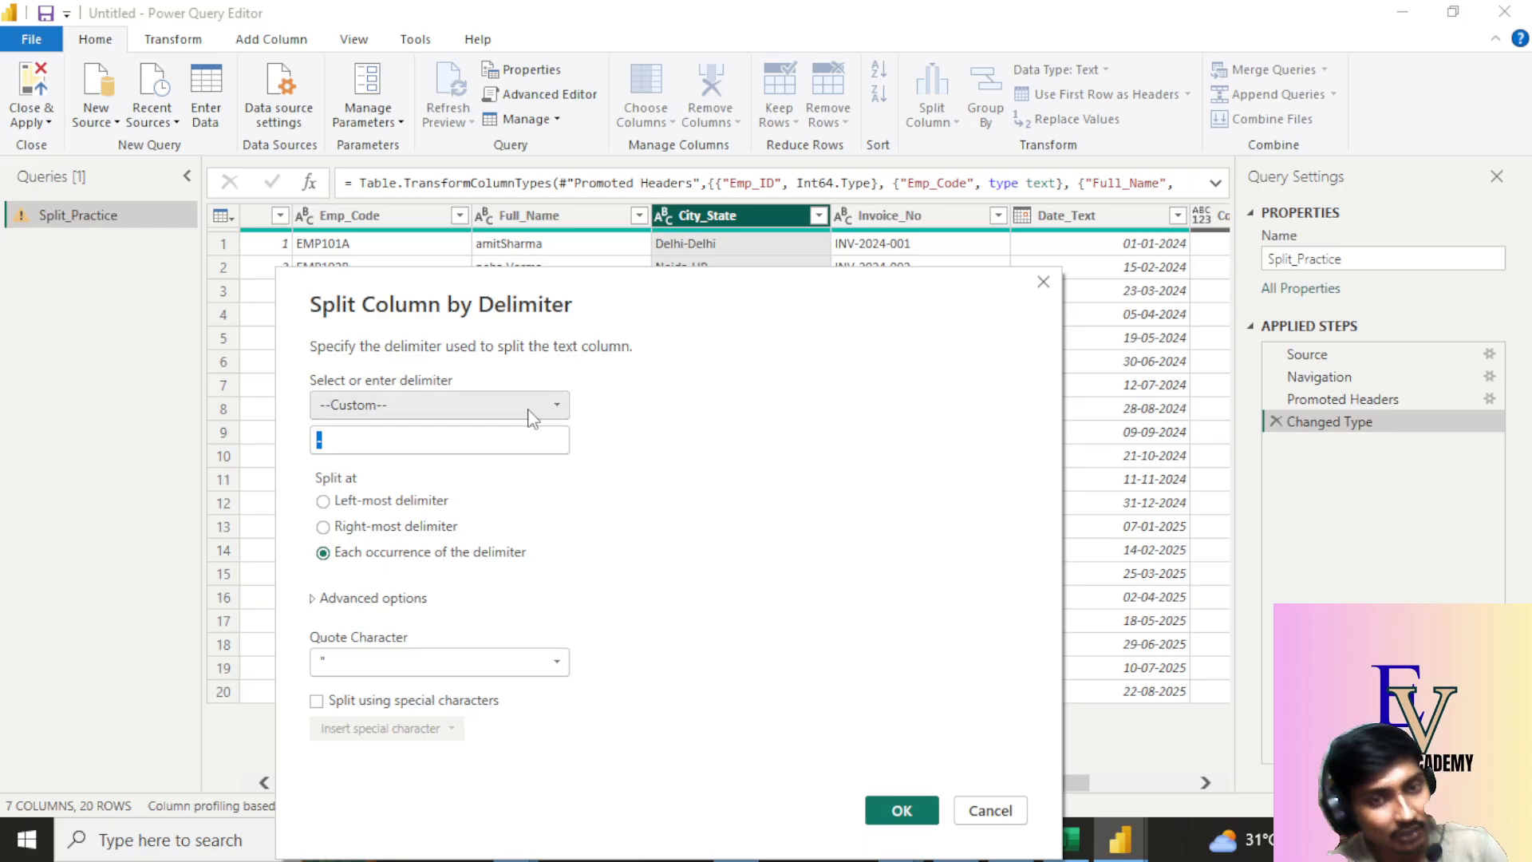
{"action": "left_click", "coordinate": [342, 441]}
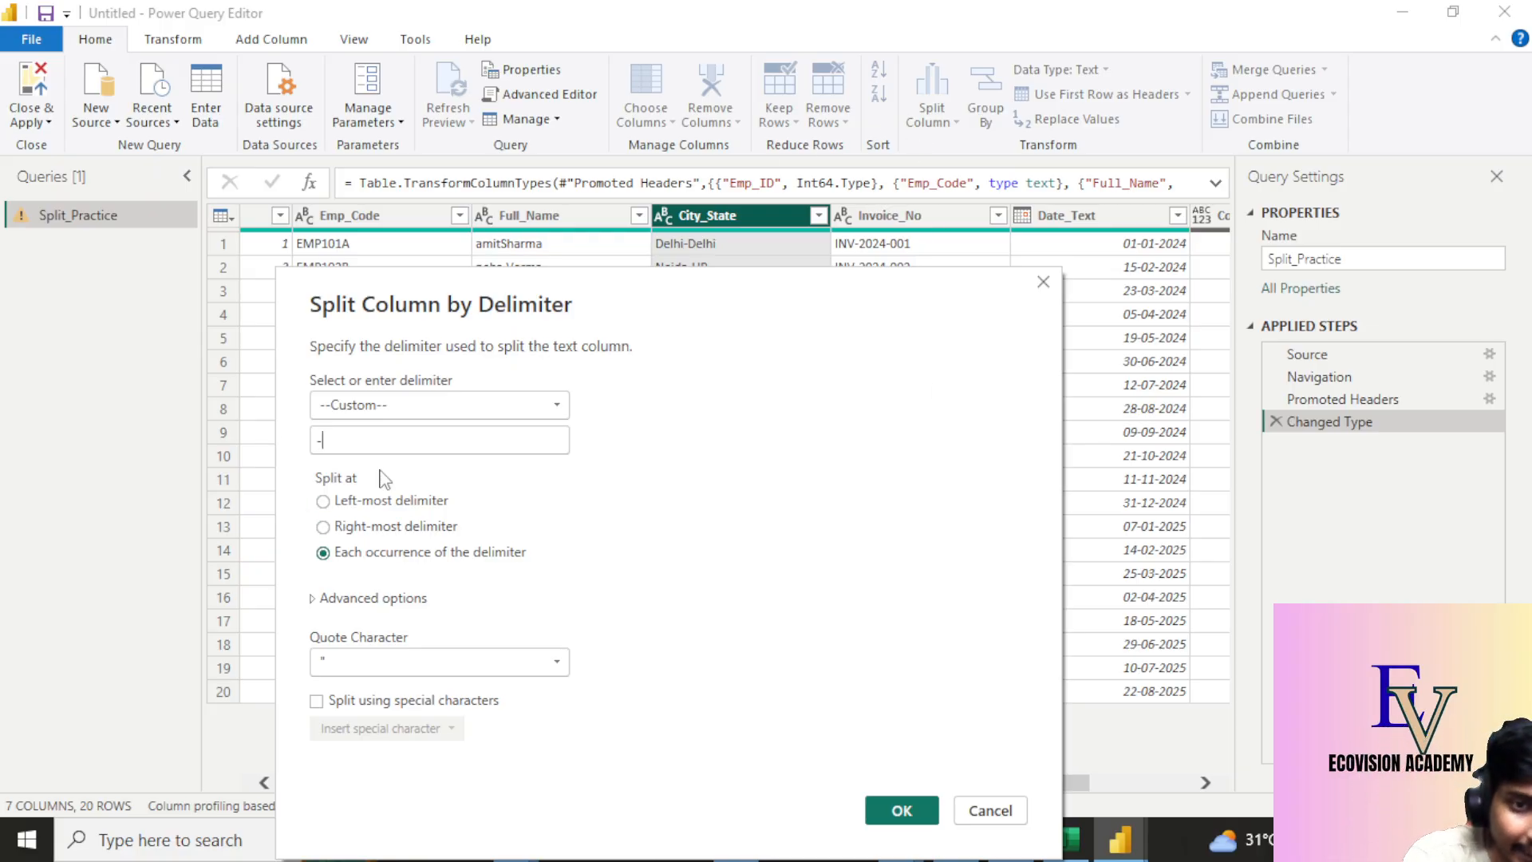
Step: Set the split to occur at the left-most delimiter and apply it to the City_State column
{"action": "left_click_drag", "start_coordinate": [594, 299], "coordinate": [635, 411]}
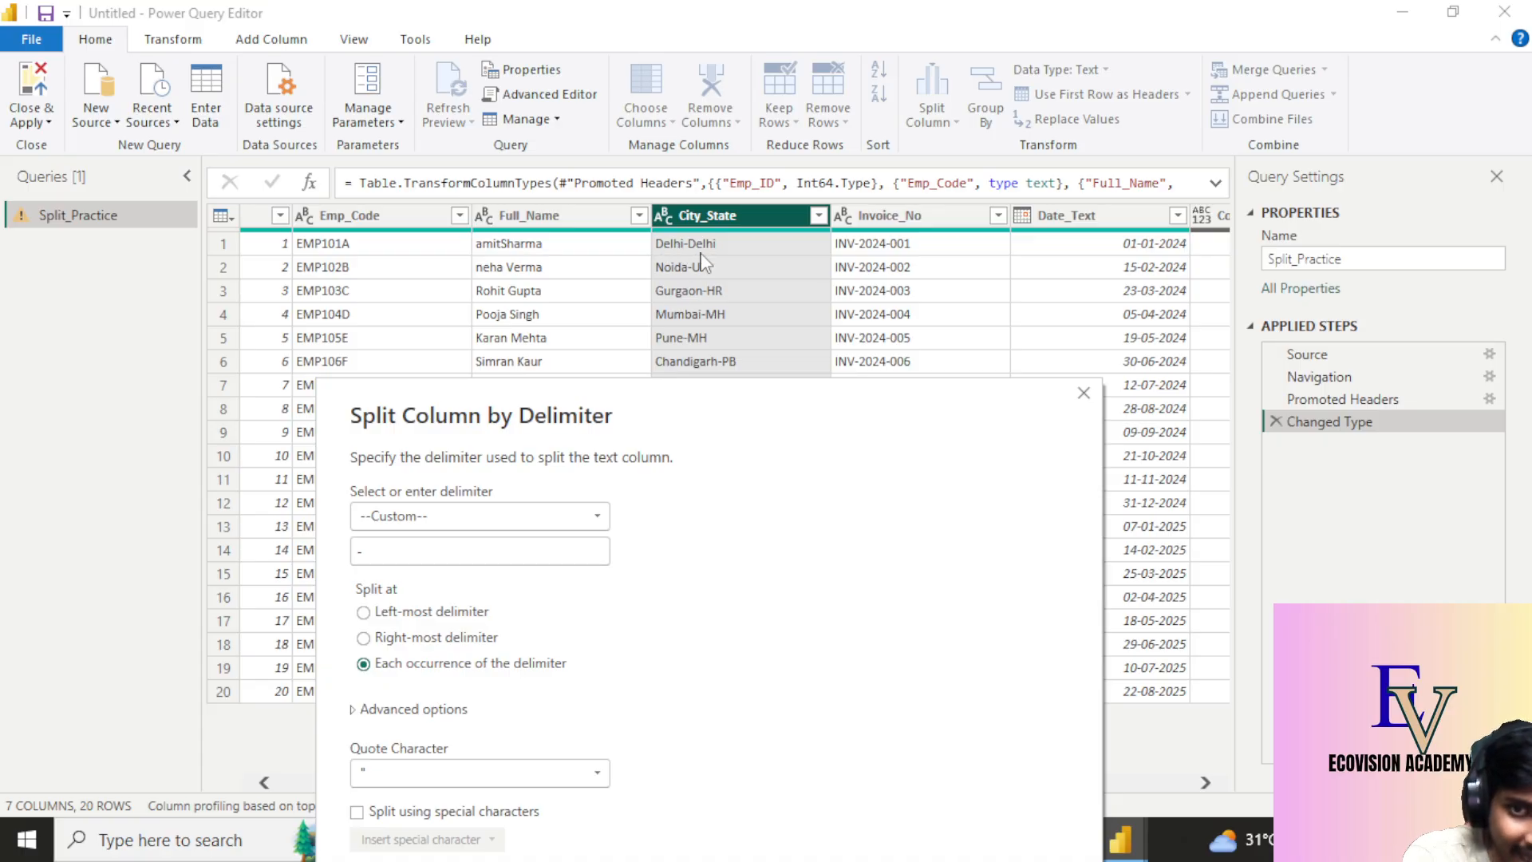
{"action": "left_click_drag", "start_coordinate": [627, 402], "coordinate": [718, 450]}
{"action": "left_click", "coordinate": [393, 541]}
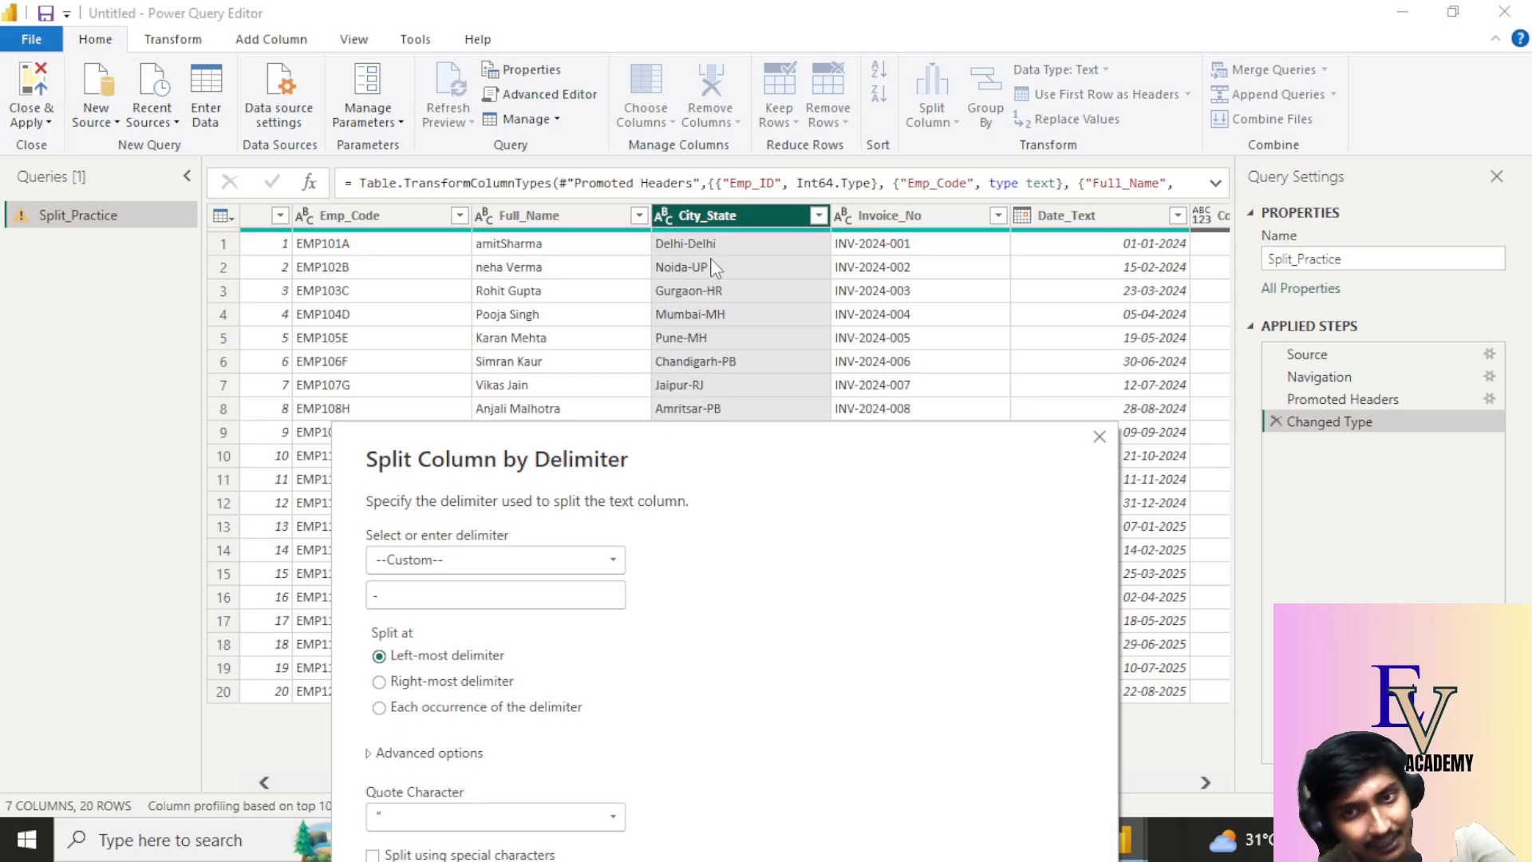
{"action": "left_click_drag", "start_coordinate": [721, 455], "coordinate": [670, 273]}
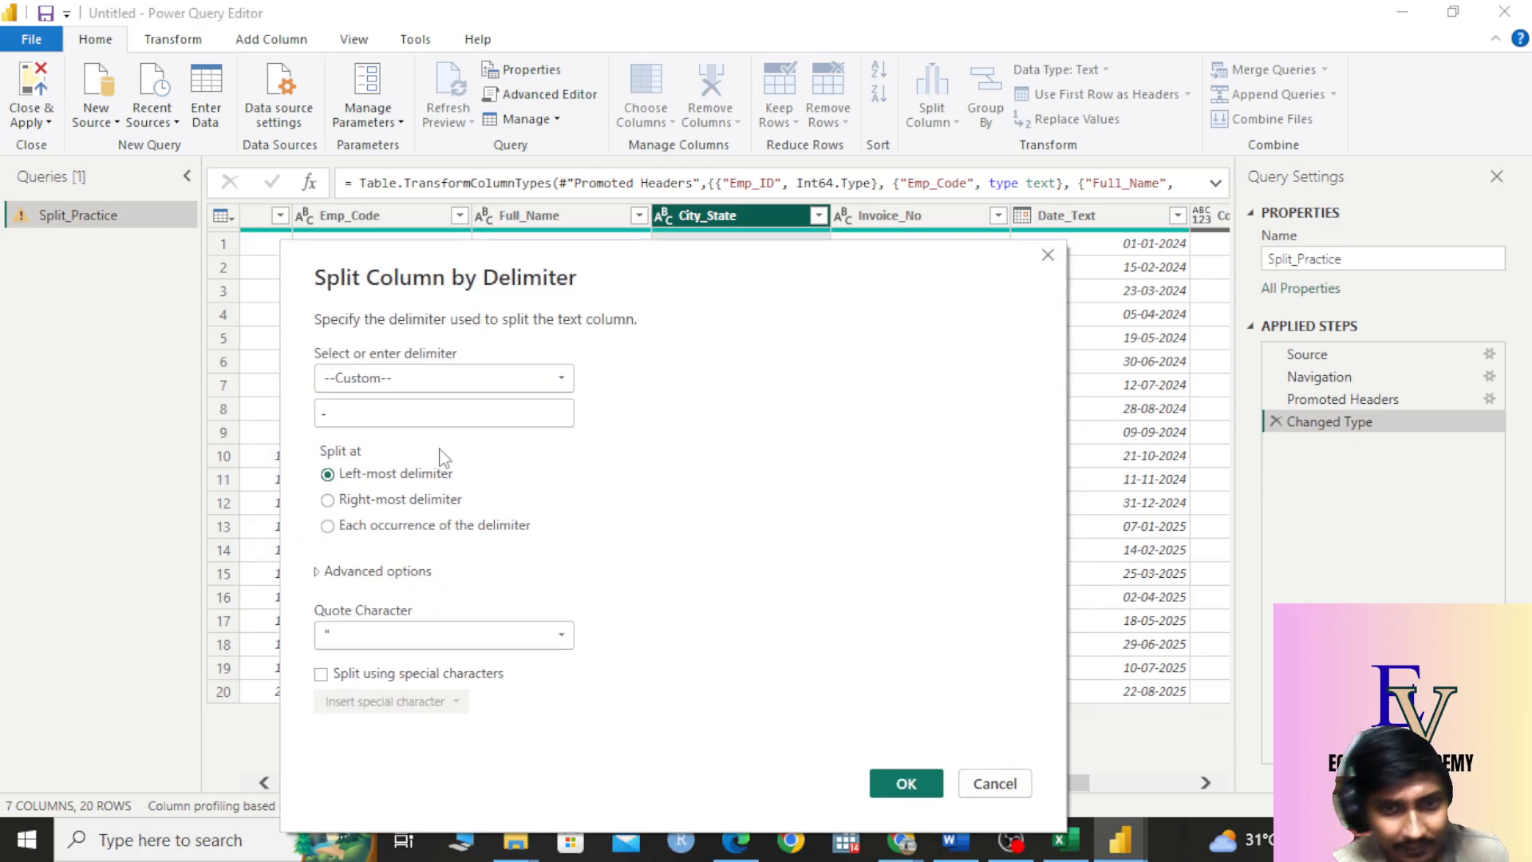
{"action": "left_click", "coordinate": [377, 500]}
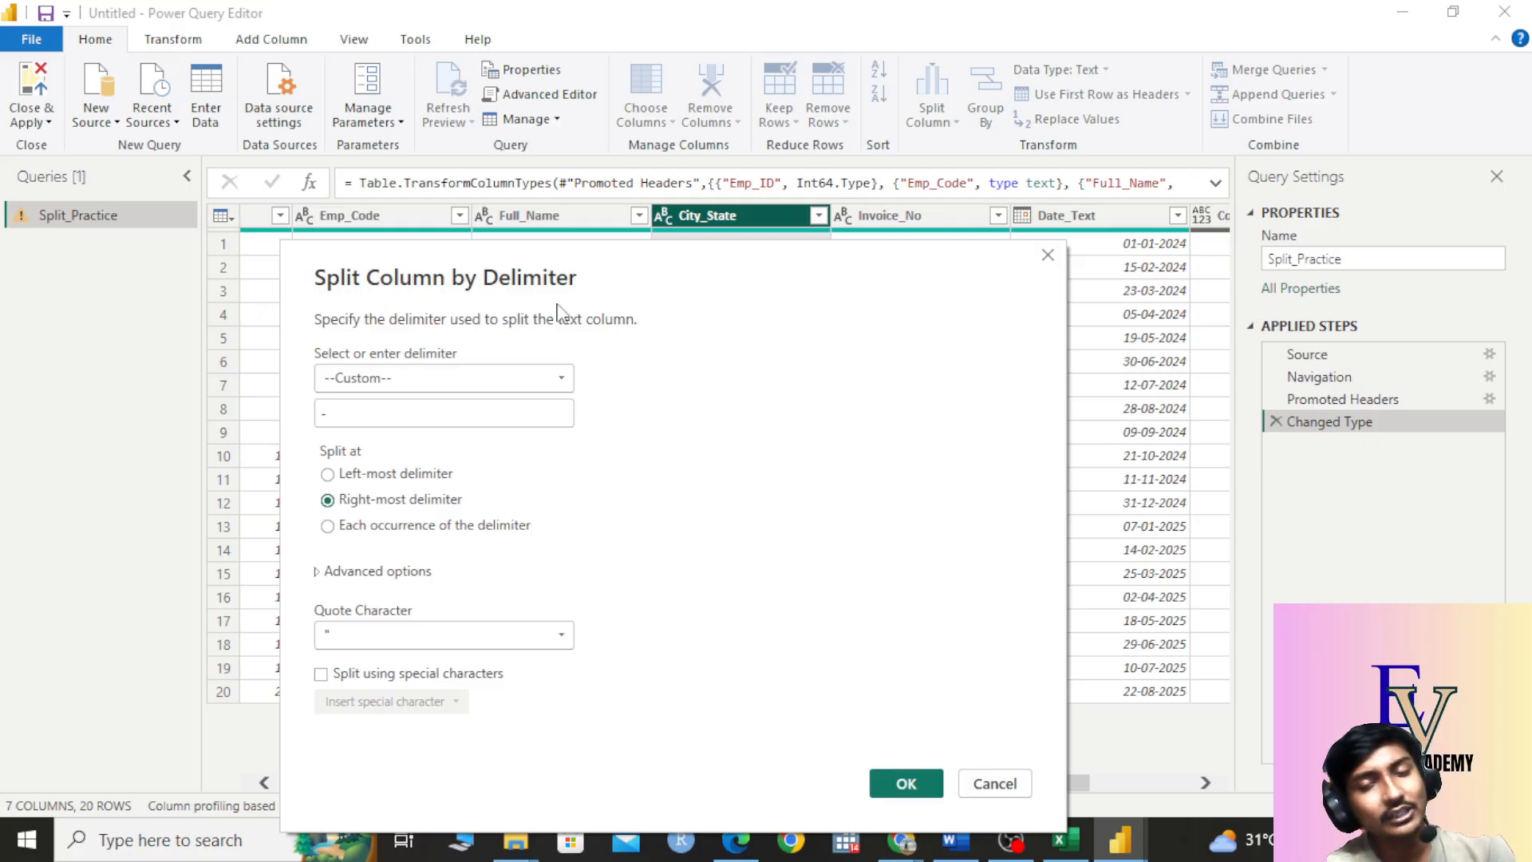
{"action": "left_click_drag", "start_coordinate": [615, 248], "coordinate": [632, 413]}
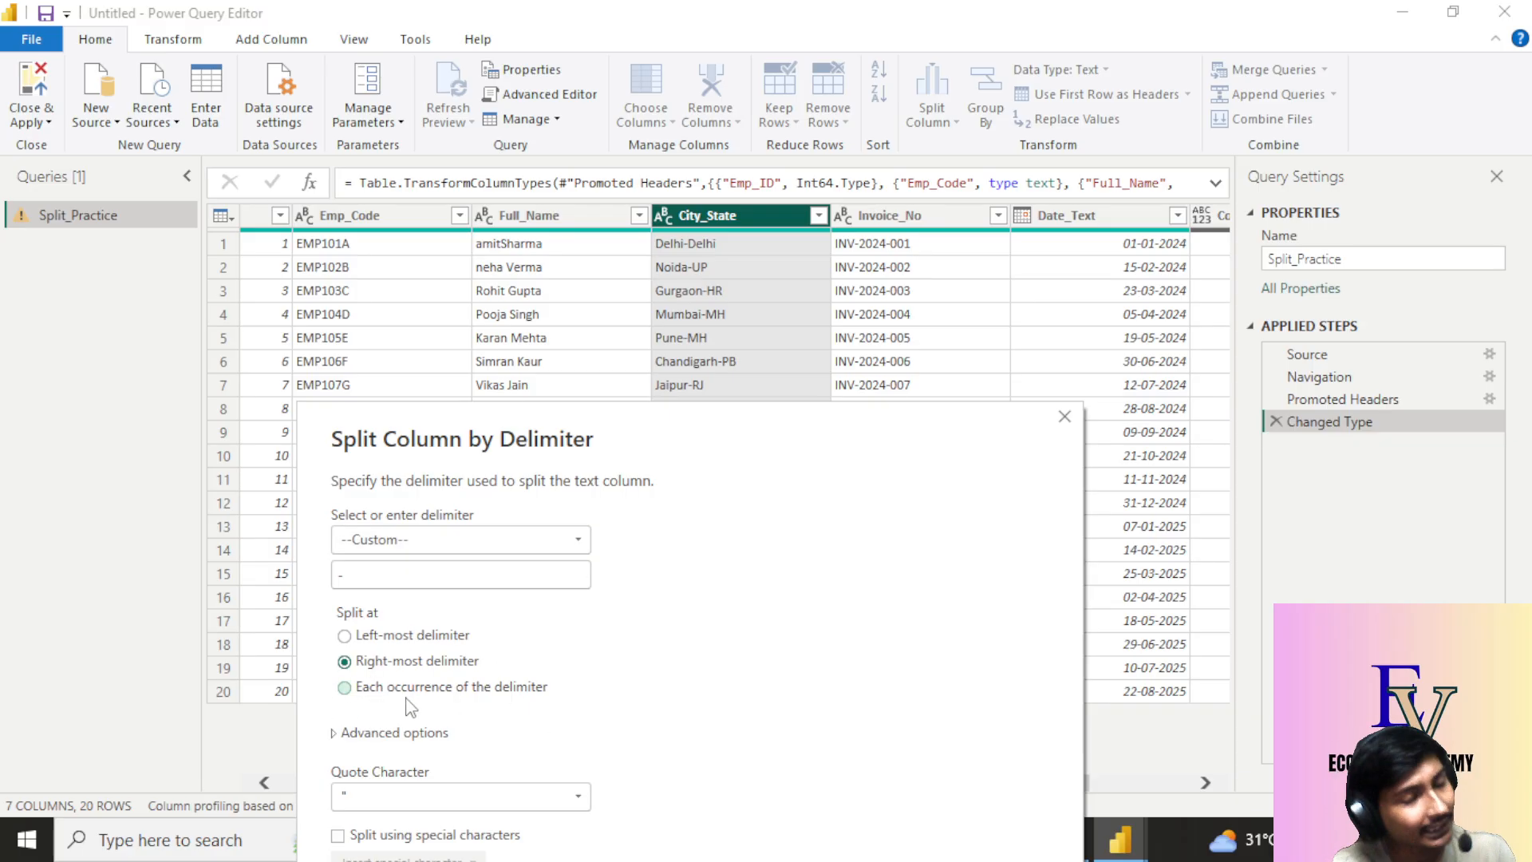
{"action": "left_click", "coordinate": [395, 635]}
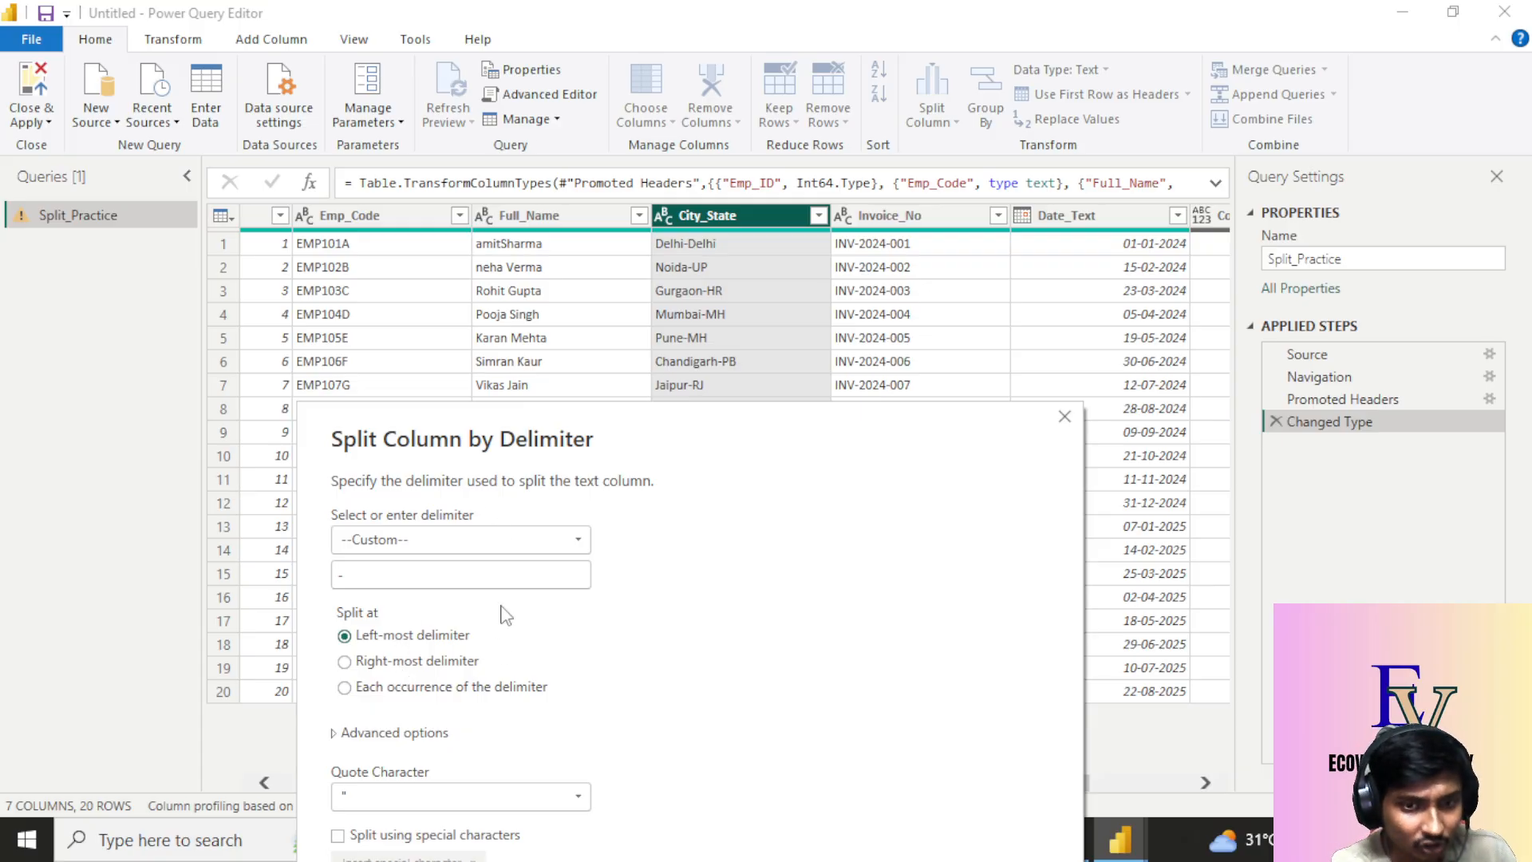
{"action": "left_click_drag", "start_coordinate": [609, 435], "coordinate": [592, 308]}
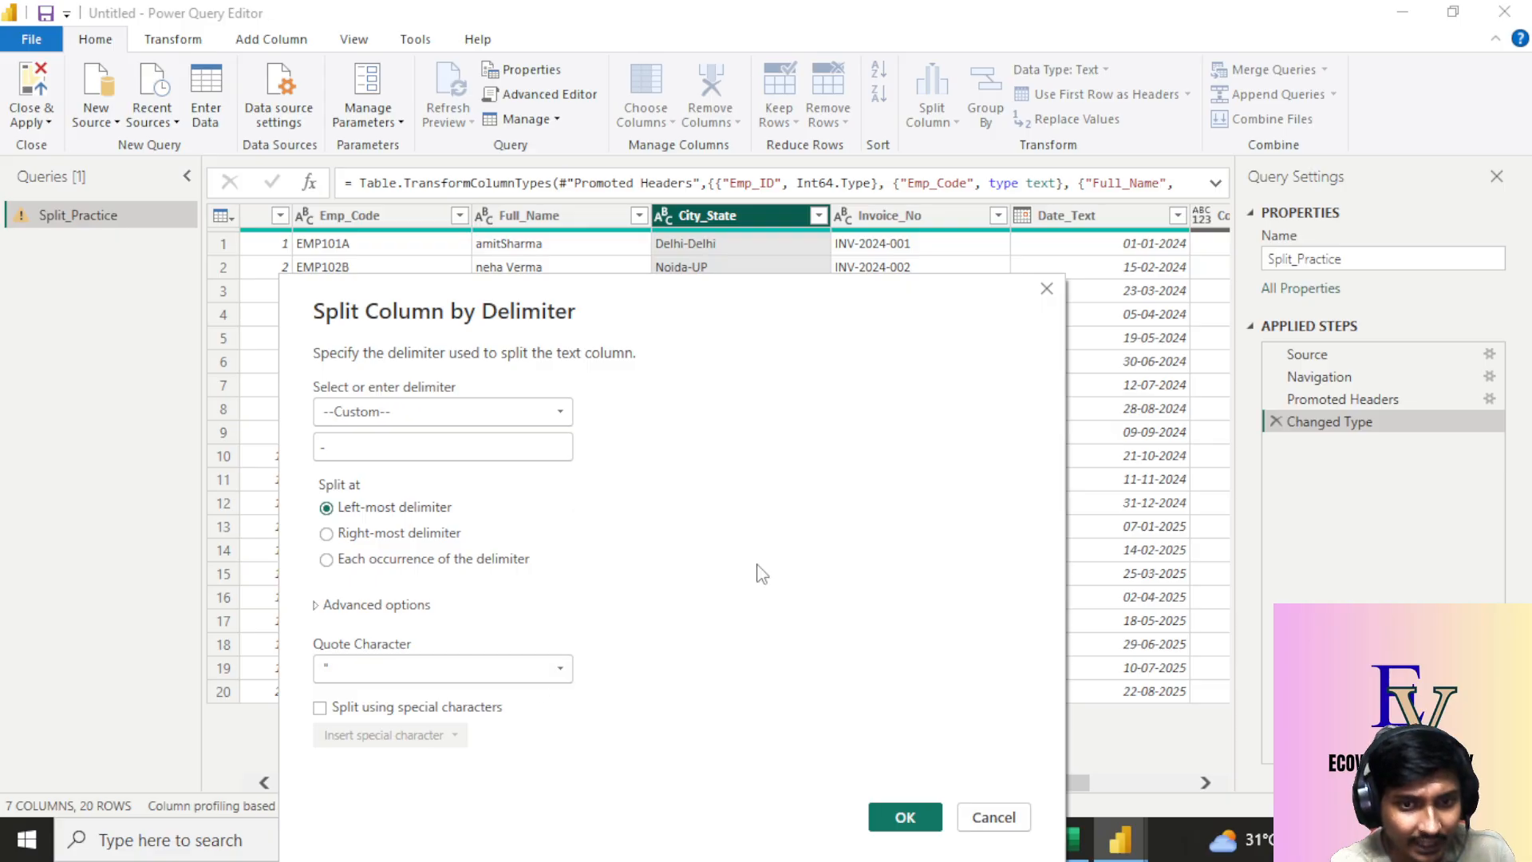
{"action": "left_click", "coordinate": [906, 816]}
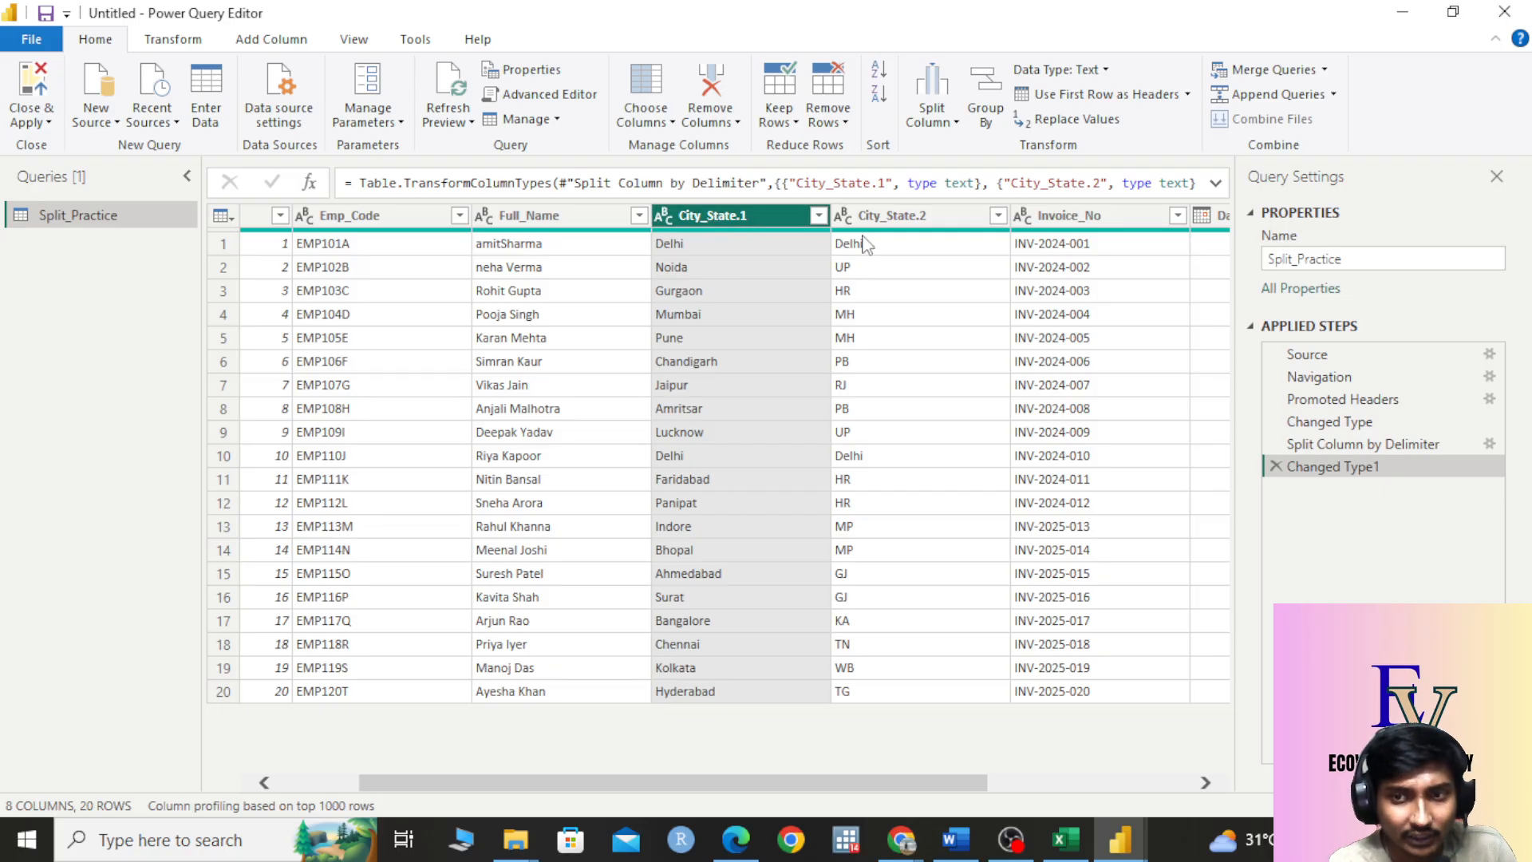
Step: Check the city and state values in the first two rows of the split columns
{"action": "left_click", "coordinate": [726, 249]}
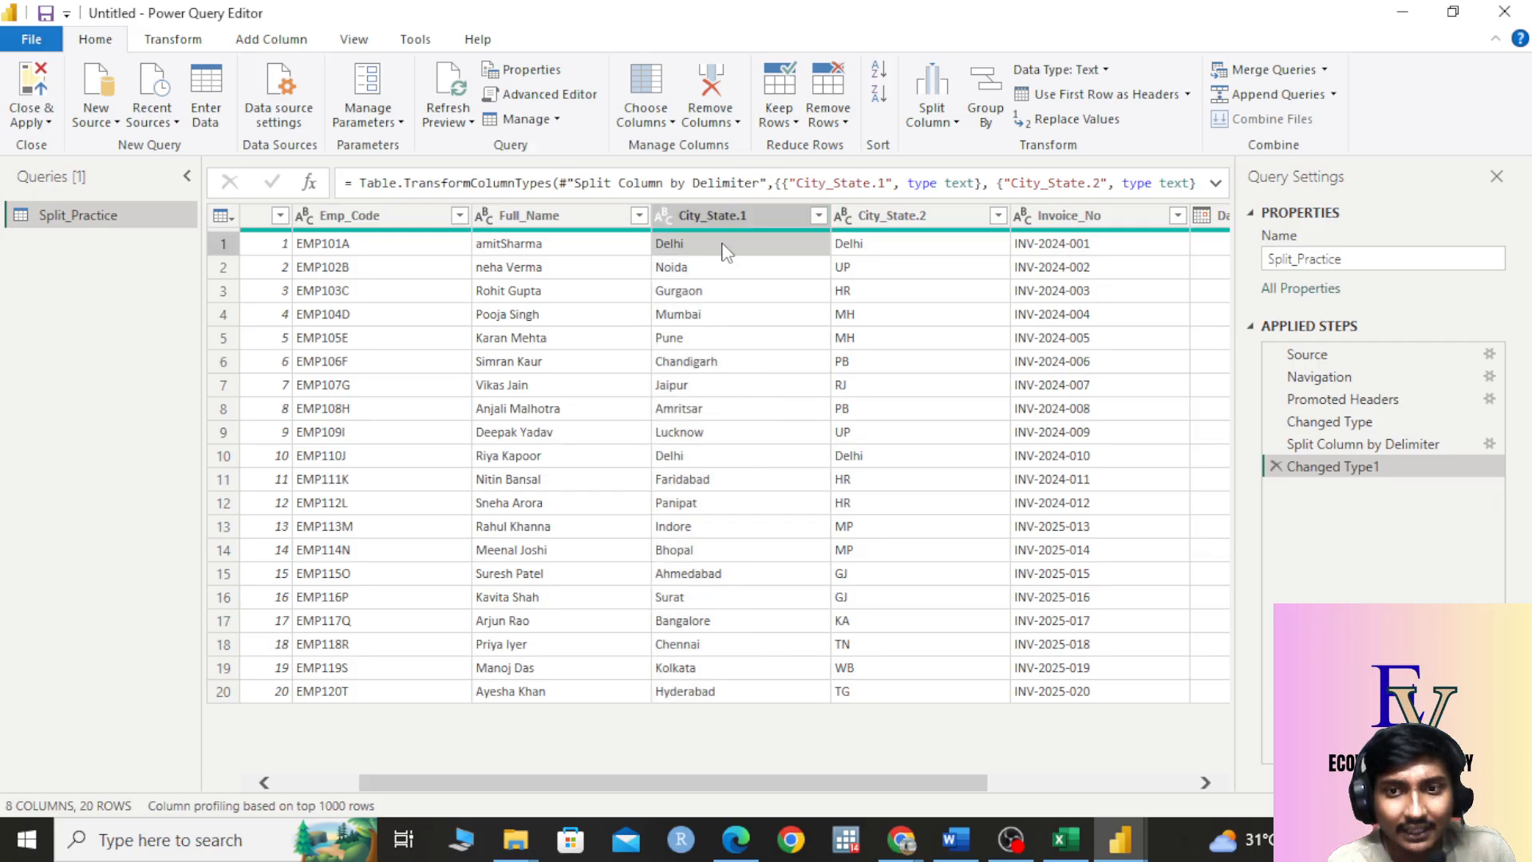
{"action": "left_click", "coordinate": [900, 251]}
{"action": "left_click", "coordinate": [754, 279]}
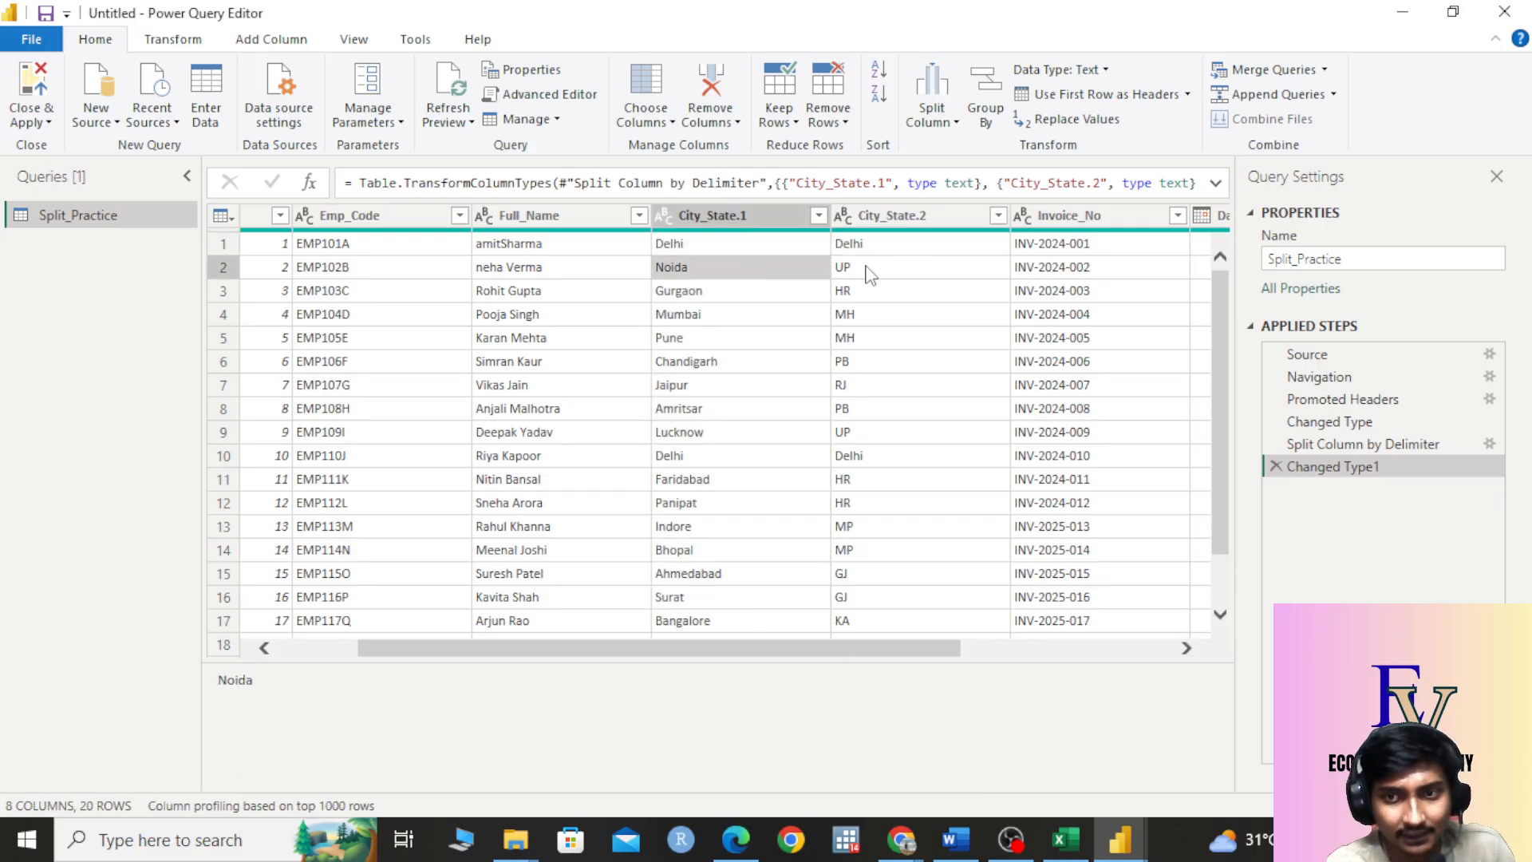
Step: Rename the City_State.1 column as City
{"action": "left_click", "coordinate": [728, 215]}
{"action": "double_click", "coordinate": [792, 214]}
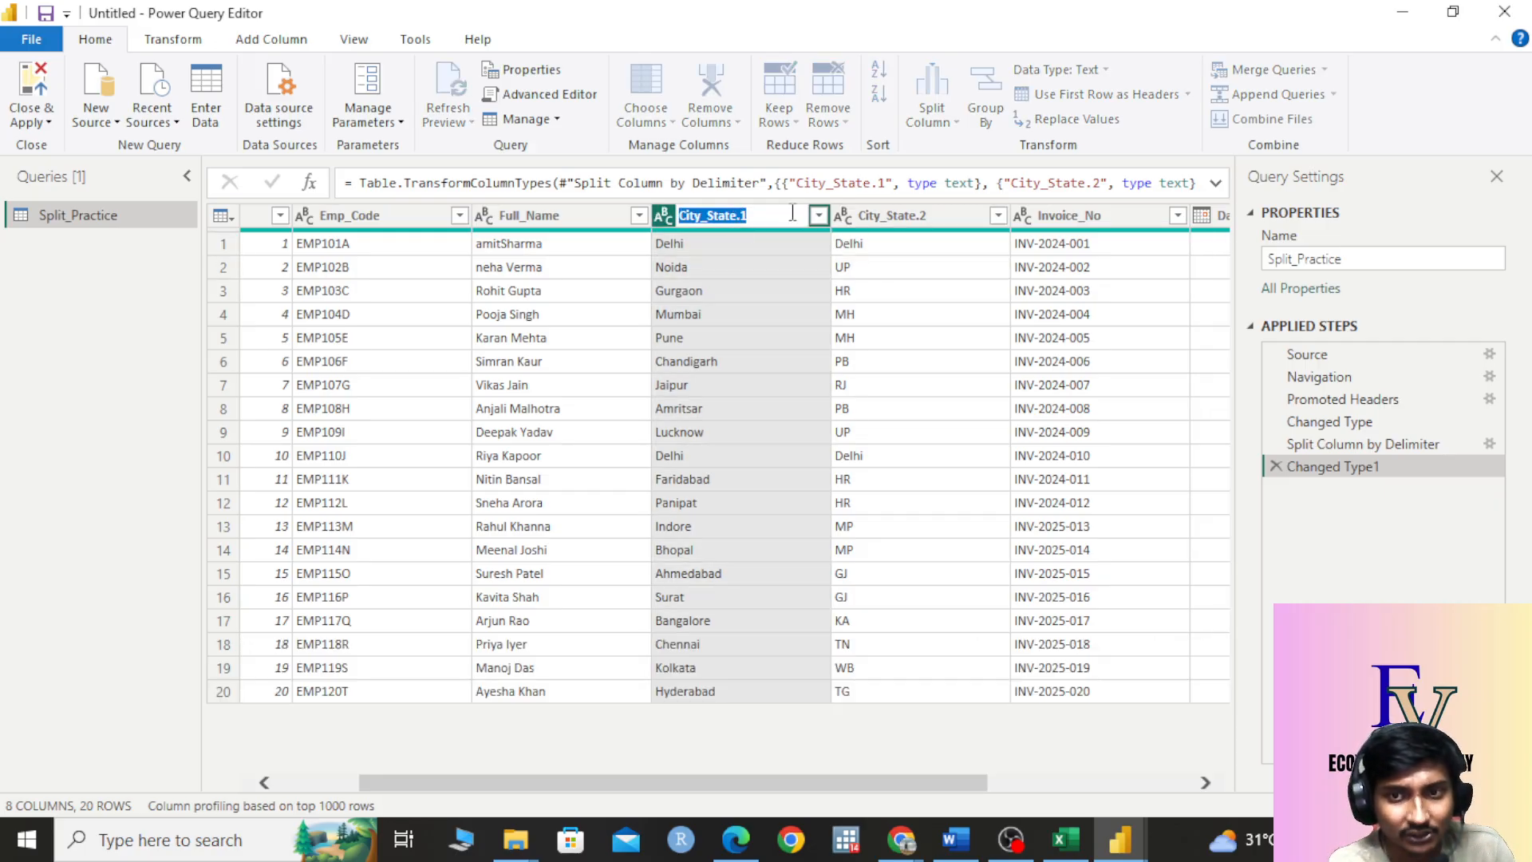
{"action": "key", "text": "BackSpace"}
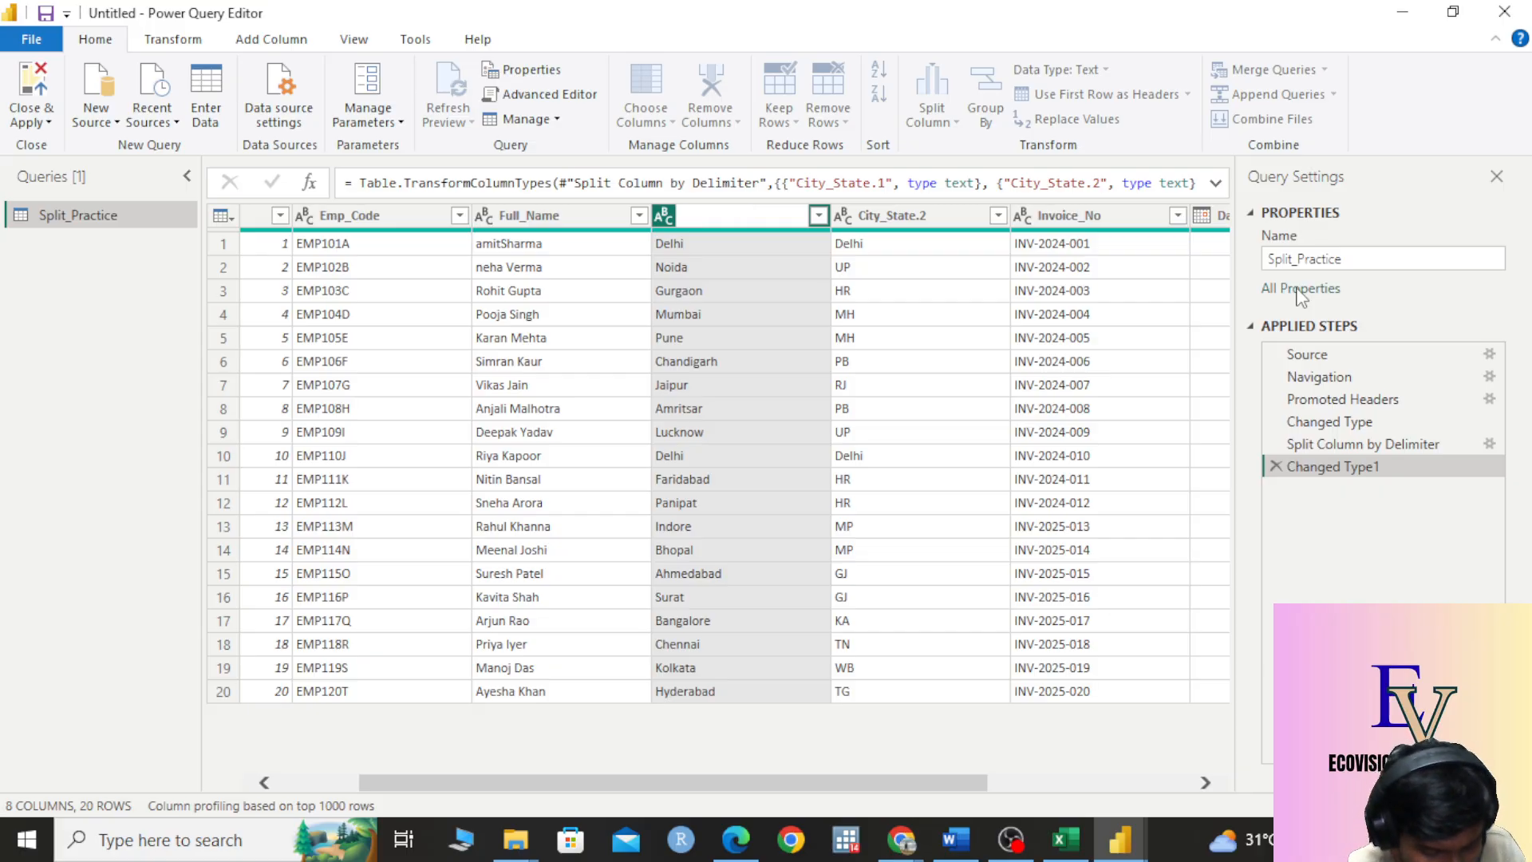
{"action": "type", "text": "S"}
{"action": "key", "text": "BackSpace"}
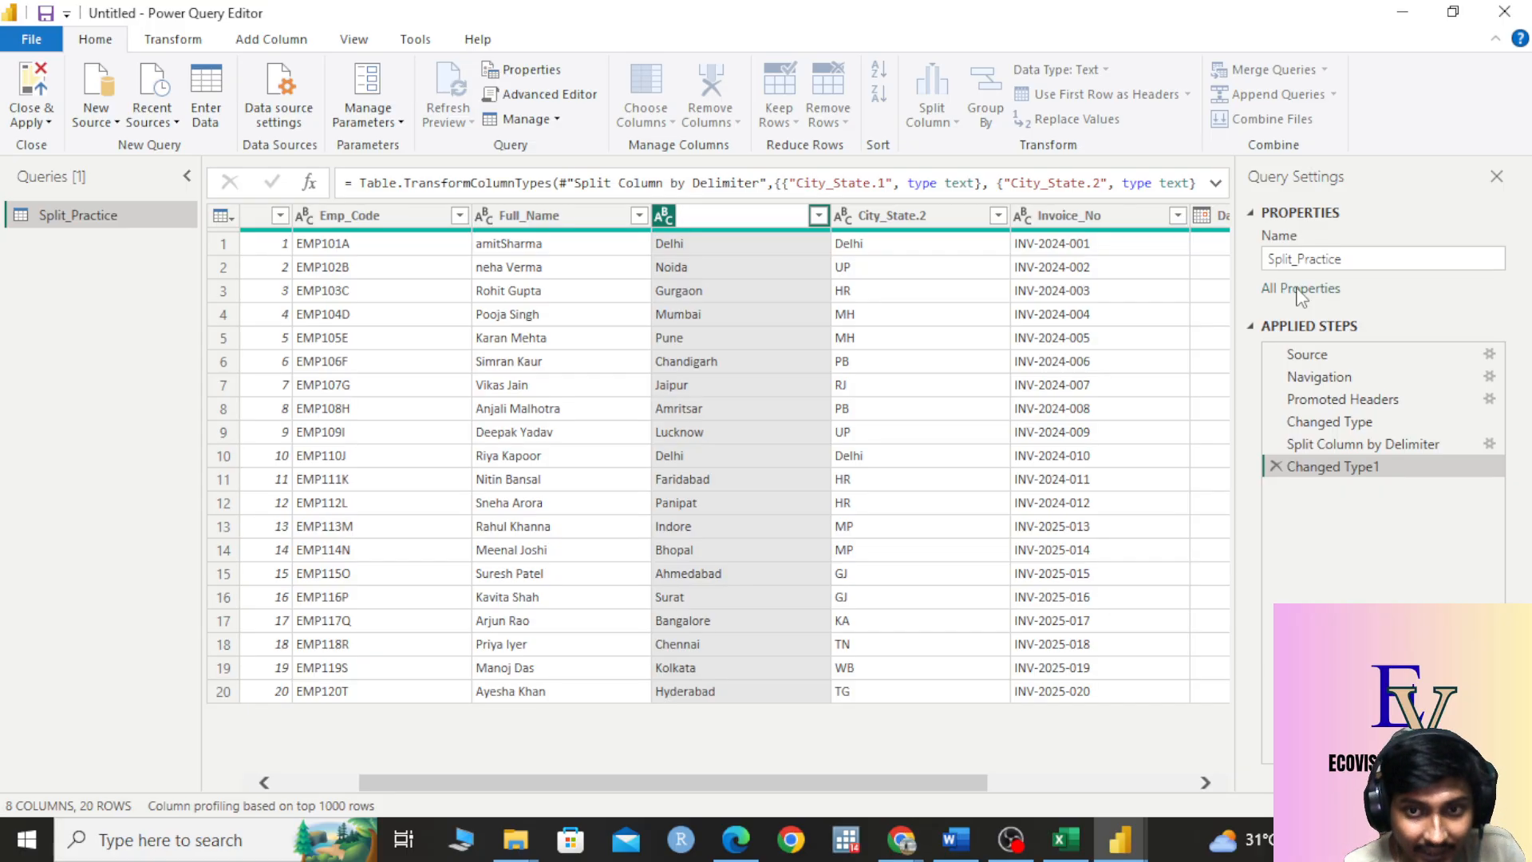
{"action": "type", "text": "City"}
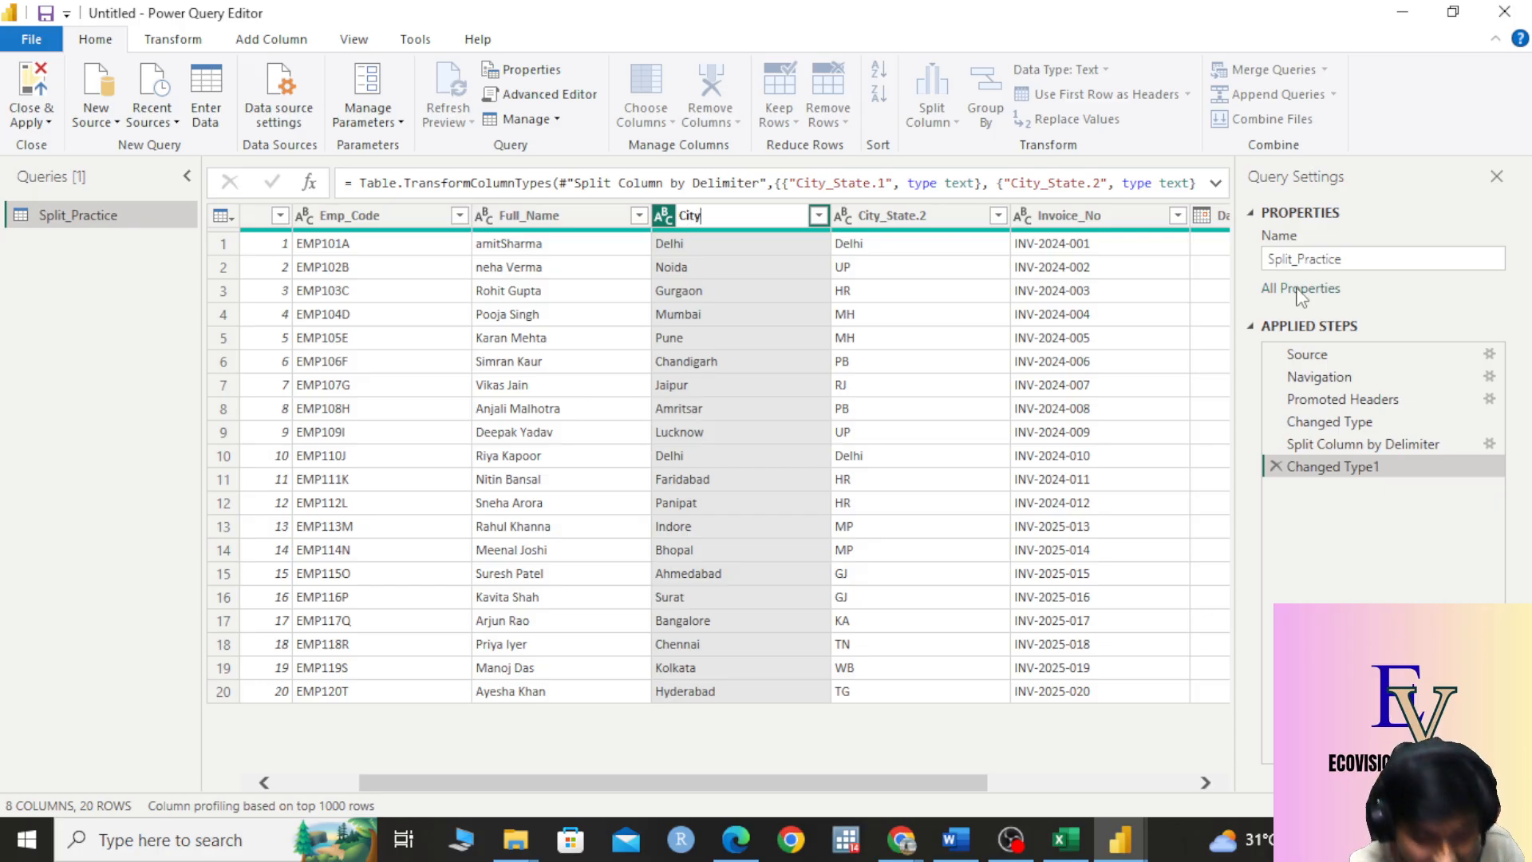
Step: Rename the City_State.2 column as State
{"action": "left_click", "coordinate": [923, 221]}
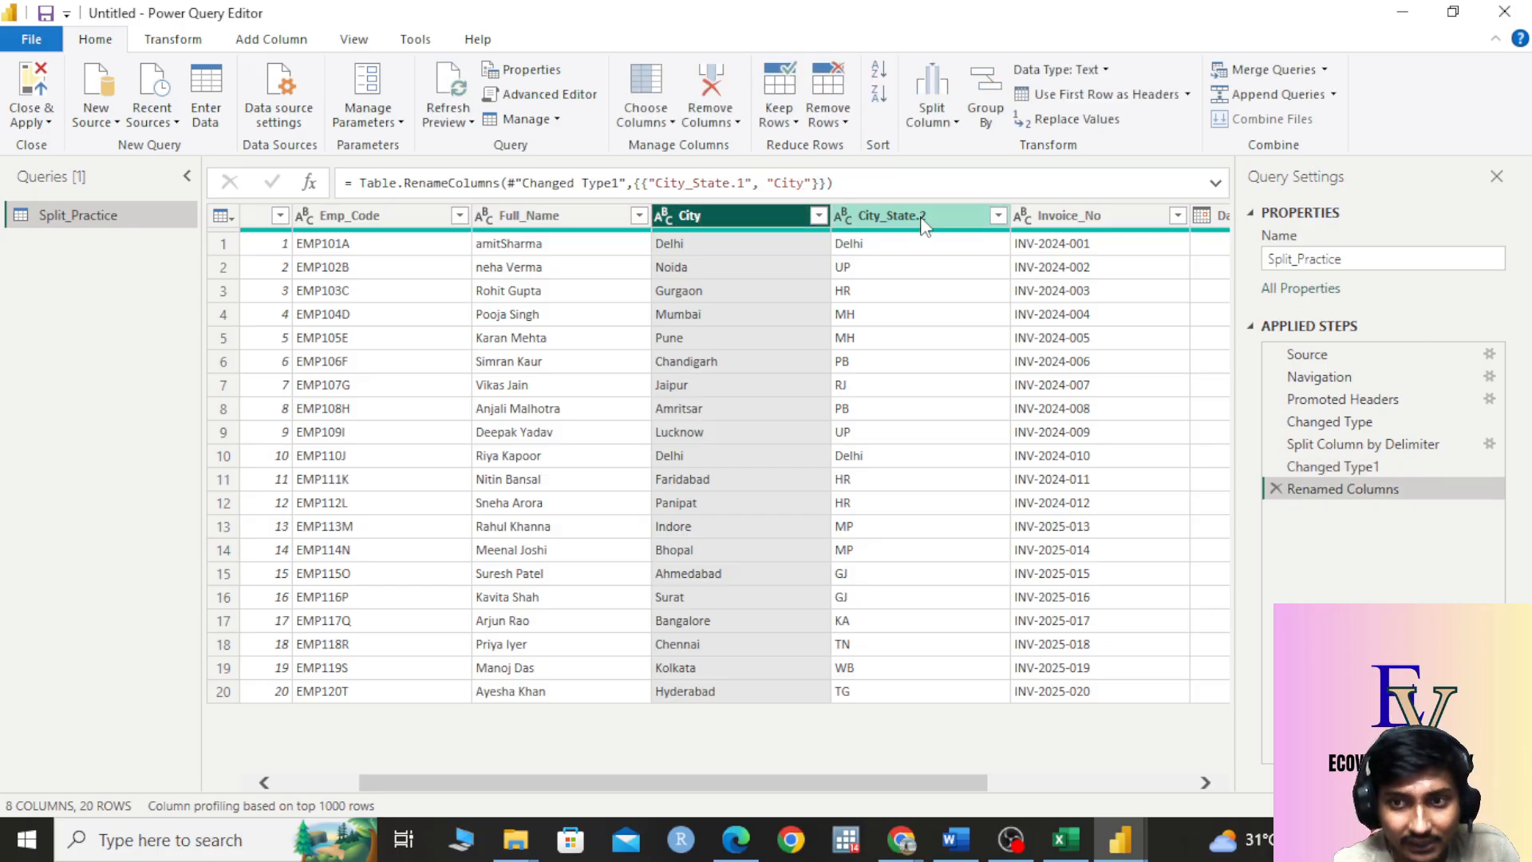
{"action": "double_click", "coordinate": [923, 221]}
{"action": "key", "text": "BackSpace"}
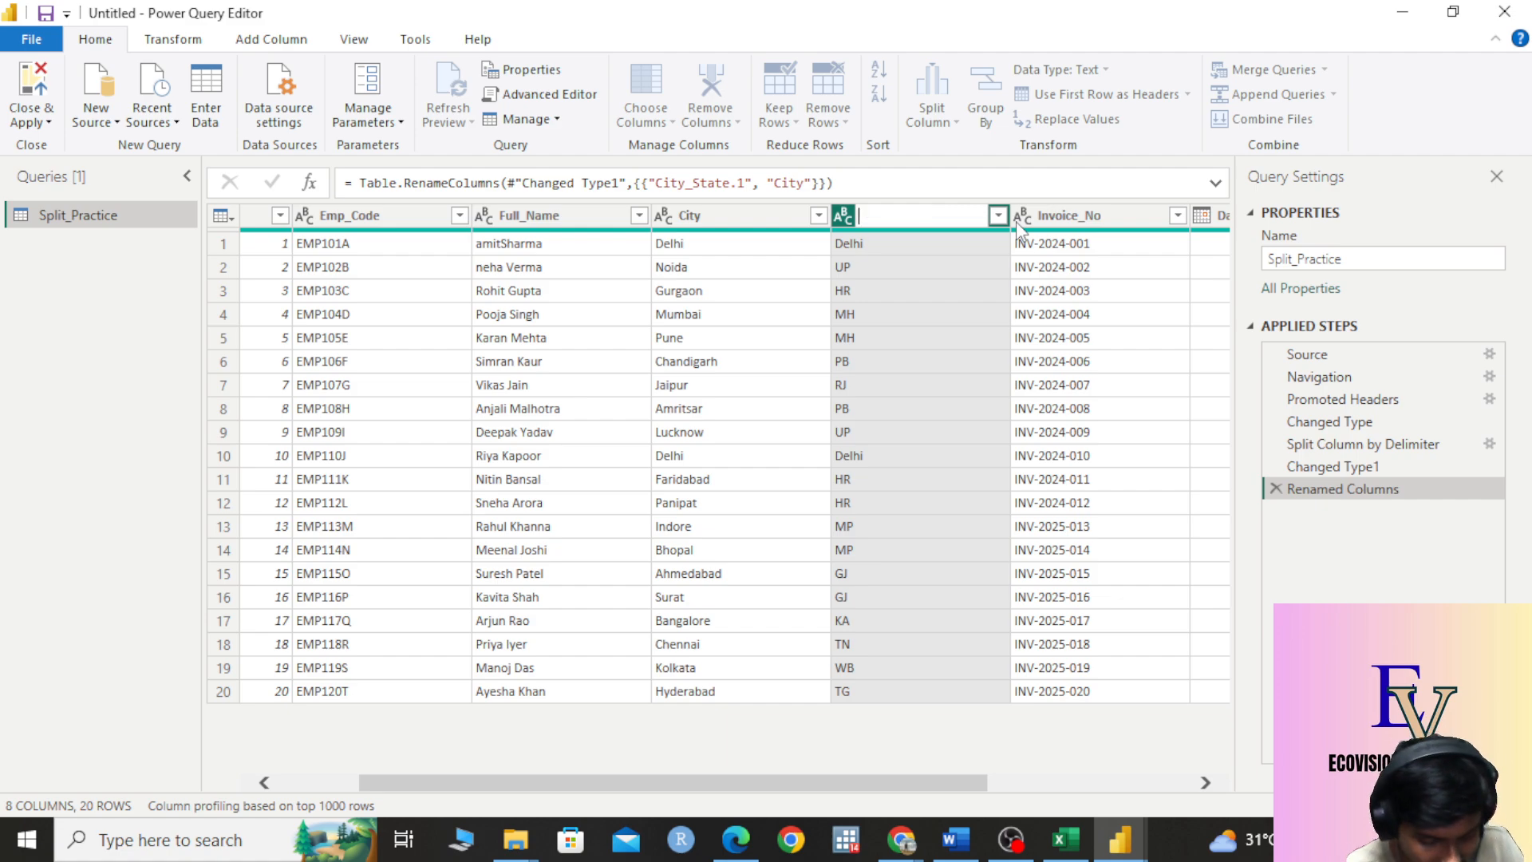
{"action": "type", "text": "State"}
{"action": "key", "text": "Return"}
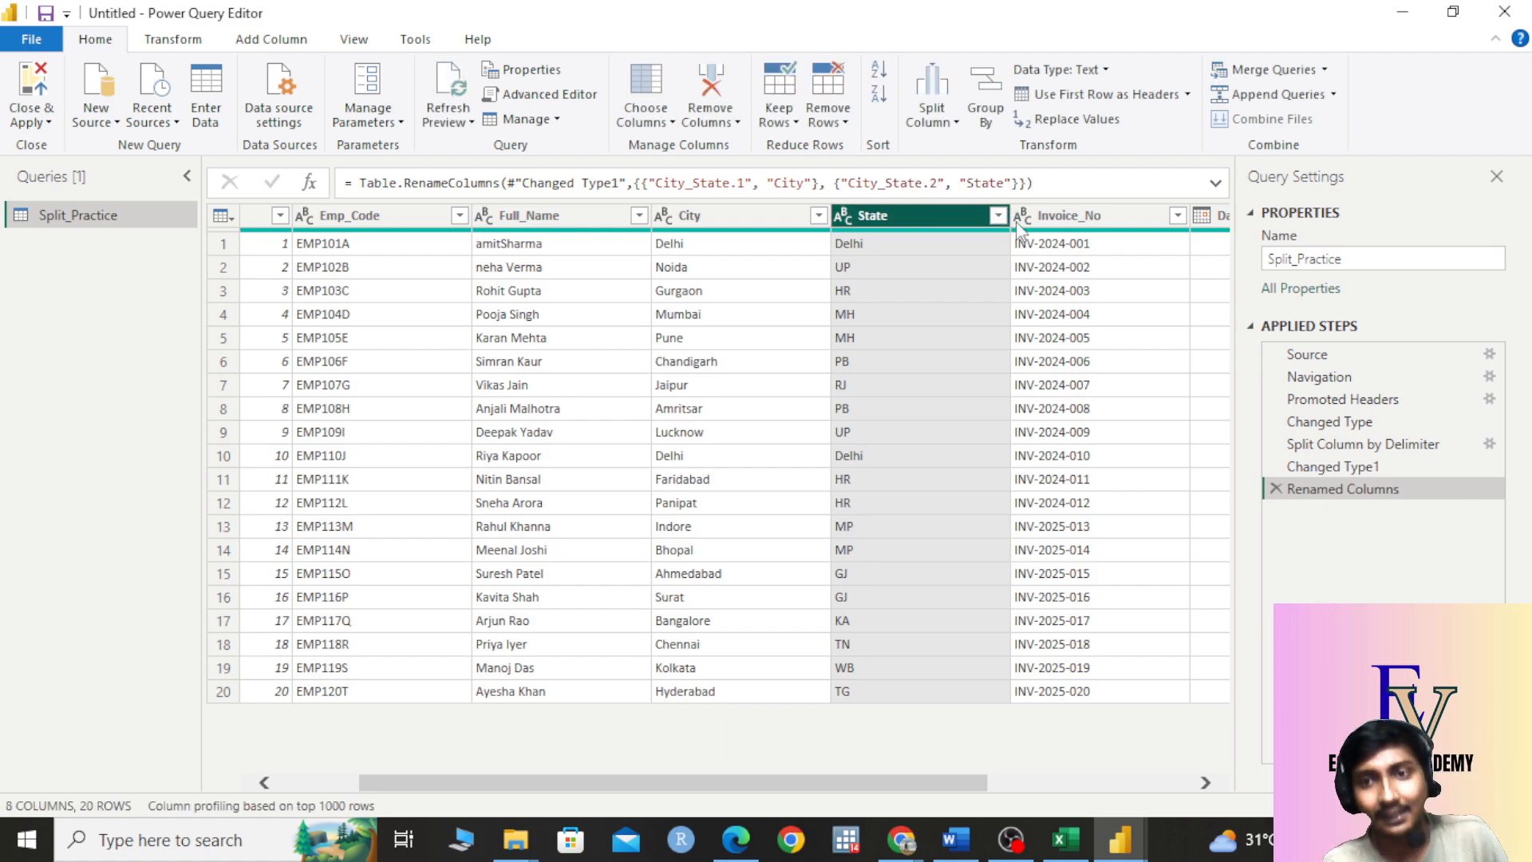
{"action": "left_click", "coordinate": [694, 361]}
{"action": "left_click", "coordinate": [637, 386]}
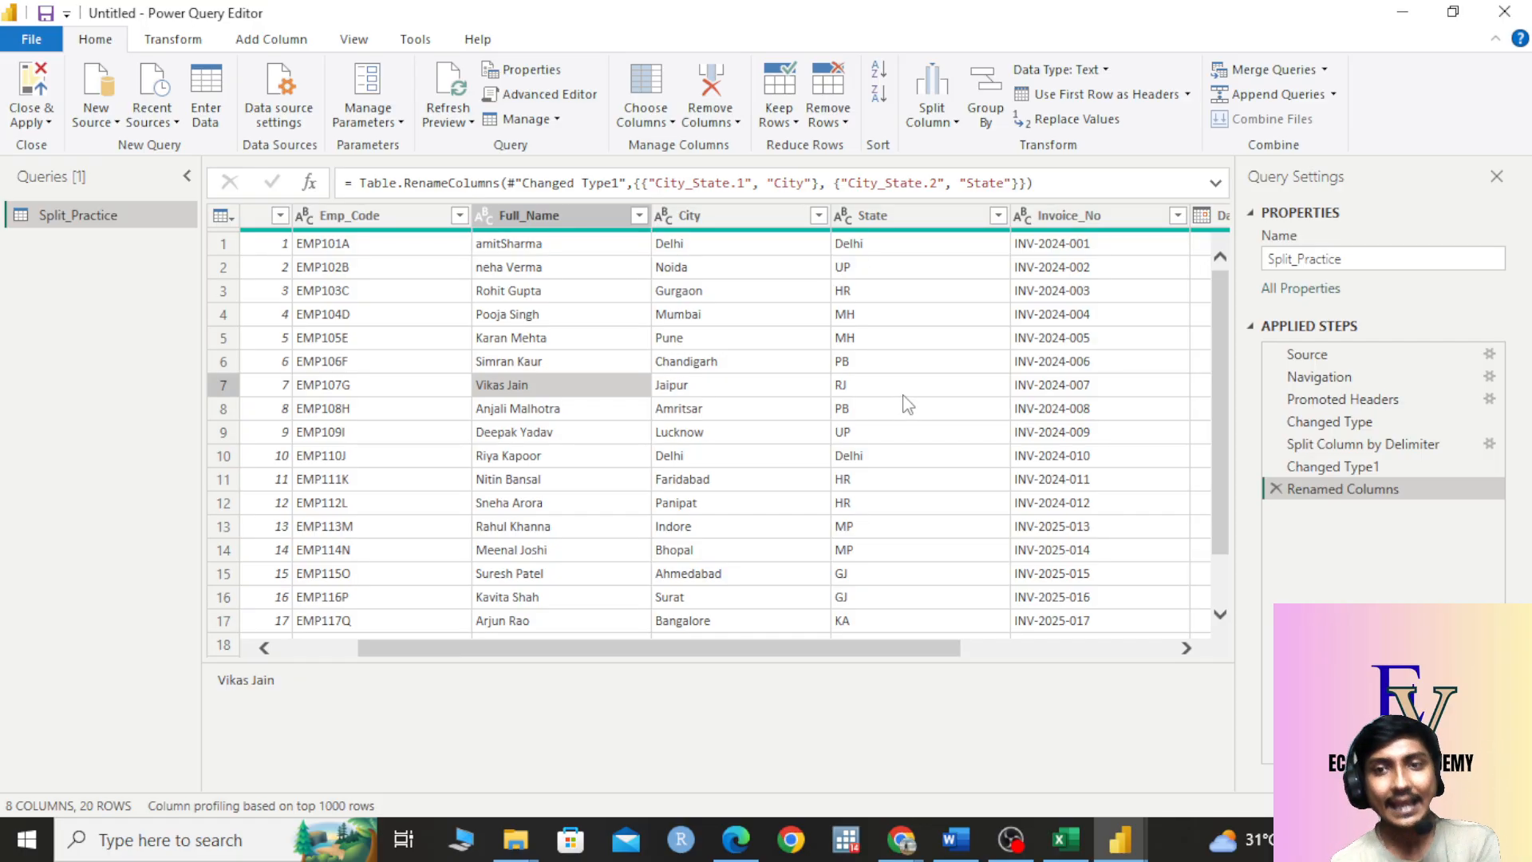
Step: Split the Invoice_No column by a custom hyphen (-) delimiter at the left-most delimiter
{"action": "left_click_drag", "start_coordinate": [785, 648], "coordinate": [1003, 648]}
{"action": "left_click", "coordinate": [745, 225]}
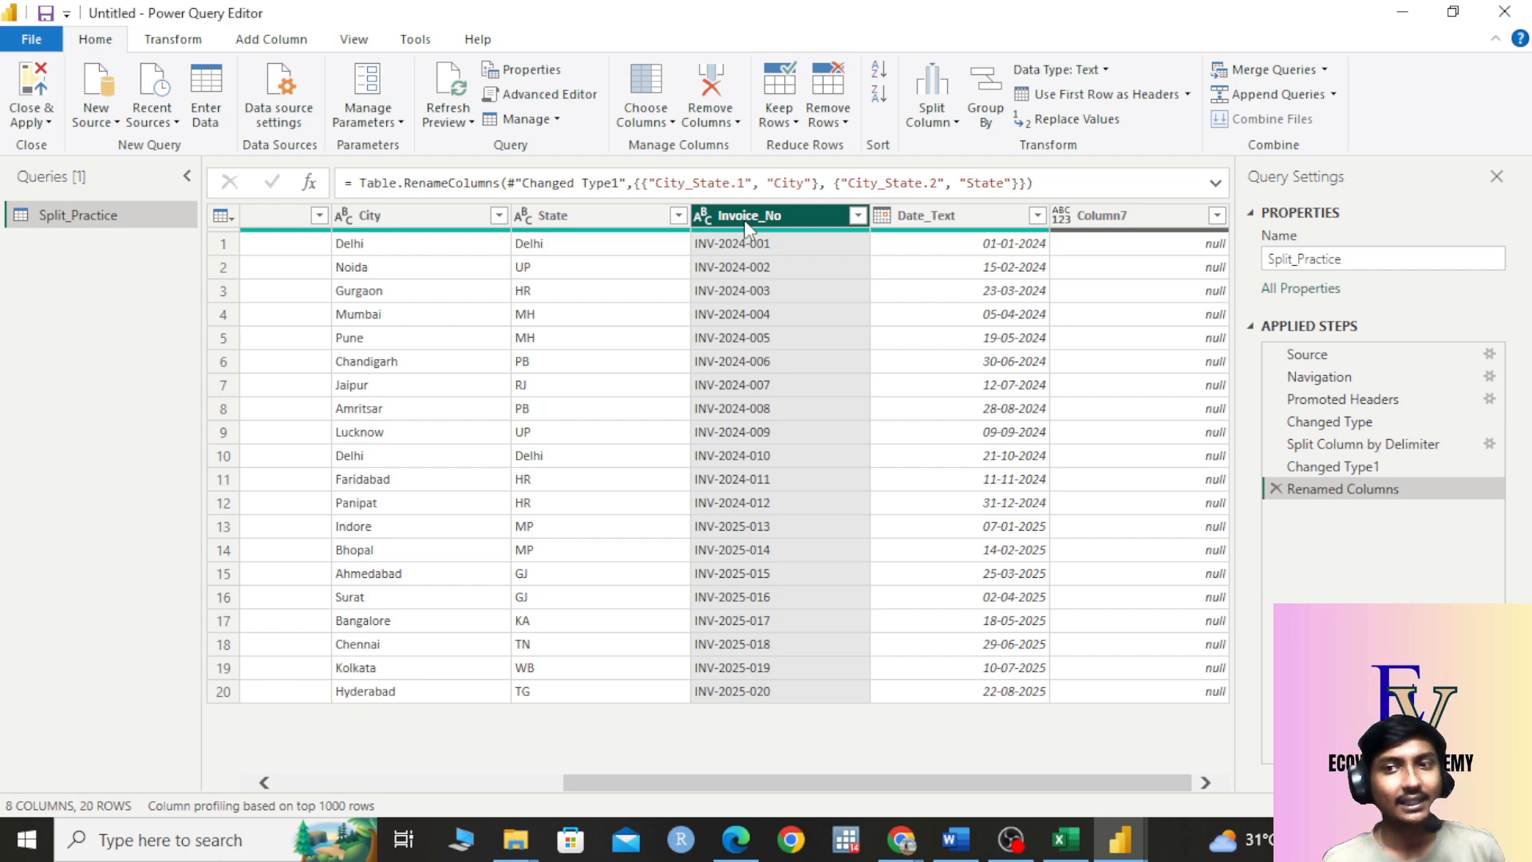
{"action": "left_click", "coordinate": [949, 119]}
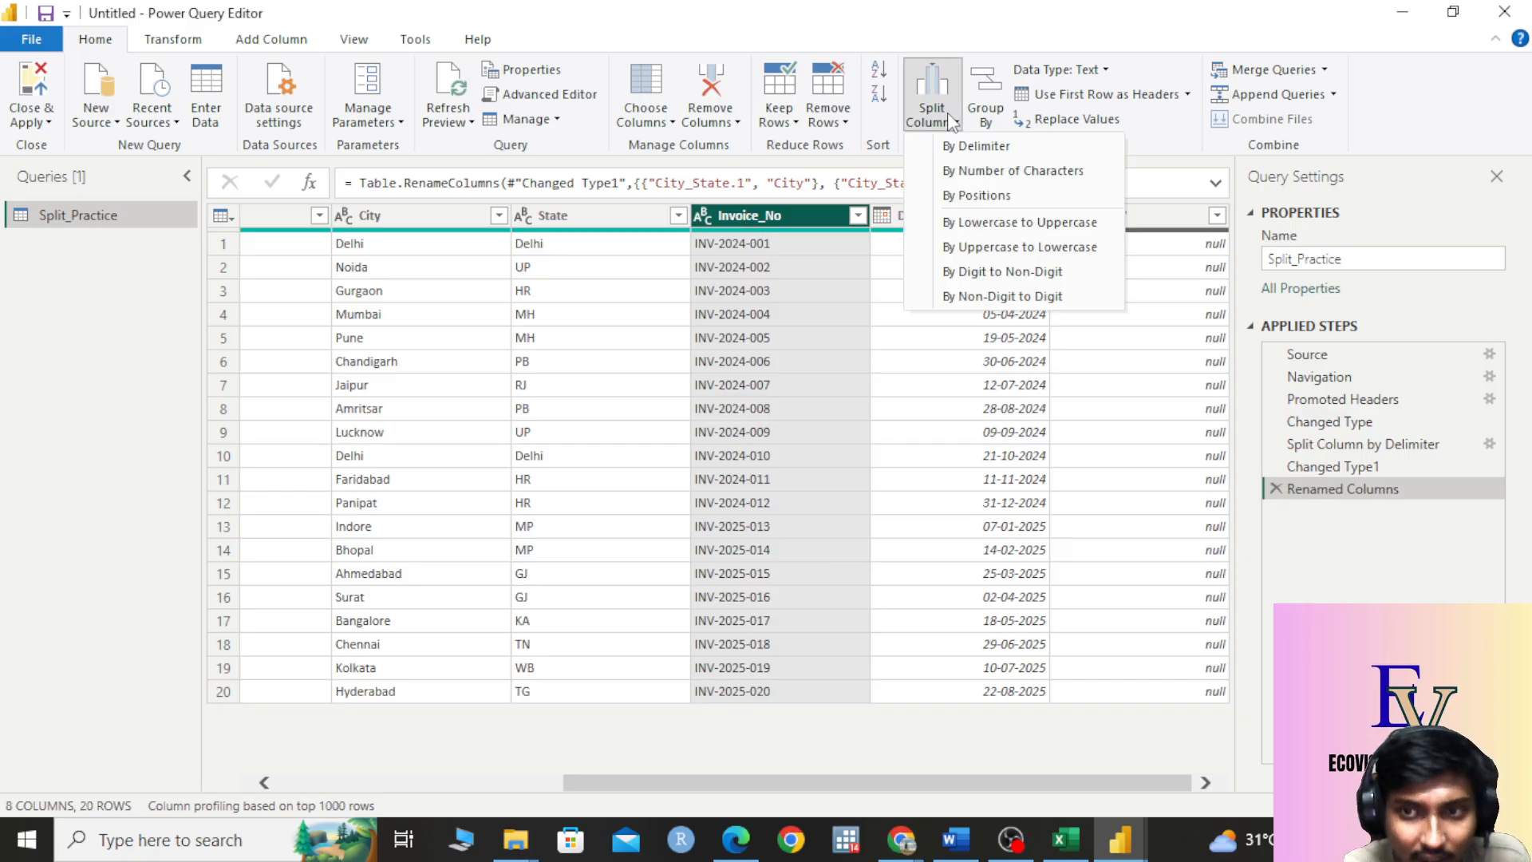
{"action": "left_click", "coordinate": [982, 152]}
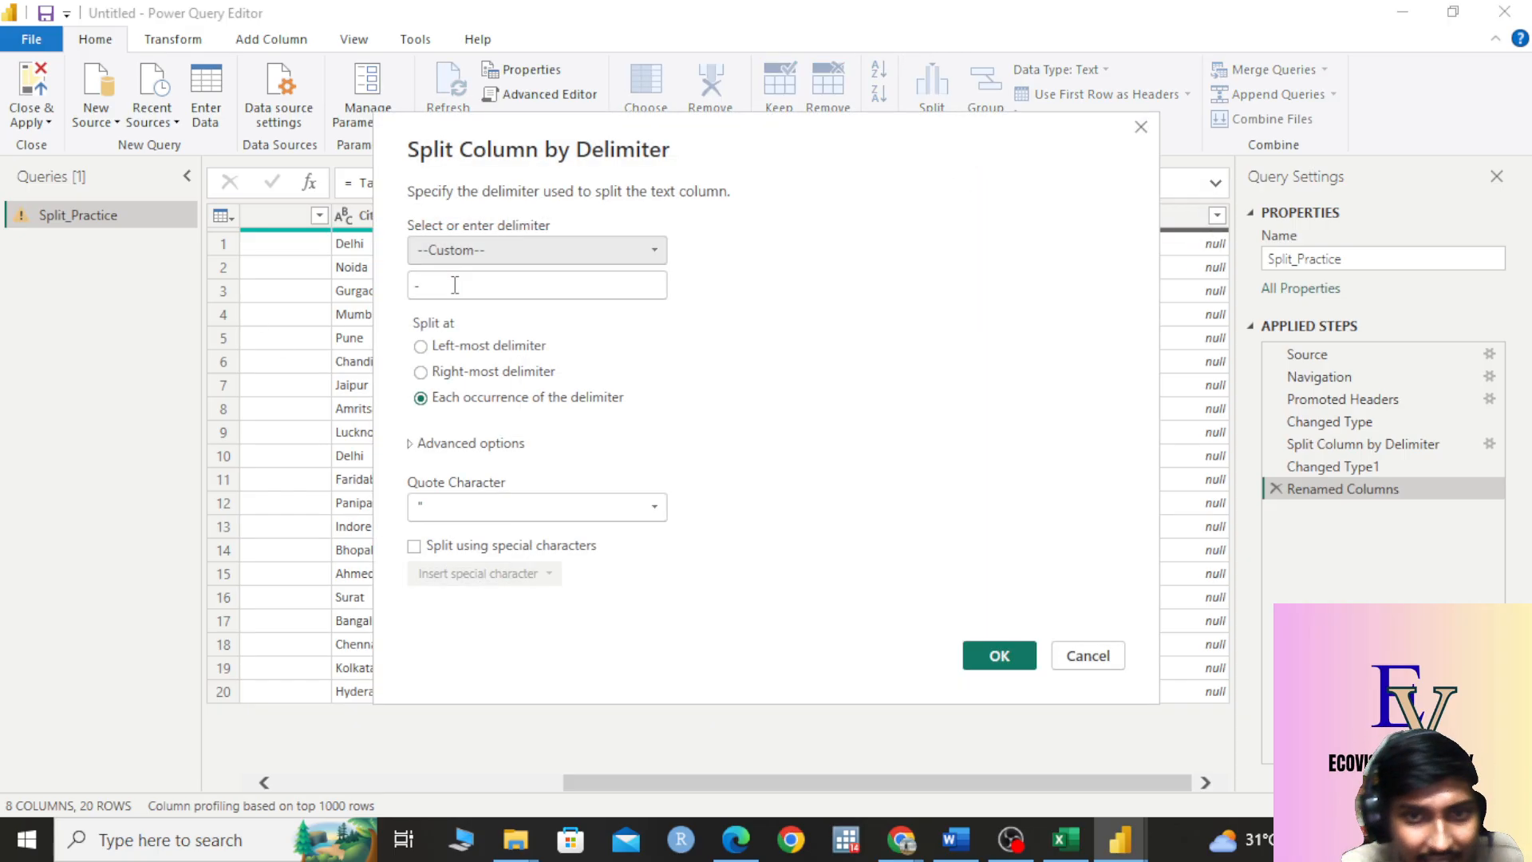
{"action": "left_click", "coordinate": [481, 251]}
{"action": "left_click", "coordinate": [459, 413]}
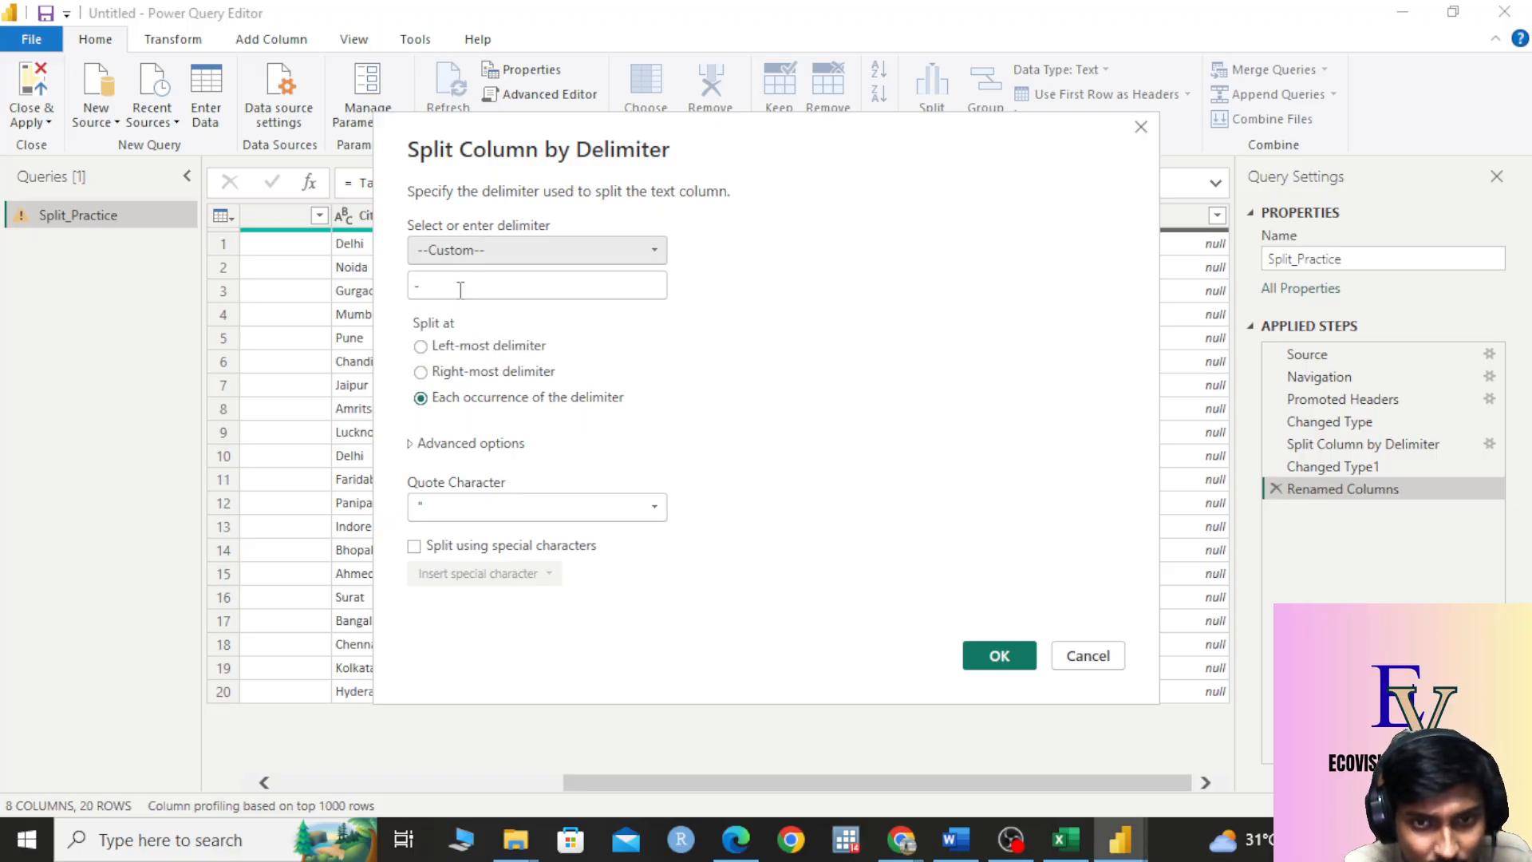
{"action": "left_click", "coordinate": [486, 348]}
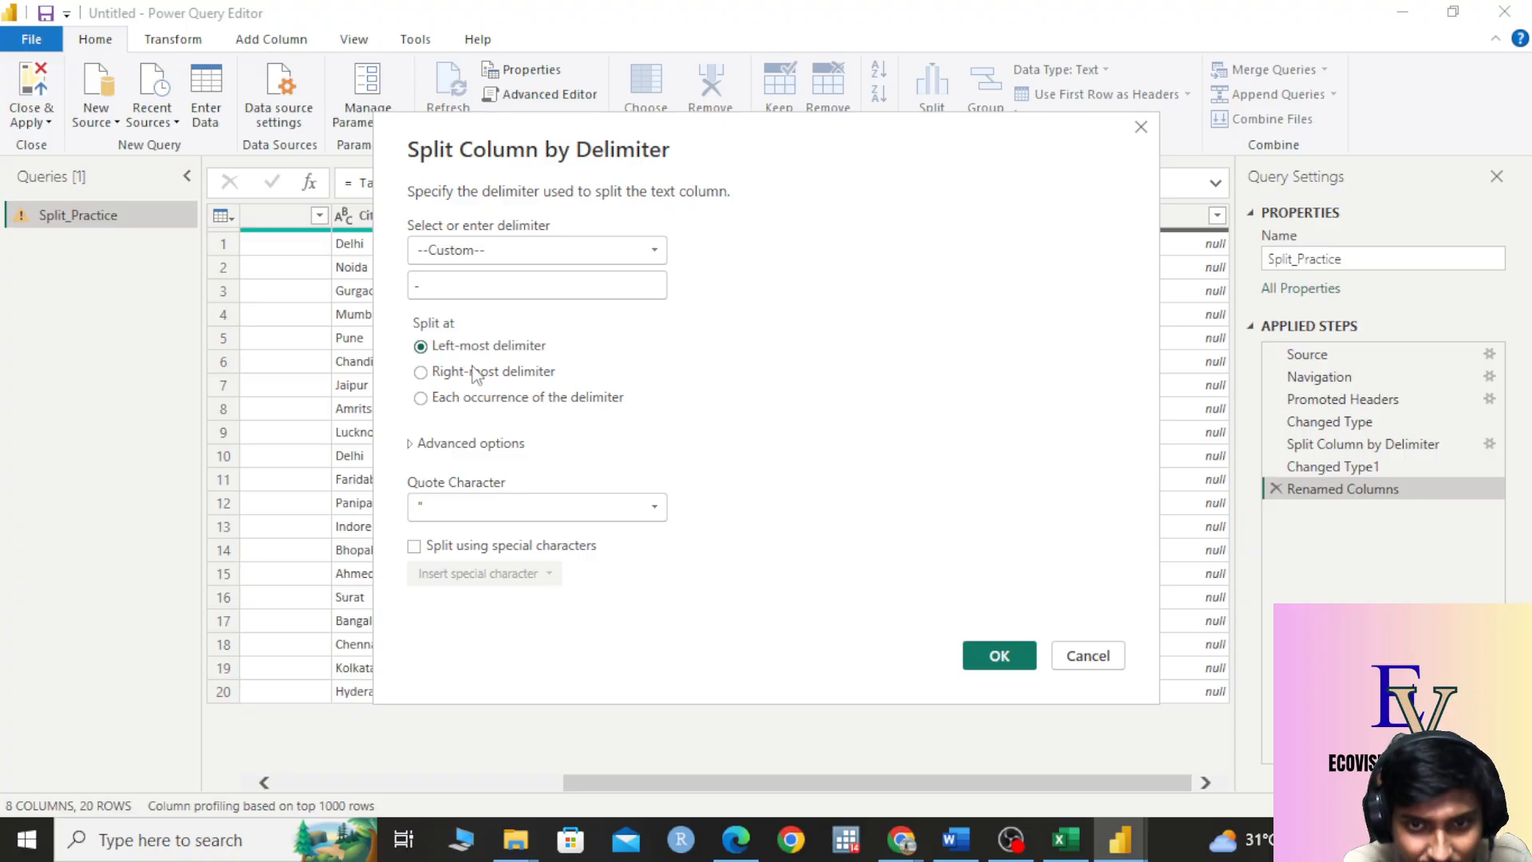
{"action": "left_click_drag", "start_coordinate": [743, 149], "coordinate": [746, 408]}
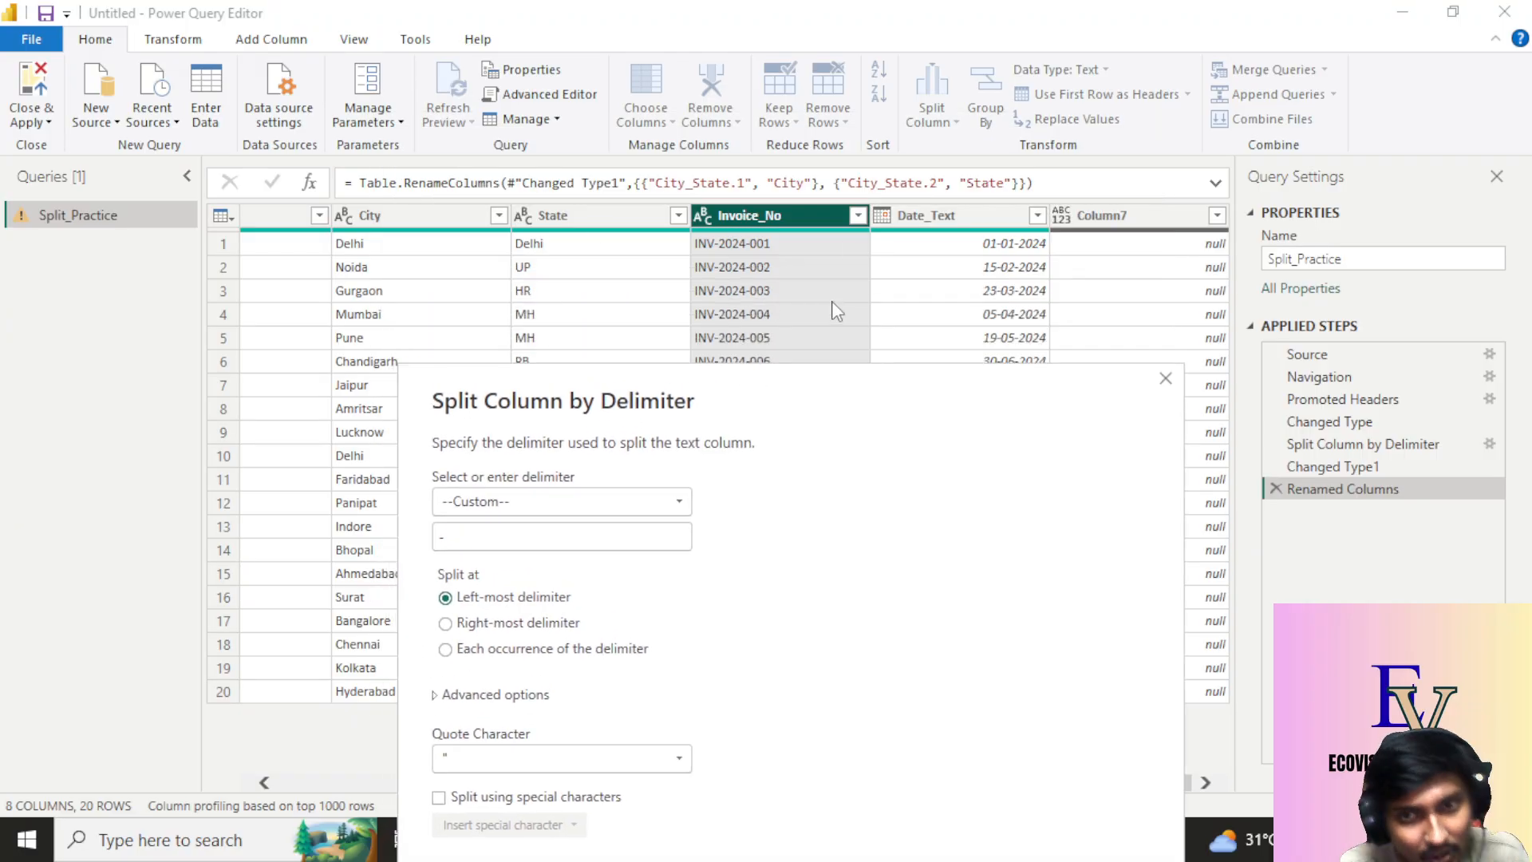
{"action": "left_click_drag", "start_coordinate": [702, 390], "coordinate": [502, 58]}
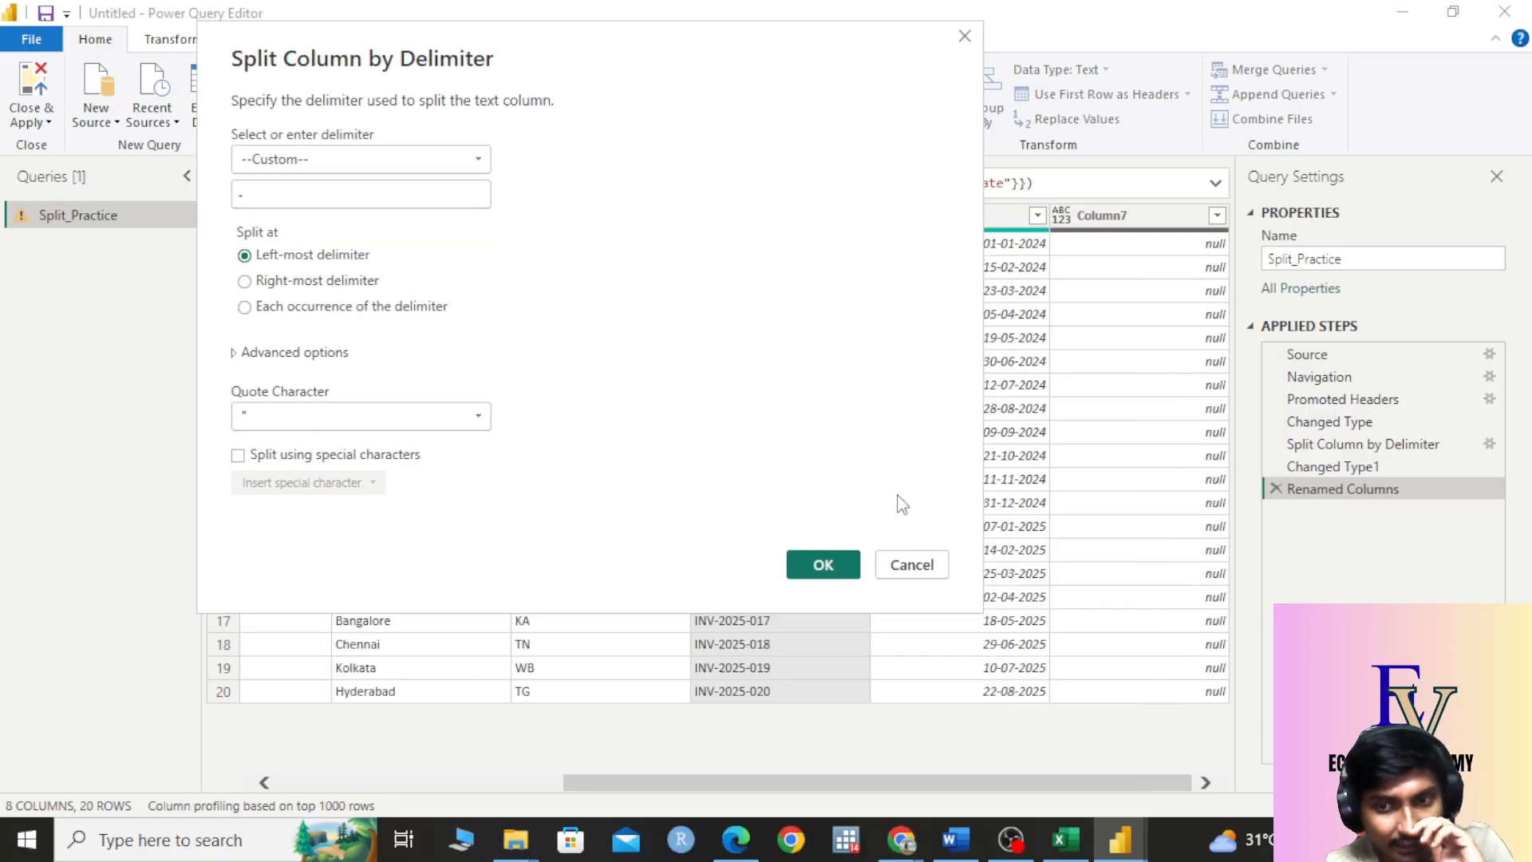
{"action": "left_click", "coordinate": [841, 567]}
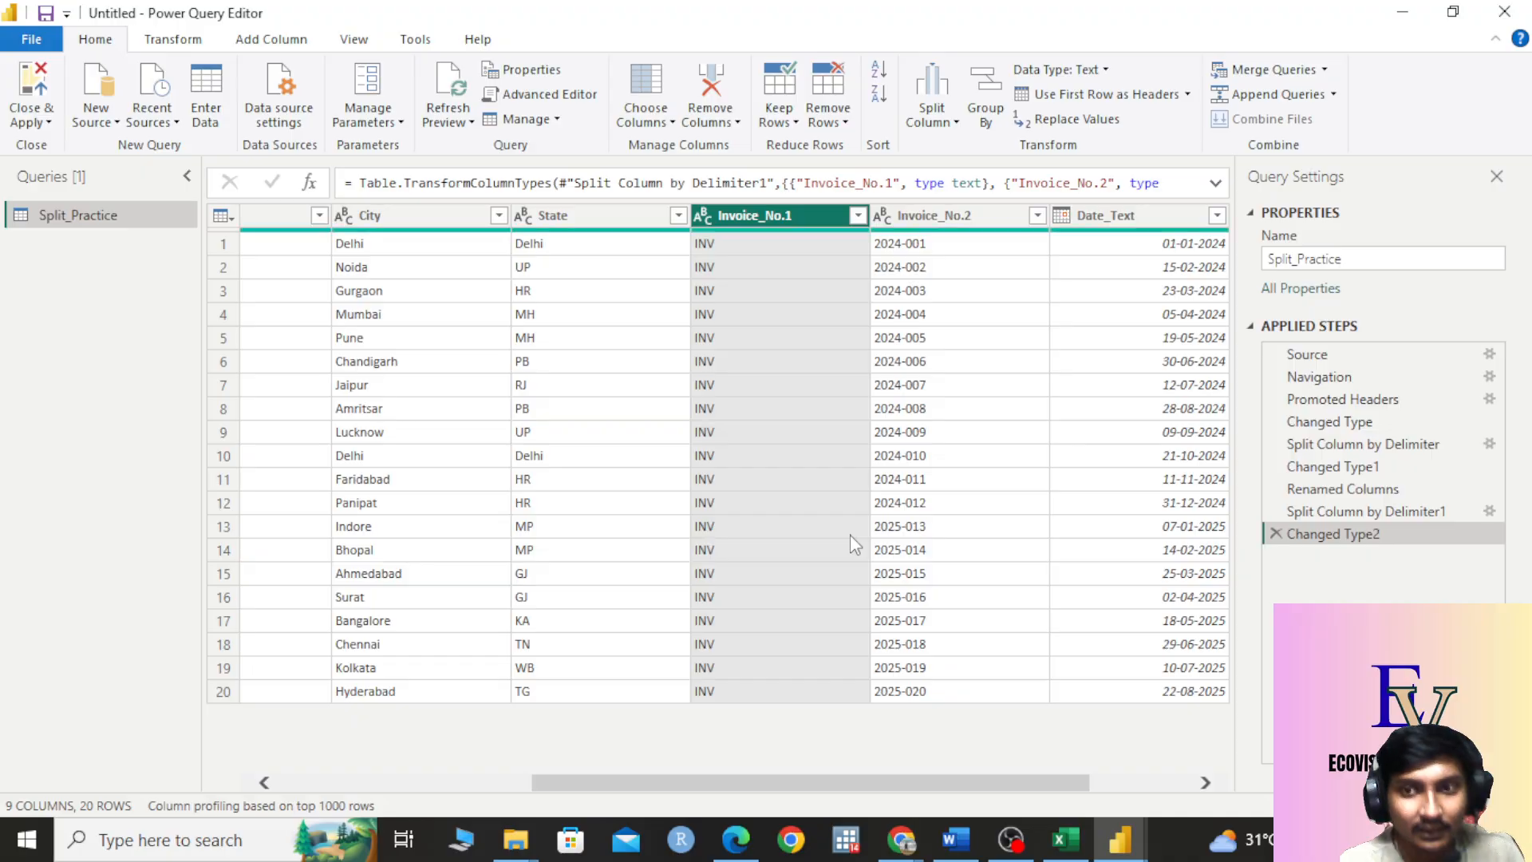
Step: Remove the left-most delimiter split of Invoice_No and its type change from the applied steps
{"action": "left_click", "coordinate": [878, 290]}
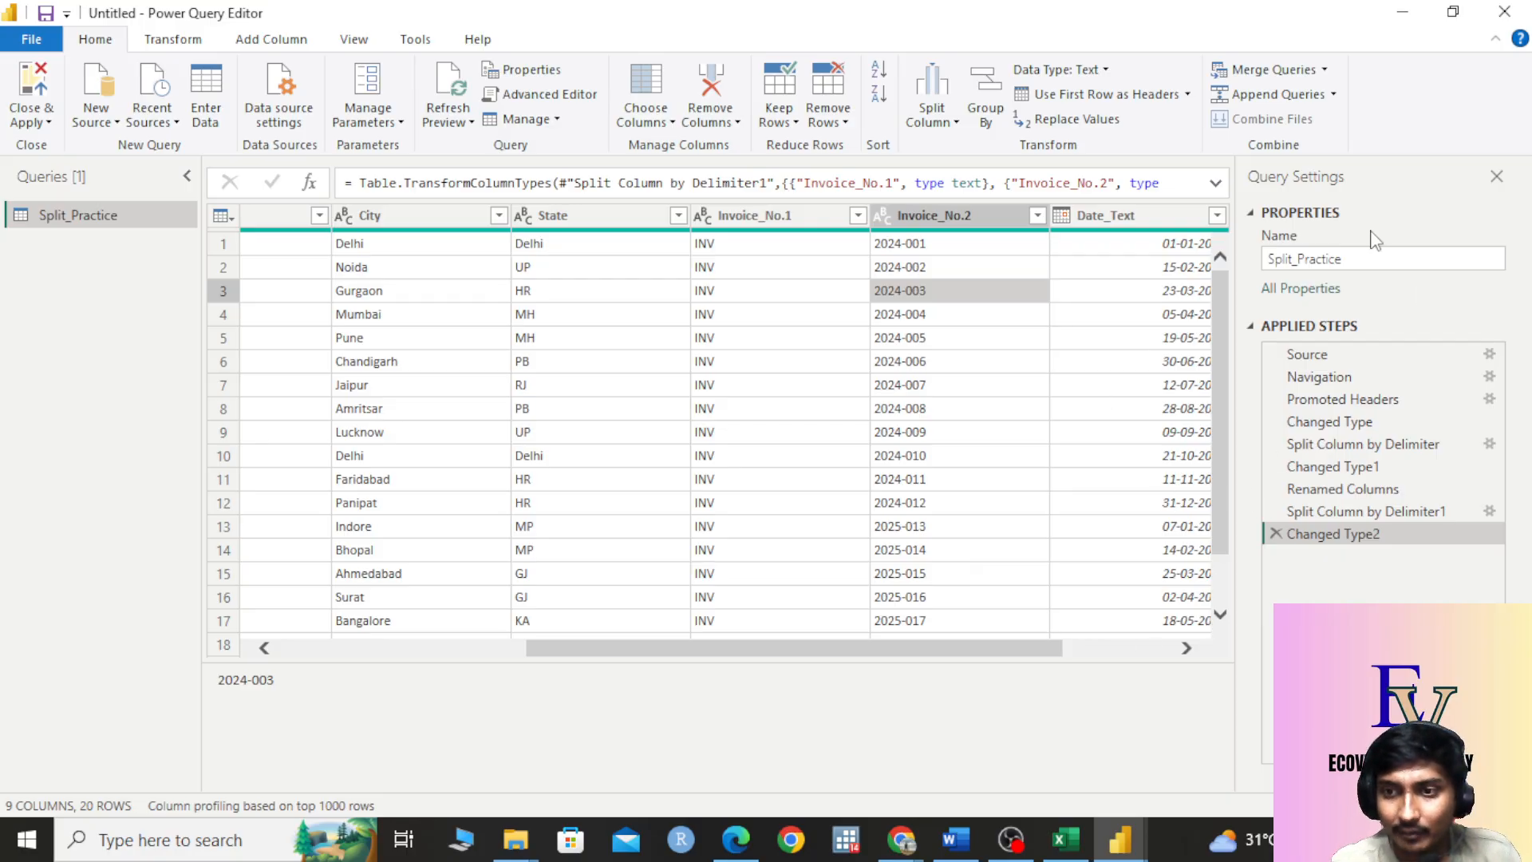
{"action": "left_click", "coordinate": [1275, 533]}
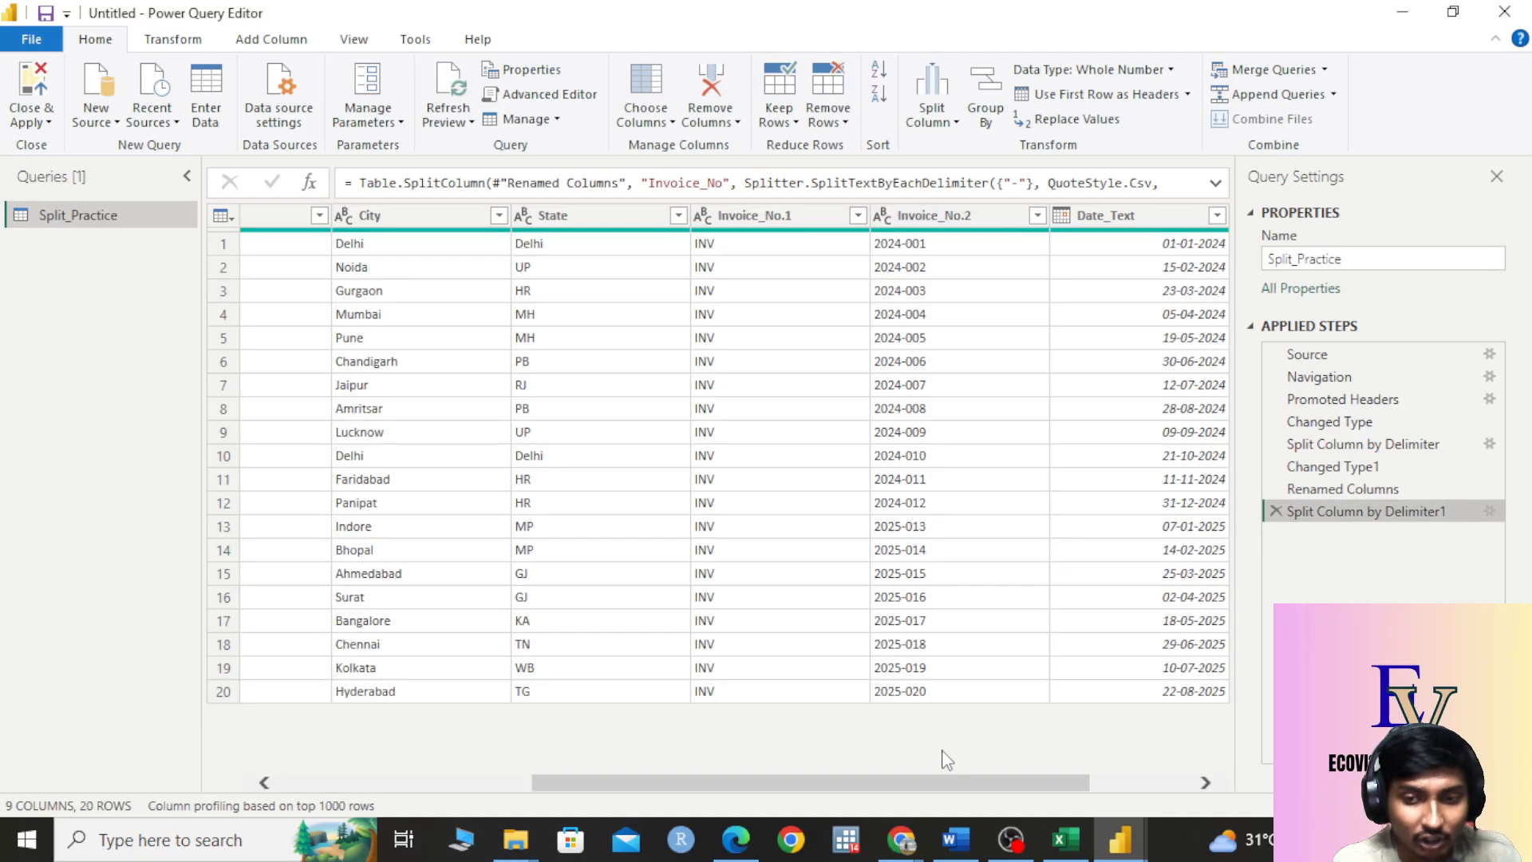
{"action": "left_click_drag", "start_coordinate": [913, 790], "coordinate": [1003, 787]}
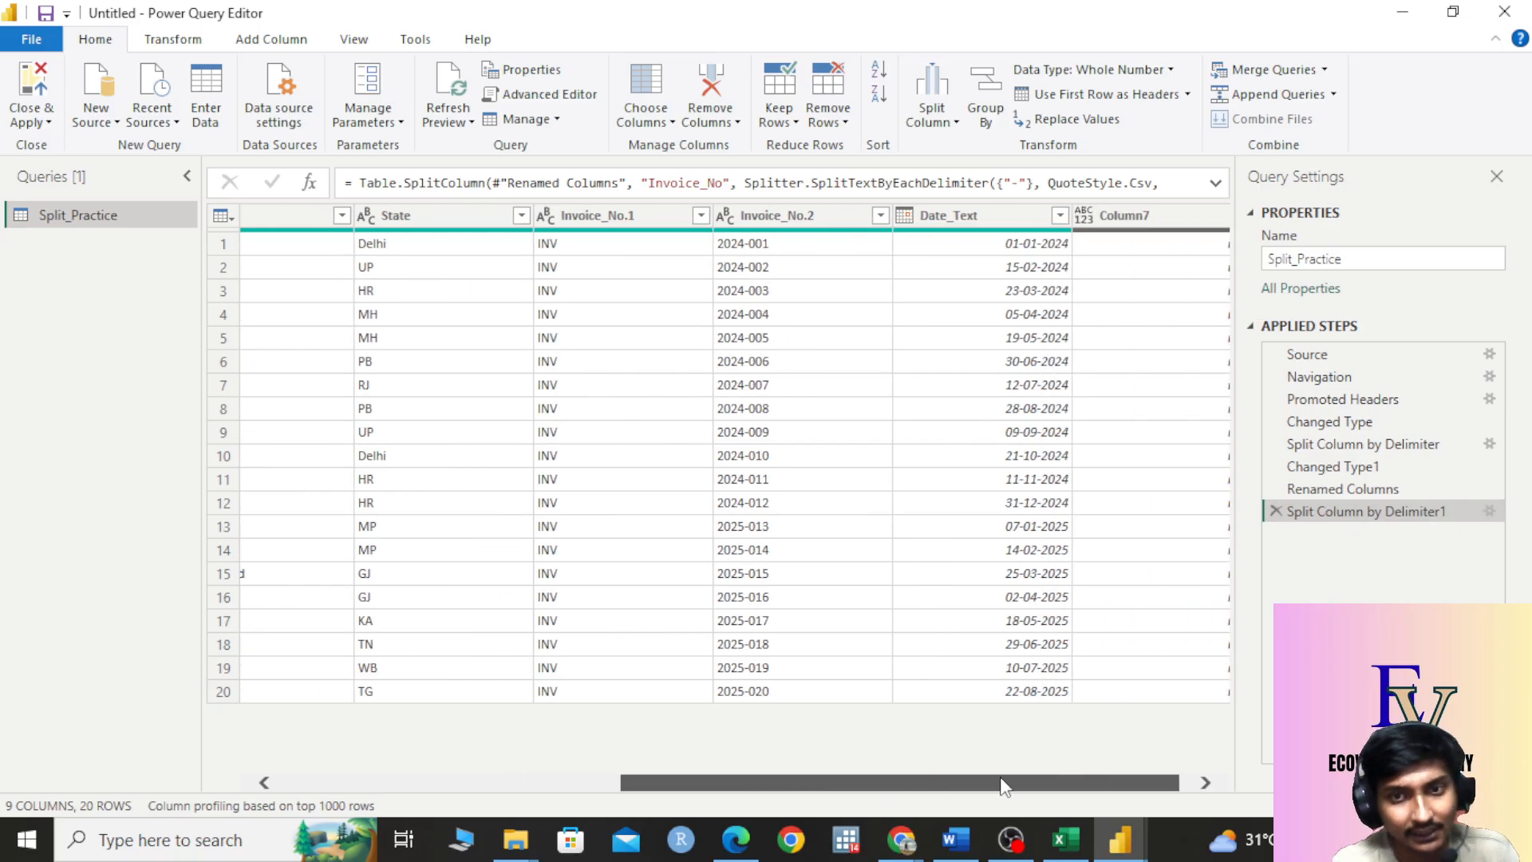
{"action": "left_click", "coordinate": [1274, 512]}
Step: Split the Invoice_No column by a custom hyphen (-) delimiter at the right-most delimiter
{"action": "left_click", "coordinate": [772, 245]}
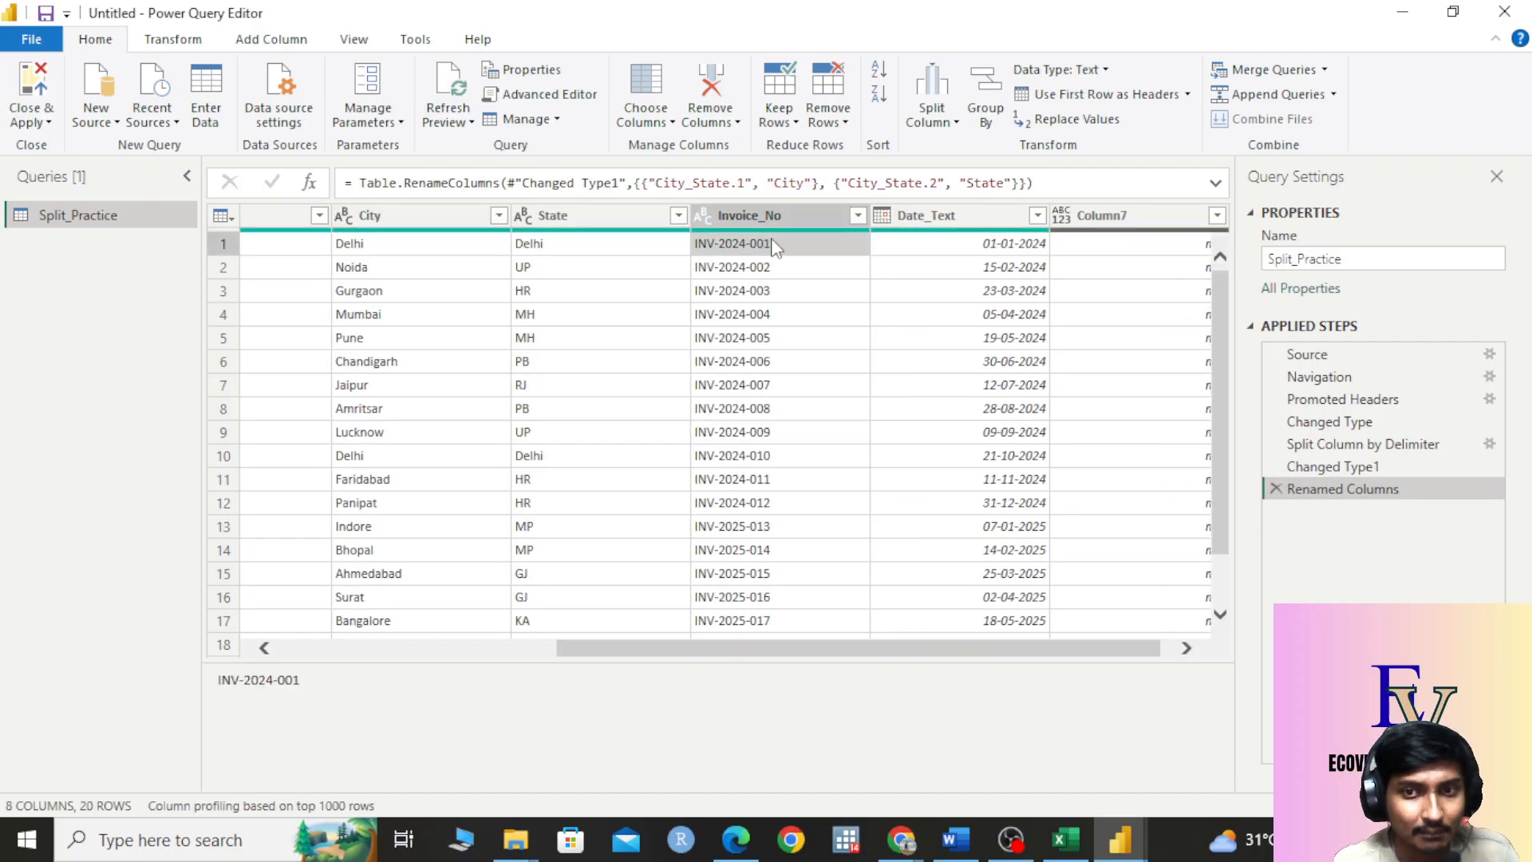
{"action": "left_click", "coordinate": [792, 387]}
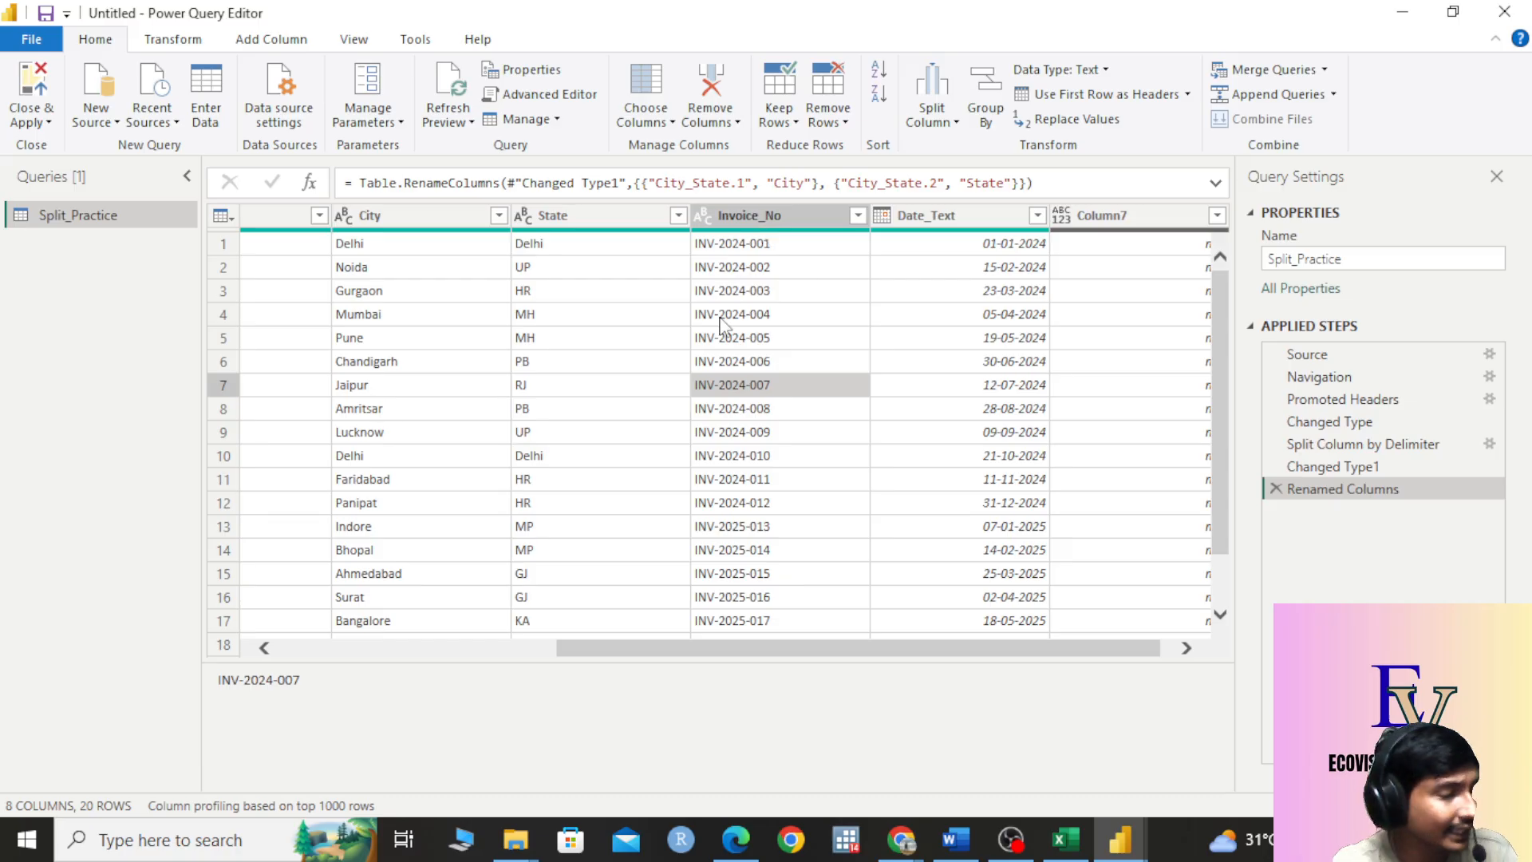
{"action": "left_click", "coordinate": [753, 212]}
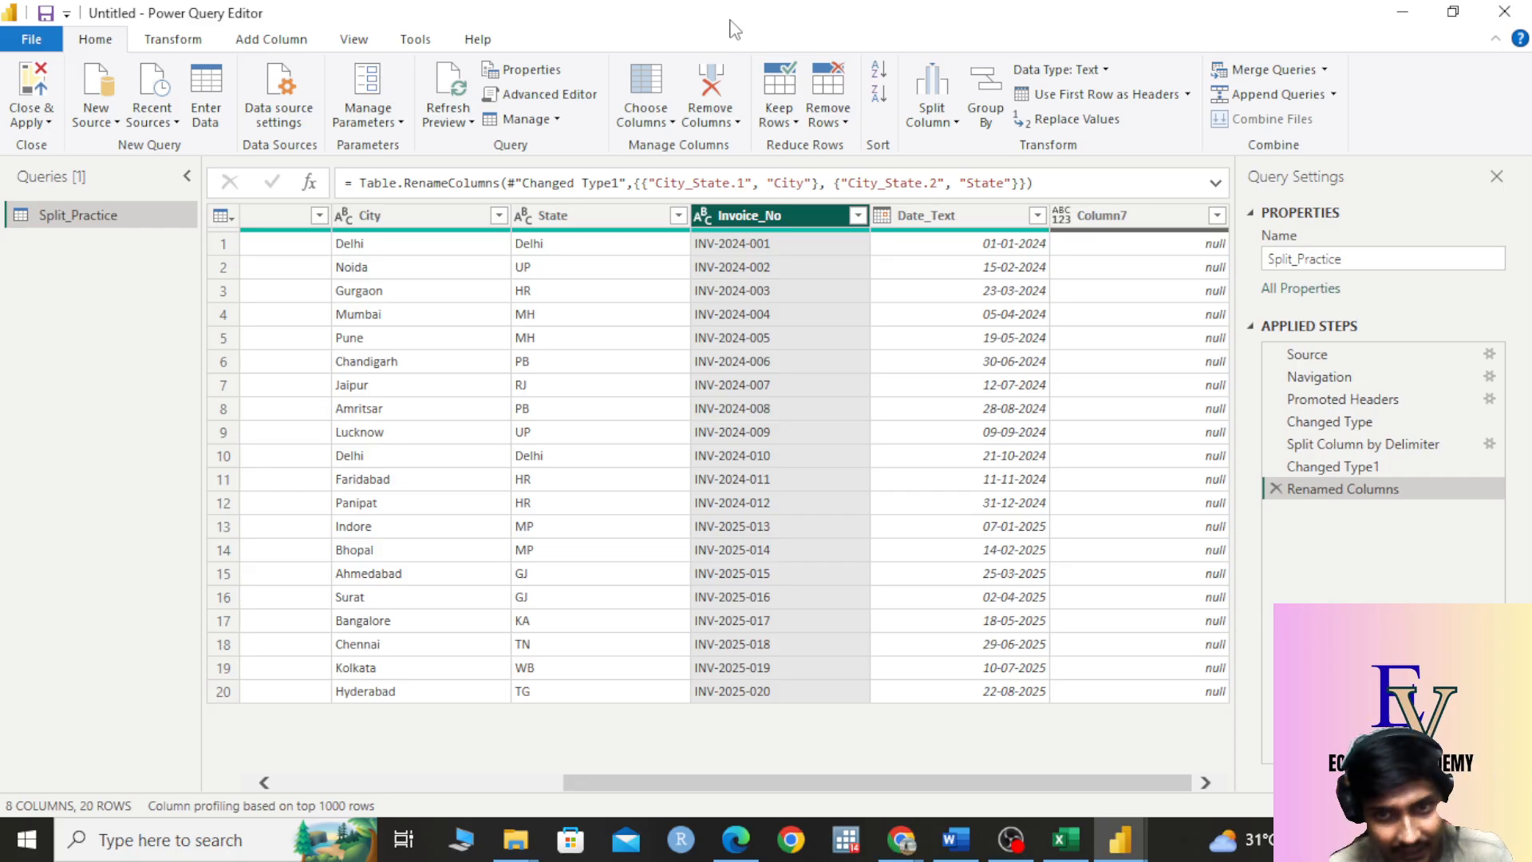
{"action": "left_click", "coordinate": [954, 121]}
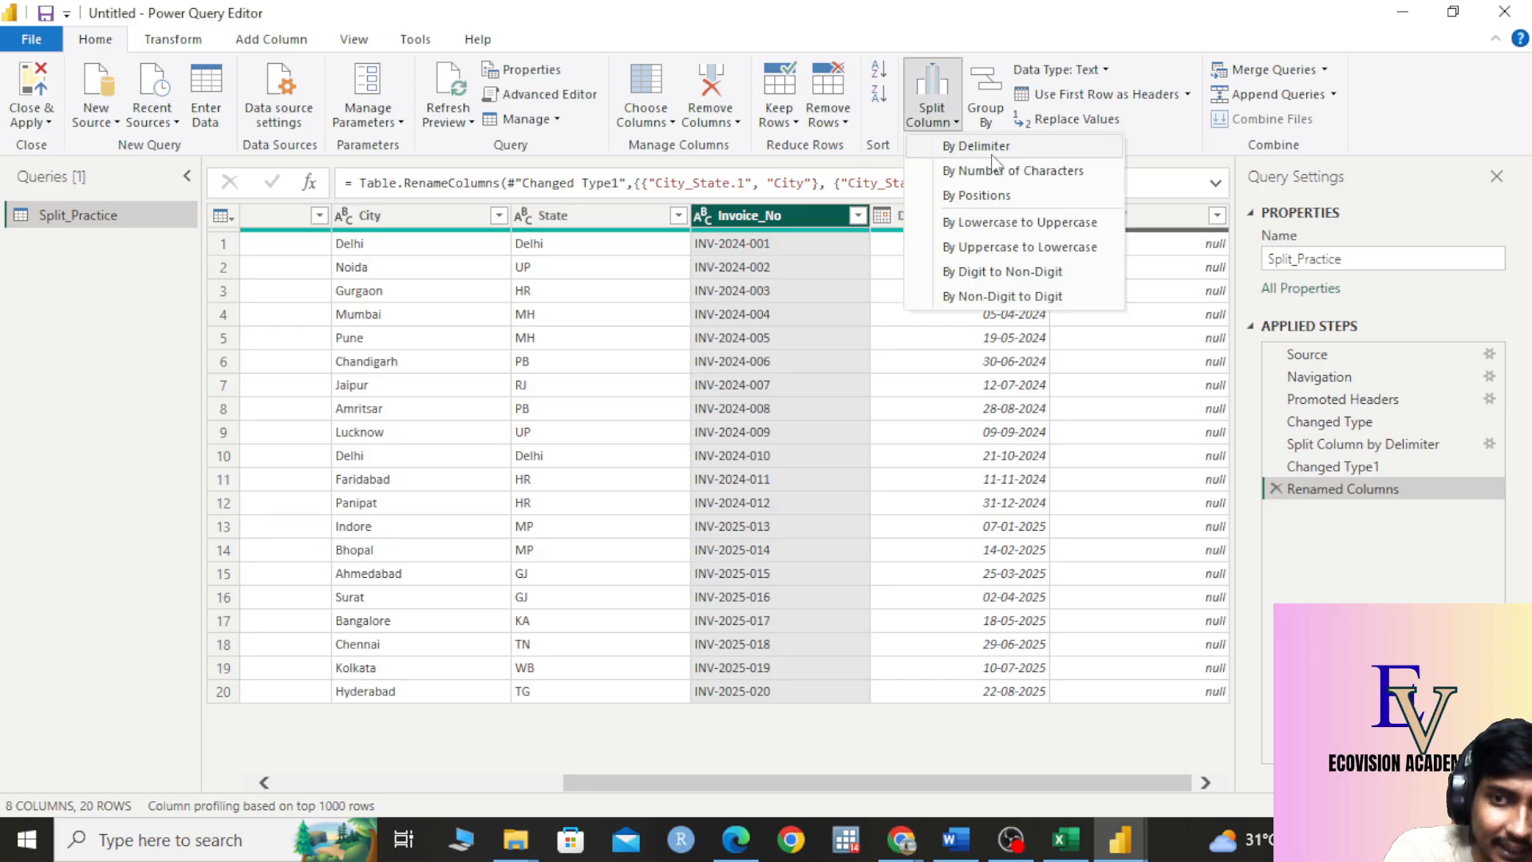
{"action": "left_click", "coordinate": [992, 152]}
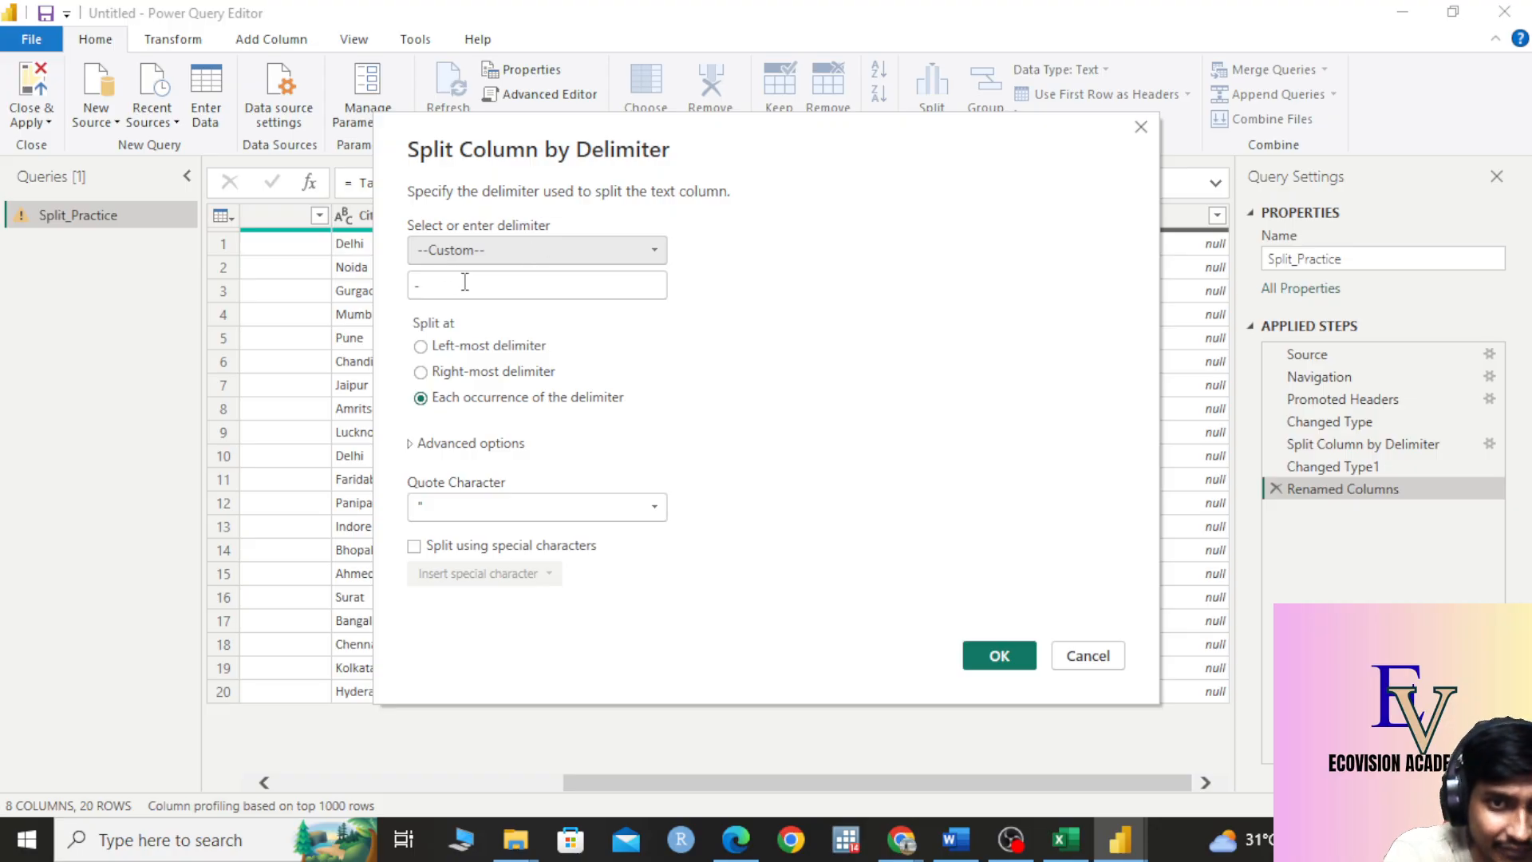
{"action": "left_click_drag", "start_coordinate": [649, 137], "coordinate": [785, 114]}
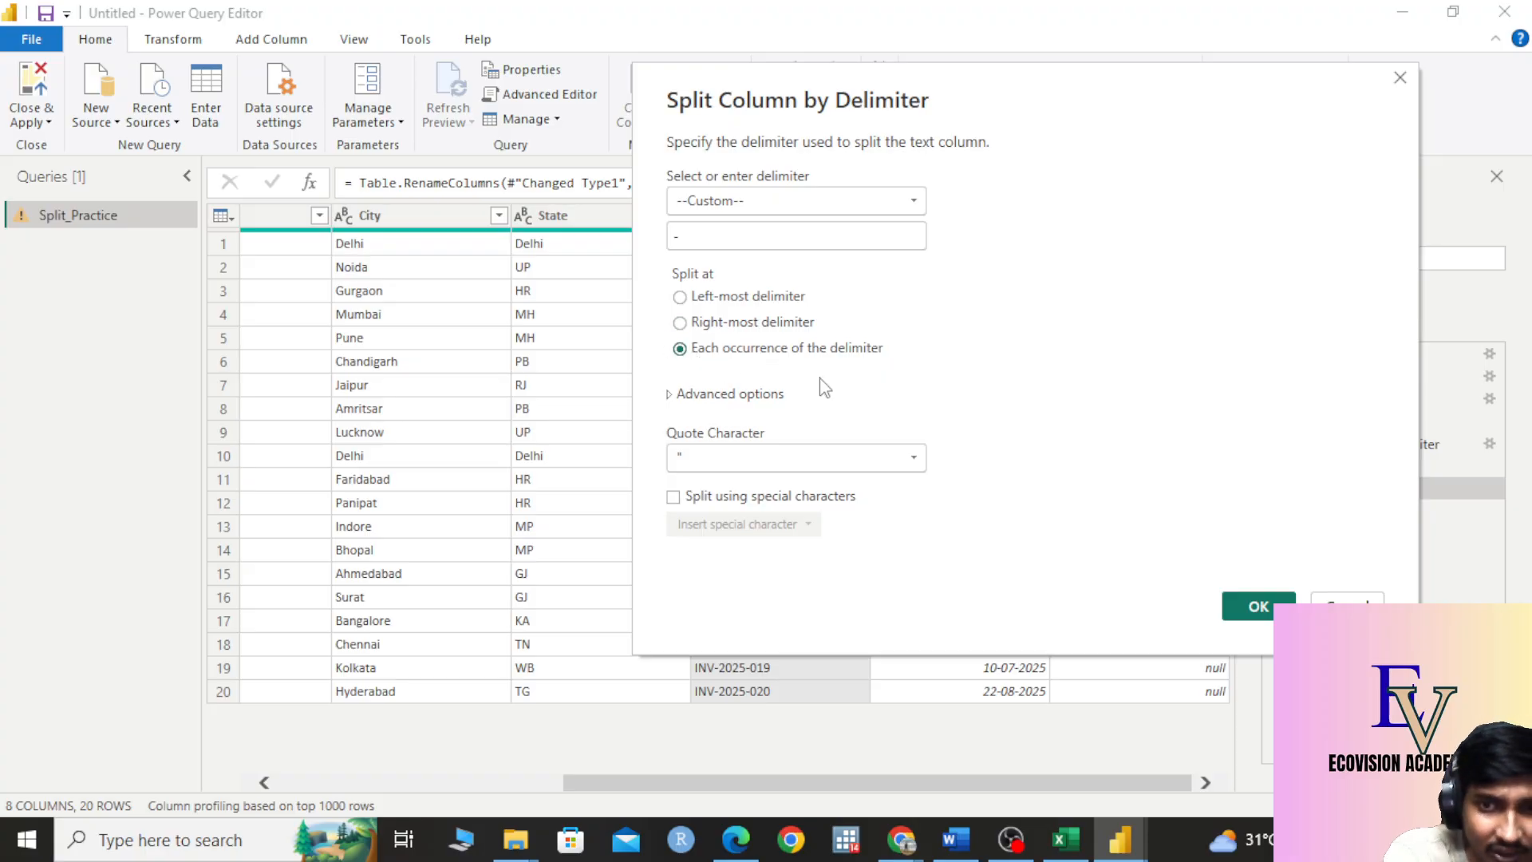
{"action": "left_click_drag", "start_coordinate": [942, 100], "coordinate": [872, 459]}
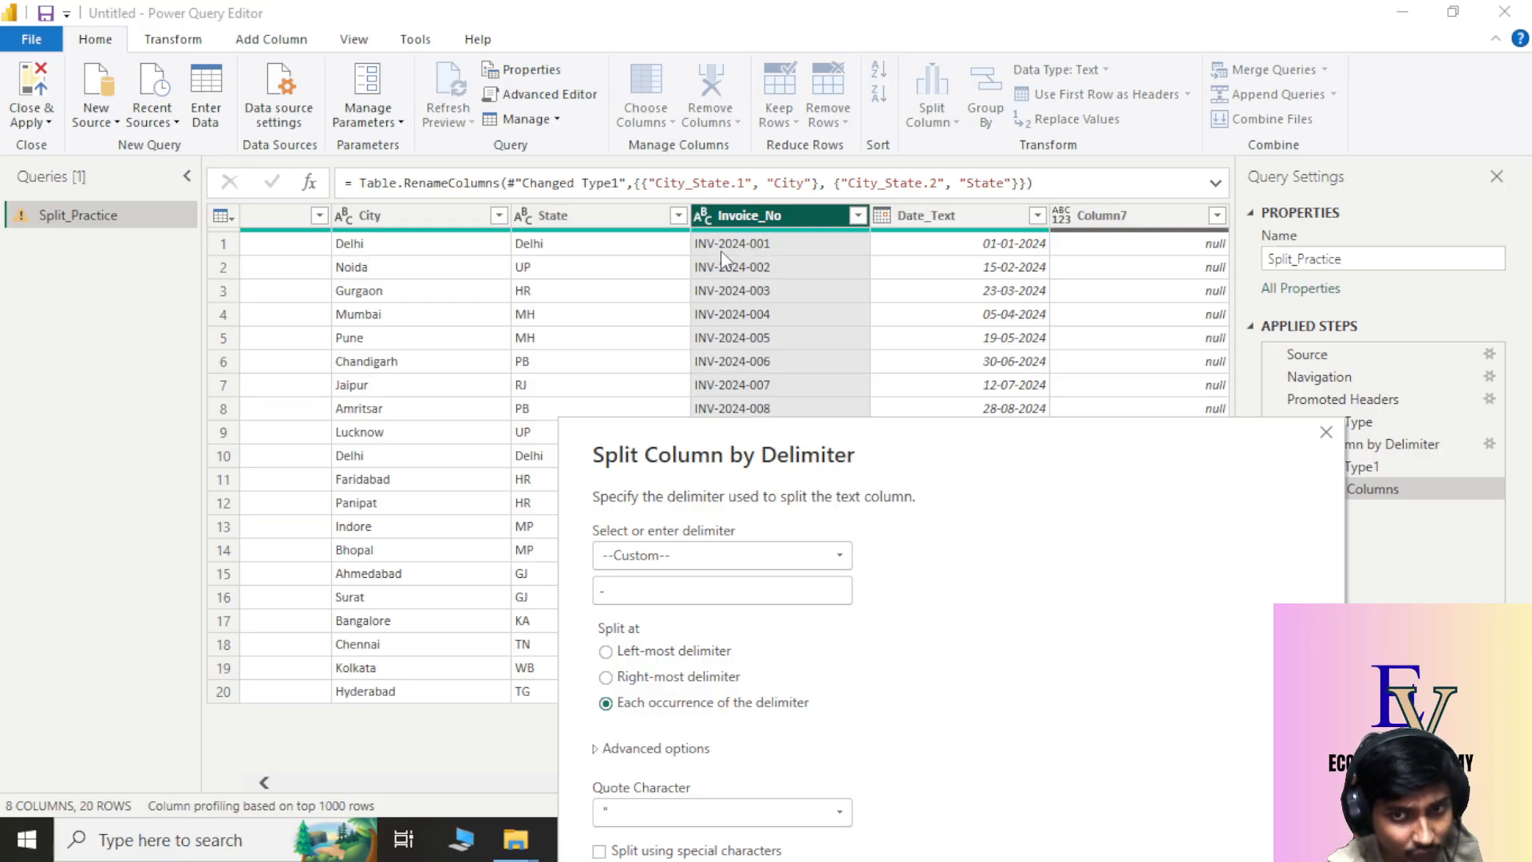
{"action": "left_click", "coordinate": [701, 679]}
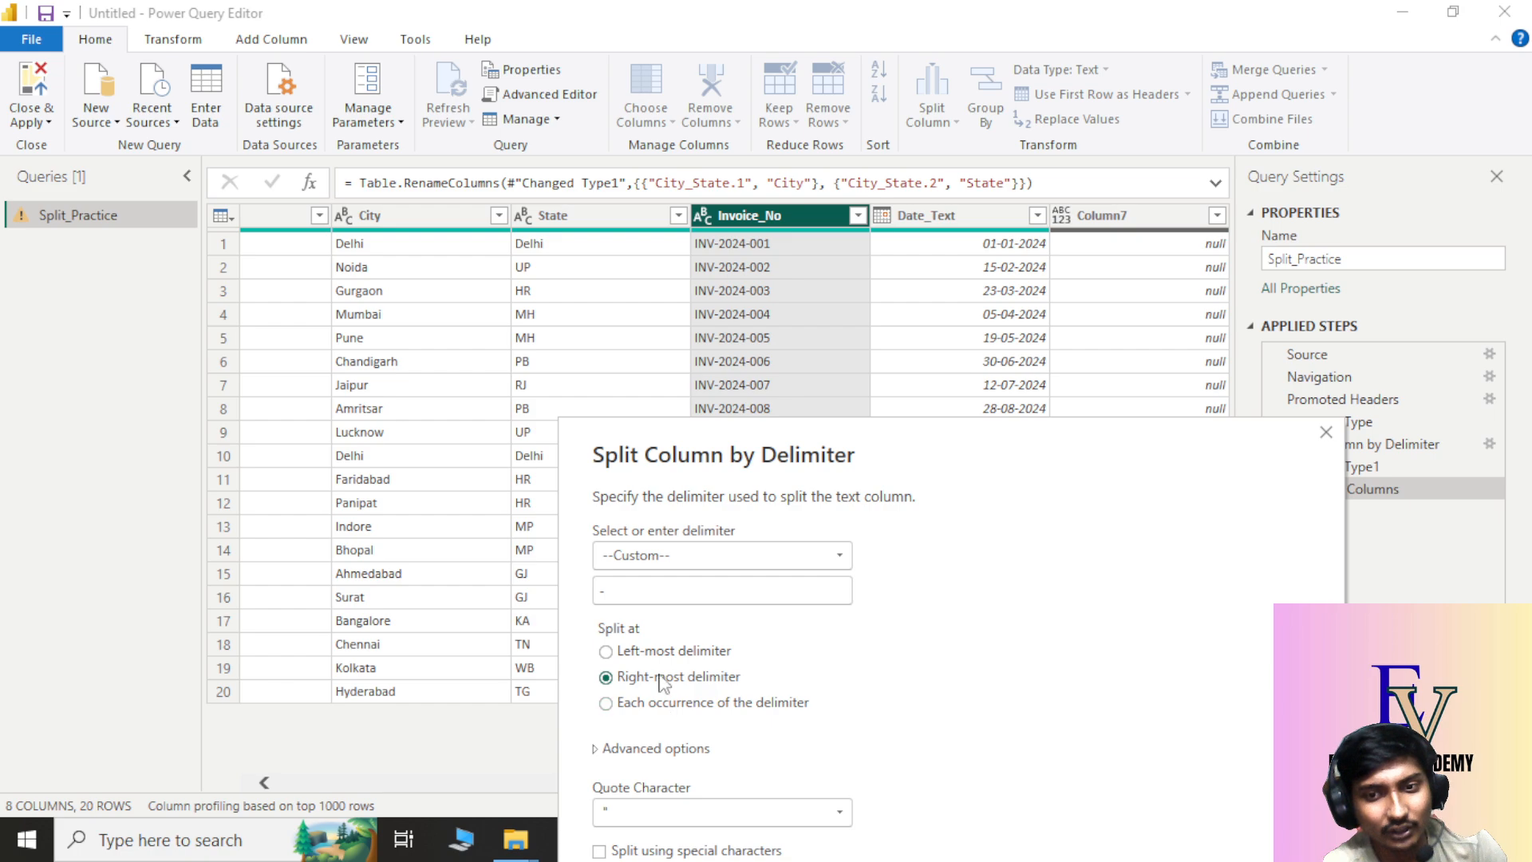
{"action": "left_click_drag", "start_coordinate": [889, 423], "coordinate": [836, 170]}
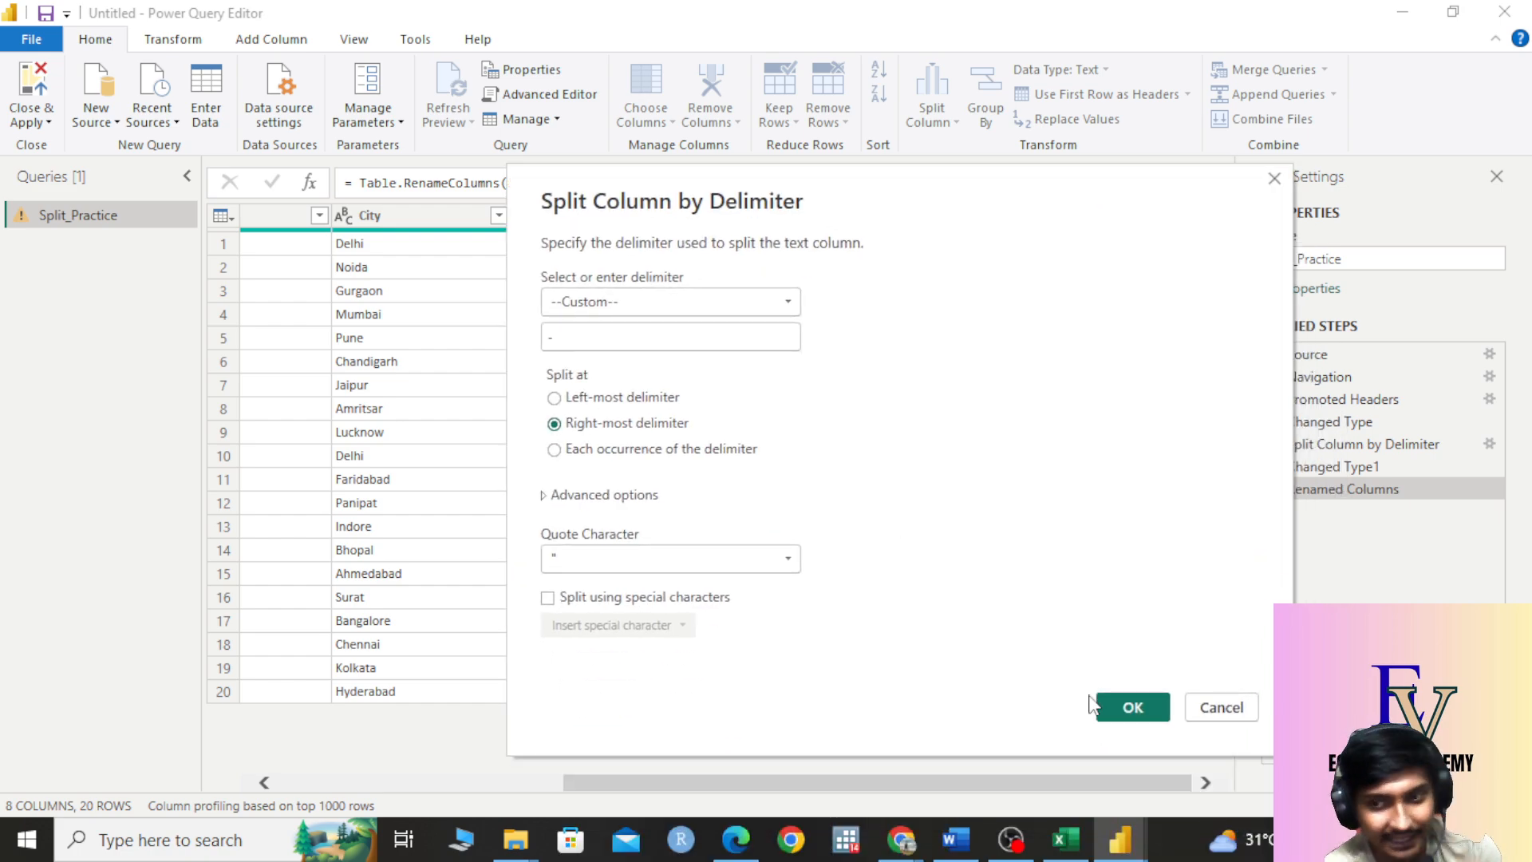
{"action": "left_click", "coordinate": [1130, 706]}
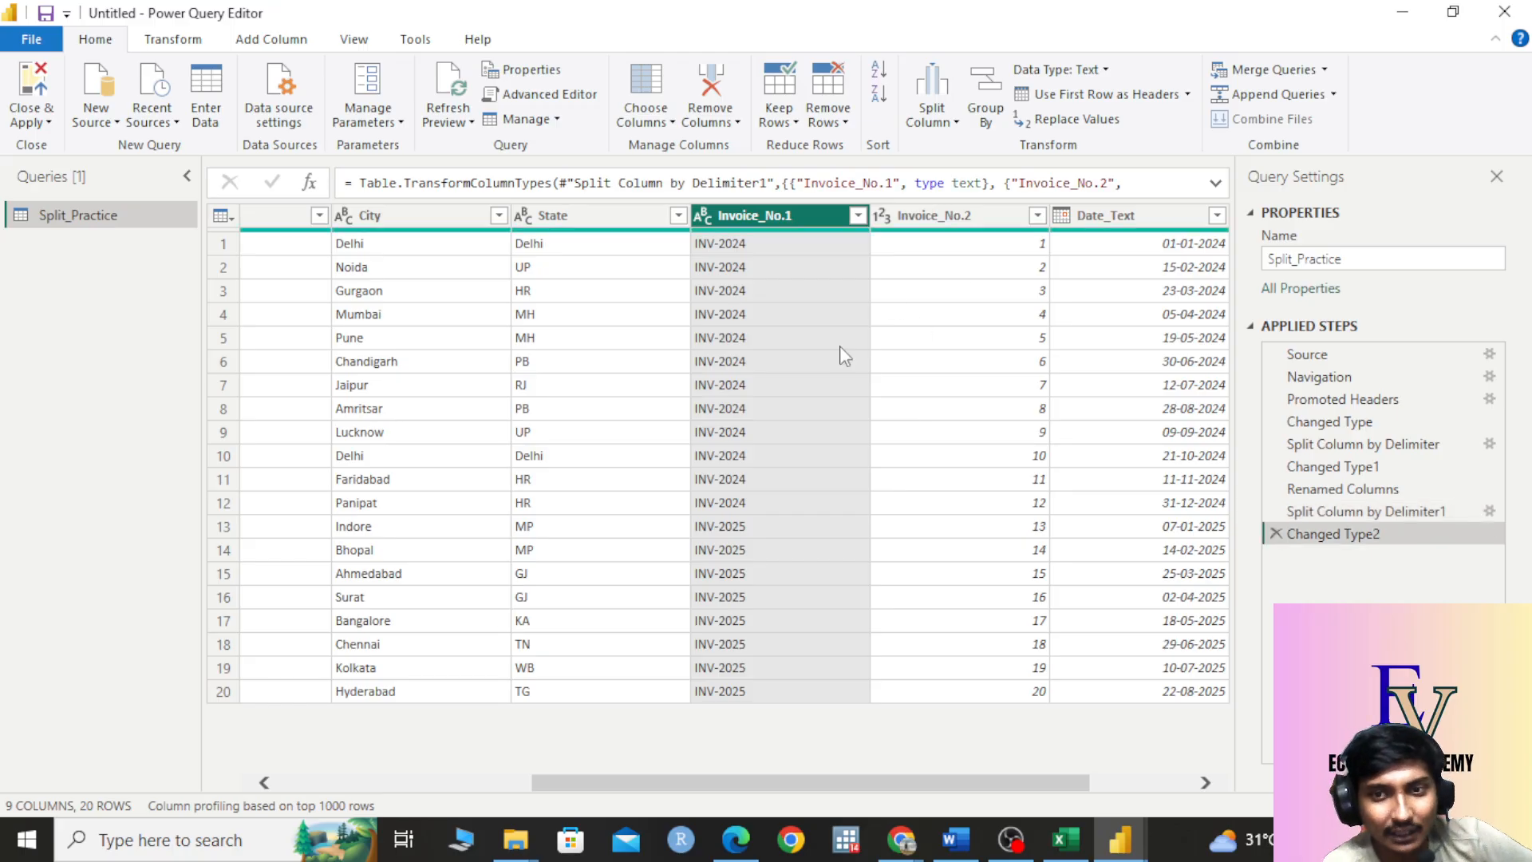
Step: Remove the right-most delimiter split of Invoice_No and its type change from the applied steps
{"action": "left_click_drag", "start_coordinate": [925, 782], "coordinate": [1039, 778]}
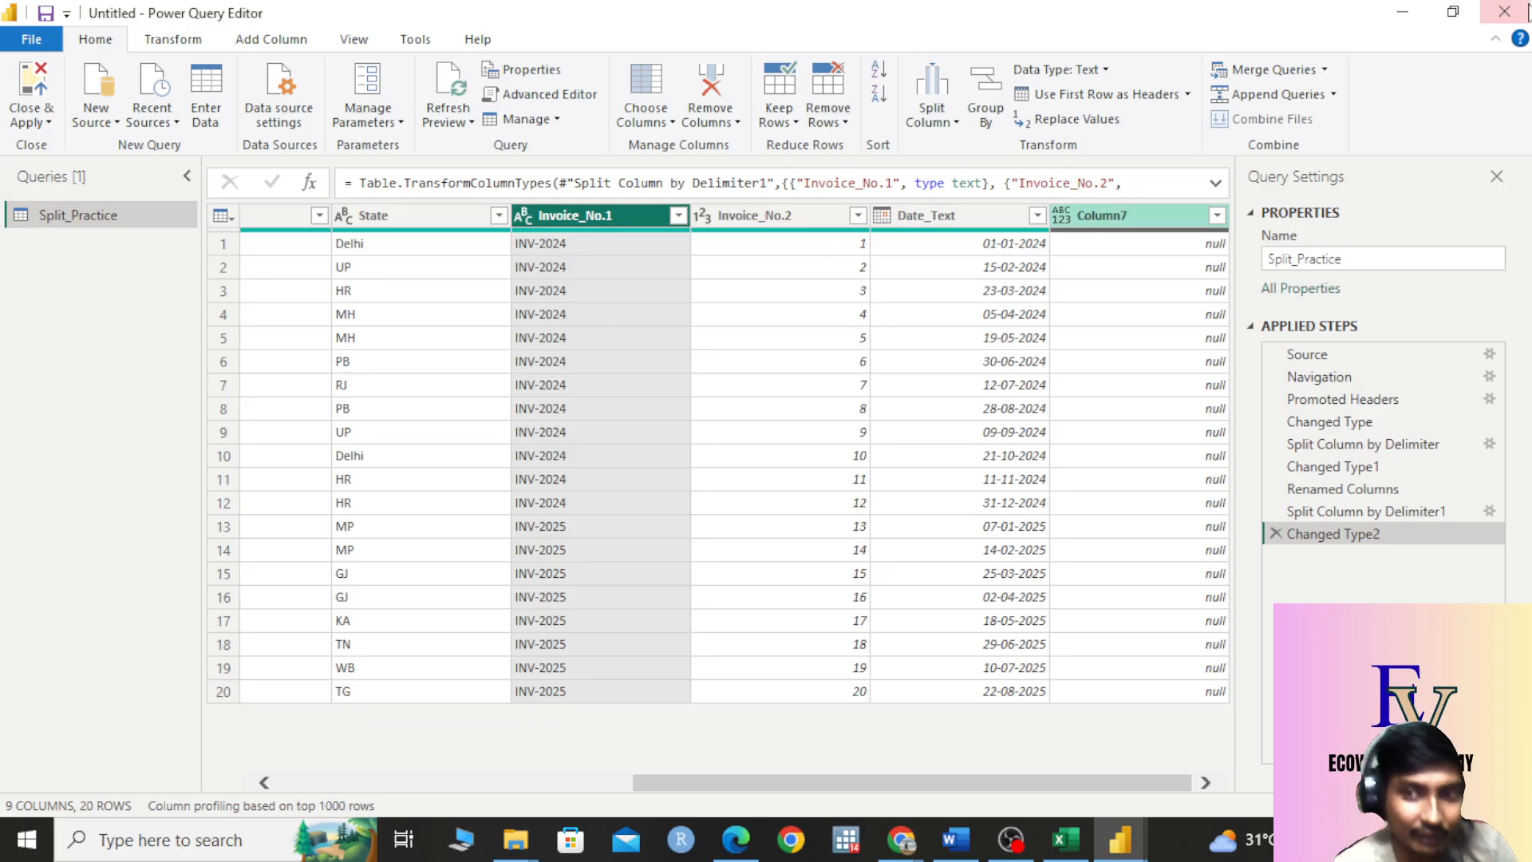
{"action": "left_click", "coordinate": [1276, 533]}
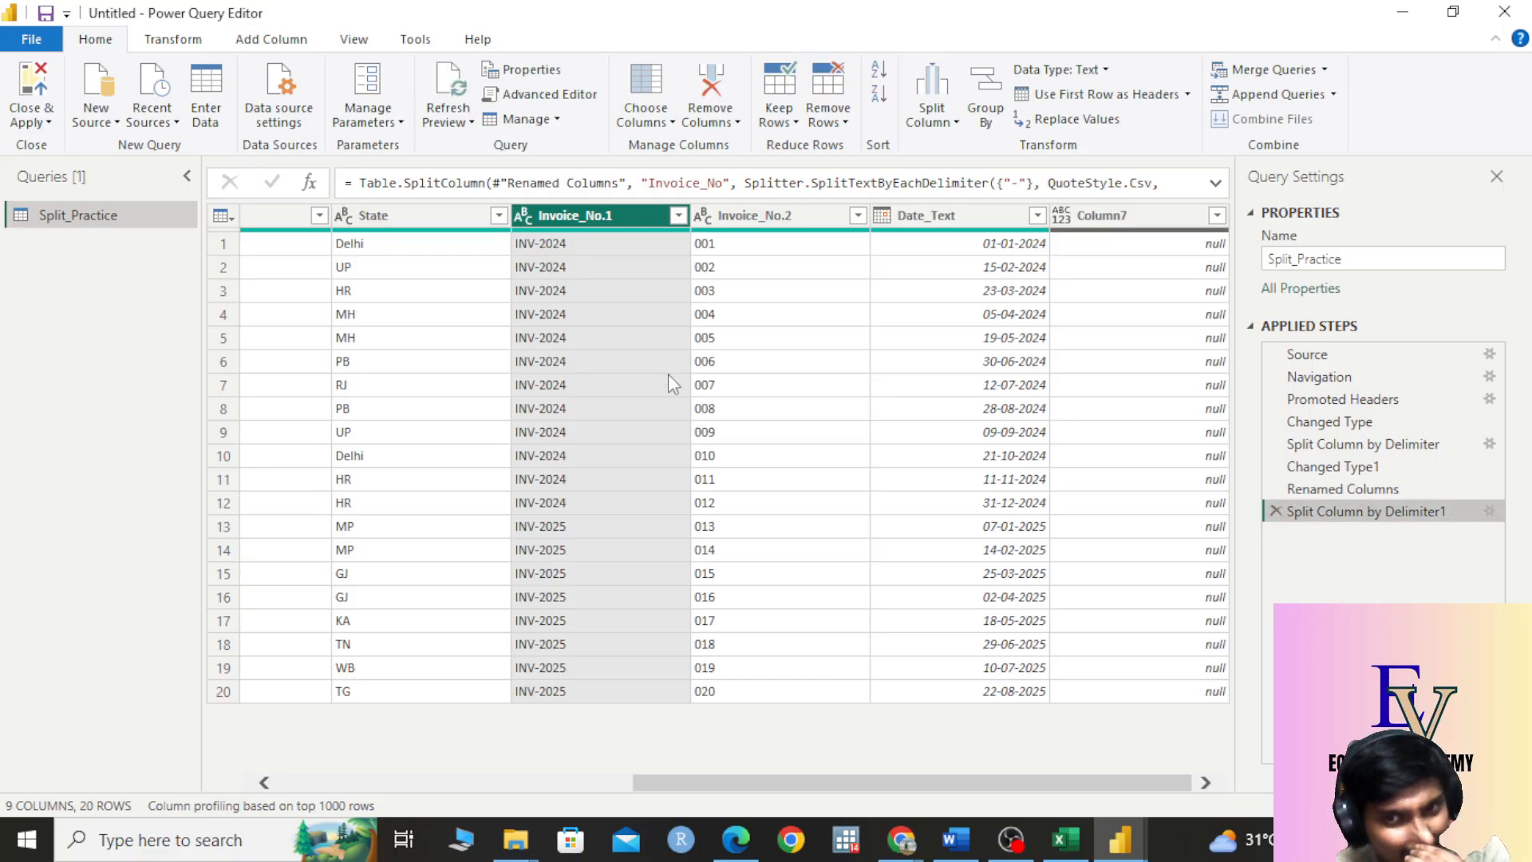
{"action": "left_click", "coordinate": [1275, 510]}
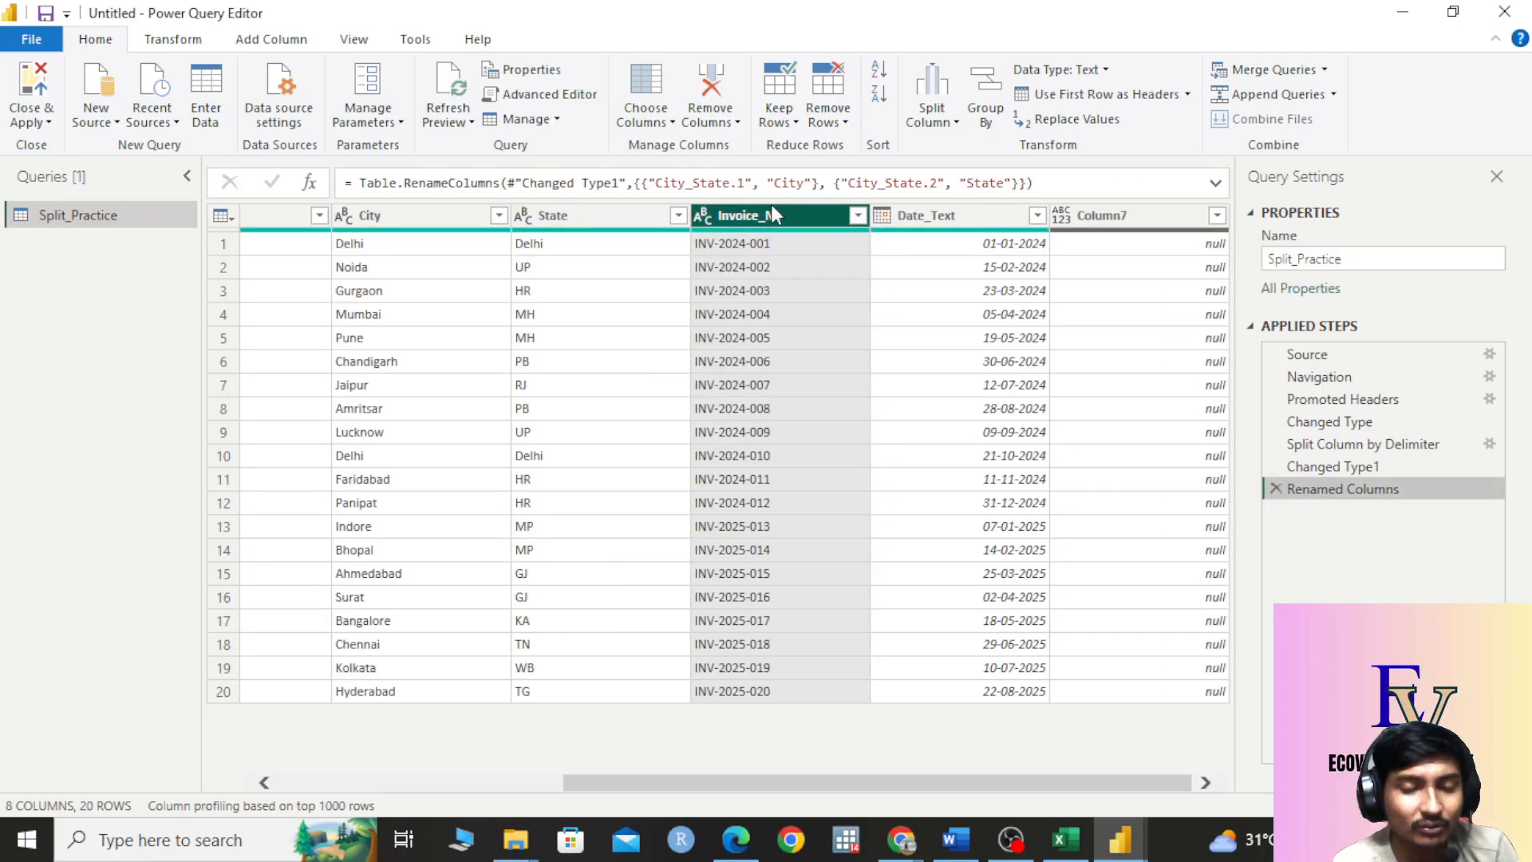
Step: Split the Invoice_No column by a custom hyphen (-) delimiter at each occurrence of the delimiter
{"action": "left_click", "coordinate": [986, 100]}
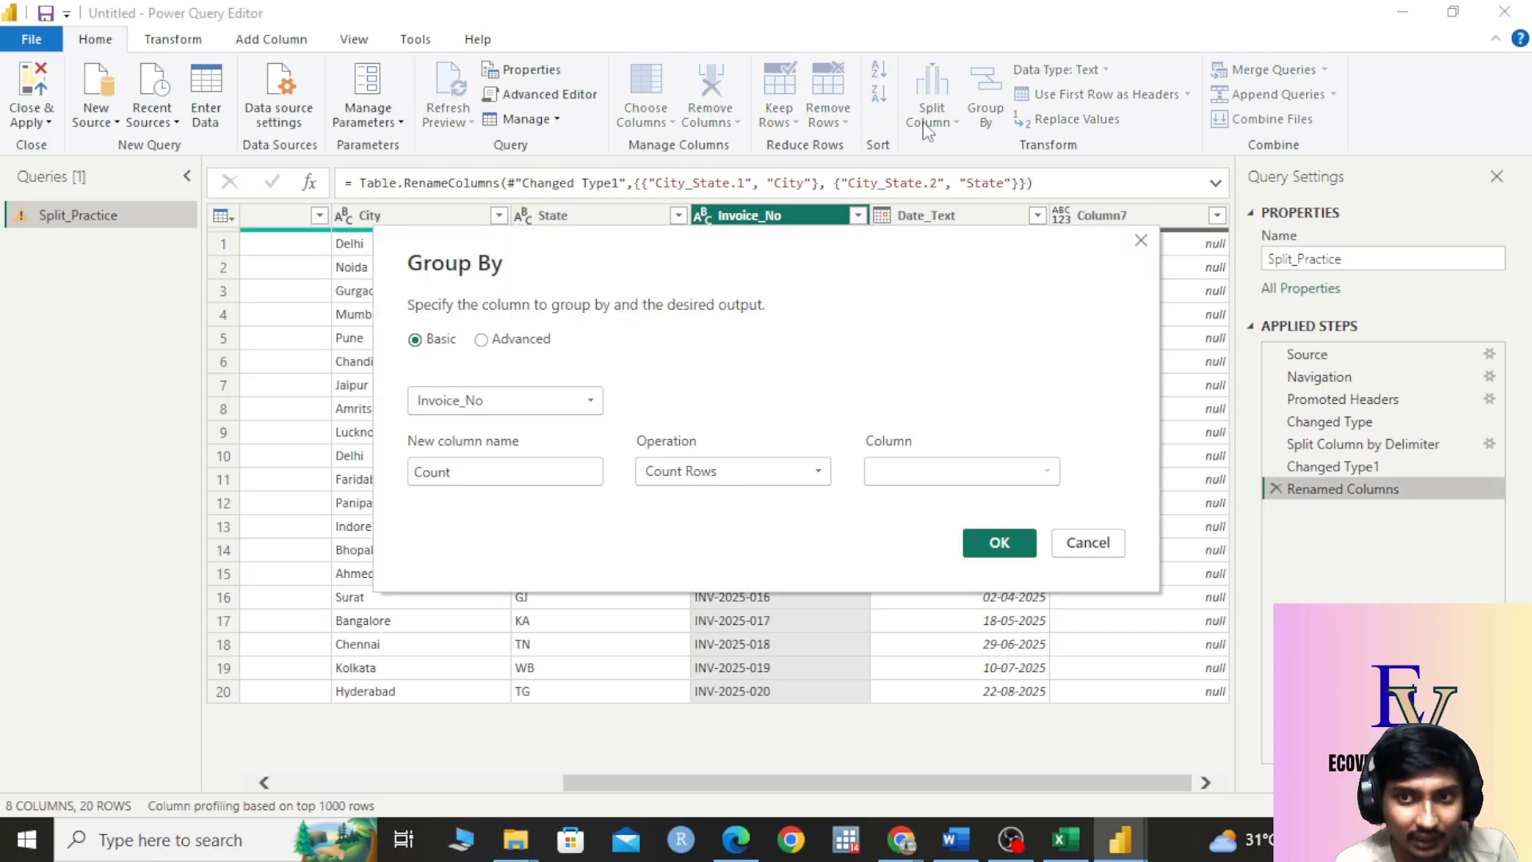
{"action": "left_click", "coordinate": [1140, 240]}
{"action": "left_click", "coordinate": [932, 120]}
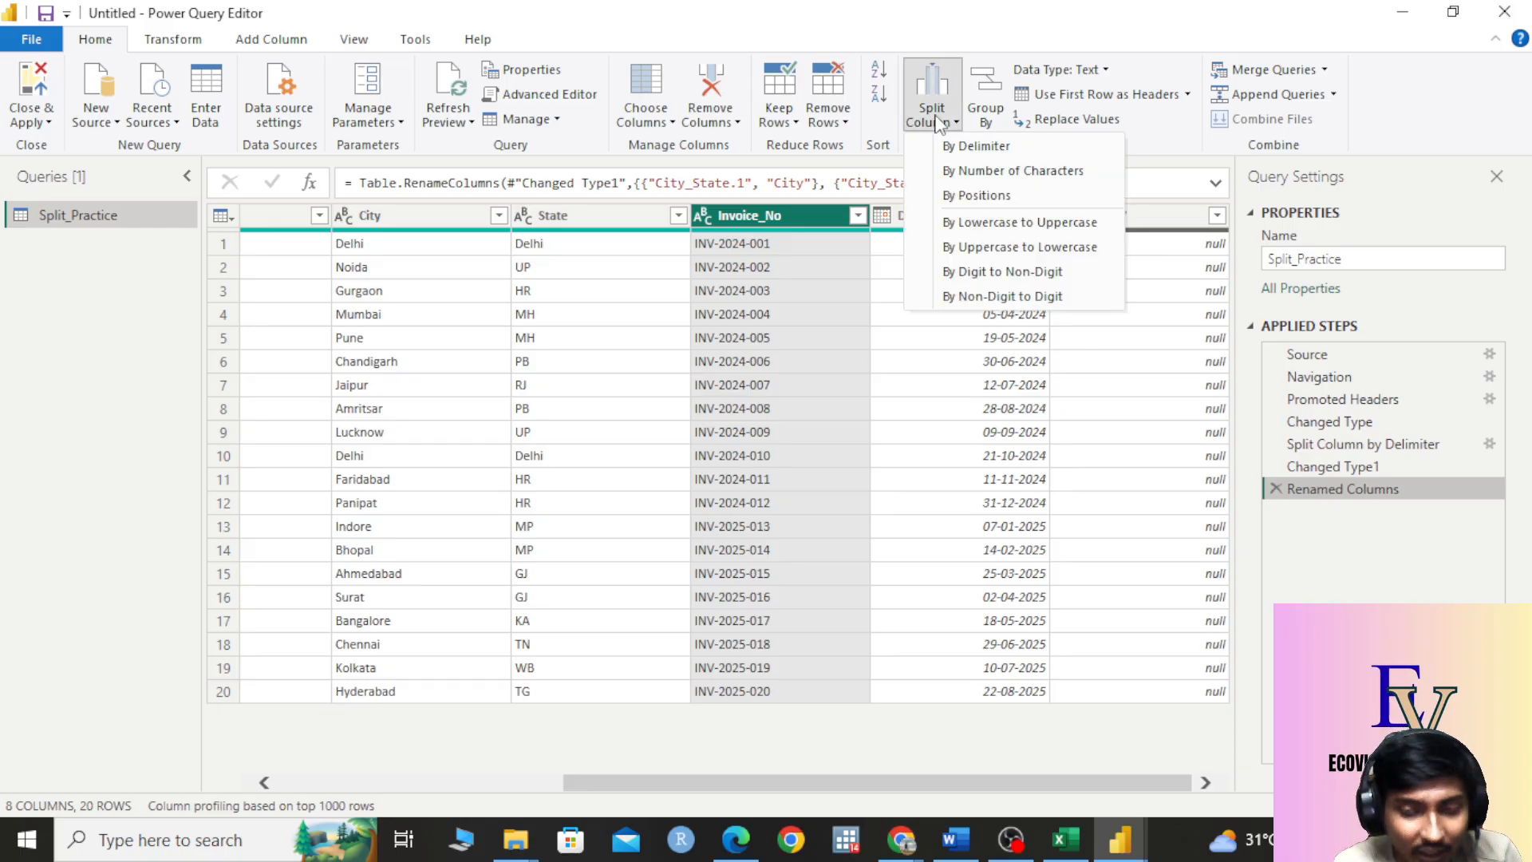
{"action": "left_click", "coordinate": [988, 146]}
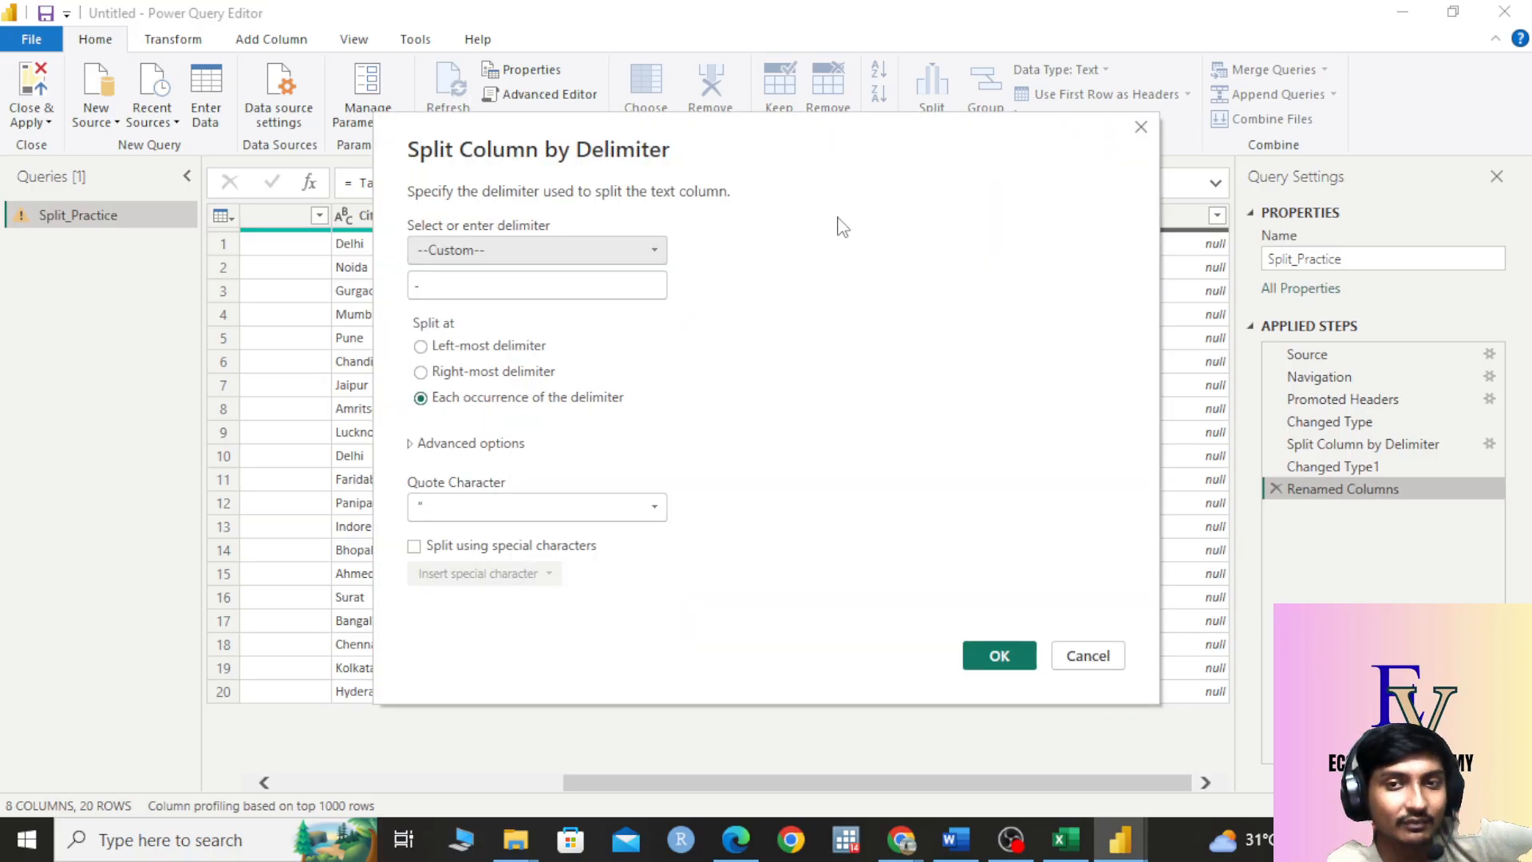
{"action": "left_click_drag", "start_coordinate": [810, 160], "coordinate": [811, 557]}
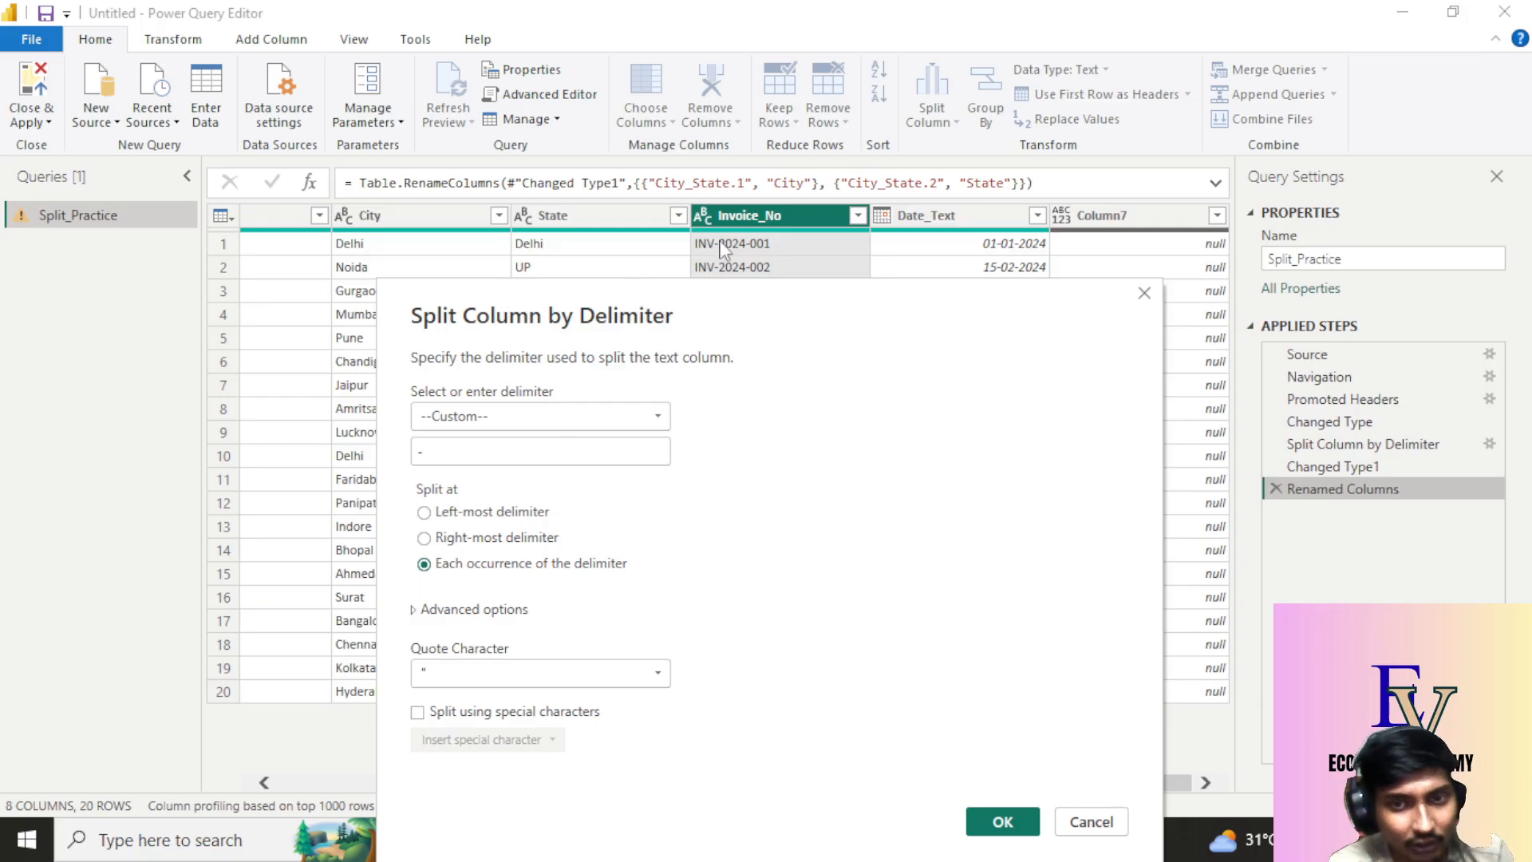
{"action": "left_click", "coordinate": [1004, 822]}
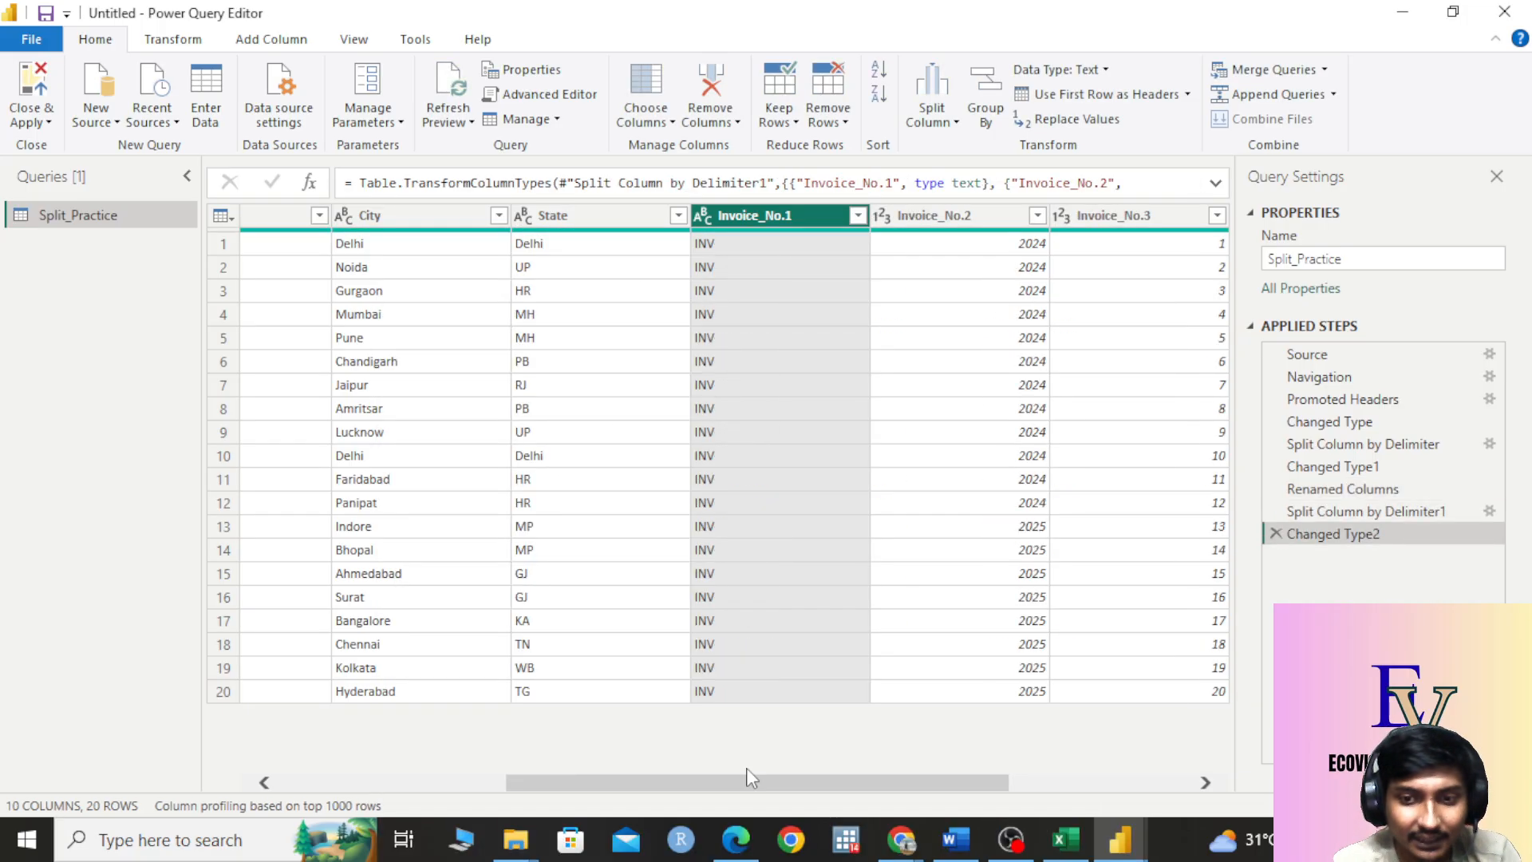
Step: Examine the invoice prefix, year and serial number columns produced by the split alongside the rest of the table
{"action": "left_click_drag", "start_coordinate": [754, 790], "coordinate": [865, 778]}
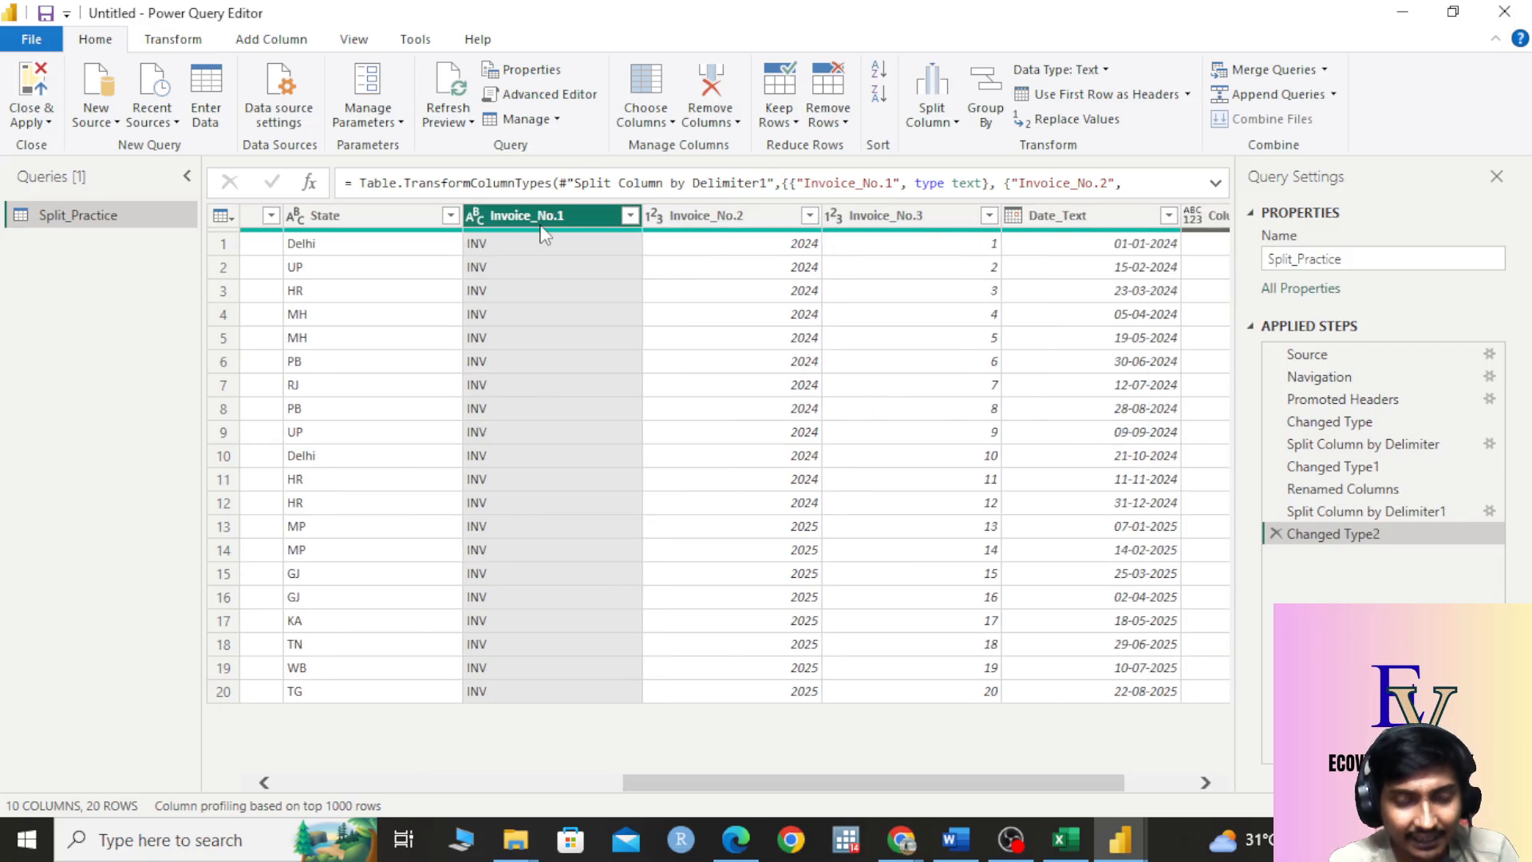
{"action": "left_click", "coordinate": [801, 315]}
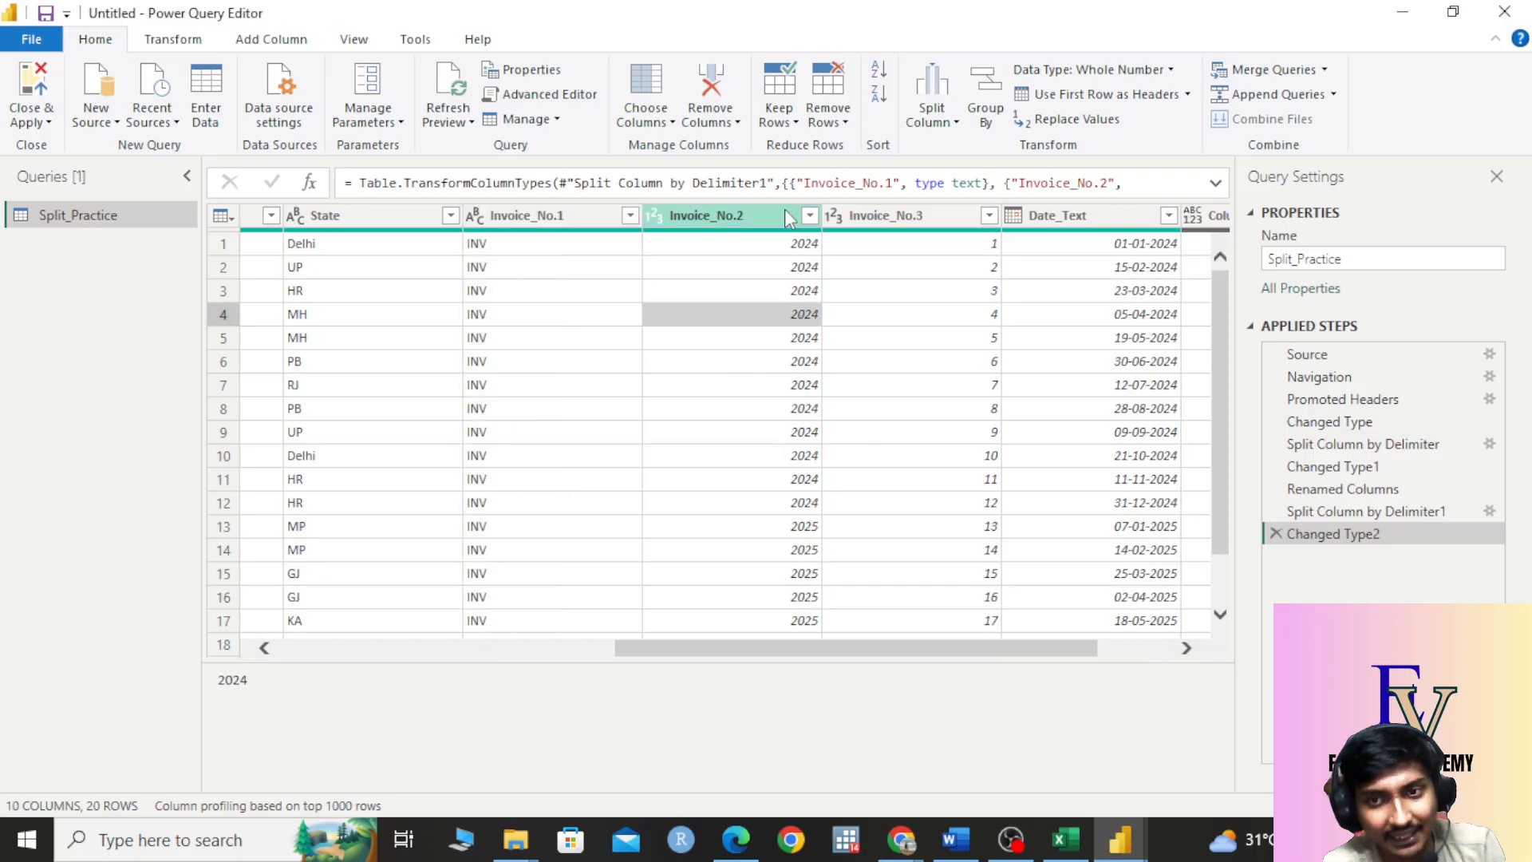
{"action": "left_click", "coordinate": [786, 217]}
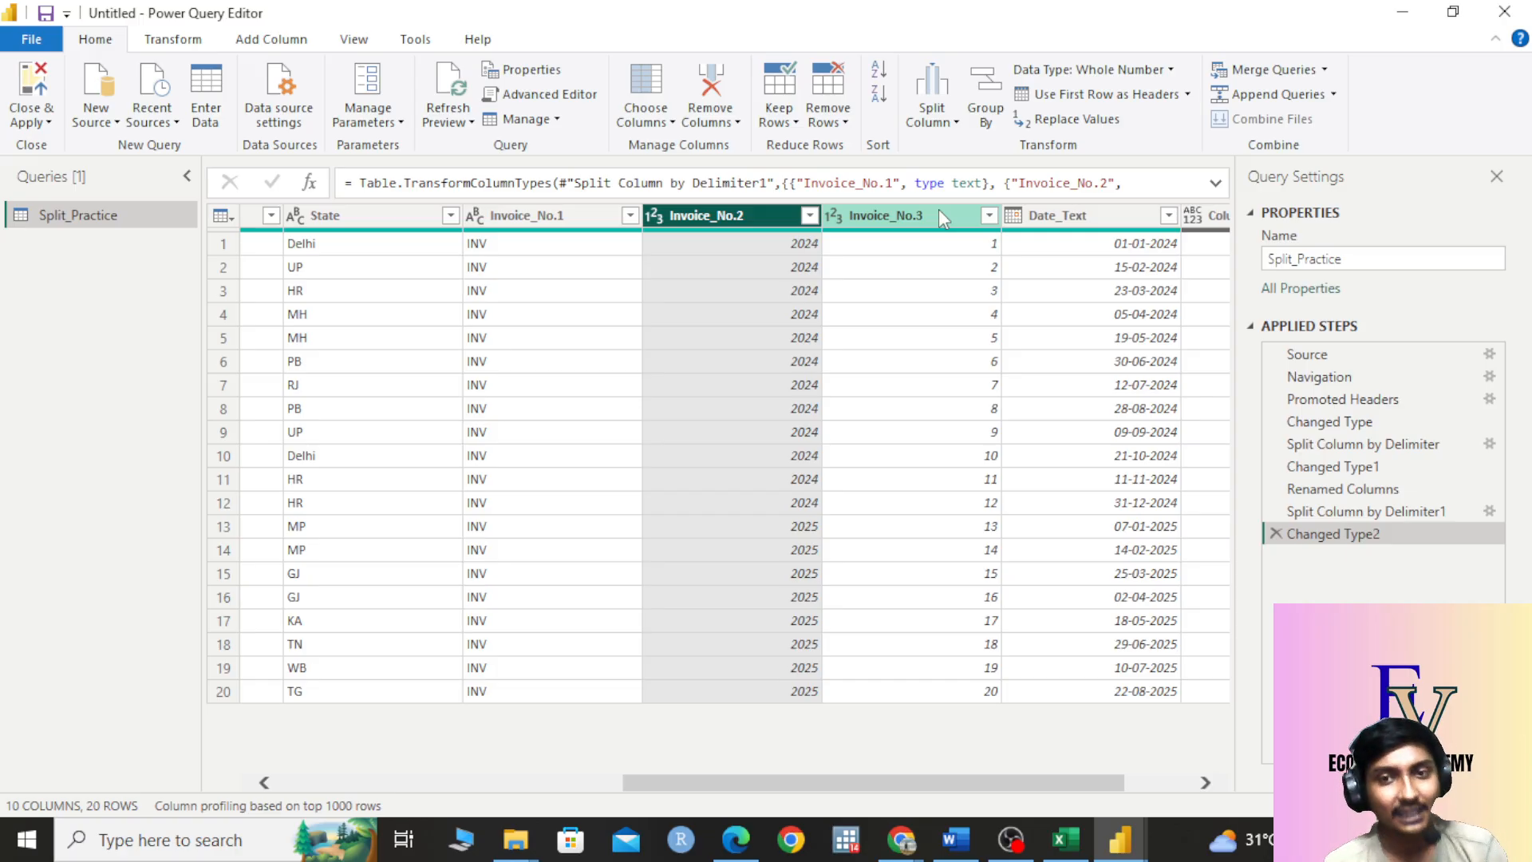
{"action": "left_click_drag", "start_coordinate": [870, 784], "coordinate": [499, 808]}
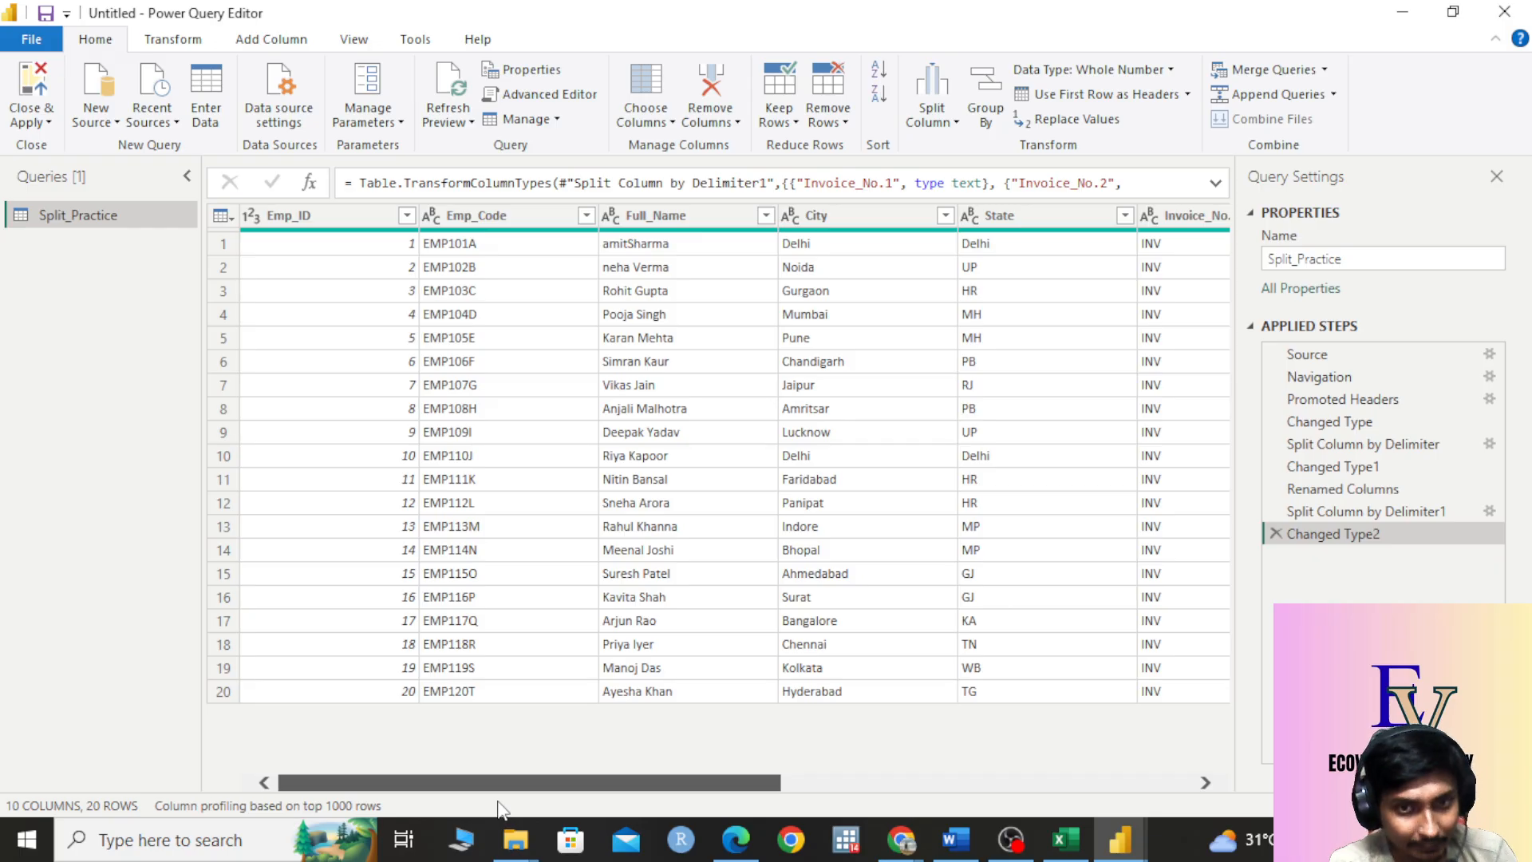
{"action": "left_click_drag", "start_coordinate": [662, 783], "coordinate": [817, 787]}
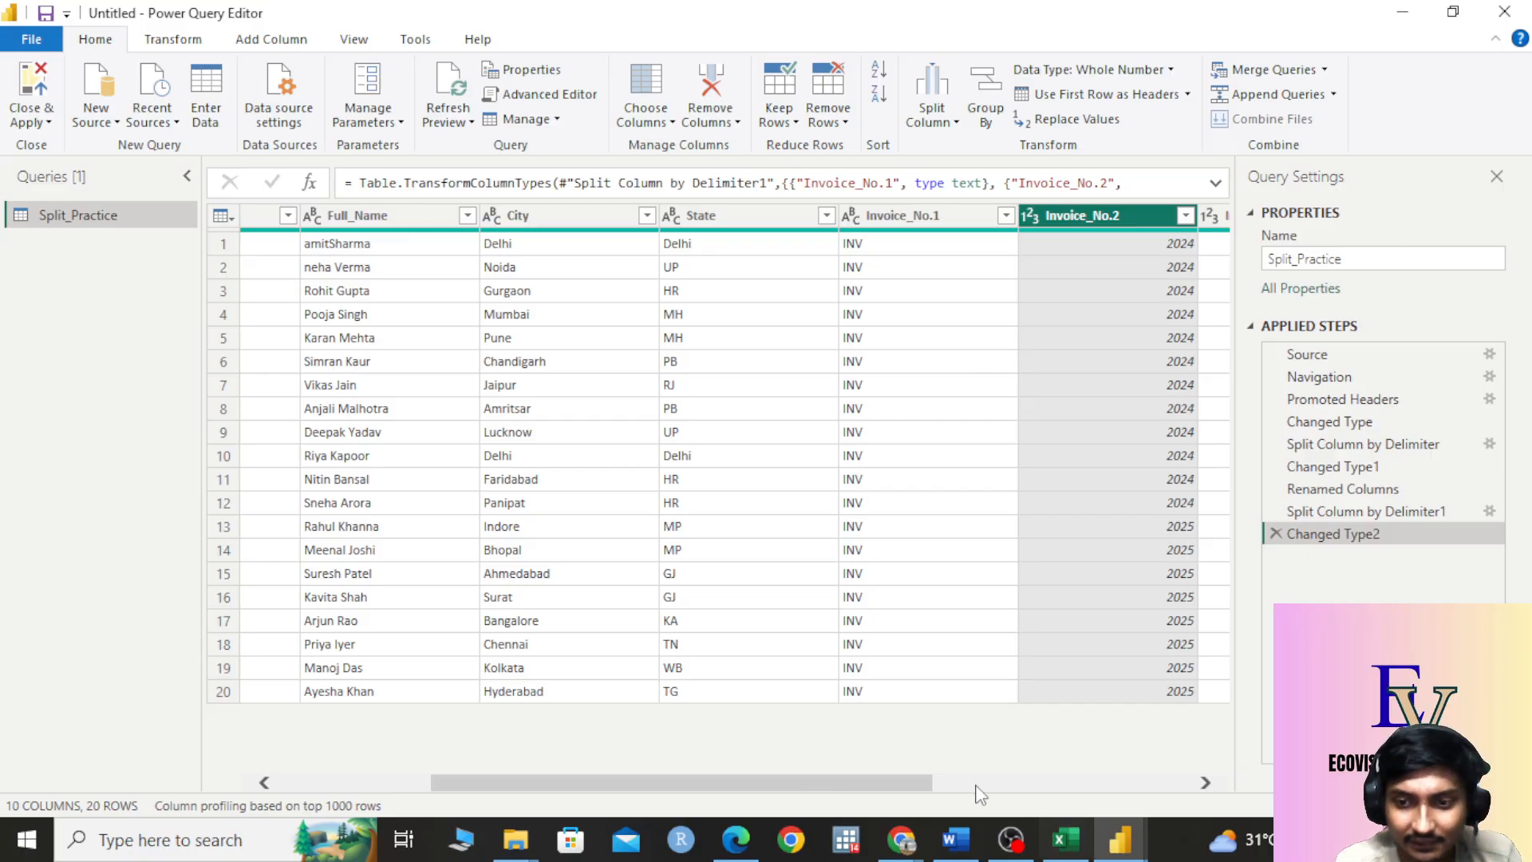
{"action": "left_click_drag", "start_coordinate": [806, 790], "coordinate": [1042, 770]}
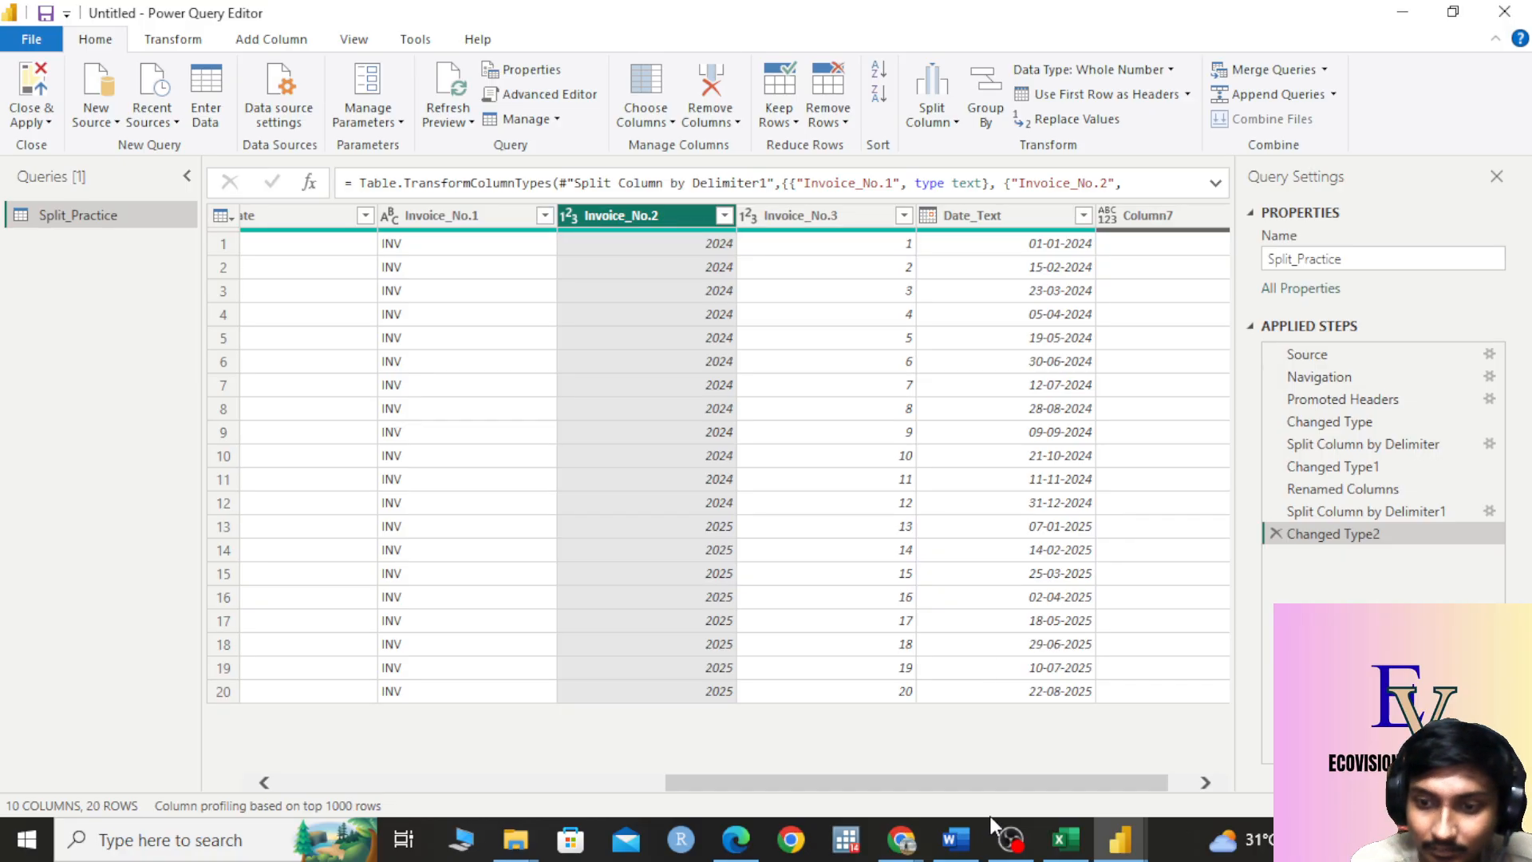
Step: Switch to the Google Meet call in Chrome, look through its participant list and return to Power Query Editor
{"action": "mouse_move", "coordinate": [906, 839]}
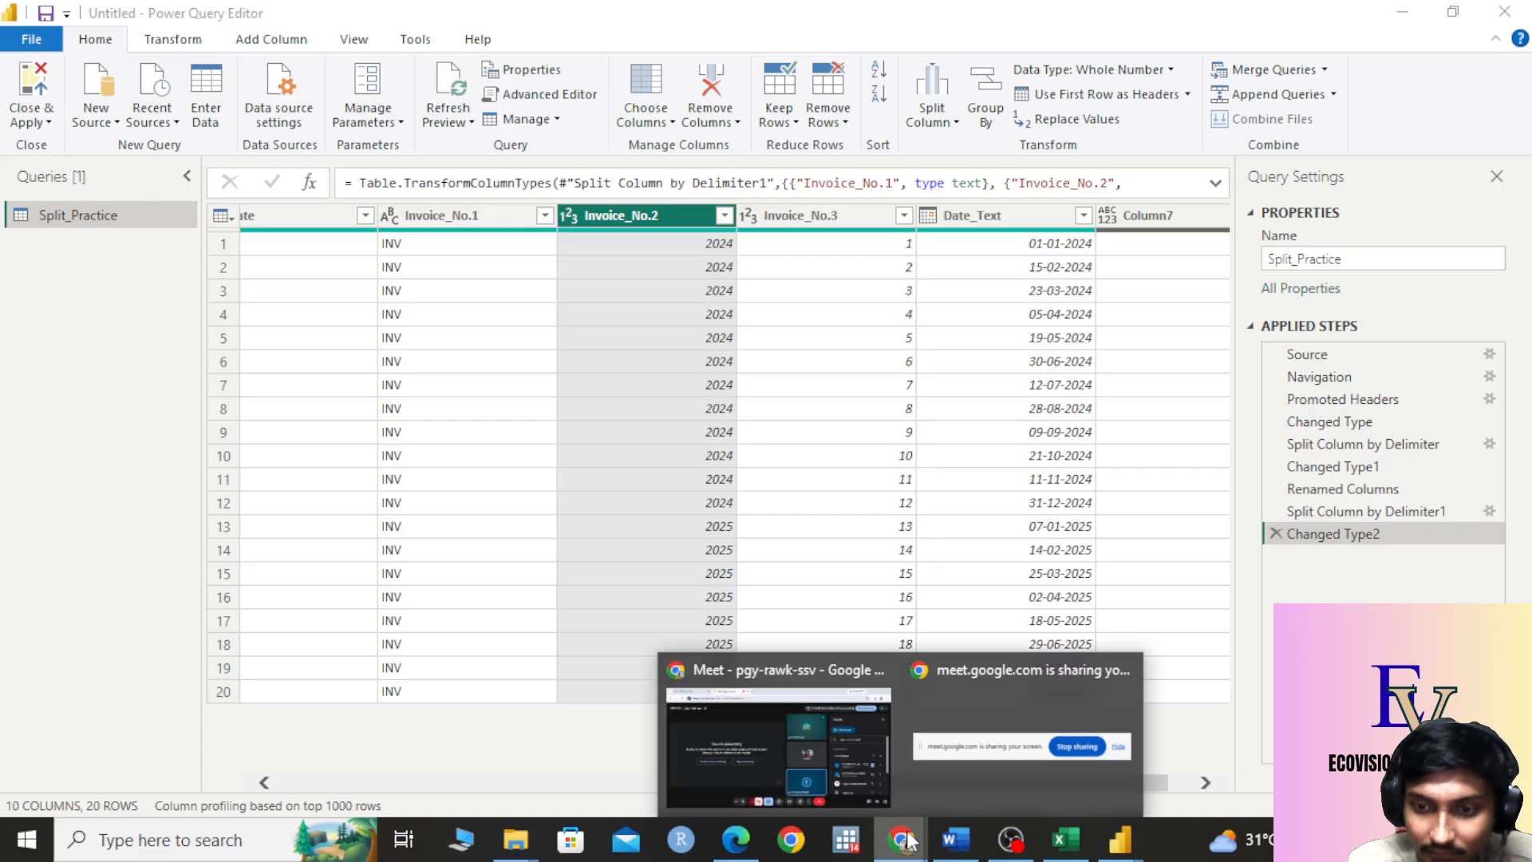
{"action": "left_click", "coordinate": [854, 749]}
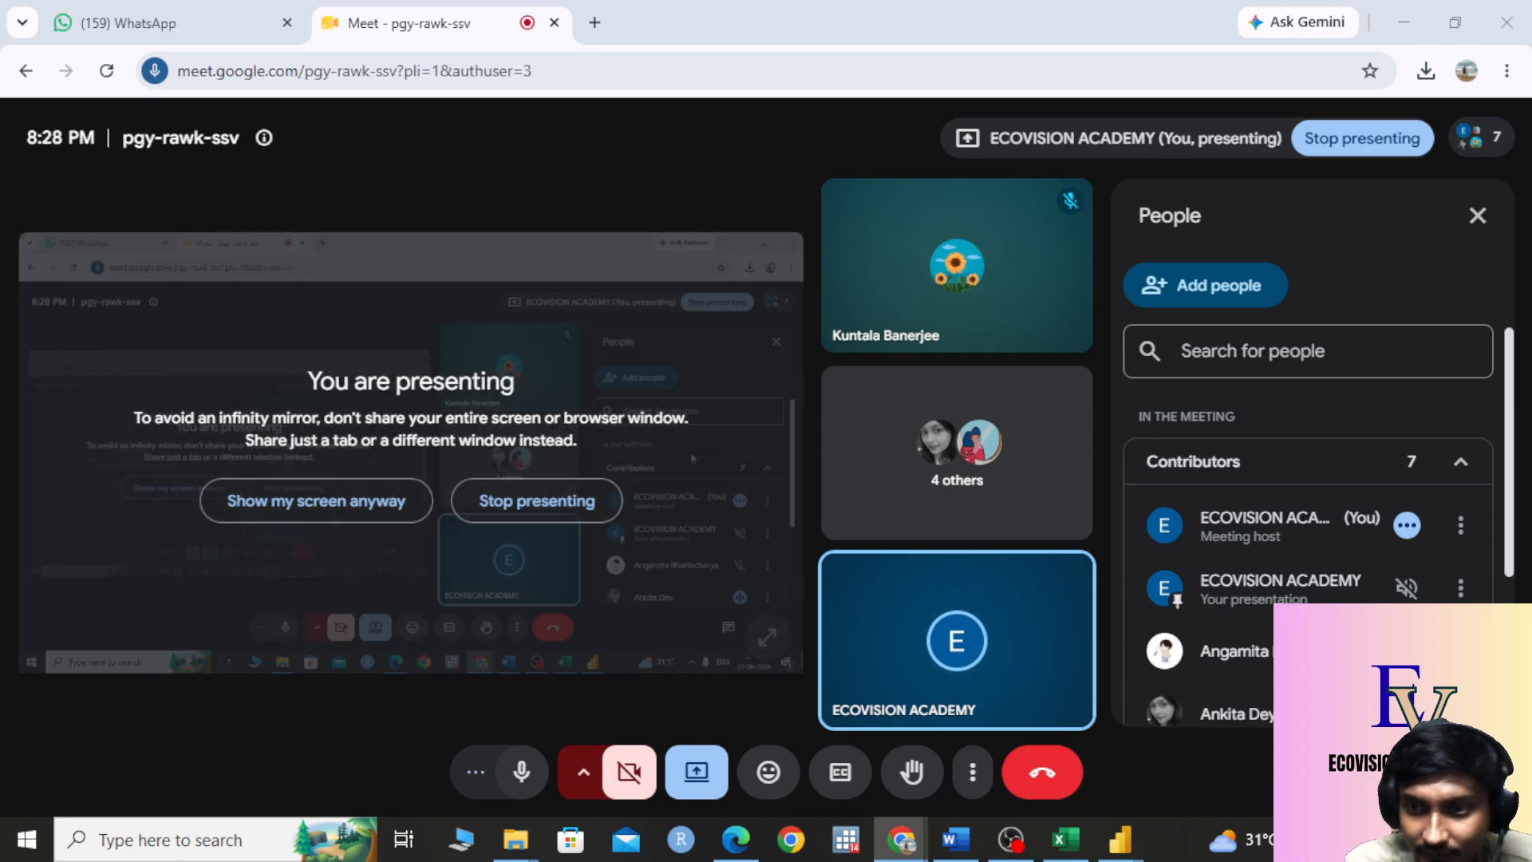
{"action": "scroll", "coordinate": [1508, 471], "scroll_direction": "down", "scroll_amount": 3}
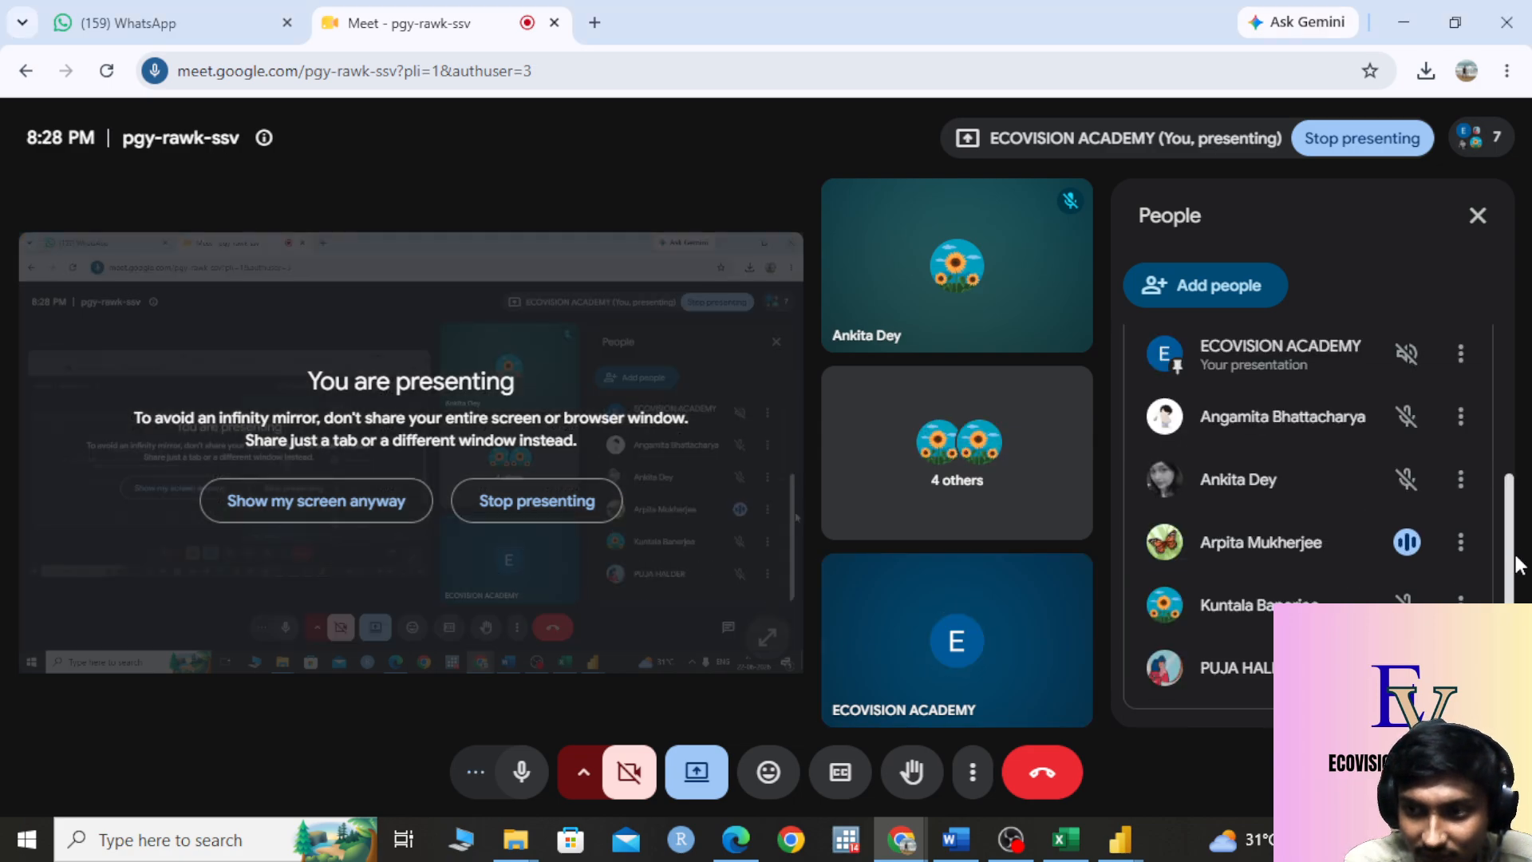
{"action": "scroll", "coordinate": [1508, 558], "scroll_direction": "up", "scroll_amount": 3}
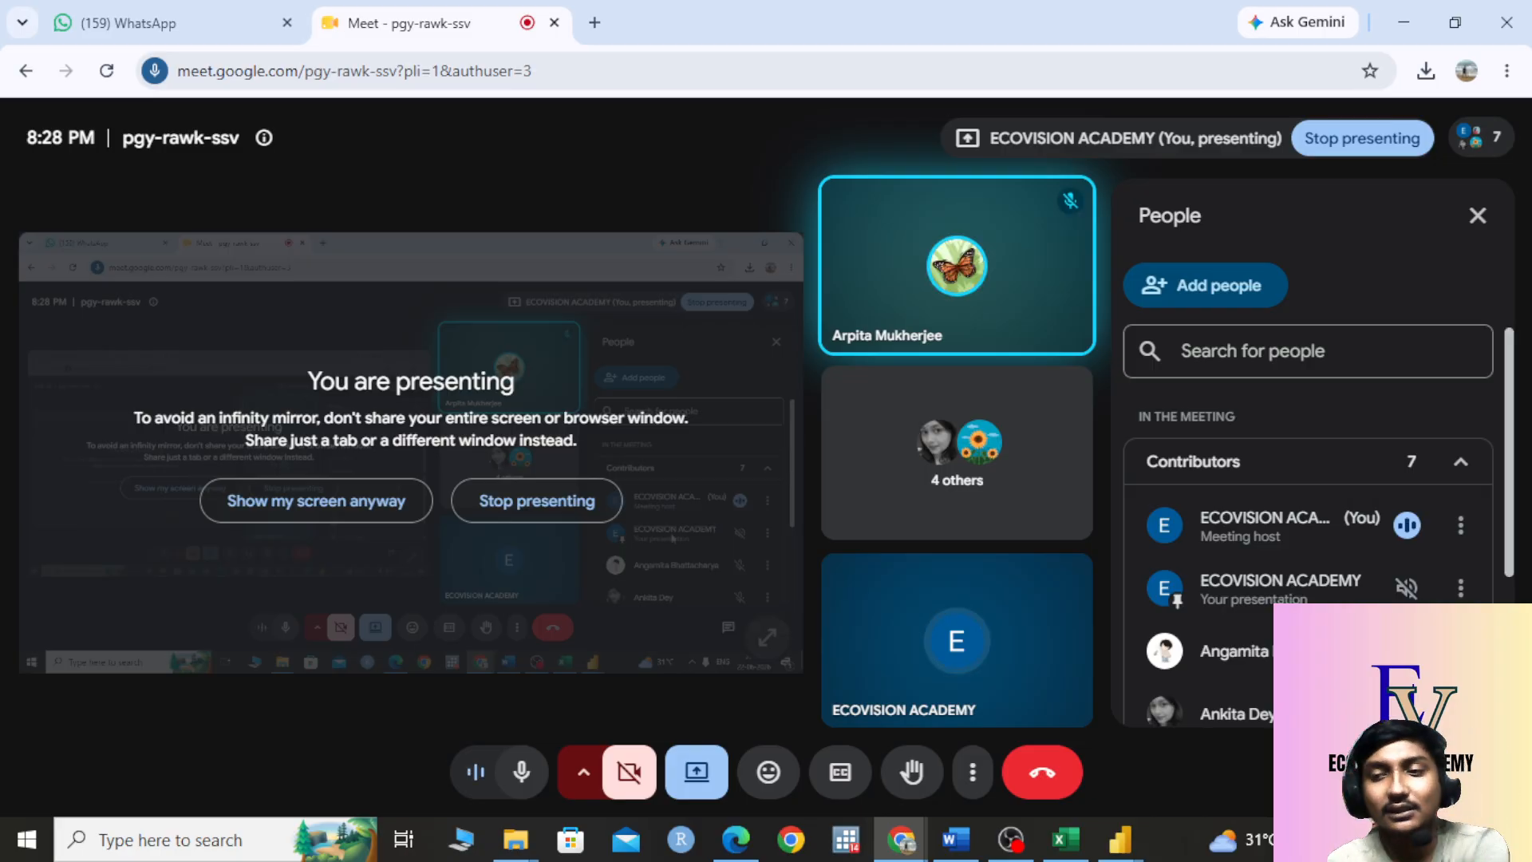
{"action": "scroll", "coordinate": [1277, 518], "scroll_direction": "down", "scroll_amount": 3}
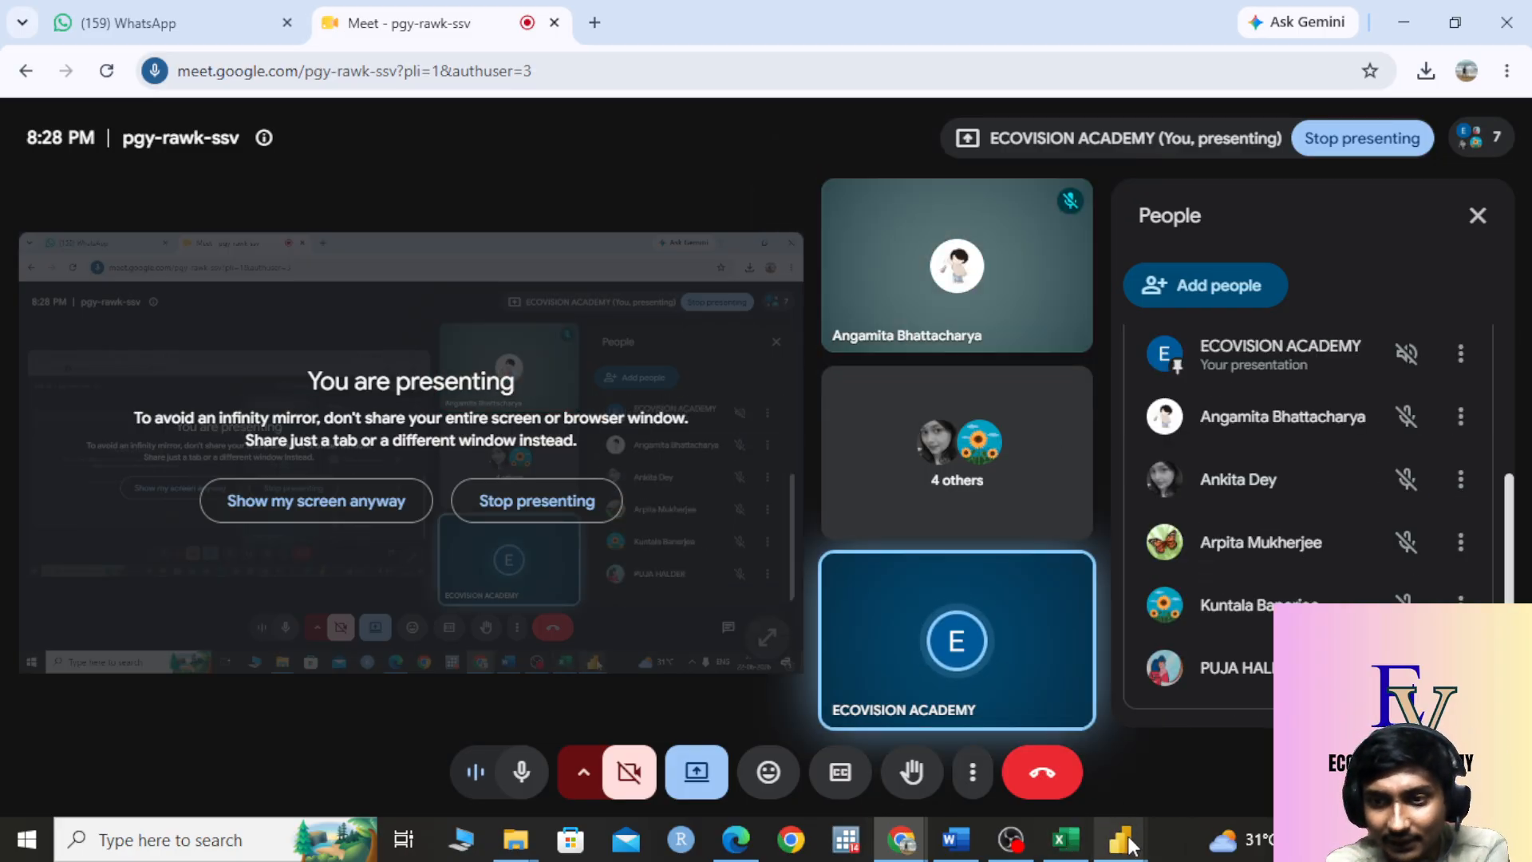
{"action": "mouse_move", "coordinate": [1131, 846]}
{"action": "left_click", "coordinate": [1189, 726]}
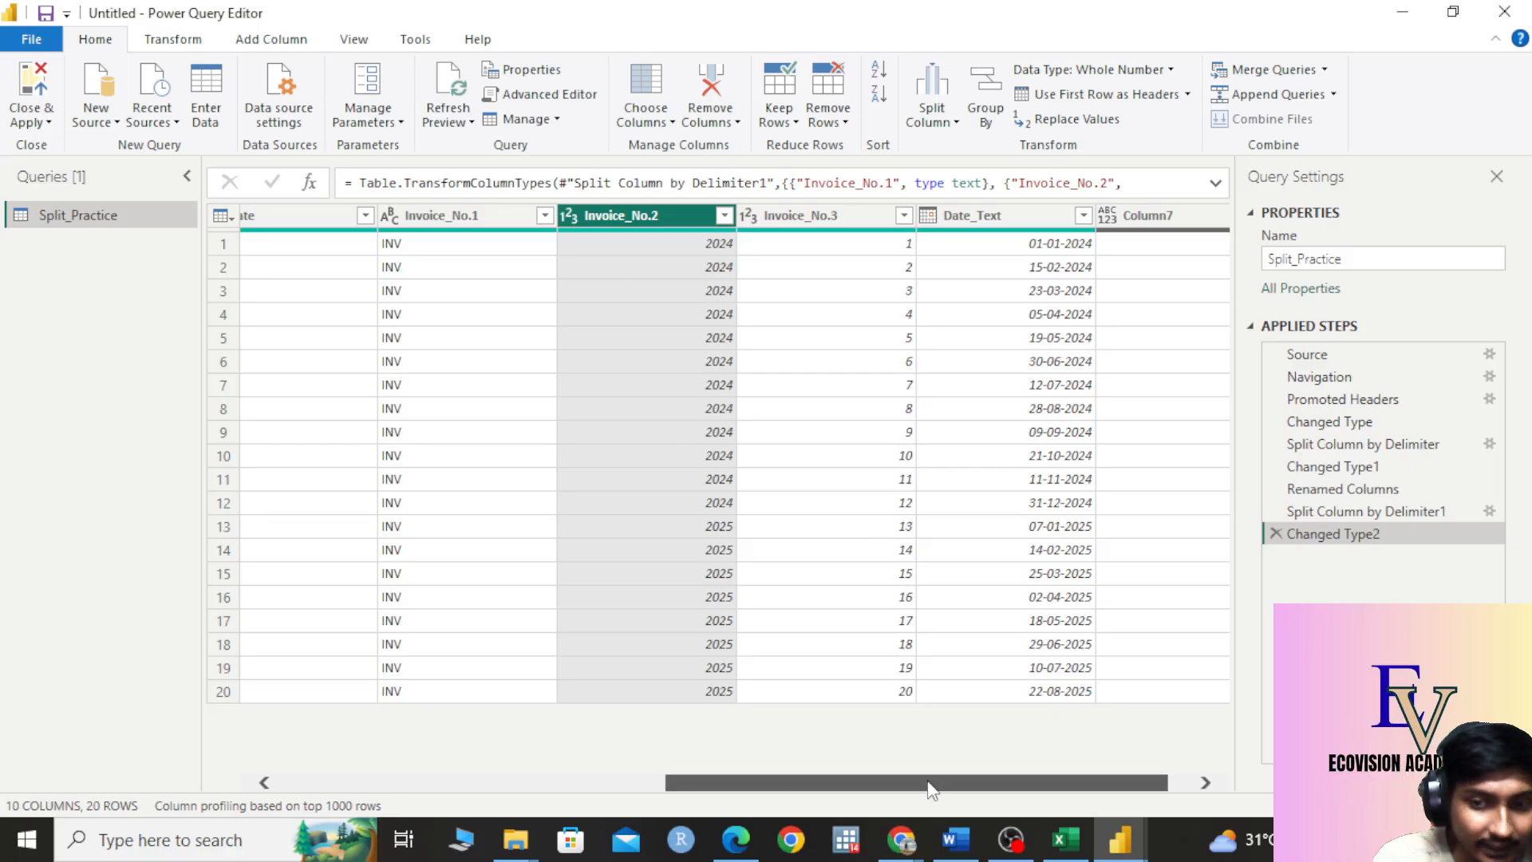
Step: Split the Emp_Code column by number of characters, using 3 characters once, as far left as possible
{"action": "left_click_drag", "start_coordinate": [932, 790], "coordinate": [544, 790]}
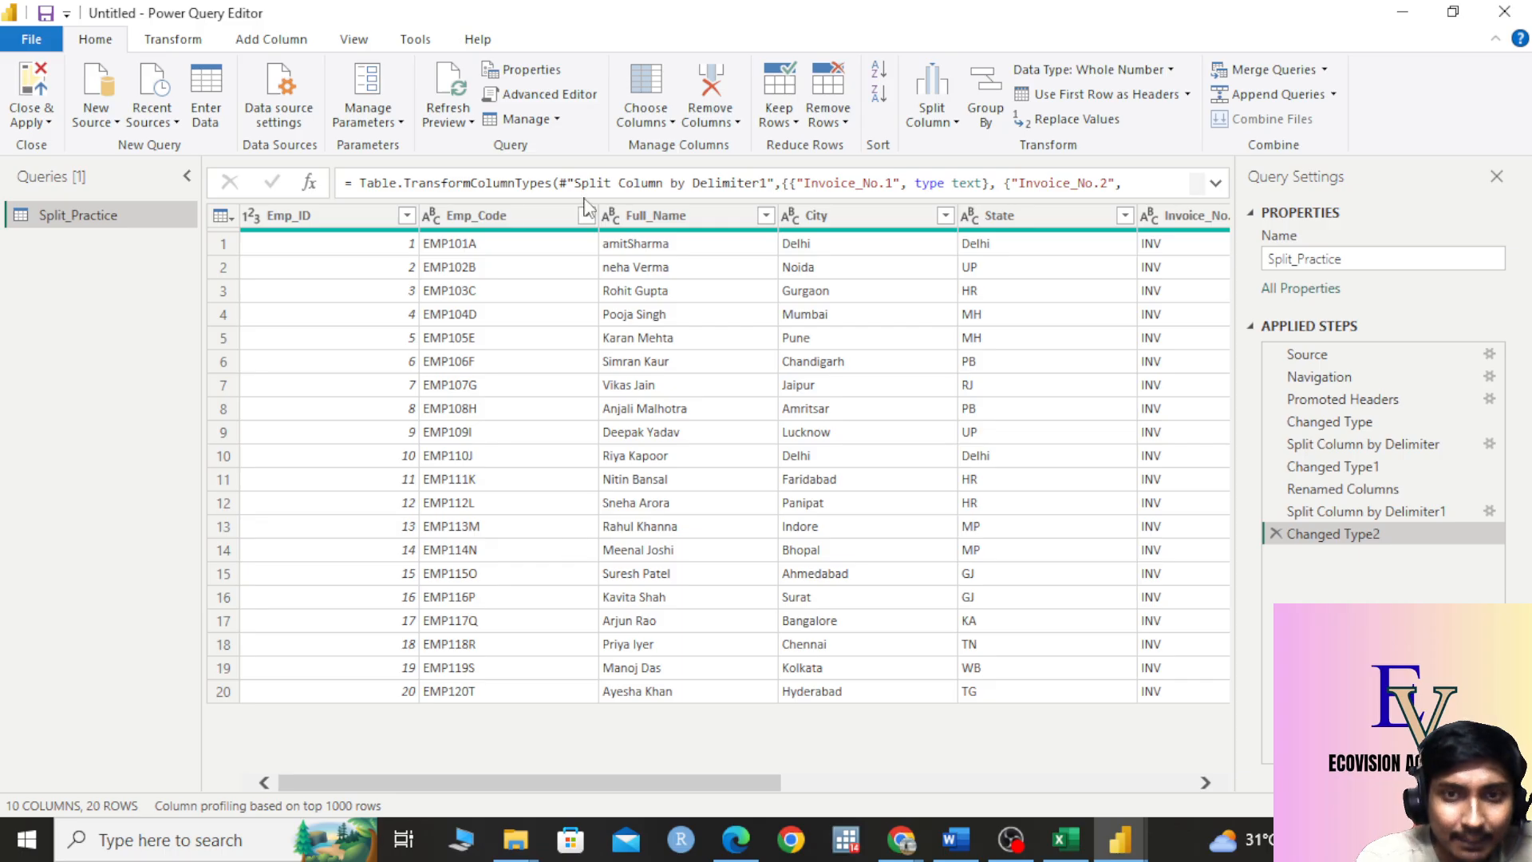
{"action": "left_click", "coordinate": [456, 223]}
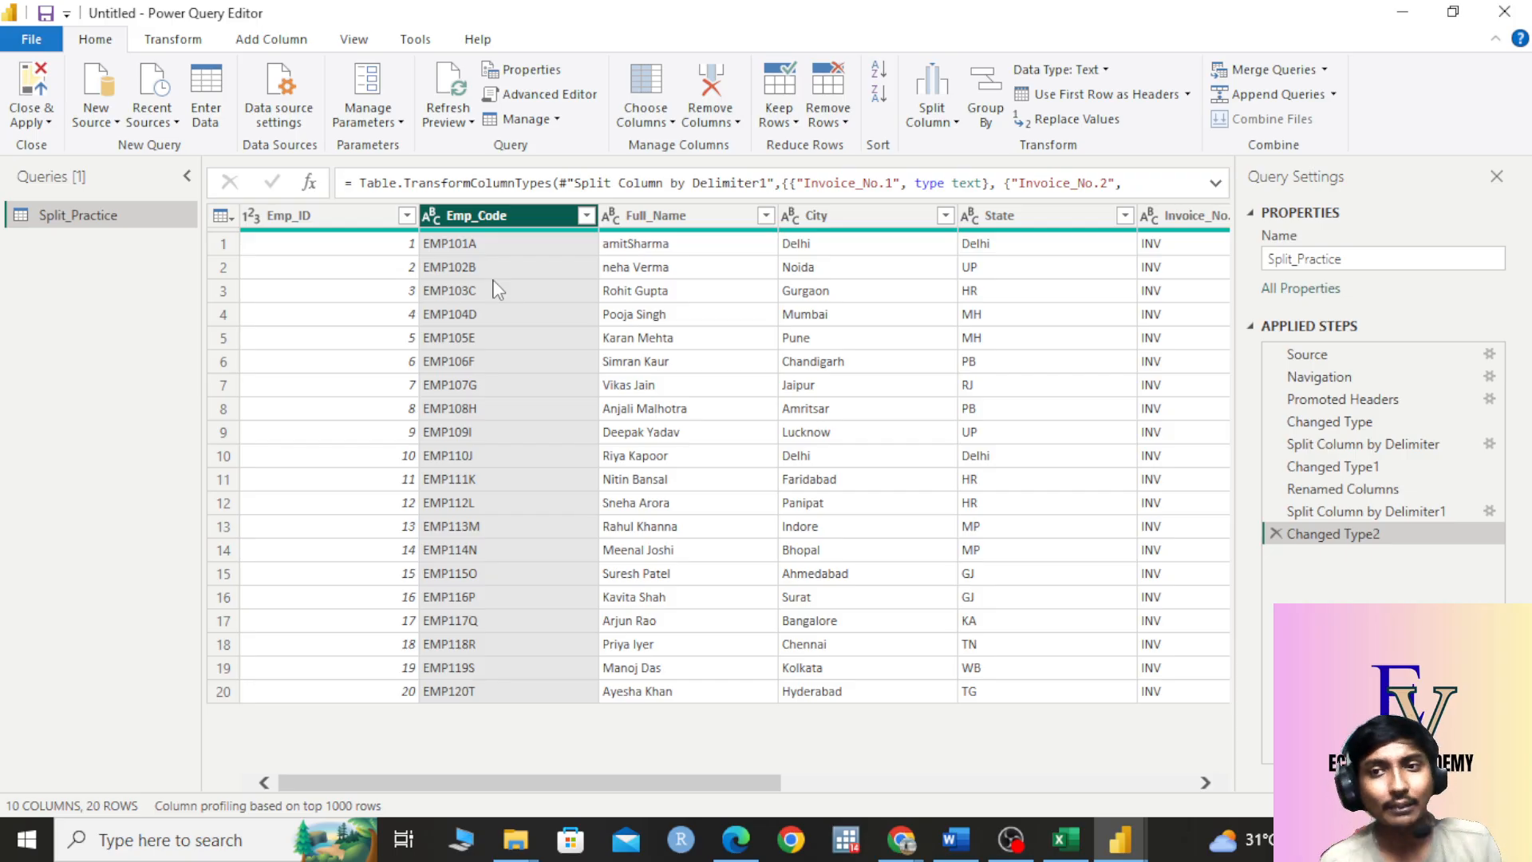
{"action": "left_click", "coordinate": [943, 126]}
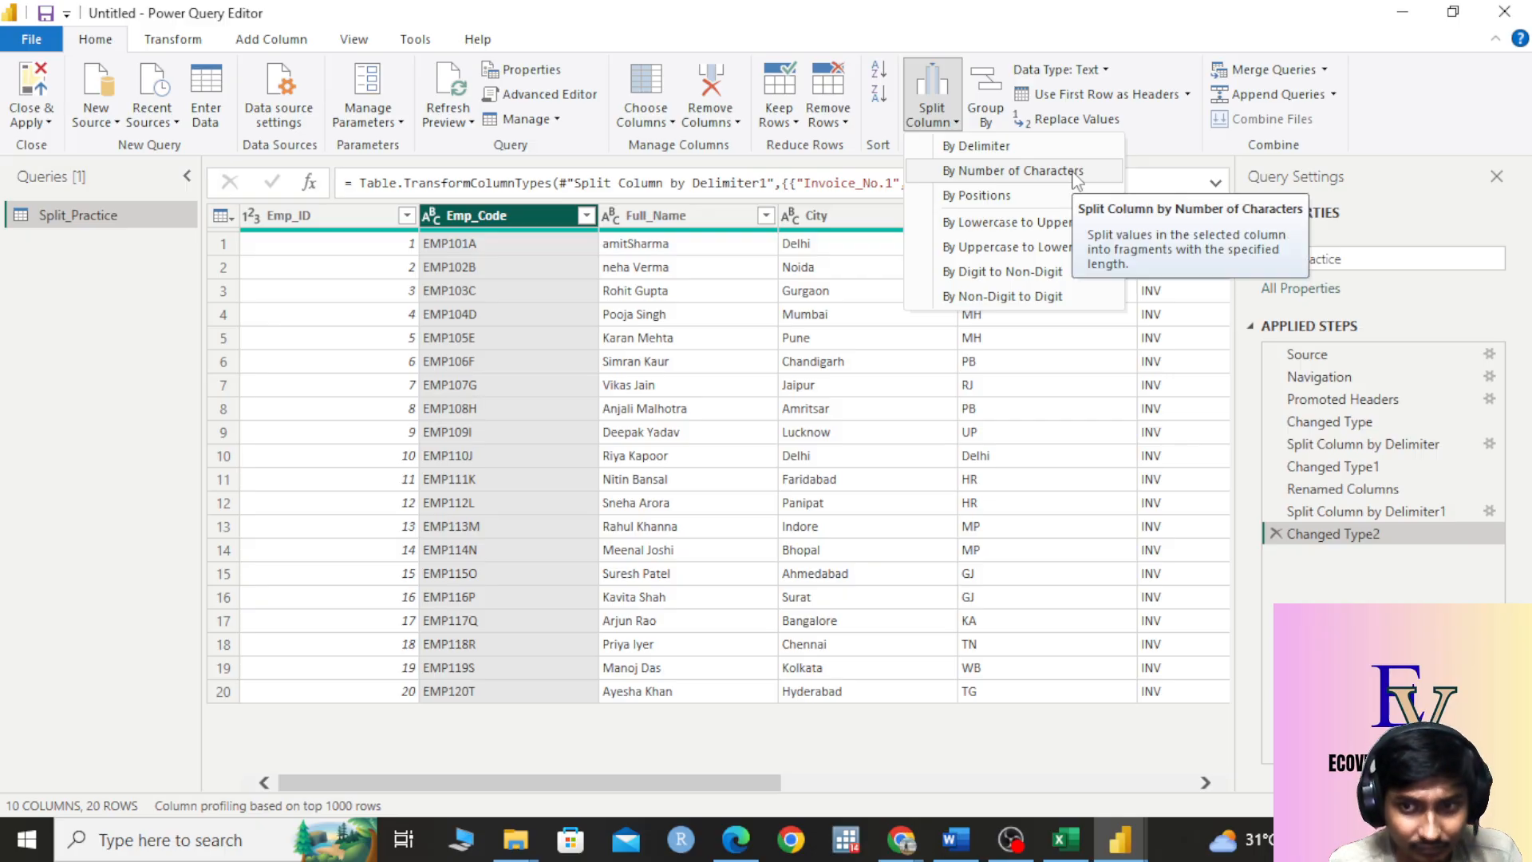
{"action": "left_click", "coordinate": [997, 174]}
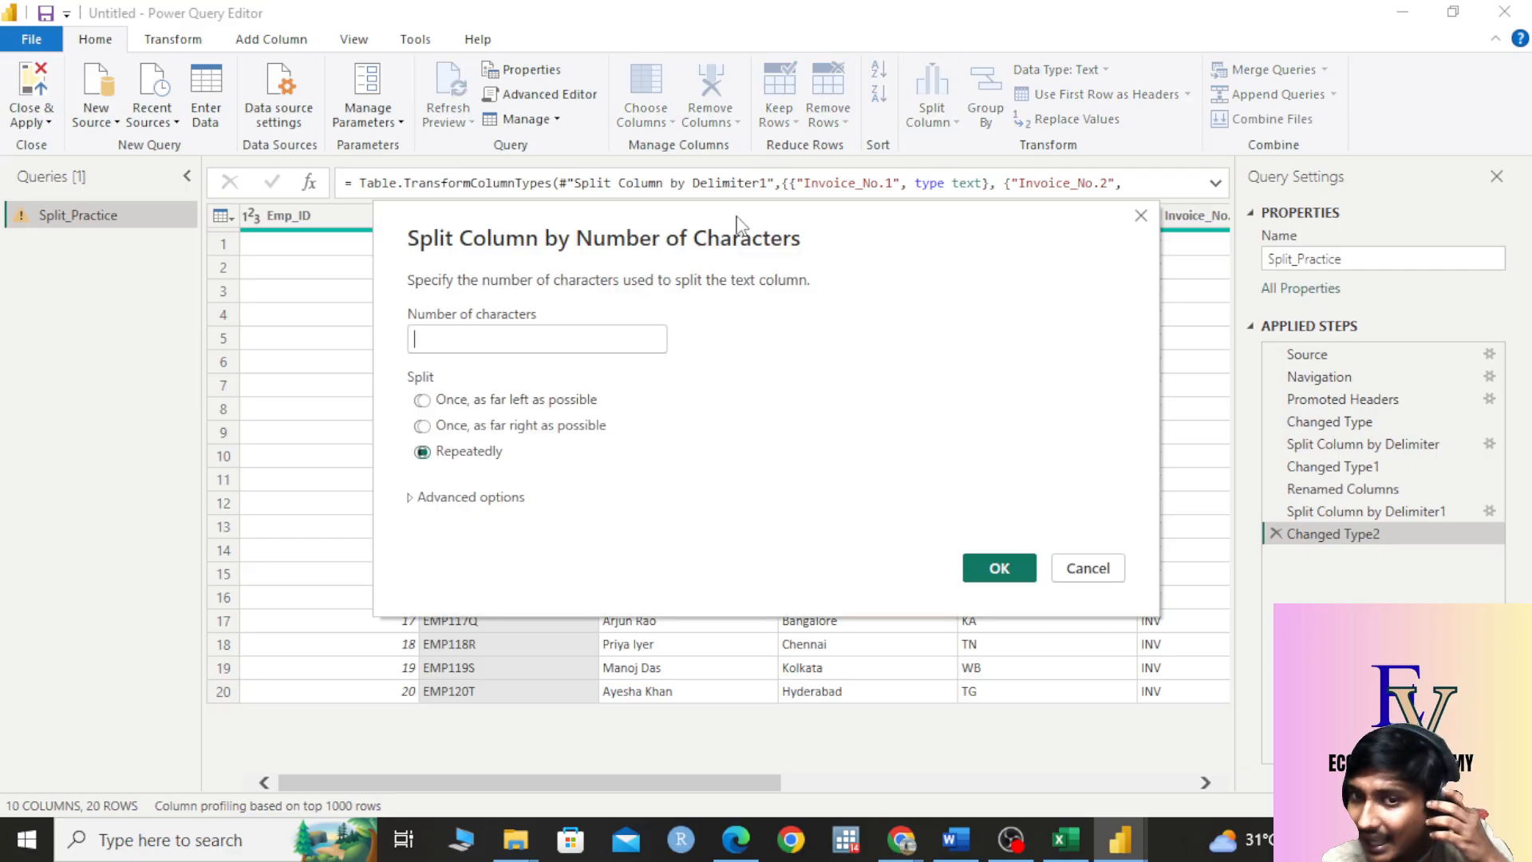
{"action": "left_click_drag", "start_coordinate": [712, 227], "coordinate": [1043, 252]}
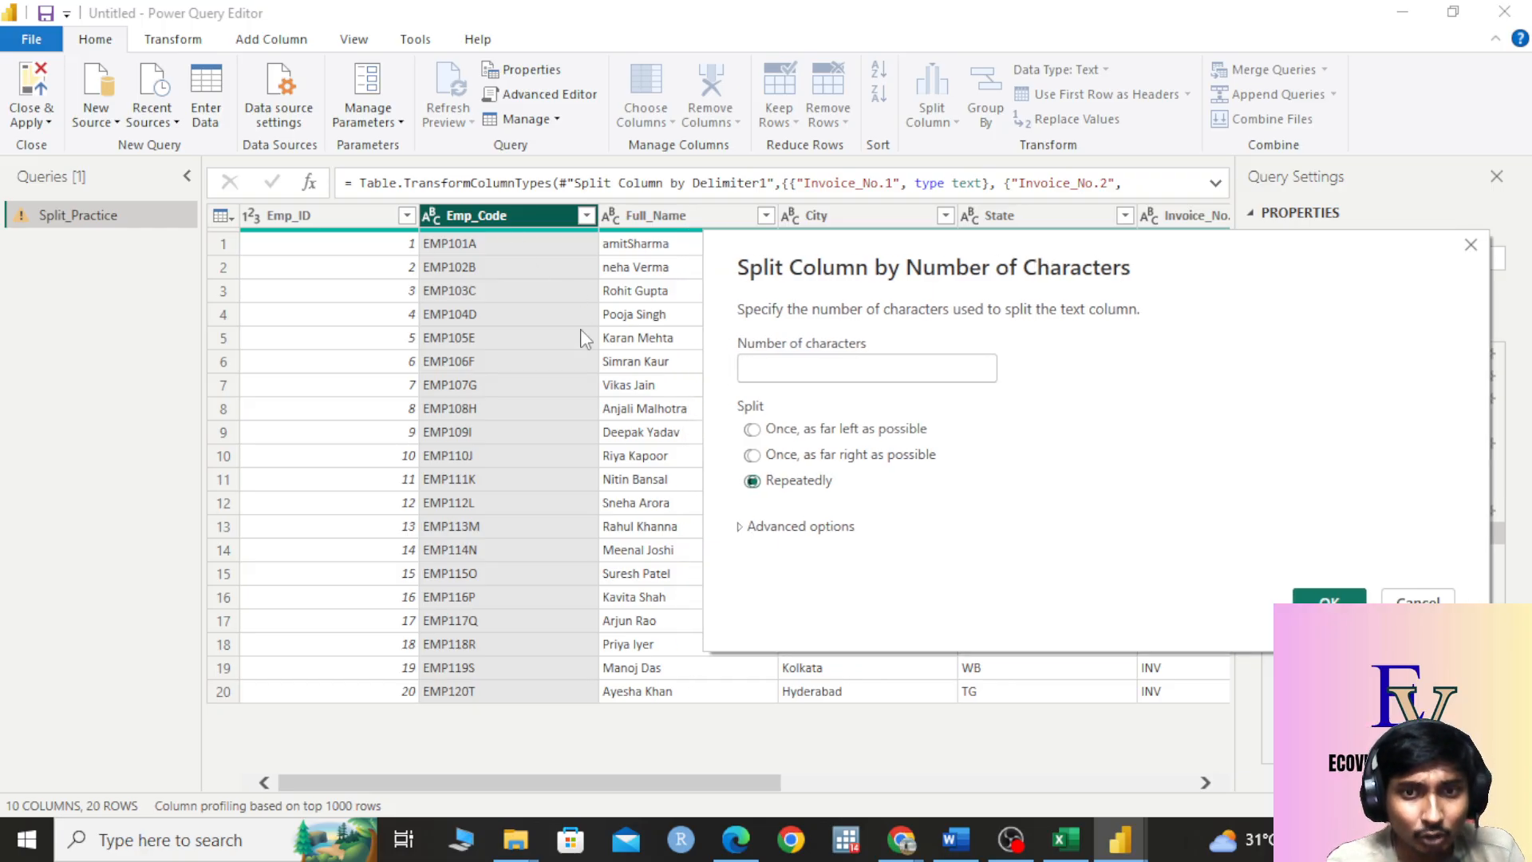
{"action": "left_click", "coordinate": [830, 369]}
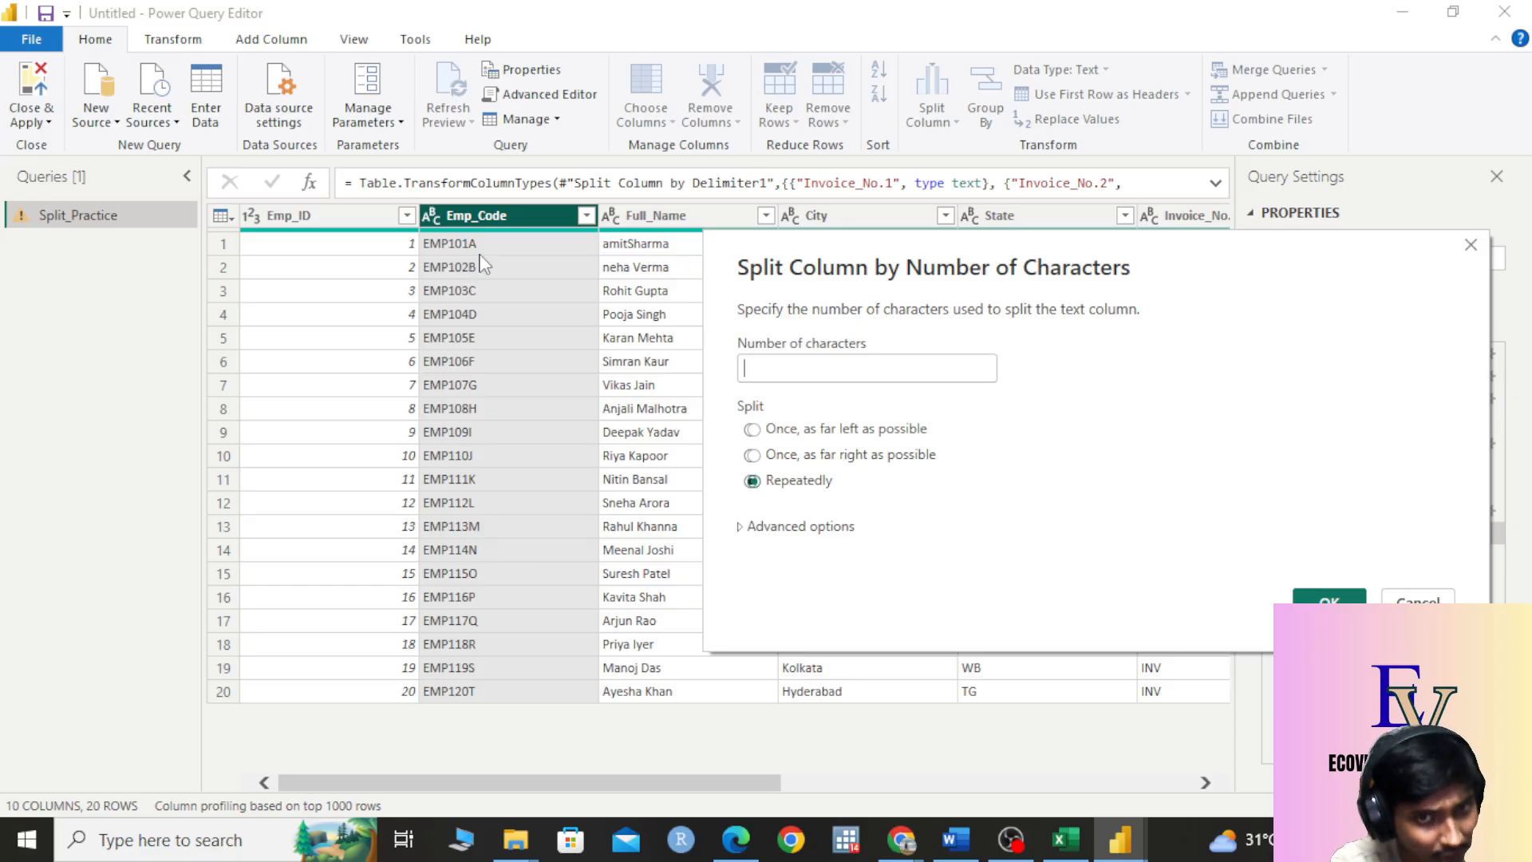
{"action": "type", "text": "3"}
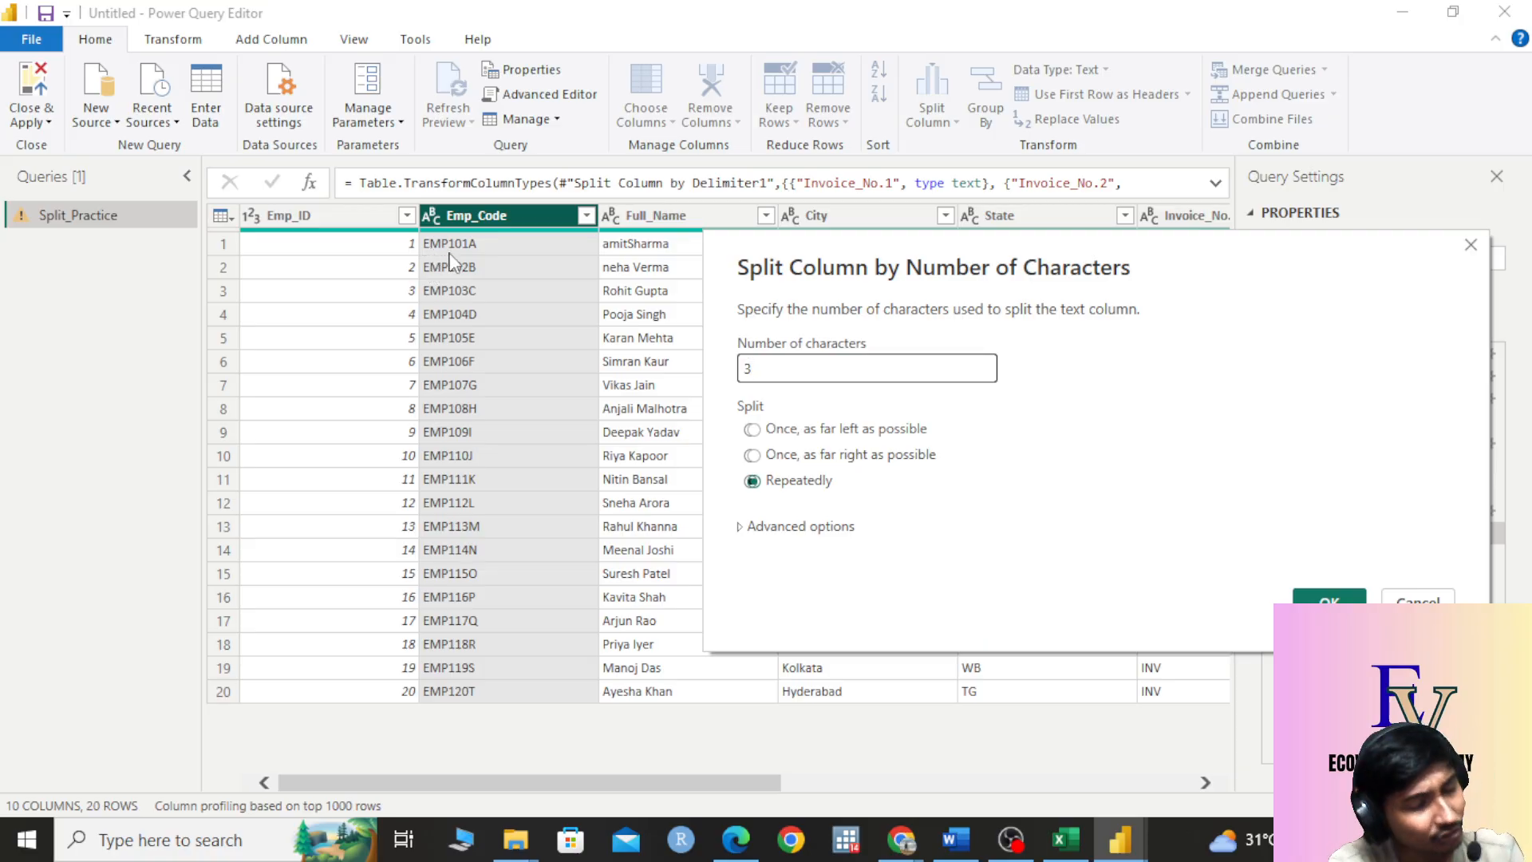
{"action": "left_click", "coordinate": [752, 431]}
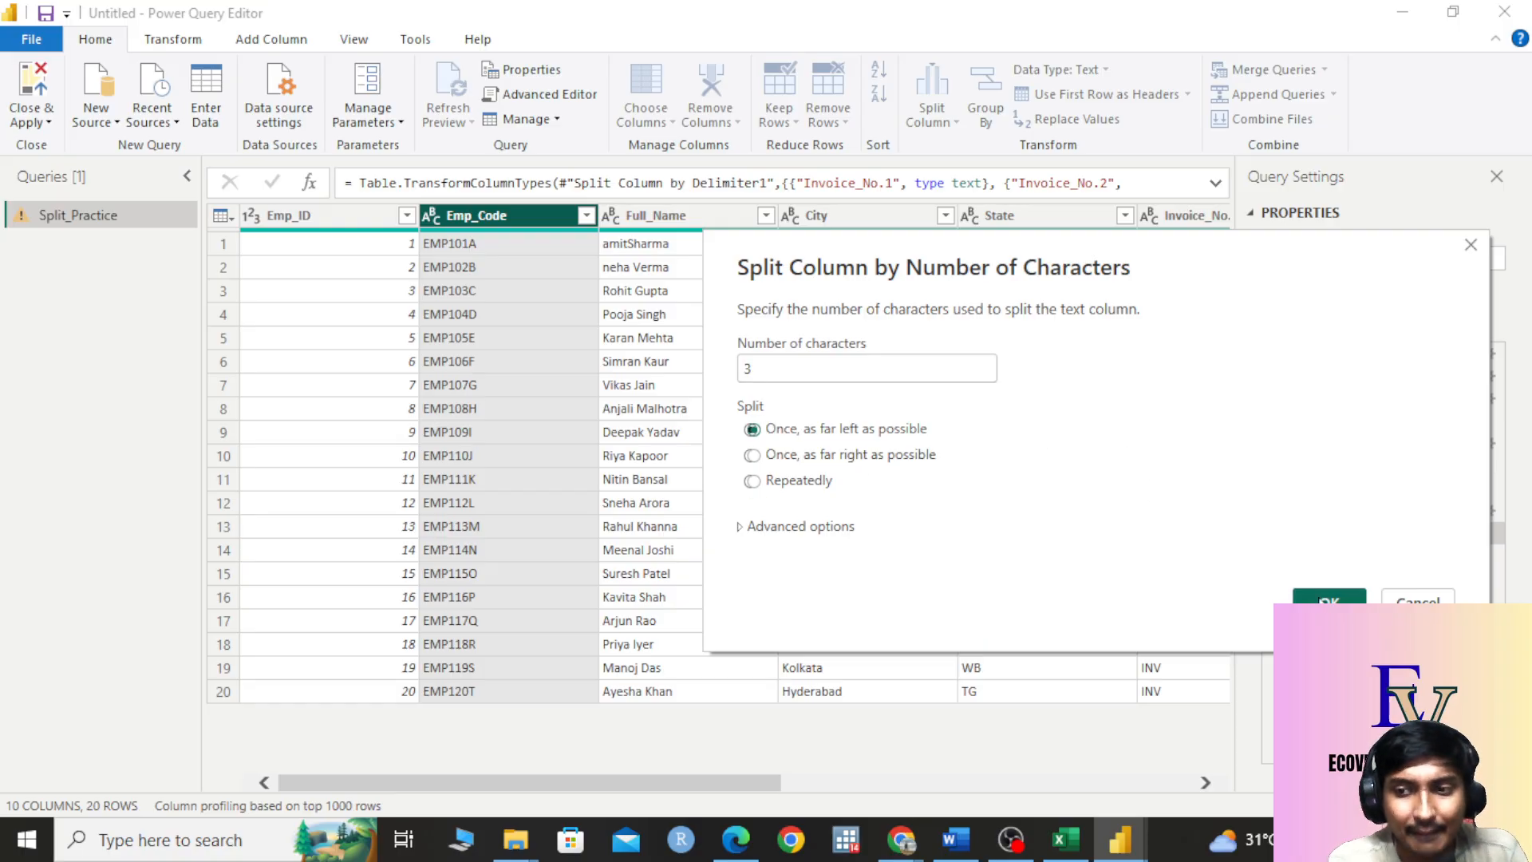
{"action": "left_click", "coordinate": [1328, 598]}
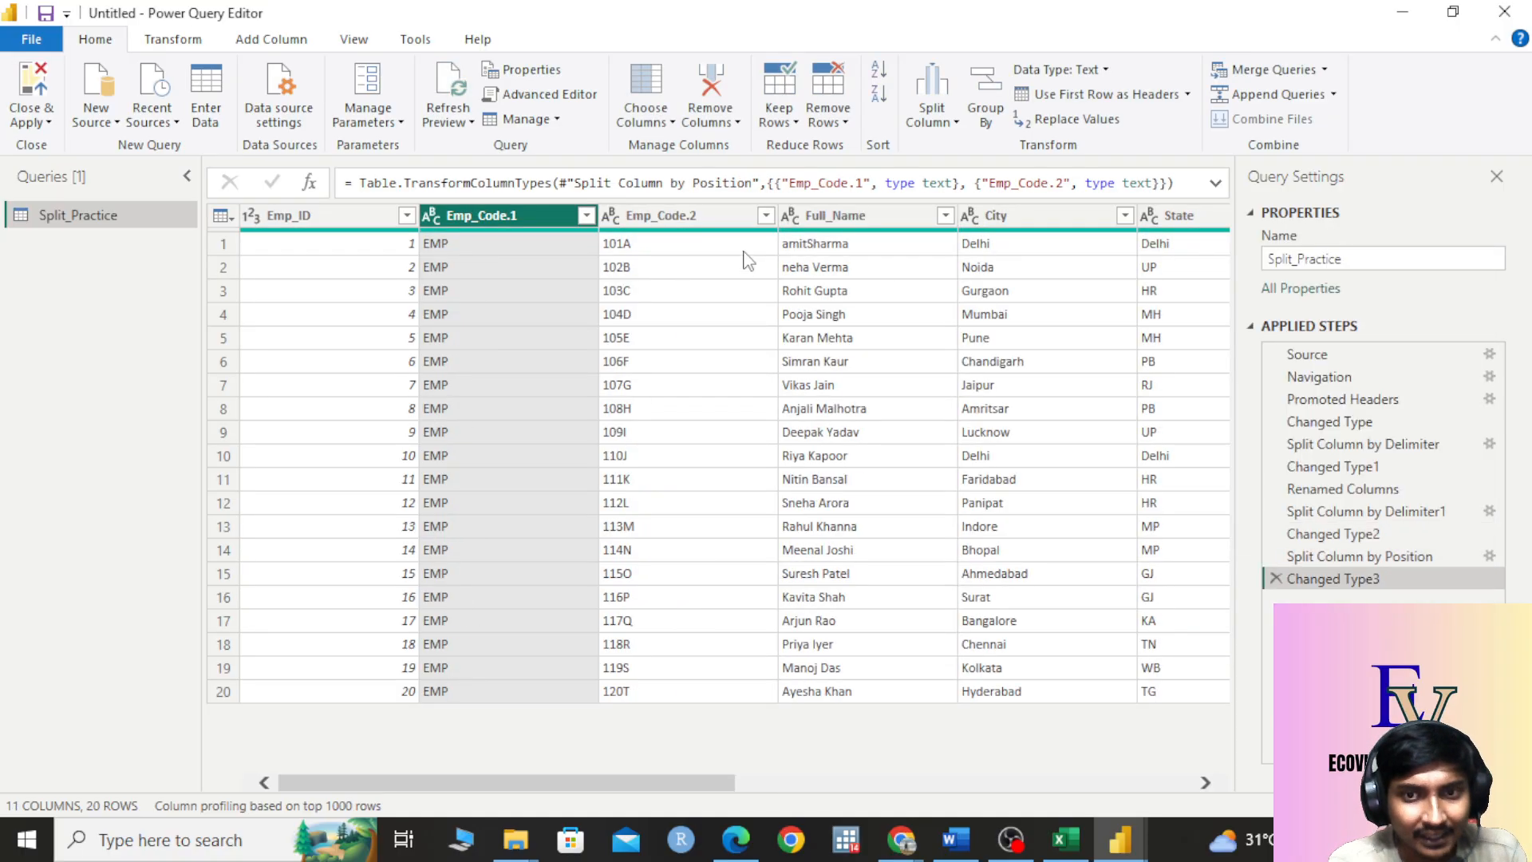
Step: Check the split Emp_Code values, then remove the position split and its type change from the applied steps
{"action": "left_click", "coordinate": [503, 244]}
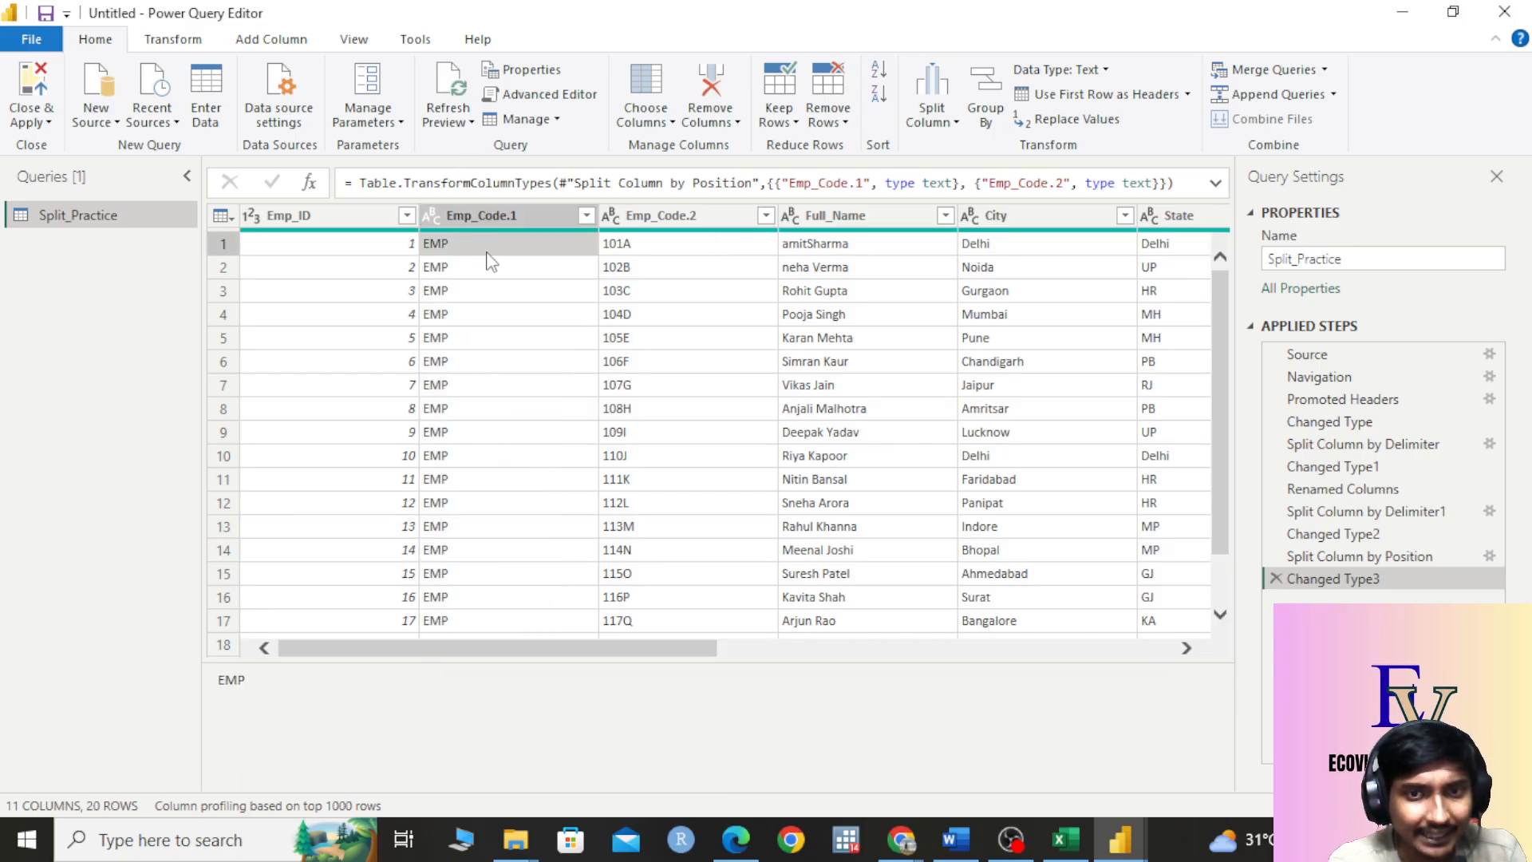
{"action": "left_click", "coordinate": [493, 267]}
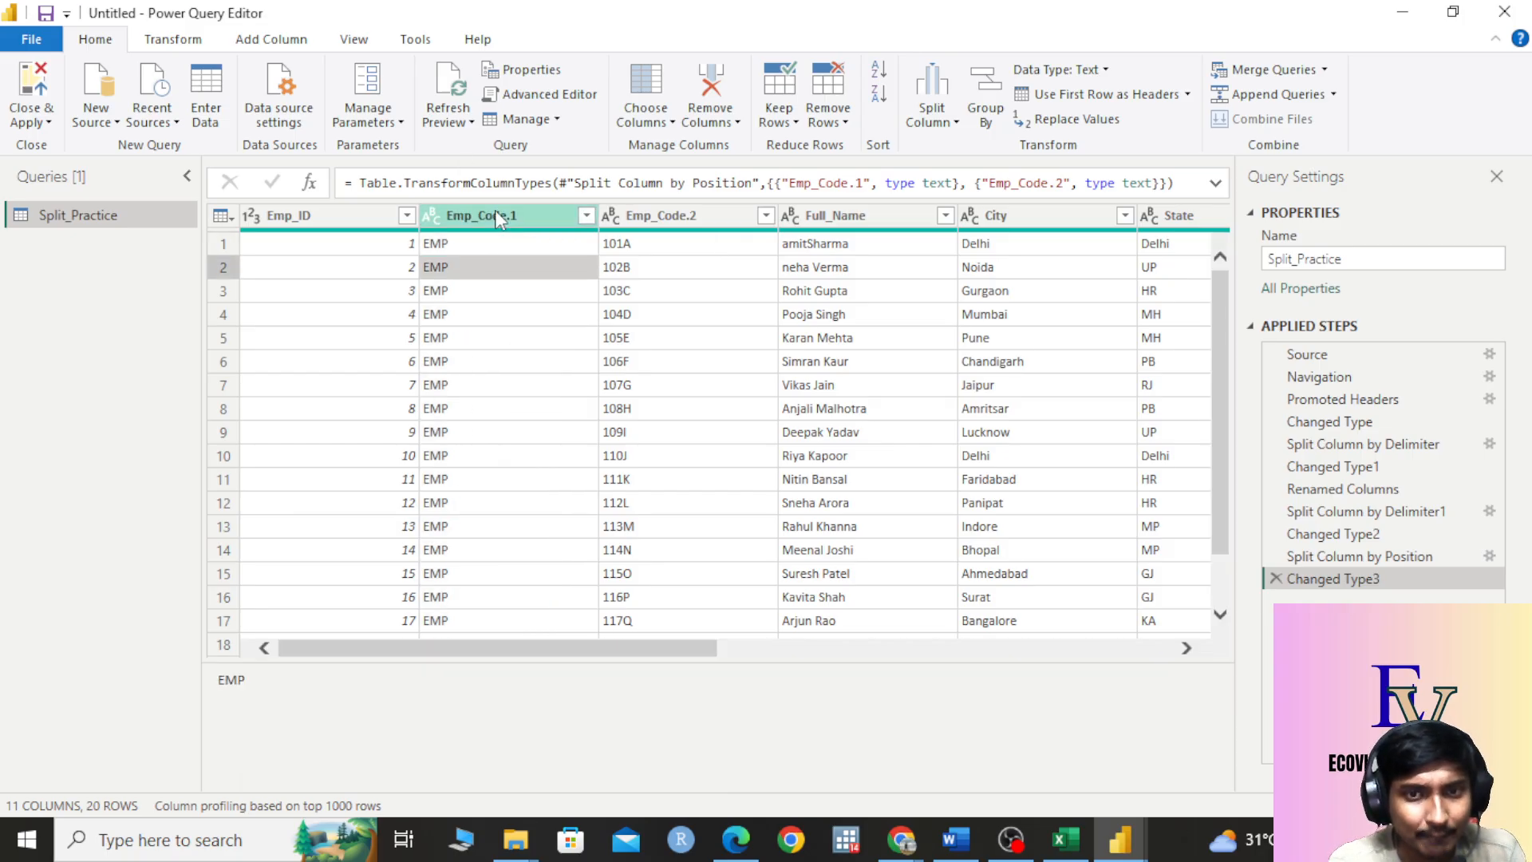
{"action": "left_click", "coordinate": [582, 639]}
{"action": "left_click", "coordinate": [662, 245]}
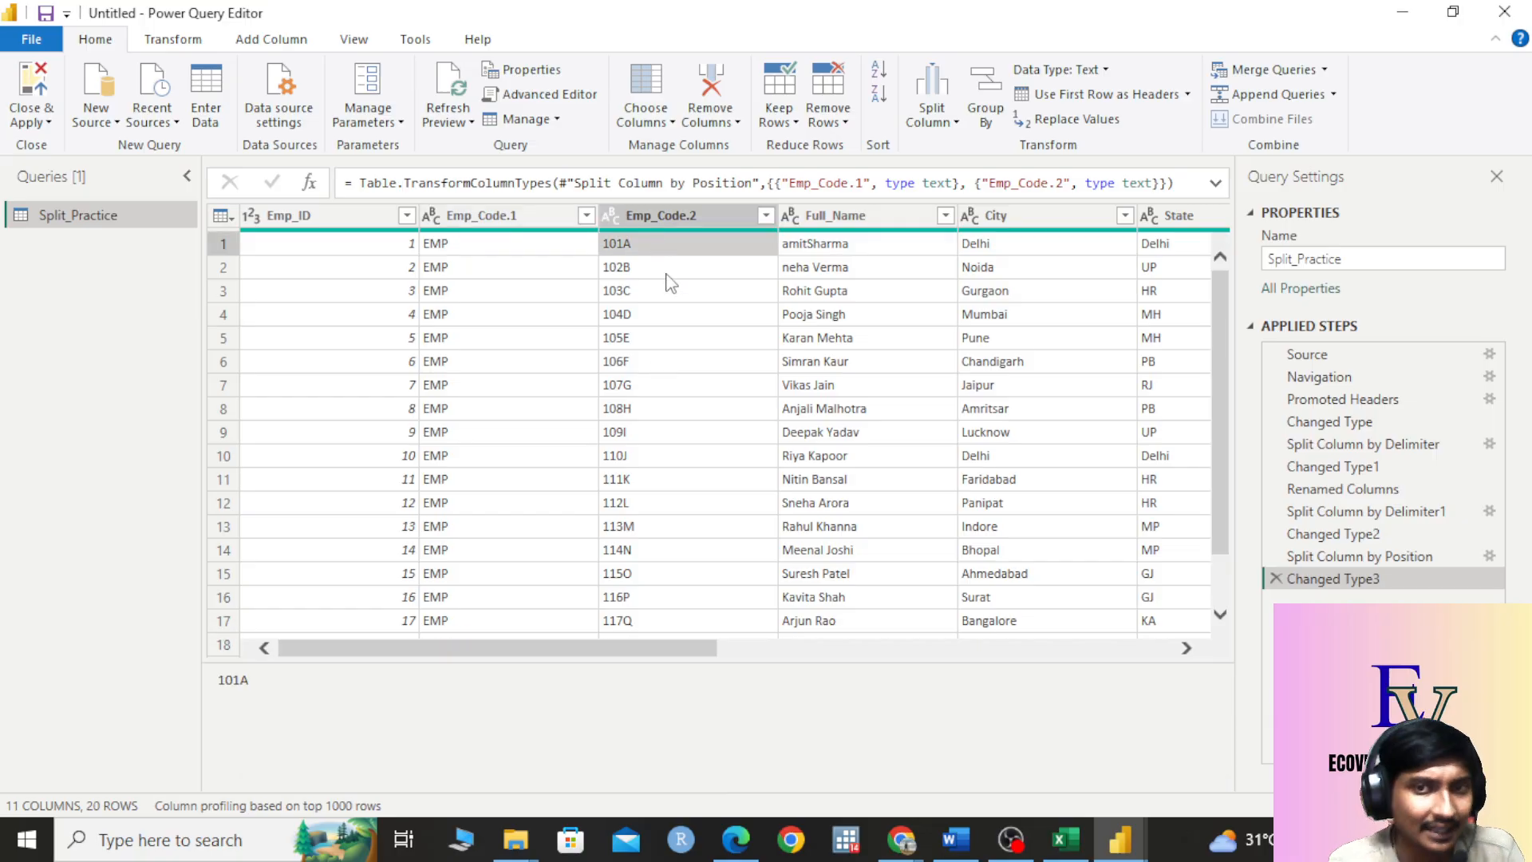
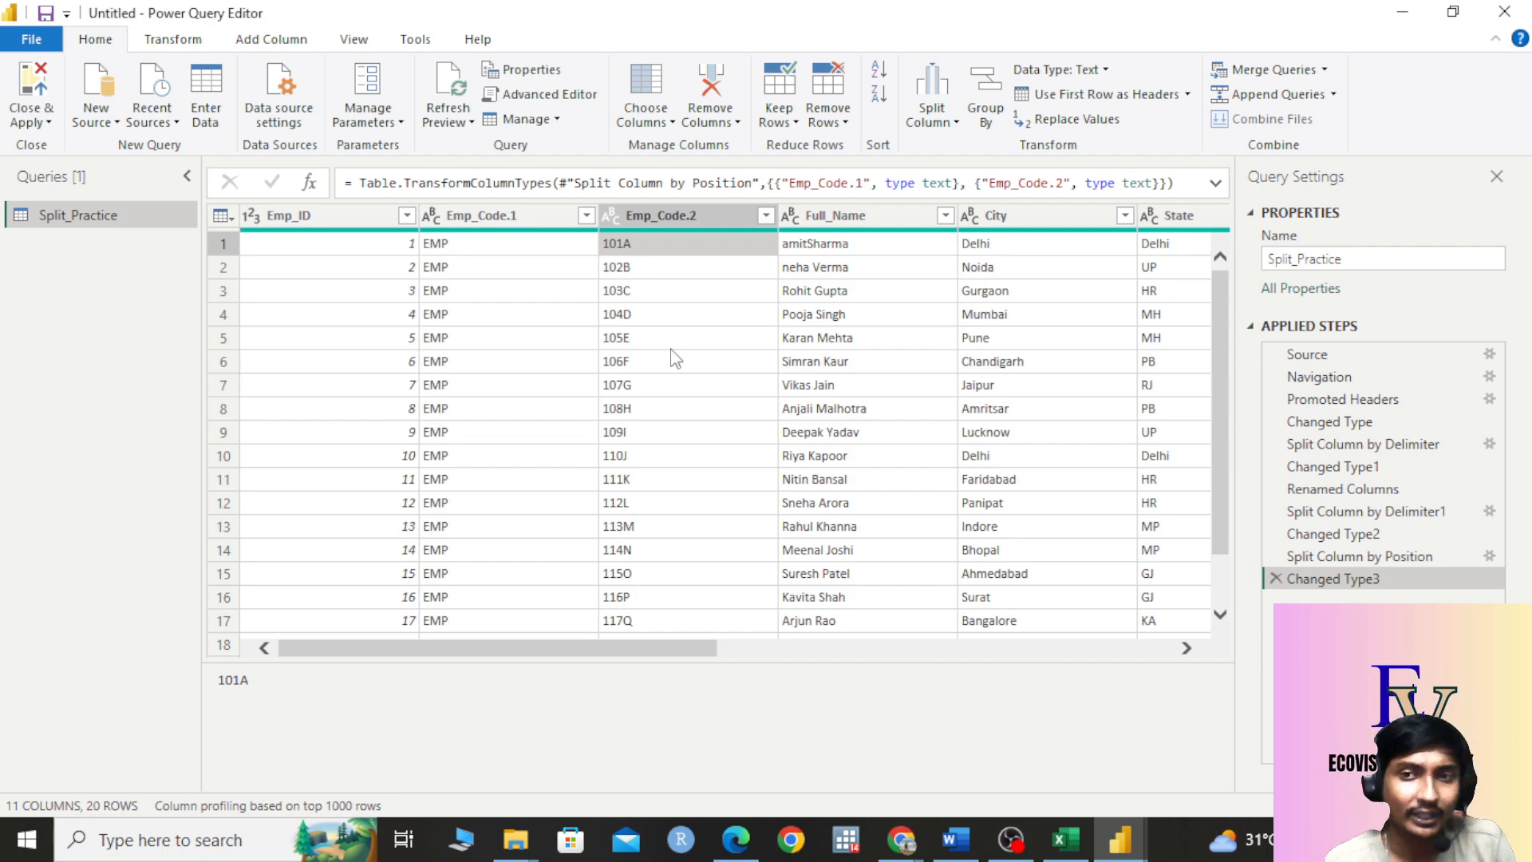
{"action": "left_click", "coordinate": [1275, 579]}
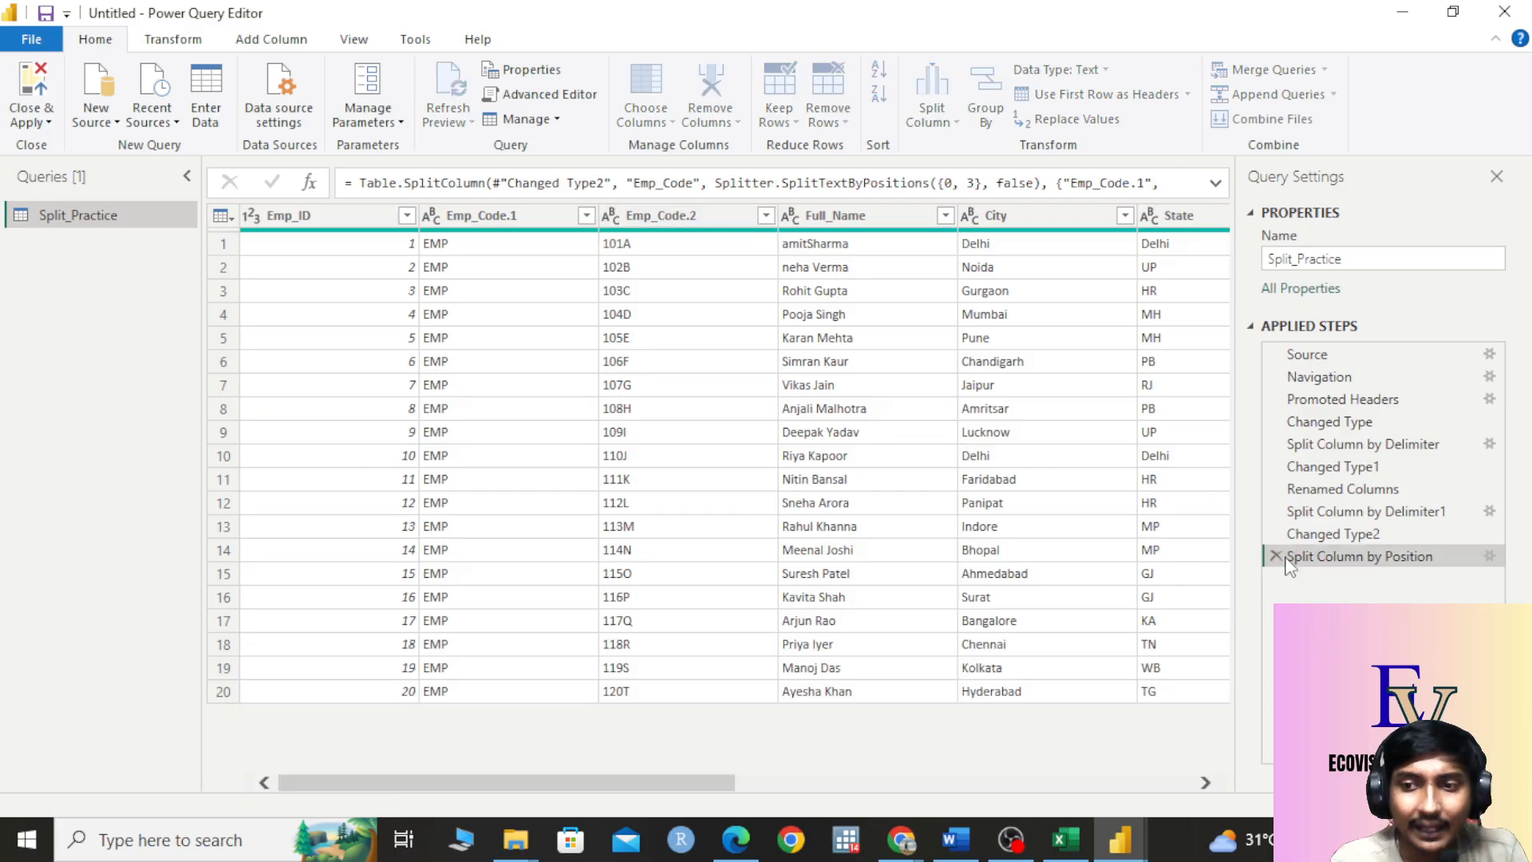
{"action": "left_click", "coordinate": [1275, 556]}
Step: Split the Emp_Code column by 3 characters, once as far left as possible, and remove the split and its type change from the applied steps
{"action": "left_click", "coordinate": [473, 221]}
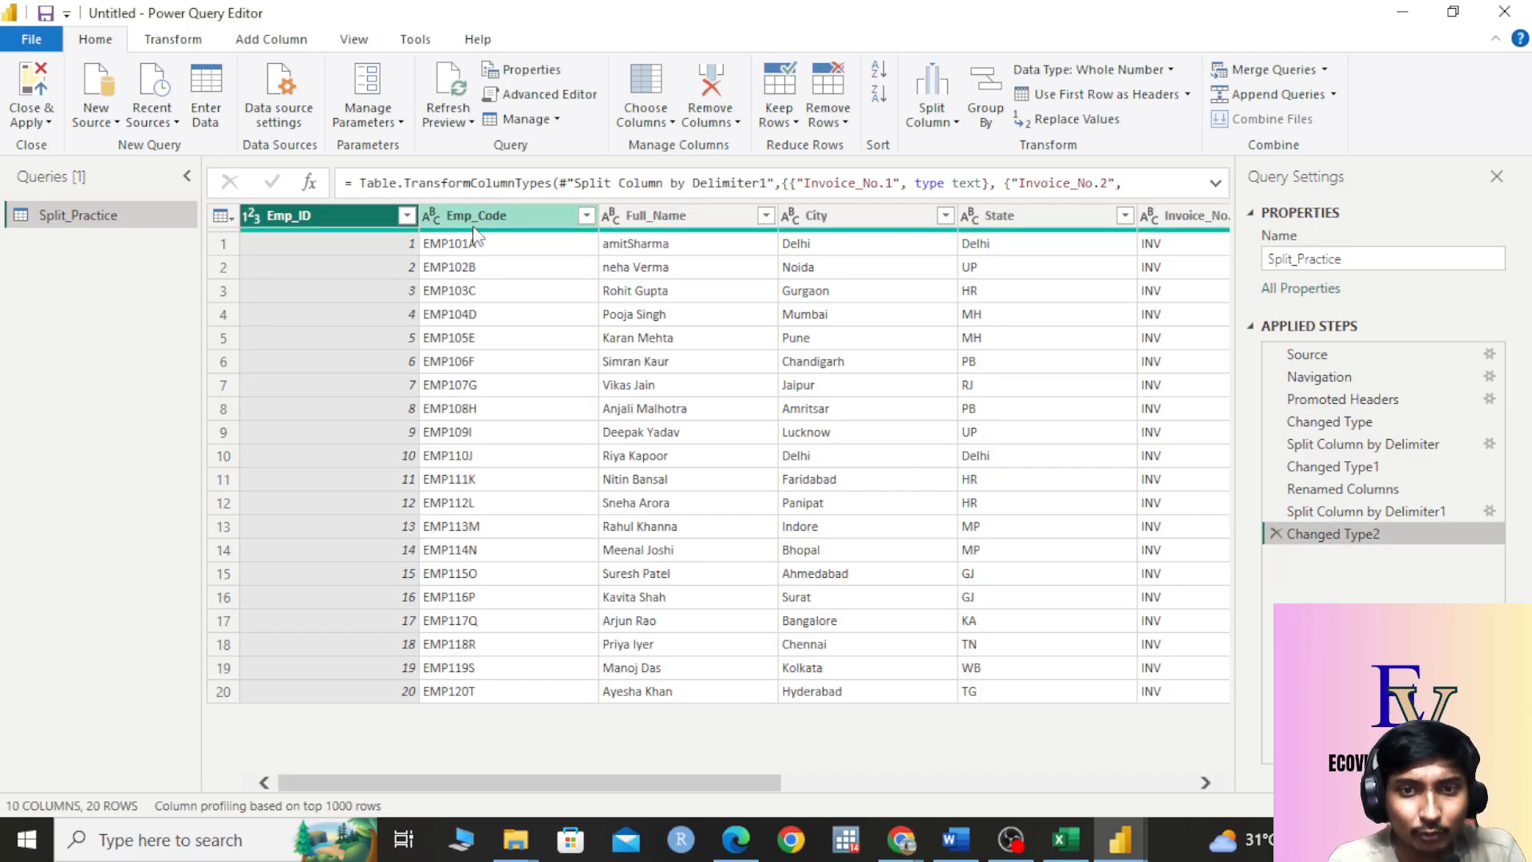
{"action": "left_click", "coordinate": [323, 208]}
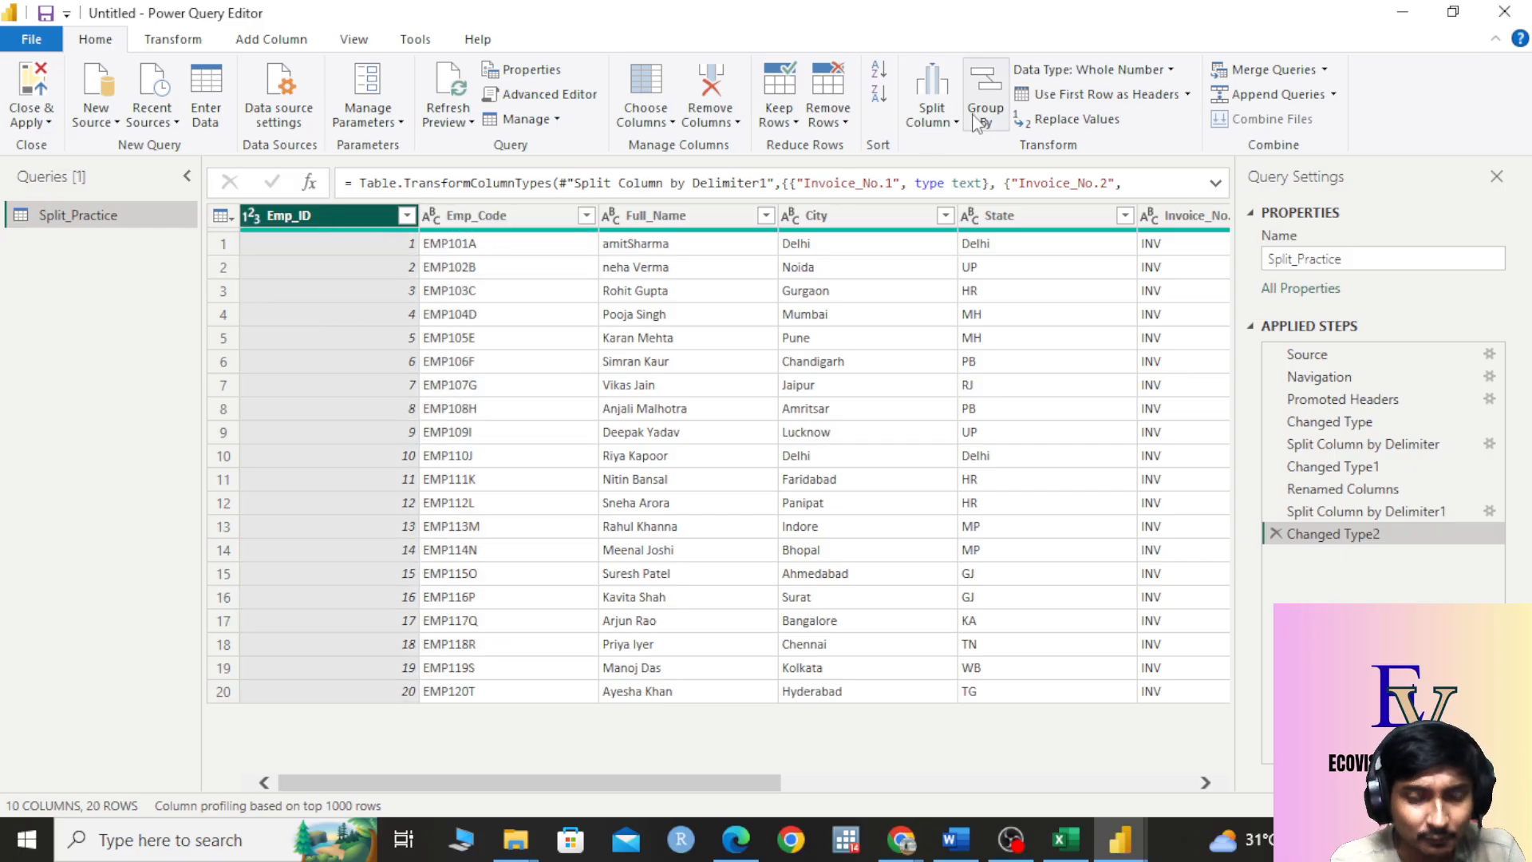
{"action": "left_click", "coordinate": [511, 215]}
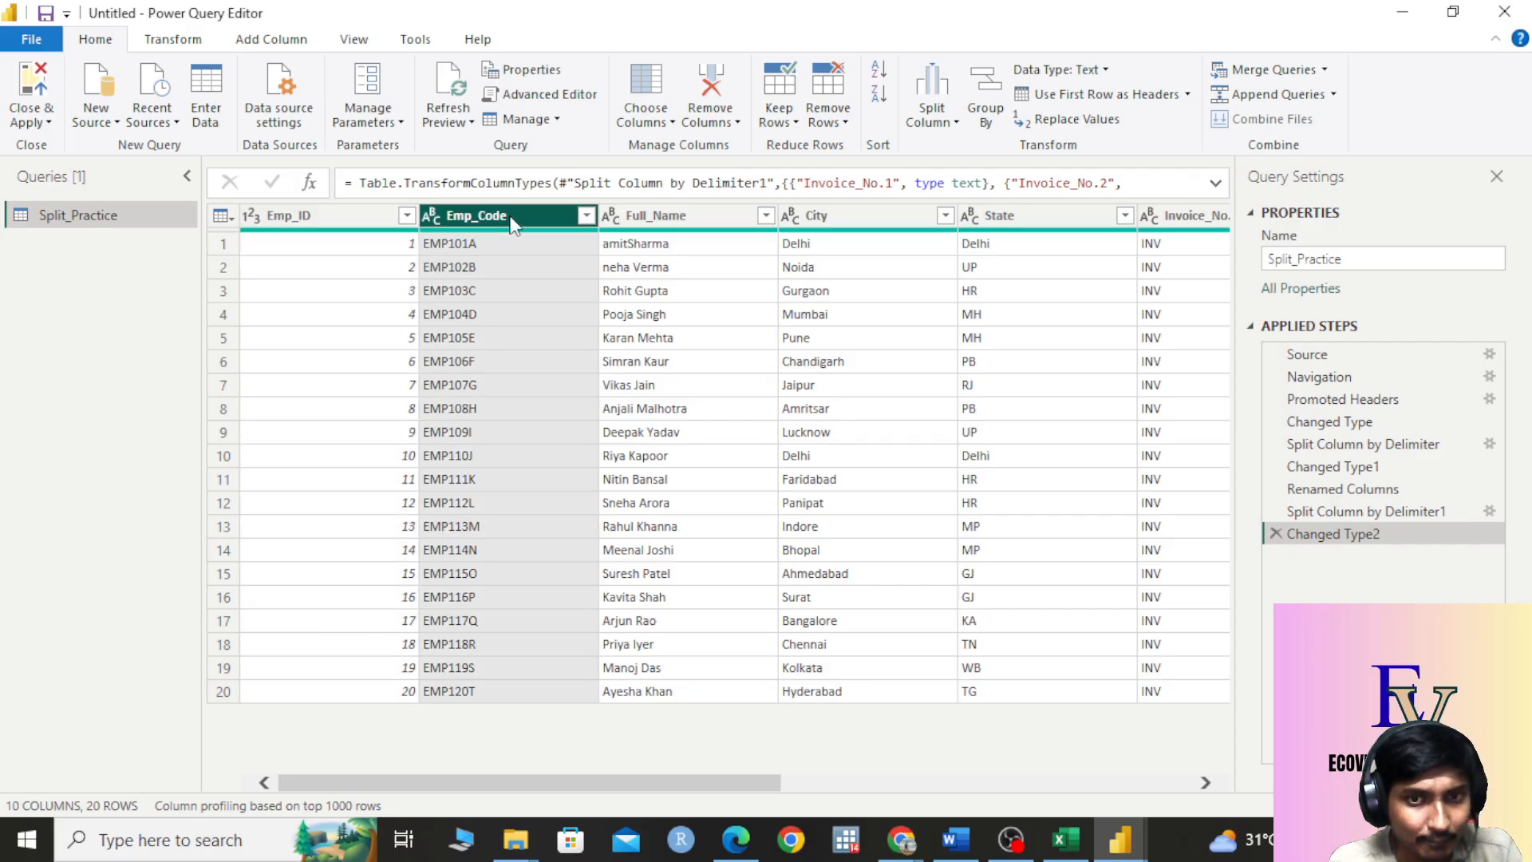
{"action": "left_click", "coordinate": [928, 119]}
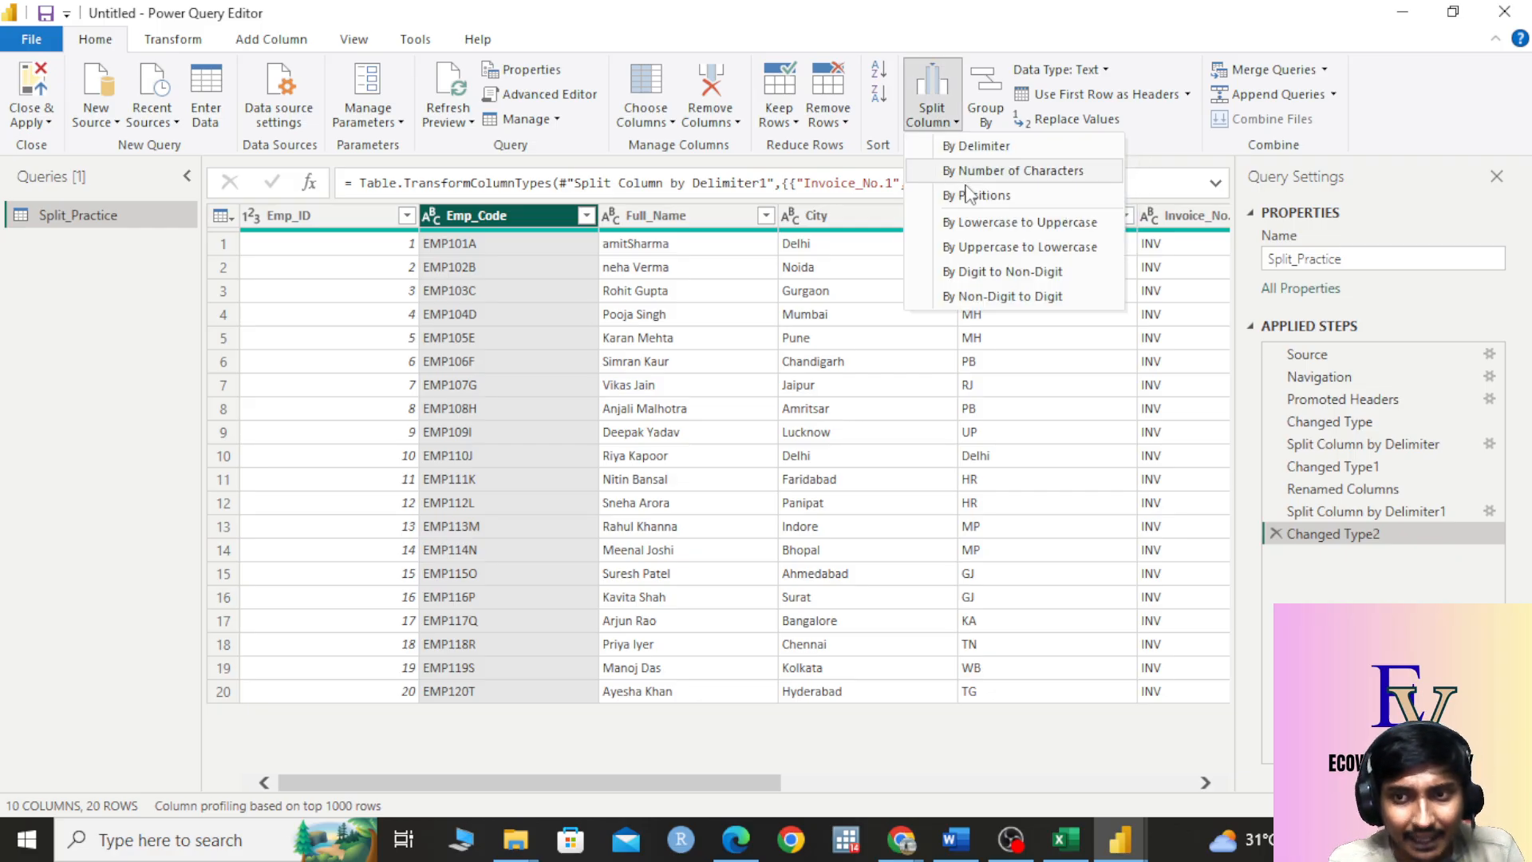
{"action": "left_click", "coordinate": [1021, 171]}
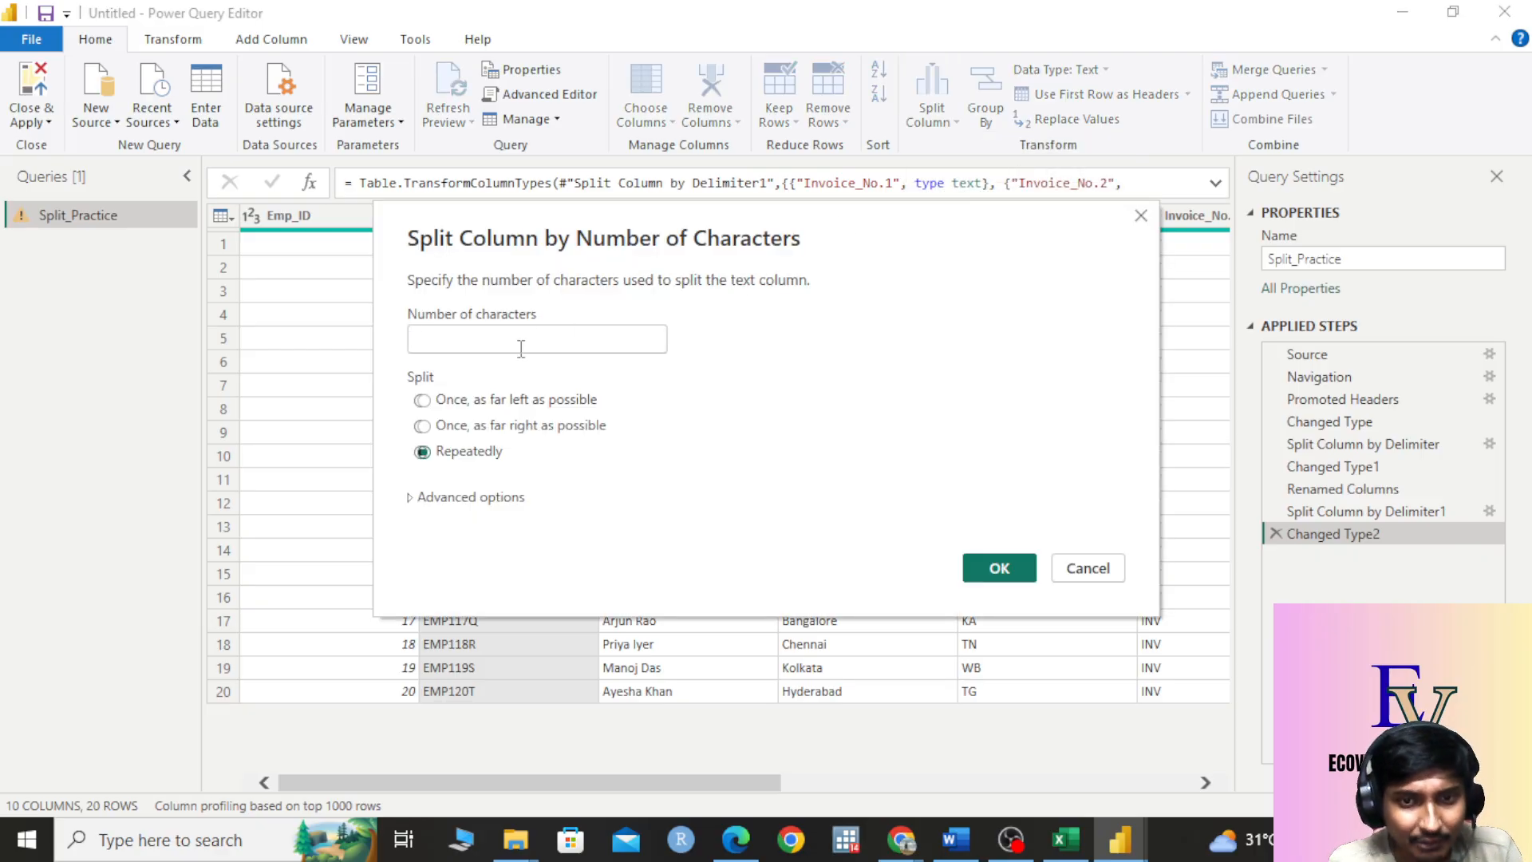
{"action": "type", "text": "3"}
{"action": "left_click_drag", "start_coordinate": [566, 233], "coordinate": [937, 297]}
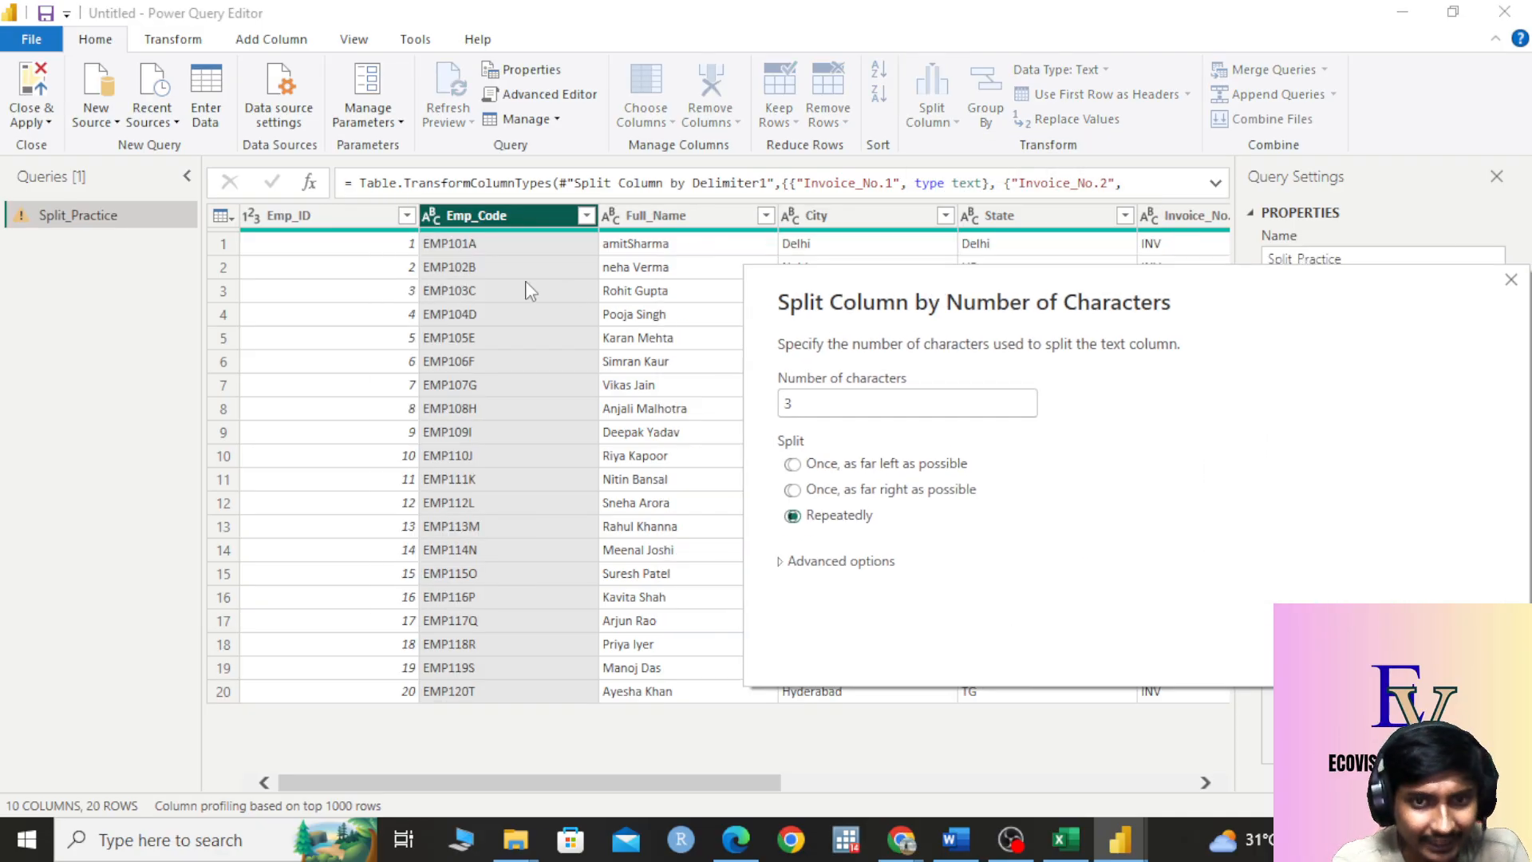
{"action": "left_click", "coordinate": [848, 471]}
{"action": "key", "text": "Return"}
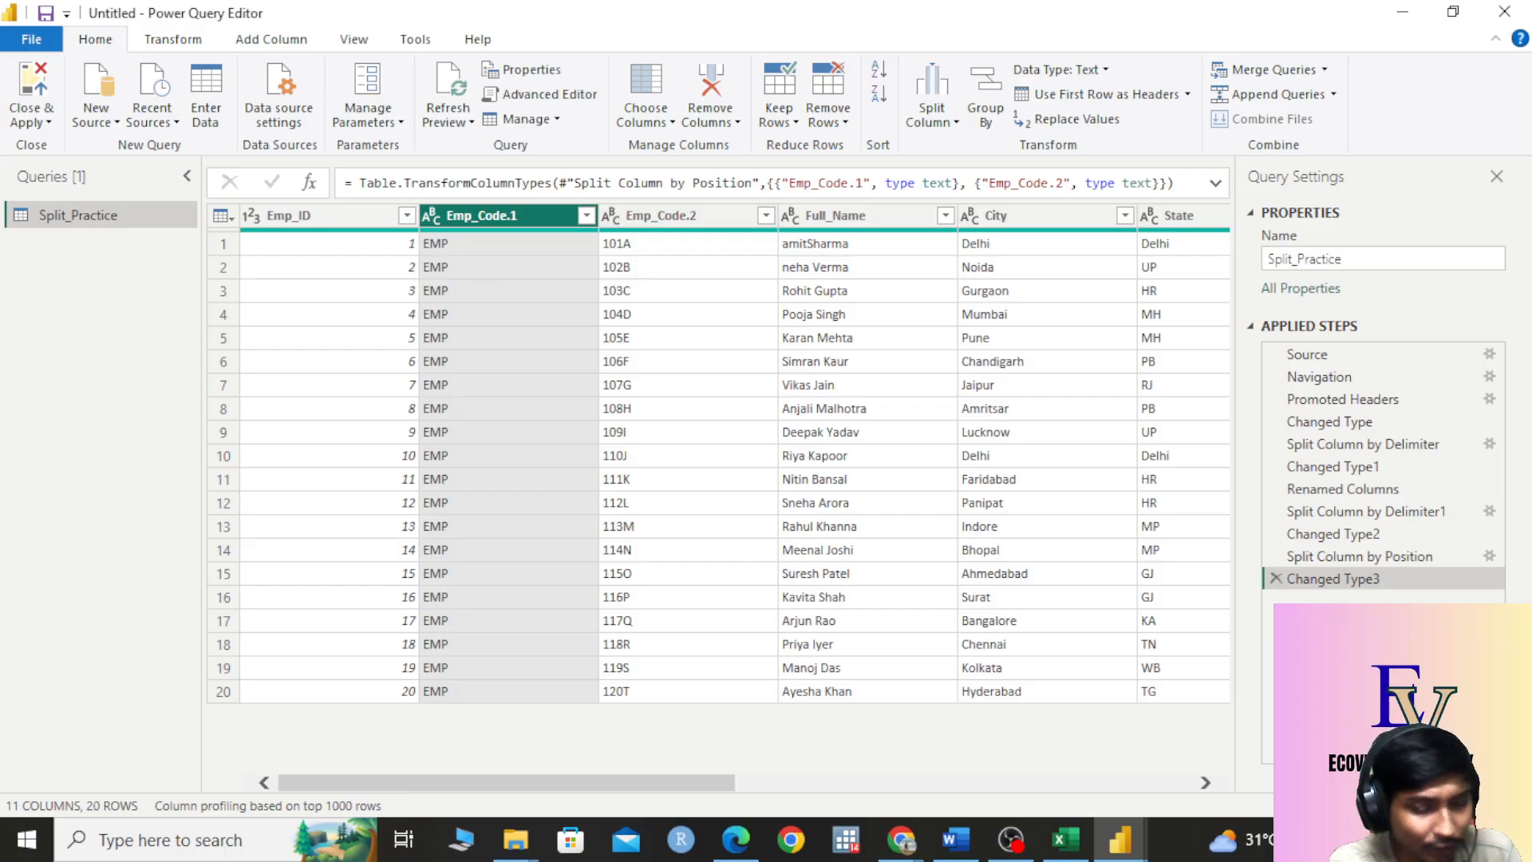
{"action": "left_click", "coordinate": [1274, 579]}
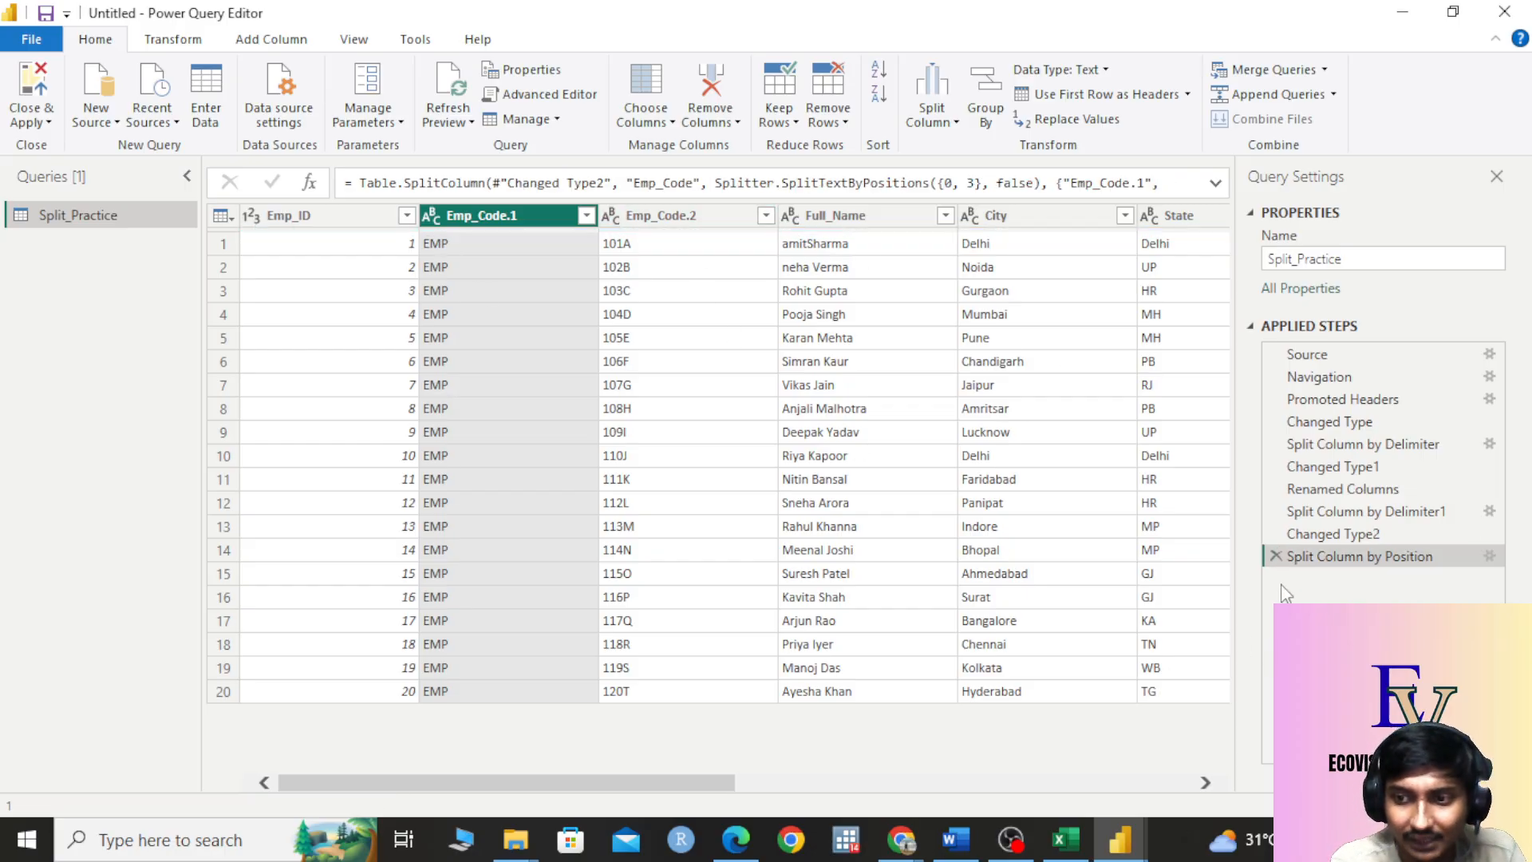
{"action": "left_click", "coordinate": [1274, 556]}
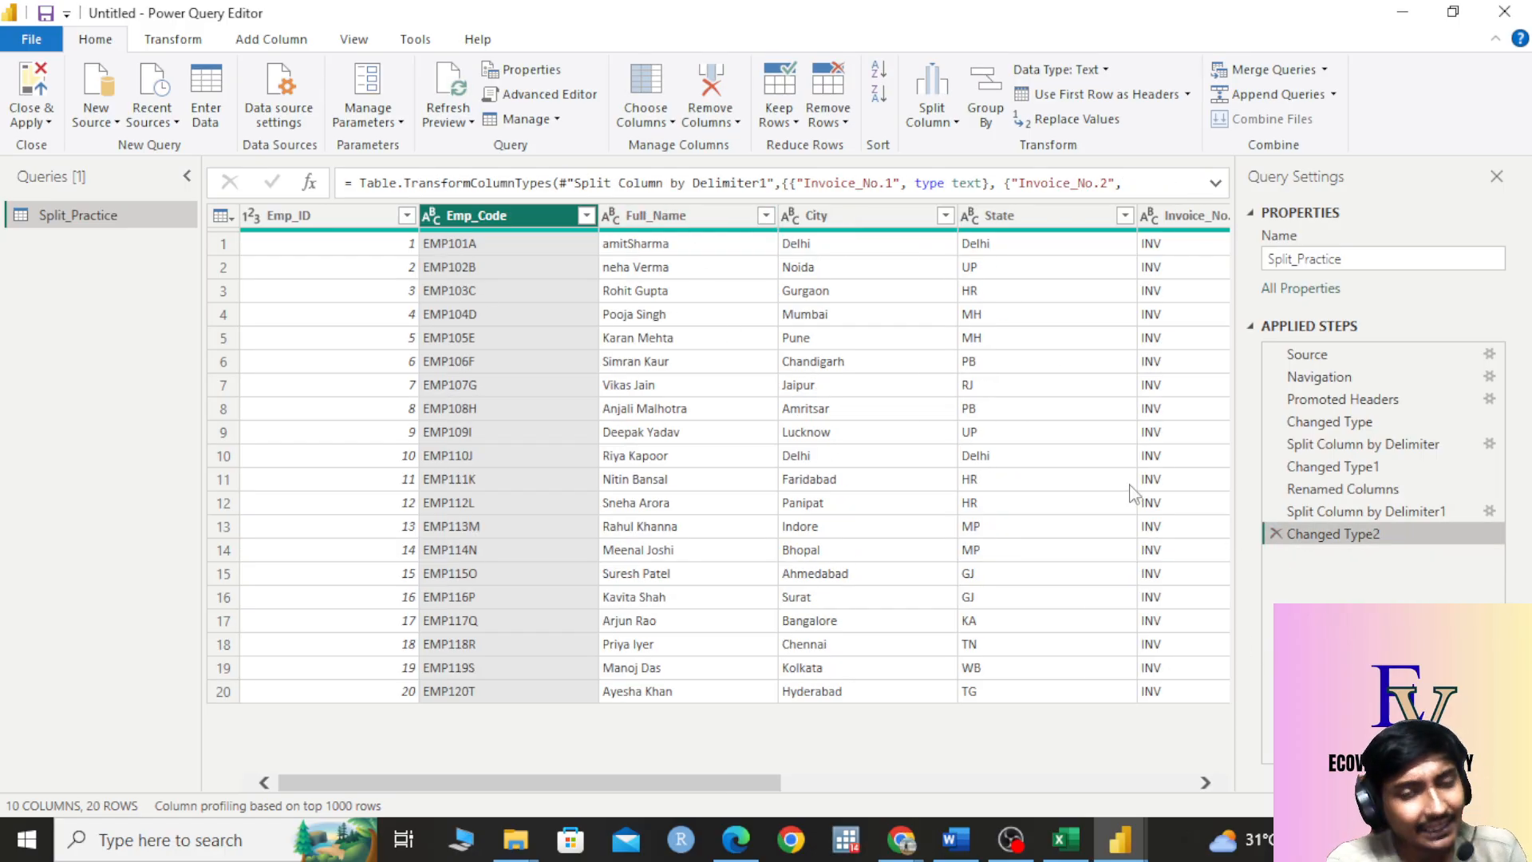
Step: Split the Emp_Code column by positions 0,3, and delete the positions split and its type change from the applied steps
{"action": "left_click", "coordinate": [949, 121]}
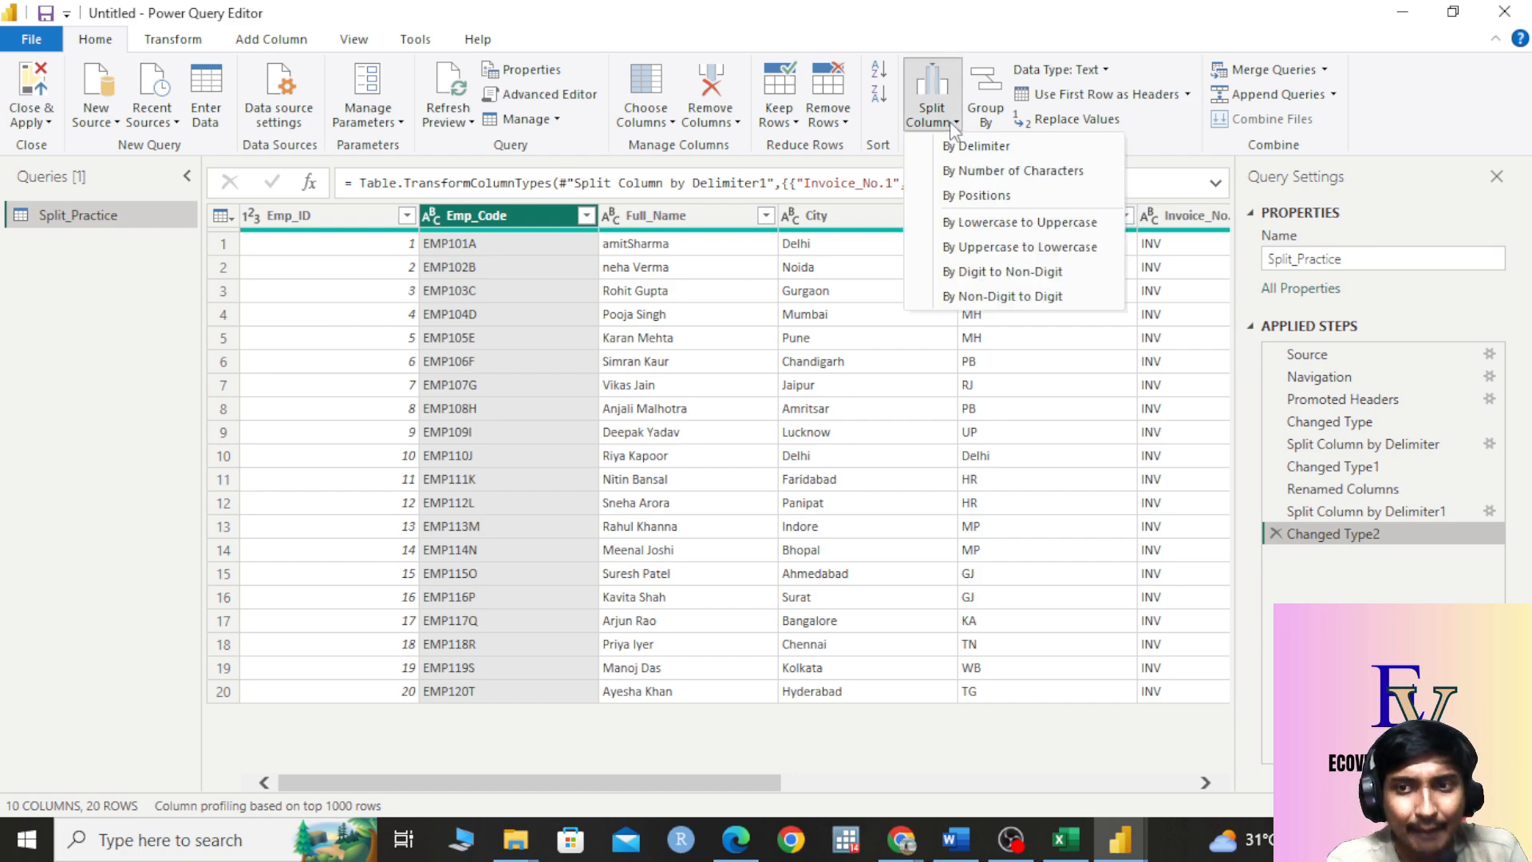
{"action": "left_click", "coordinate": [977, 199]}
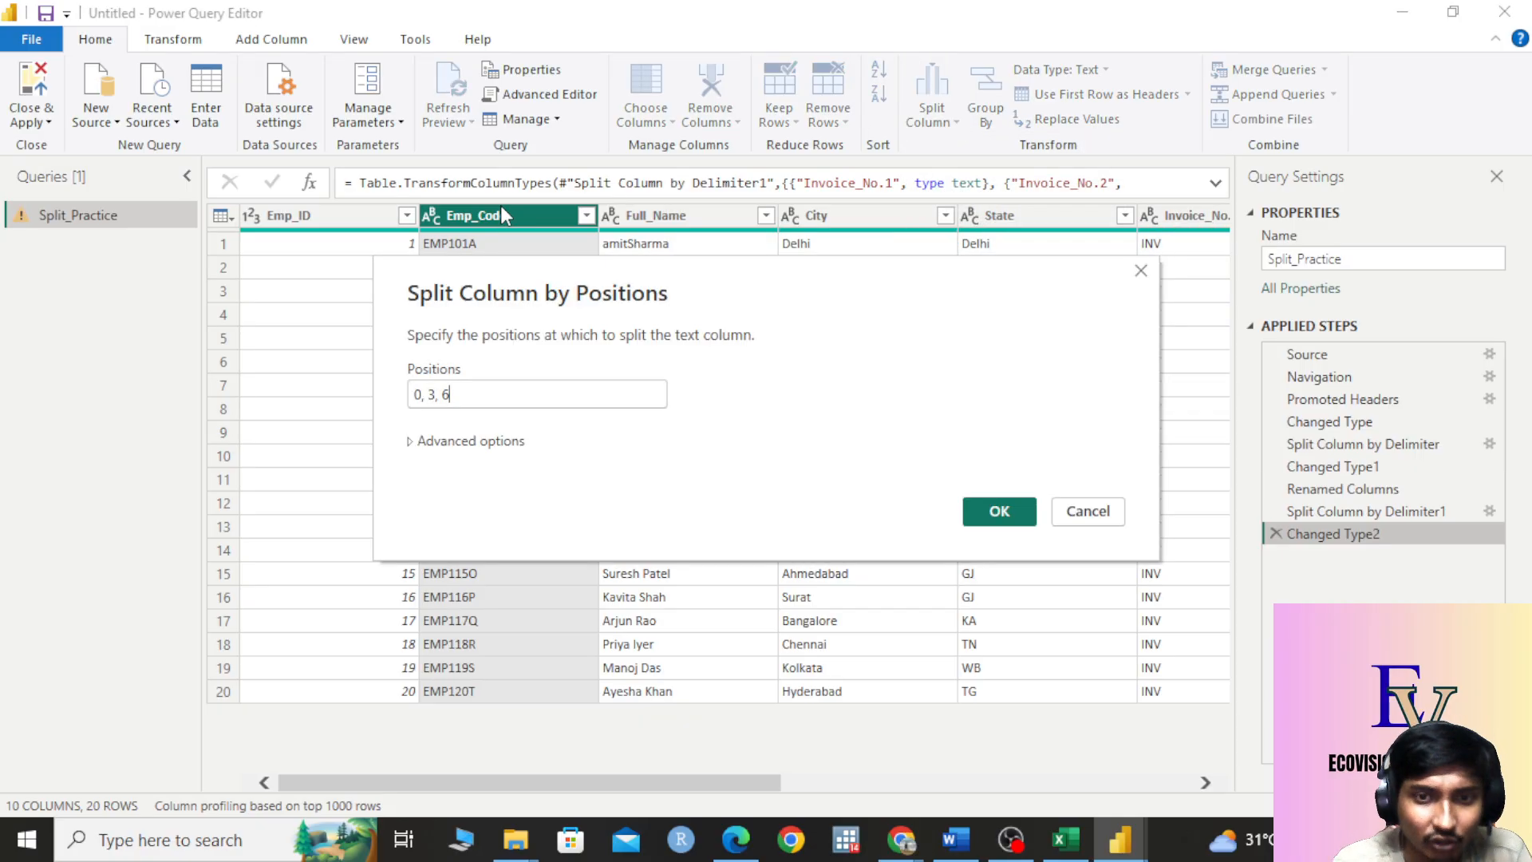
{"action": "left_click_drag", "start_coordinate": [580, 310], "coordinate": [990, 158]}
{"action": "left_click_drag", "start_coordinate": [923, 237], "coordinate": [727, 247]}
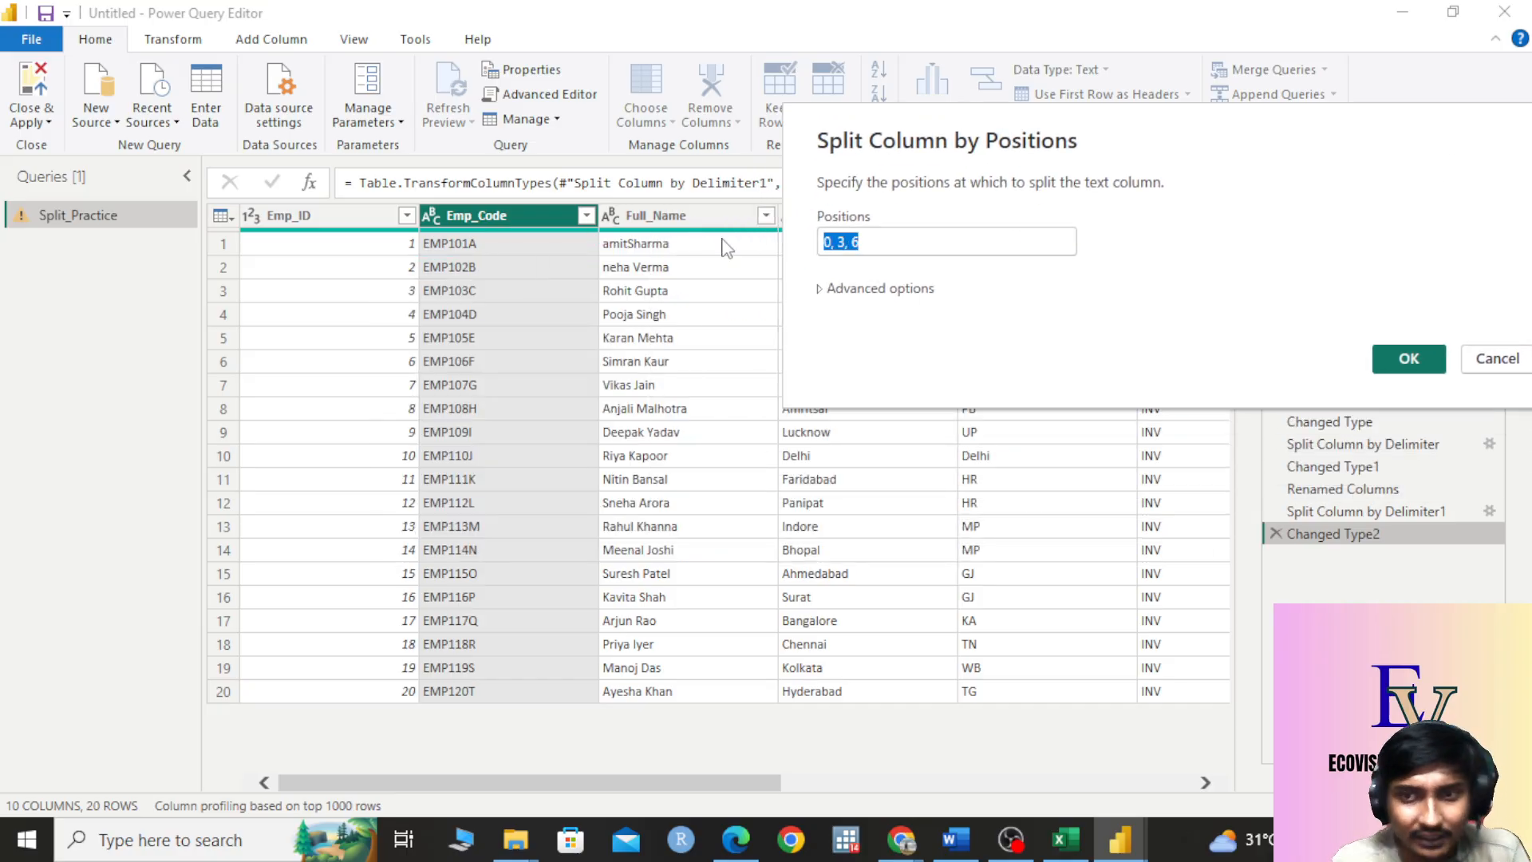
{"action": "key", "text": "BackSpace"}
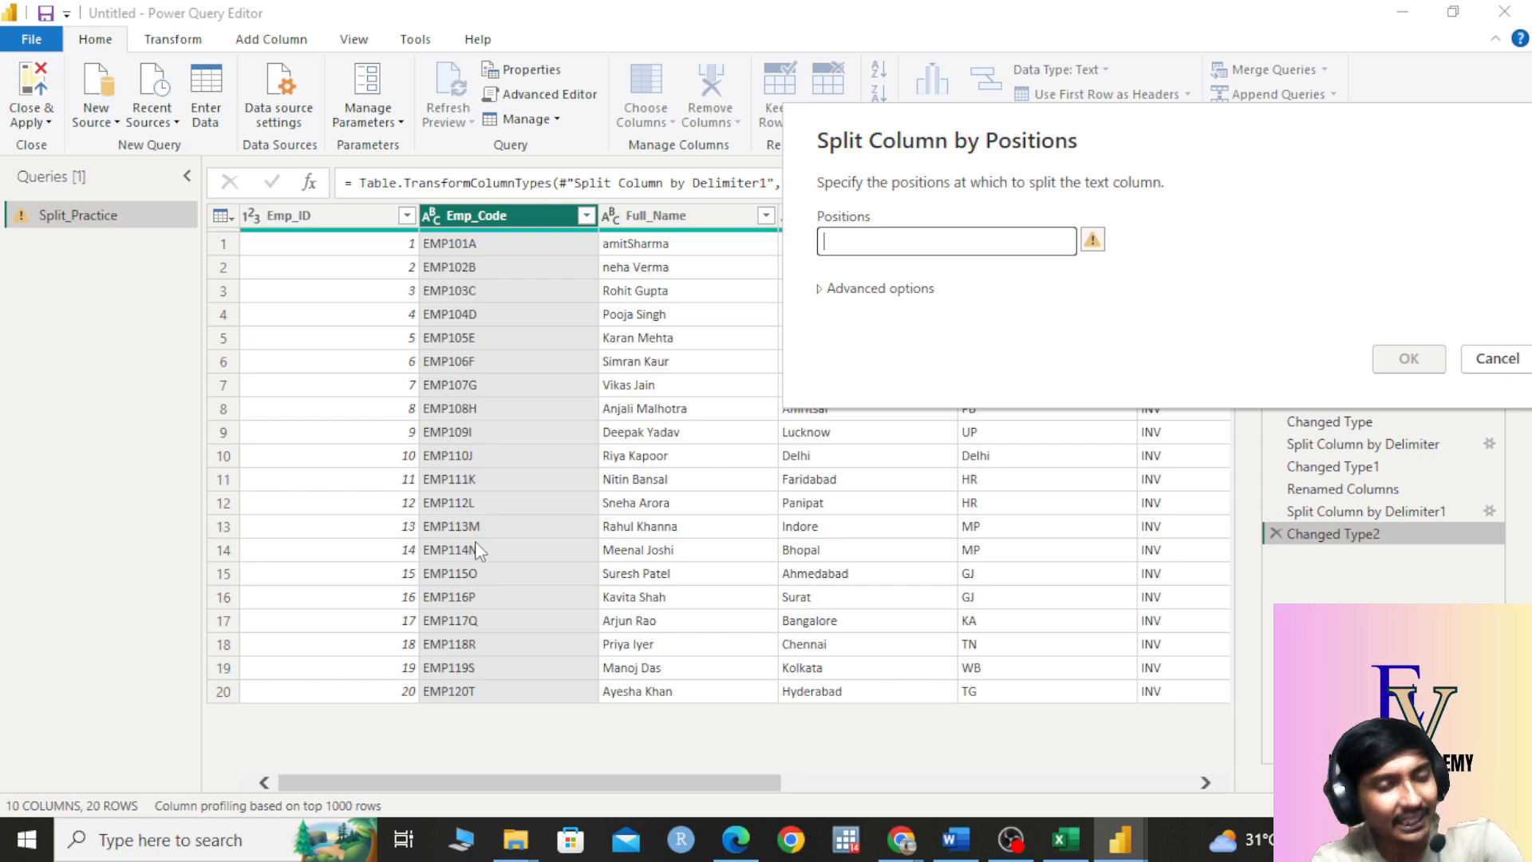
{"action": "type", "text": "0"}
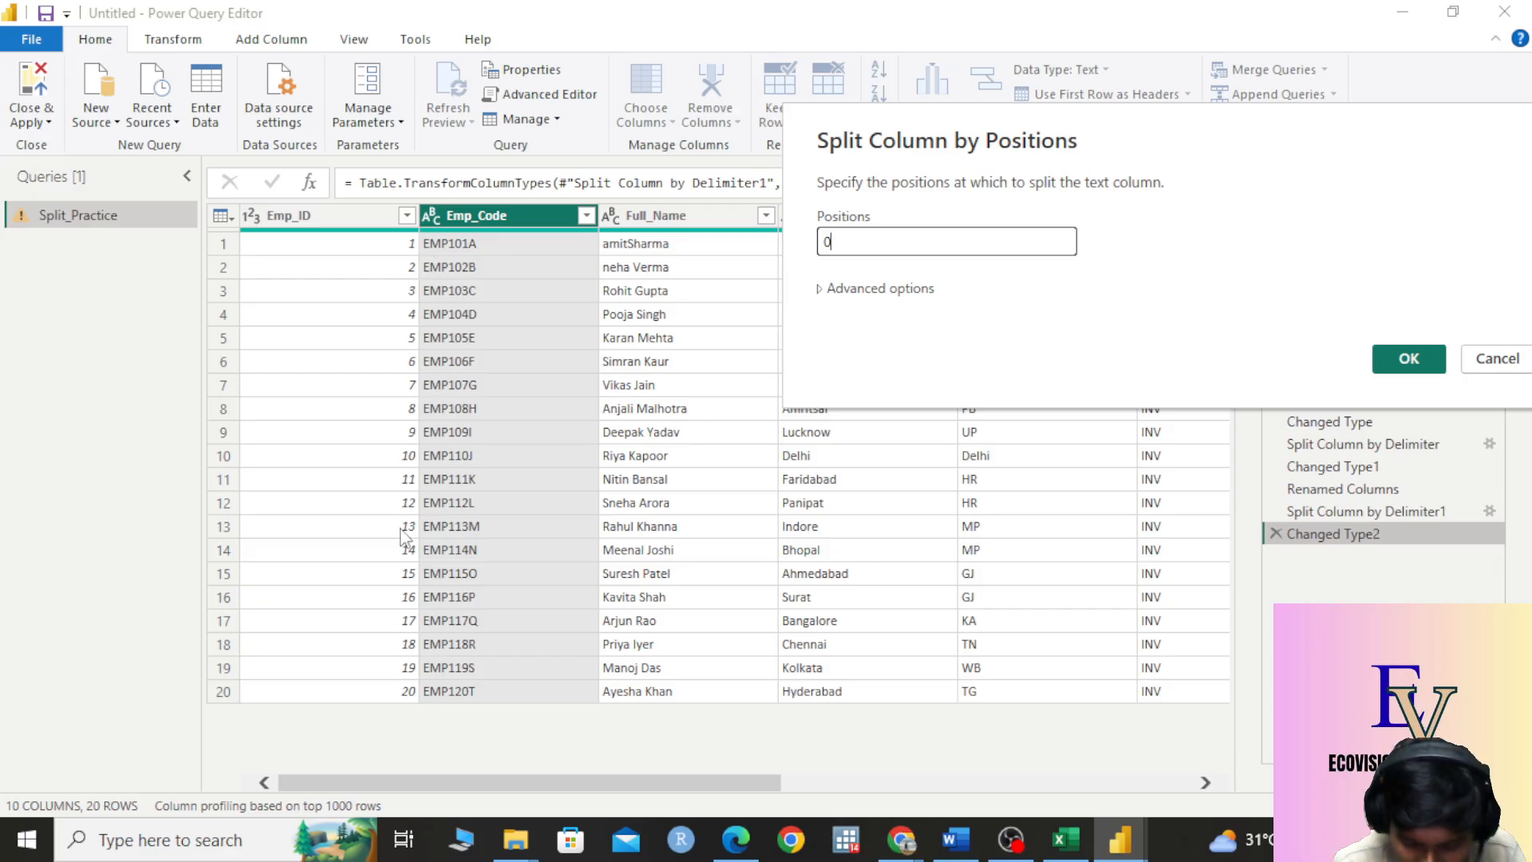
{"action": "type", "text": ","}
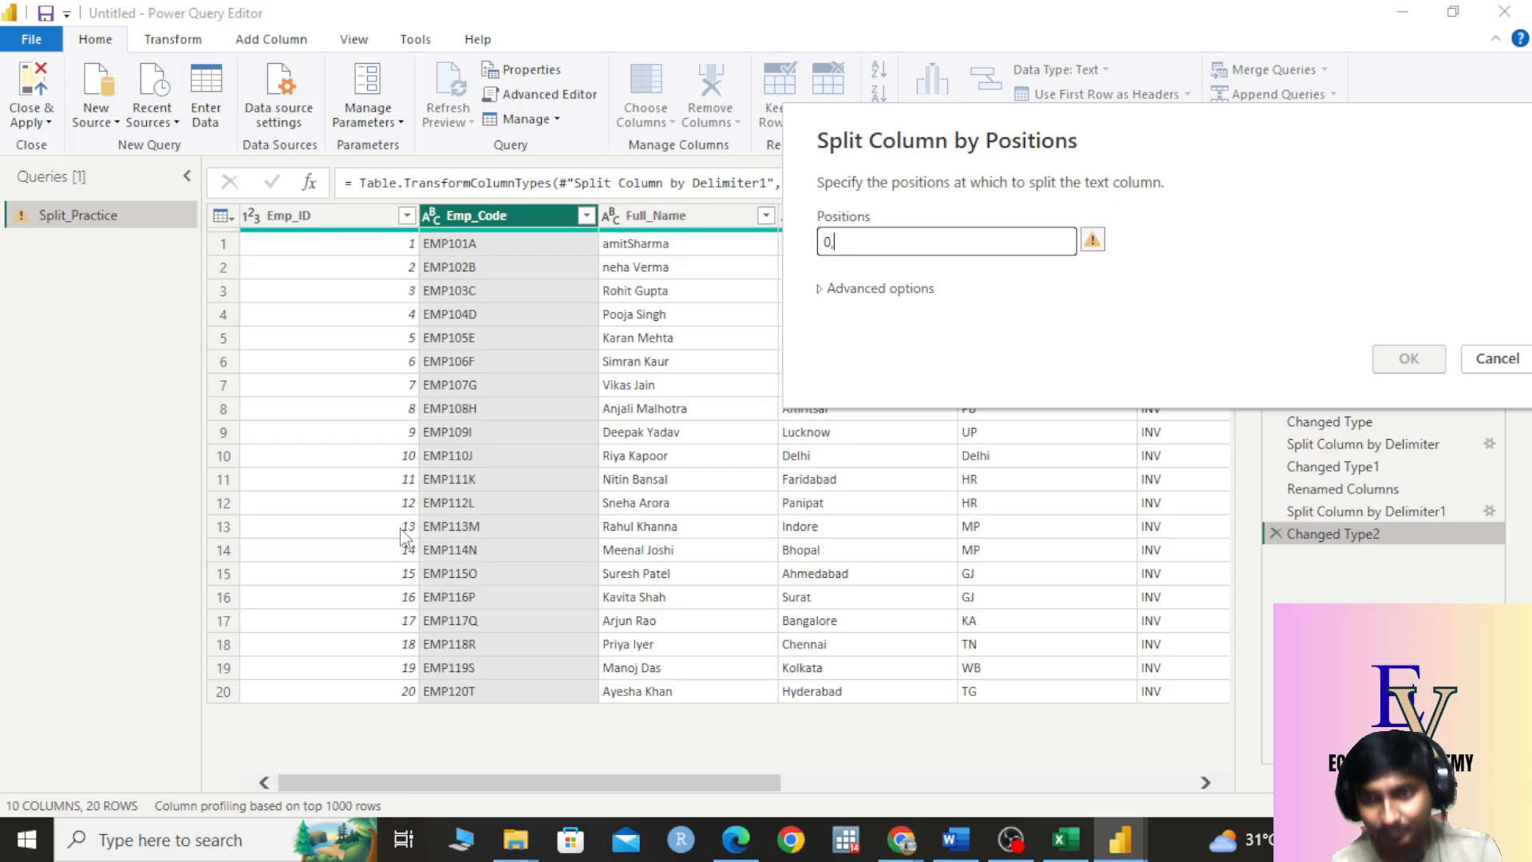
{"action": "type", "text": "3"}
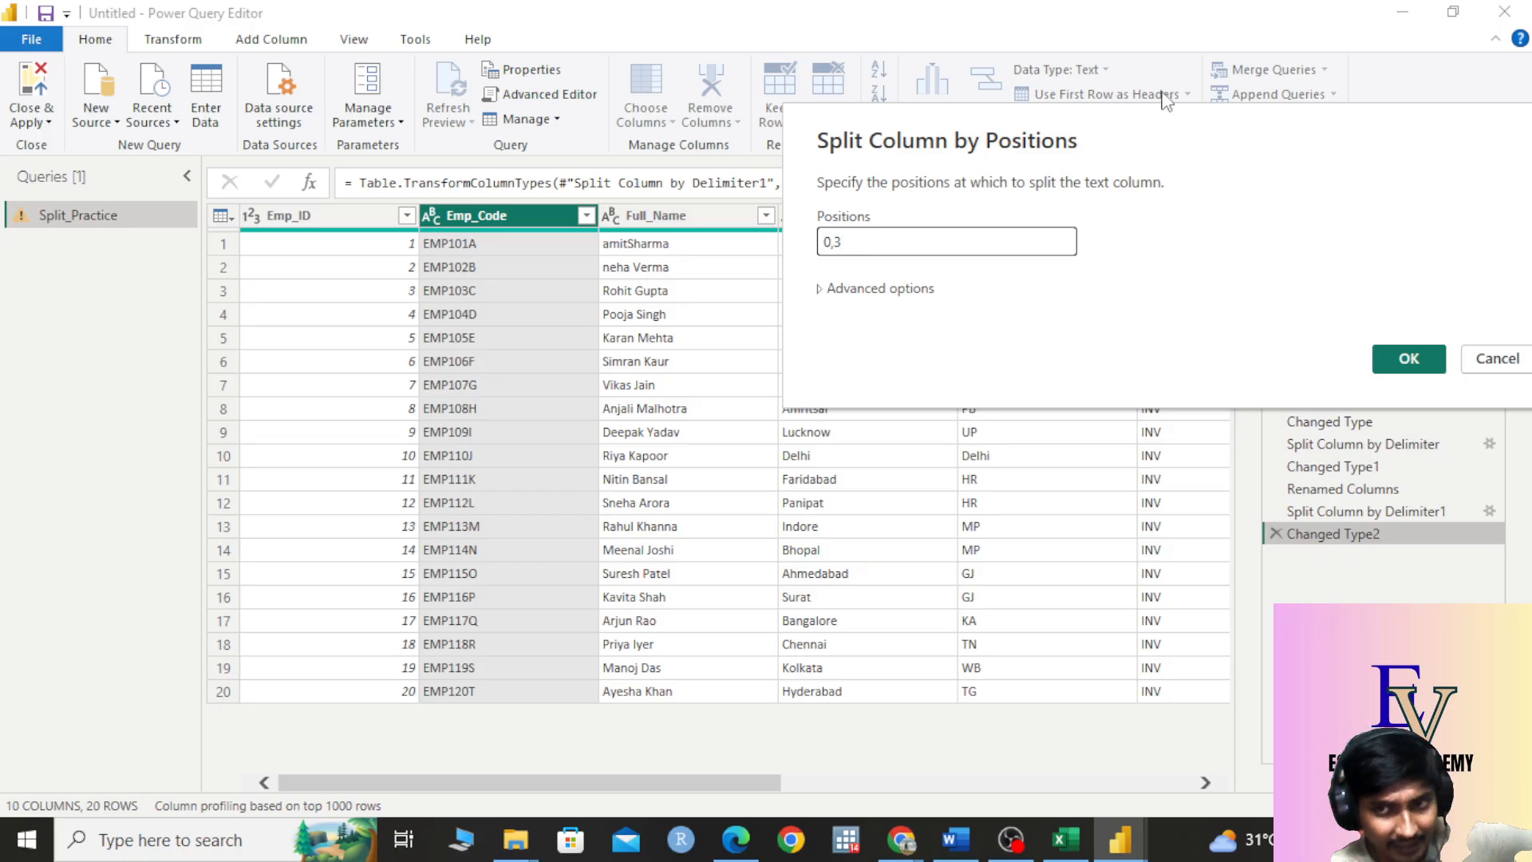
{"action": "left_click_drag", "start_coordinate": [1159, 129], "coordinate": [1121, 70]}
{"action": "left_click", "coordinate": [1366, 302]}
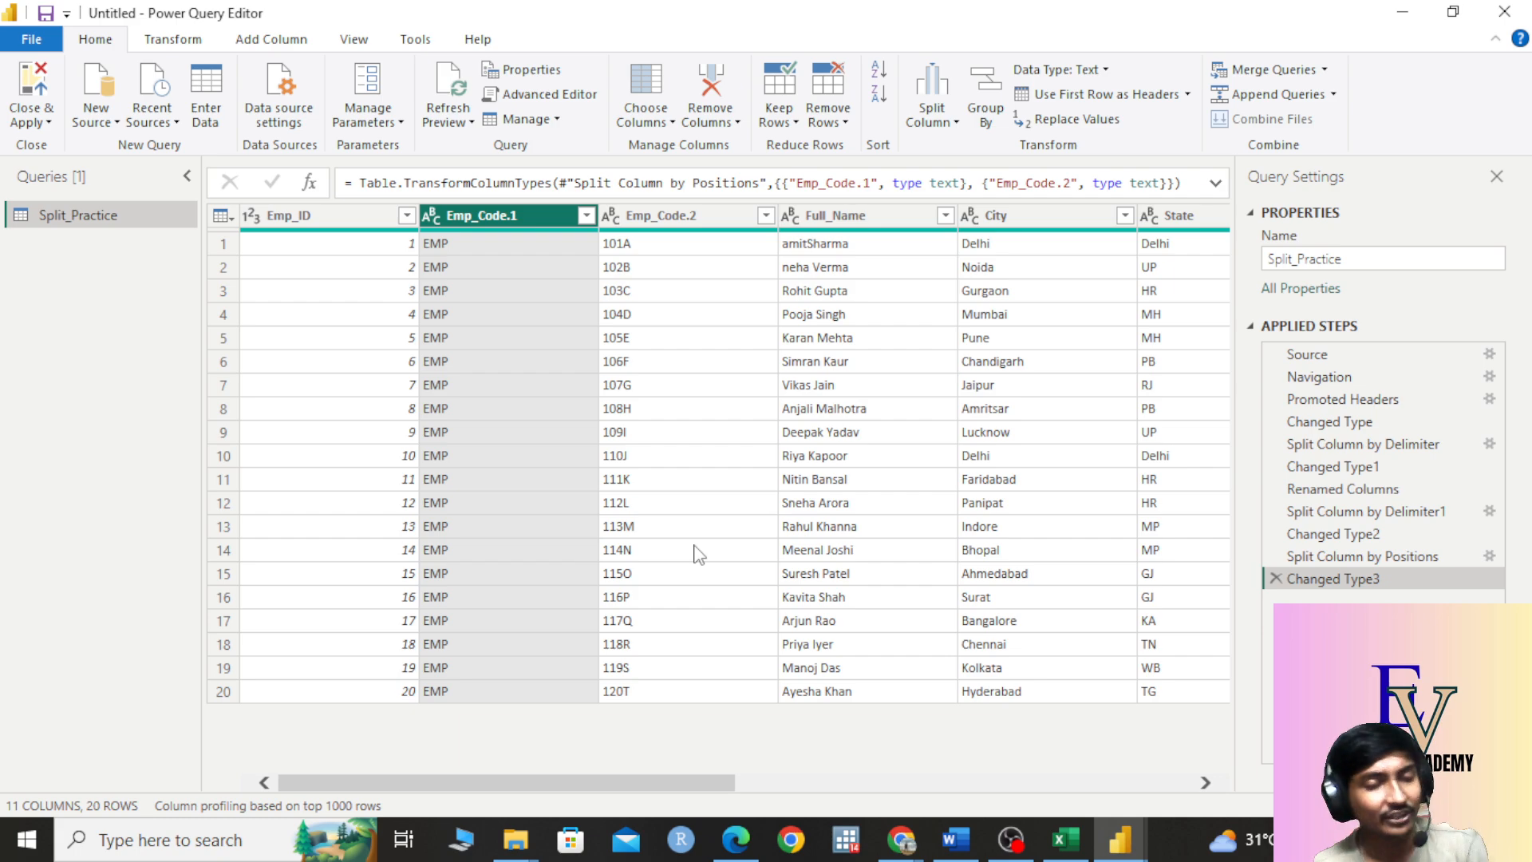
{"action": "left_click", "coordinate": [1276, 578]}
{"action": "left_click", "coordinate": [1276, 556]}
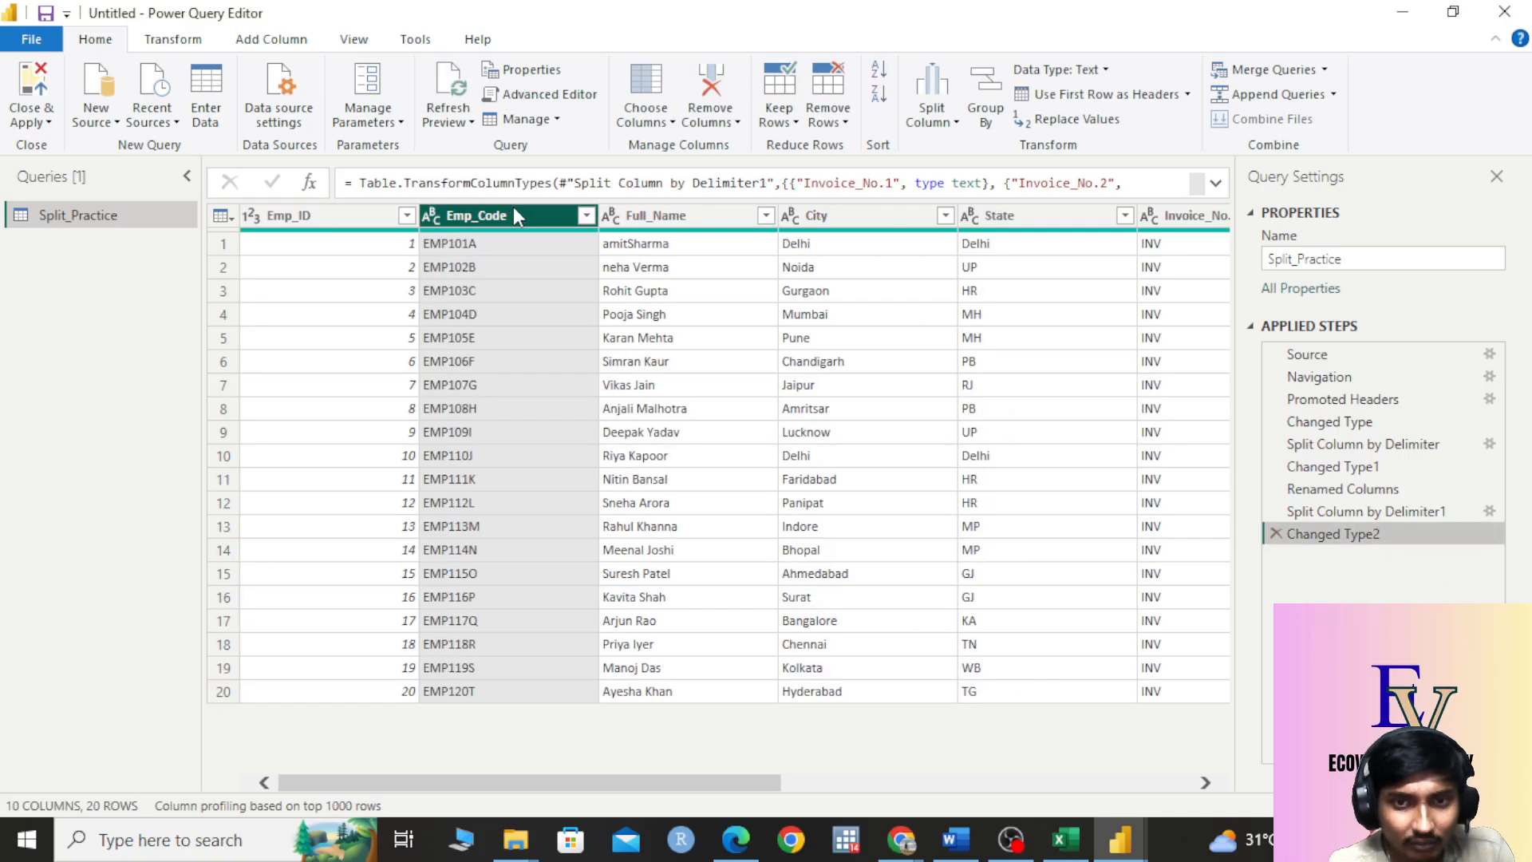
Step: Split the Emp_Code column by positions 0,3,6, and delete the positions split and its type change from the applied steps
{"action": "left_click", "coordinate": [931, 112]}
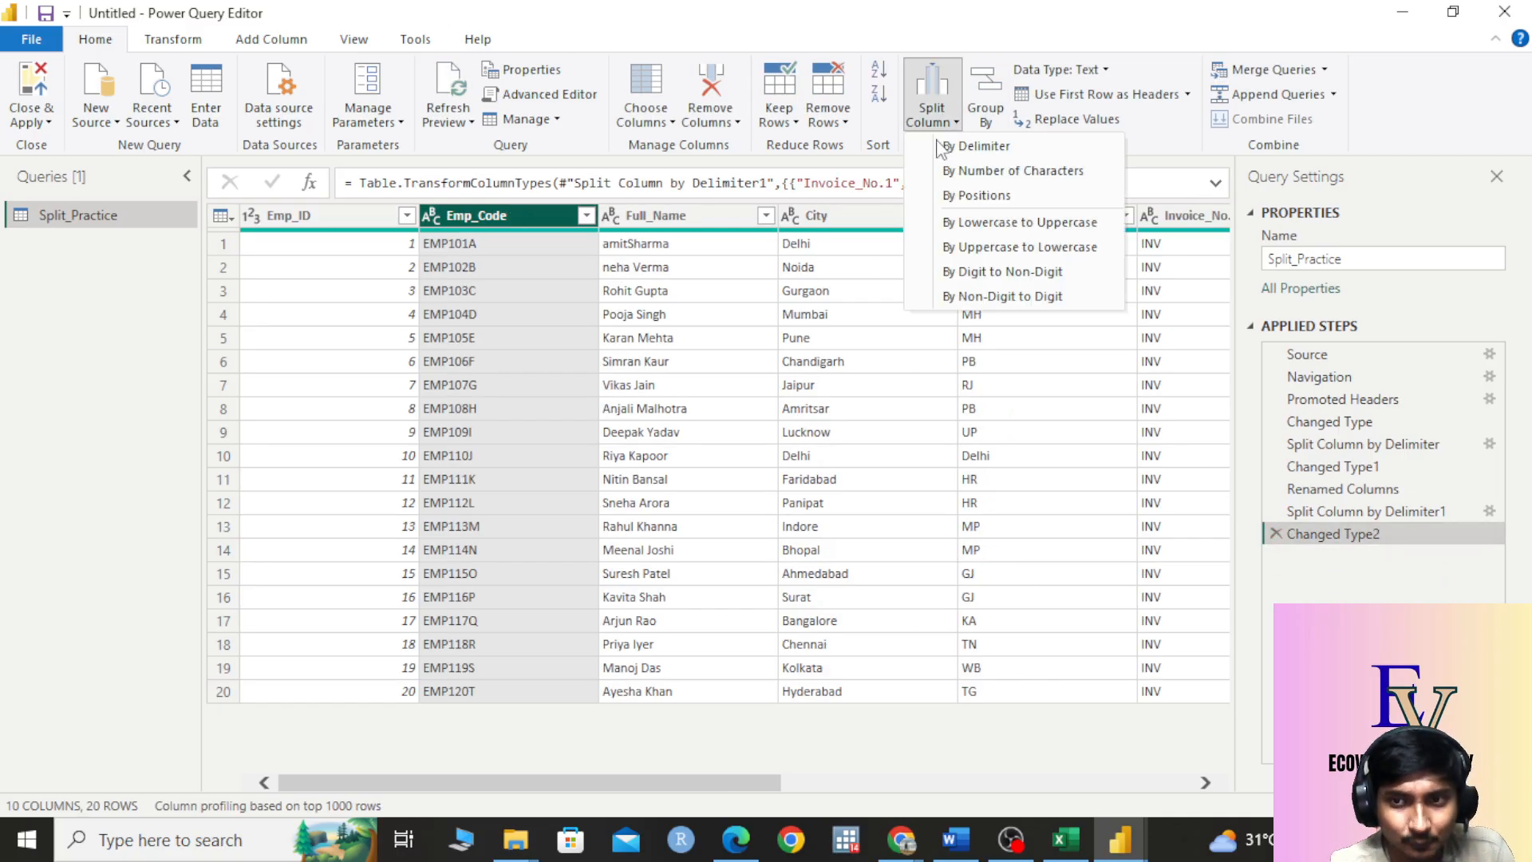
{"action": "left_click", "coordinate": [977, 196]}
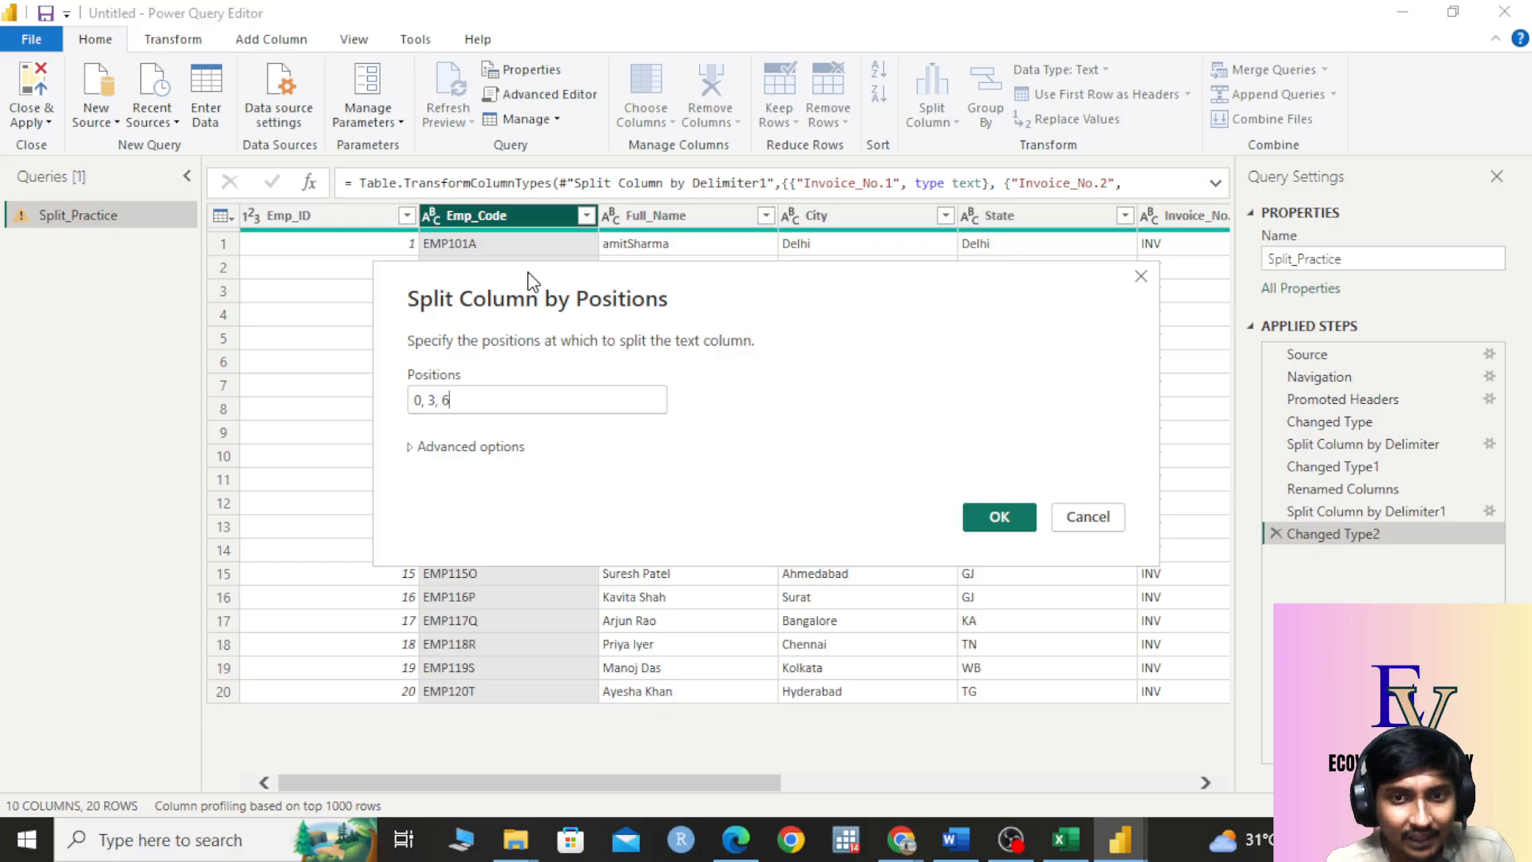
{"action": "left_click_drag", "start_coordinate": [532, 279], "coordinate": [957, 198]}
{"action": "left_click", "coordinate": [905, 316]}
{"action": "key", "text": "BackSpace"}
{"action": "key", "text": "BackSpace"}
{"action": "key", "text": "BackSpace"}
{"action": "key", "text": "BackSpace"}
{"action": "key", "text": "BackSpace"}
{"action": "key", "text": "BackSpace"}
{"action": "key", "text": "BackSpace"}
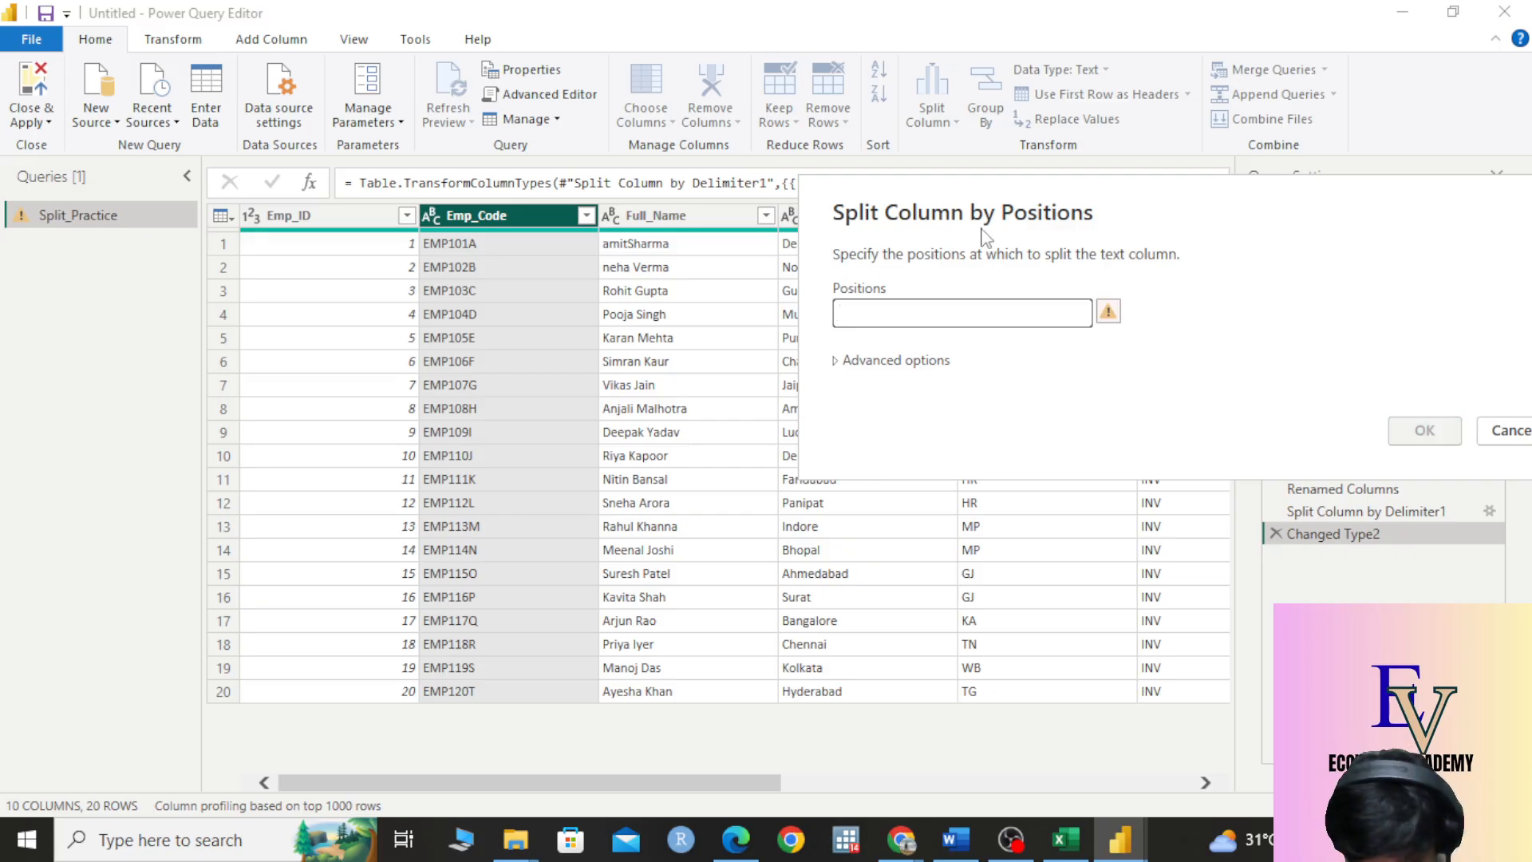
{"action": "type", "text": "0,"}
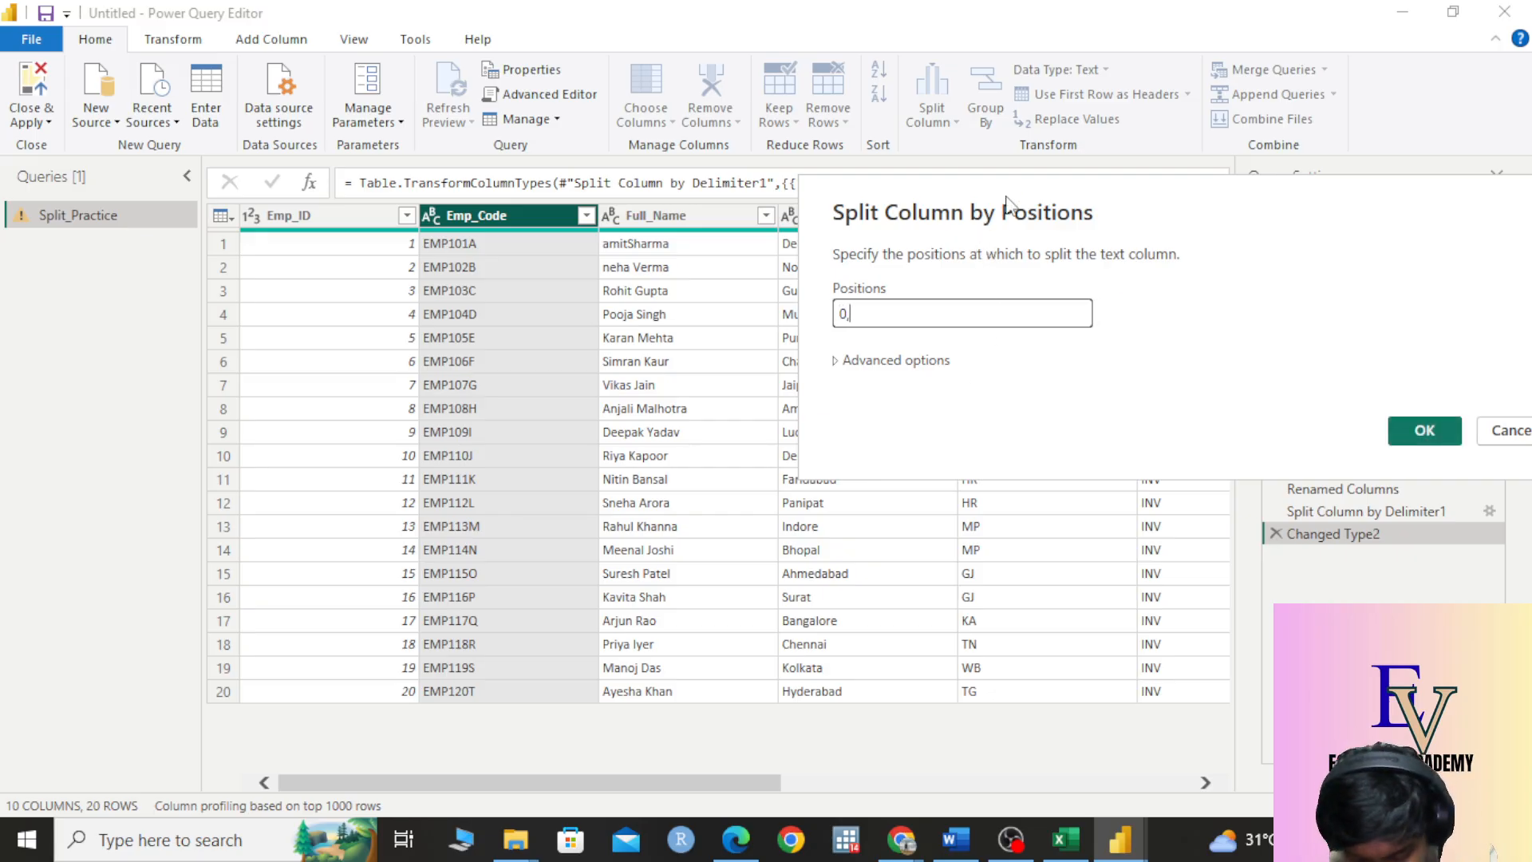
{"action": "type", "text": "3"}
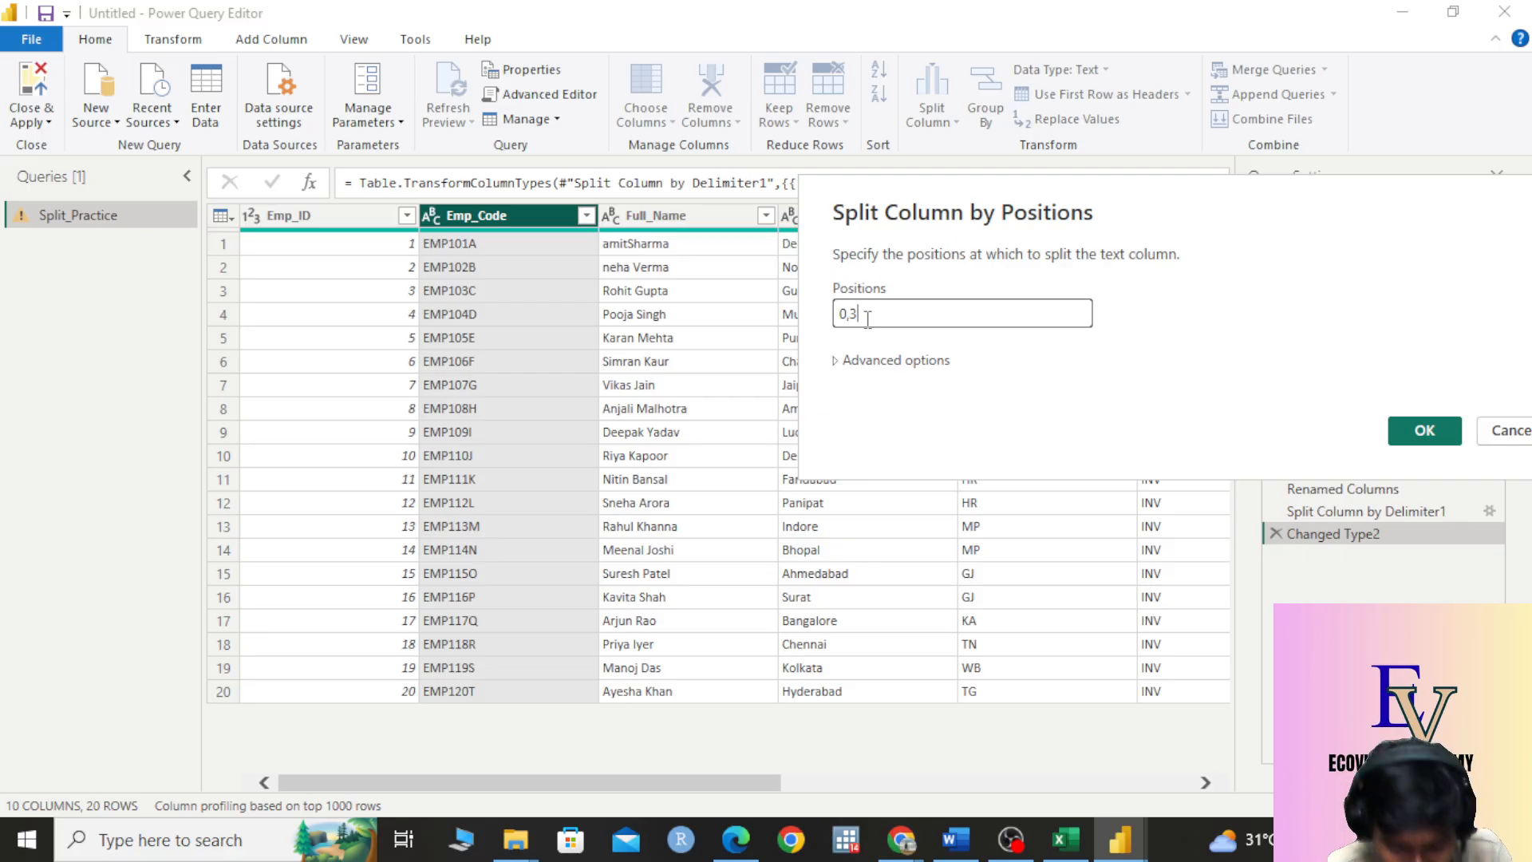
{"action": "type", "text": "6"}
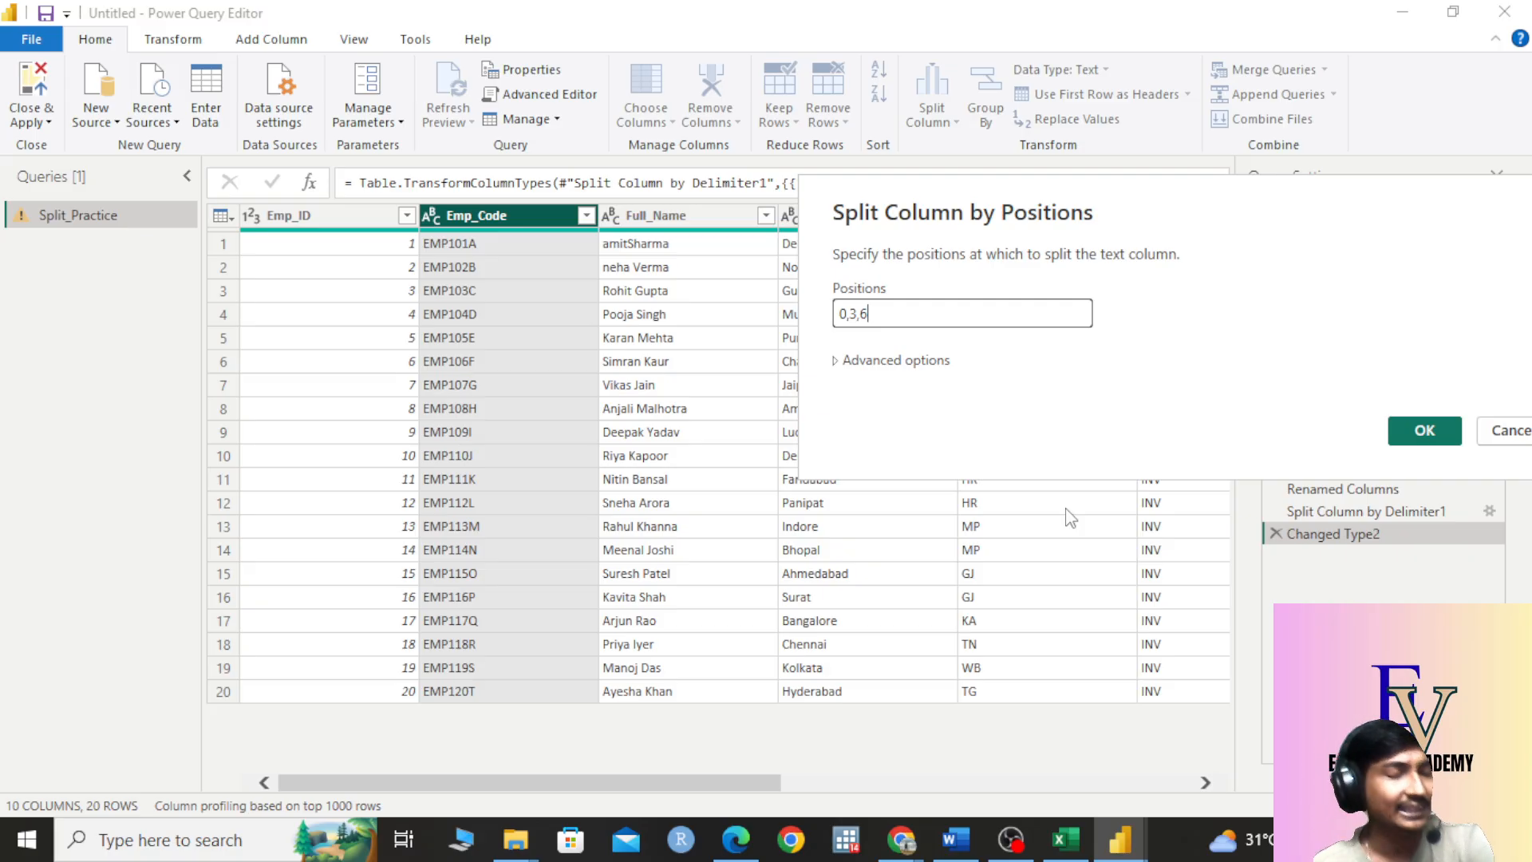
{"action": "left_click", "coordinate": [1419, 433]}
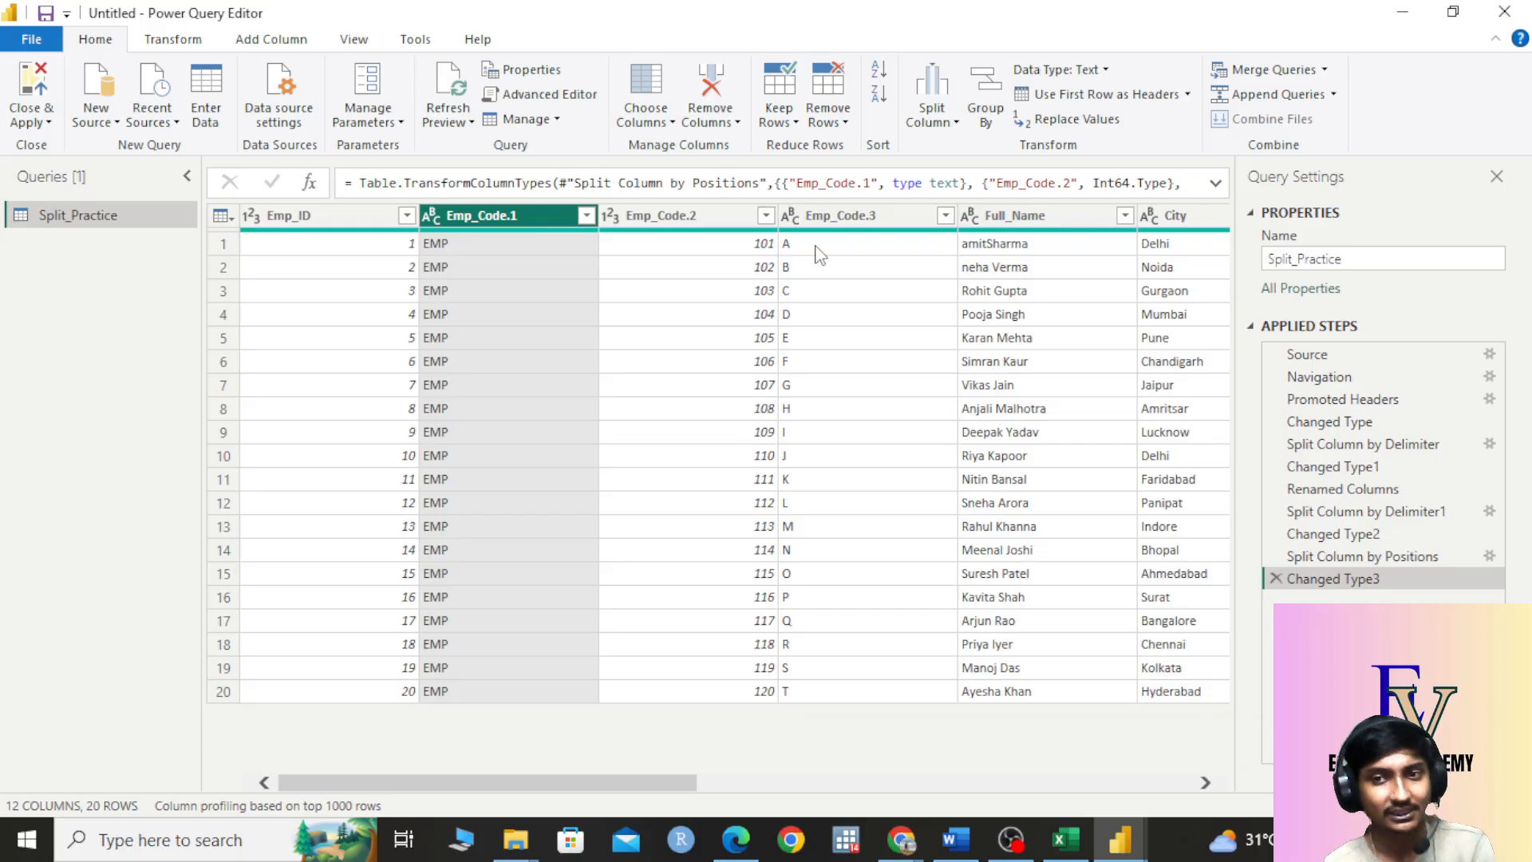
{"action": "left_click", "coordinate": [1276, 578]}
{"action": "left_click", "coordinate": [1276, 553]}
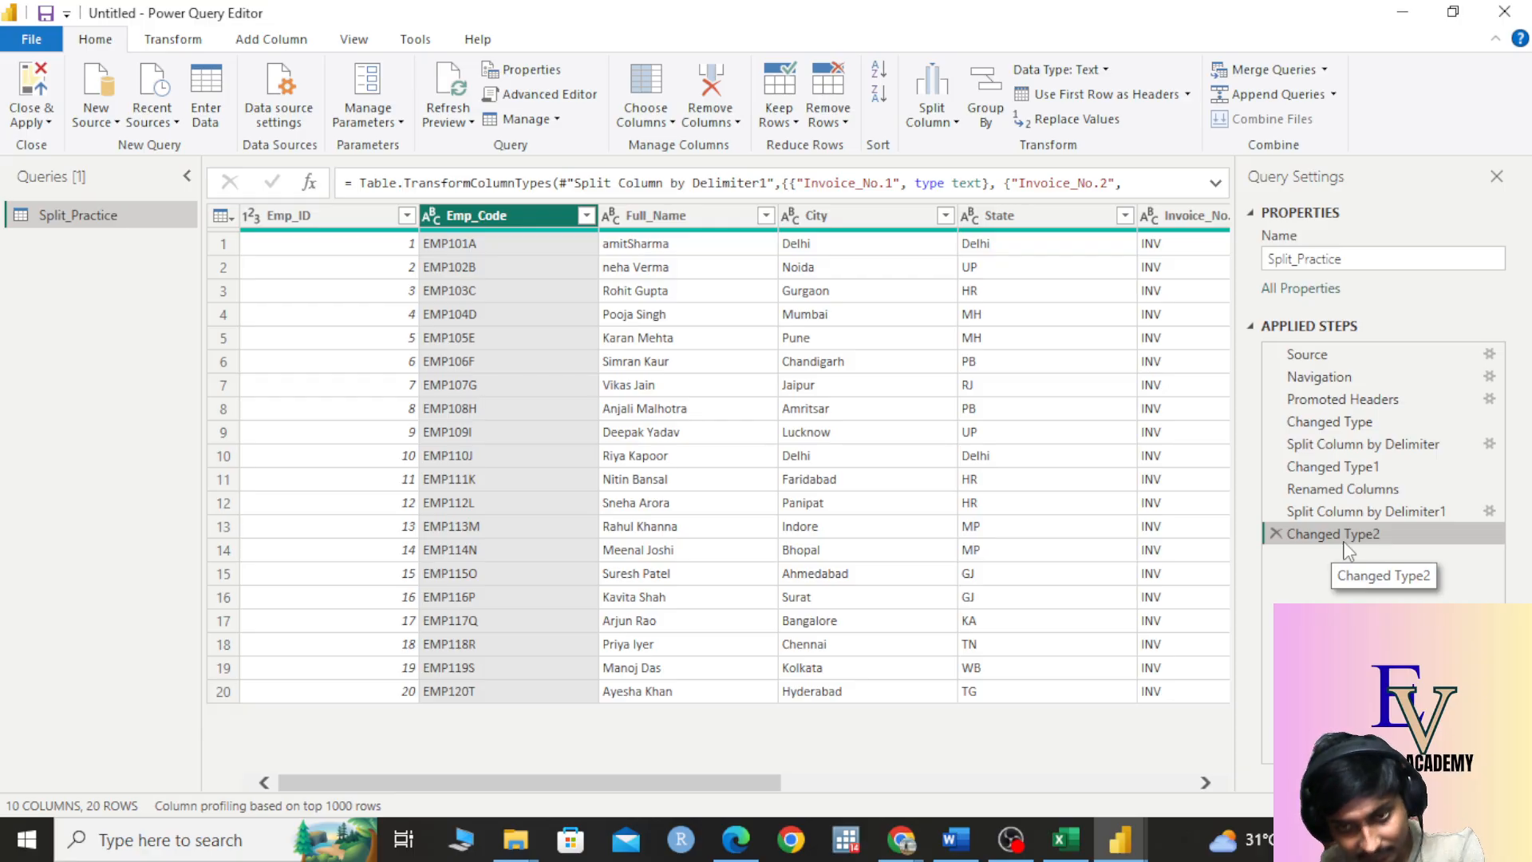
Step: Switch to the Google Meet call in Chrome, look through its participant list and return to Power Query Editor
{"action": "left_click", "coordinate": [911, 814]}
{"action": "left_click", "coordinate": [821, 748]}
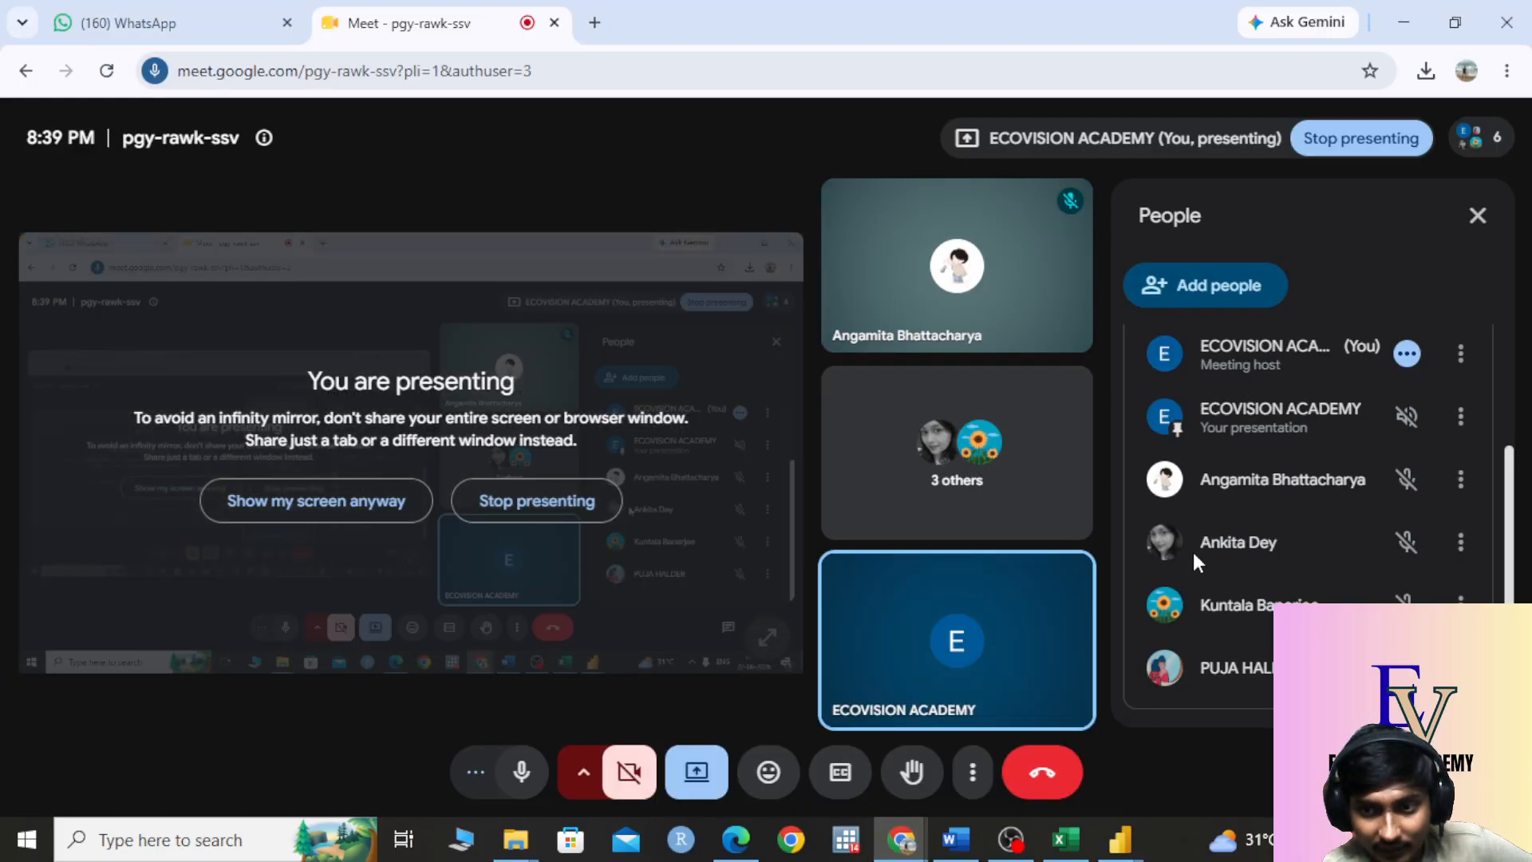
{"action": "scroll", "coordinate": [1235, 558], "scroll_direction": "up", "scroll_amount": 2}
{"action": "scroll", "coordinate": [1261, 606], "scroll_direction": "down", "scroll_amount": 2}
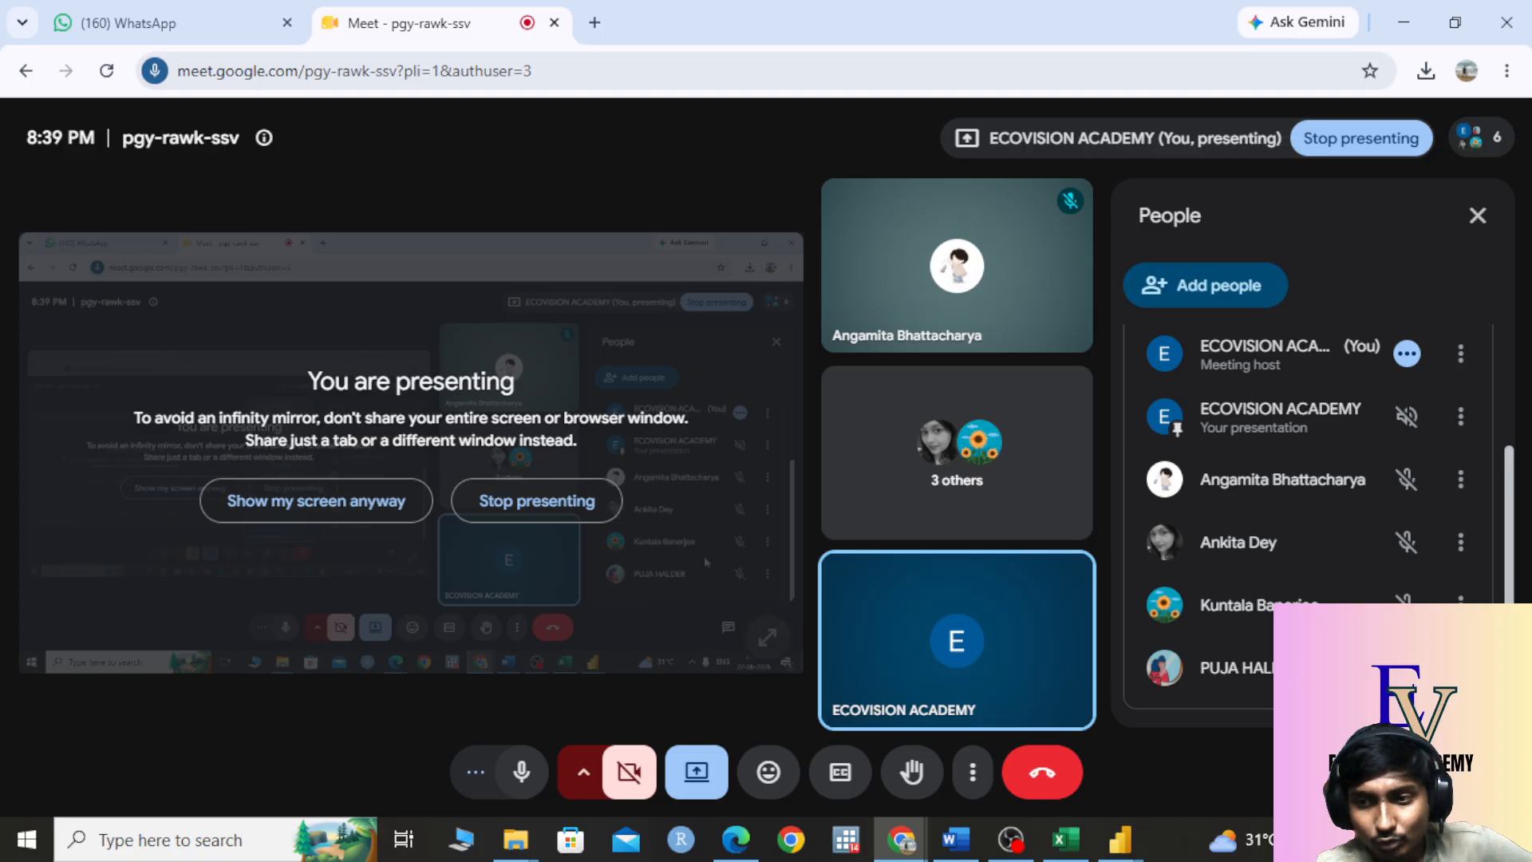
{"action": "scroll", "coordinate": [1309, 519], "scroll_direction": "up", "scroll_amount": 3}
{"action": "scroll", "coordinate": [1308, 519], "scroll_direction": "down", "scroll_amount": 2}
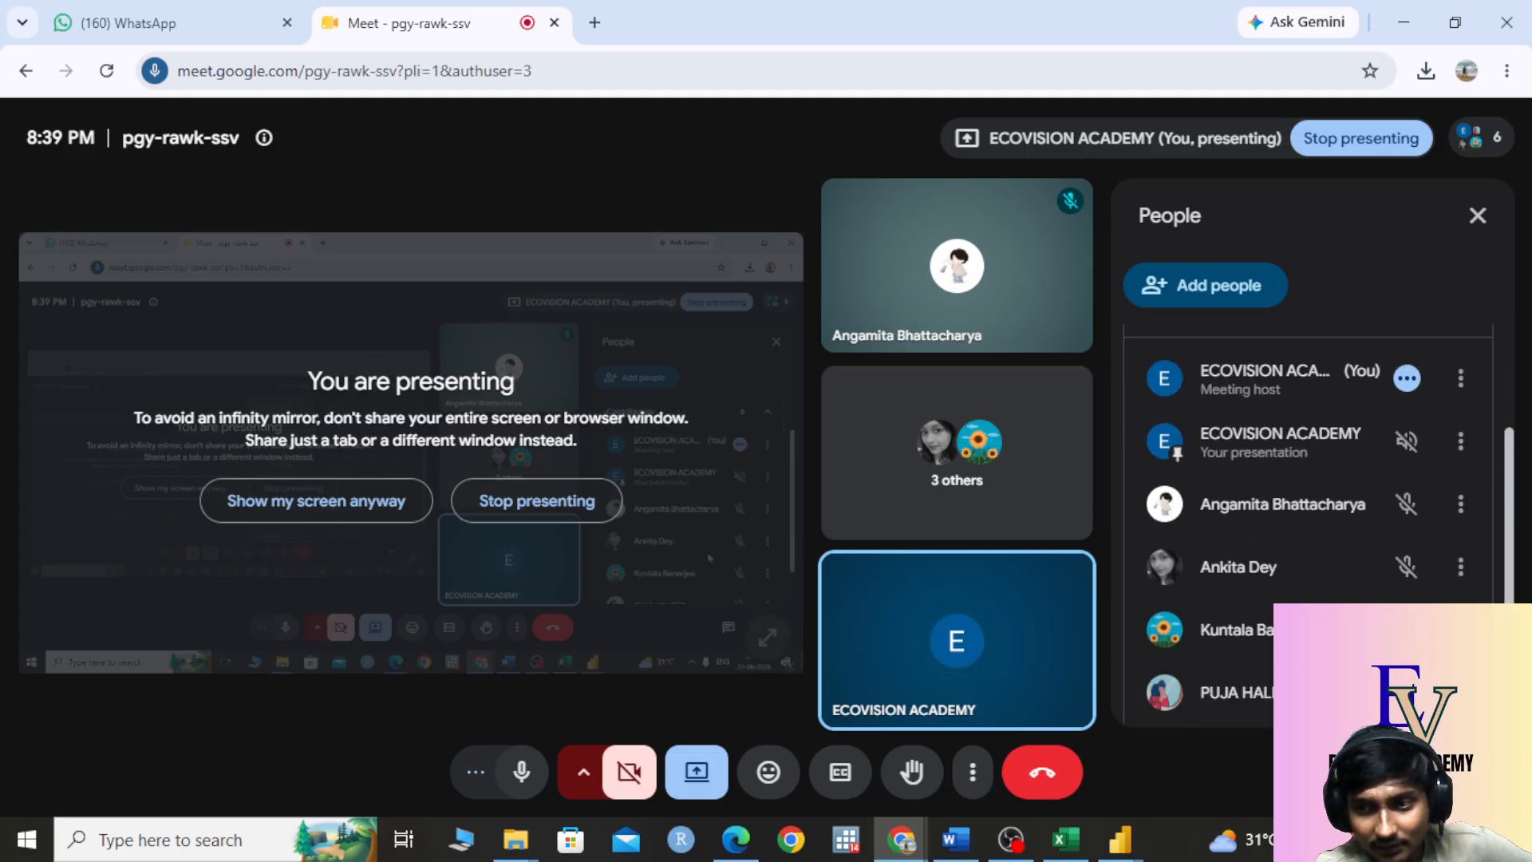
{"action": "scroll", "coordinate": [1308, 518], "scroll_direction": "down", "scroll_amount": 1}
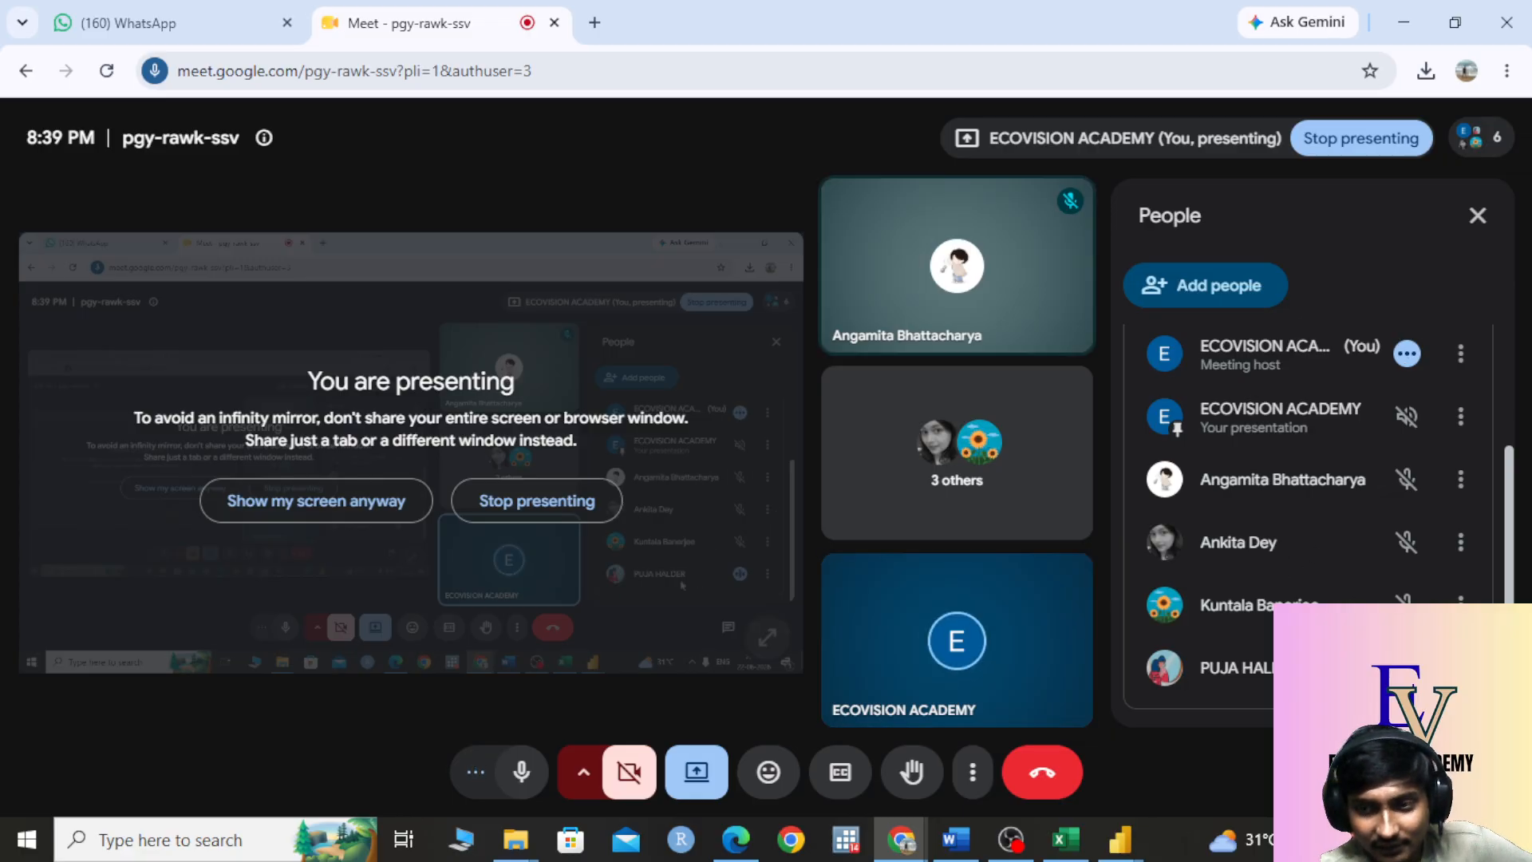
{"action": "scroll", "coordinate": [1237, 576], "scroll_direction": "up", "scroll_amount": 3}
{"action": "scroll", "coordinate": [1246, 629], "scroll_direction": "down", "scroll_amount": 2}
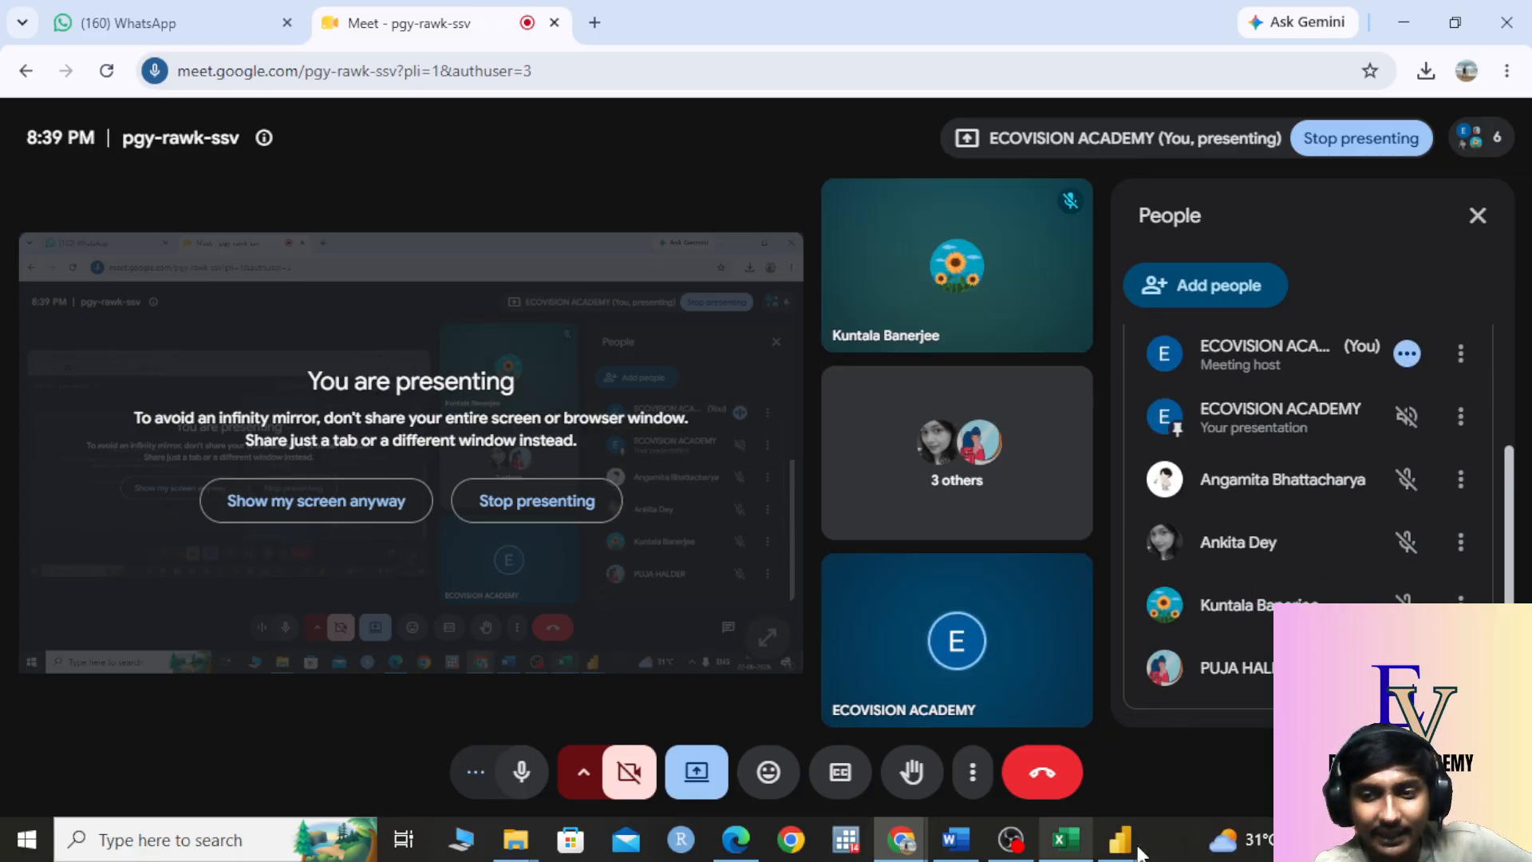
{"action": "mouse_move", "coordinate": [1125, 842]}
{"action": "left_click", "coordinate": [1236, 744]}
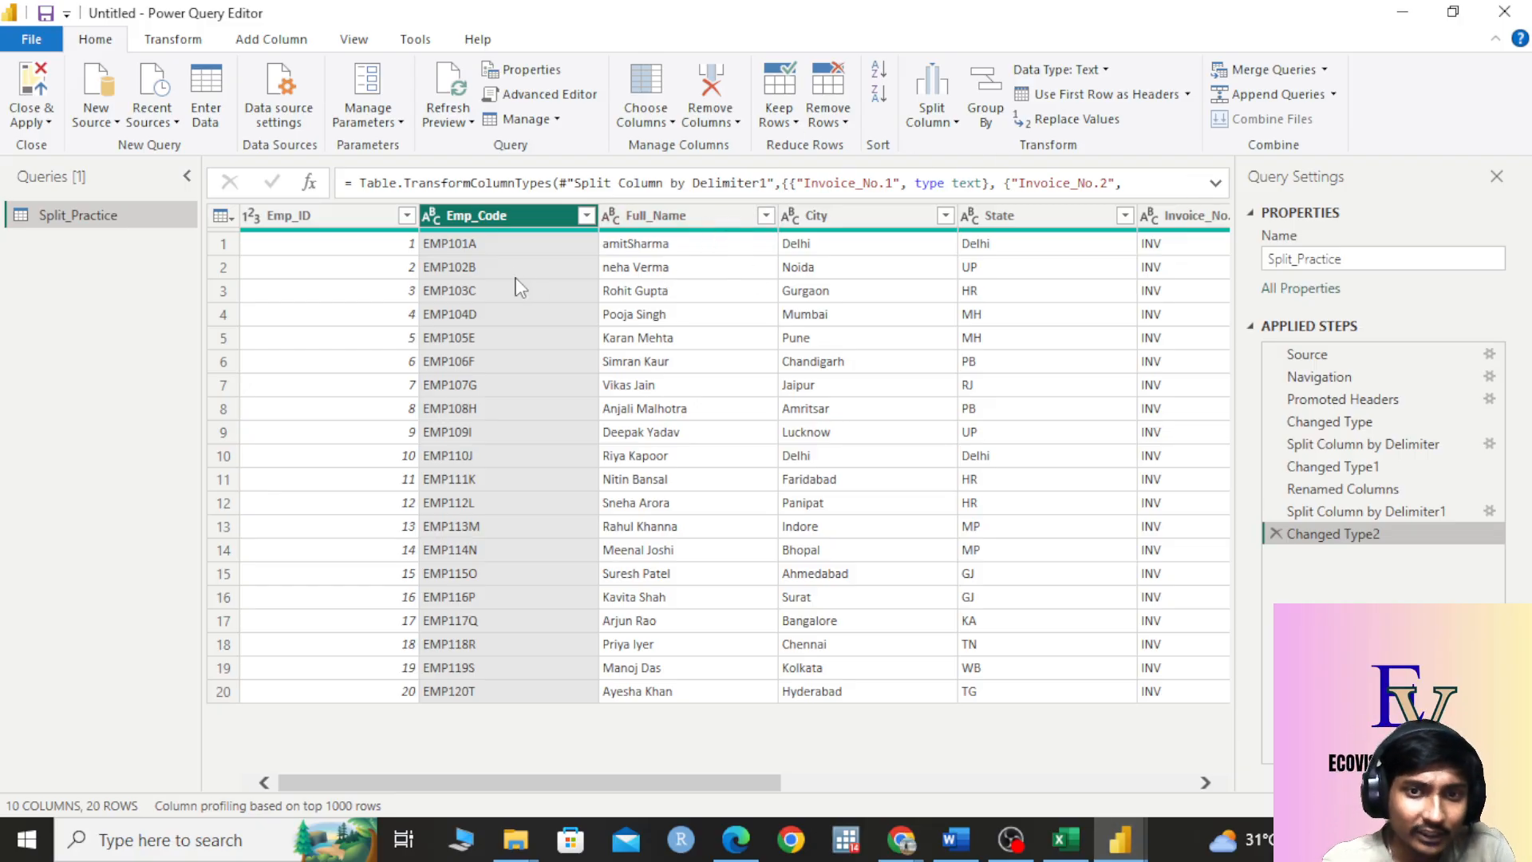
Step: Inspect the first Emp_Code value against the available column splitting methods, then select the Emp_Code column
{"action": "left_click", "coordinate": [495, 243]}
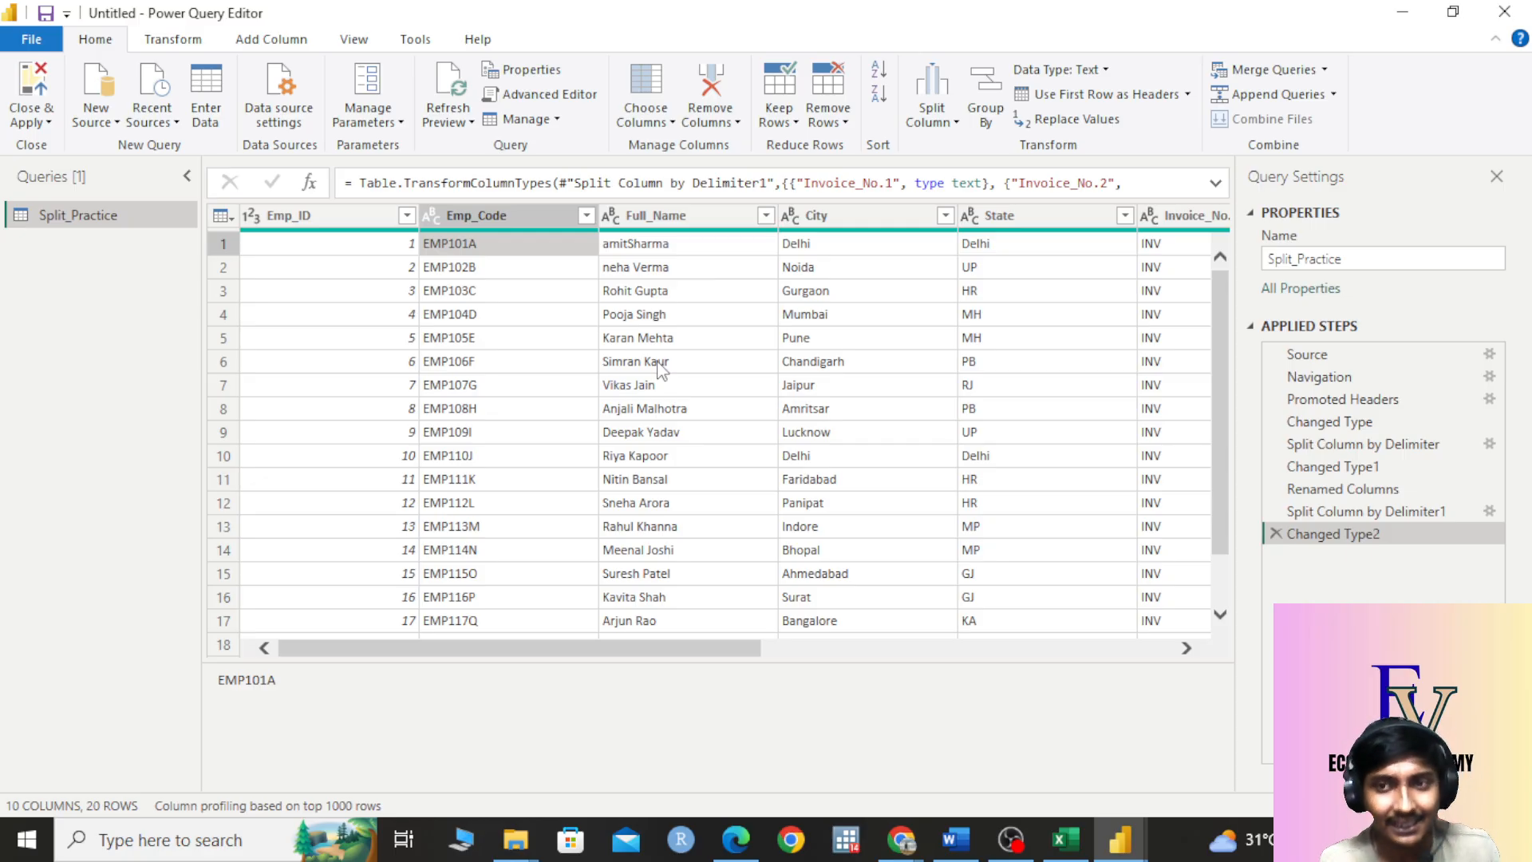
{"action": "left_click", "coordinate": [949, 121]}
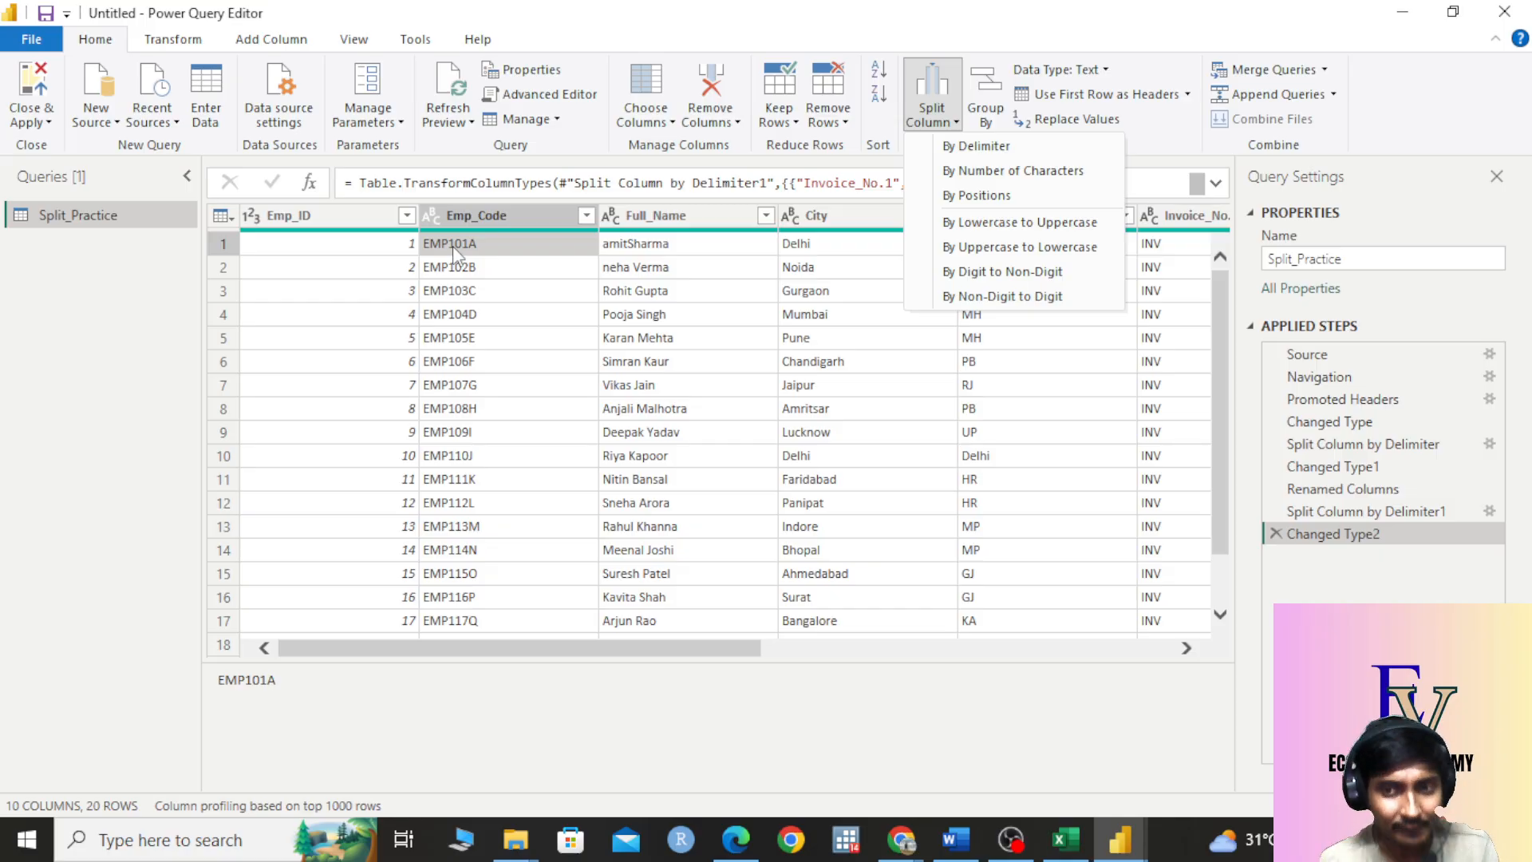
{"action": "left_click", "coordinate": [486, 216]}
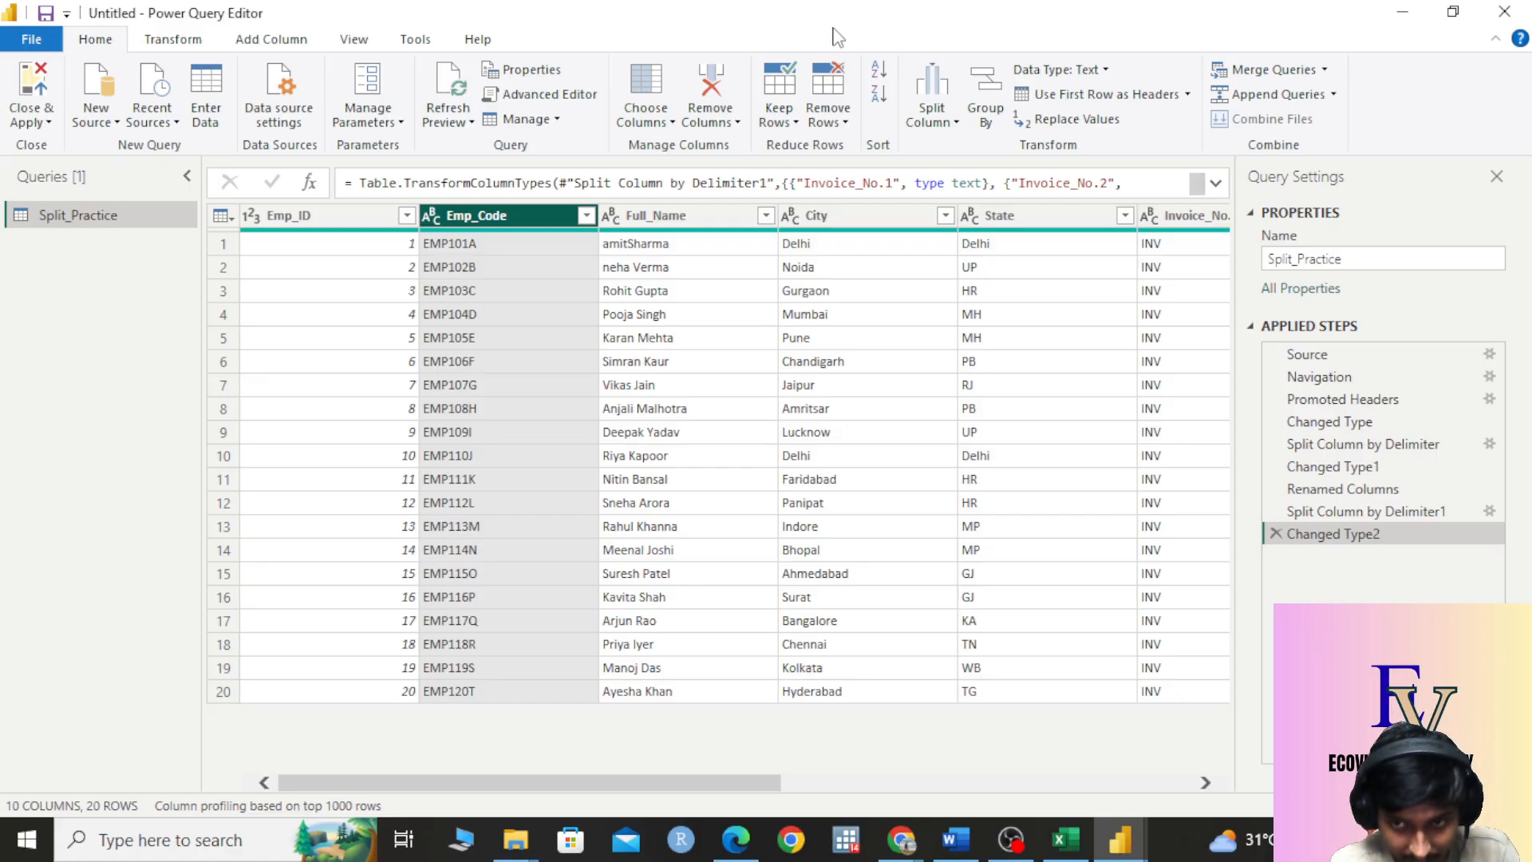
Step: Split the Emp_Code column by non-digit to digit
{"action": "left_click", "coordinate": [935, 118]}
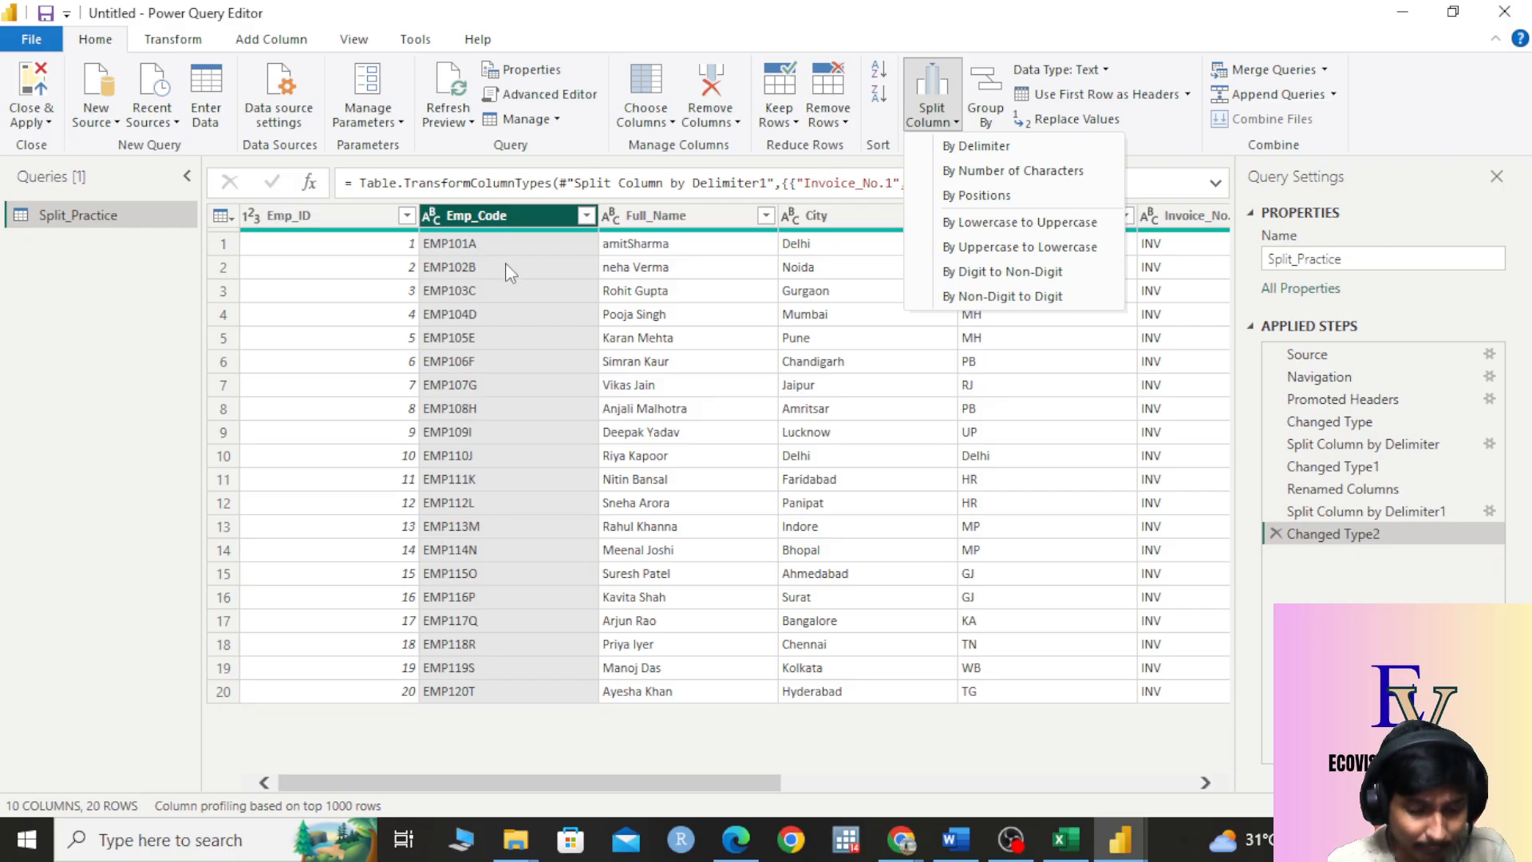
{"action": "left_click", "coordinate": [961, 297]}
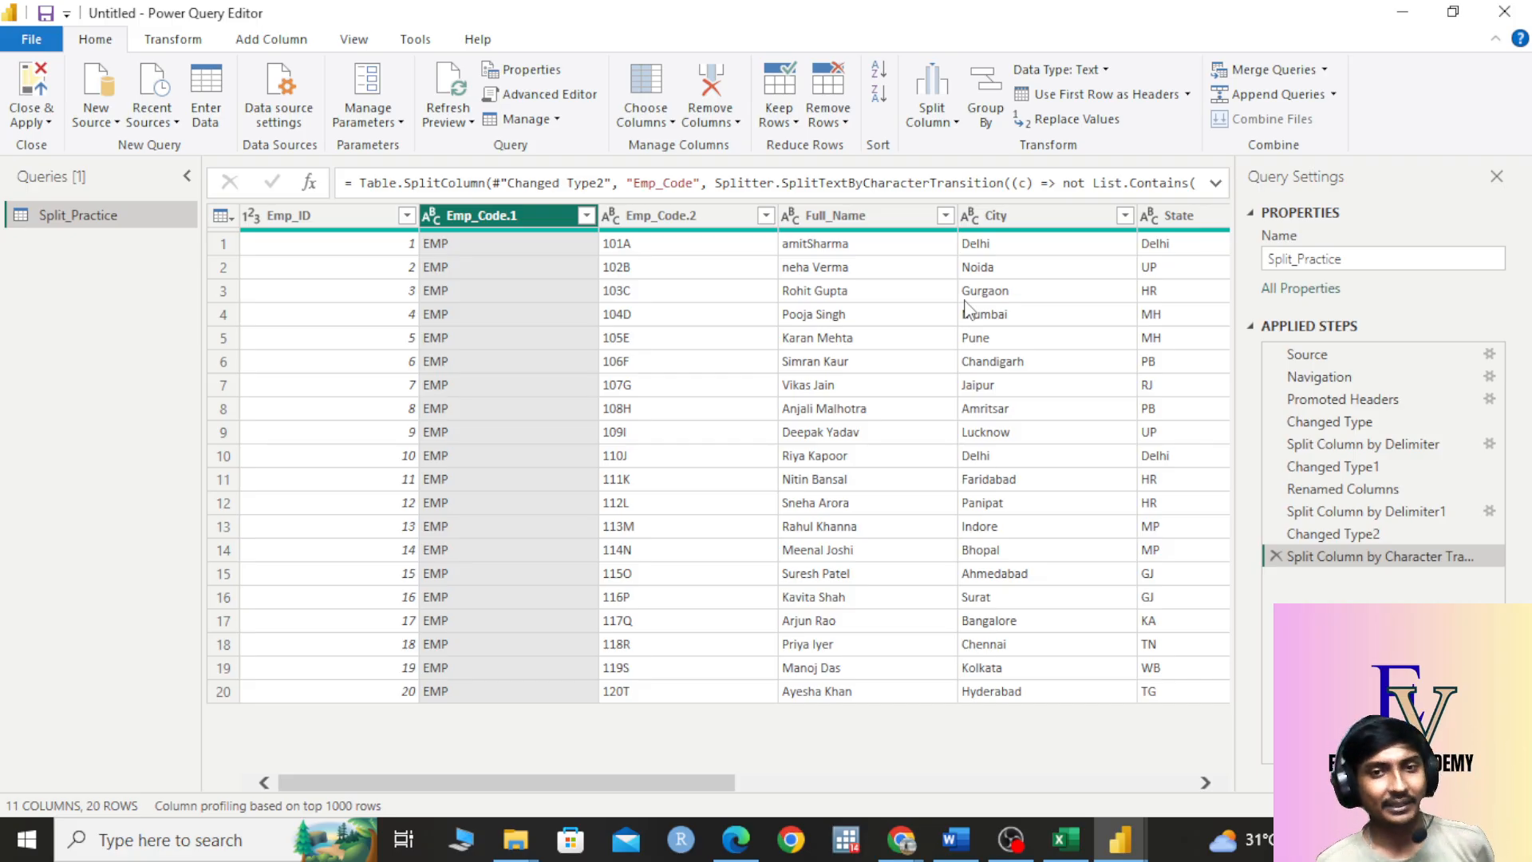
{"action": "left_click", "coordinate": [938, 118]}
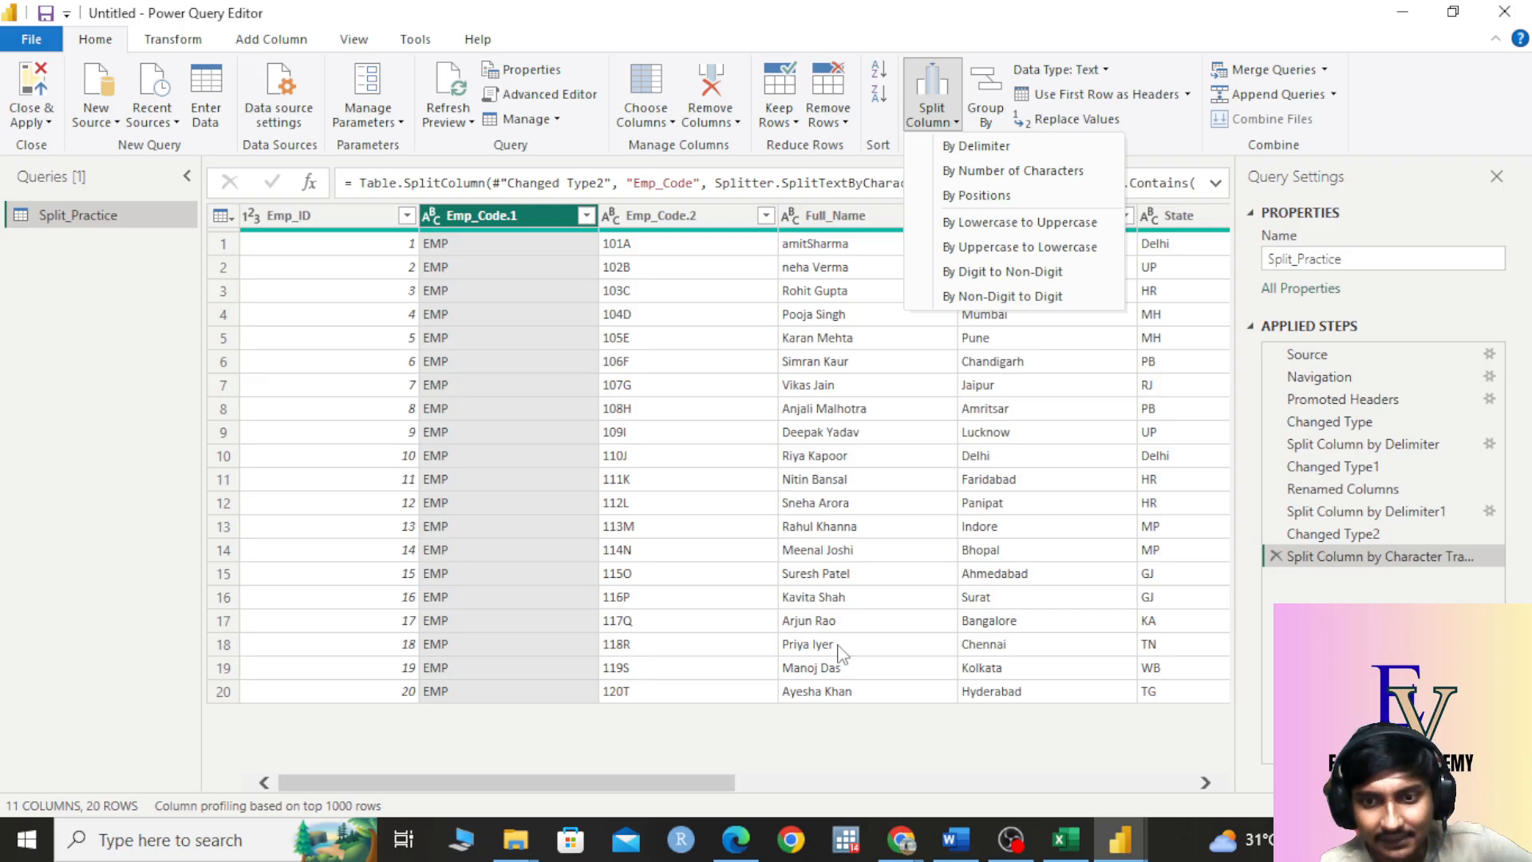
{"action": "key", "text": "Escape"}
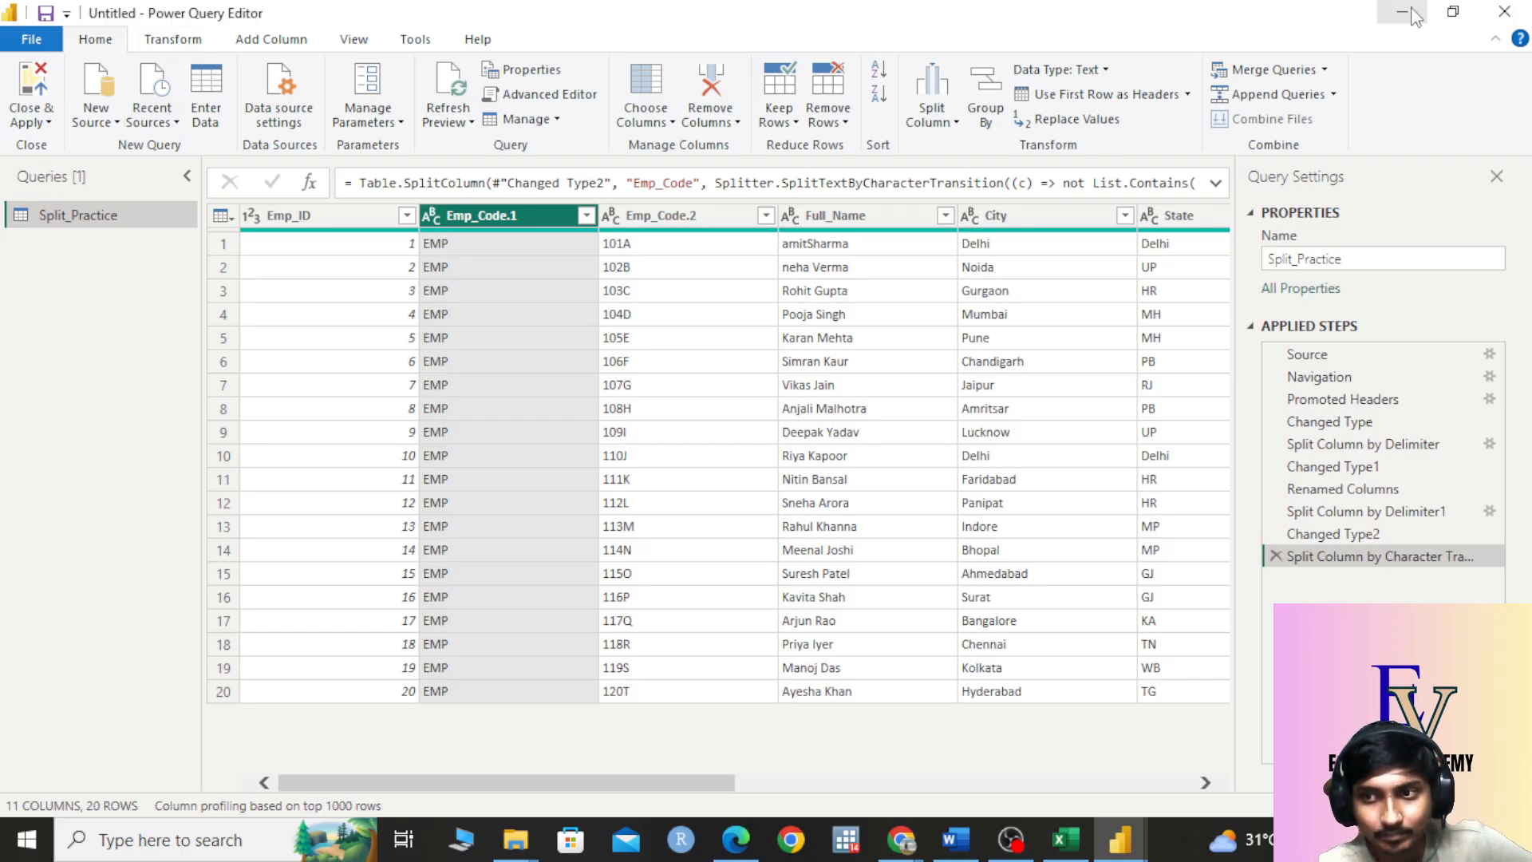
Step: Switch to the Power BI Desktop report window and load the Sales_Data sheet from Group By.xlsx in the Downloads folder
{"action": "mouse_move", "coordinate": [1125, 834]}
{"action": "left_click", "coordinate": [1017, 762]}
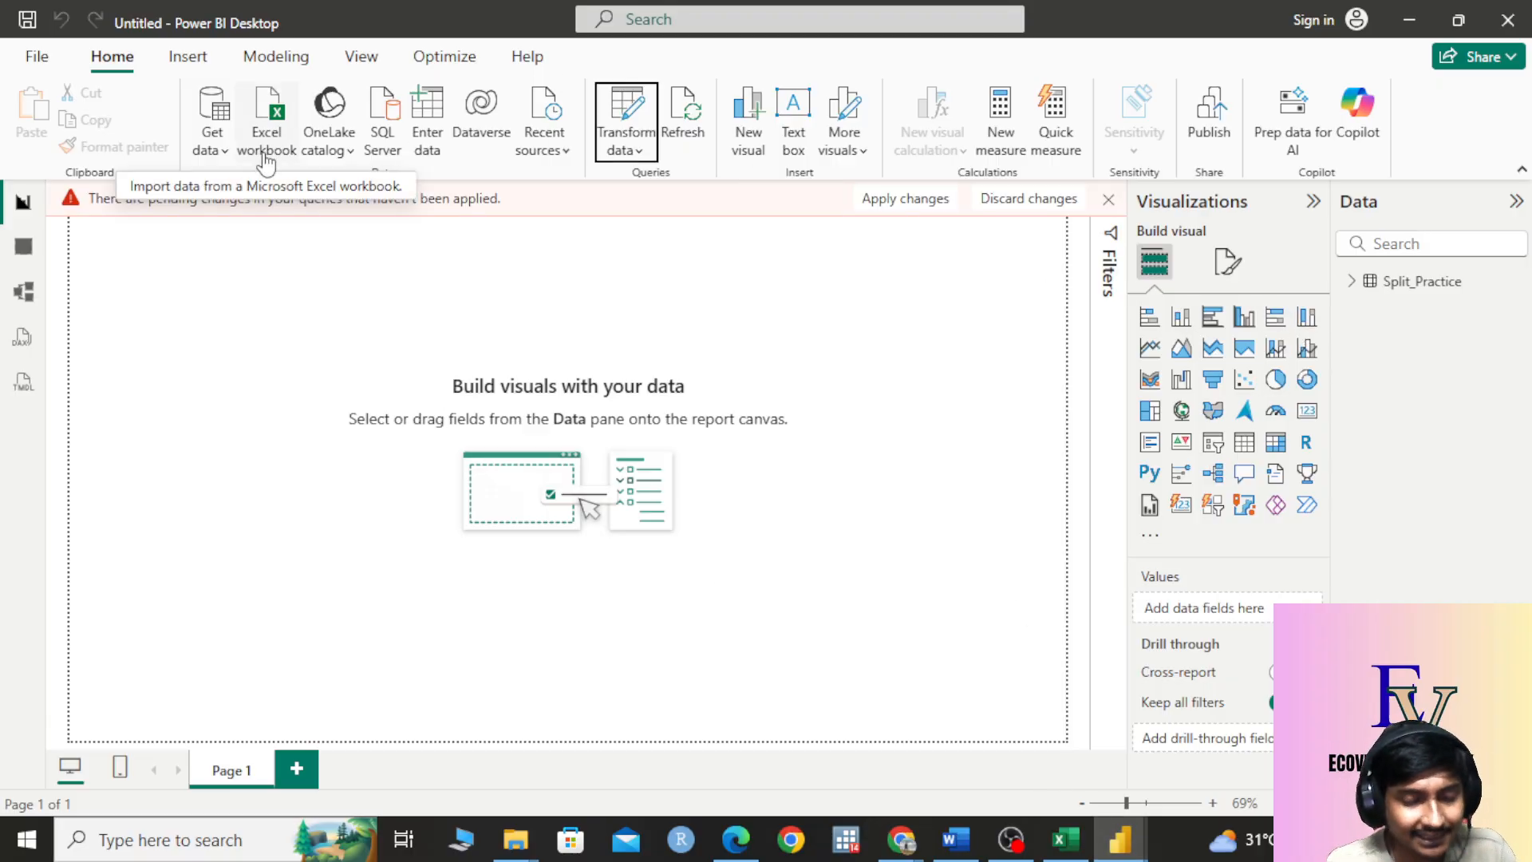
{"action": "left_click", "coordinate": [212, 128]}
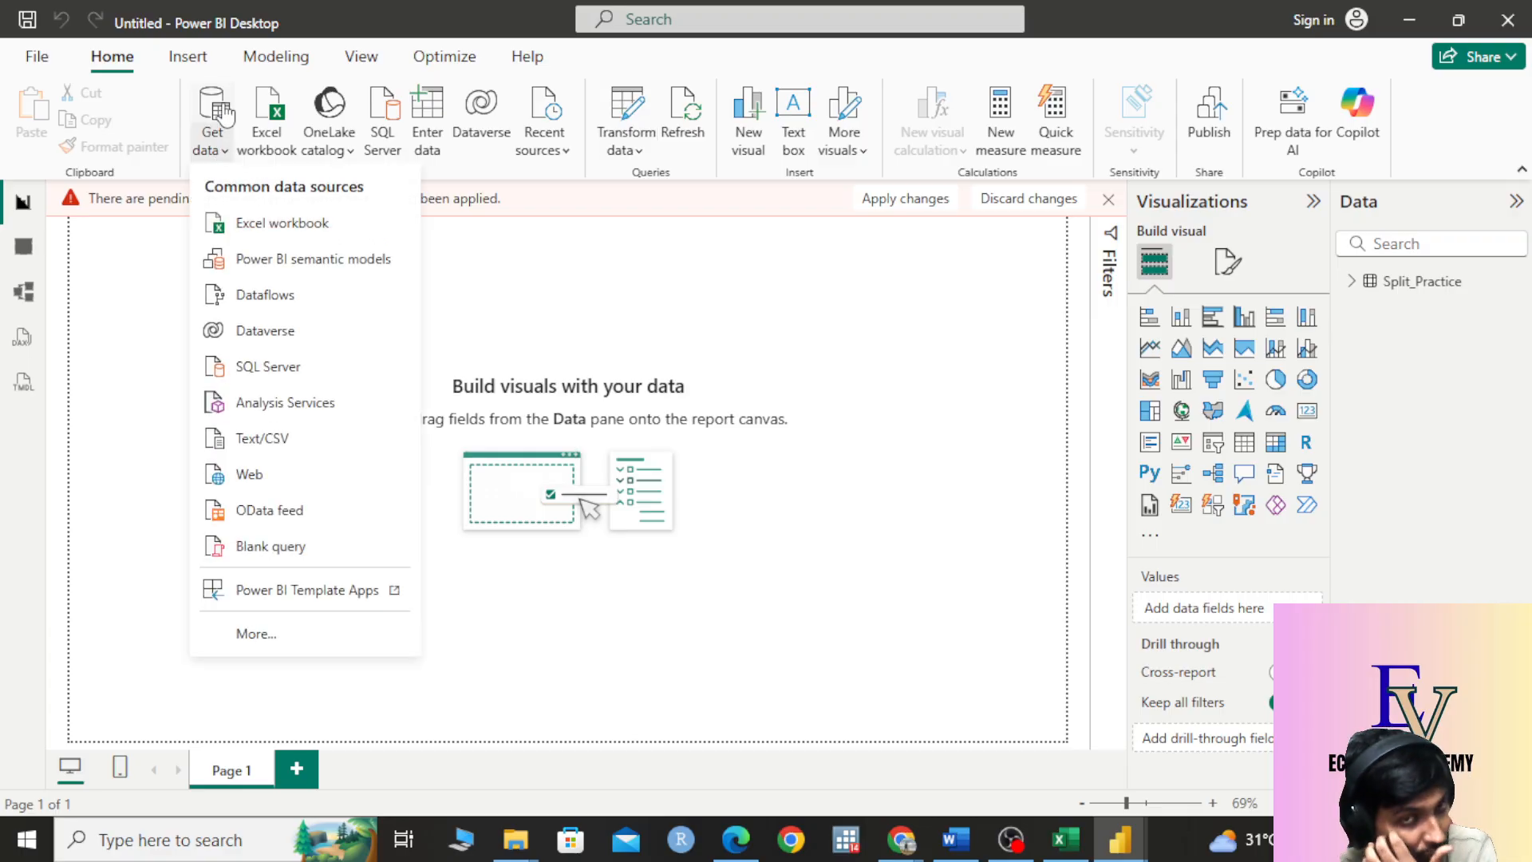
{"action": "left_click", "coordinate": [253, 236]}
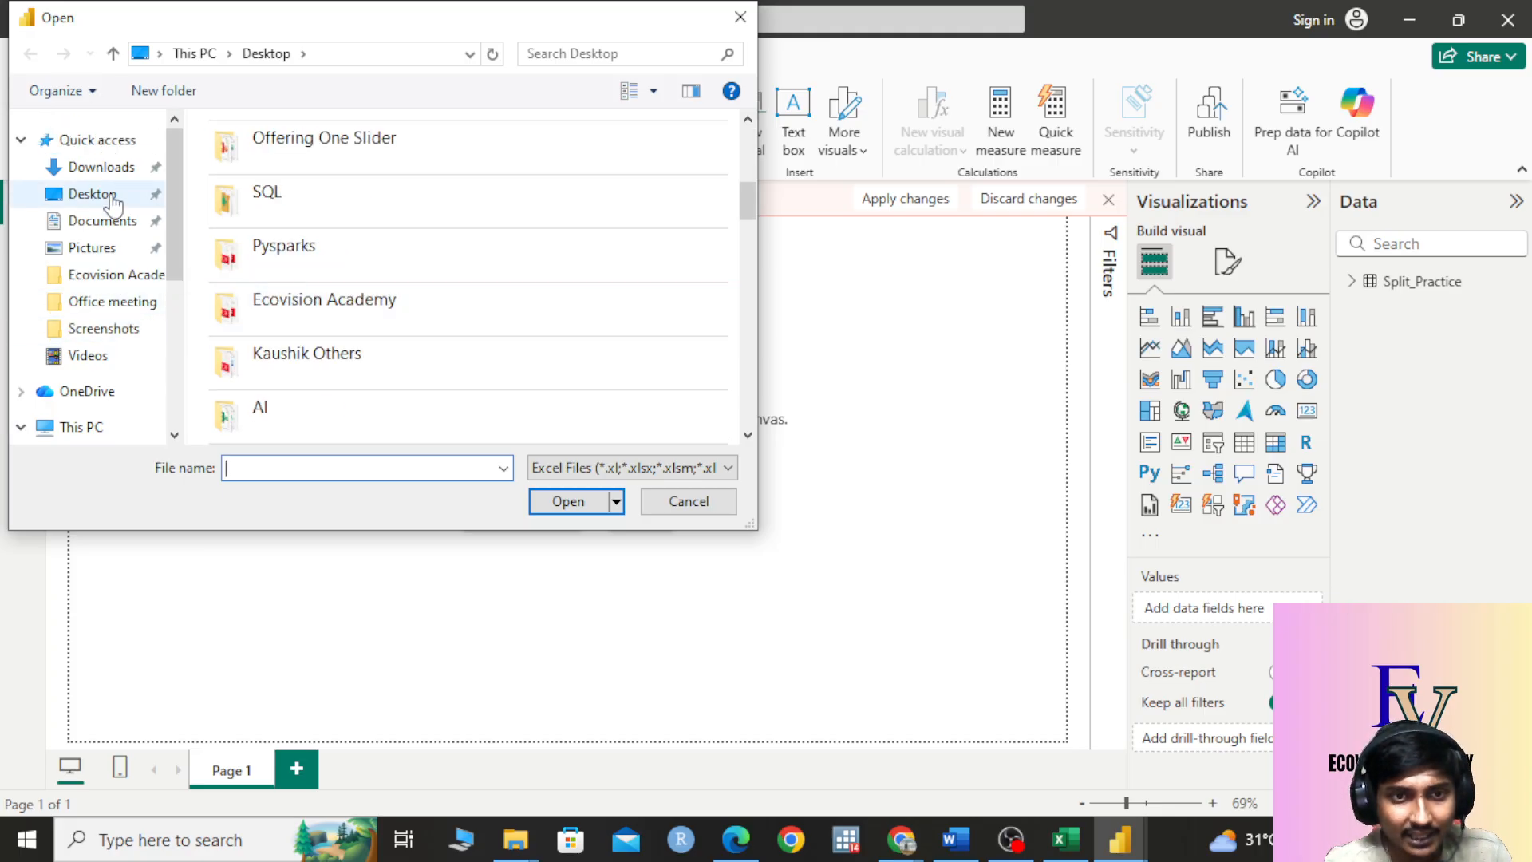
{"action": "left_click", "coordinate": [104, 167]}
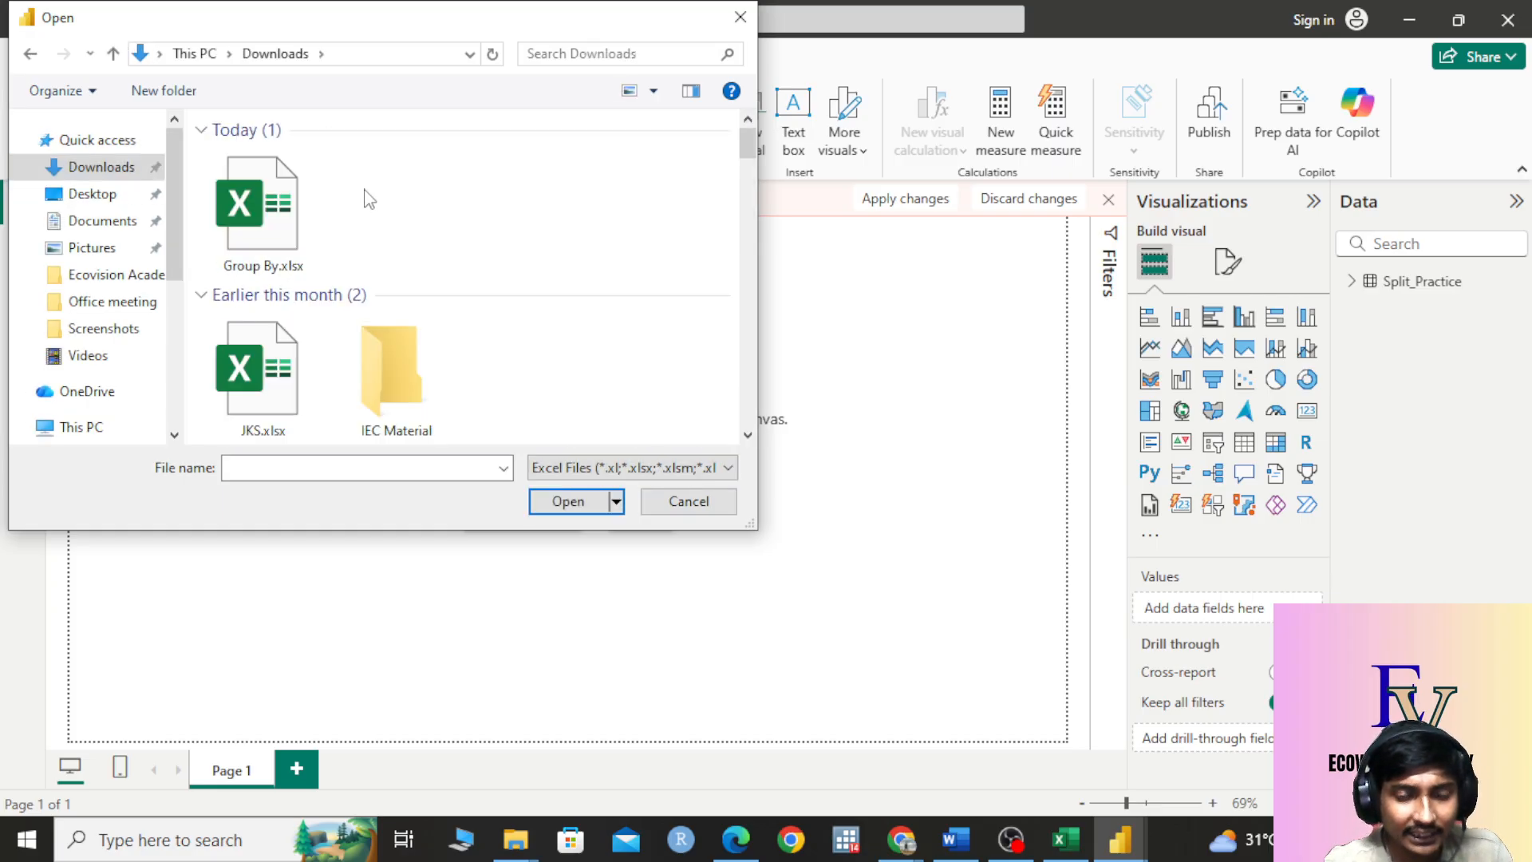
{"action": "double_click", "coordinate": [283, 244]}
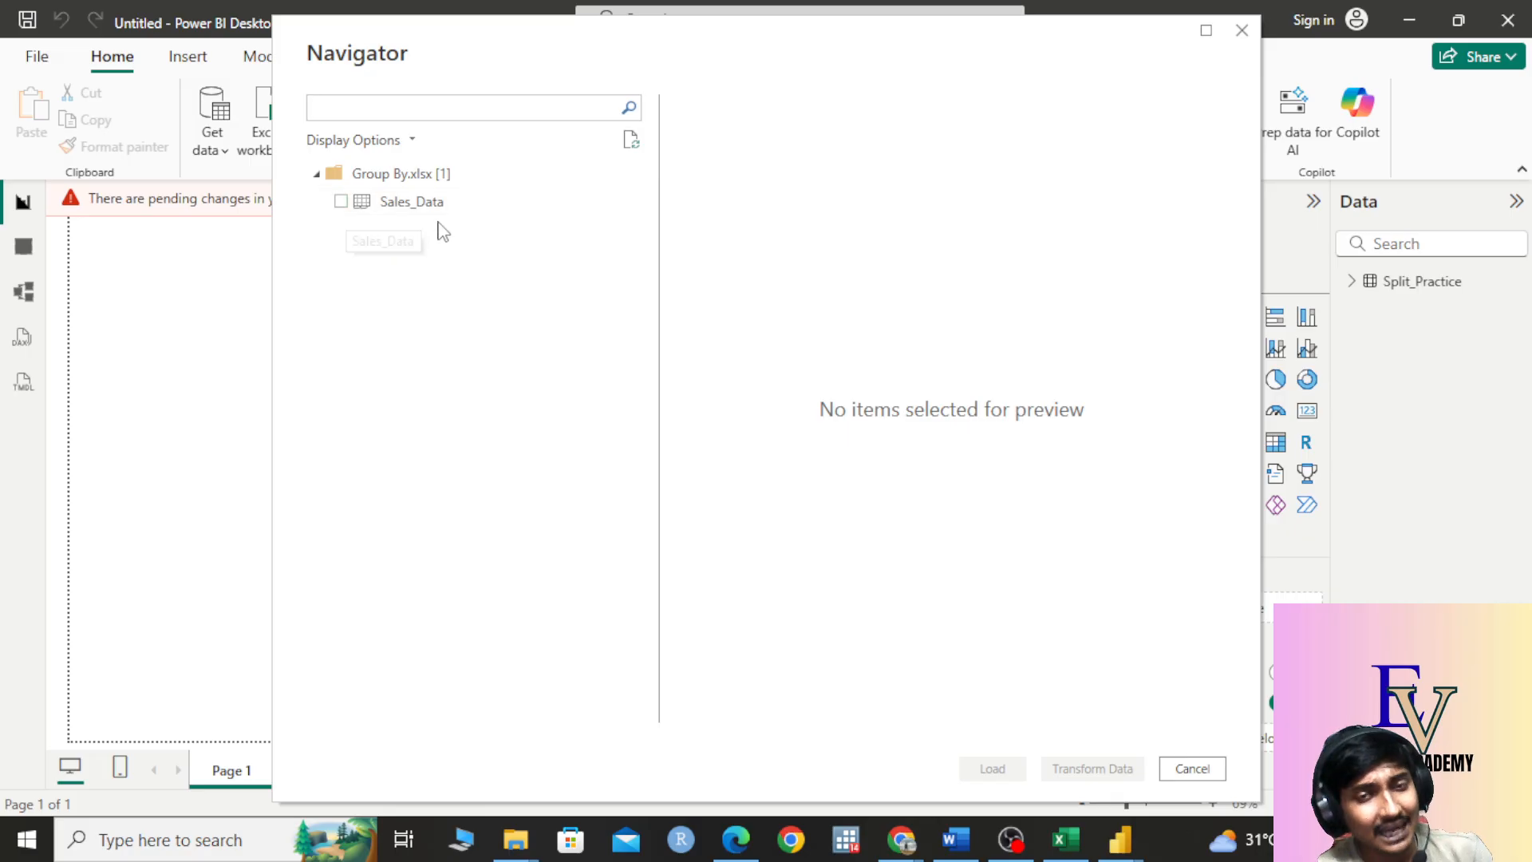
{"action": "left_click", "coordinate": [341, 201]}
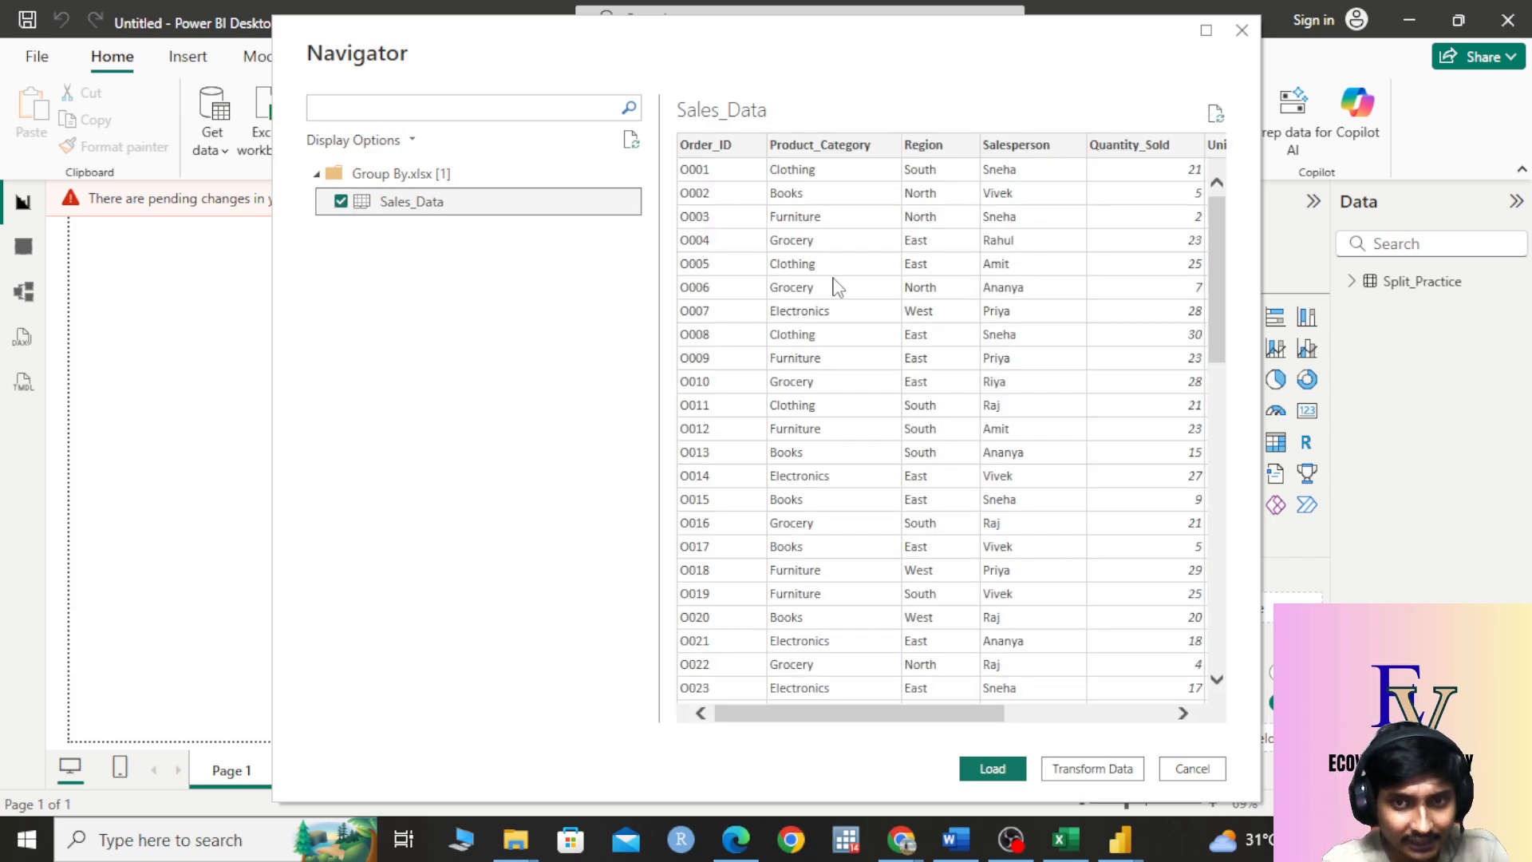
{"action": "left_click", "coordinate": [992, 770]}
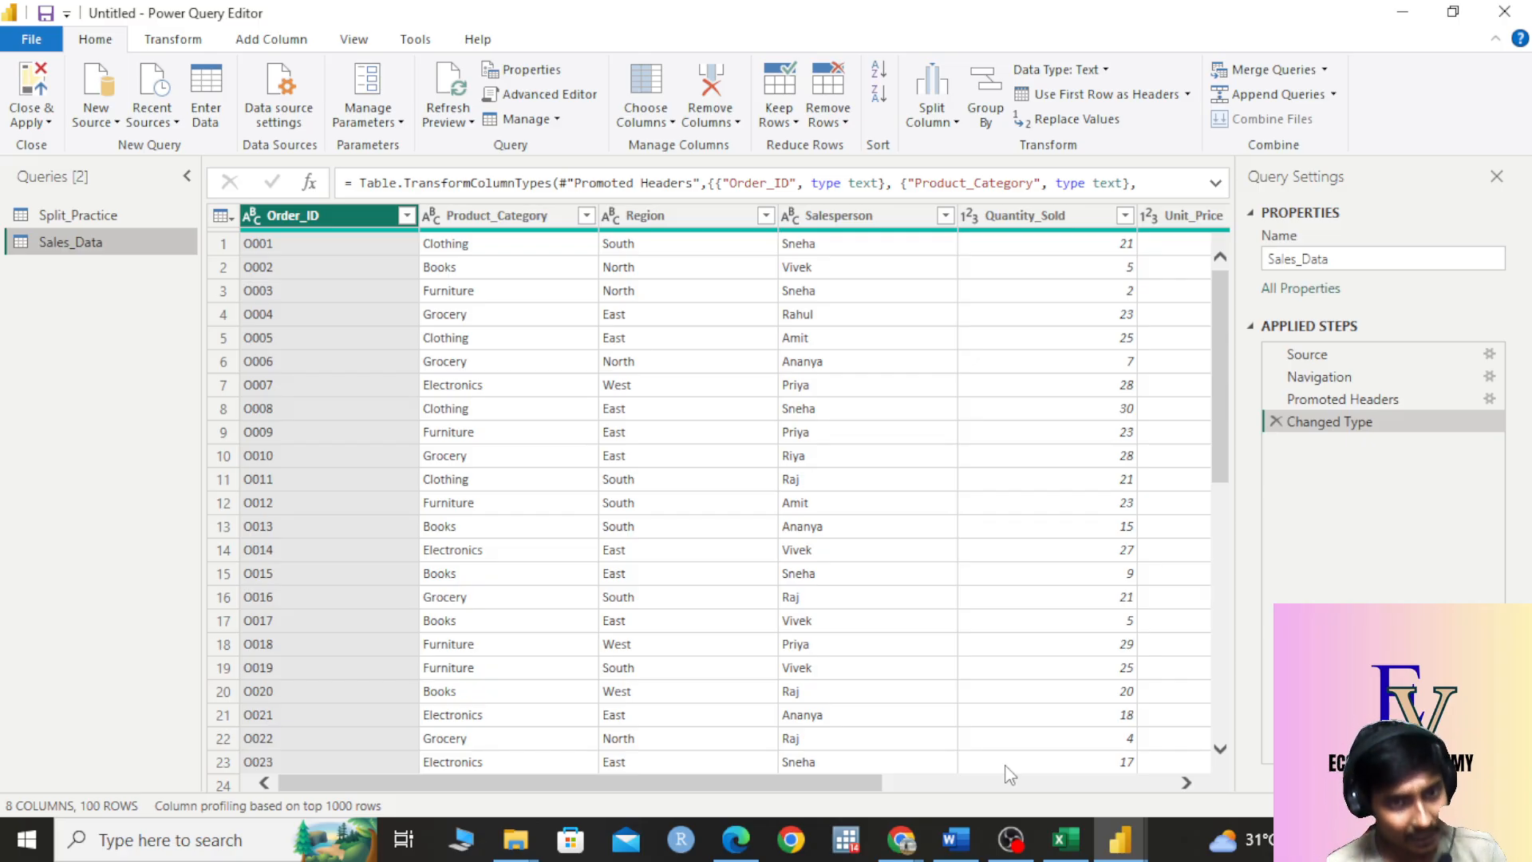
Step: View the Split_Practice query, then return to Sales_Data and look across all its columns
{"action": "left_click", "coordinate": [112, 219]}
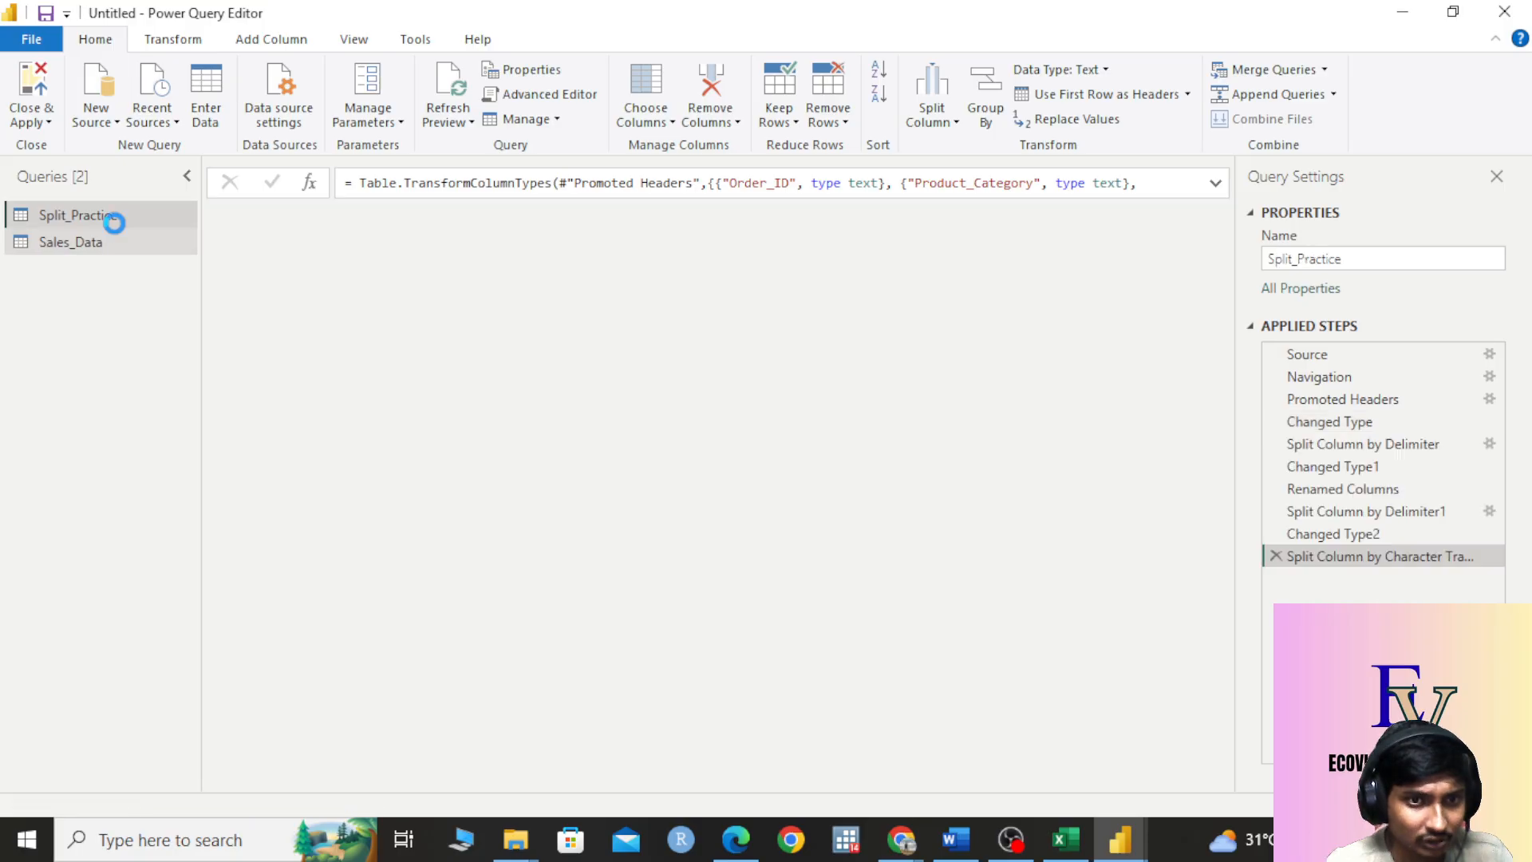
{"action": "left_click", "coordinate": [124, 252]}
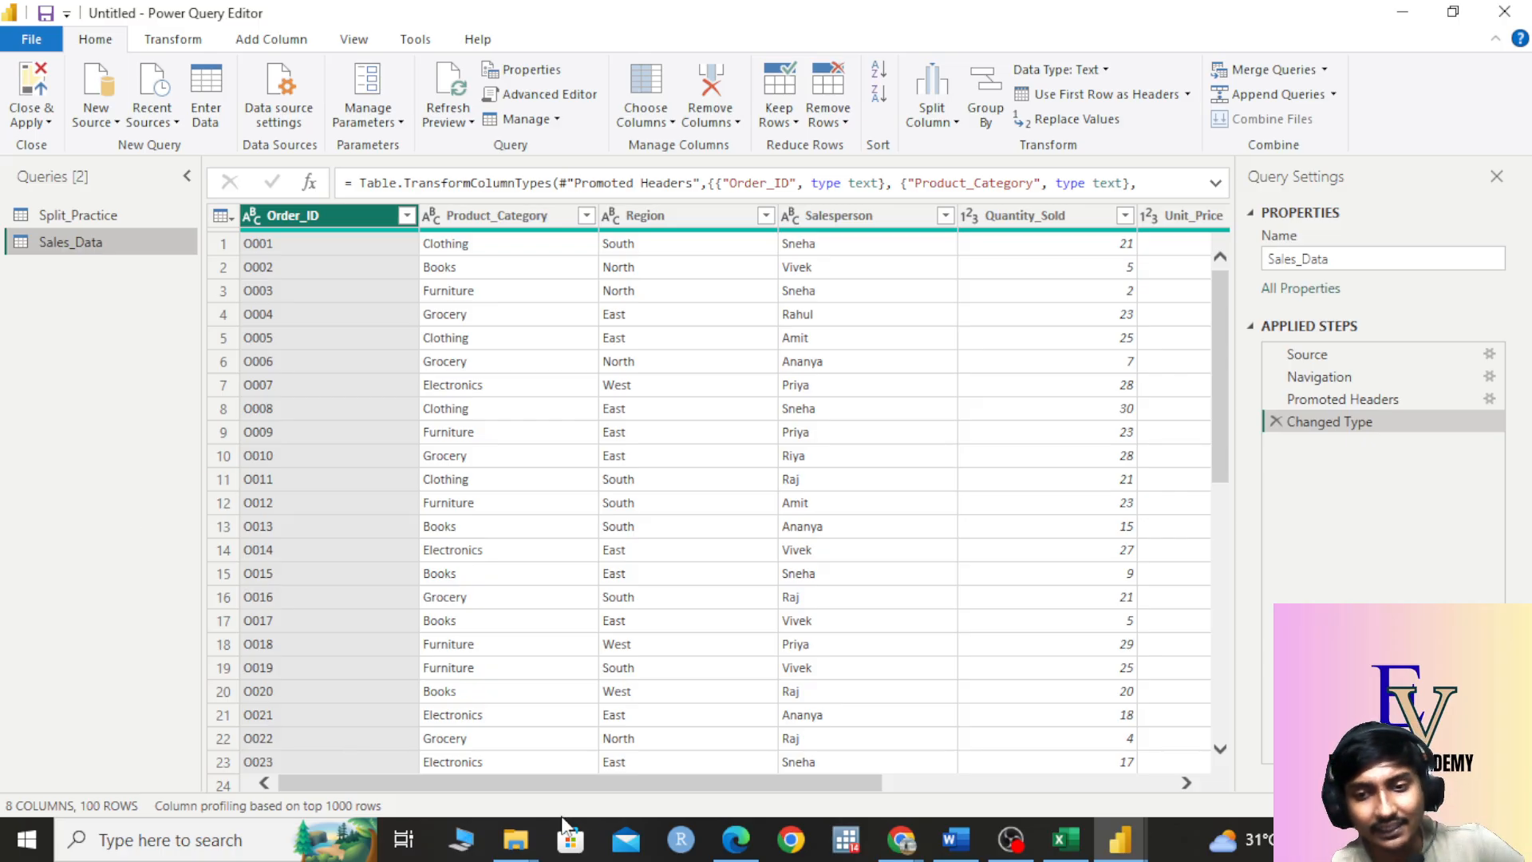
{"action": "left_click_drag", "start_coordinate": [599, 785], "coordinate": [919, 802]}
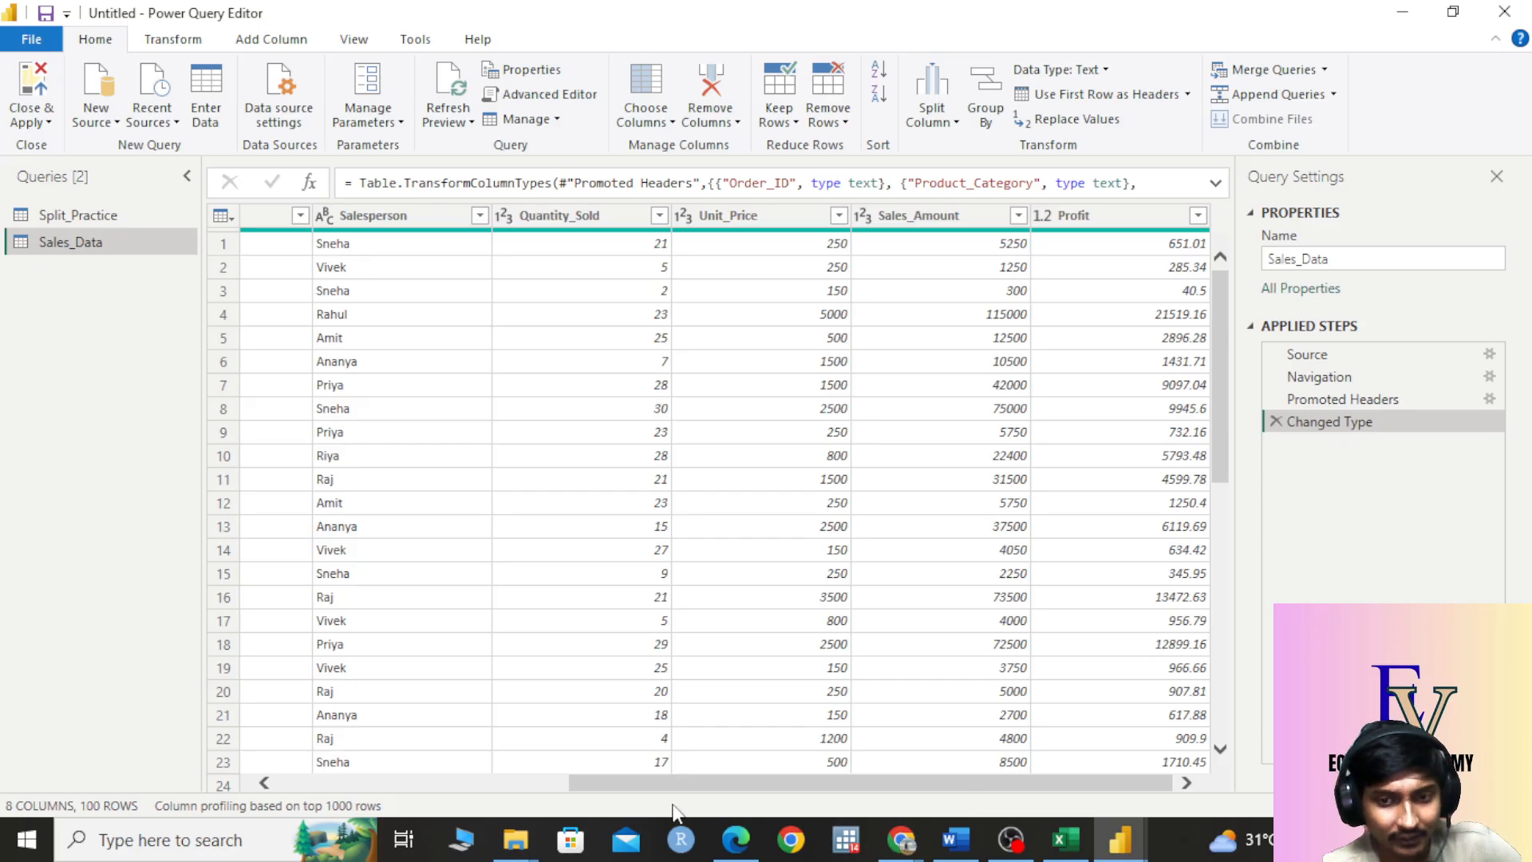
{"action": "left_click_drag", "start_coordinate": [645, 784], "coordinate": [343, 773]}
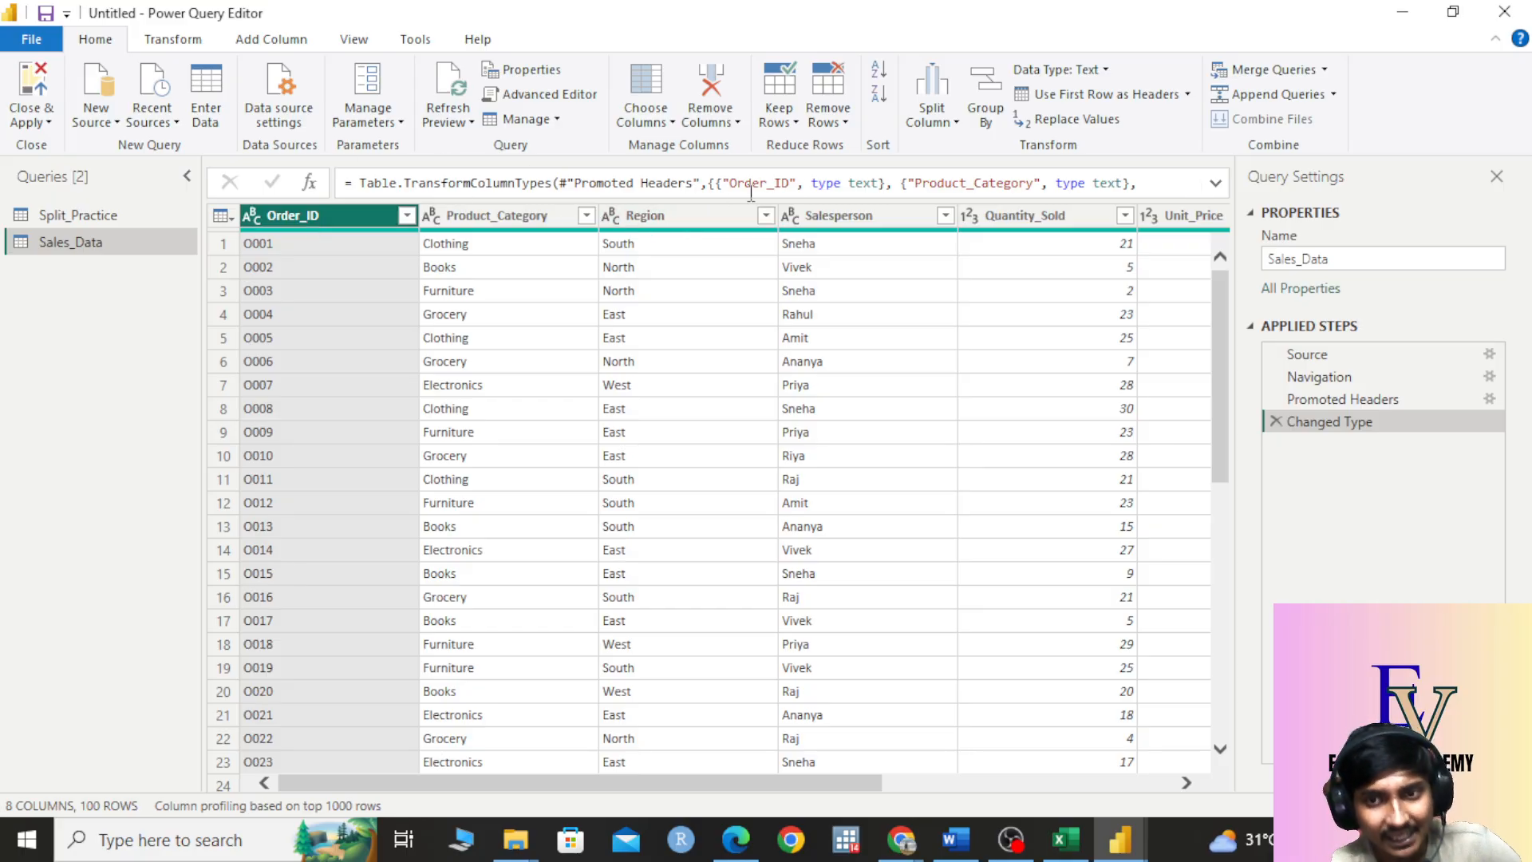
{"action": "left_click_drag", "start_coordinate": [602, 778], "coordinate": [785, 781]}
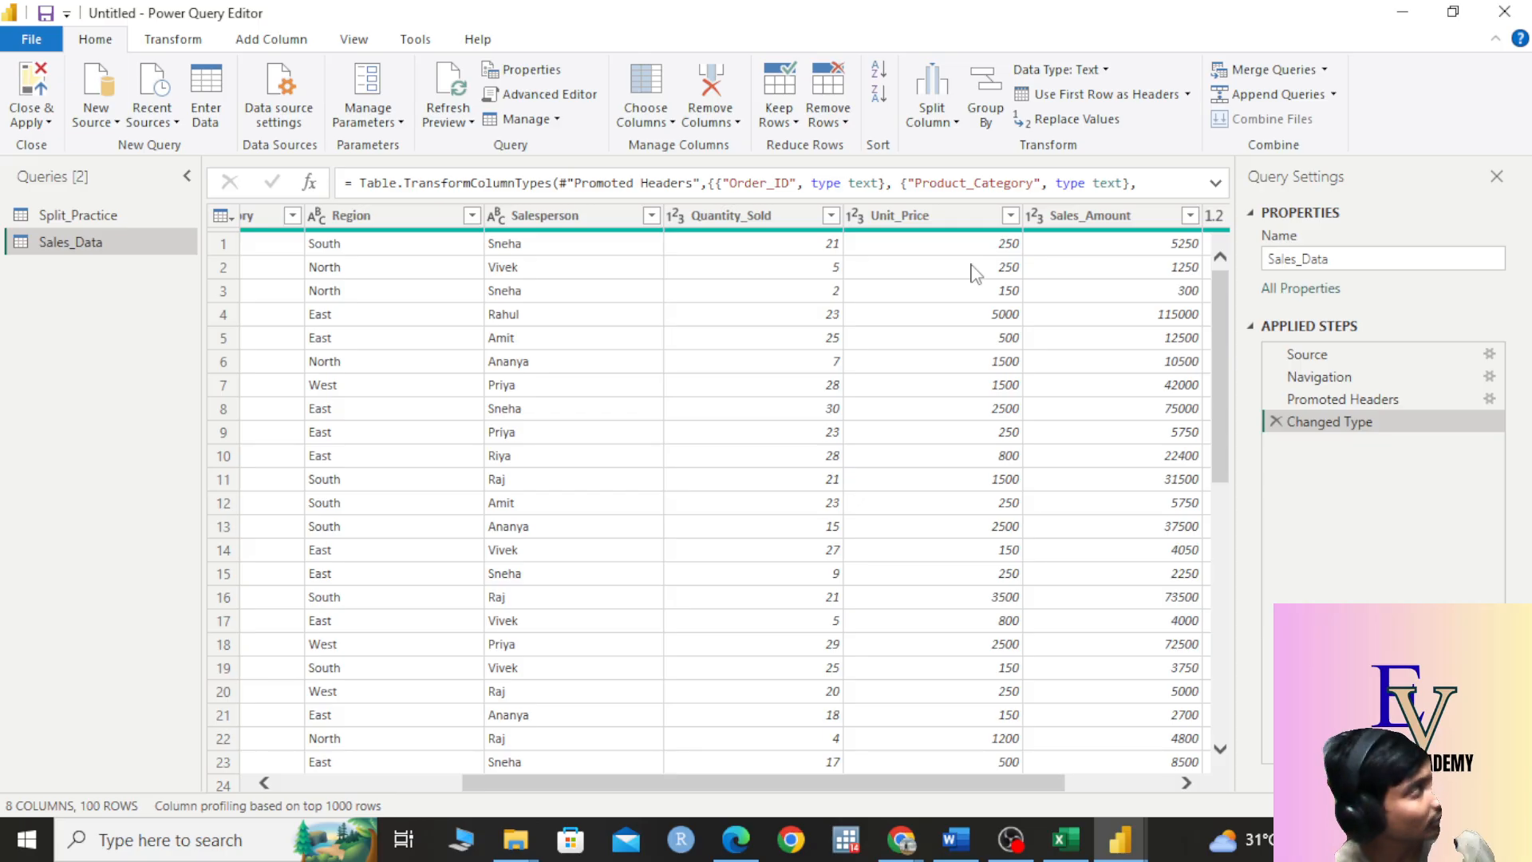
Step: Switch to OBS and remove the Video Capture Device source from the scene
{"action": "left_click", "coordinate": [1011, 838]}
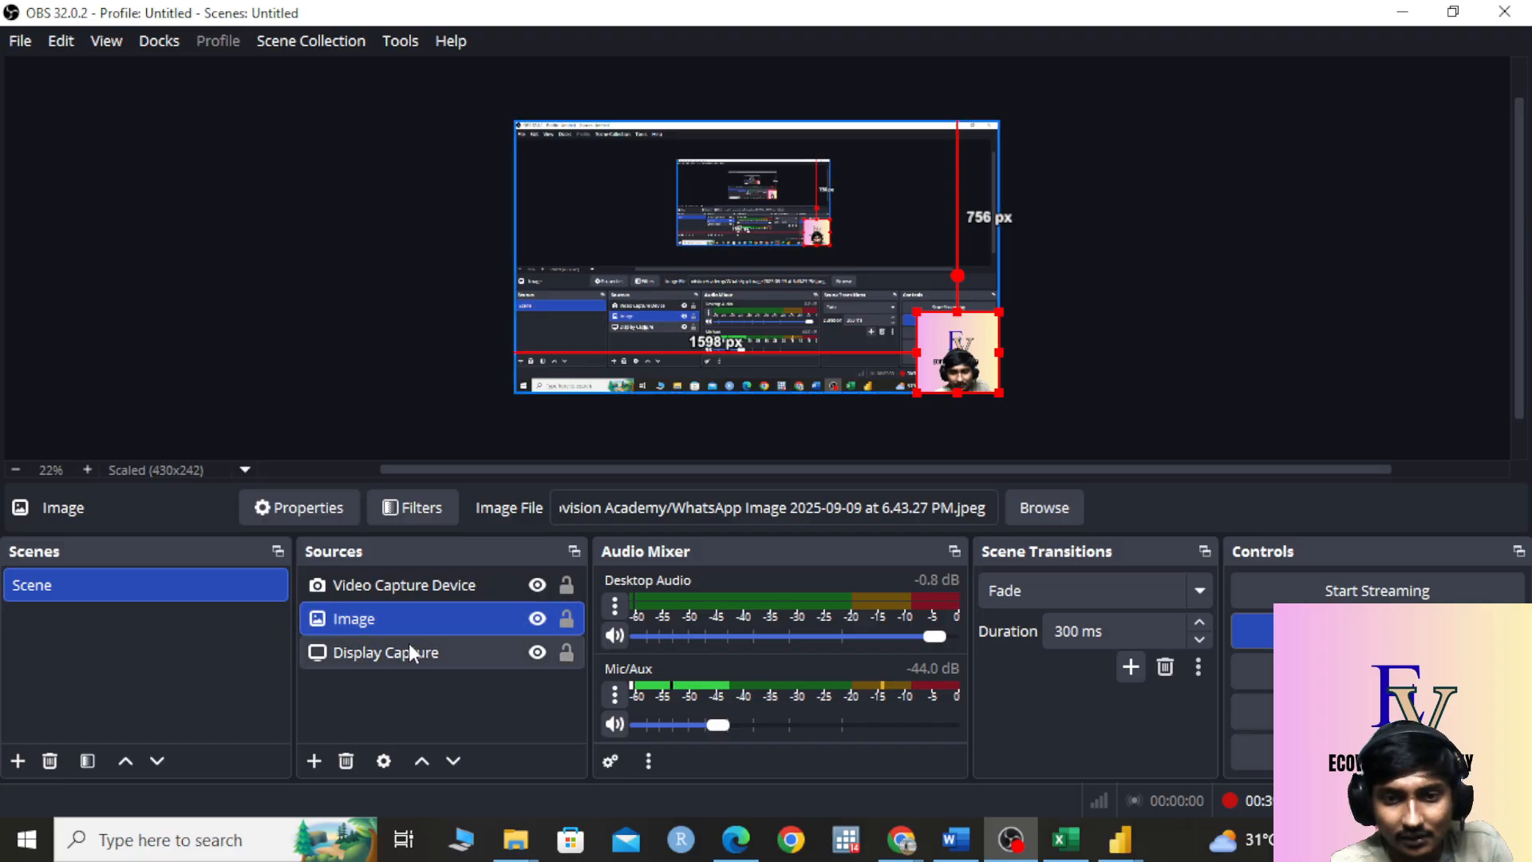
{"action": "left_click", "coordinate": [419, 583]}
{"action": "right_click", "coordinate": [445, 584]}
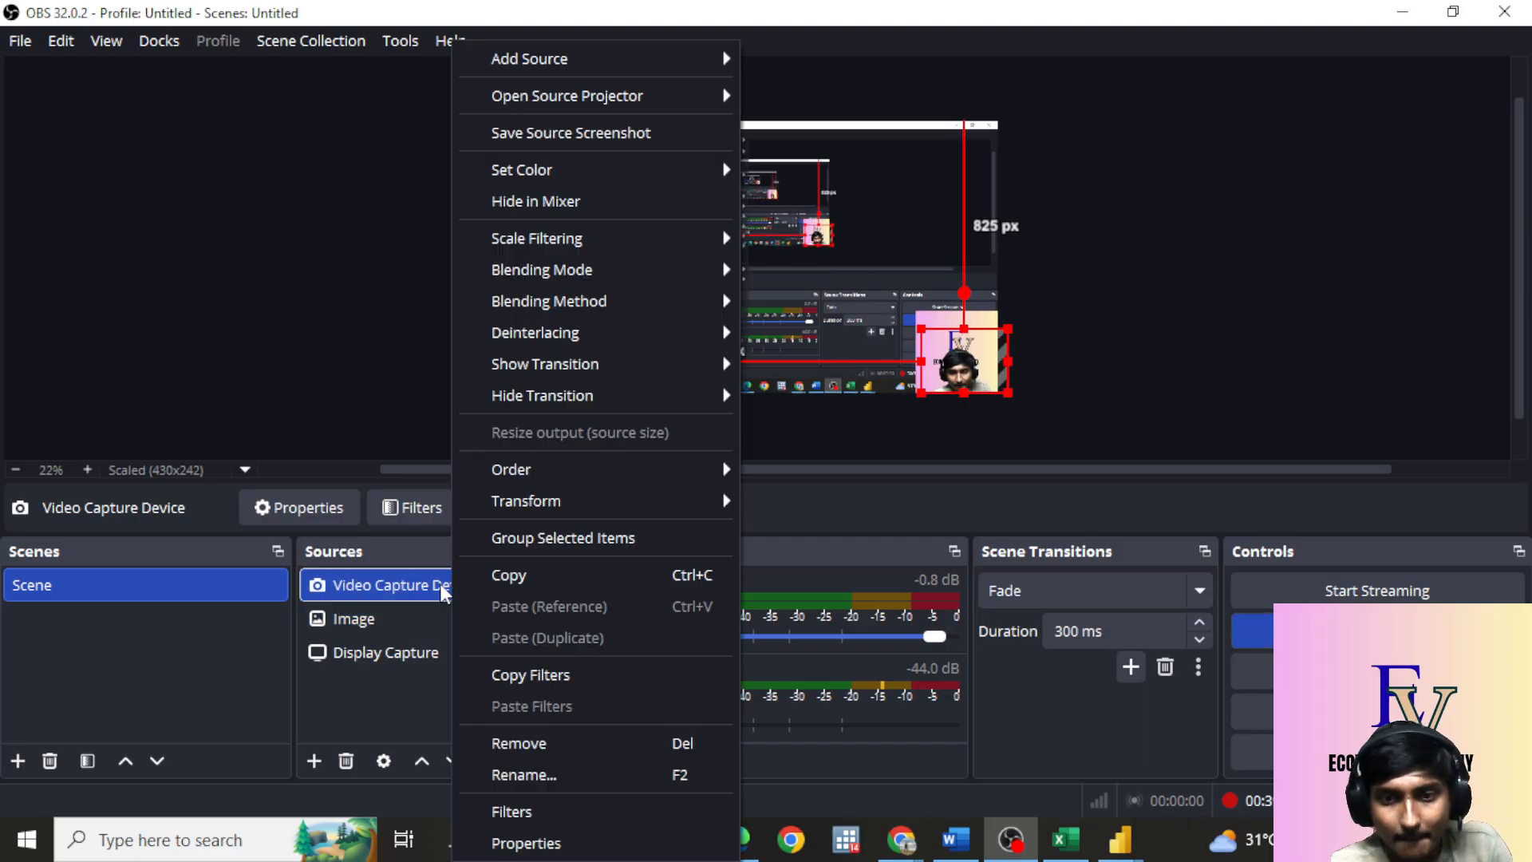
{"action": "key", "text": "Delete"}
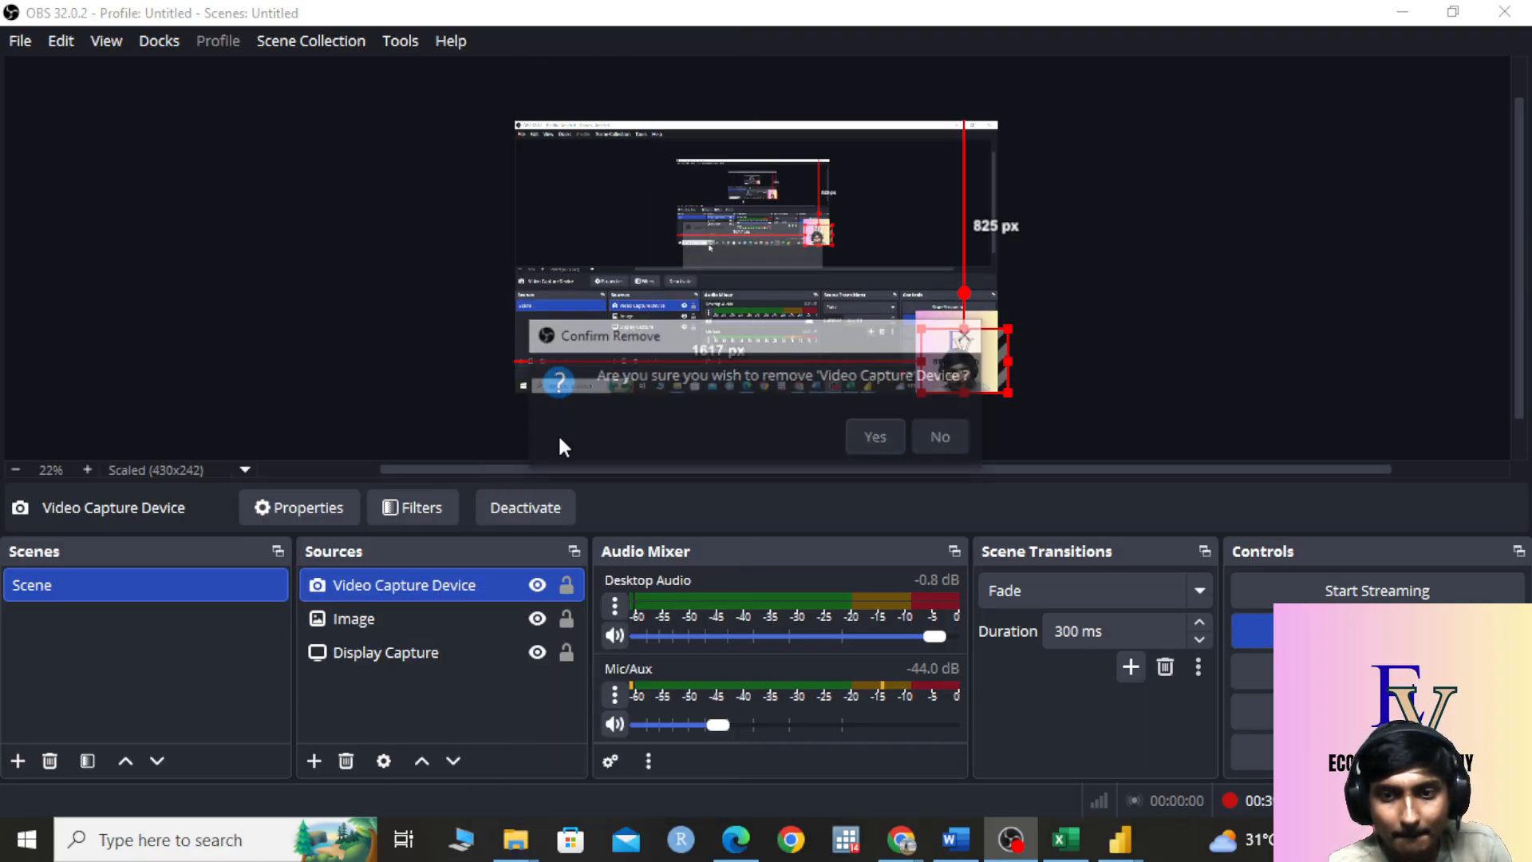
{"action": "left_click", "coordinate": [889, 441]}
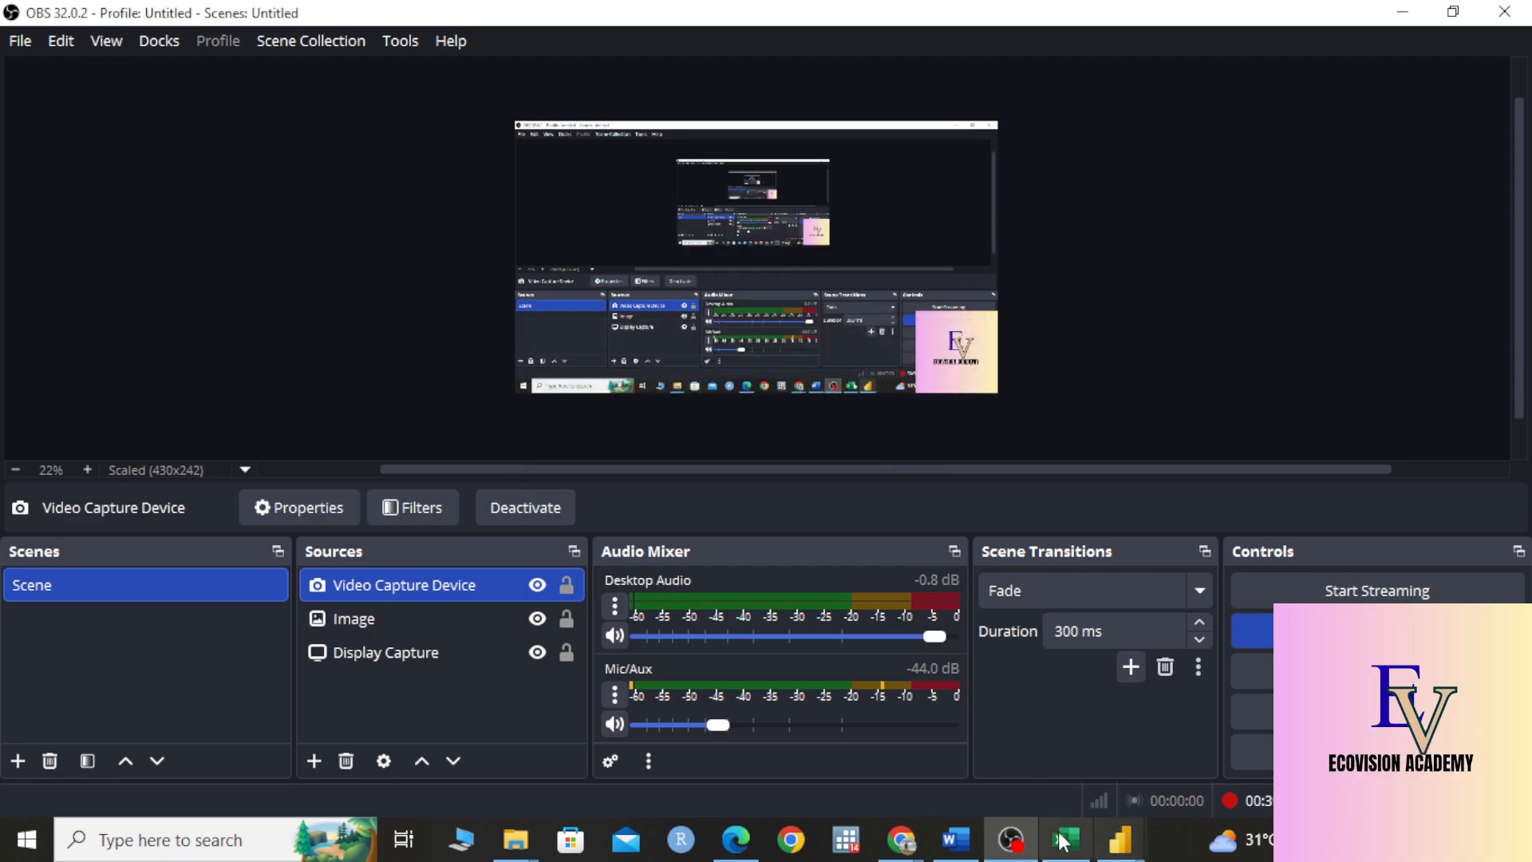
{"action": "mouse_move", "coordinate": [1015, 839]}
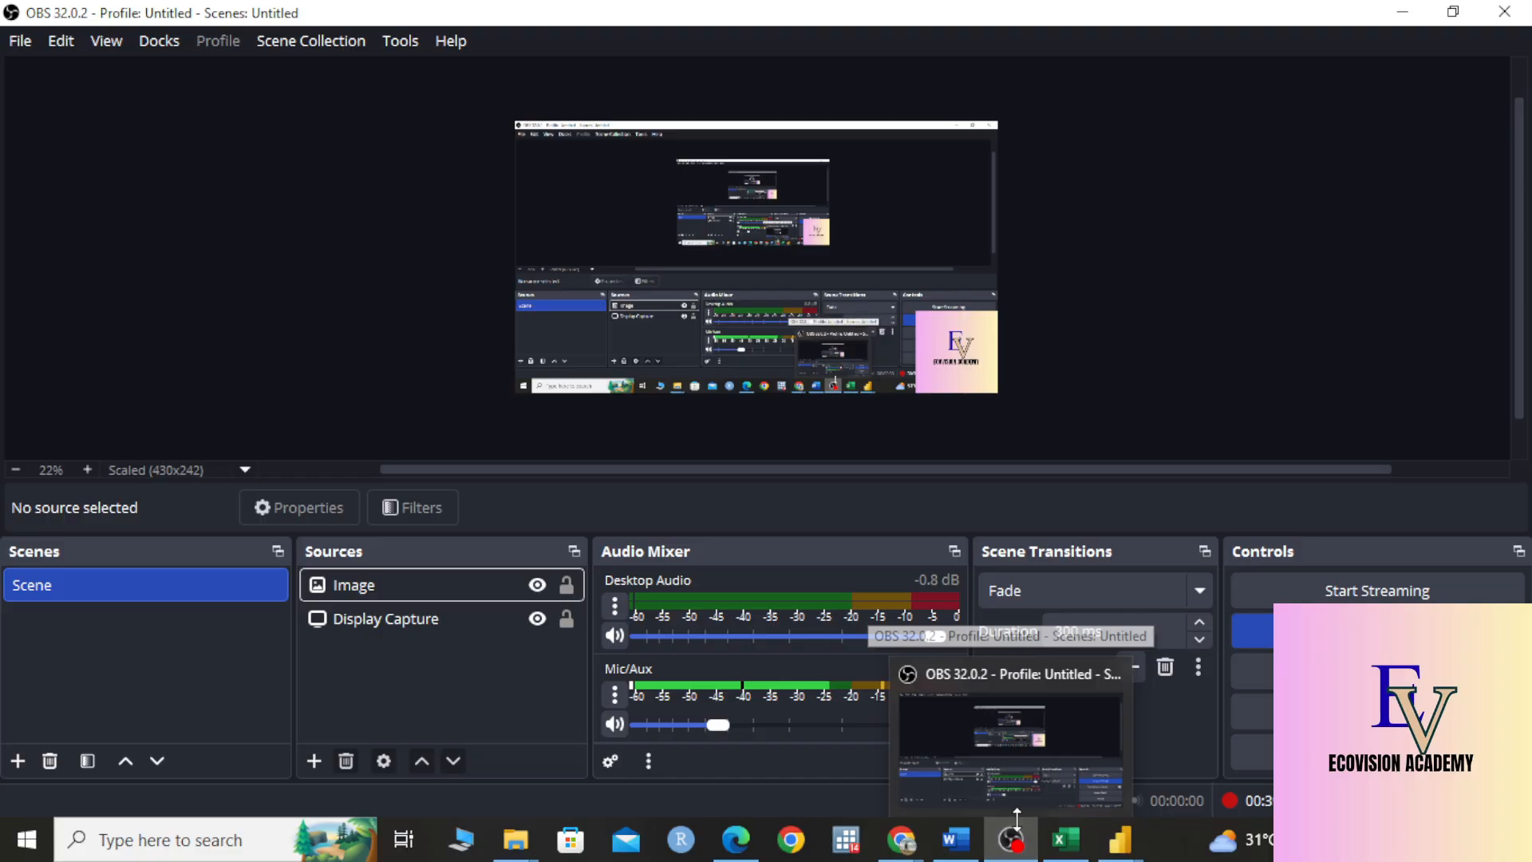
Step: Return to Power Query Editor and review the Sales_Data columns from Order_ID through Profit
{"action": "mouse_move", "coordinate": [1120, 839]}
{"action": "left_click", "coordinate": [1053, 728]}
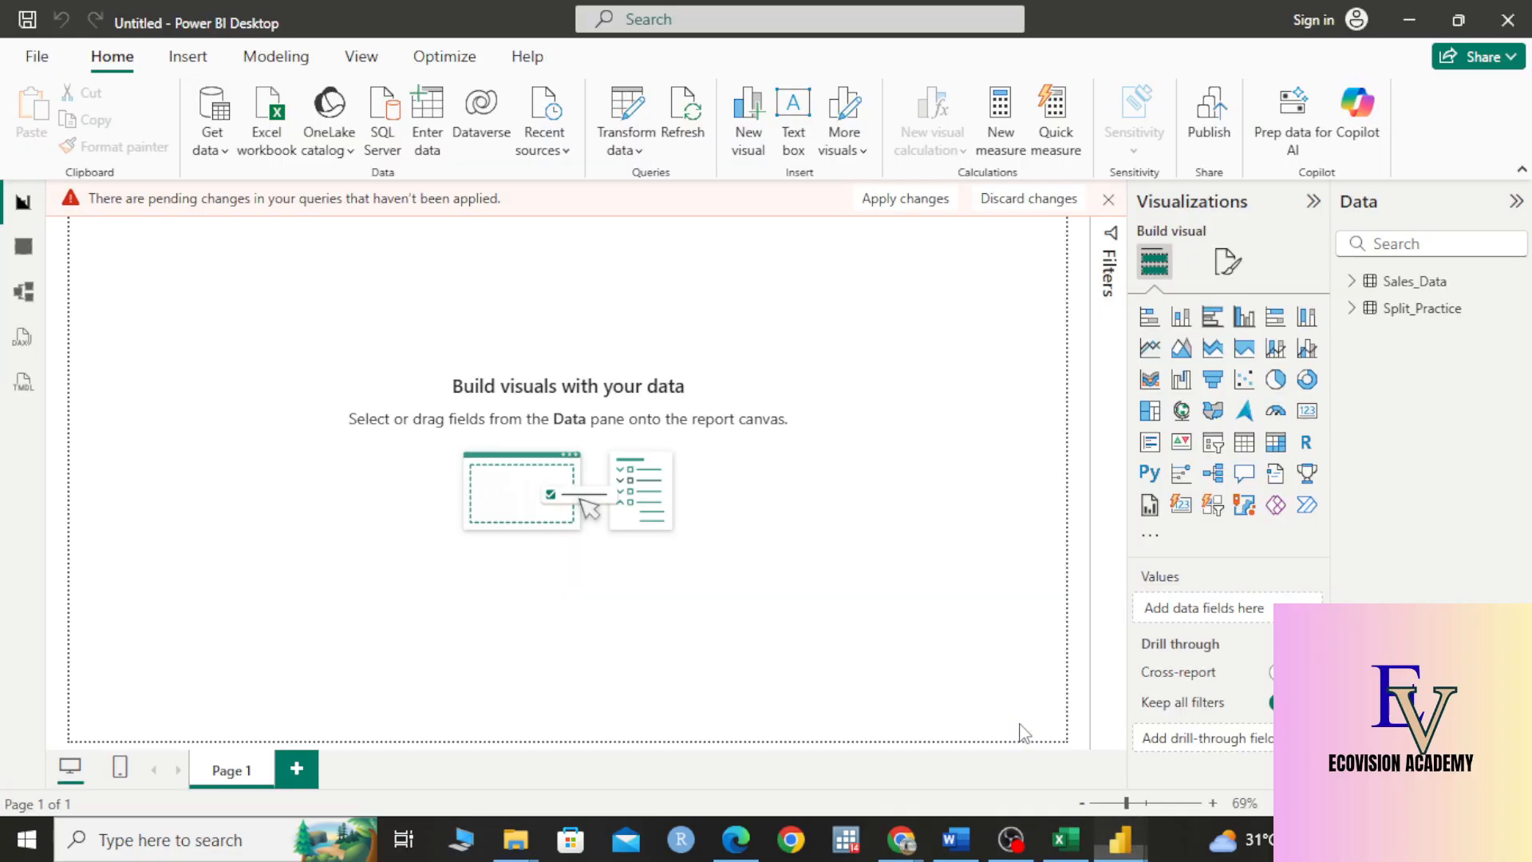
{"action": "mouse_move", "coordinate": [1125, 837]}
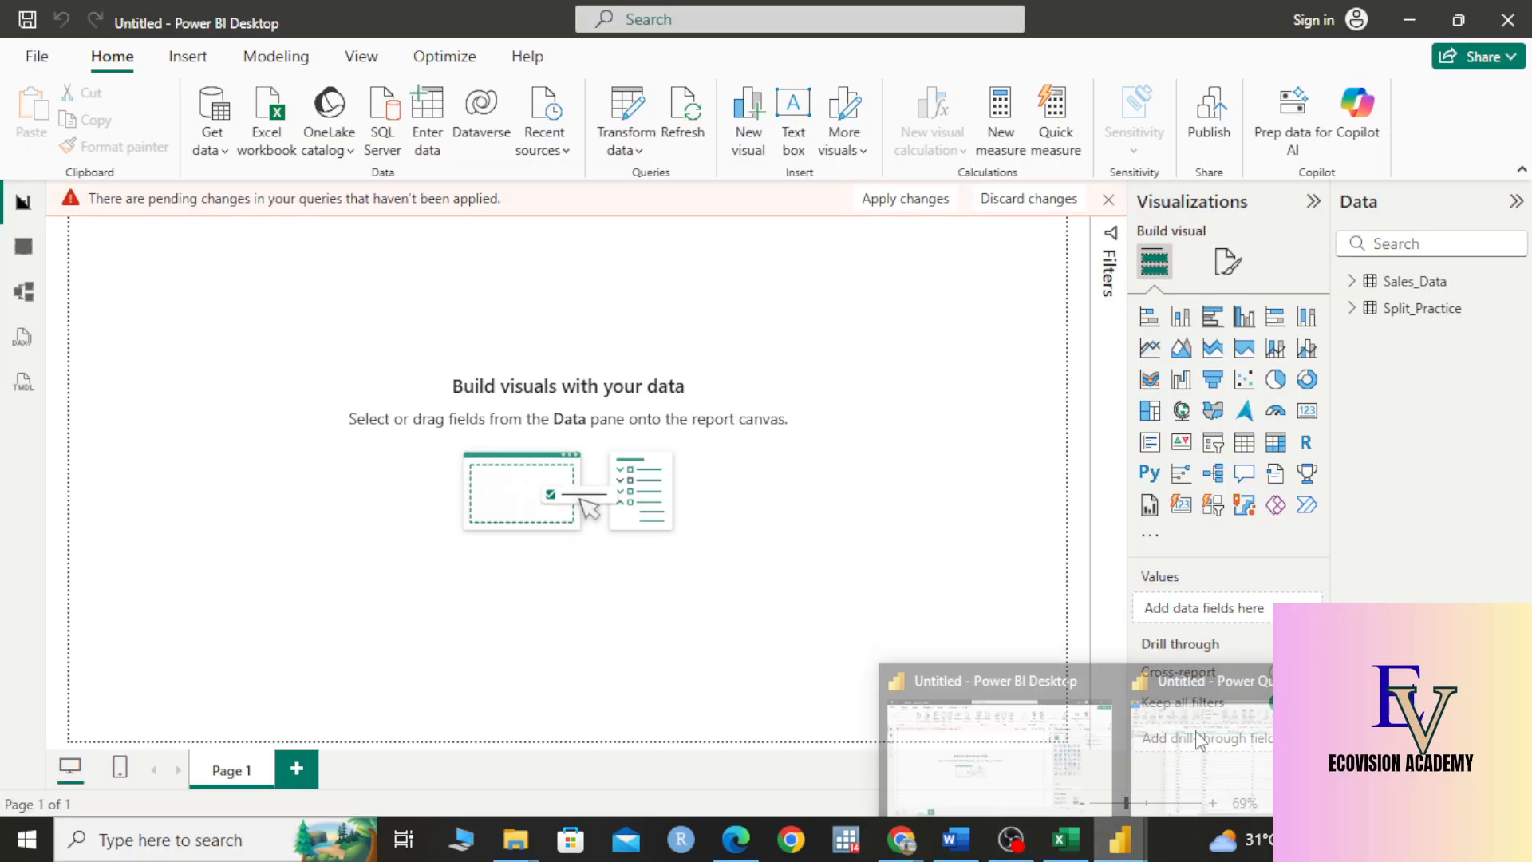
{"action": "left_click", "coordinate": [1214, 722]}
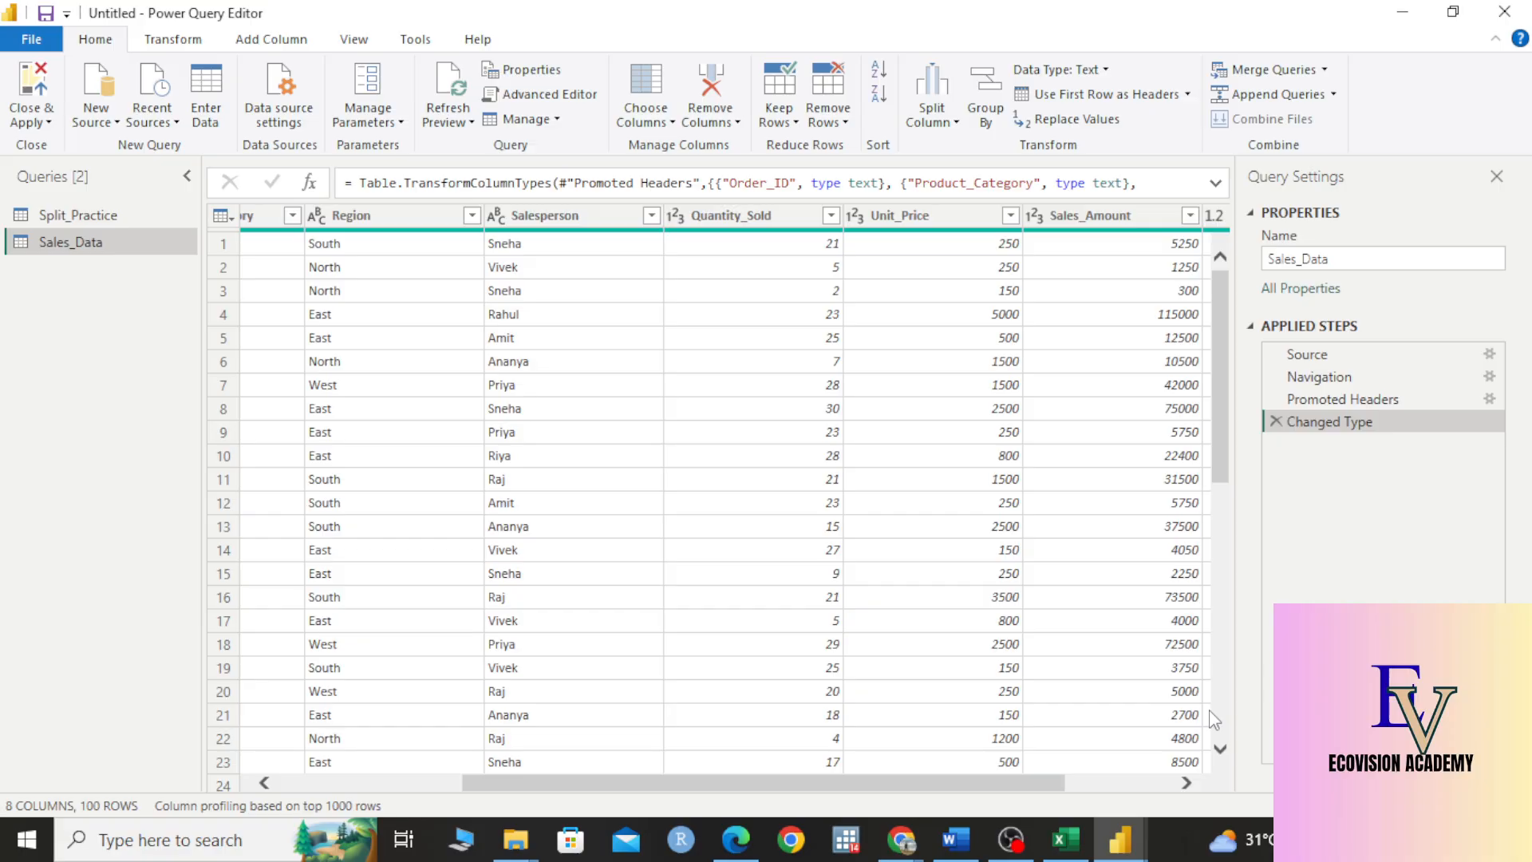
{"action": "left_click_drag", "start_coordinate": [898, 782], "coordinate": [1072, 786]}
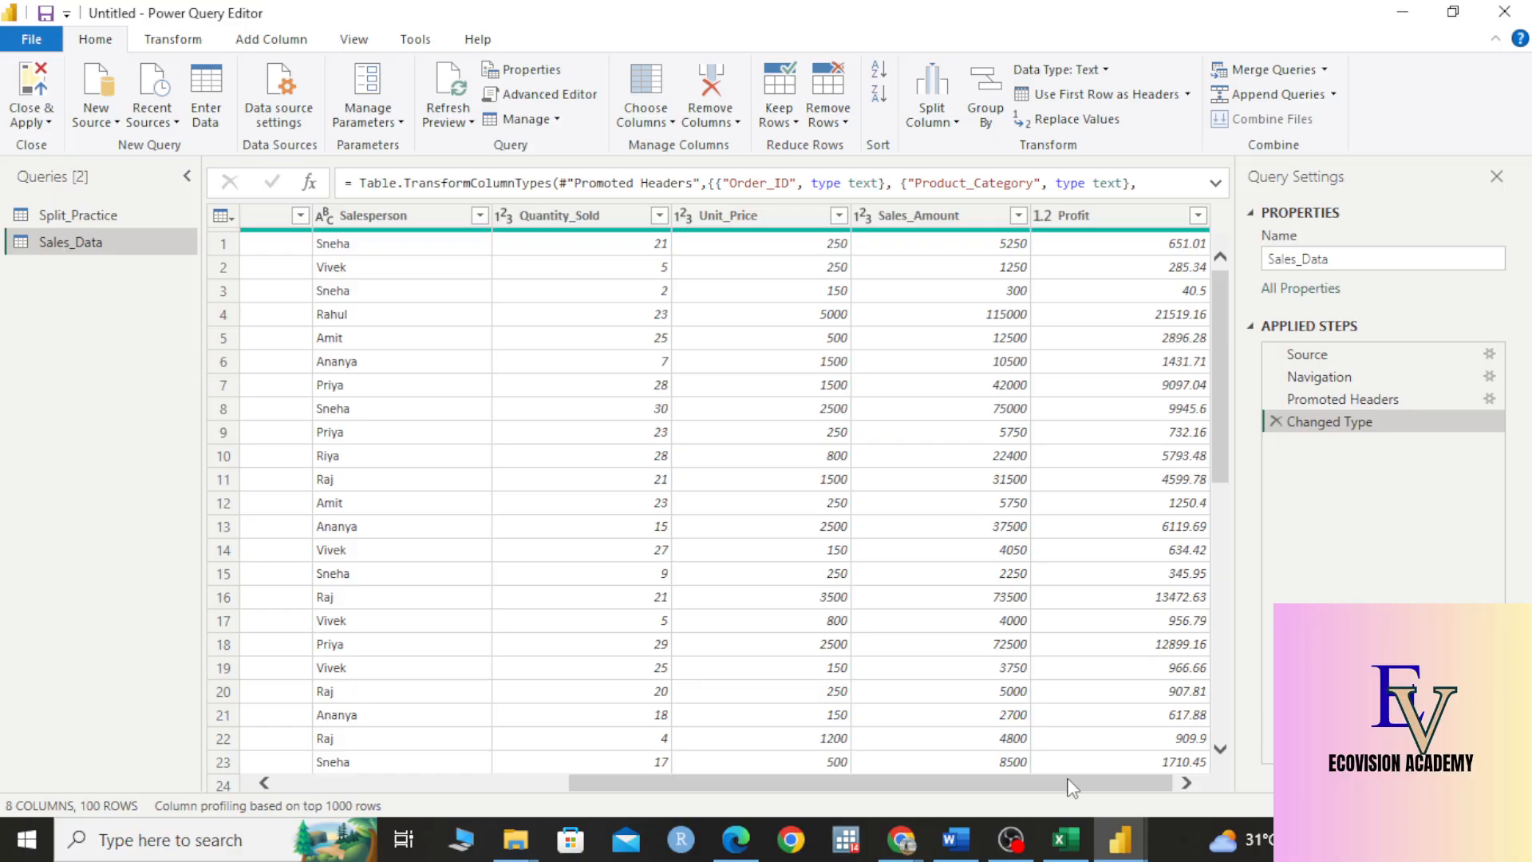
{"action": "left_click_drag", "start_coordinate": [1105, 782], "coordinate": [571, 784]}
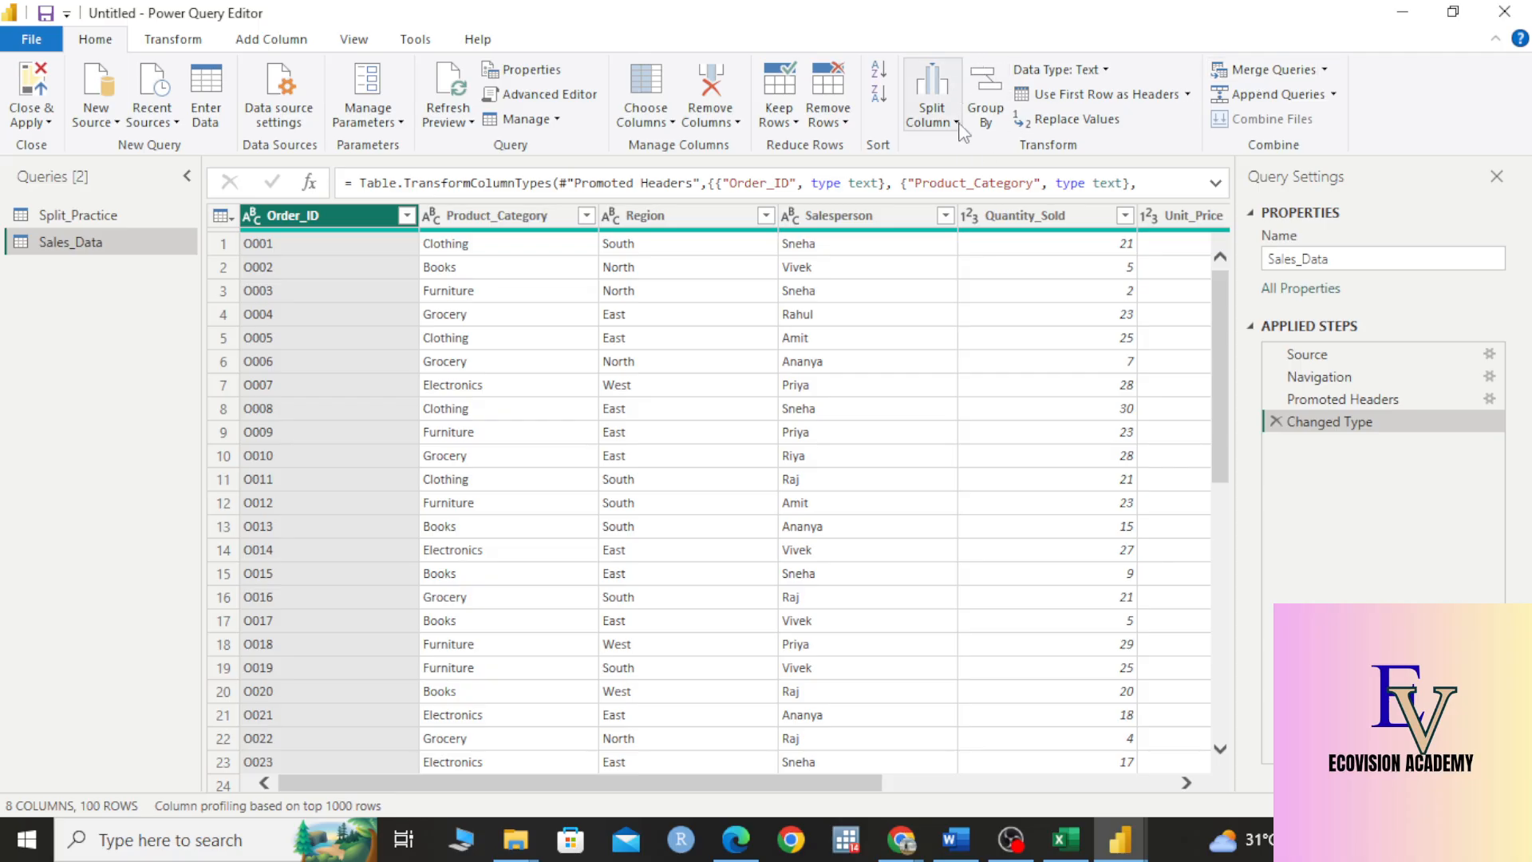
Step: Start a basic Group By on Sales_Data with Product_Category as the grouping column, moving the dialog clear of the data
{"action": "left_click", "coordinate": [998, 120]}
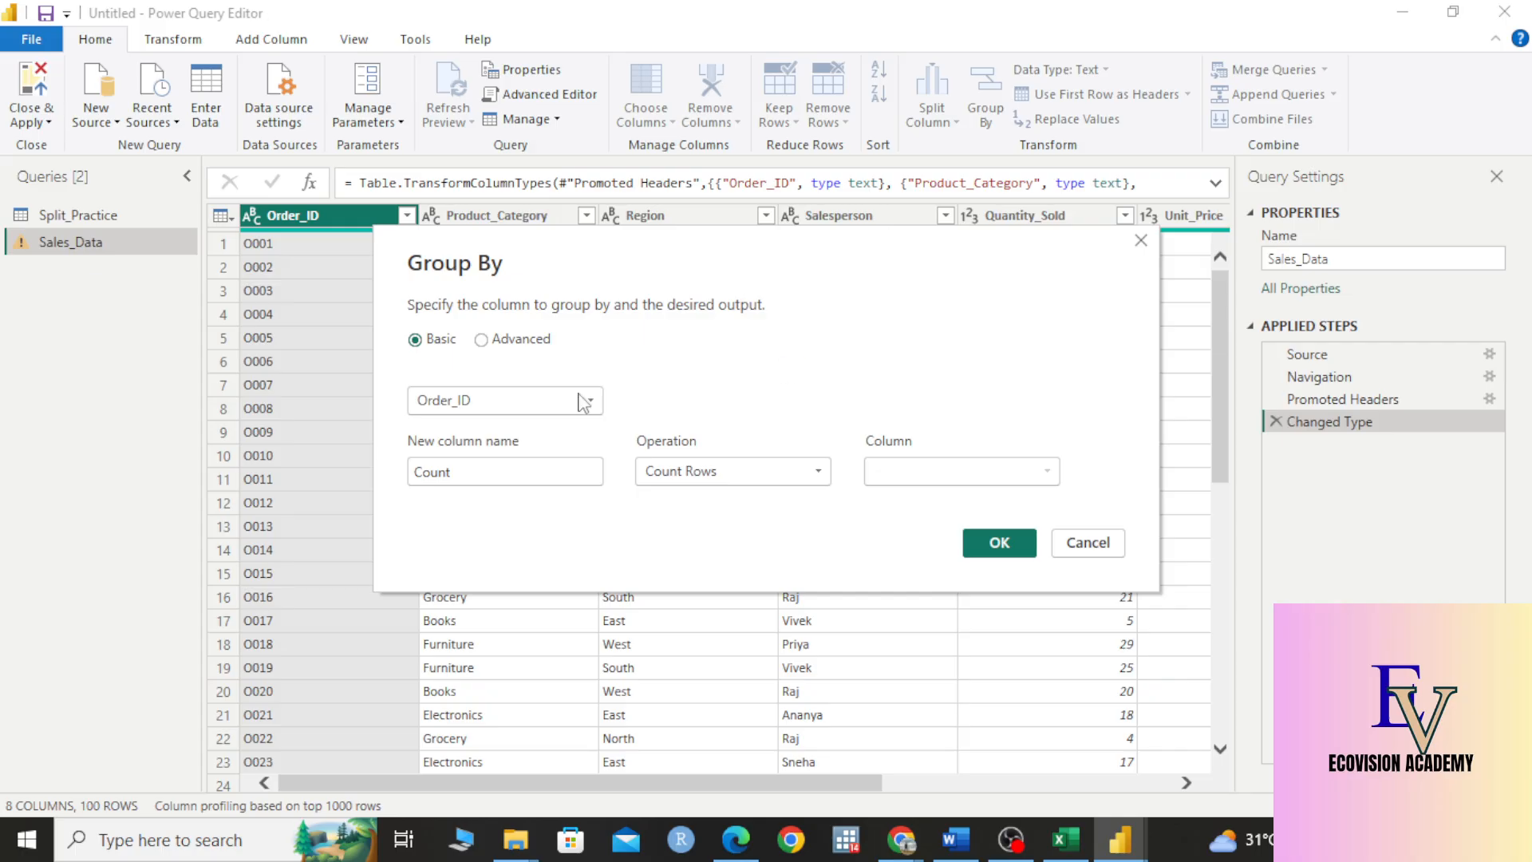
{"action": "left_click_drag", "start_coordinate": [667, 267], "coordinate": [656, 151]}
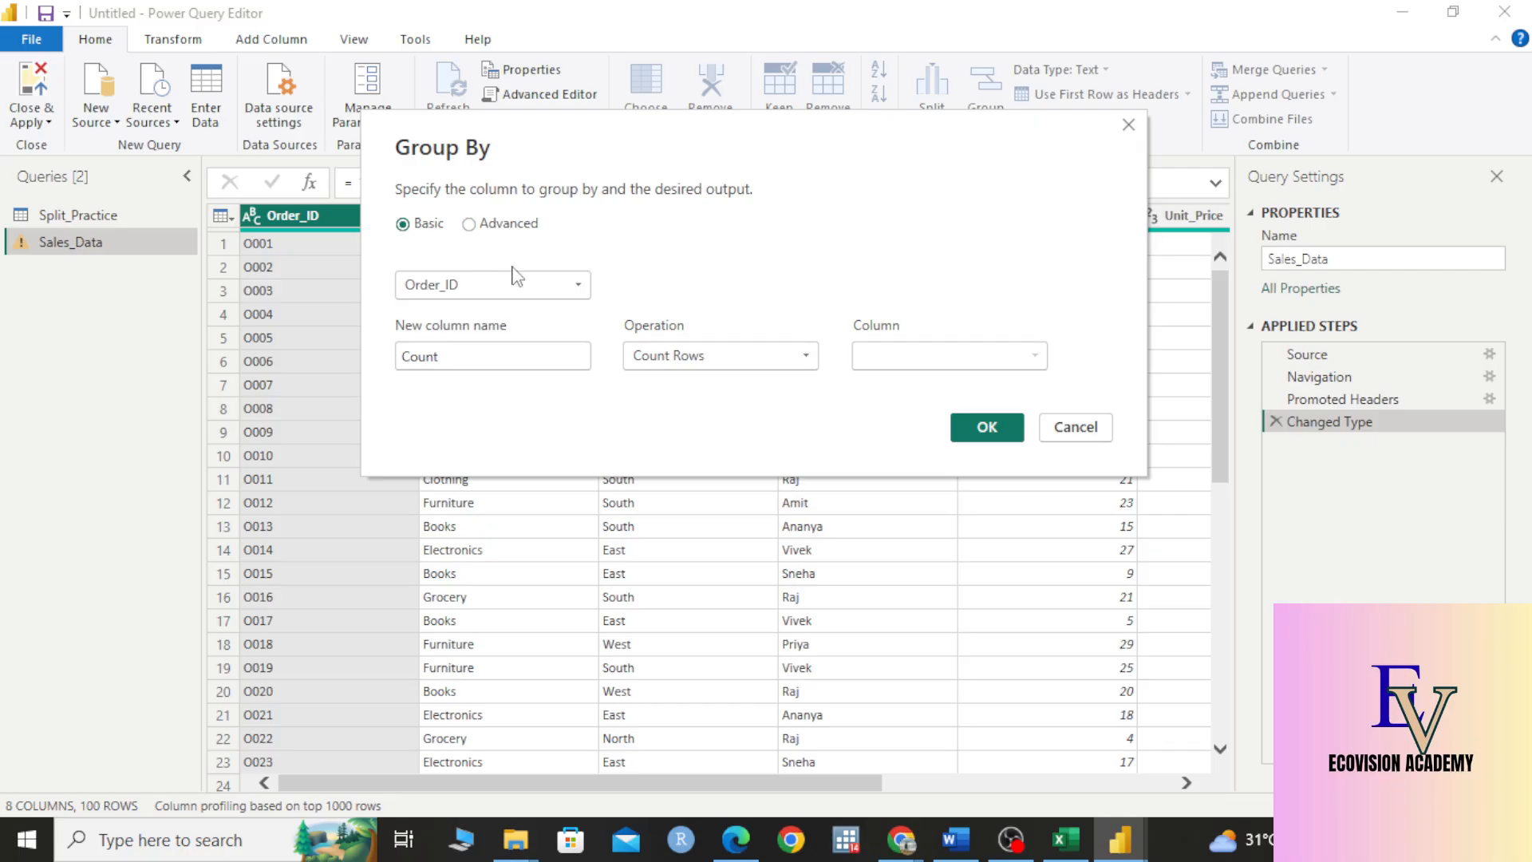
{"action": "left_click_drag", "start_coordinate": [656, 149], "coordinate": [813, 439]}
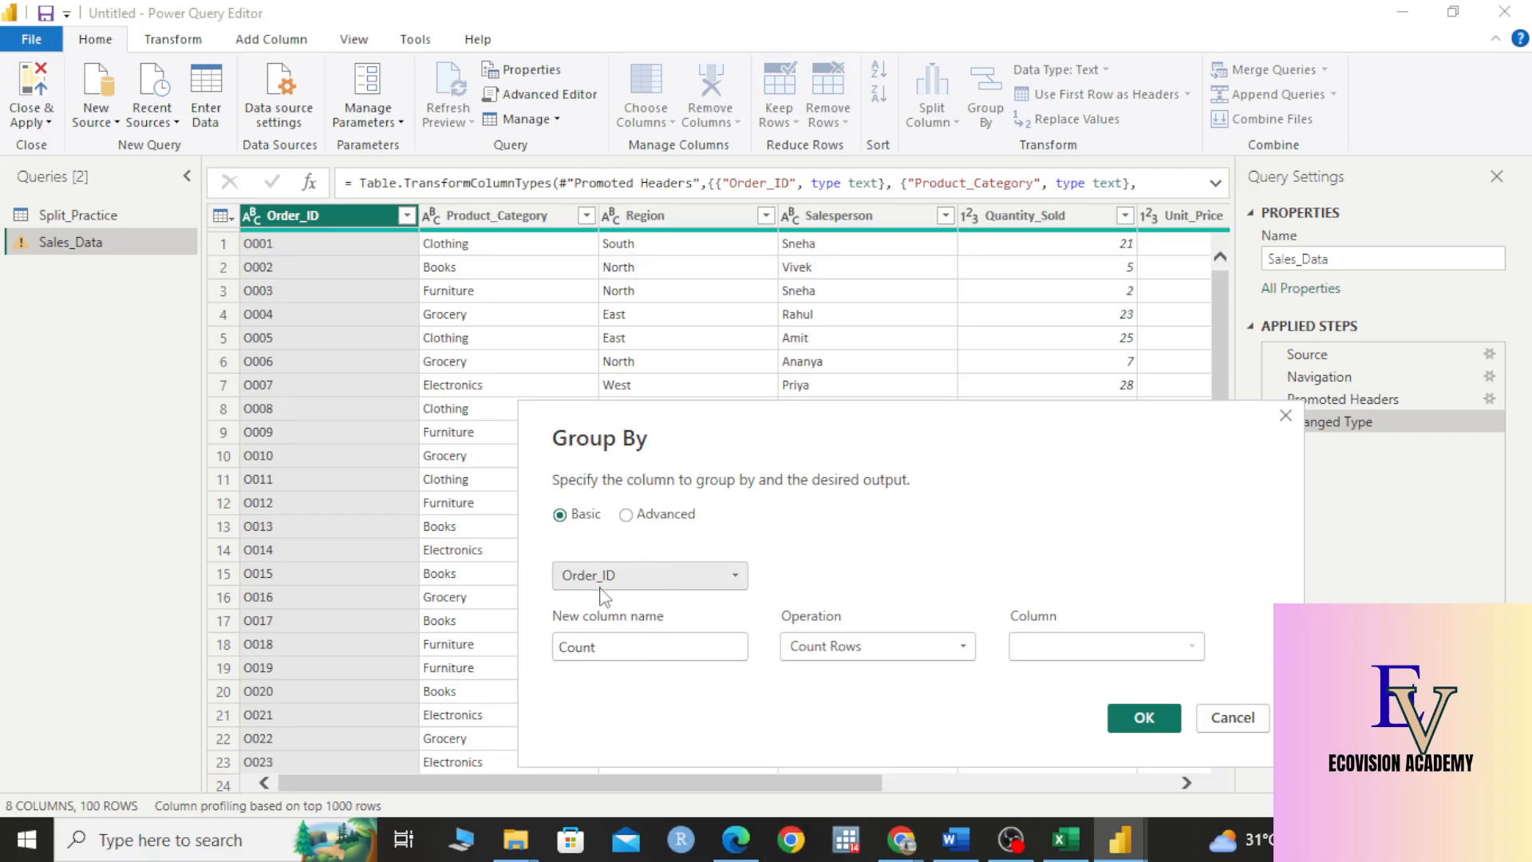
{"action": "left_click", "coordinate": [734, 583]}
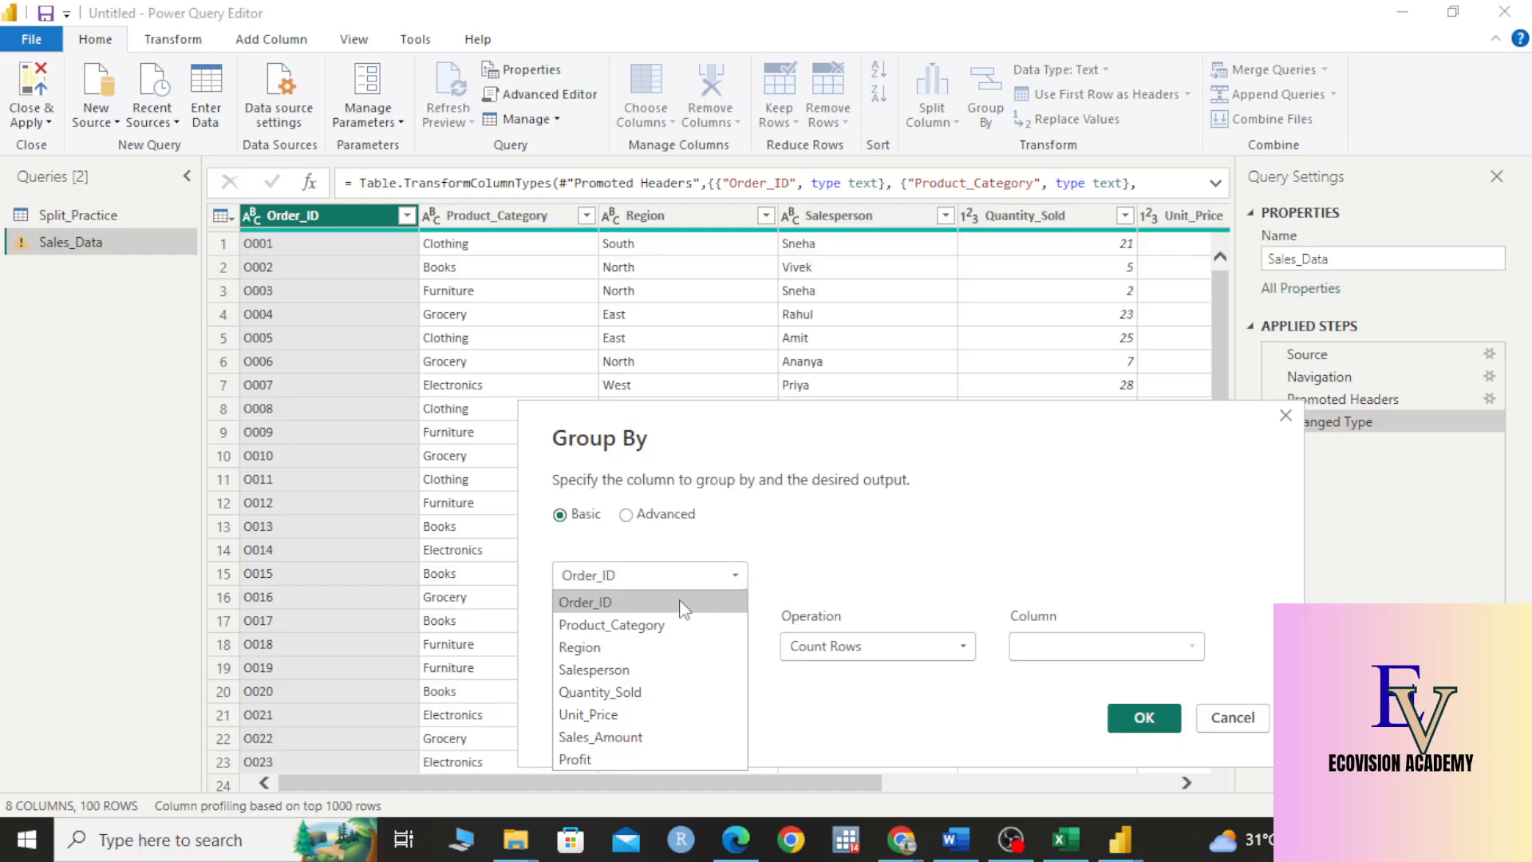
{"action": "left_click", "coordinate": [627, 624]}
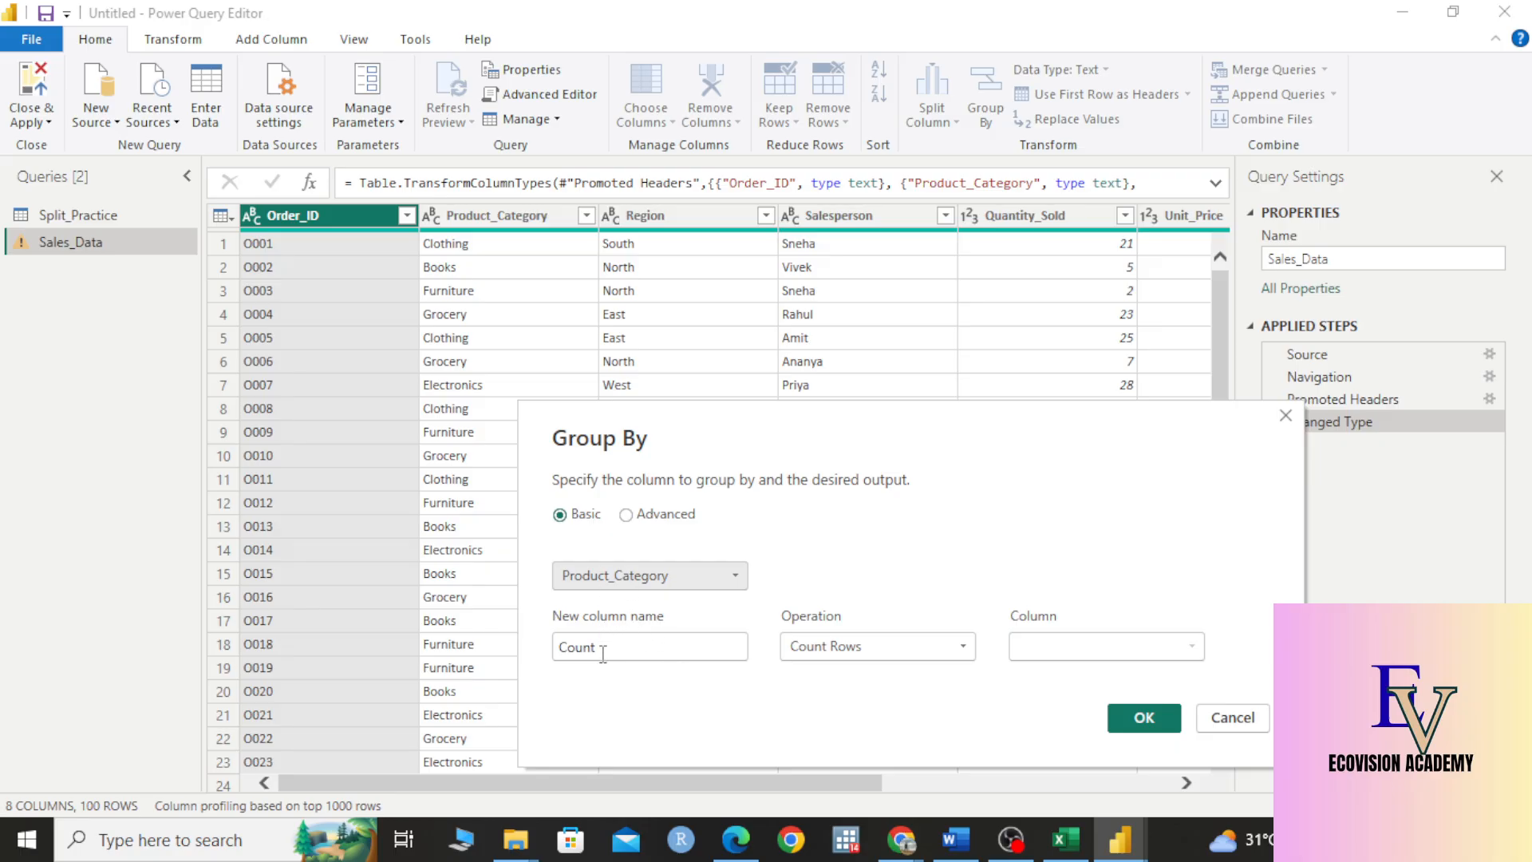
Step: Name the new aggregated column Total Unit sold and set its operation to Sum
{"action": "double_click", "coordinate": [570, 642]}
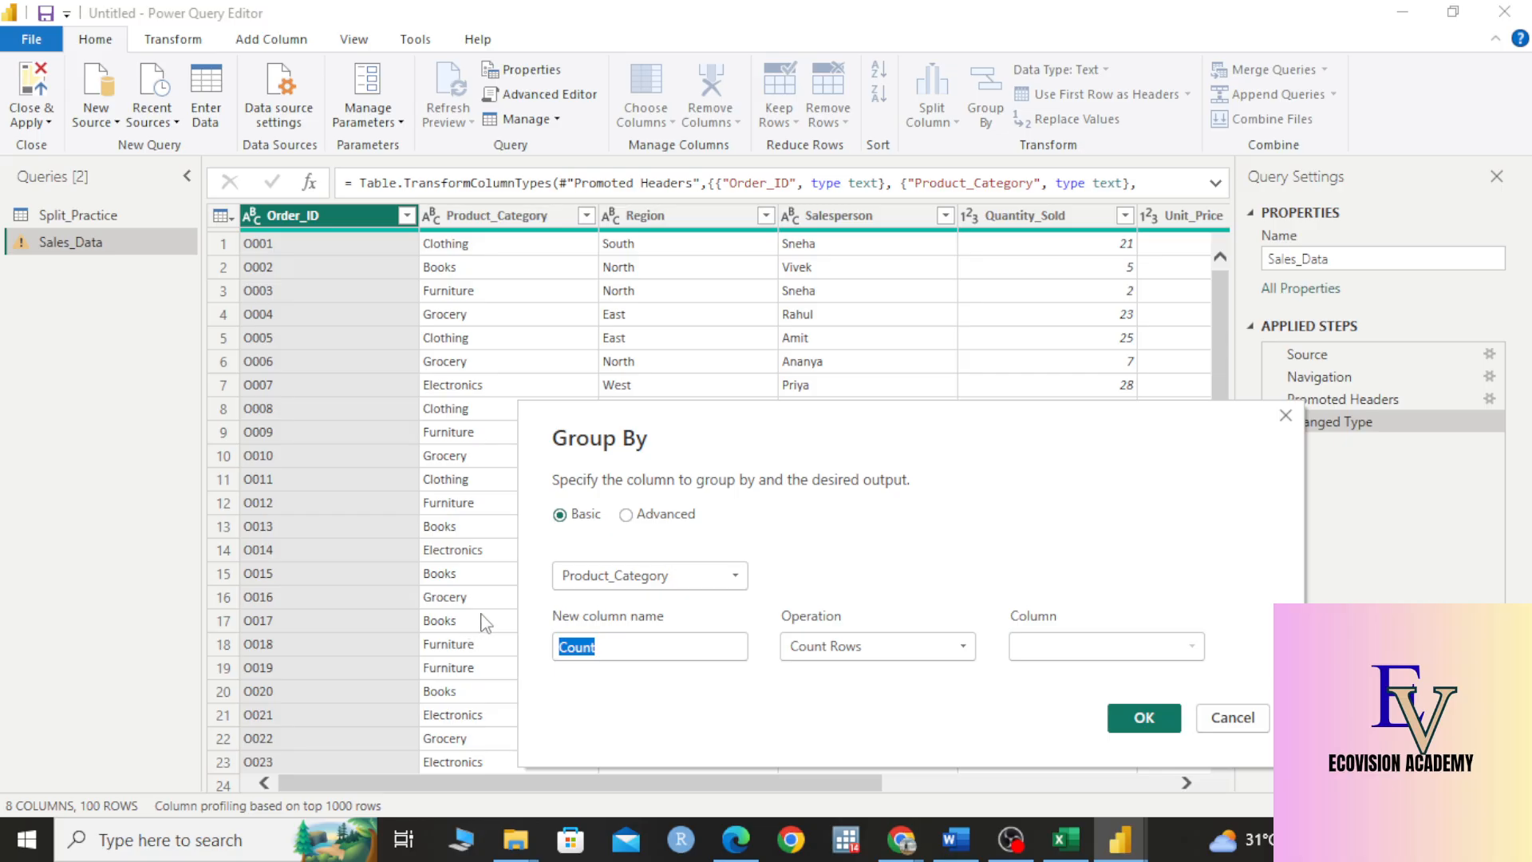
{"action": "key", "text": "BackSpace"}
{"action": "type", "text": "S"}
{"action": "key", "text": "BackSpace"}
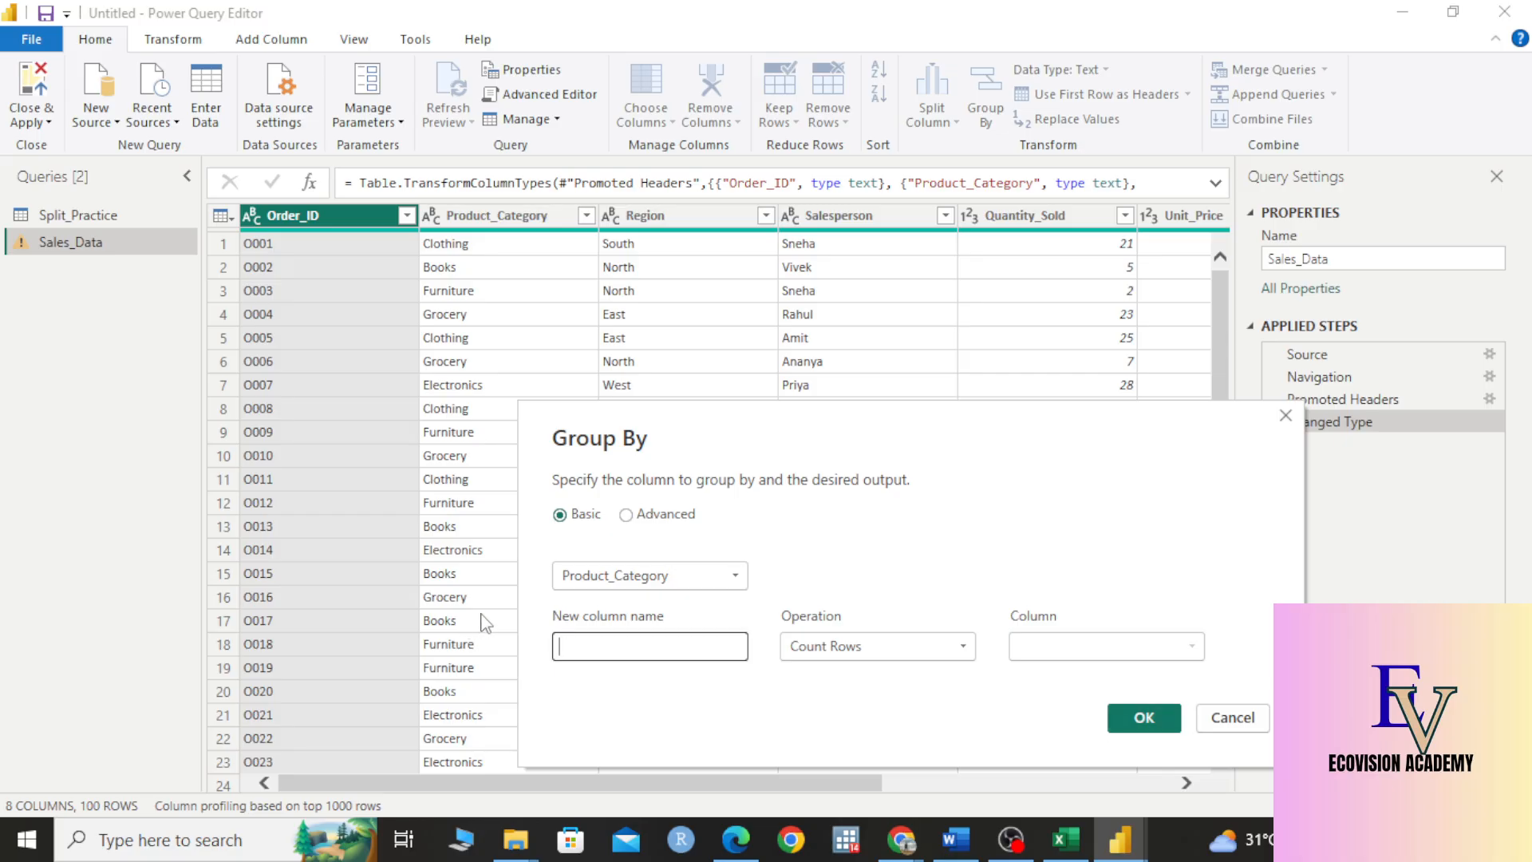
{"action": "type", "text": "Total Unit sold"}
{"action": "left_click", "coordinate": [945, 649]}
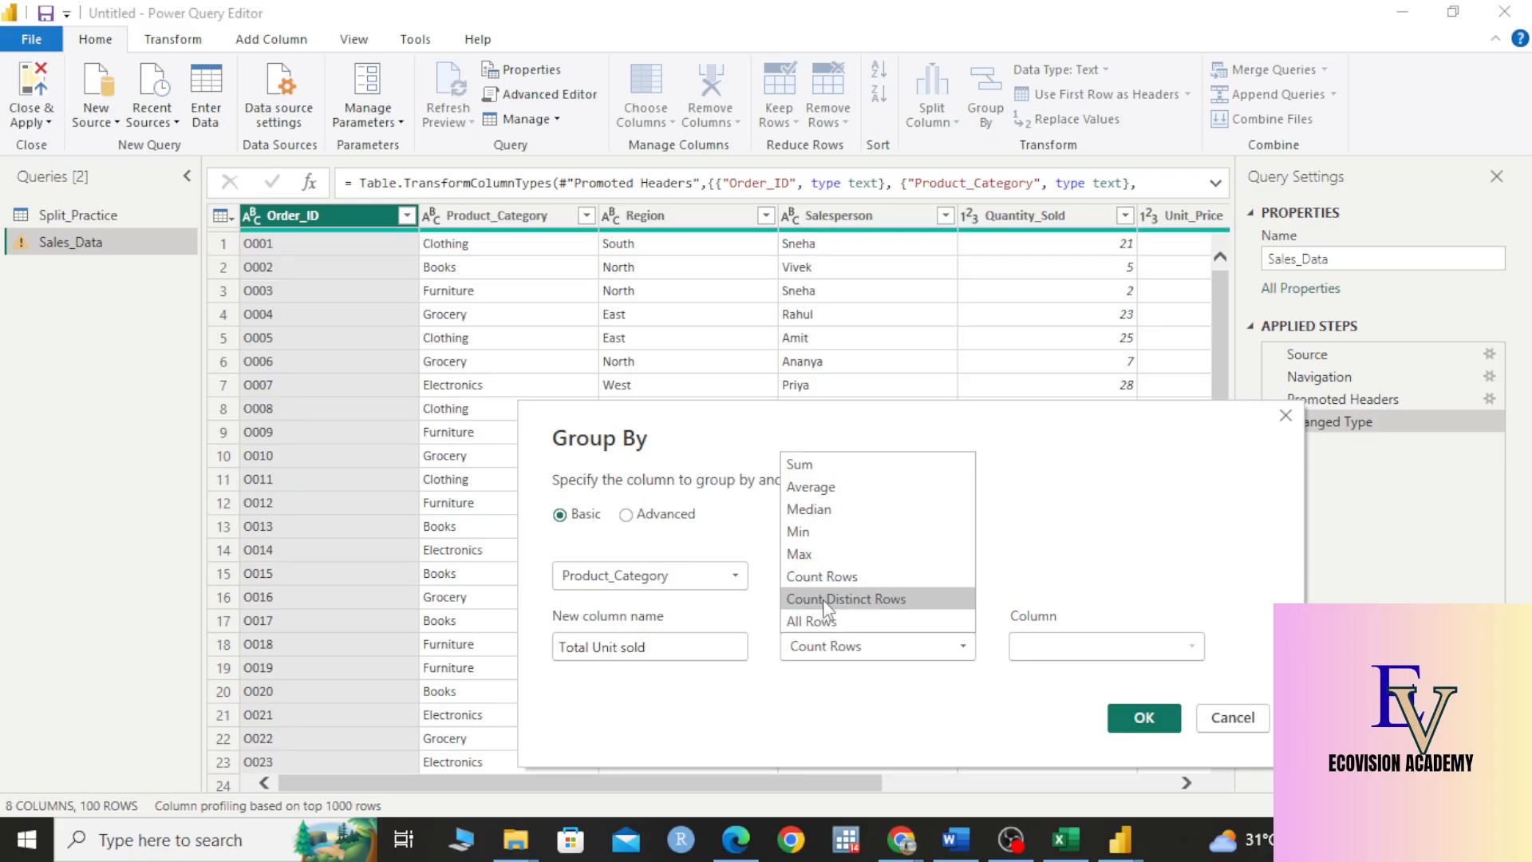
{"action": "left_click", "coordinate": [932, 462]}
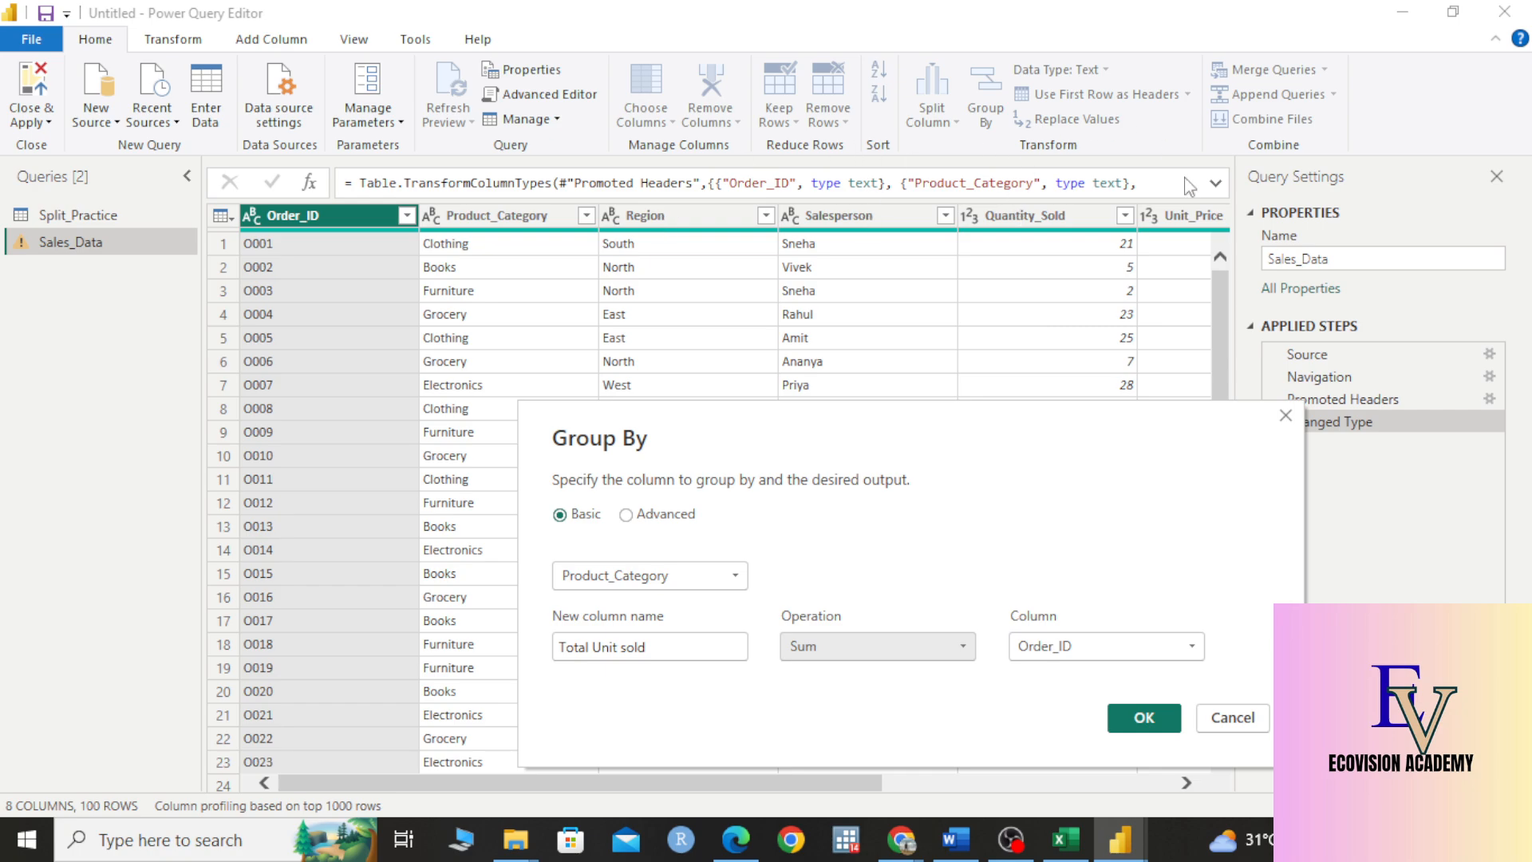
Step: Sum the Quantity_Sold column for Total Unit sold and apply the grouping by Product_Category
{"action": "left_click", "coordinate": [1129, 647]}
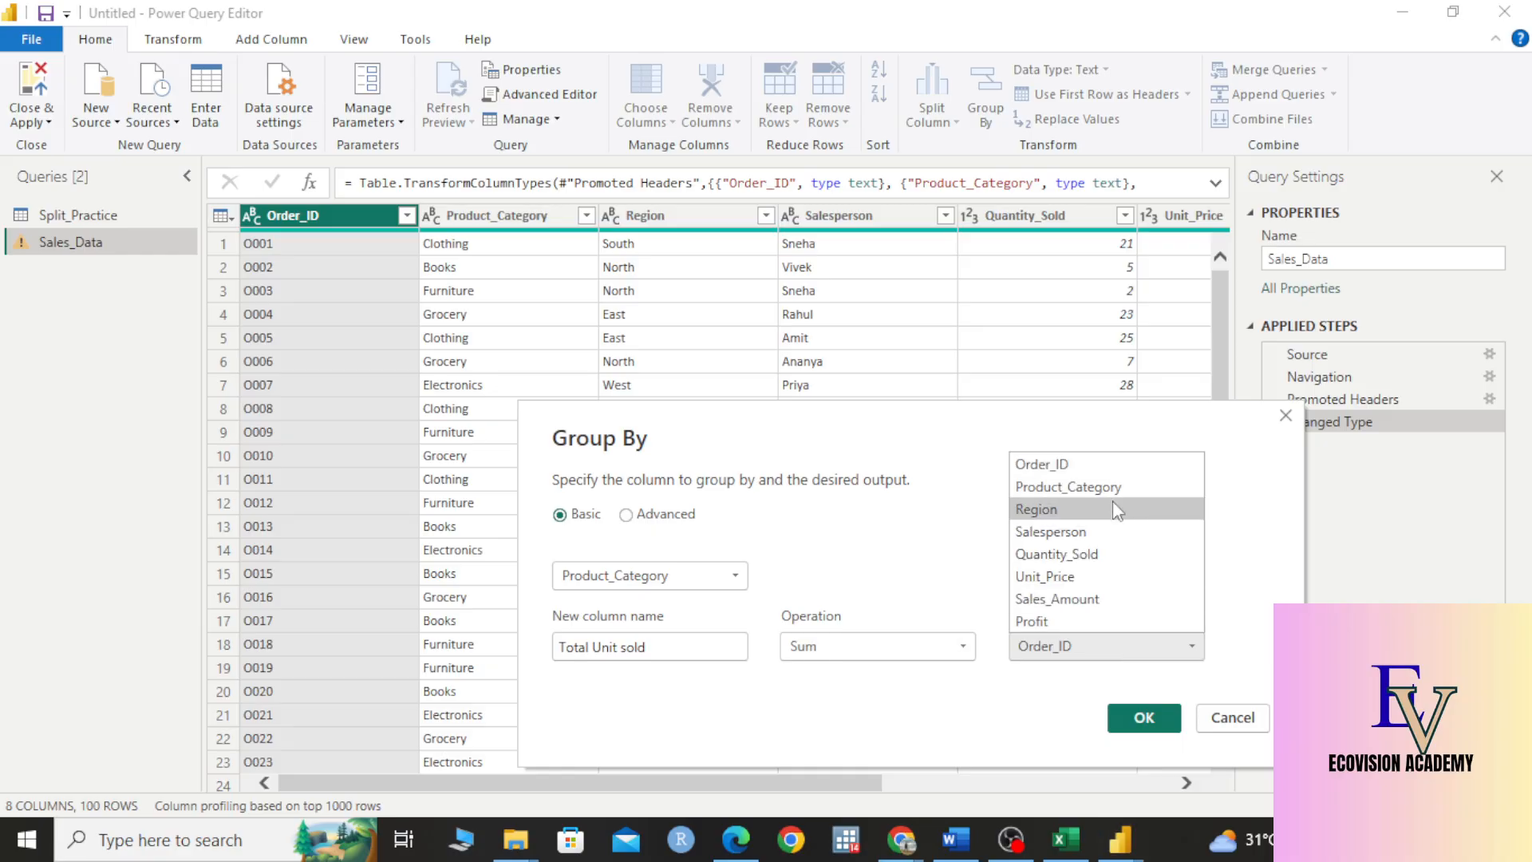
{"action": "left_click", "coordinate": [917, 695]}
{"action": "left_click", "coordinate": [1146, 646]}
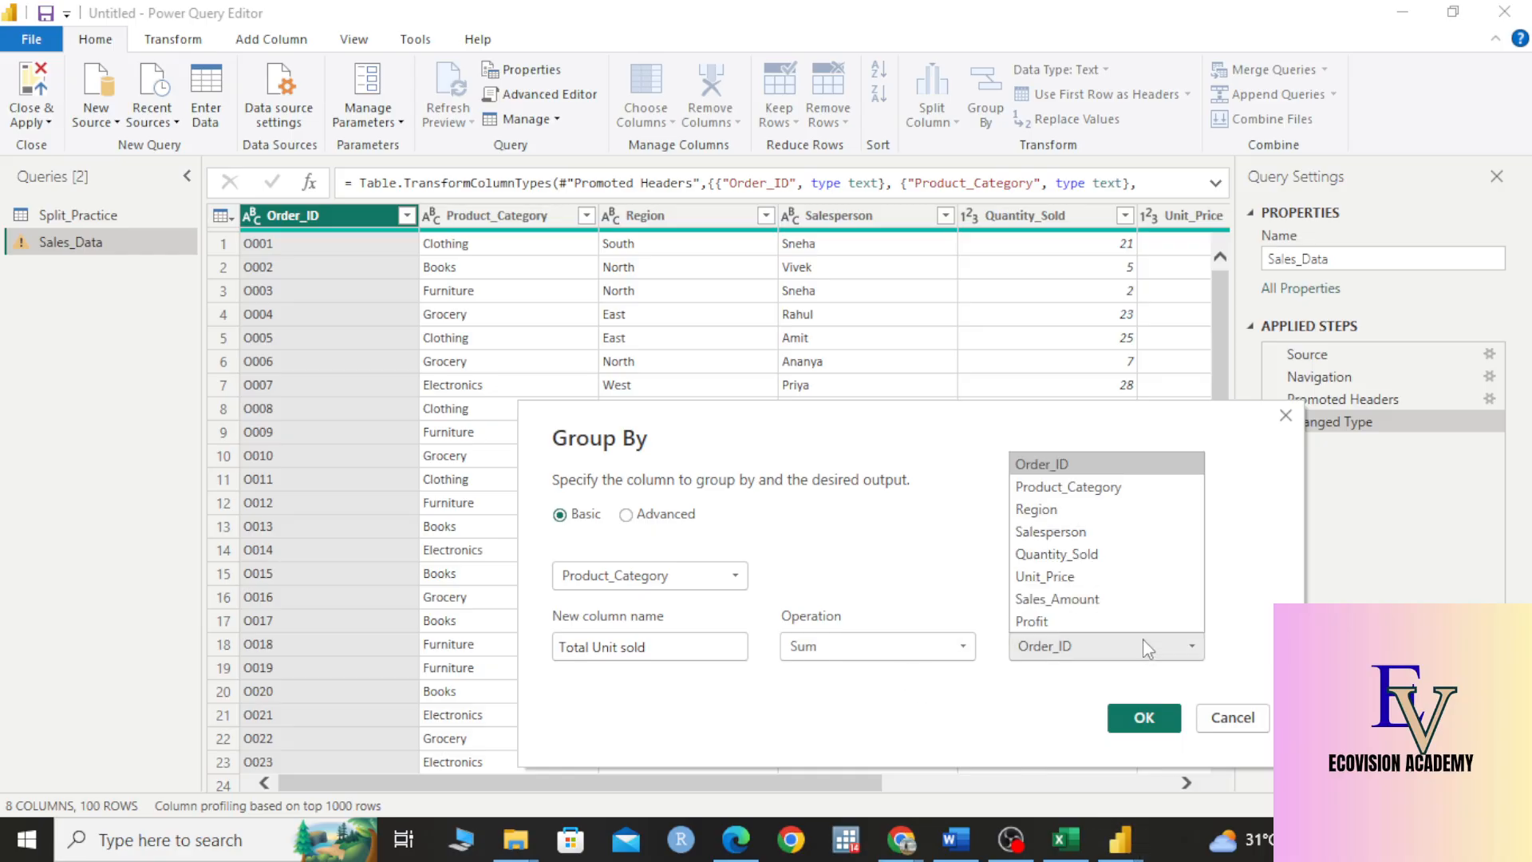
{"action": "left_click", "coordinate": [1099, 554]}
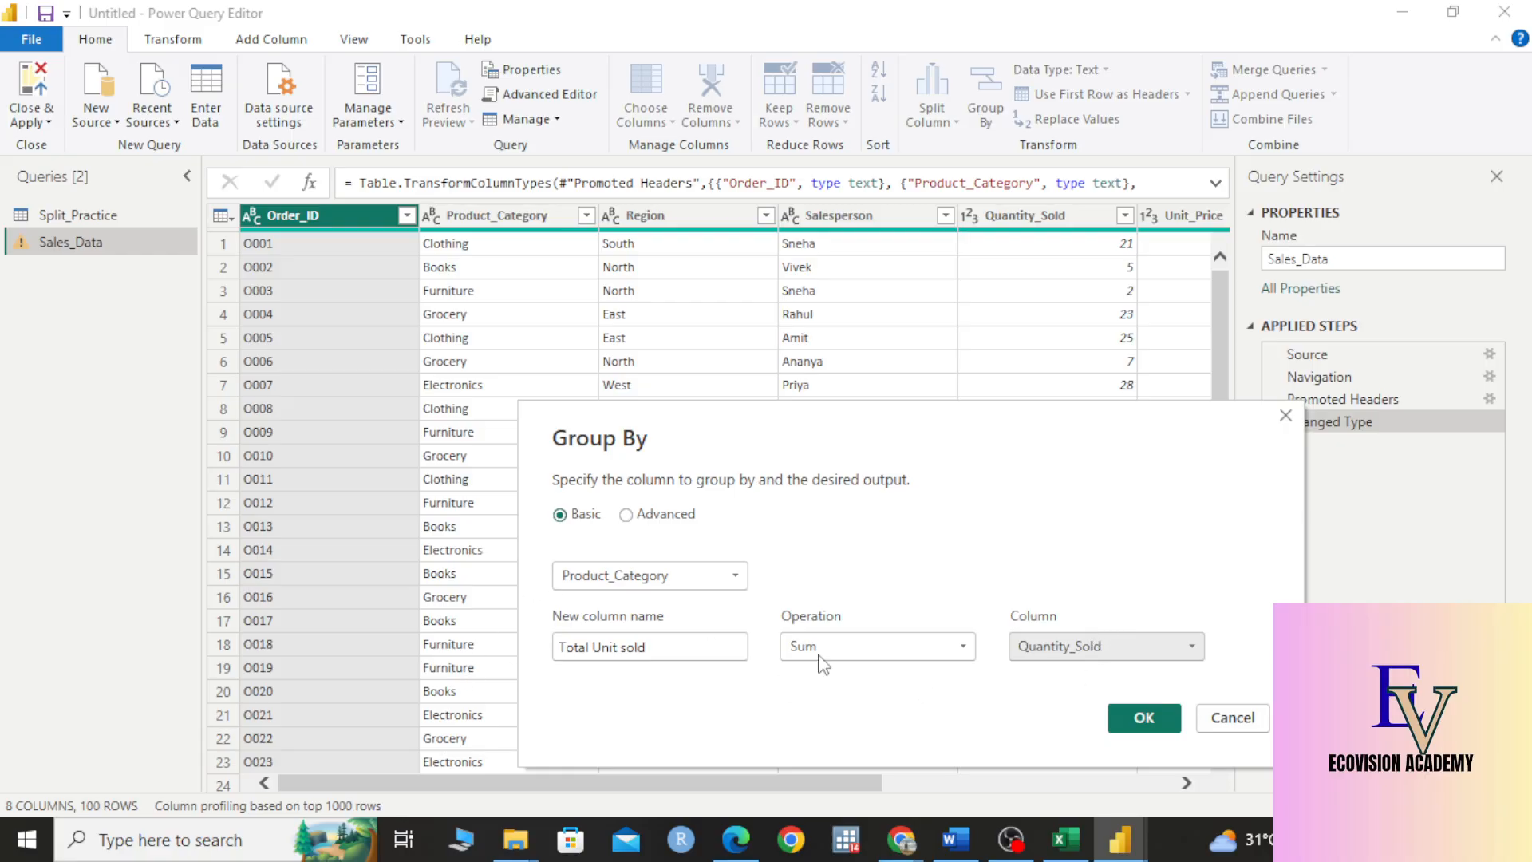
{"action": "left_click", "coordinate": [1142, 718]}
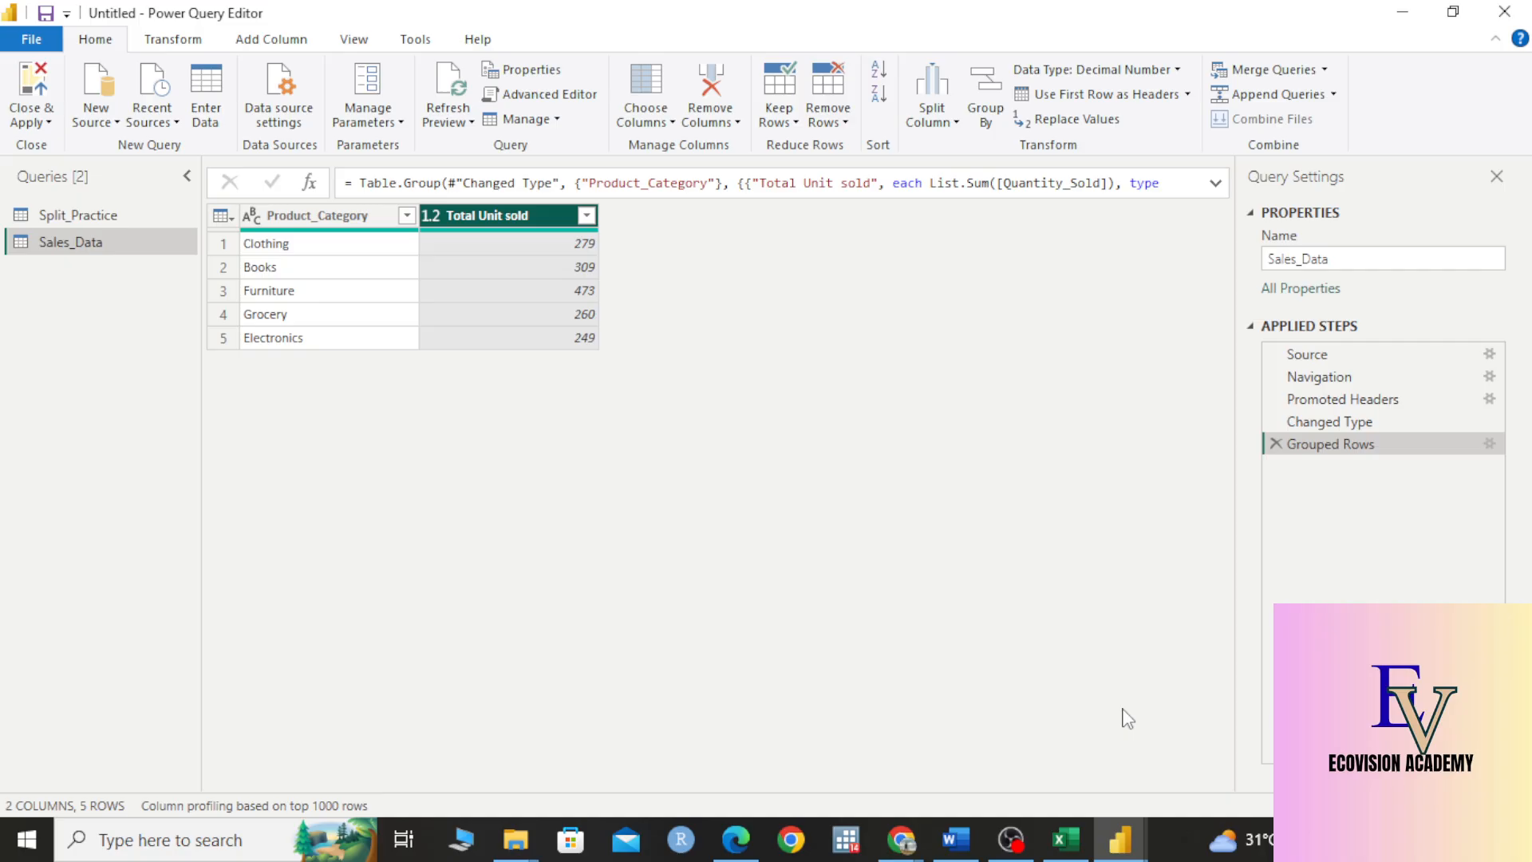
Step: Remove the Grouped Rows step from Sales_Data and review the Region and Sales_Amount columns
{"action": "left_click", "coordinate": [1275, 444]}
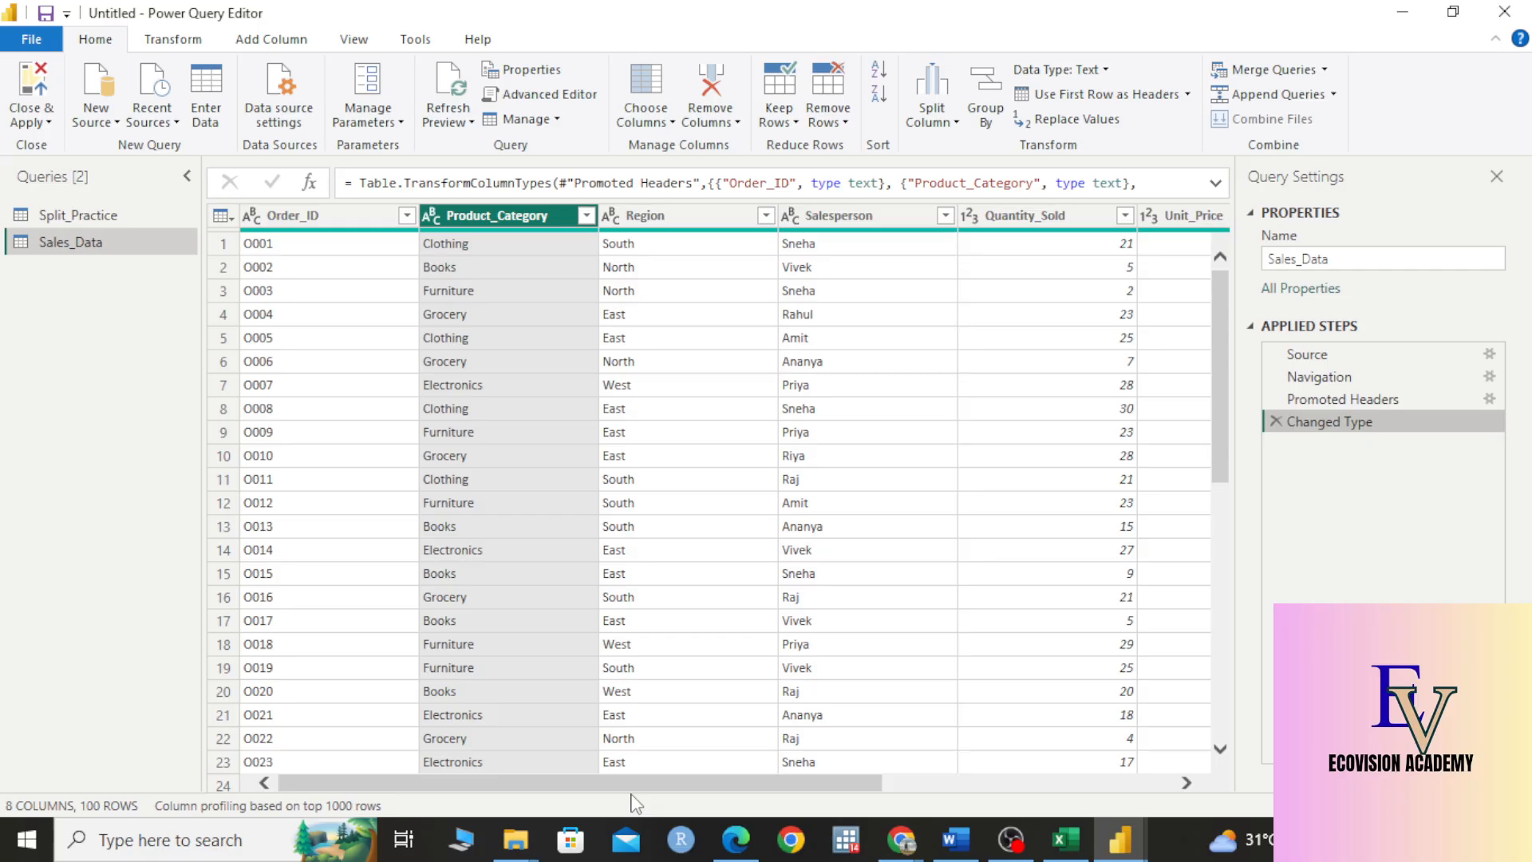
{"action": "left_click", "coordinate": [687, 214]}
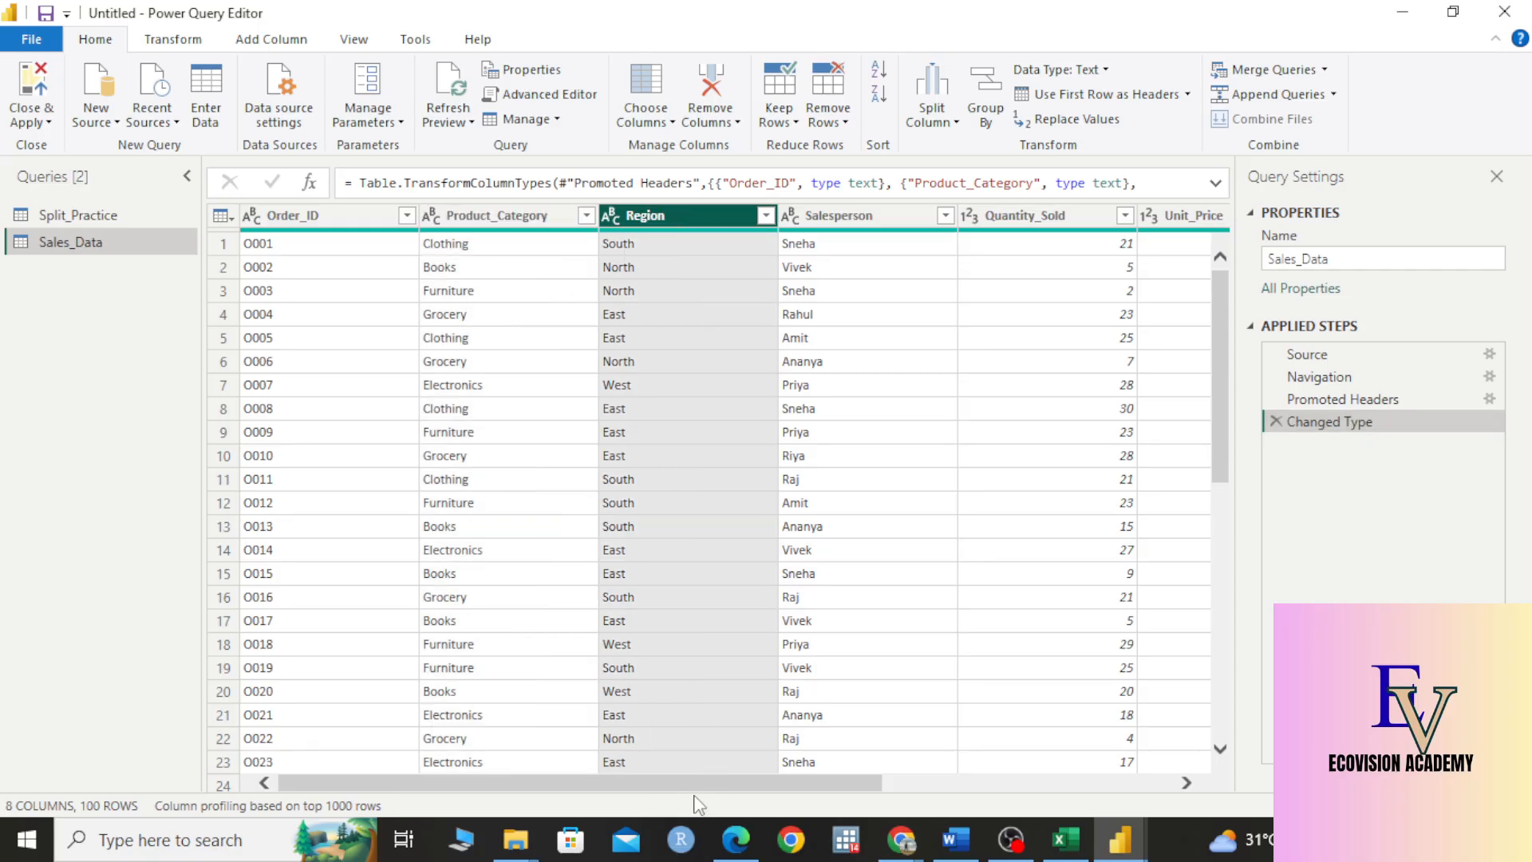
{"action": "left_click_drag", "start_coordinate": [711, 784], "coordinate": [1001, 784]}
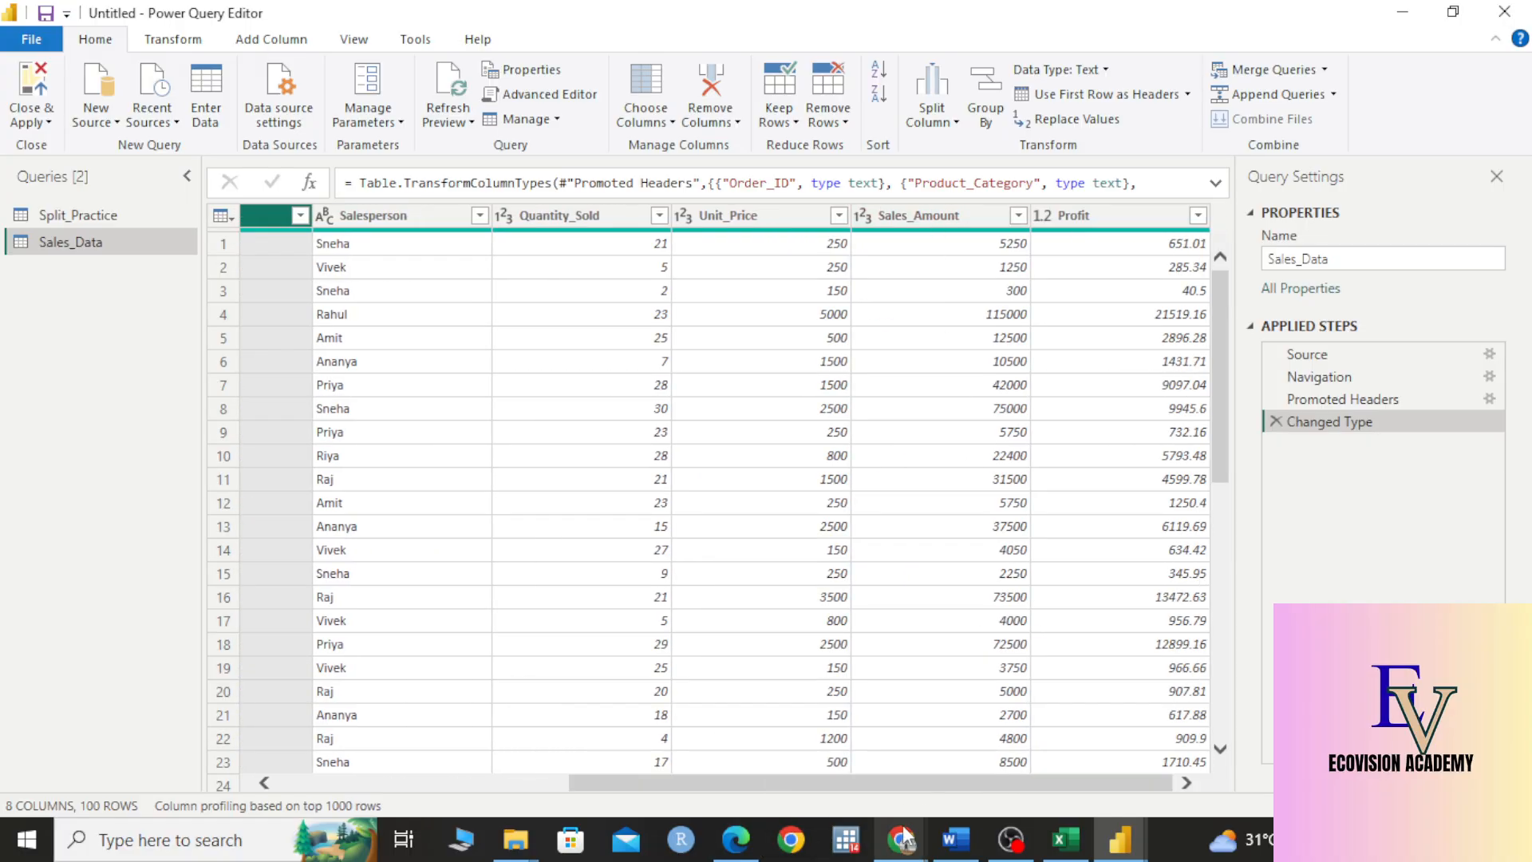
{"action": "left_click", "coordinate": [918, 214]}
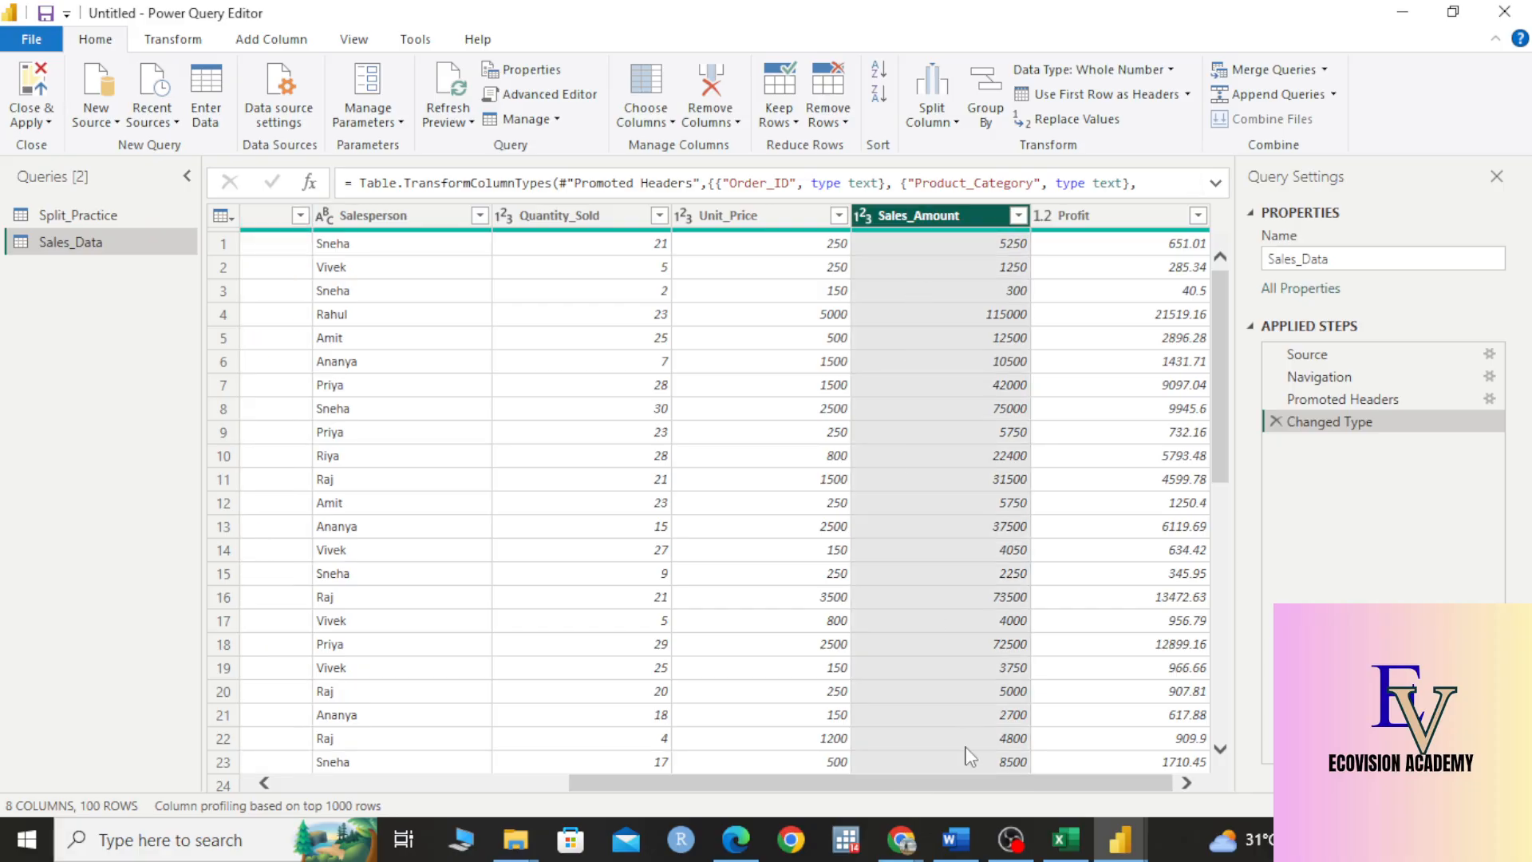
{"action": "left_click_drag", "start_coordinate": [957, 784], "coordinate": [733, 784]}
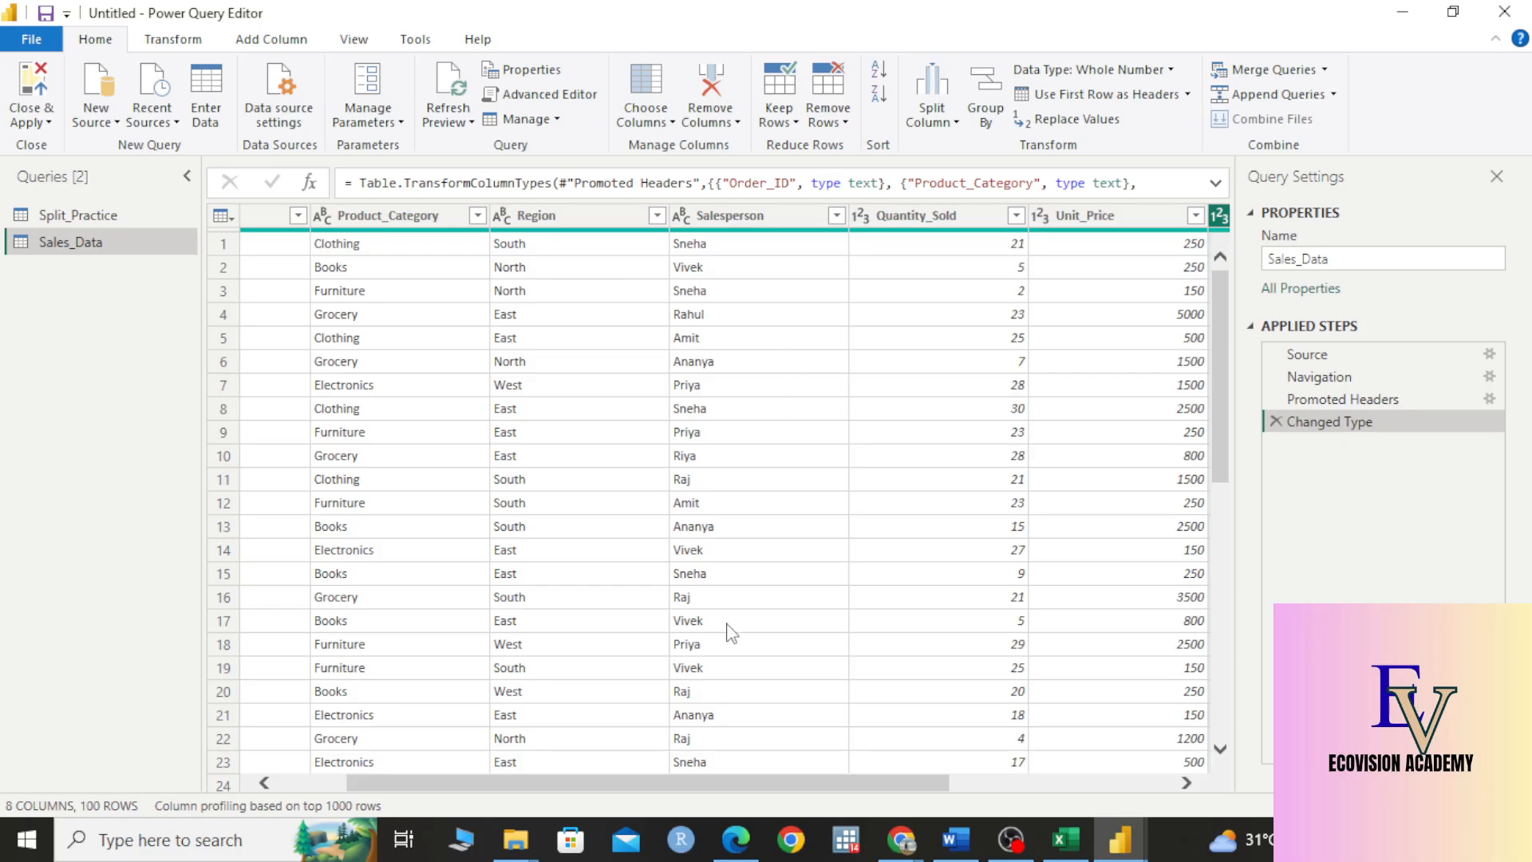
{"action": "left_click_drag", "start_coordinate": [706, 782], "coordinate": [903, 791]}
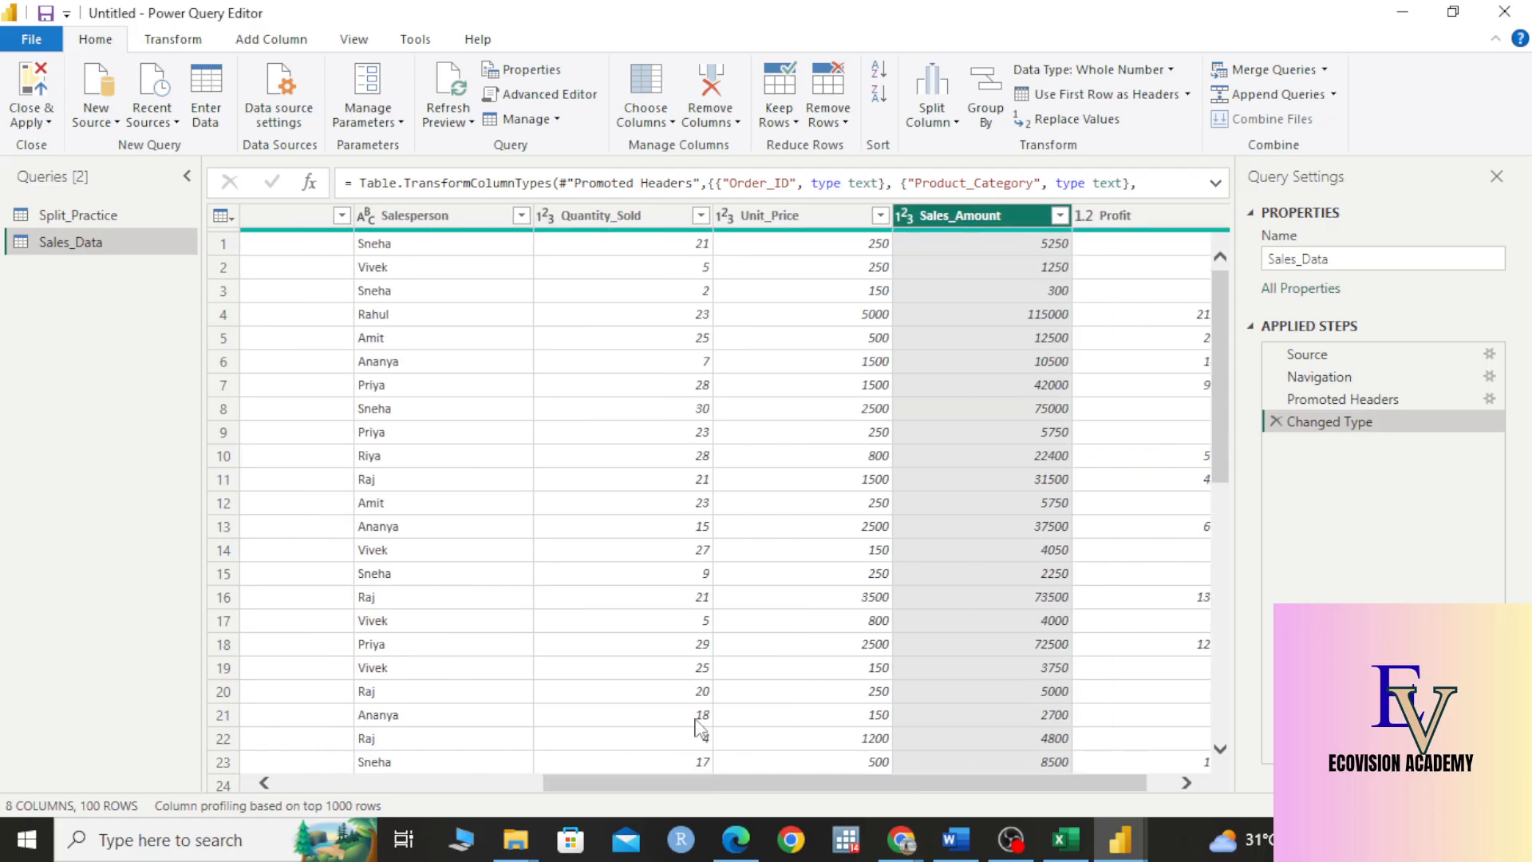
{"action": "left_click_drag", "start_coordinate": [712, 783], "coordinate": [443, 778]}
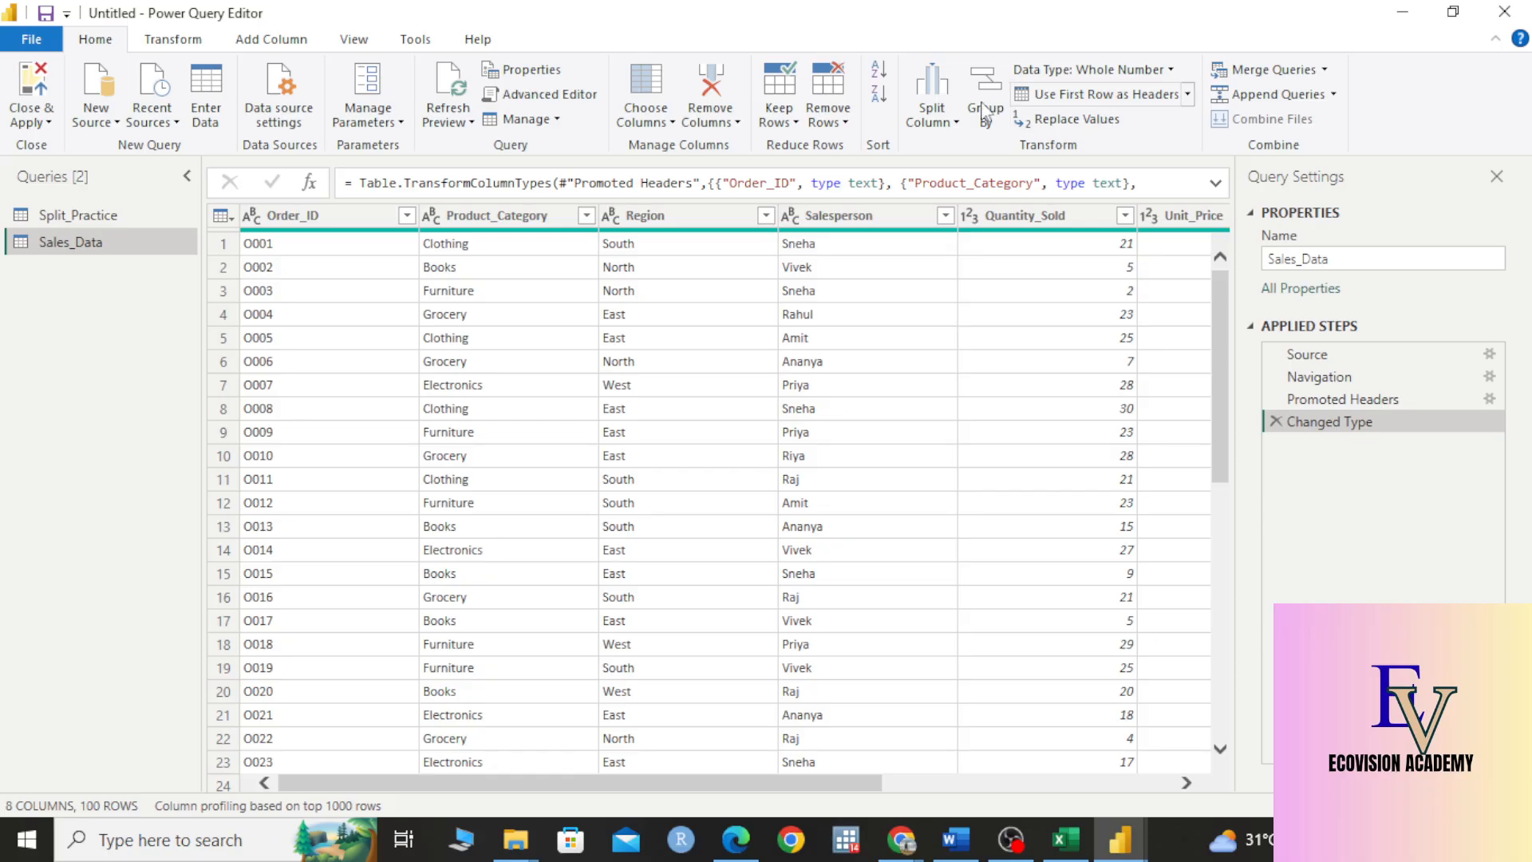
Step: Start a basic Group By on Sales_Data with Region as the grouping column, moving the dialog clear of the data
{"action": "left_click", "coordinate": [984, 120]}
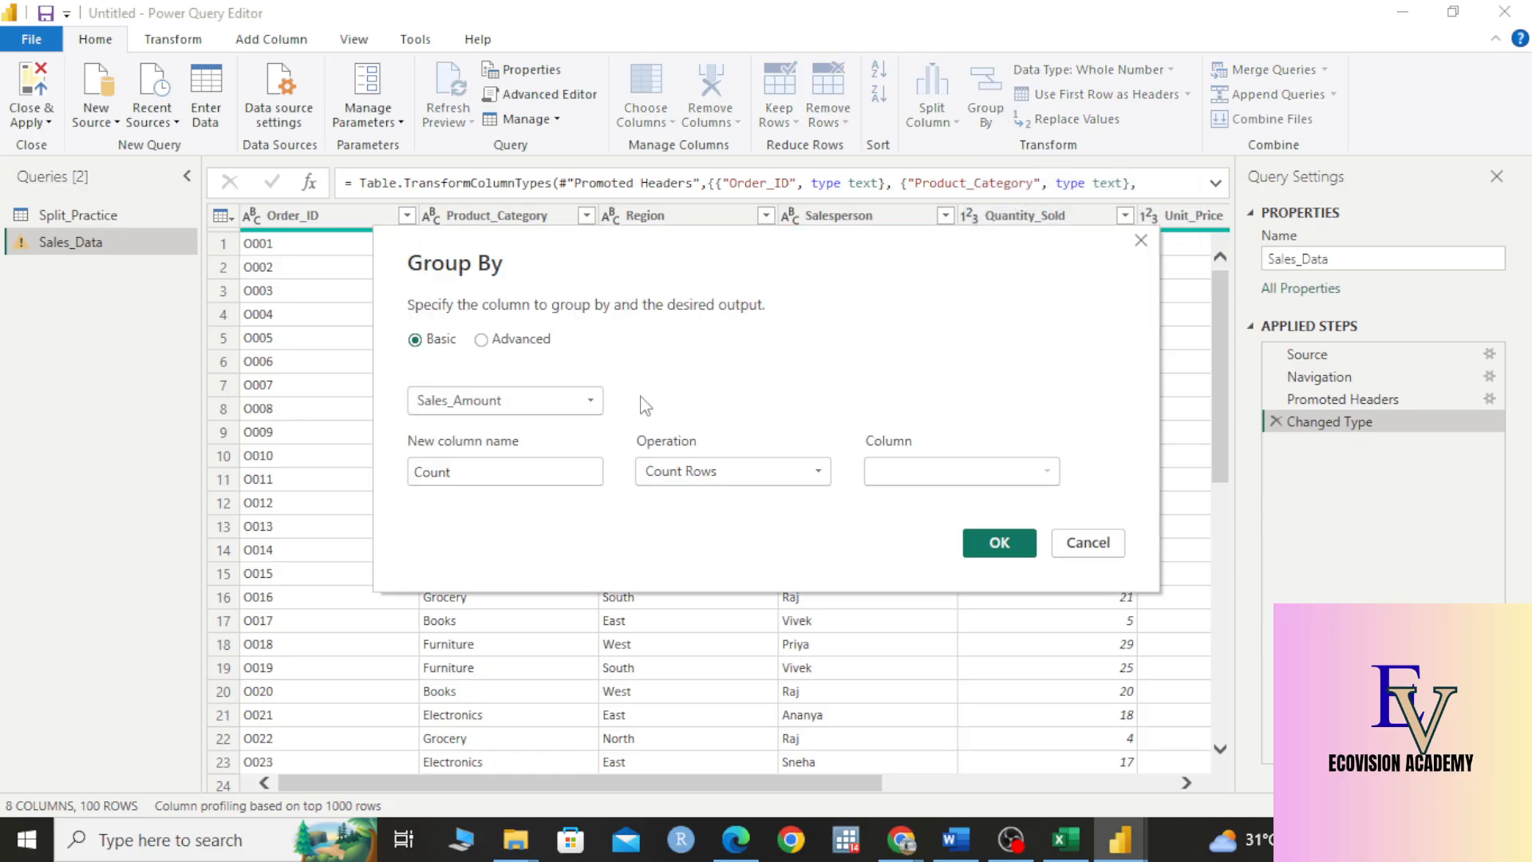
{"action": "left_click_drag", "start_coordinate": [690, 268], "coordinate": [749, 459]}
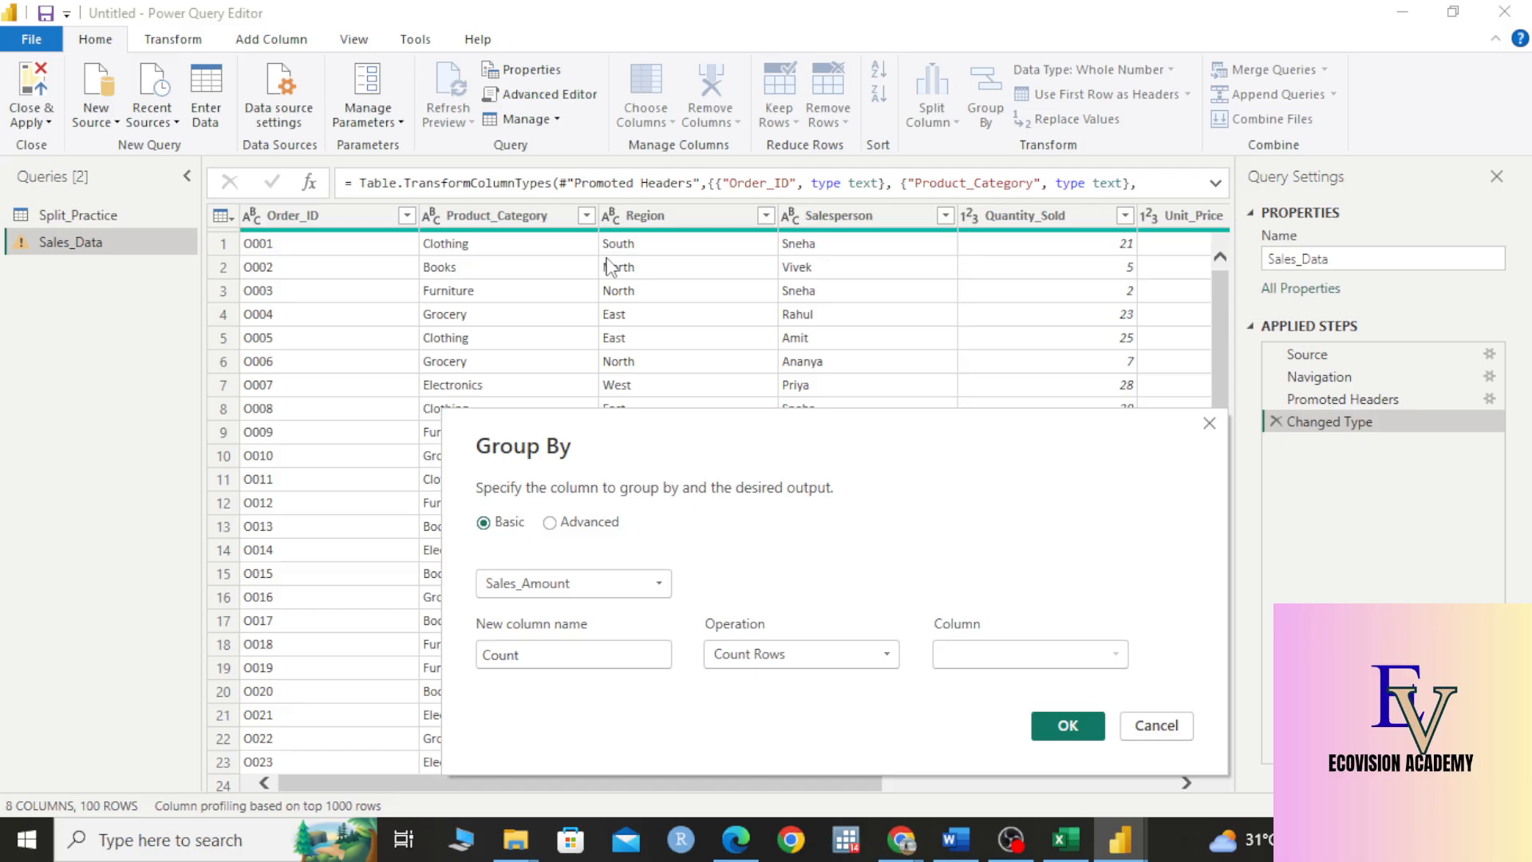
{"action": "left_click", "coordinate": [665, 586]}
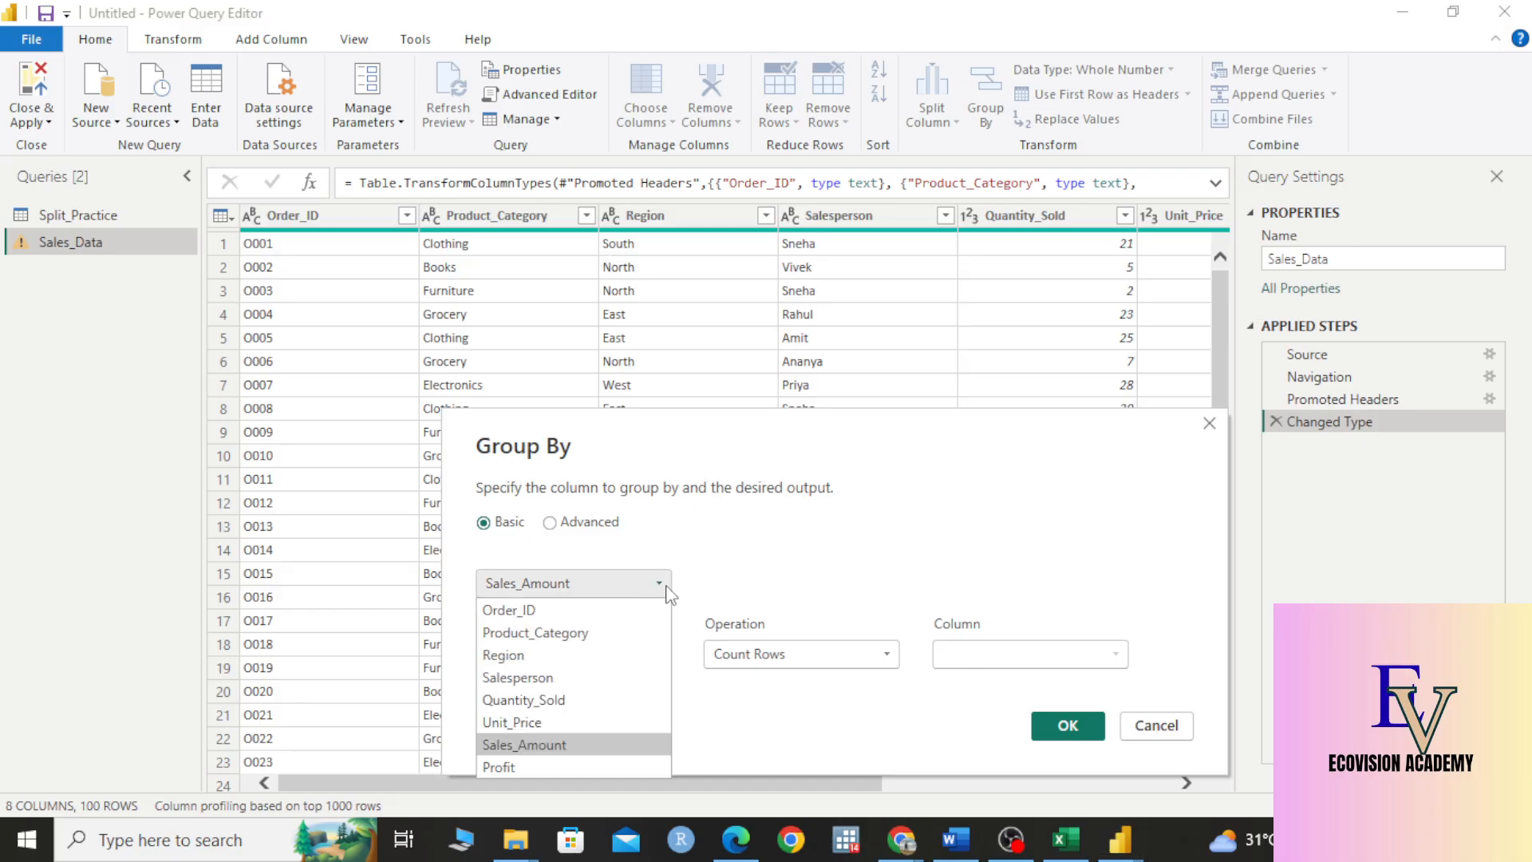
{"action": "left_click", "coordinate": [597, 656]}
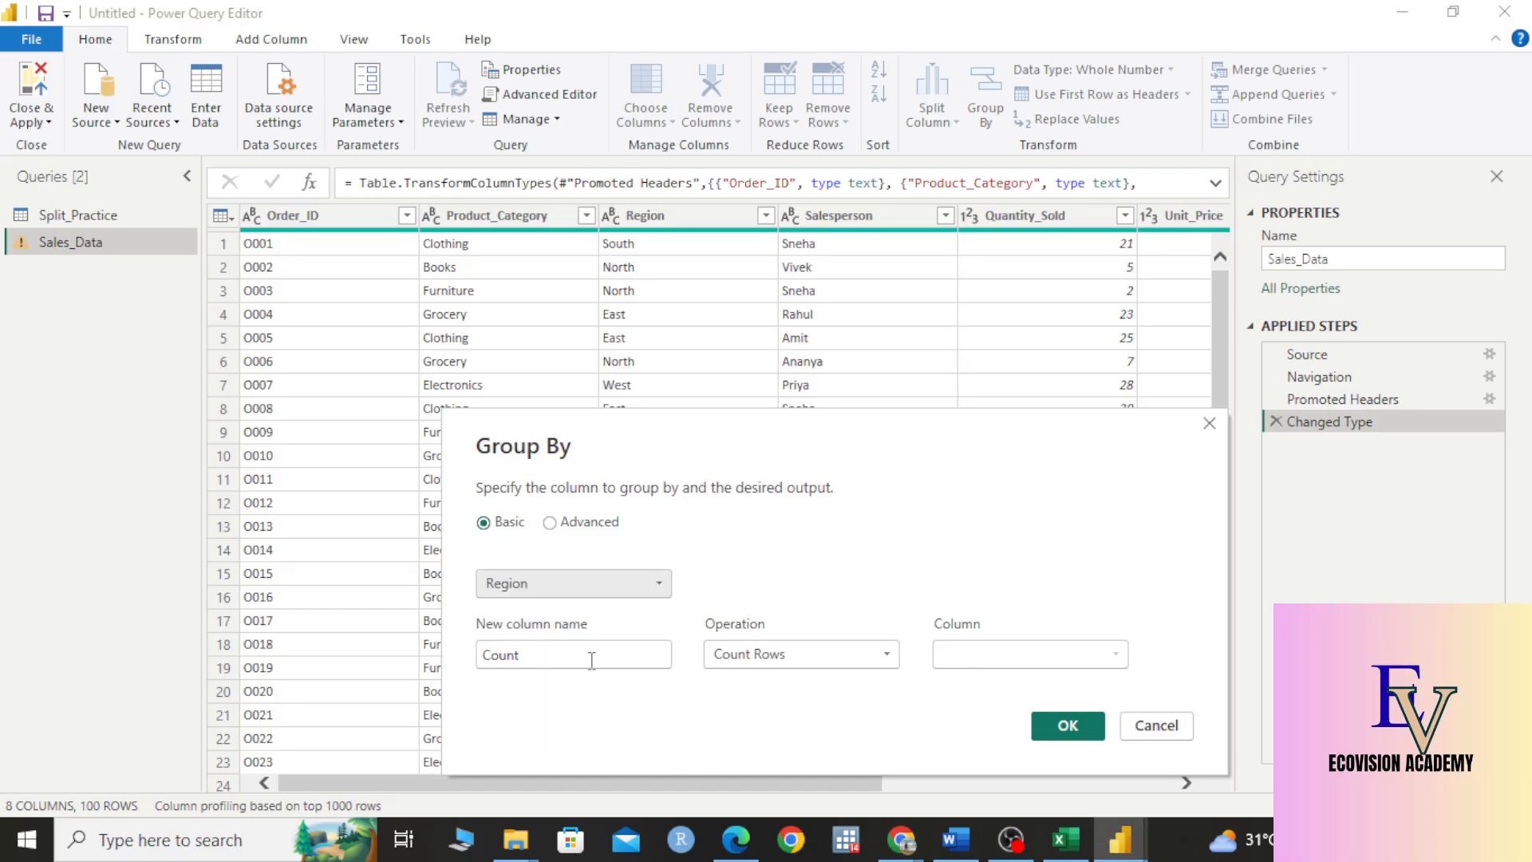
Step: Name the new aggregated column Totales Sale Value and set its operation to Sum
{"action": "double_click", "coordinate": [591, 655]}
{"action": "key", "text": "BackSpace"}
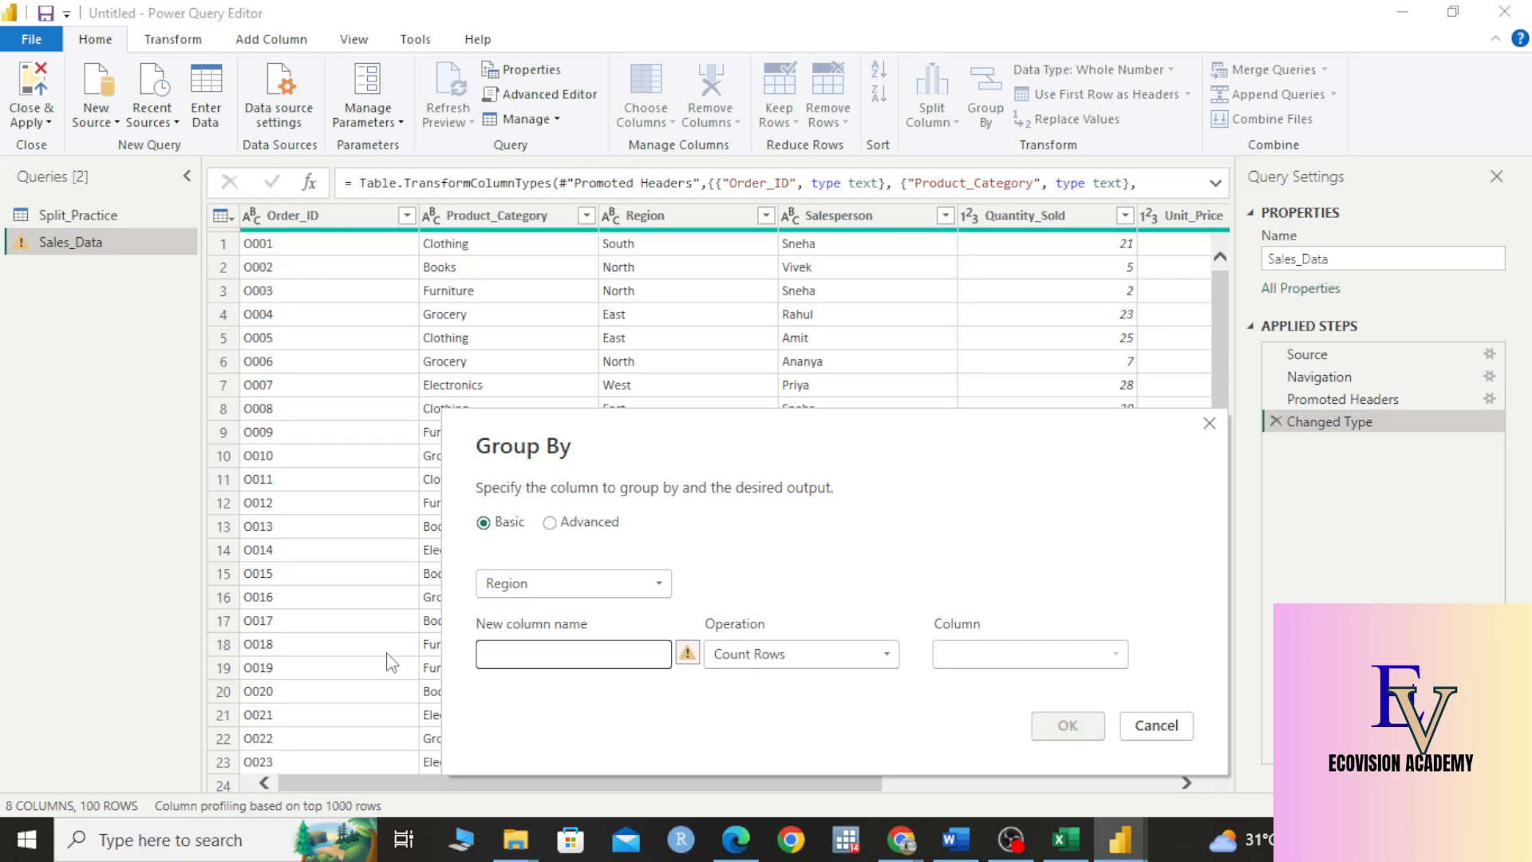
{"action": "type", "text": "Tota"}
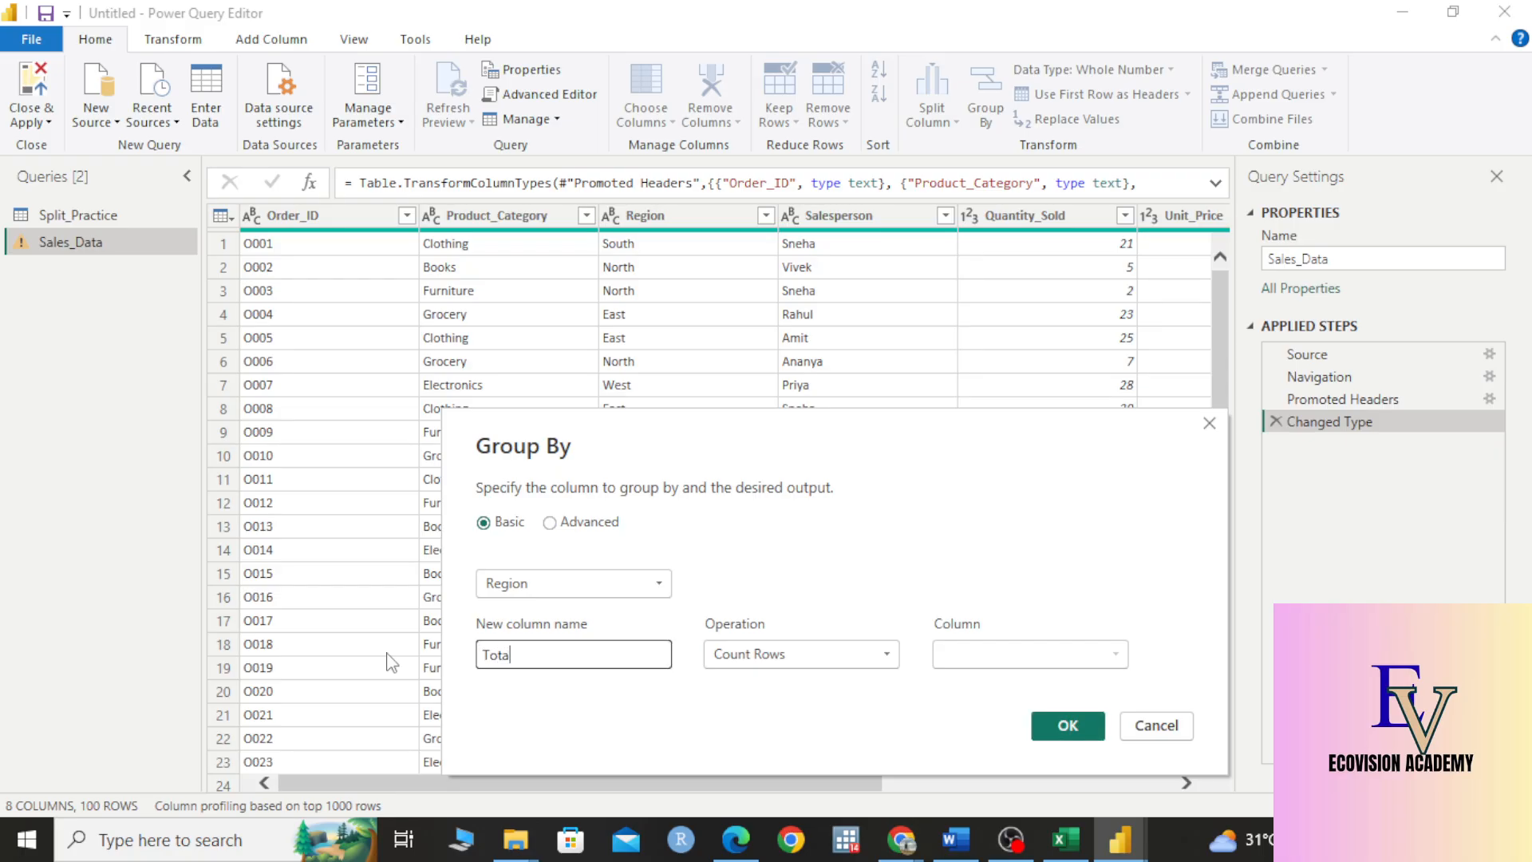
{"action": "type", "text": "les Sale Value"}
{"action": "left_click", "coordinate": [822, 662]}
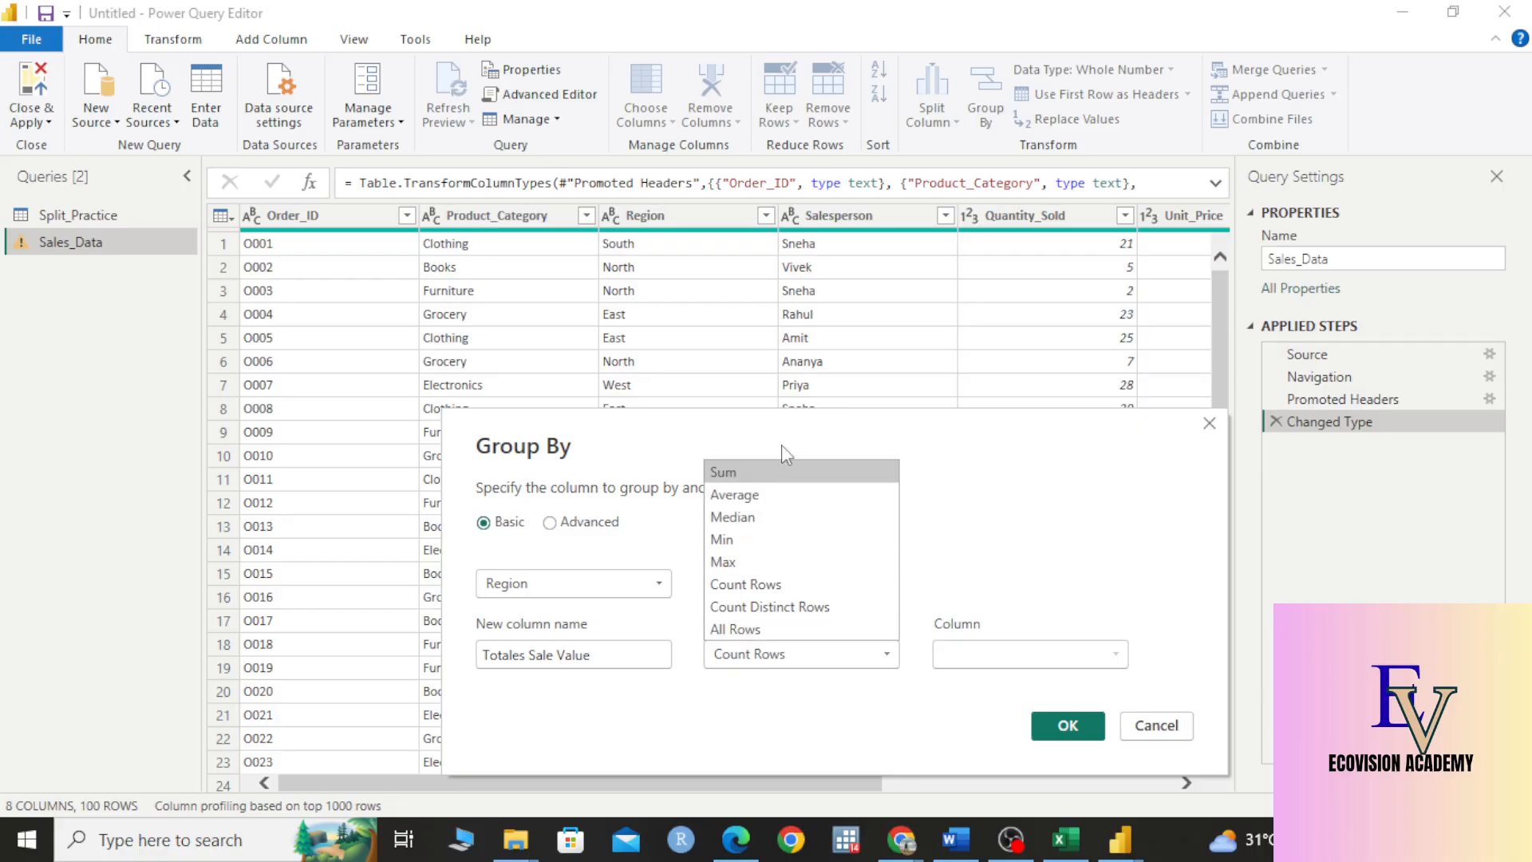
{"action": "left_click", "coordinate": [785, 472]}
{"action": "left_click", "coordinate": [1005, 658]}
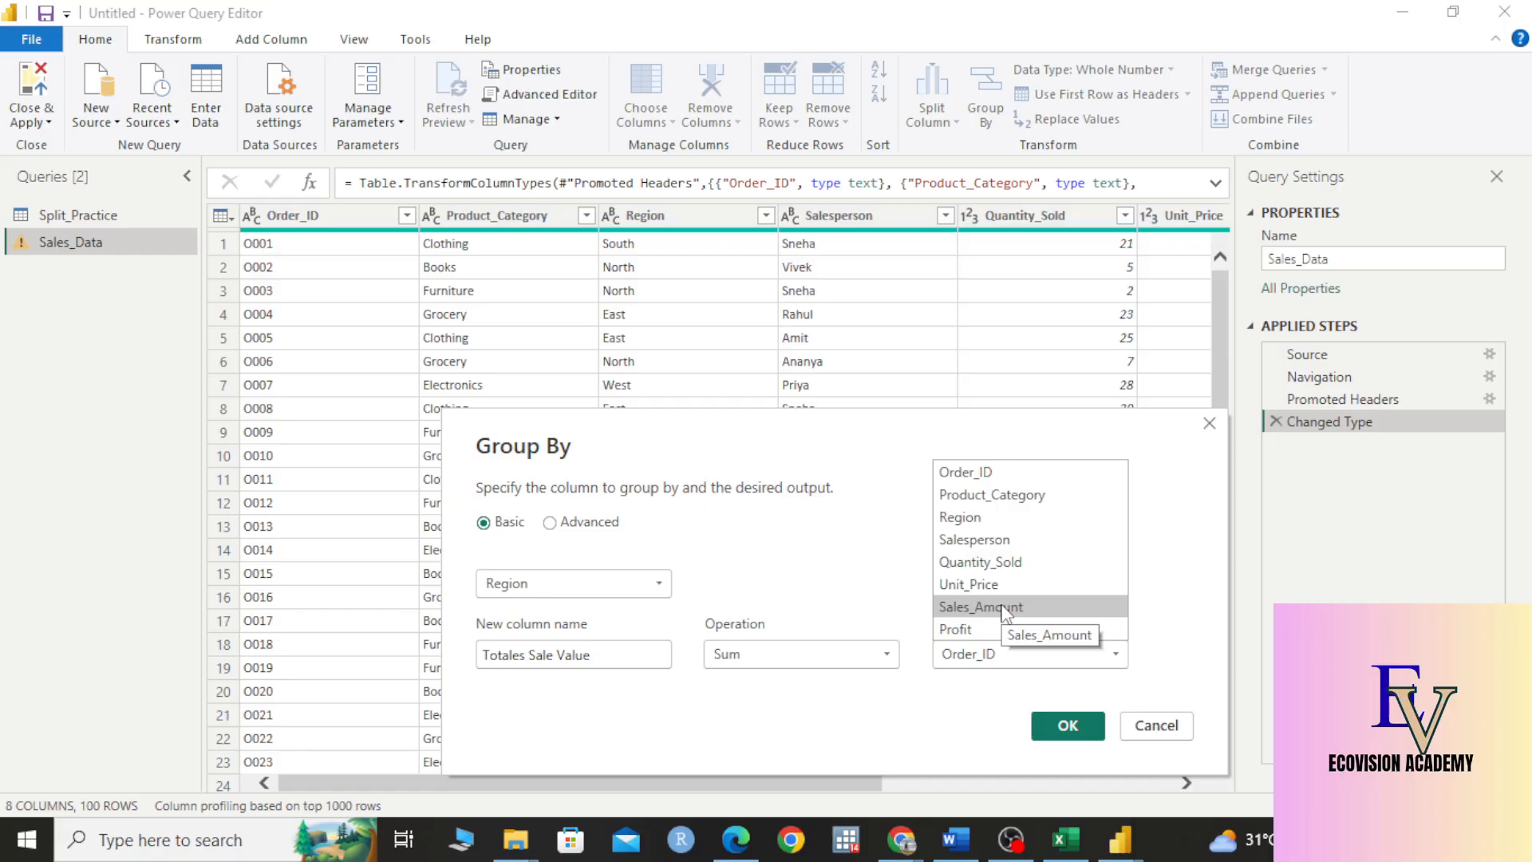
Step: Correct the new column name to Total Sales Value
{"action": "left_click", "coordinate": [529, 654]}
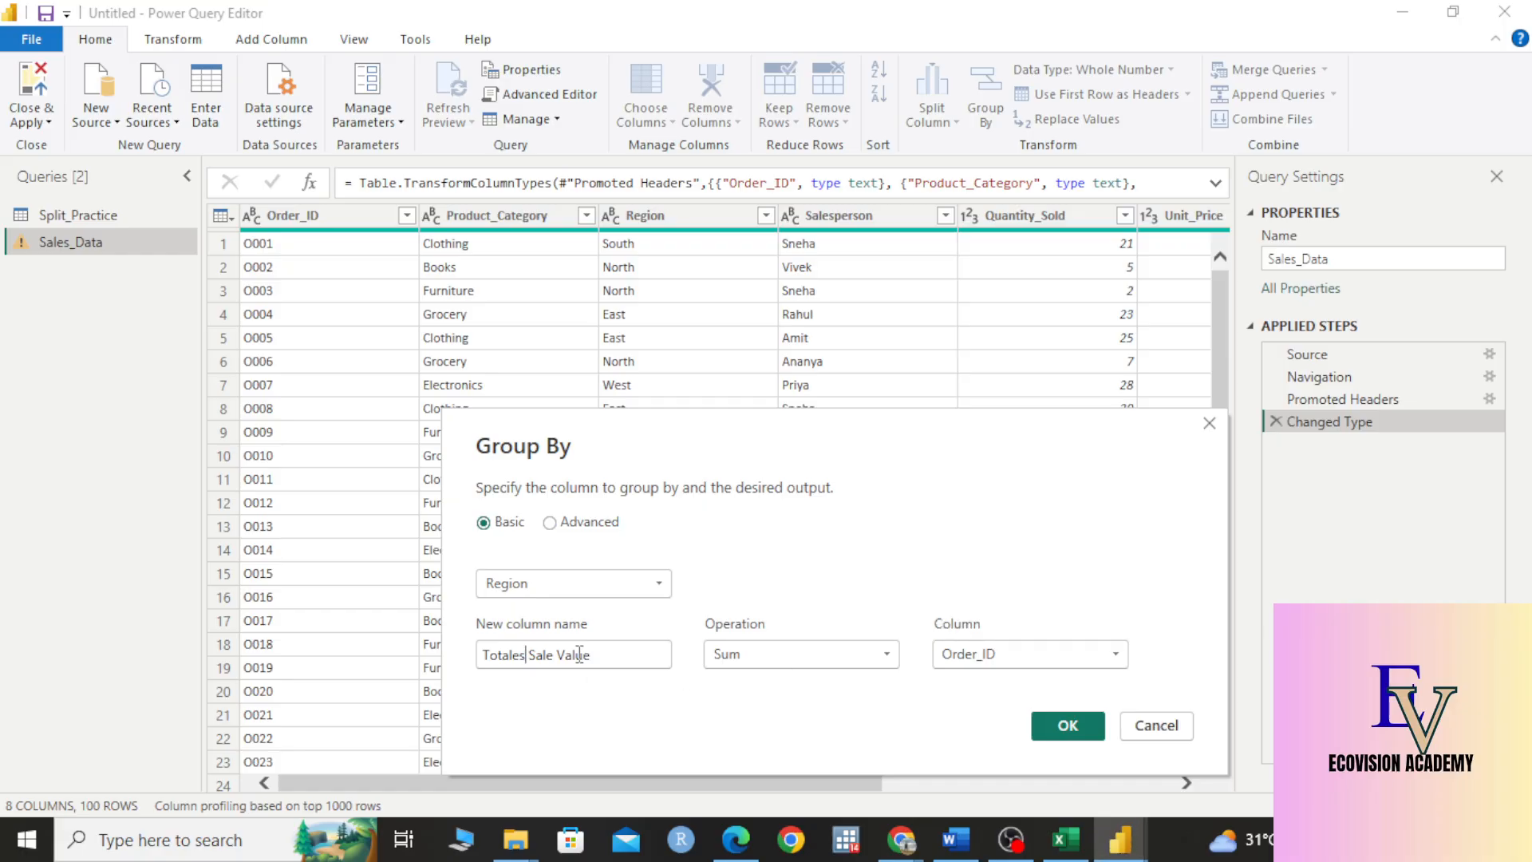
{"action": "key", "text": "BackSpace"}
{"action": "key", "text": "BackSpace"}
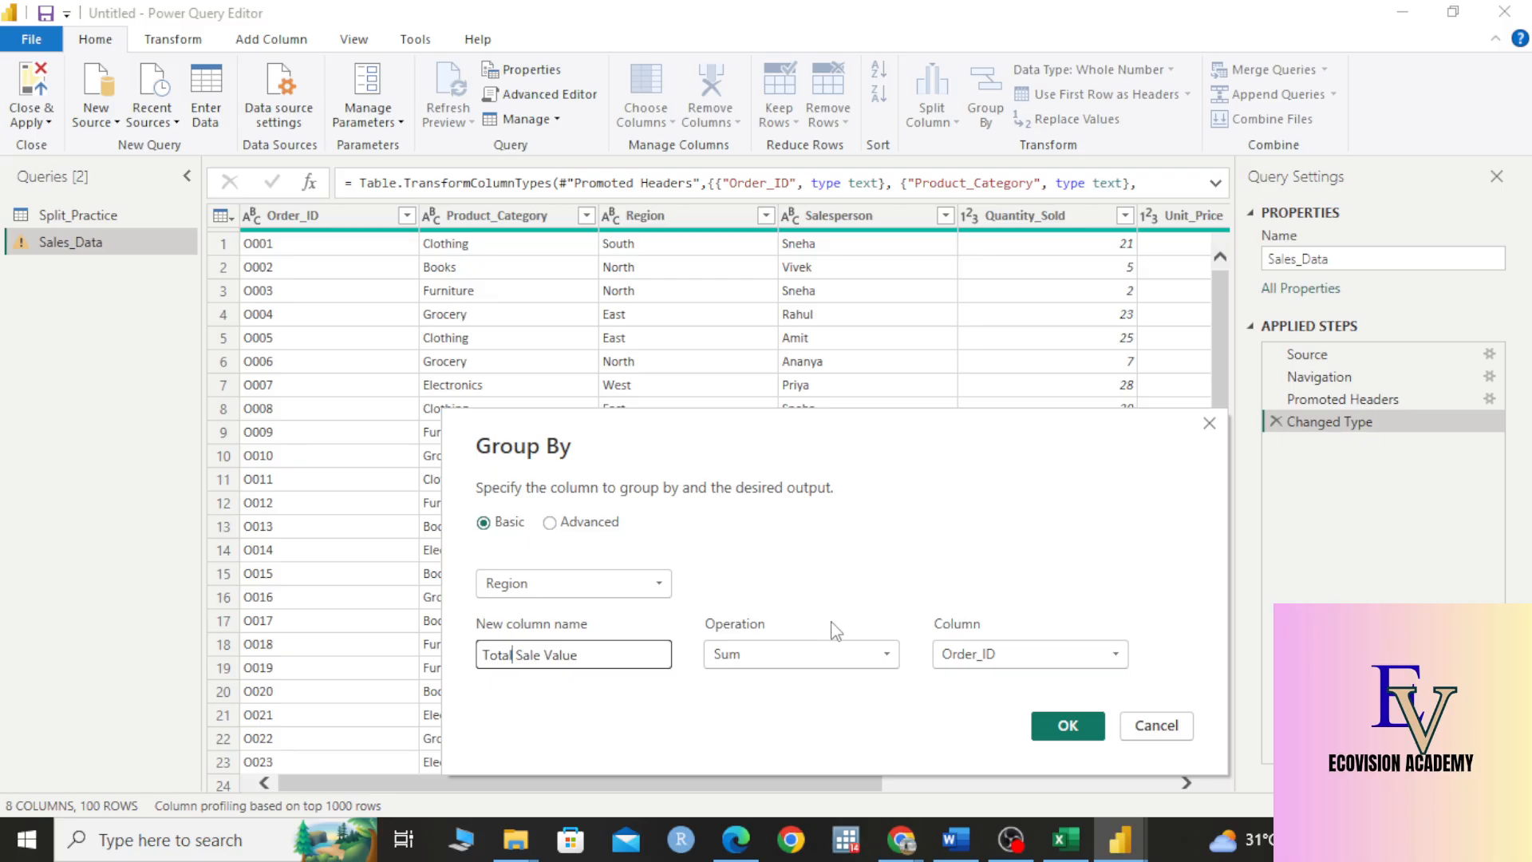
{"action": "left_click", "coordinate": [543, 656]}
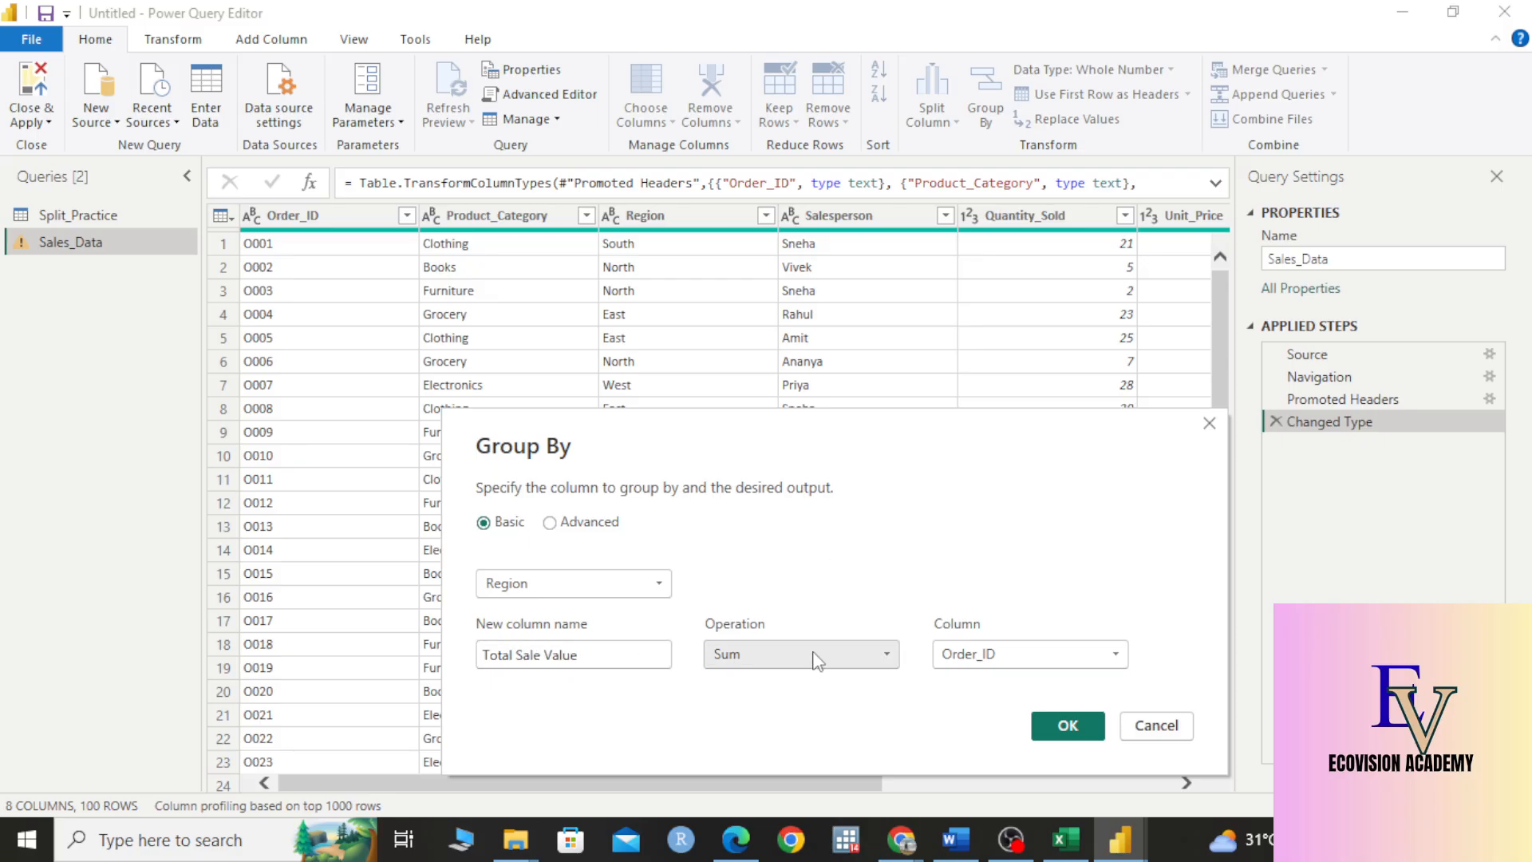
{"action": "type", "text": "s"}
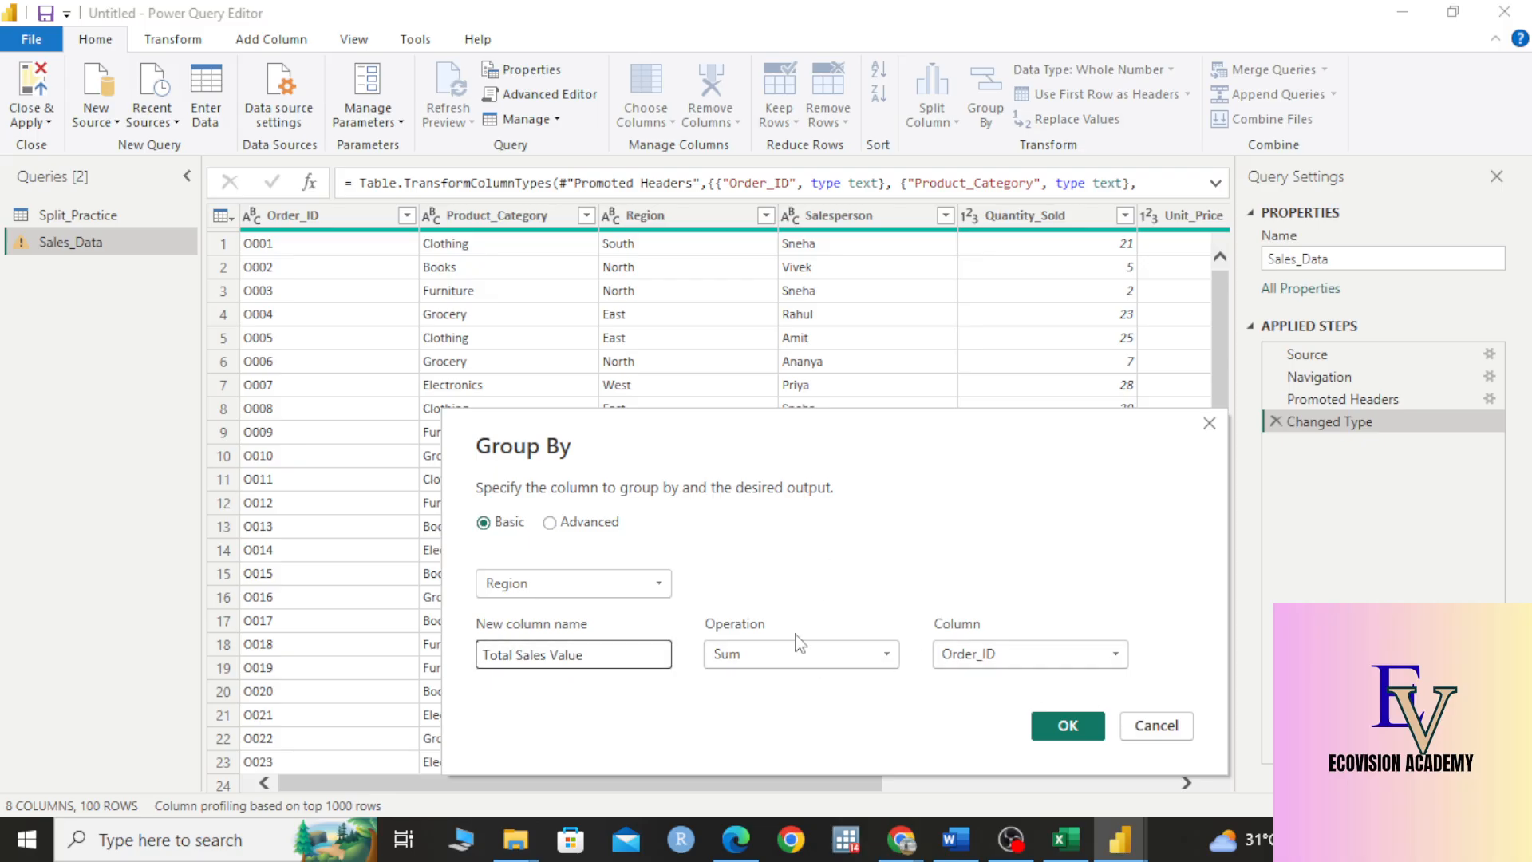
Step: Choose Sales_Amount as the column to sum and apply the grouping by Region
{"action": "left_click", "coordinate": [1045, 653]}
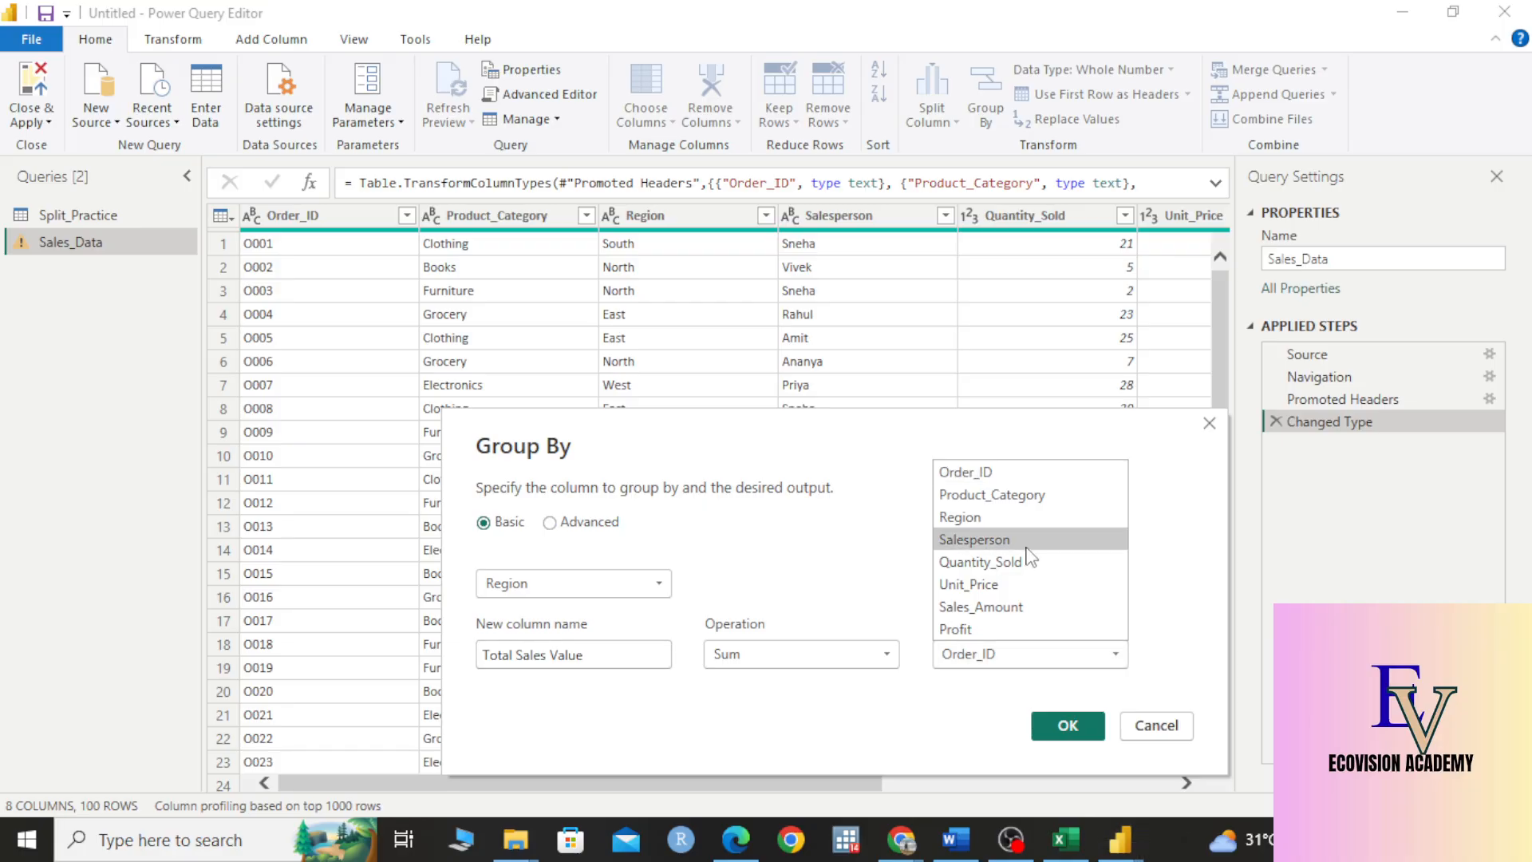
{"action": "left_click", "coordinate": [1021, 607]}
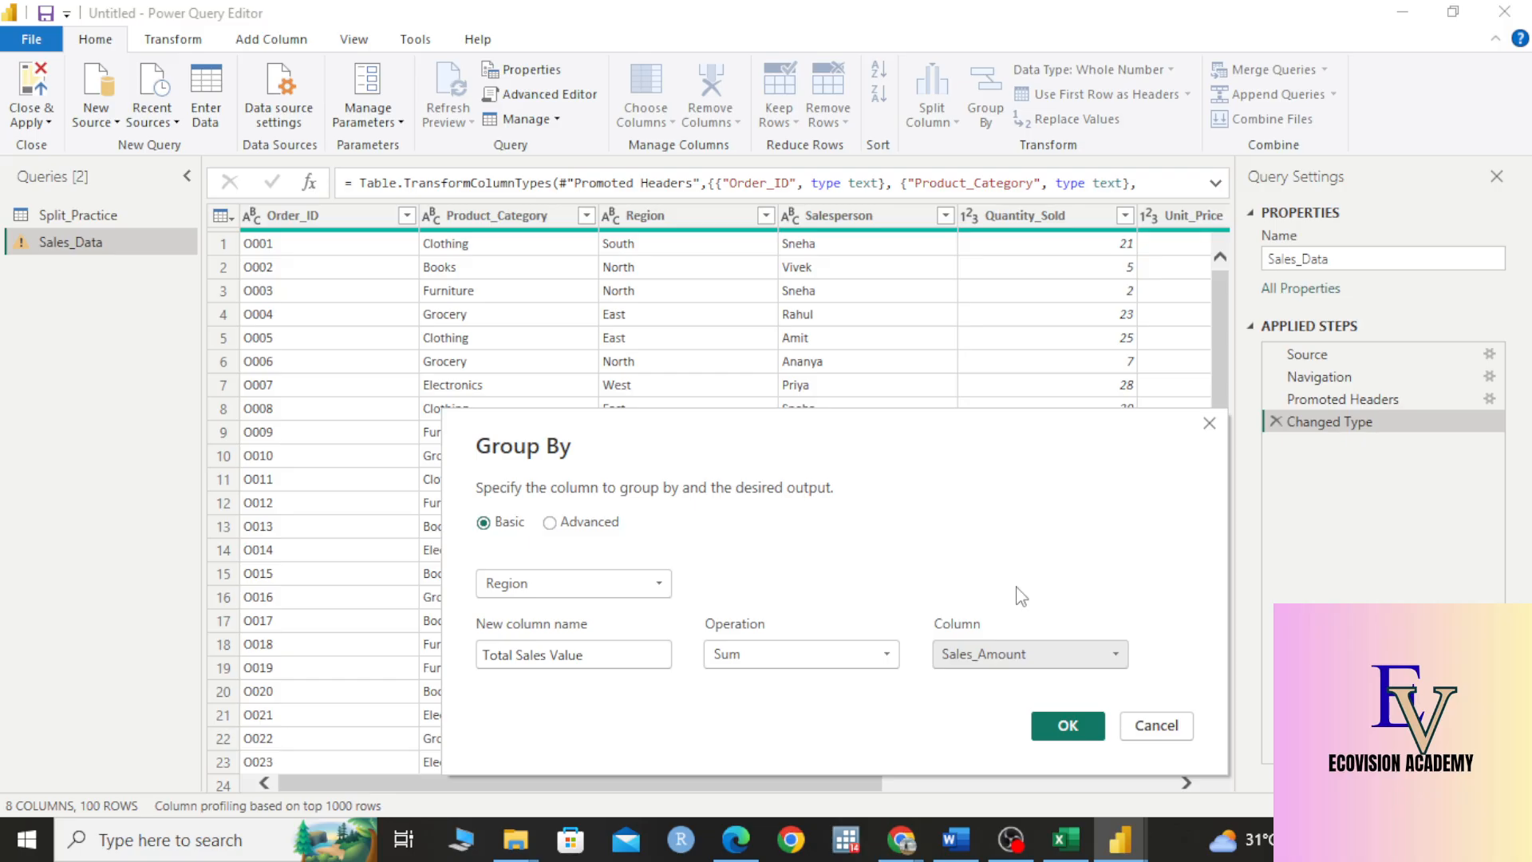
{"action": "left_click", "coordinate": [1068, 725]}
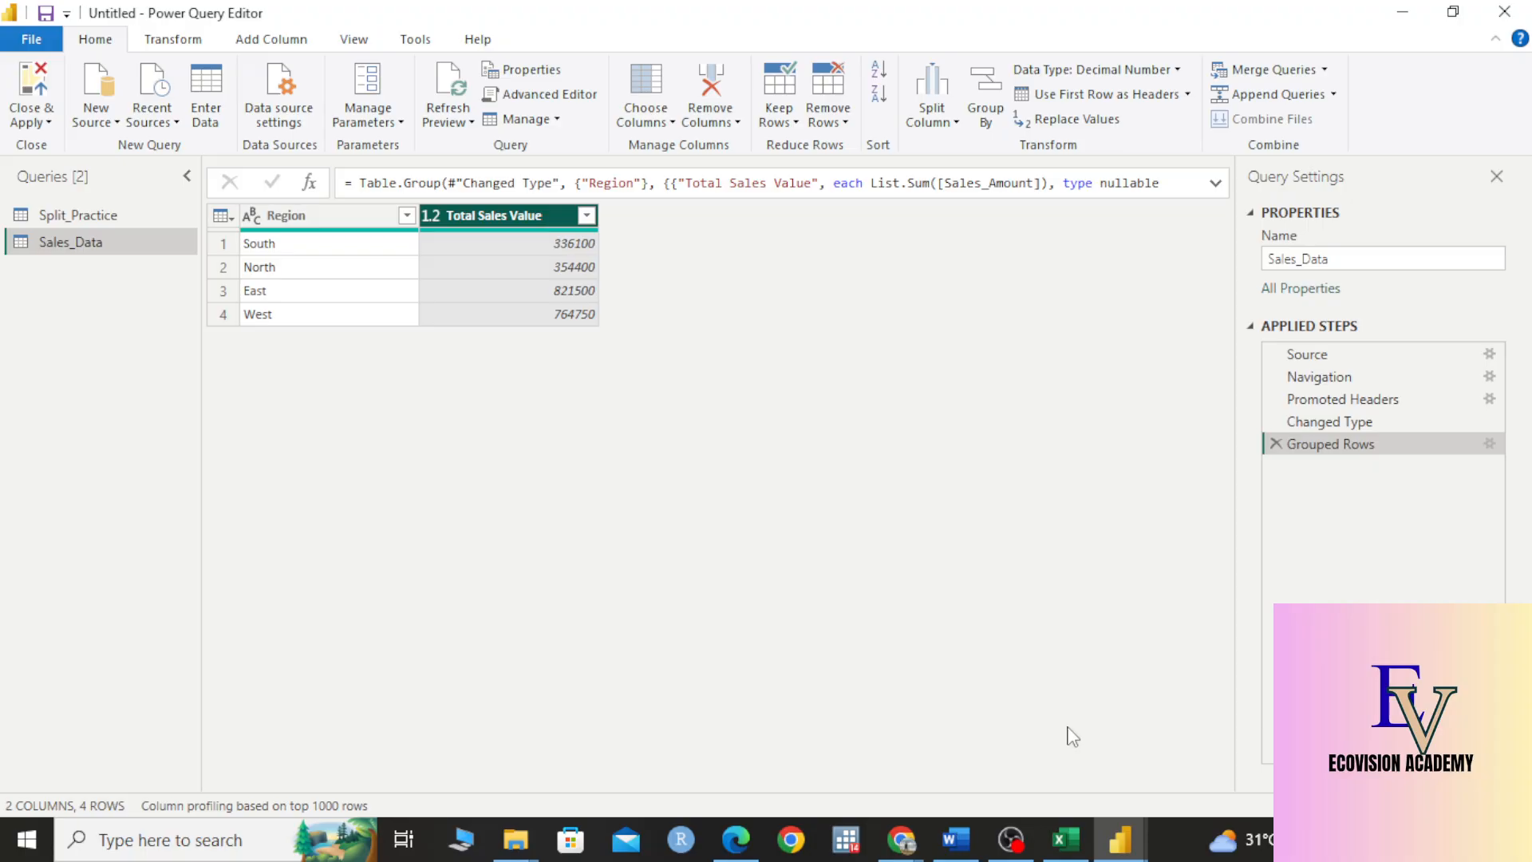
Step: Remove the Grouped Rows step again and review the Sales_Data columns from Region through Profit
{"action": "left_click", "coordinate": [1275, 444]}
{"action": "left_click", "coordinate": [851, 295]}
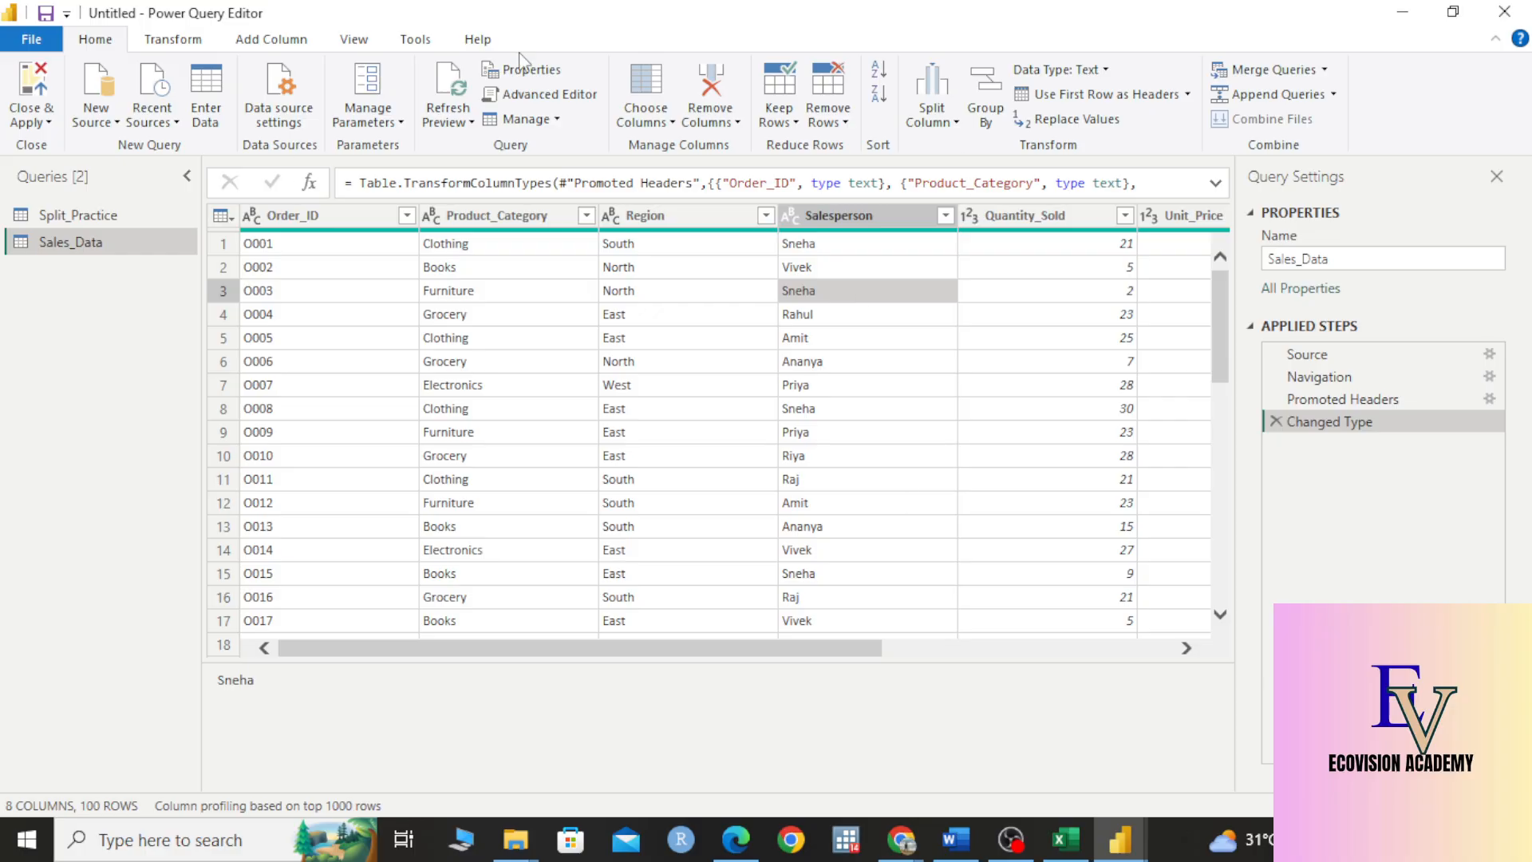
{"action": "left_click_drag", "start_coordinate": [746, 656], "coordinate": [860, 664]}
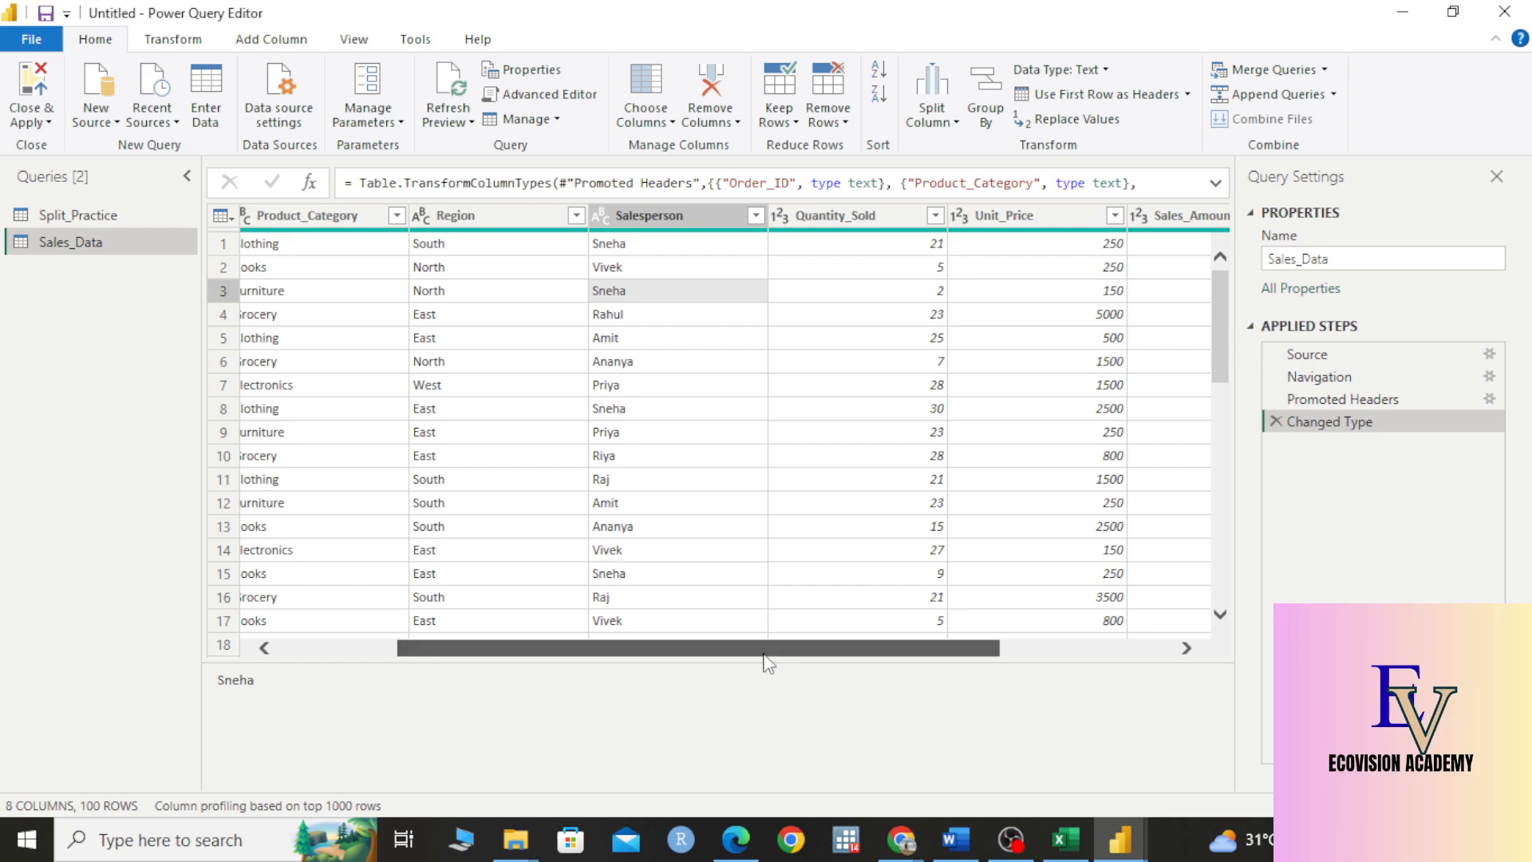
{"action": "left_click_drag", "start_coordinate": [763, 659], "coordinate": [919, 659]}
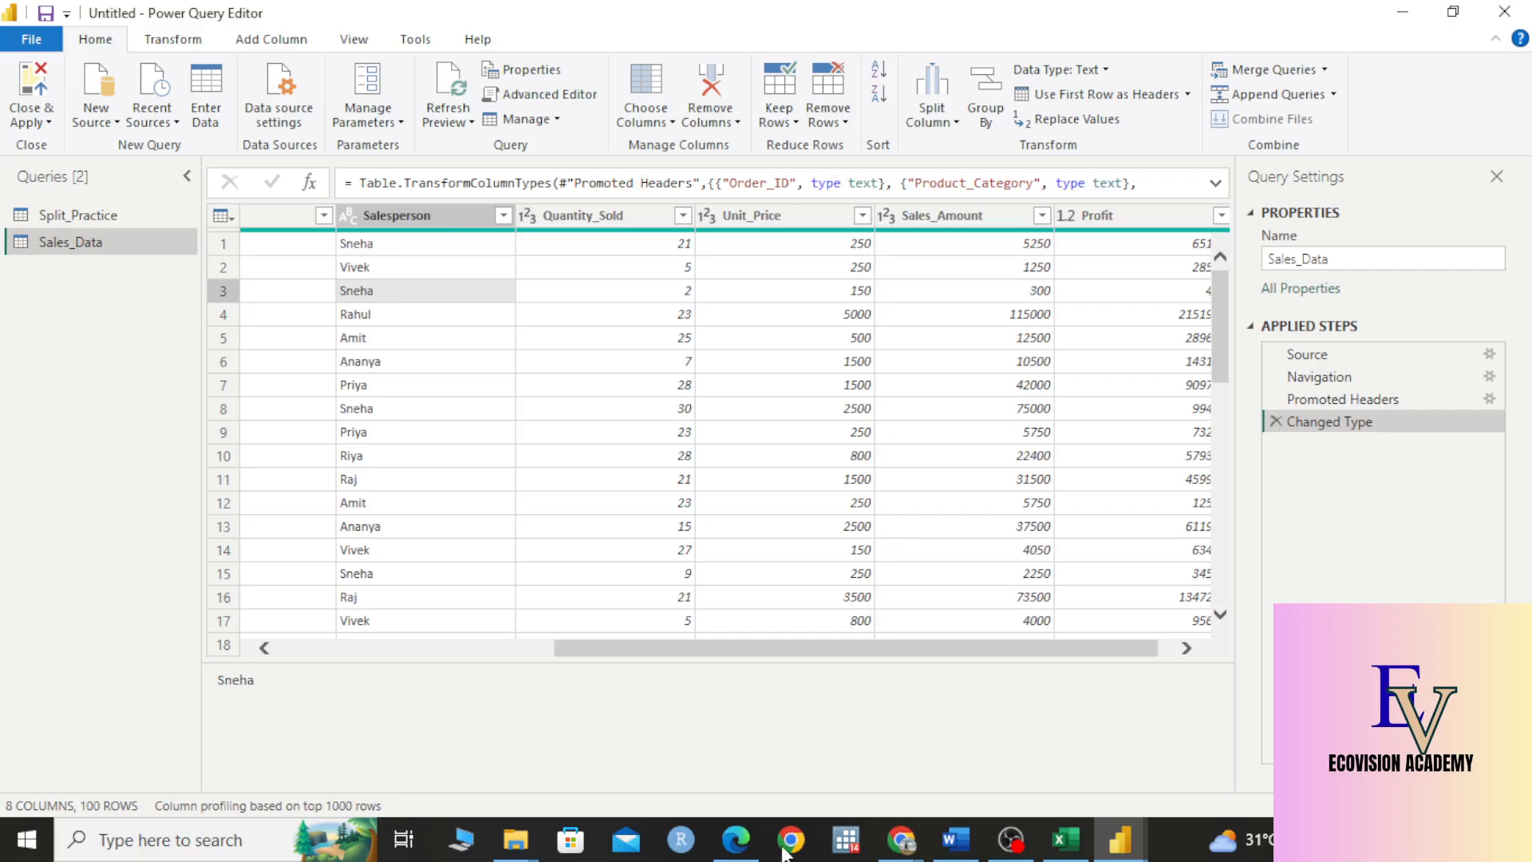
{"action": "left_click_drag", "start_coordinate": [851, 648], "coordinate": [725, 645]}
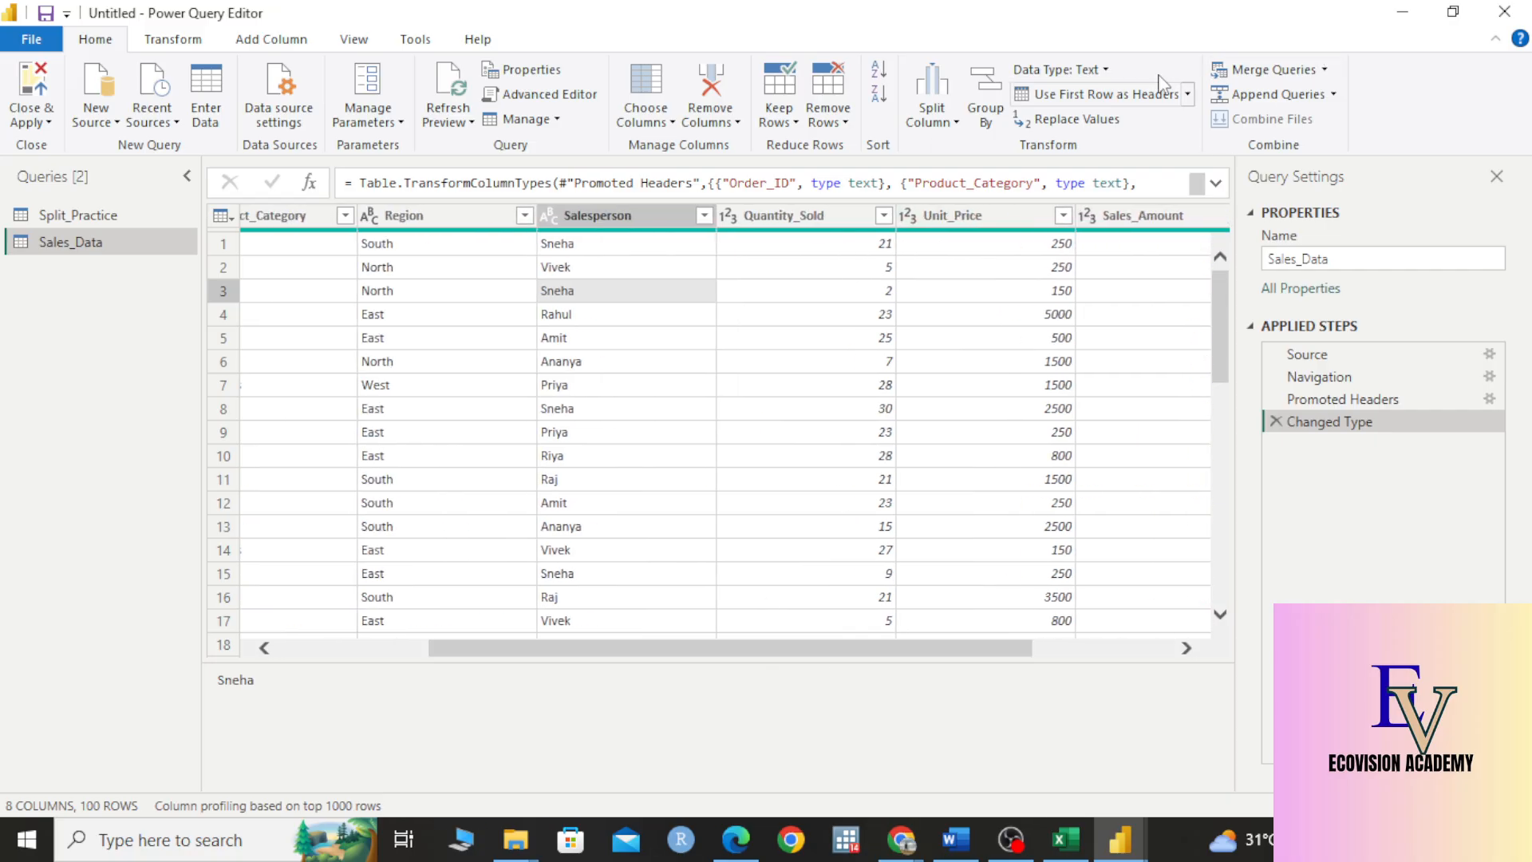
Step: Start an advanced Group By on Sales_Data with Region as the grouping column
{"action": "left_click", "coordinate": [986, 114]}
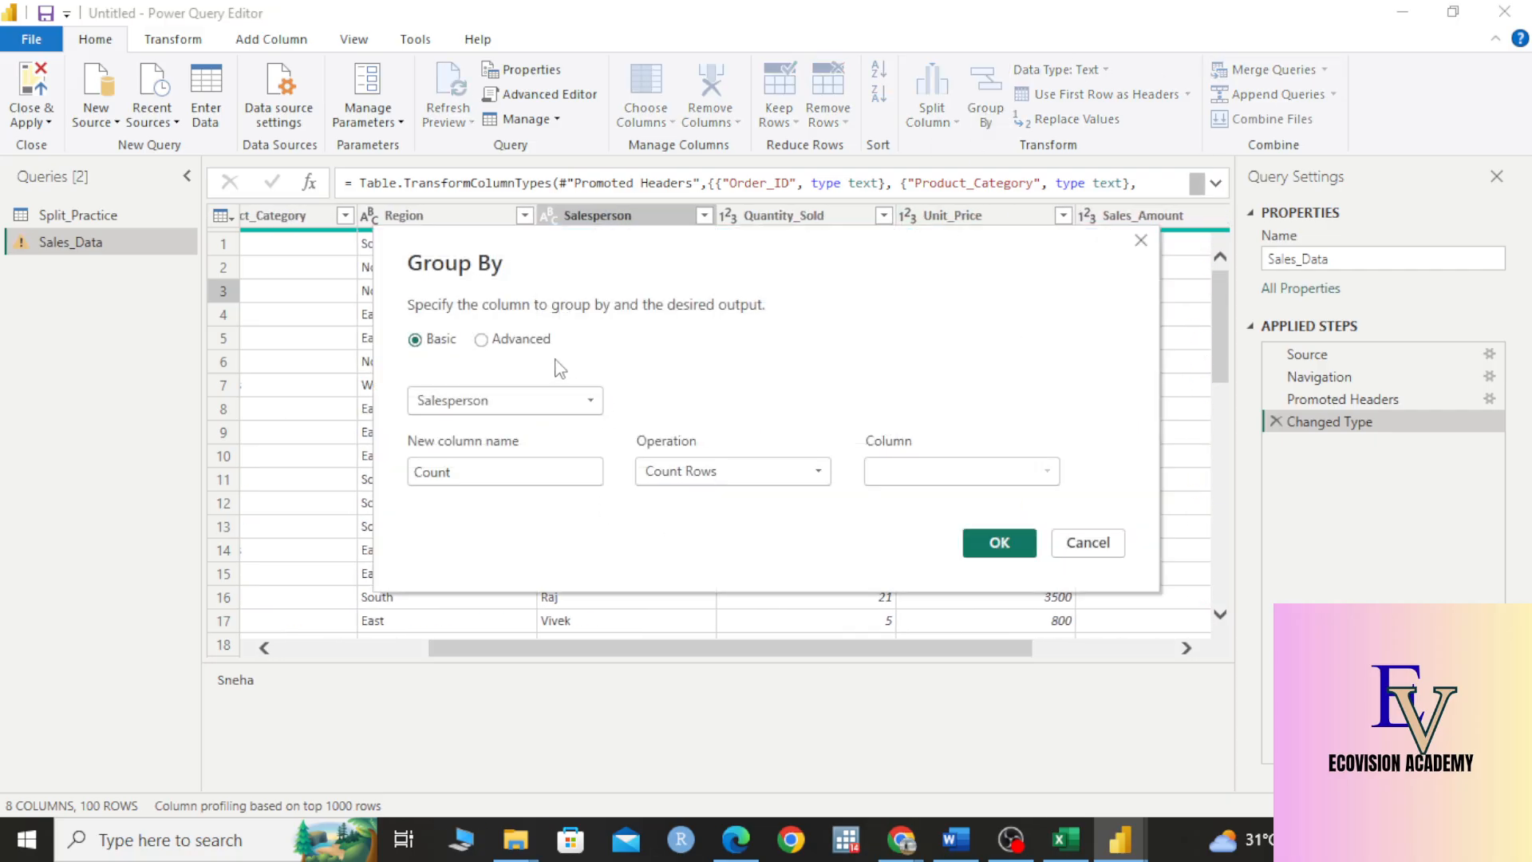
{"action": "left_click", "coordinate": [482, 341]}
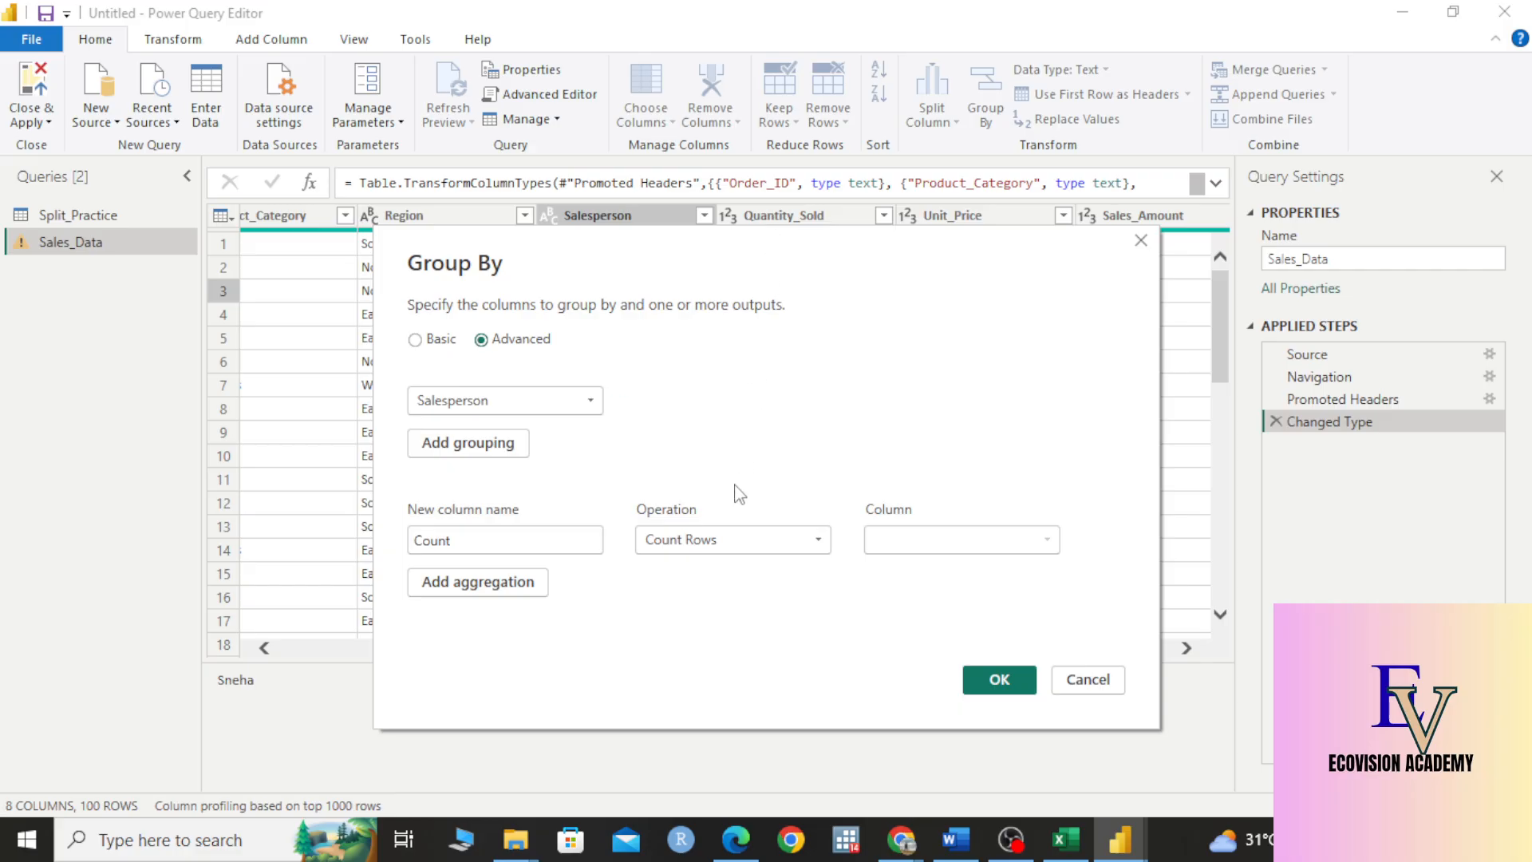
{"action": "left_click", "coordinate": [532, 409]}
{"action": "left_click", "coordinate": [518, 471]}
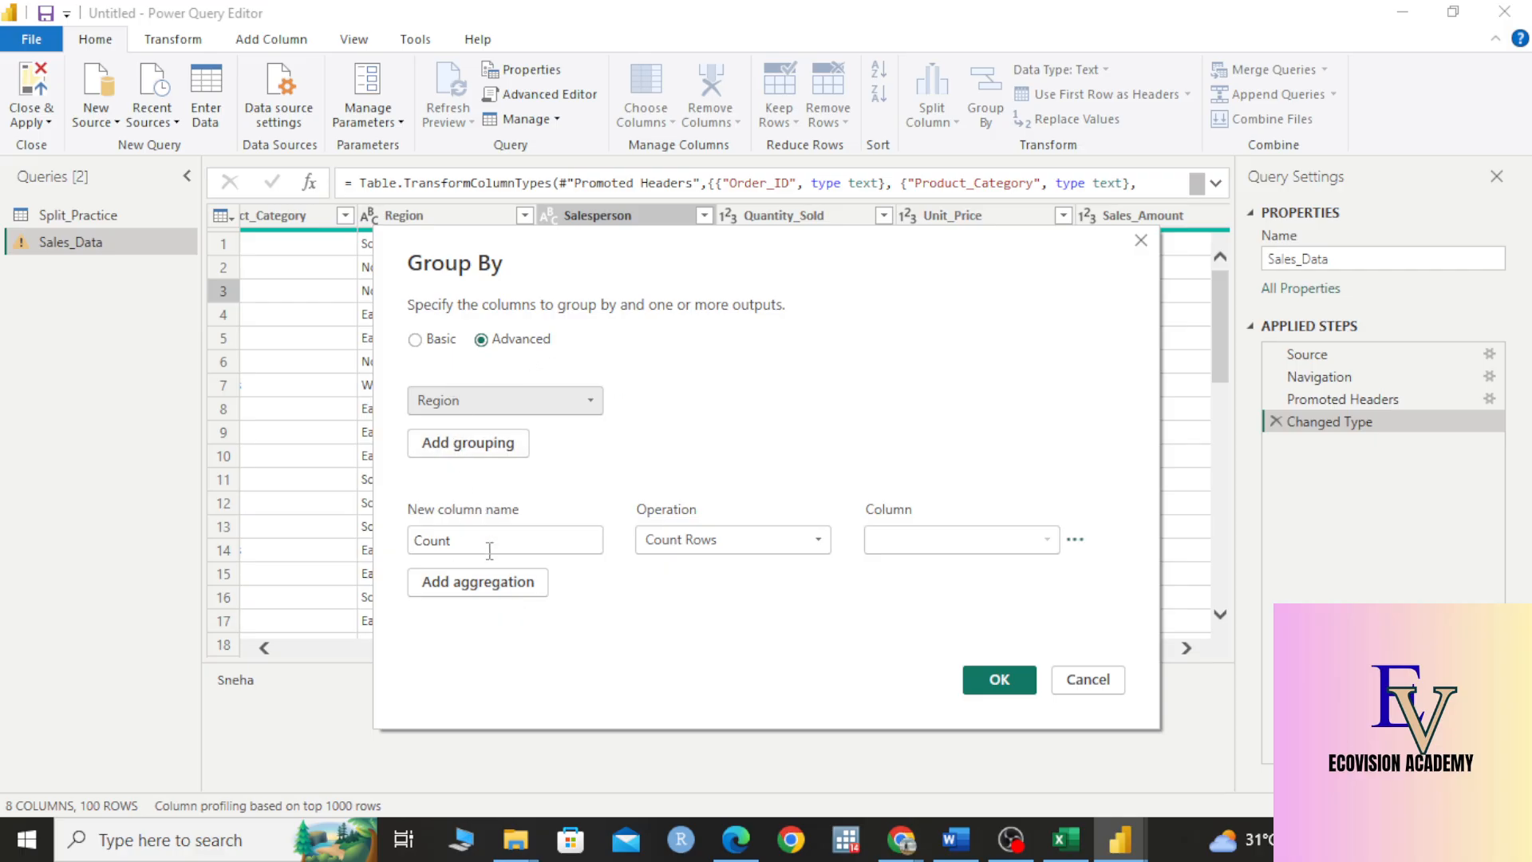
Step: Name the aggregated column Total Quantity Sold and define it as the Sum of Quantity_Sold
{"action": "left_click_drag", "start_coordinate": [487, 540], "coordinate": [381, 556]}
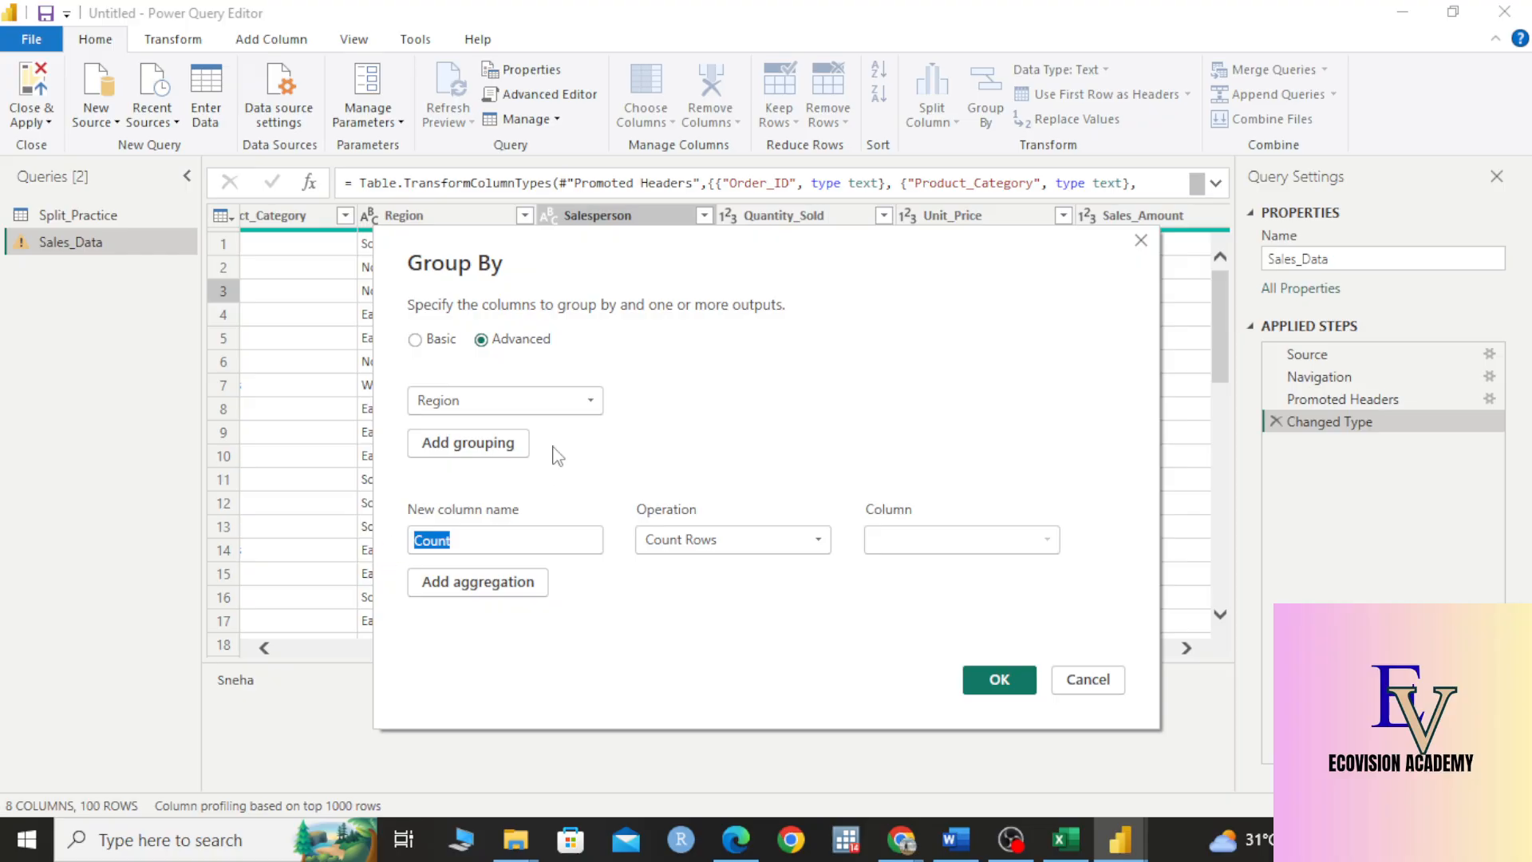
{"action": "key", "text": "BackSpace"}
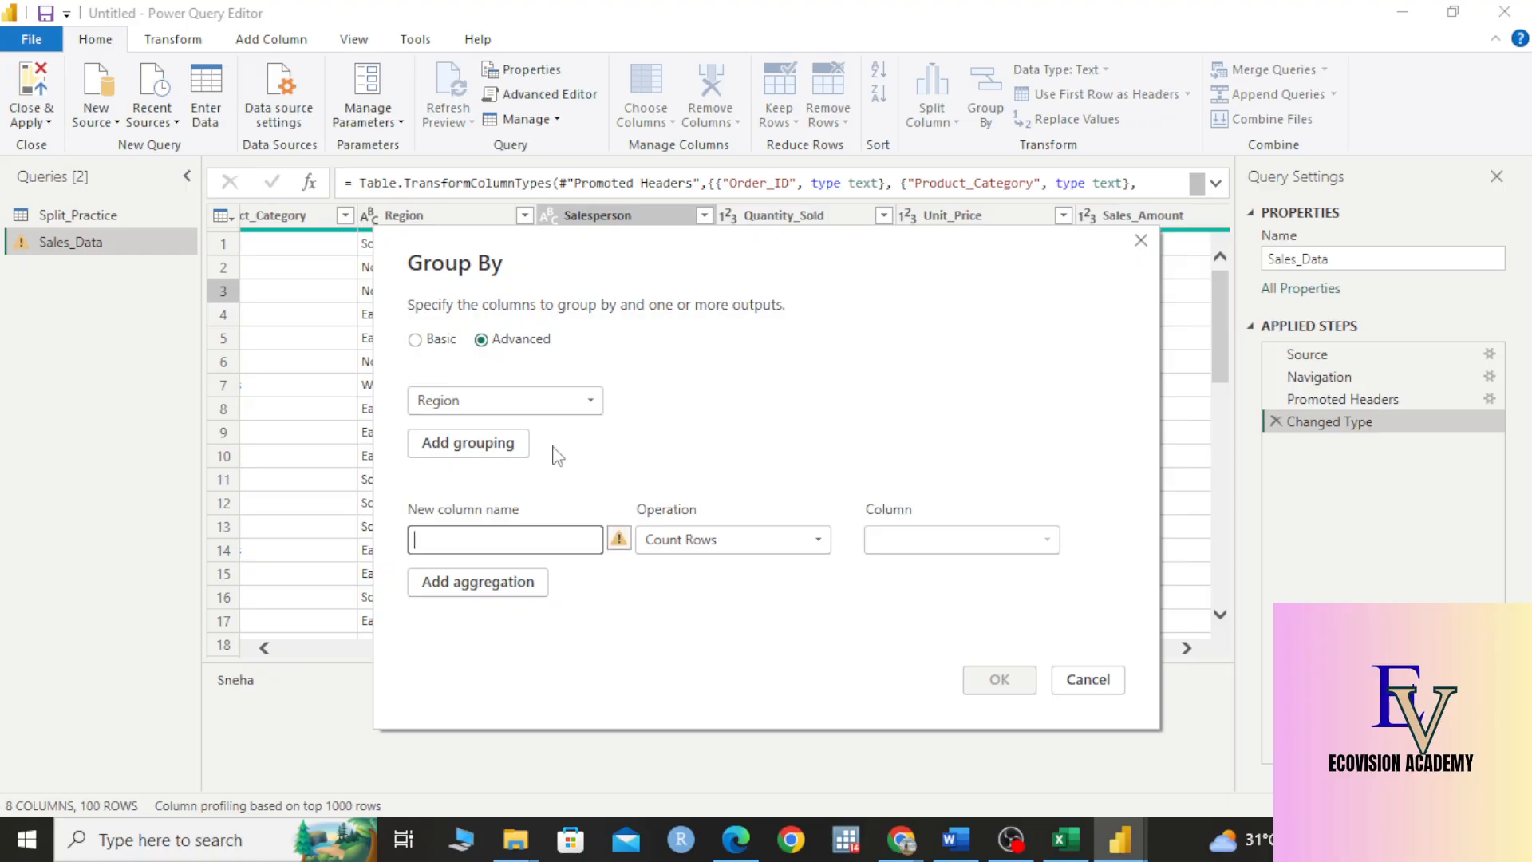
{"action": "type", "text": "To"}
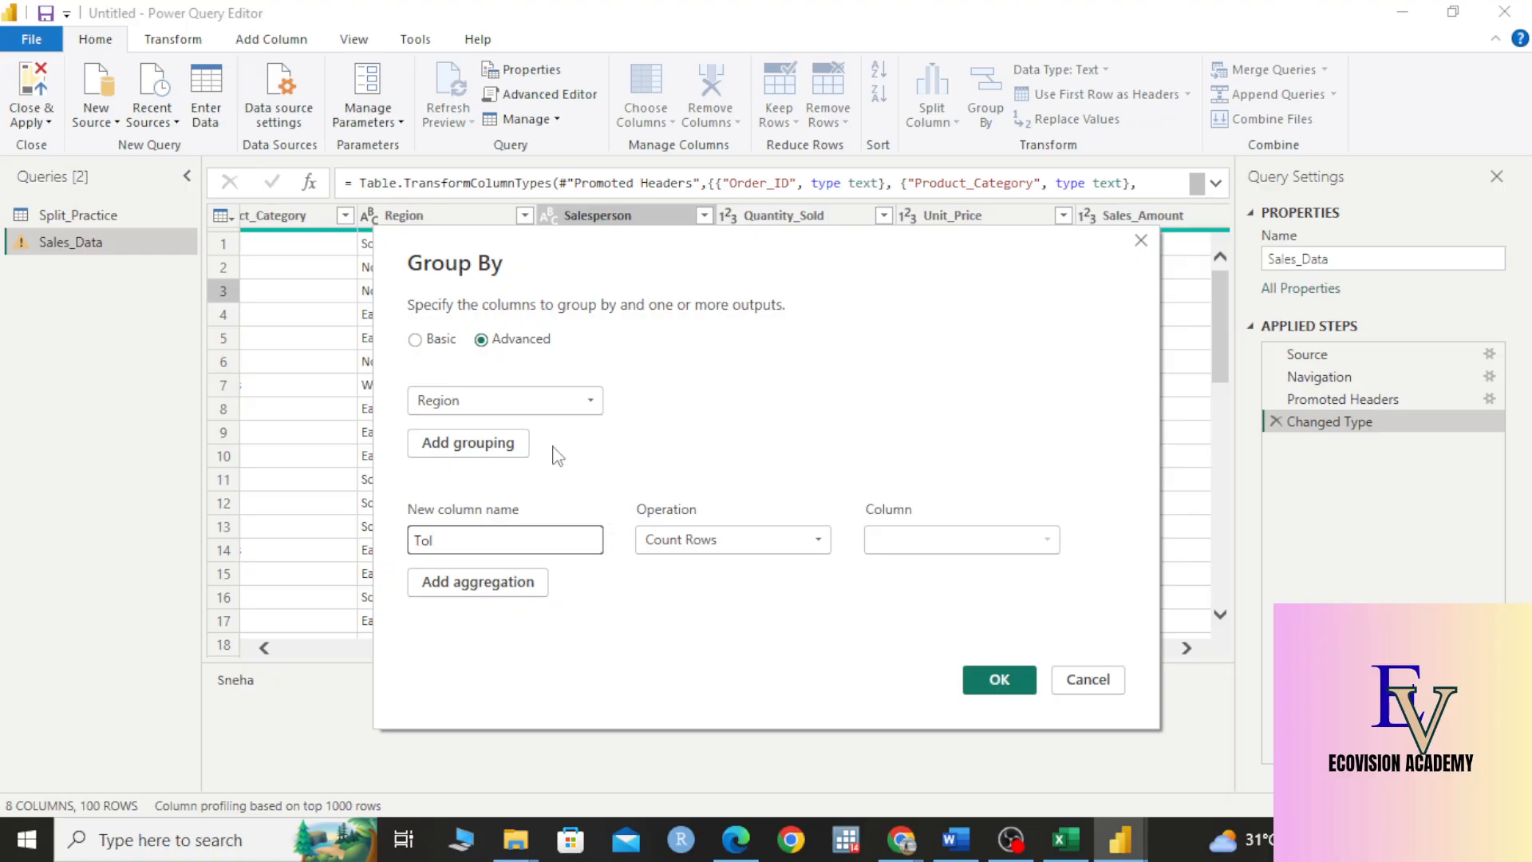
{"action": "type", "text": "tal Quantity Sold"}
{"action": "left_click", "coordinate": [704, 538]}
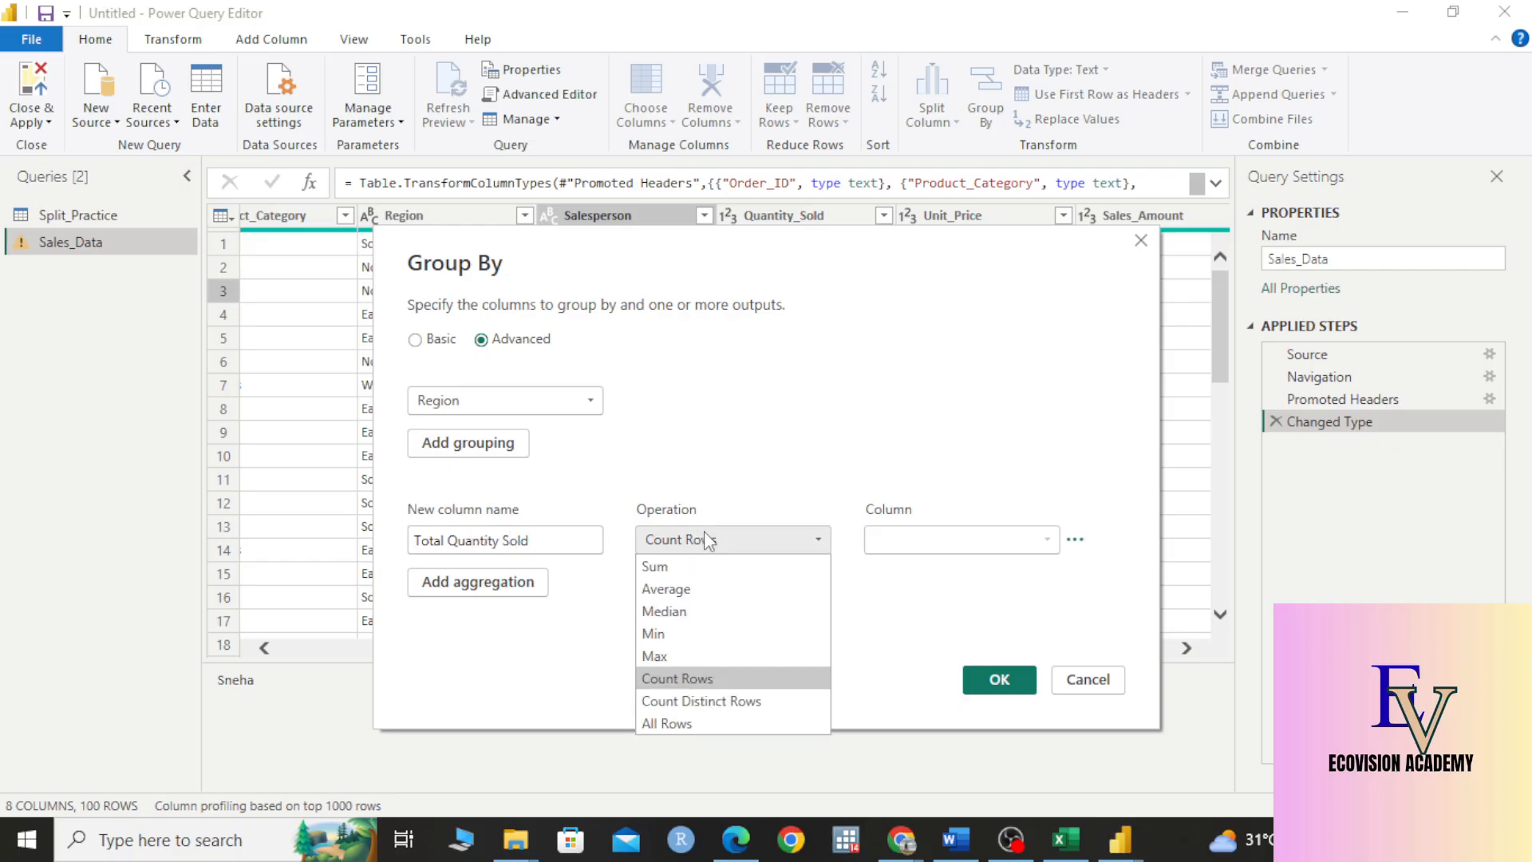
{"action": "left_click", "coordinate": [706, 571]}
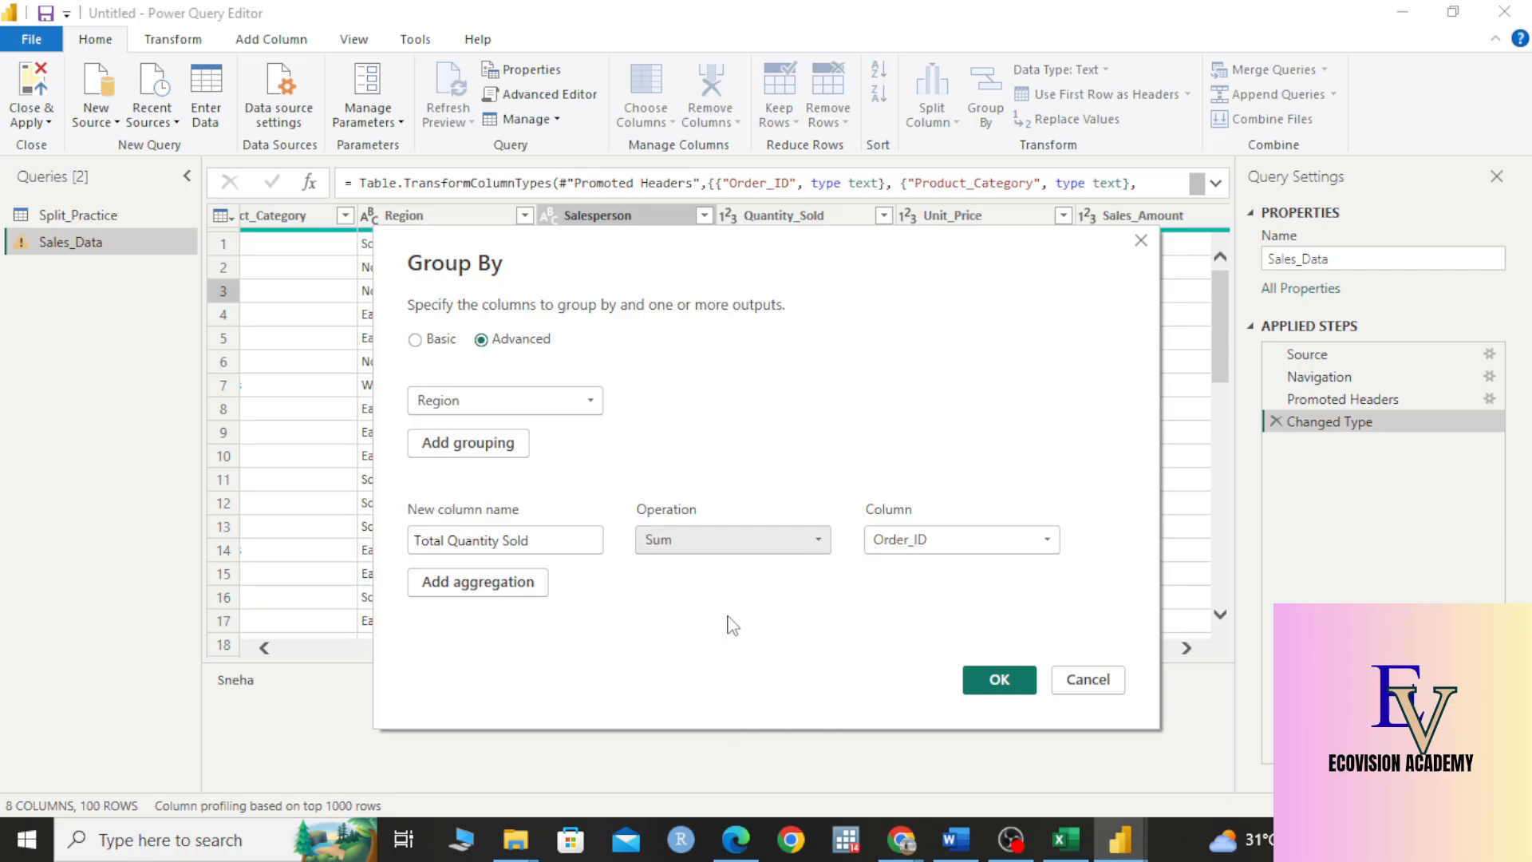
{"action": "left_click", "coordinate": [902, 541]}
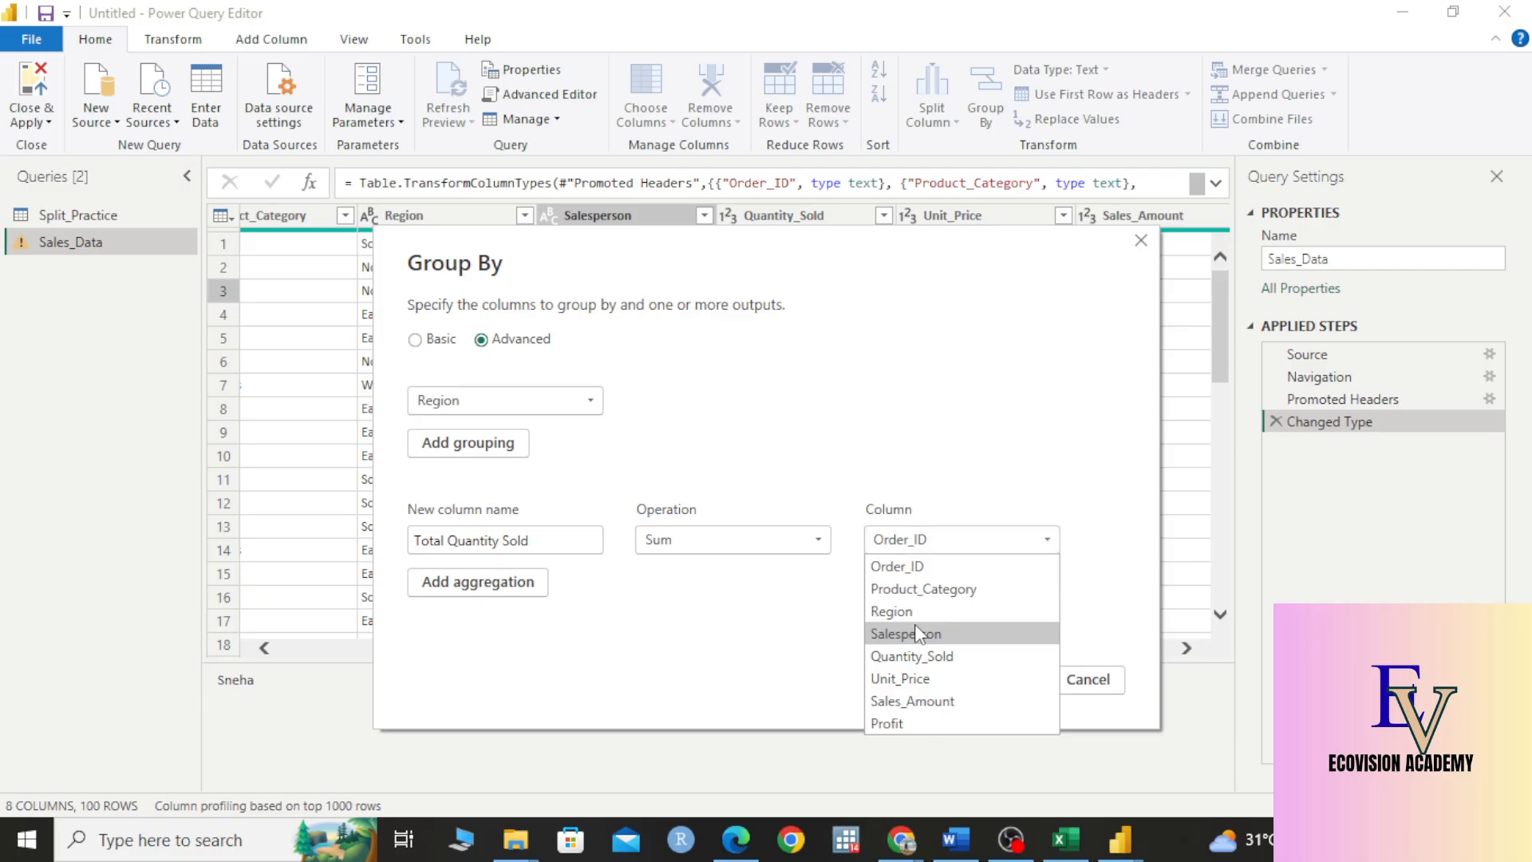
{"action": "left_click", "coordinate": [911, 656]}
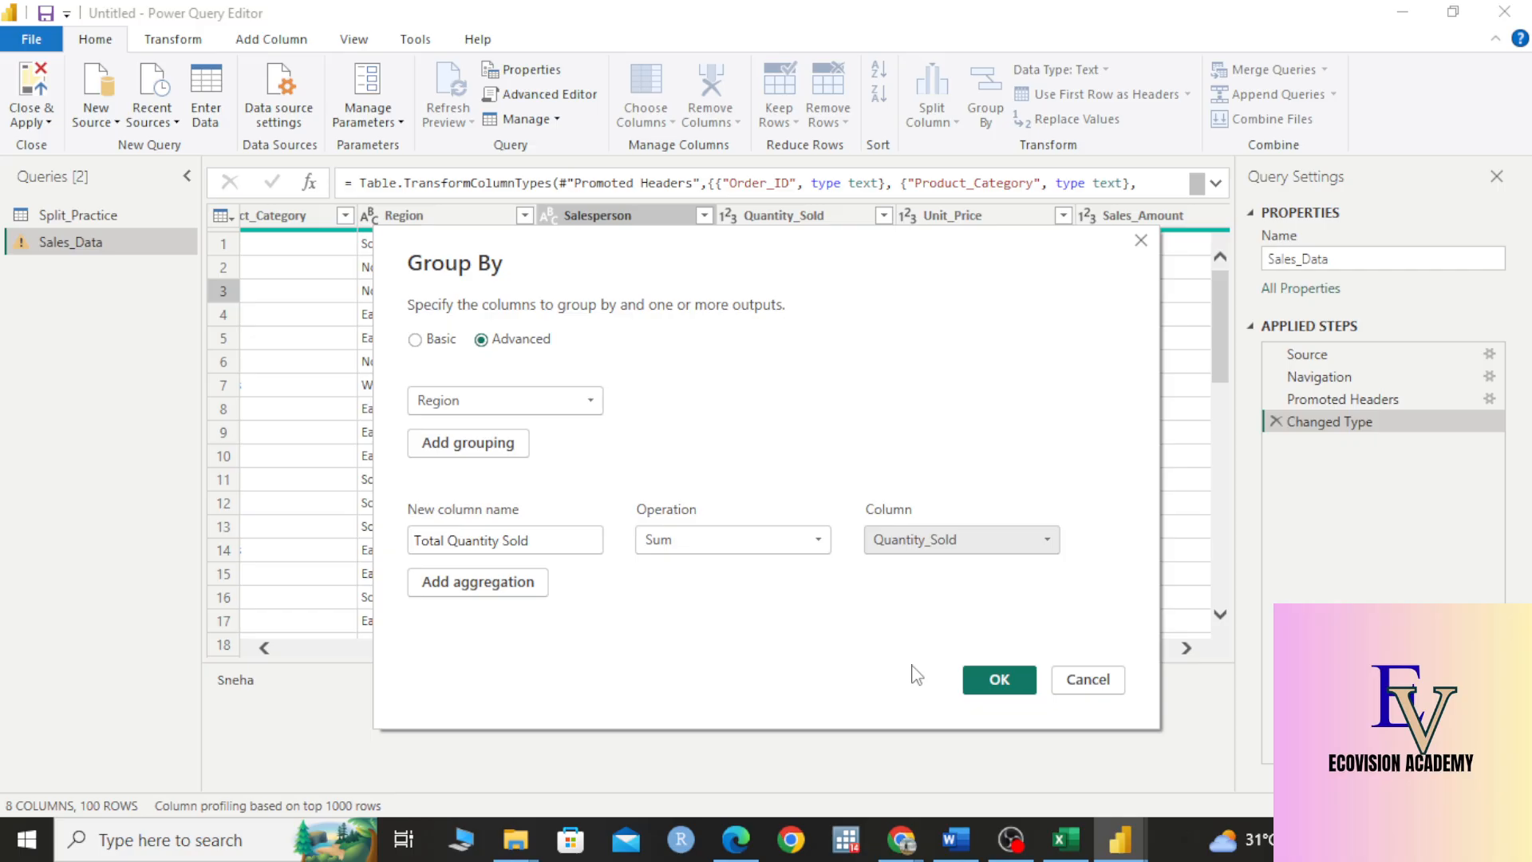
Step: Rename the aggregated column to Total Sales and choose Sales_Amount as the column to sum
{"action": "left_click_drag", "start_coordinate": [581, 540], "coordinate": [429, 552]}
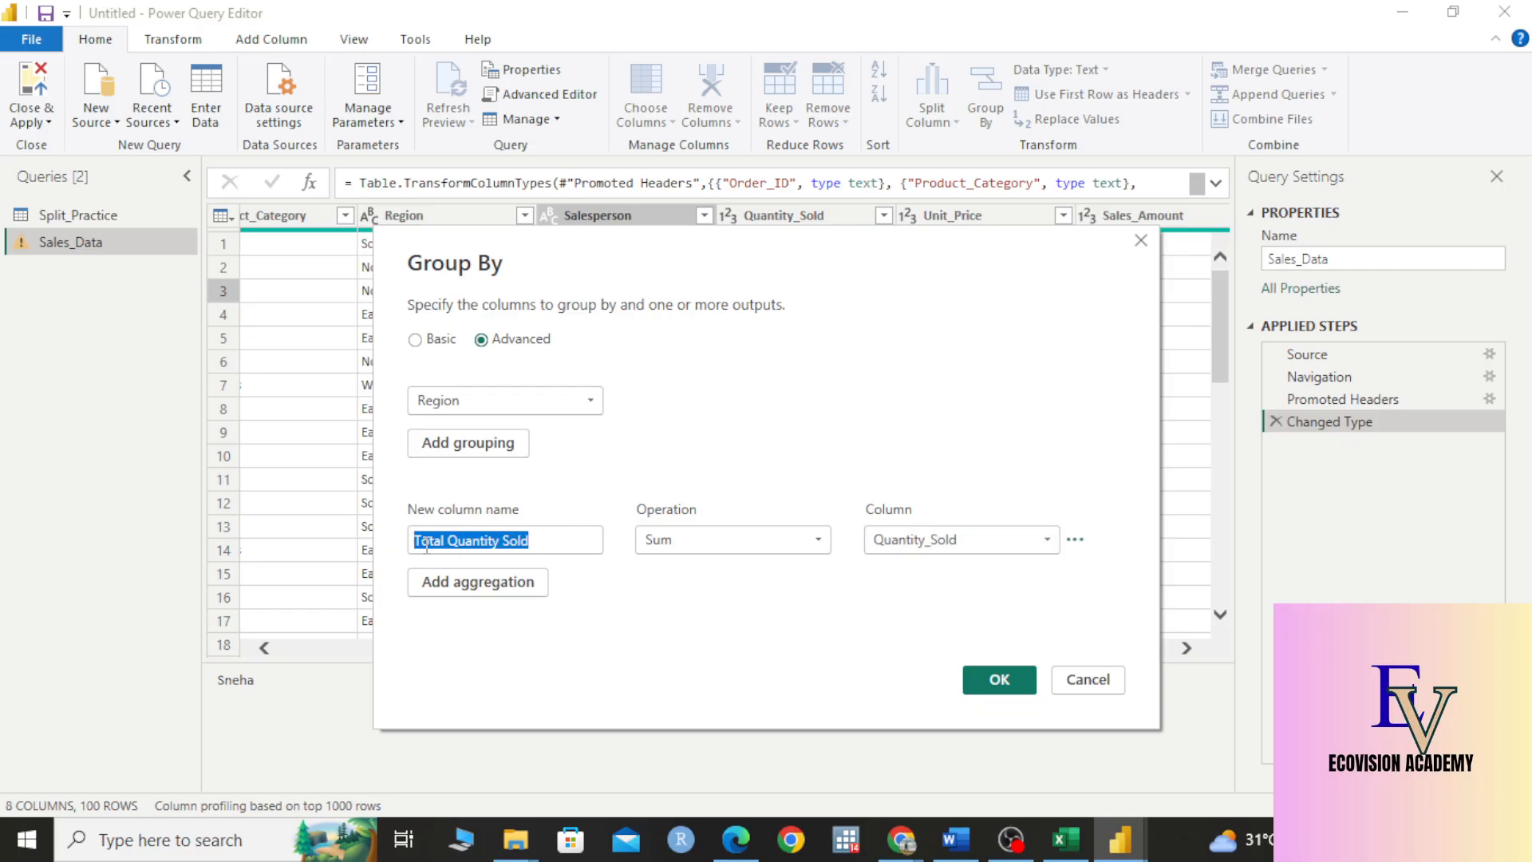
{"action": "key", "text": "BackSpace"}
{"action": "type", "text": "Tota"}
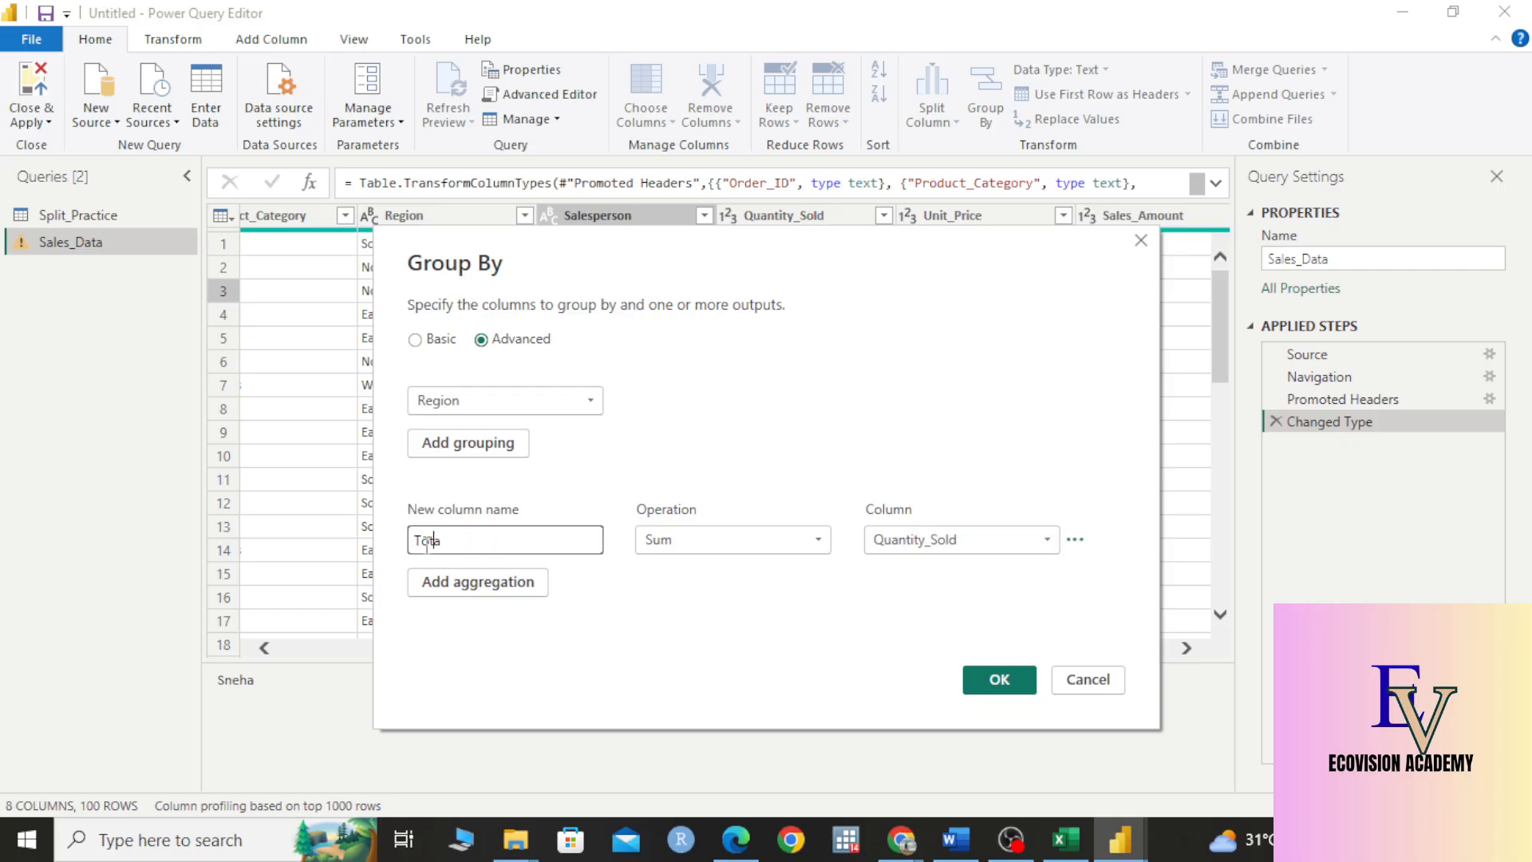
{"action": "type", "text": "l Sales"}
{"action": "left_click", "coordinate": [961, 545]}
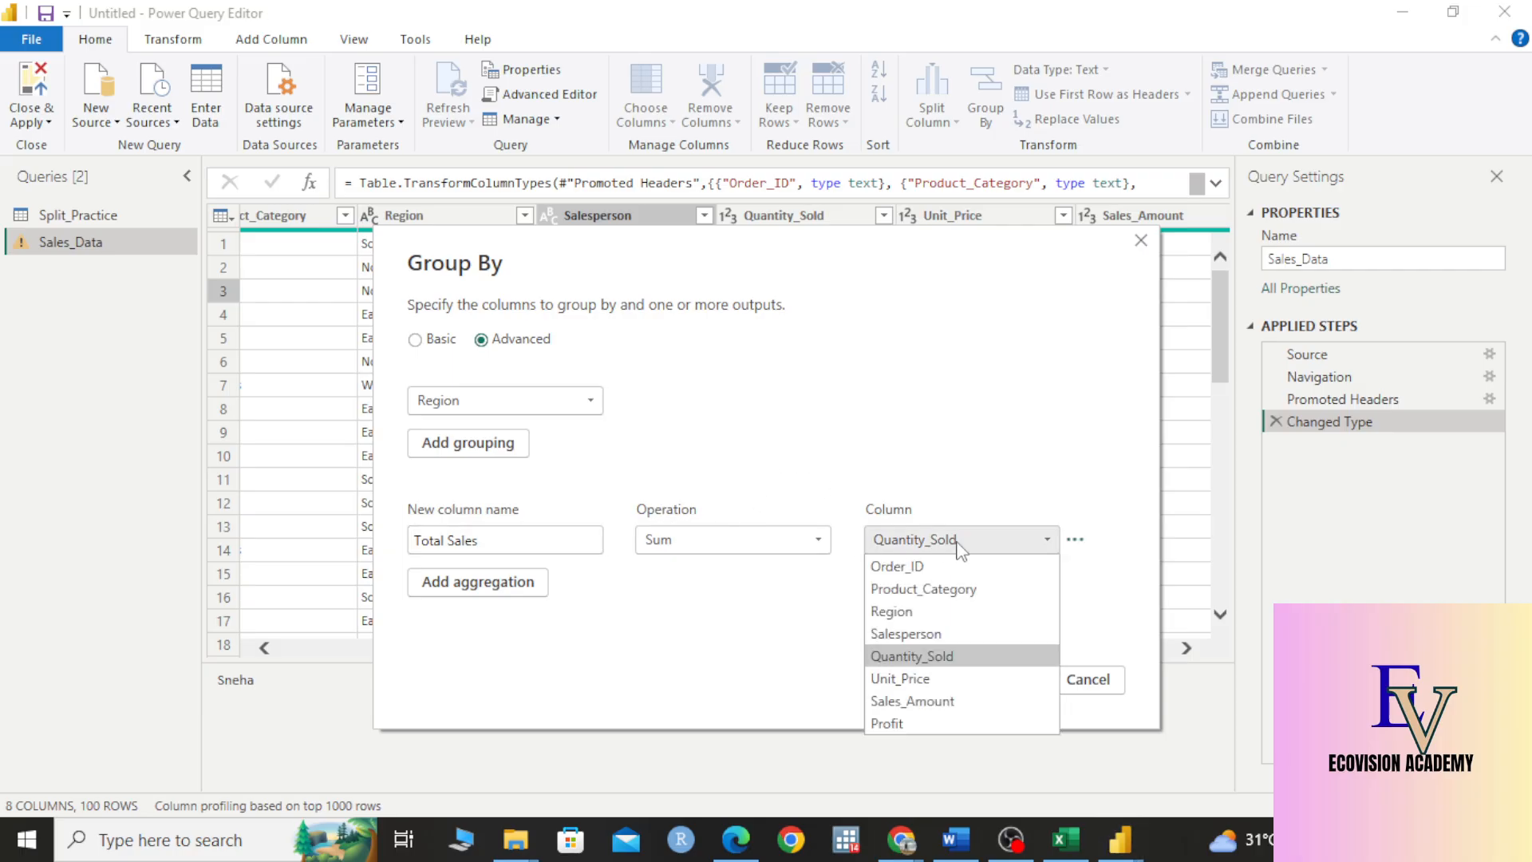
{"action": "left_click", "coordinate": [967, 702]}
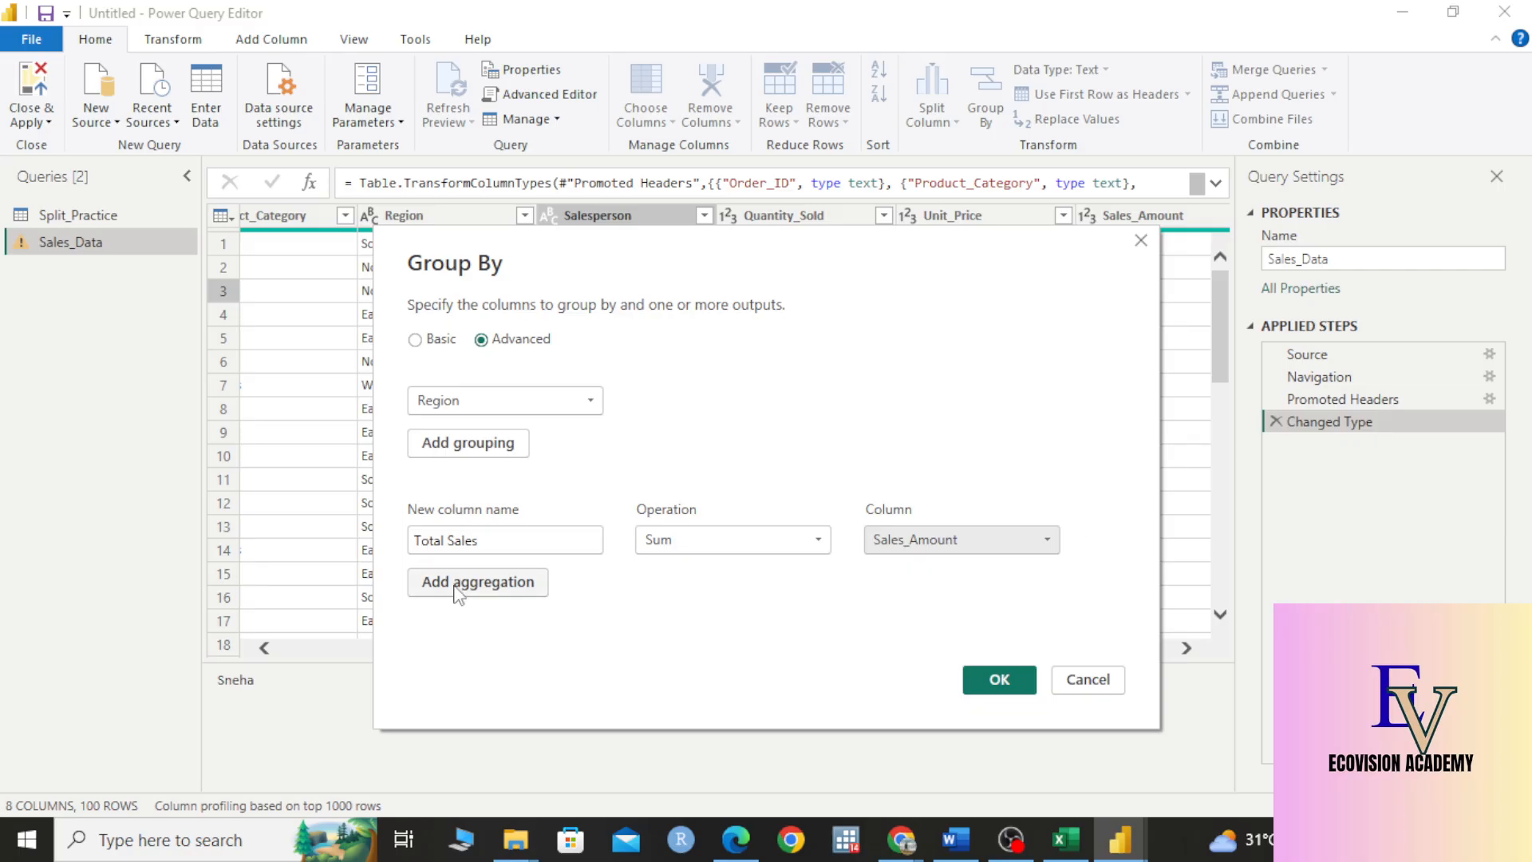
Step: Add a second aggregation named Total Profit as the Sum of Profit and apply the grouping by Region
{"action": "left_click", "coordinate": [428, 582]}
{"action": "left_click", "coordinate": [548, 581]}
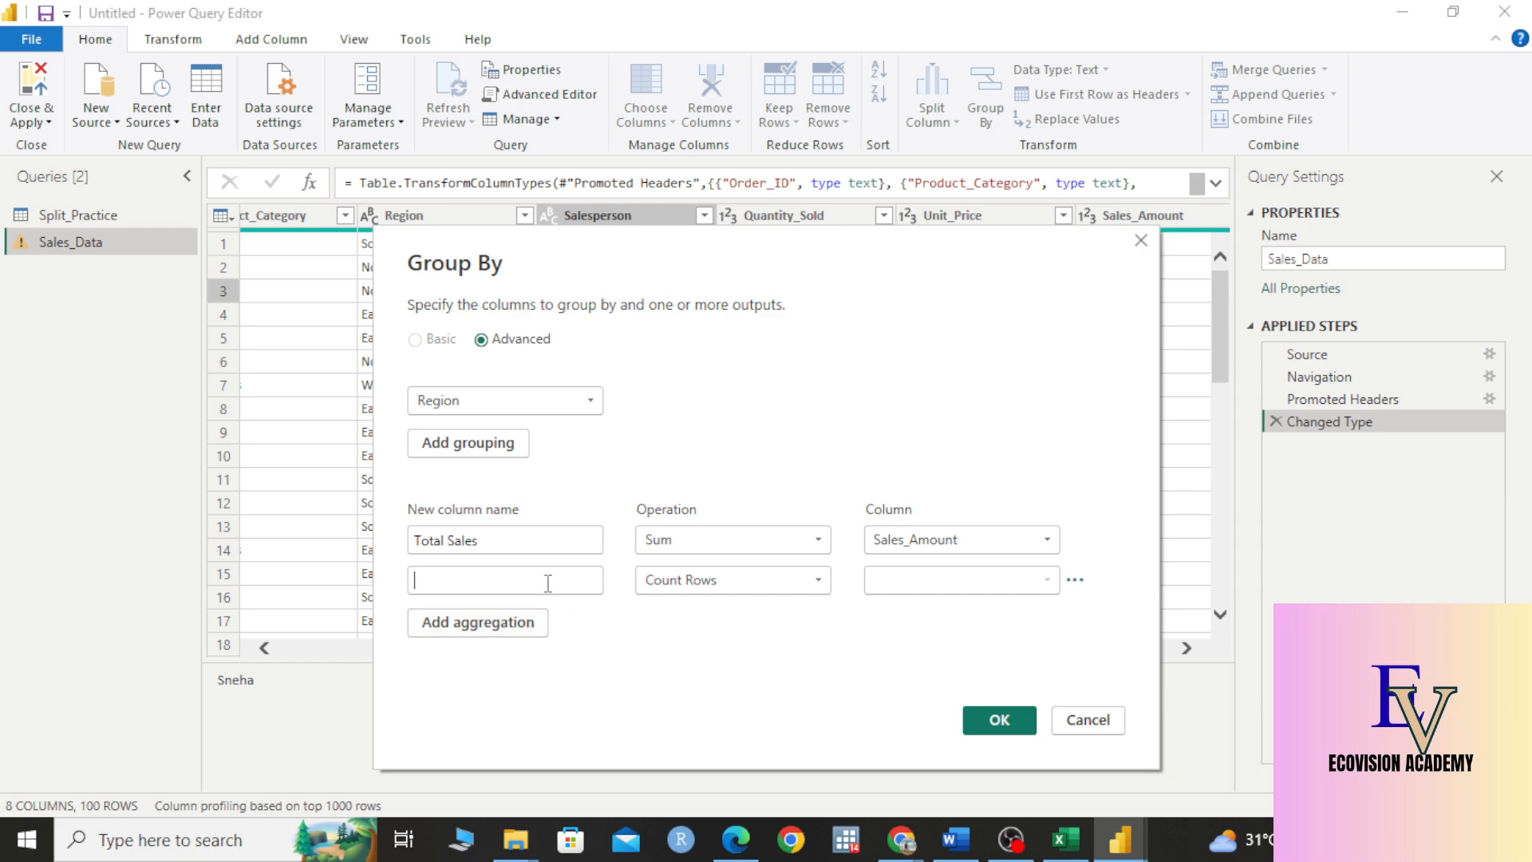
{"action": "type", "text": "Total P"}
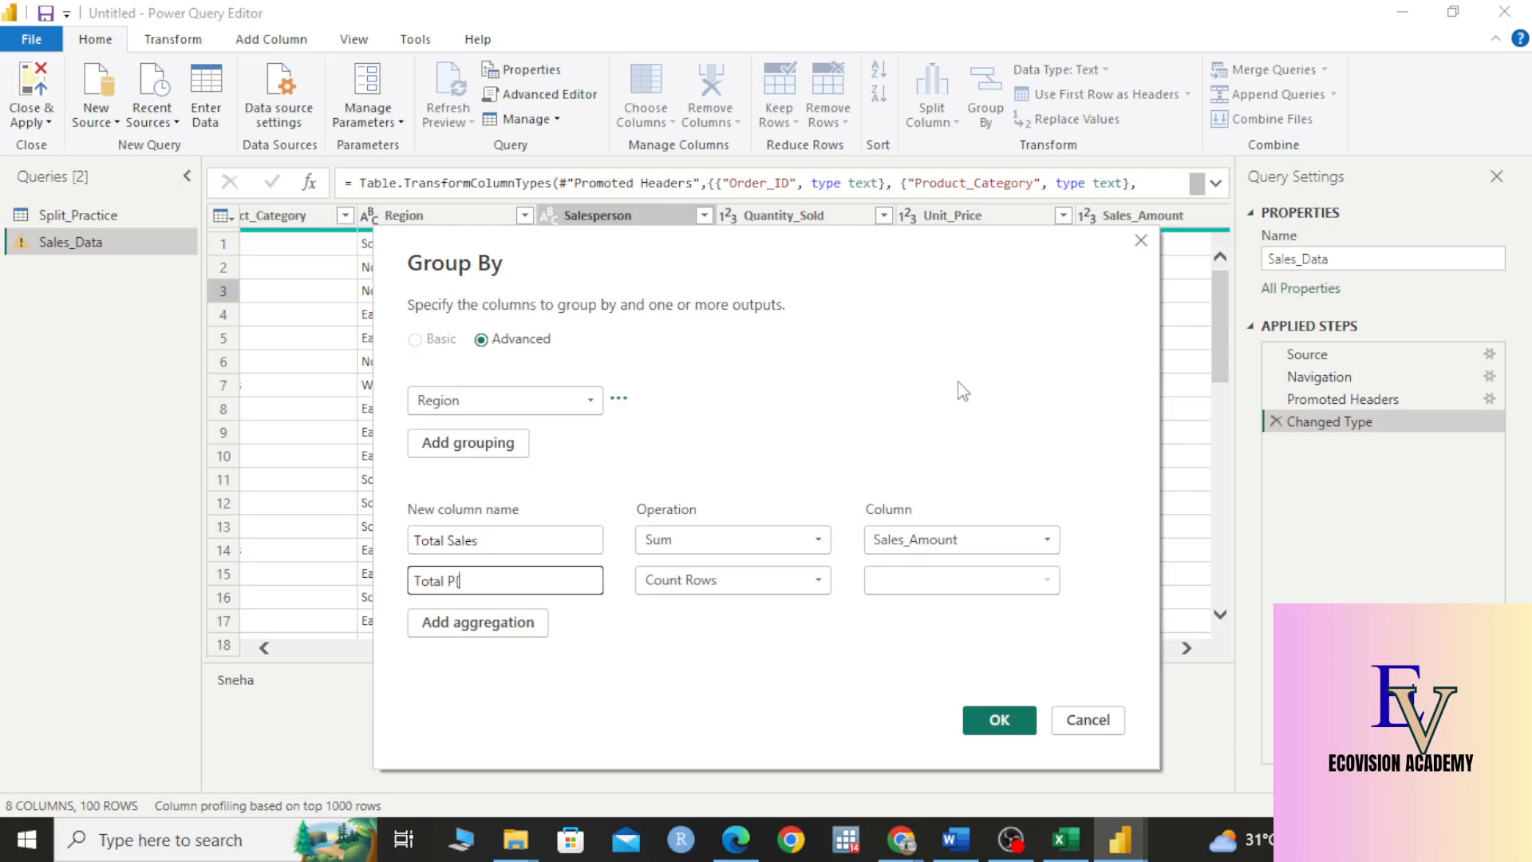
{"action": "type", "text": "rofit"}
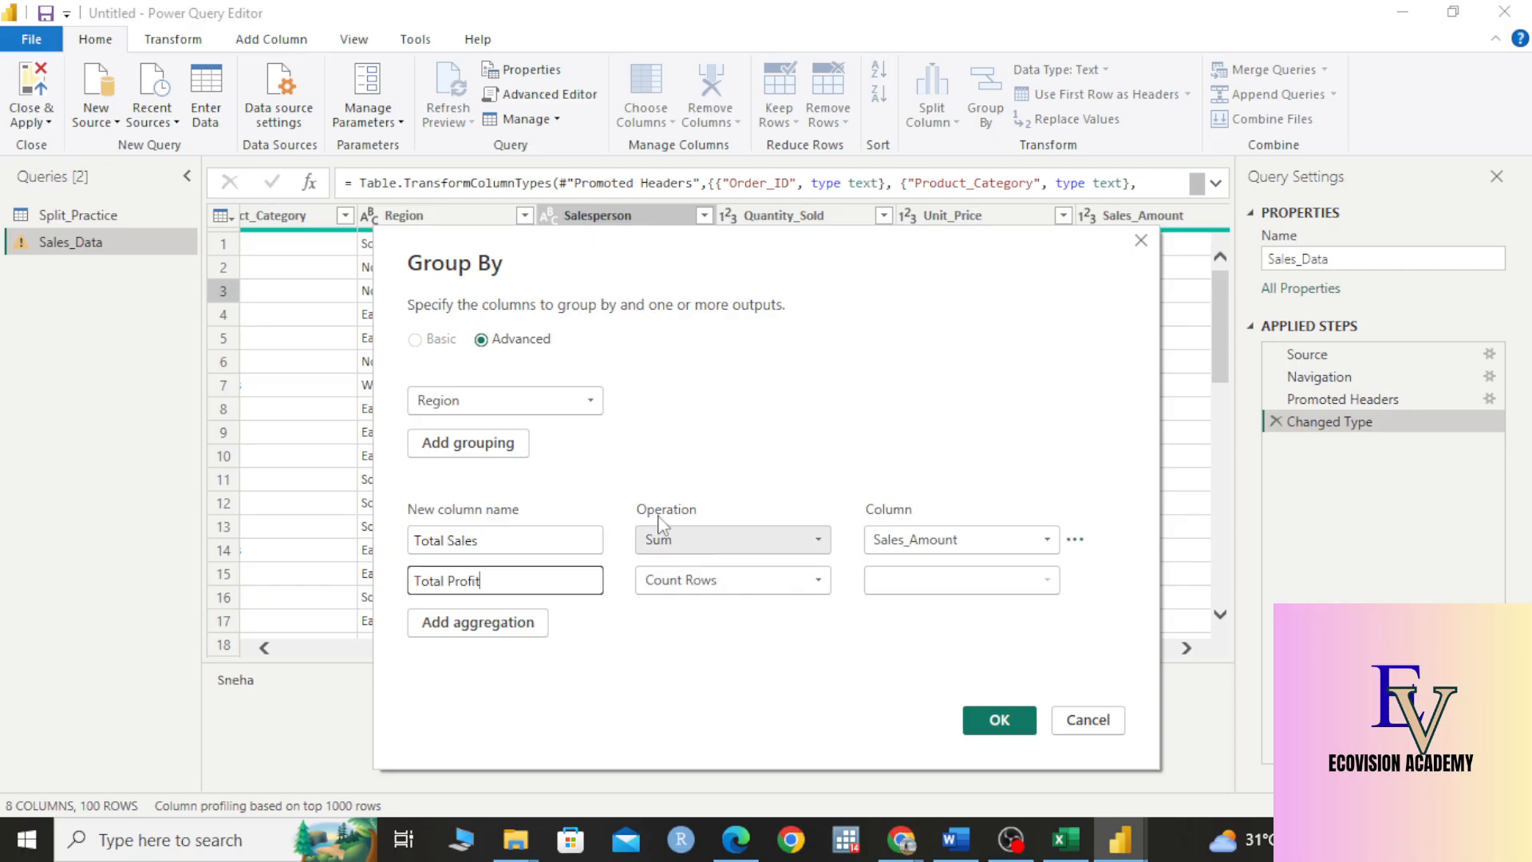
{"action": "left_click", "coordinate": [702, 582]}
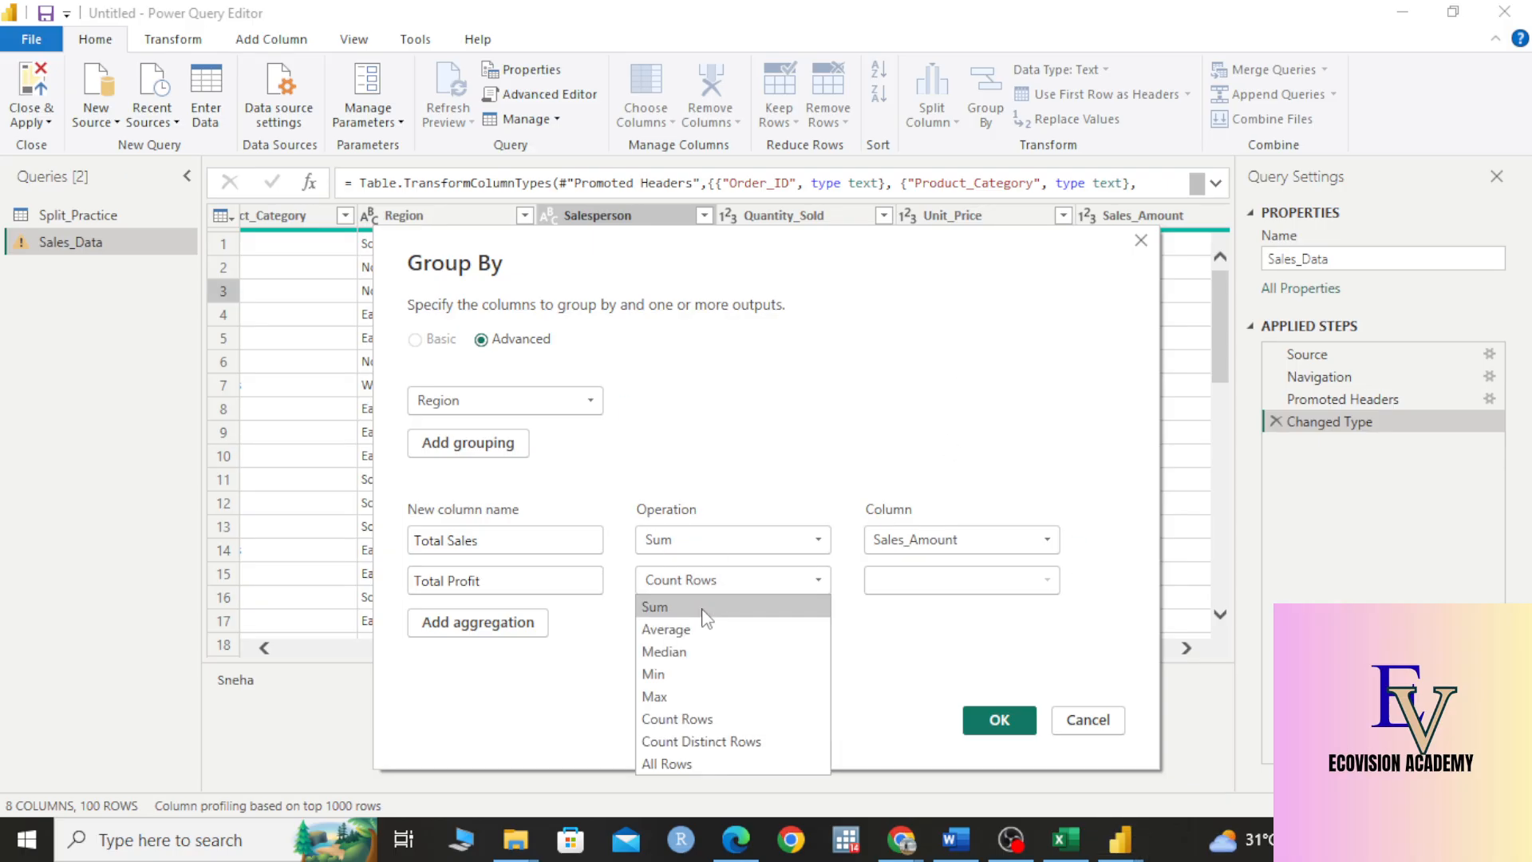
{"action": "left_click", "coordinate": [705, 607]}
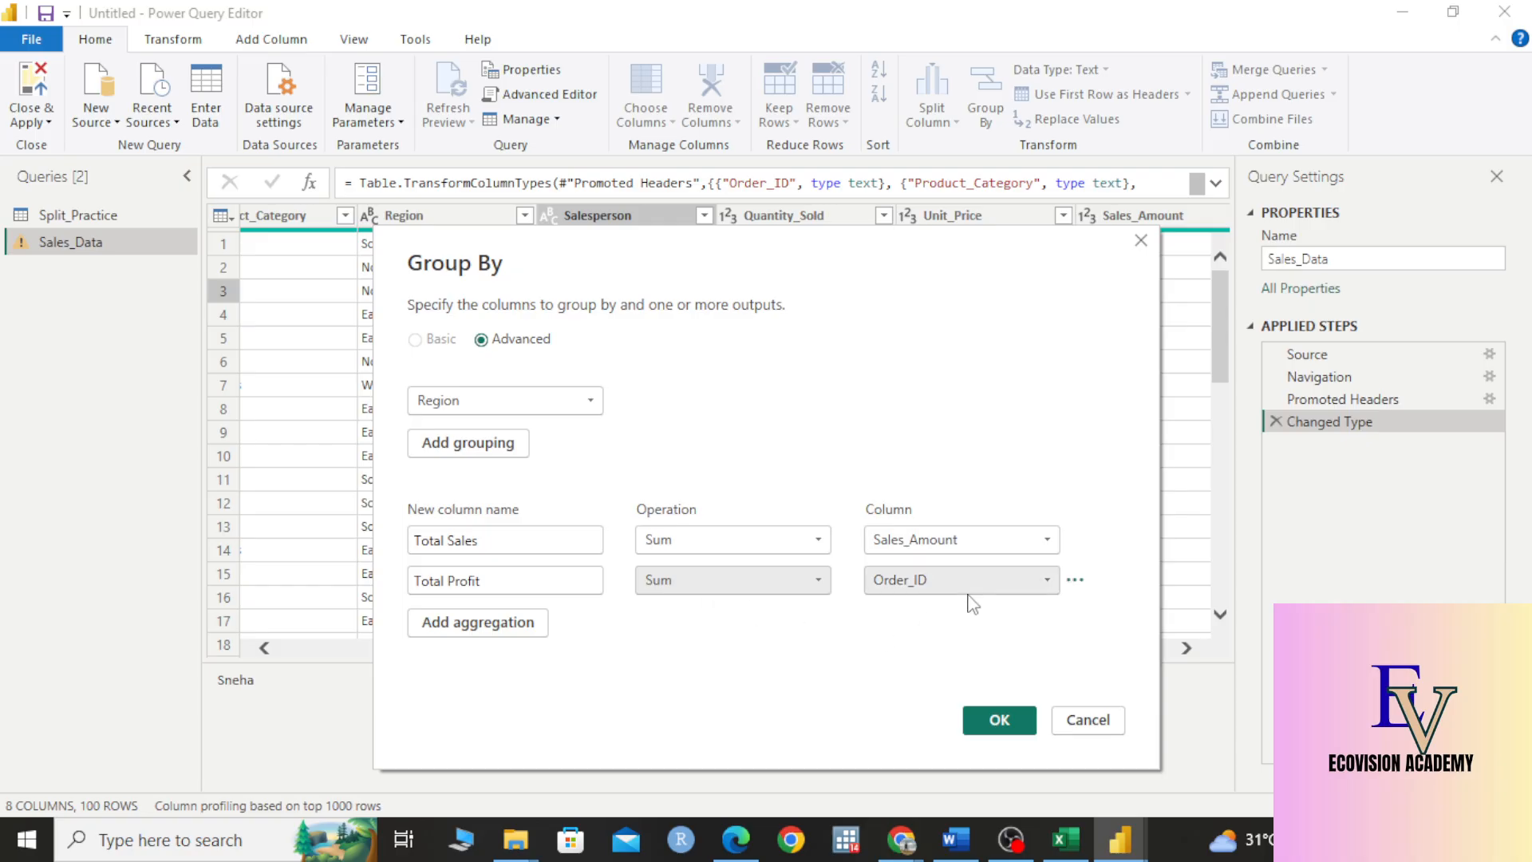
{"action": "left_click", "coordinate": [936, 577]}
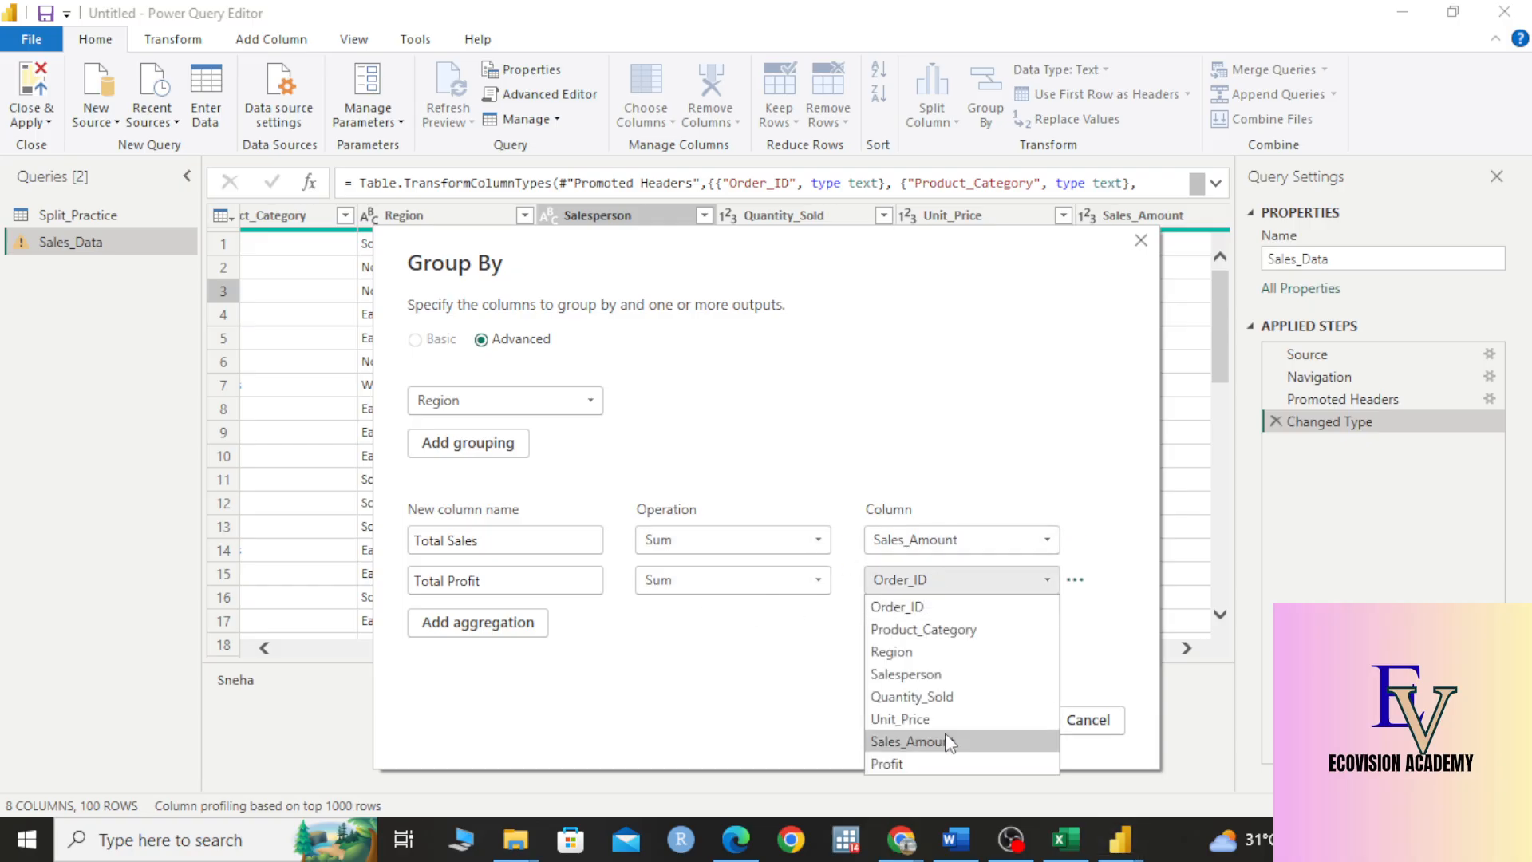
{"action": "left_click", "coordinate": [908, 764]}
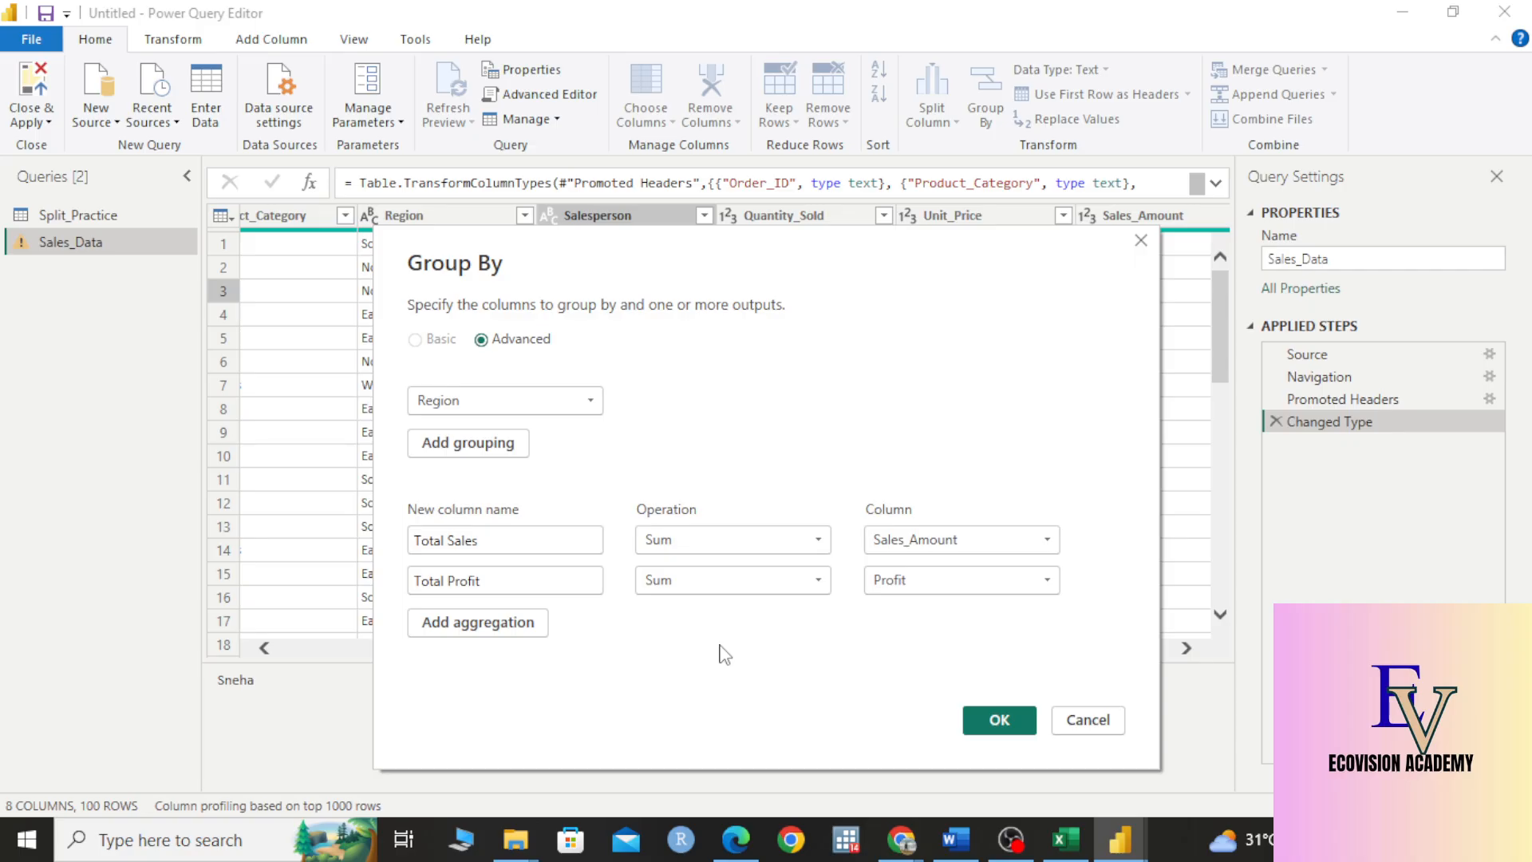
{"action": "left_click", "coordinate": [997, 721]}
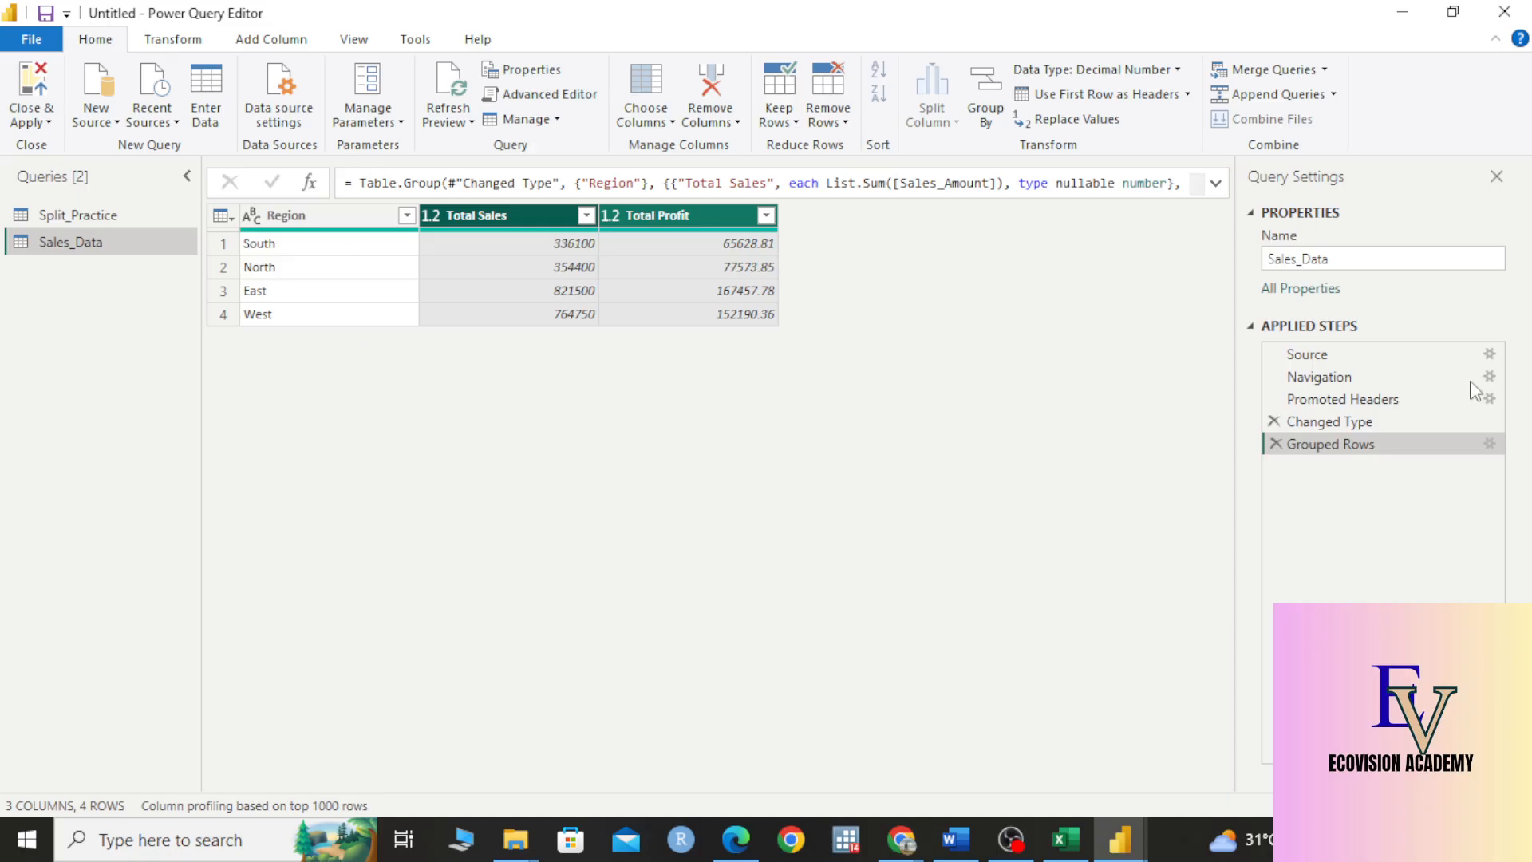
Step: Remove the Grouped Rows step from the Sales_Data query
{"action": "left_click", "coordinate": [1274, 443]}
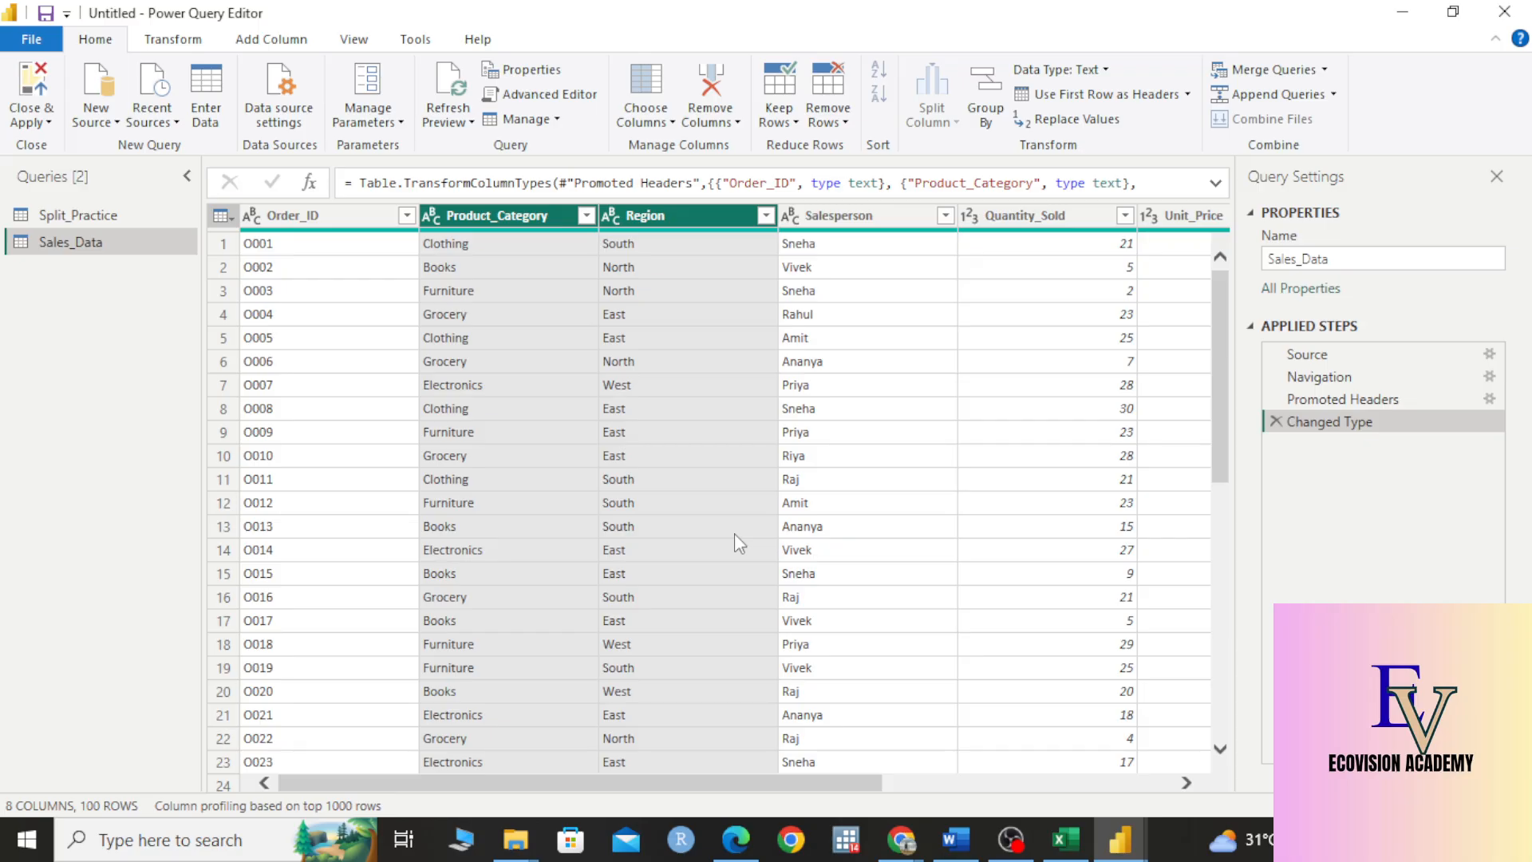
{"action": "left_click", "coordinate": [989, 108]}
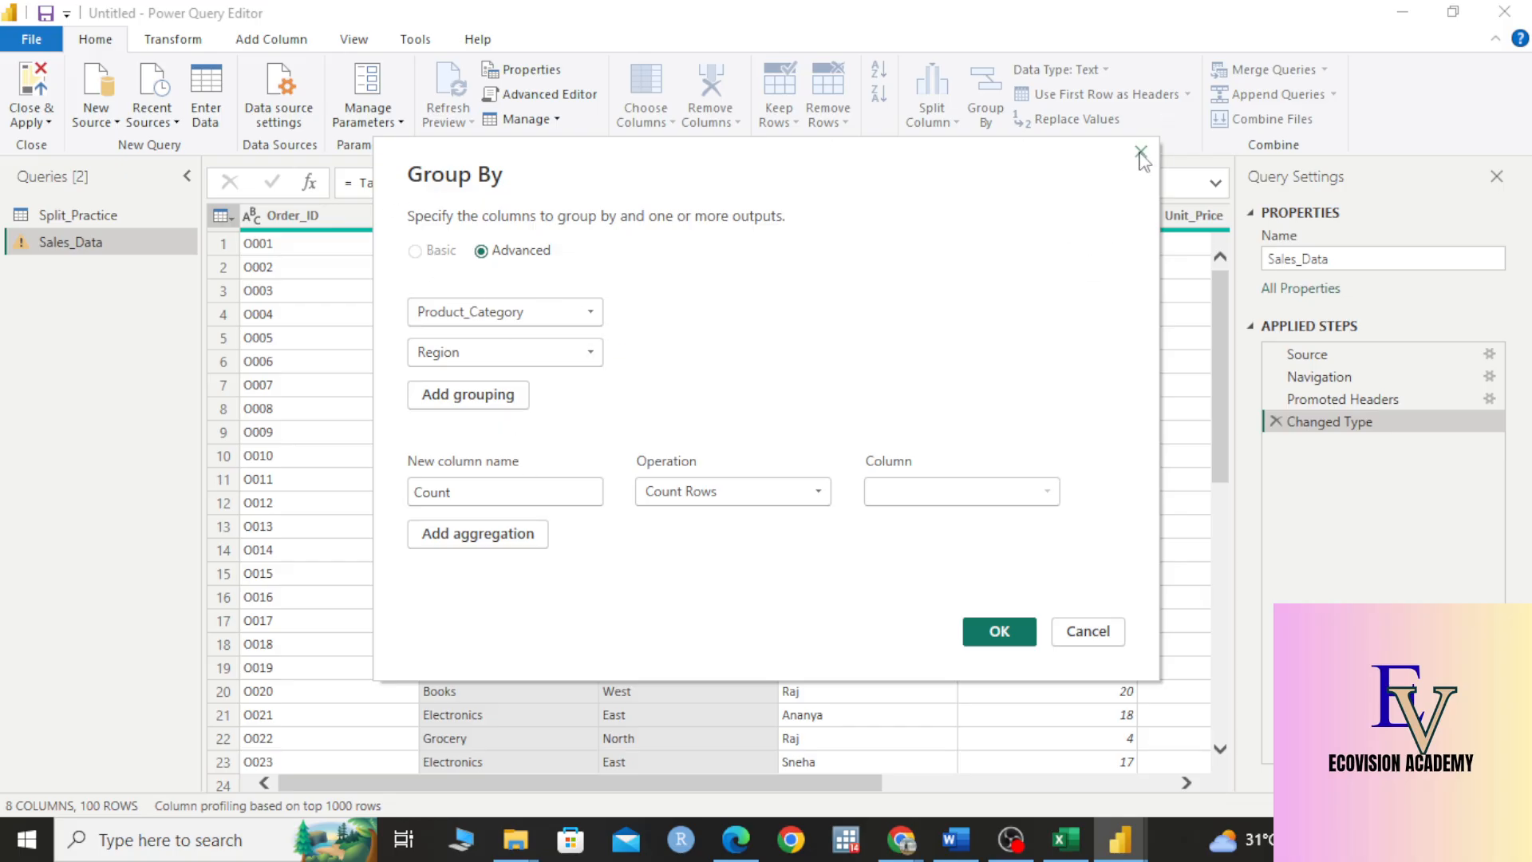
{"action": "left_click", "coordinate": [562, 312]}
{"action": "left_click", "coordinate": [824, 325]}
{"action": "left_click", "coordinate": [1142, 153]}
{"action": "left_click", "coordinate": [993, 119]}
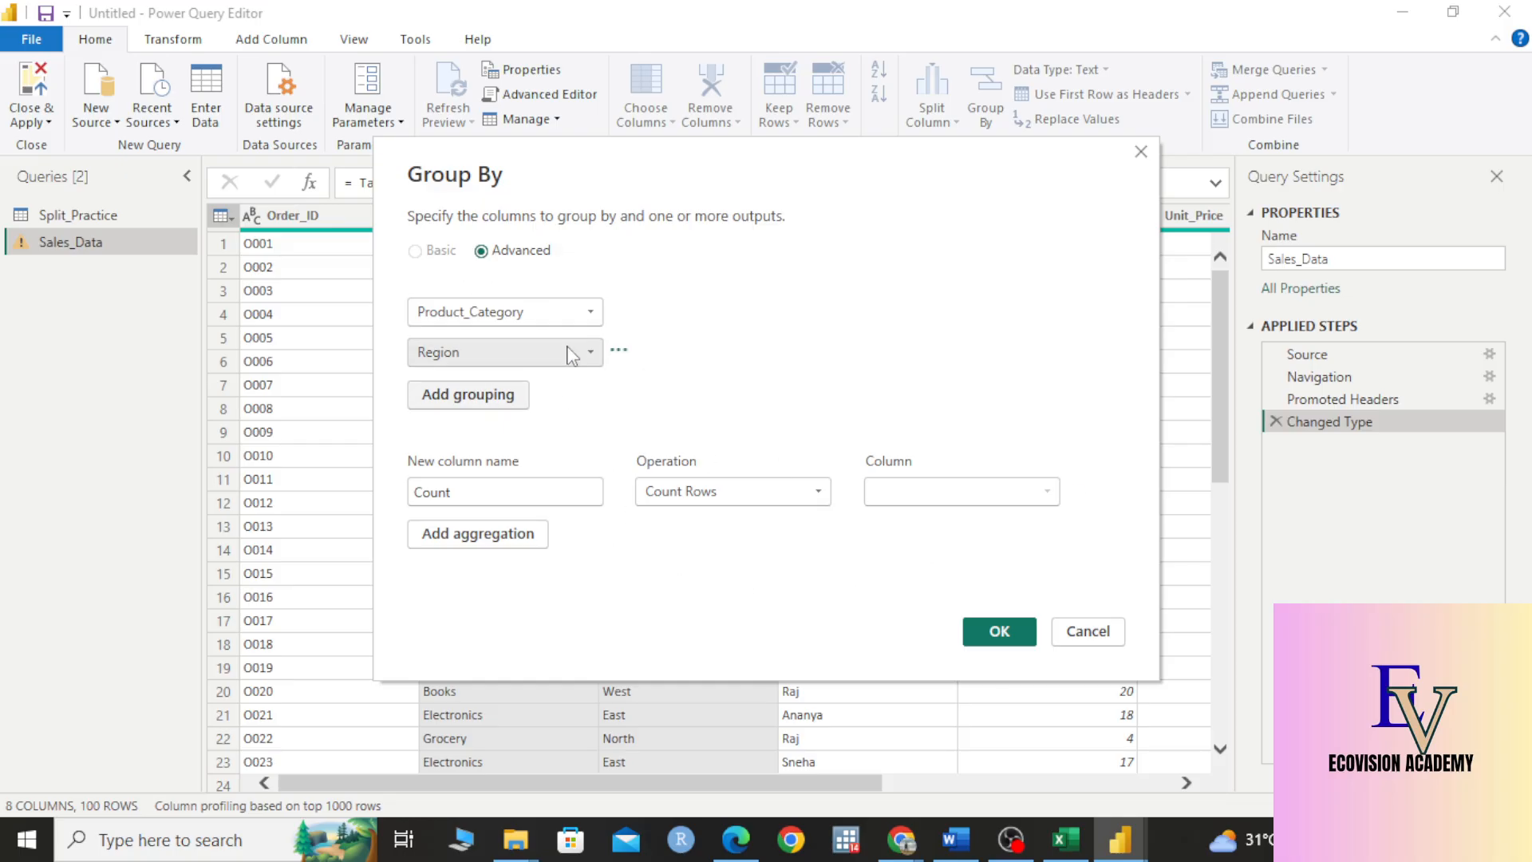
{"action": "left_click", "coordinate": [564, 317]}
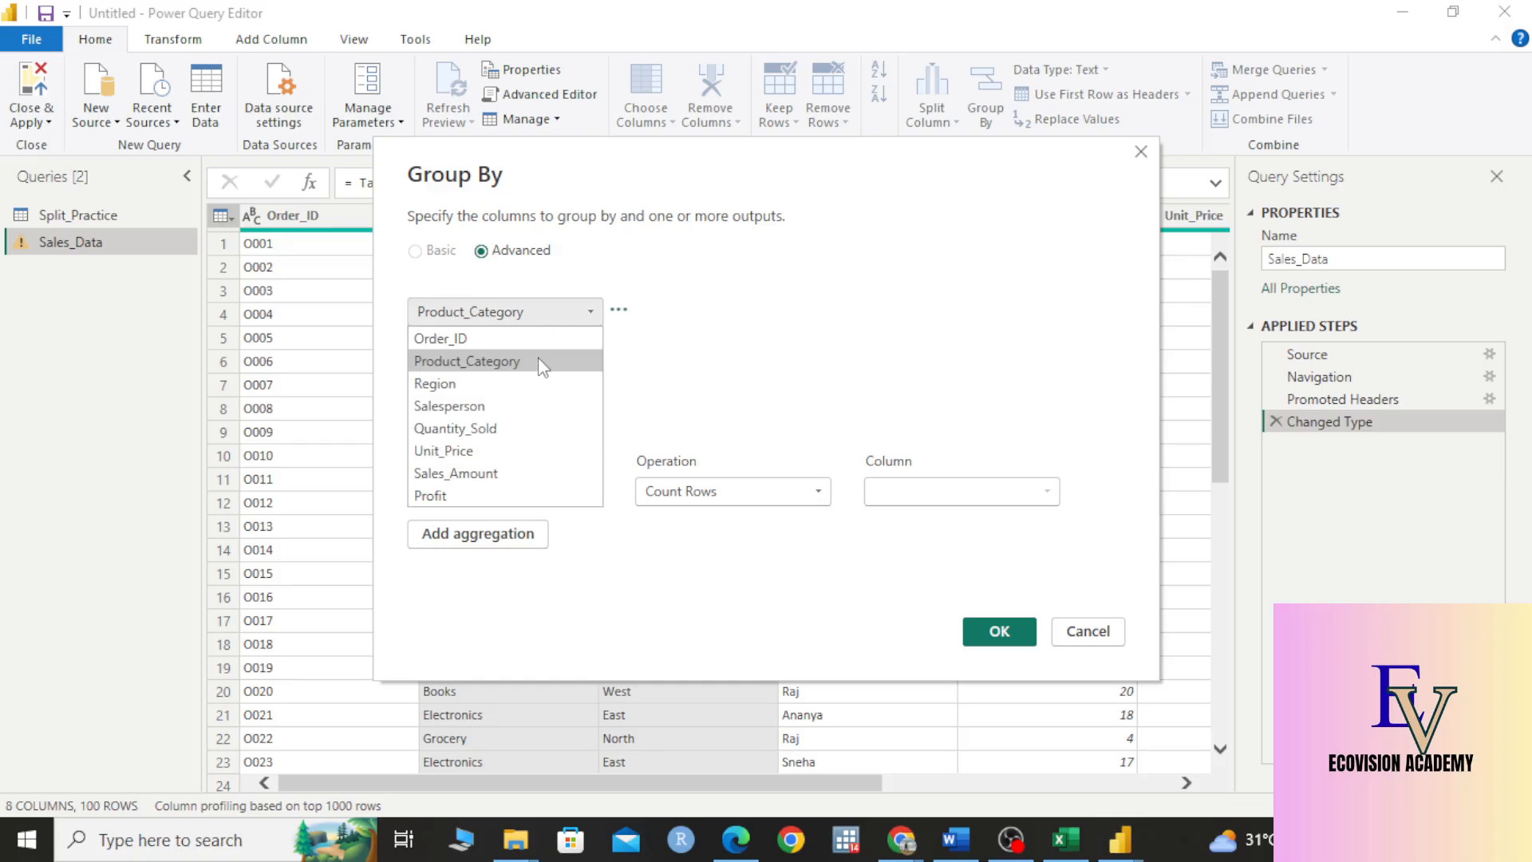
{"action": "left_click", "coordinate": [537, 357]}
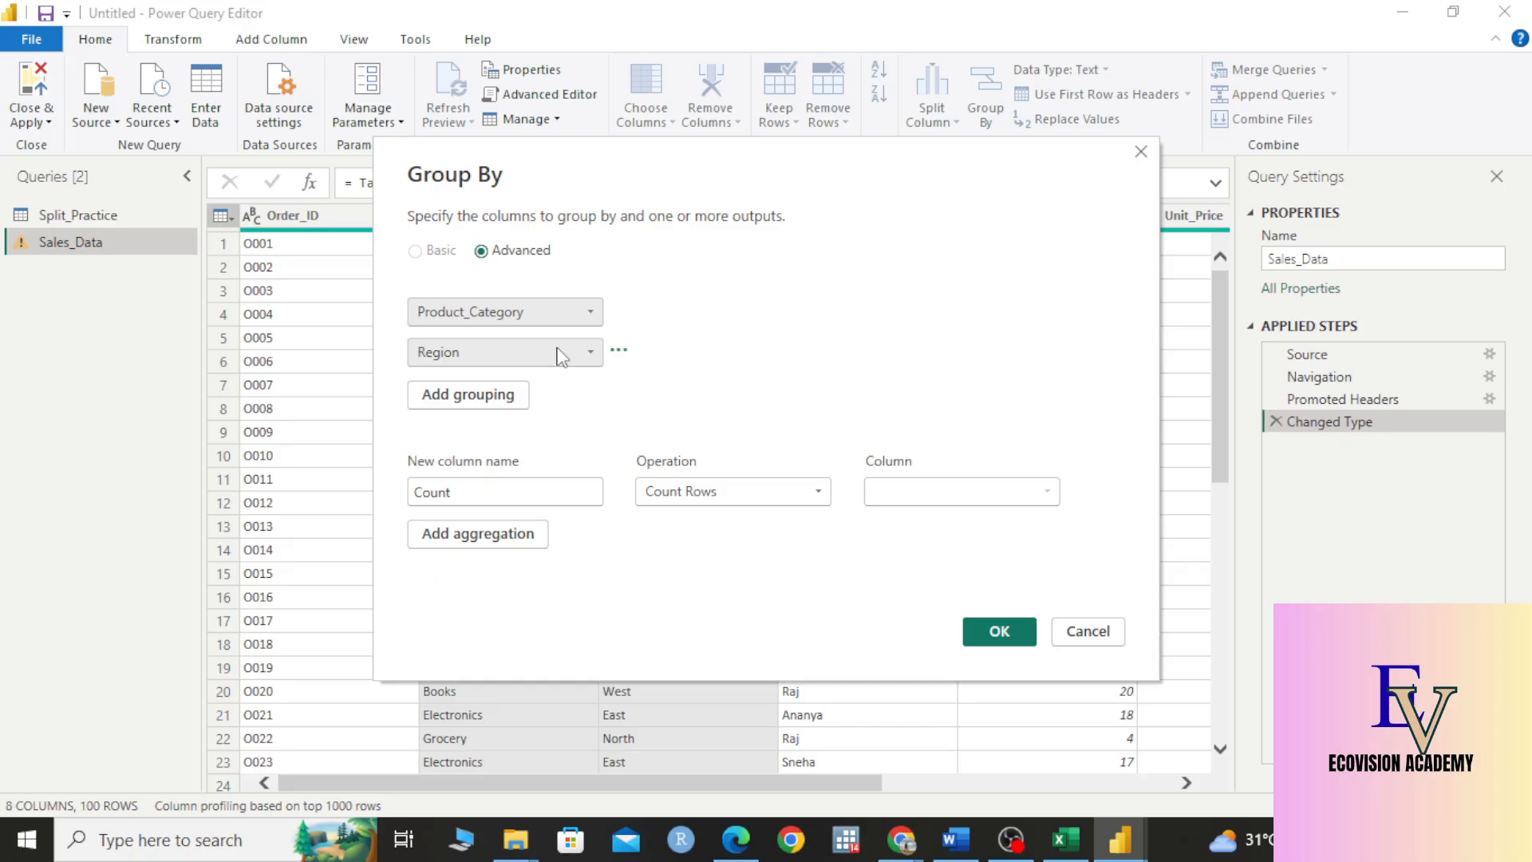
{"action": "left_click", "coordinate": [557, 352]}
{"action": "left_click", "coordinate": [539, 422]}
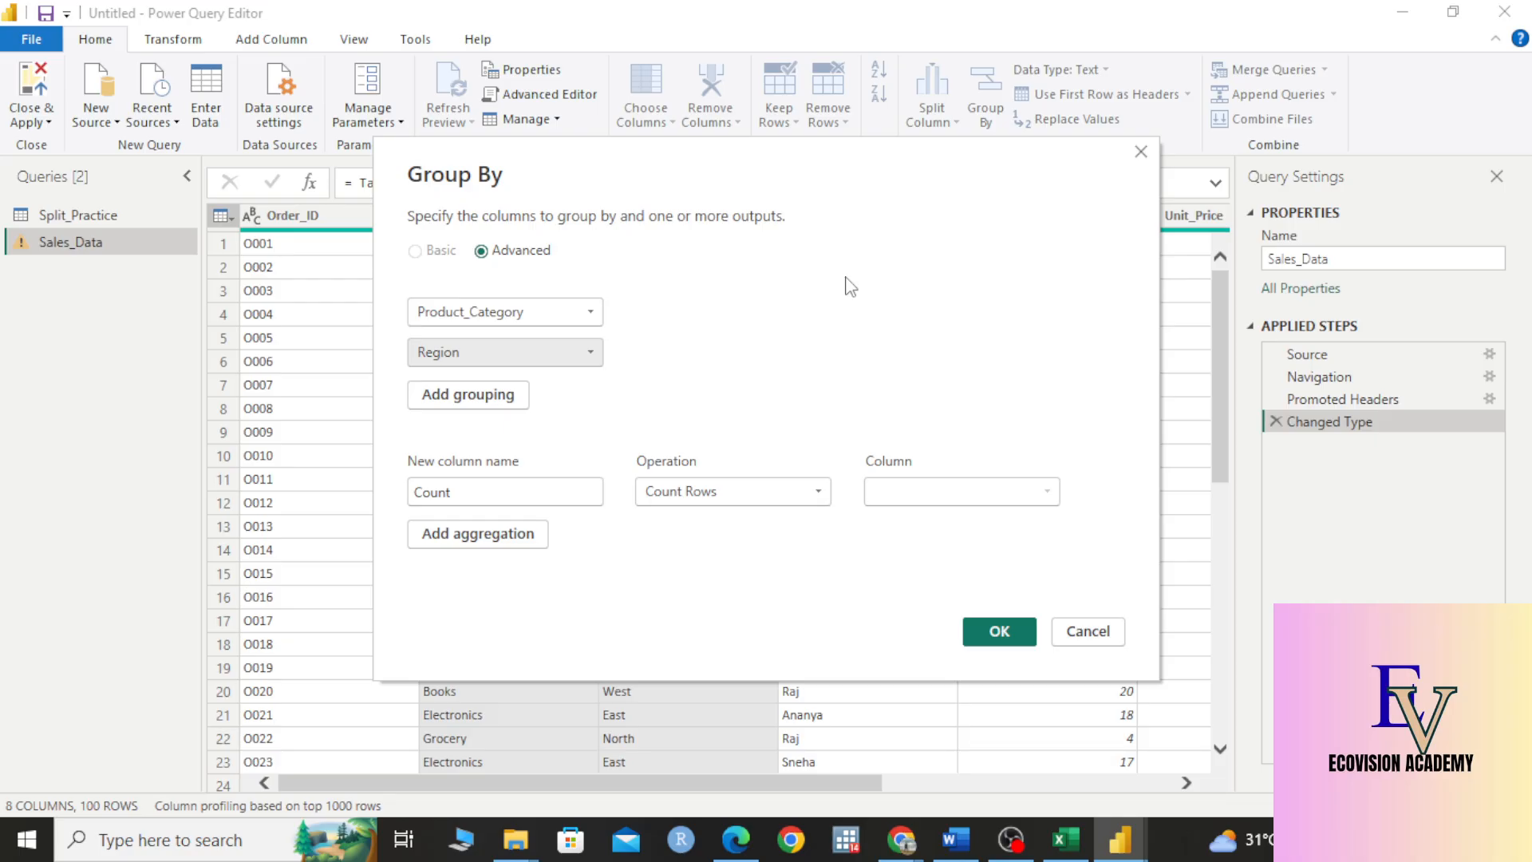
{"action": "left_click", "coordinate": [1087, 630]}
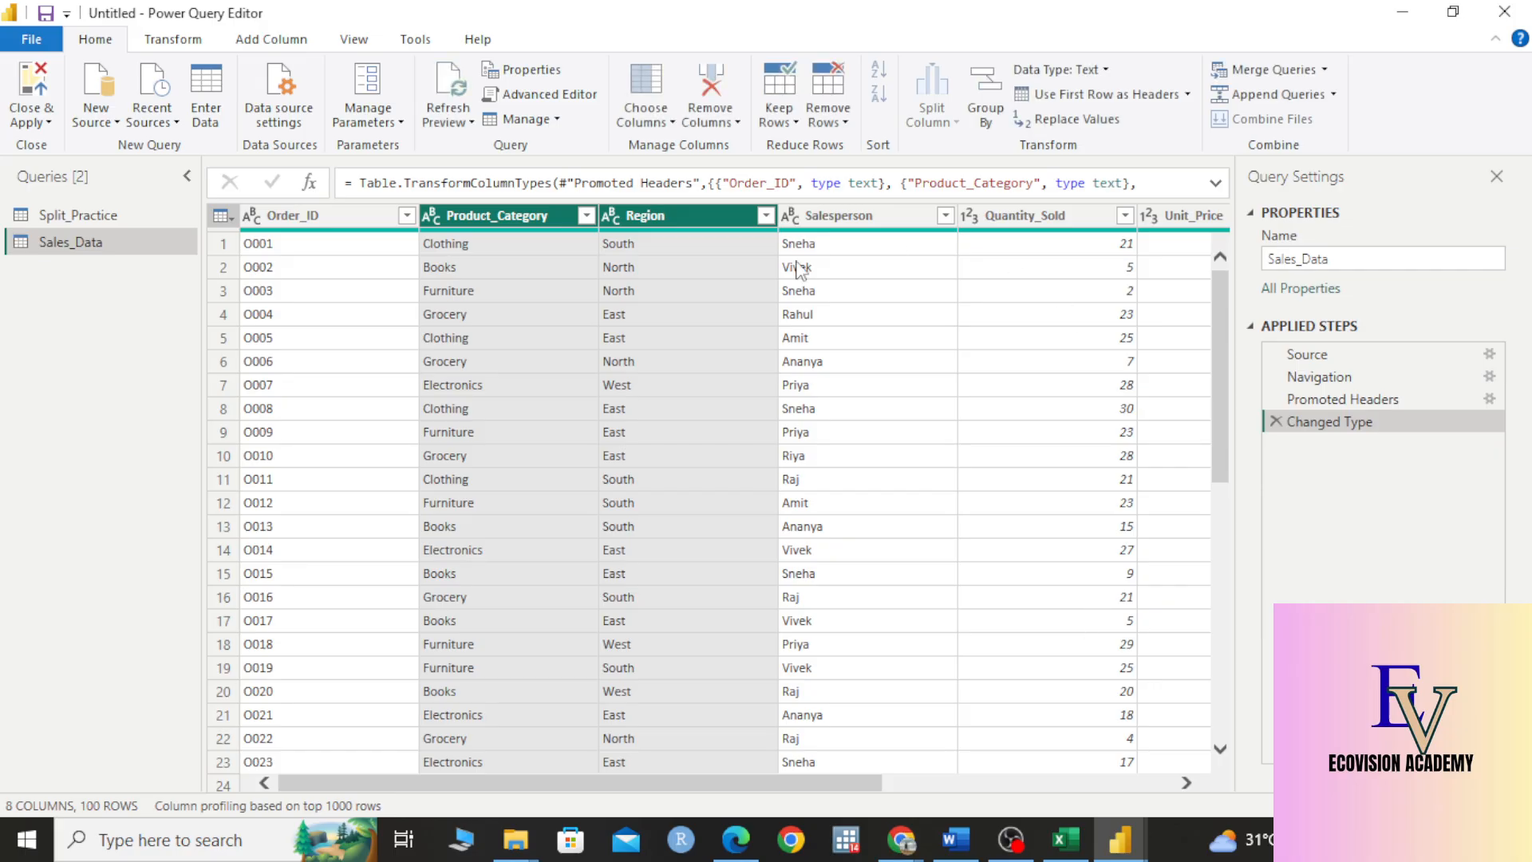
Step: Select only the Product_Category column and start an advanced Group By on it, moving the dialog clear of the column headers
{"action": "left_click", "coordinate": [625, 219]}
{"action": "left_click", "coordinate": [484, 221]}
{"action": "left_click", "coordinate": [661, 223]}
{"action": "left_click", "coordinate": [541, 214]}
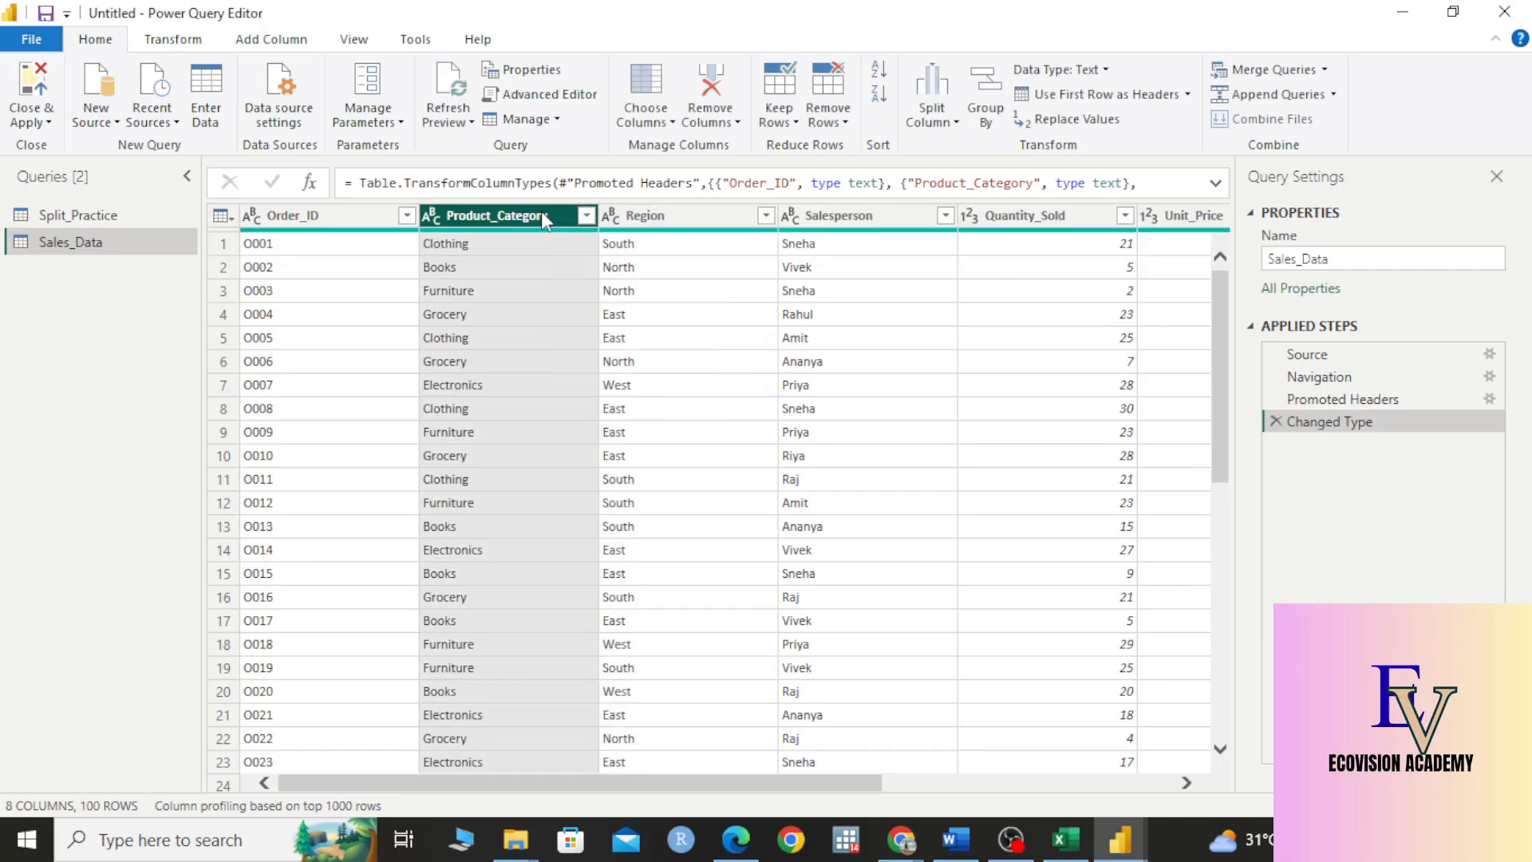
{"action": "left_click", "coordinate": [985, 98]}
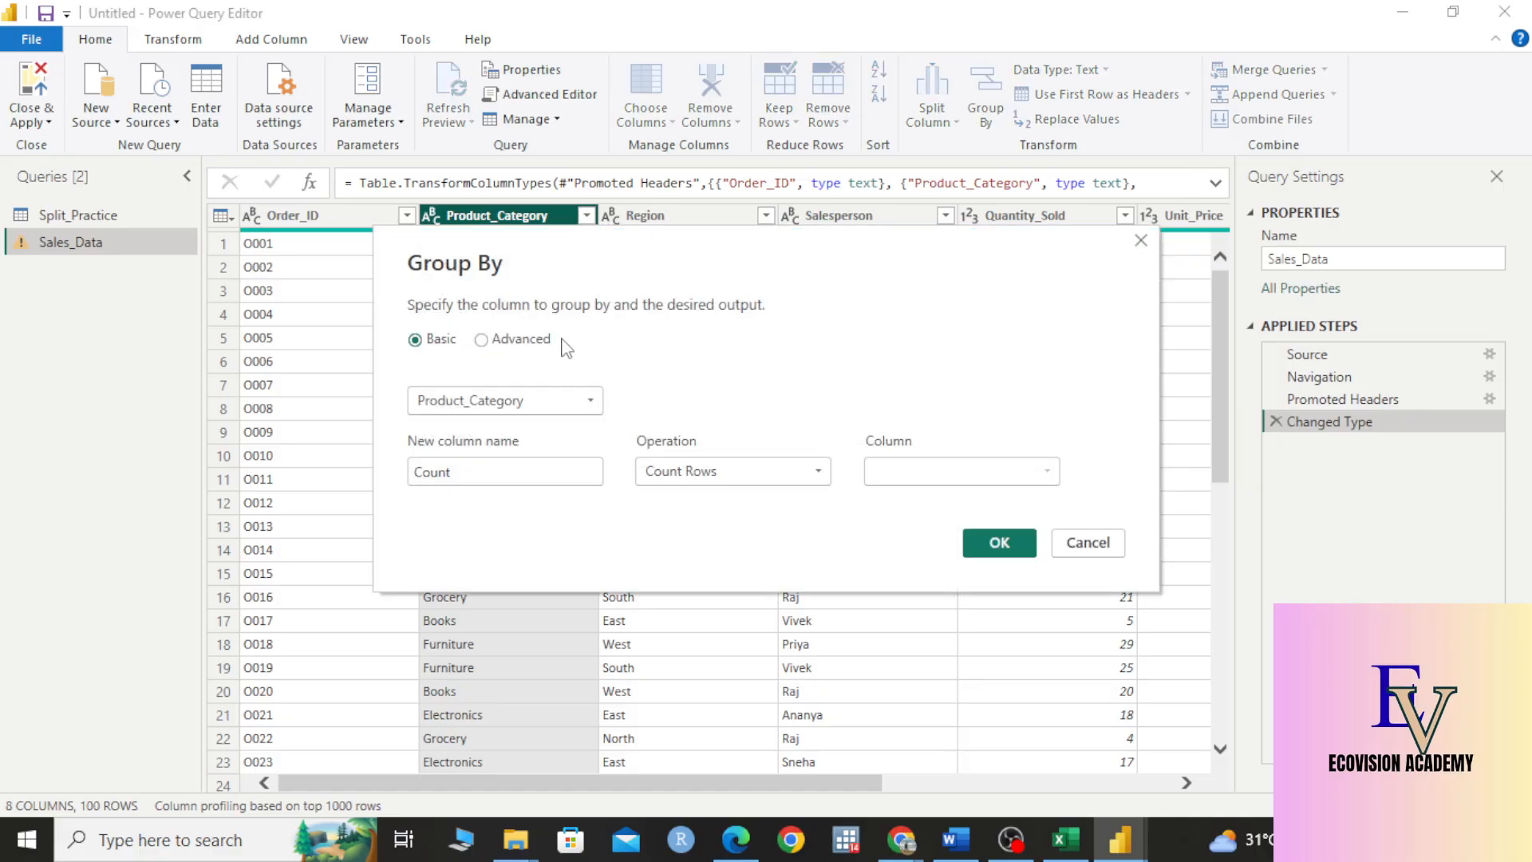
{"action": "left_click", "coordinate": [481, 339]}
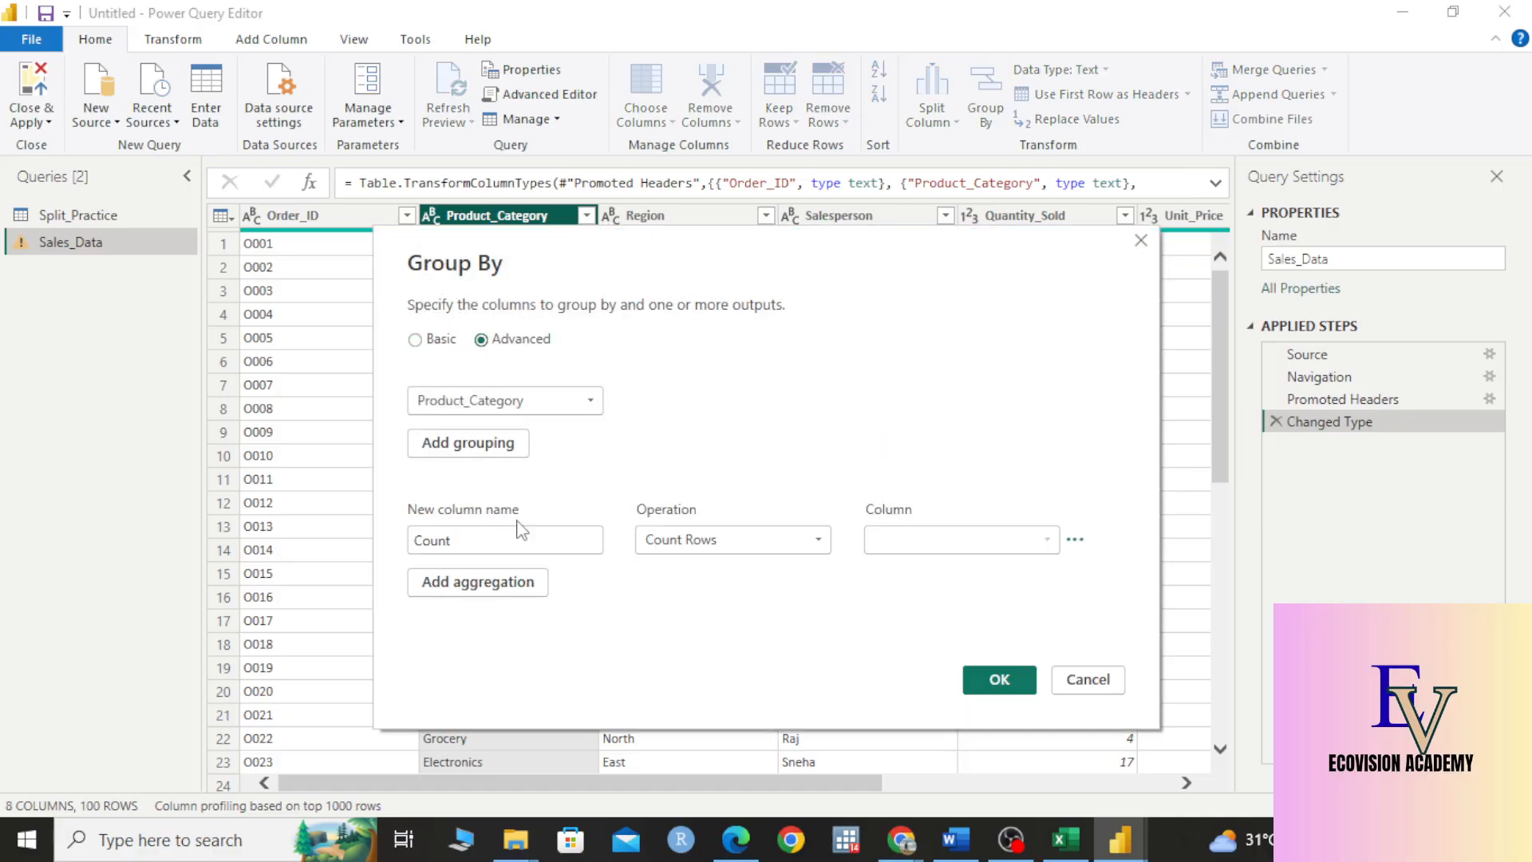
{"action": "left_click", "coordinate": [564, 401]}
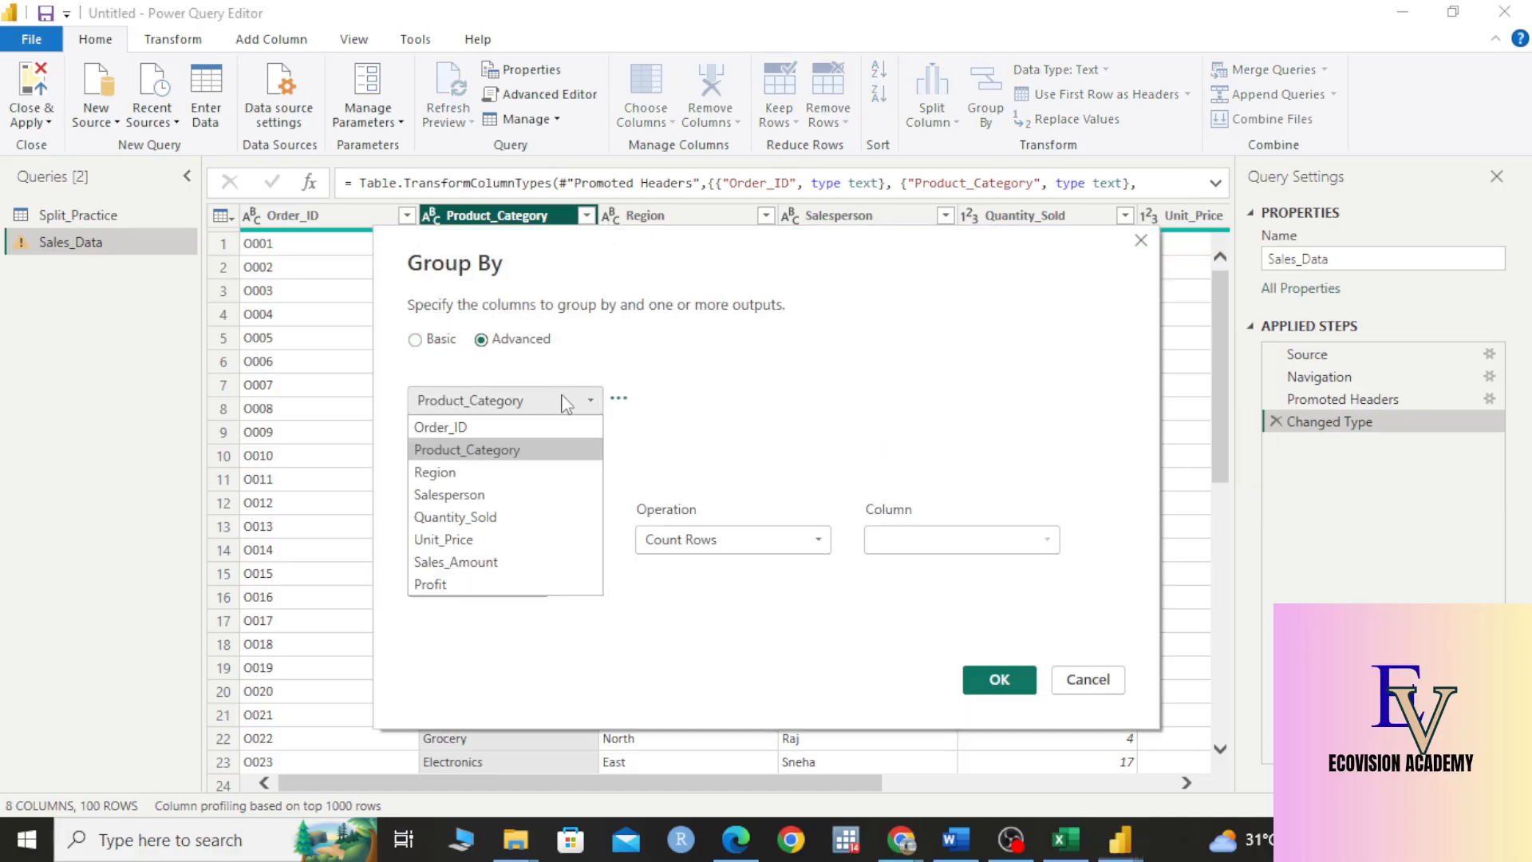
{"action": "left_click", "coordinate": [523, 452]}
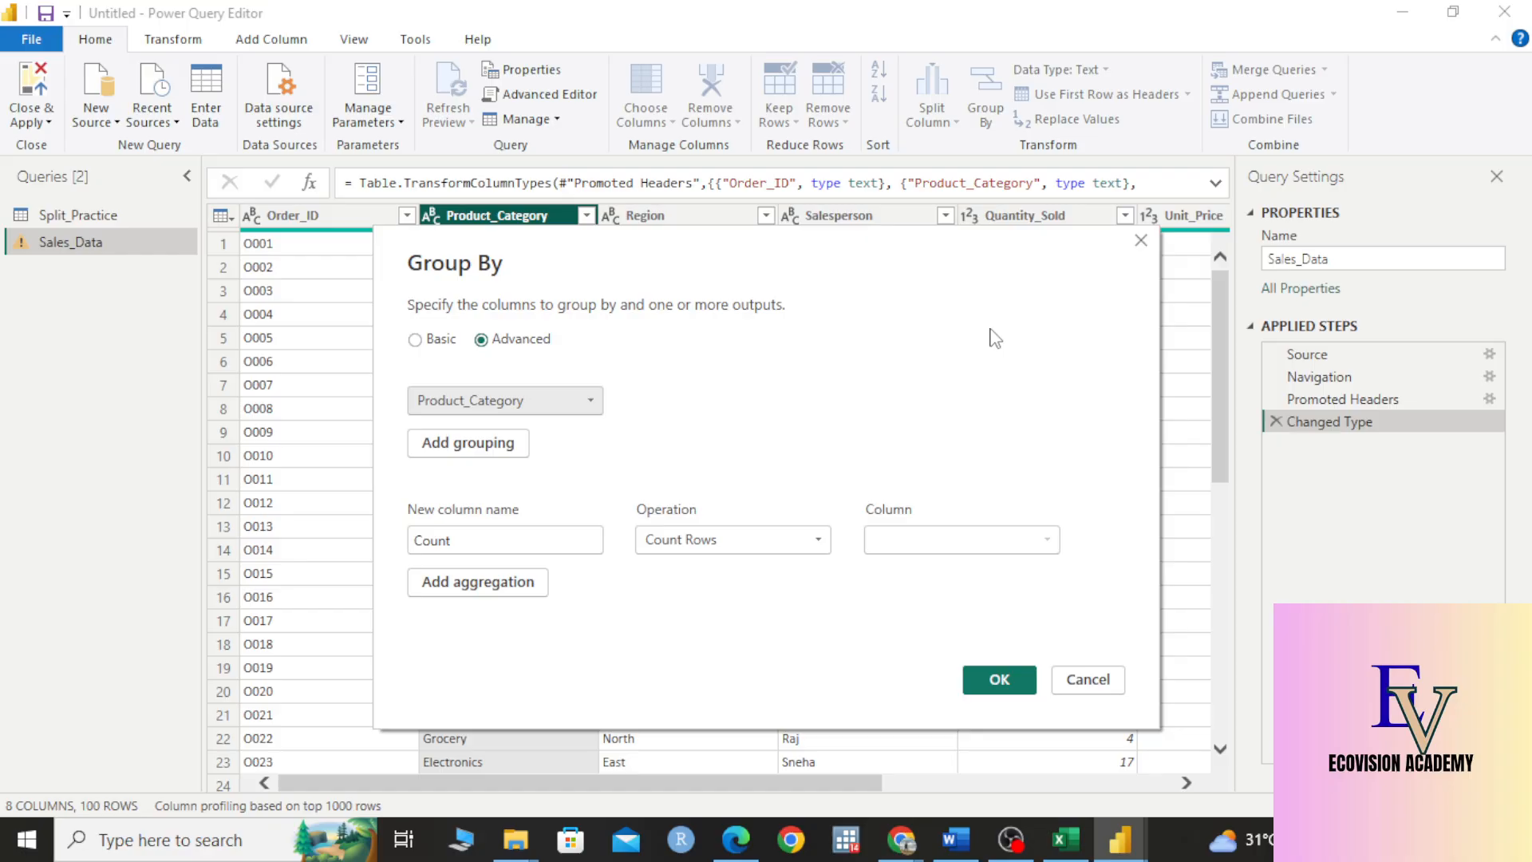
{"action": "left_click_drag", "start_coordinate": [764, 247], "coordinate": [730, 412]}
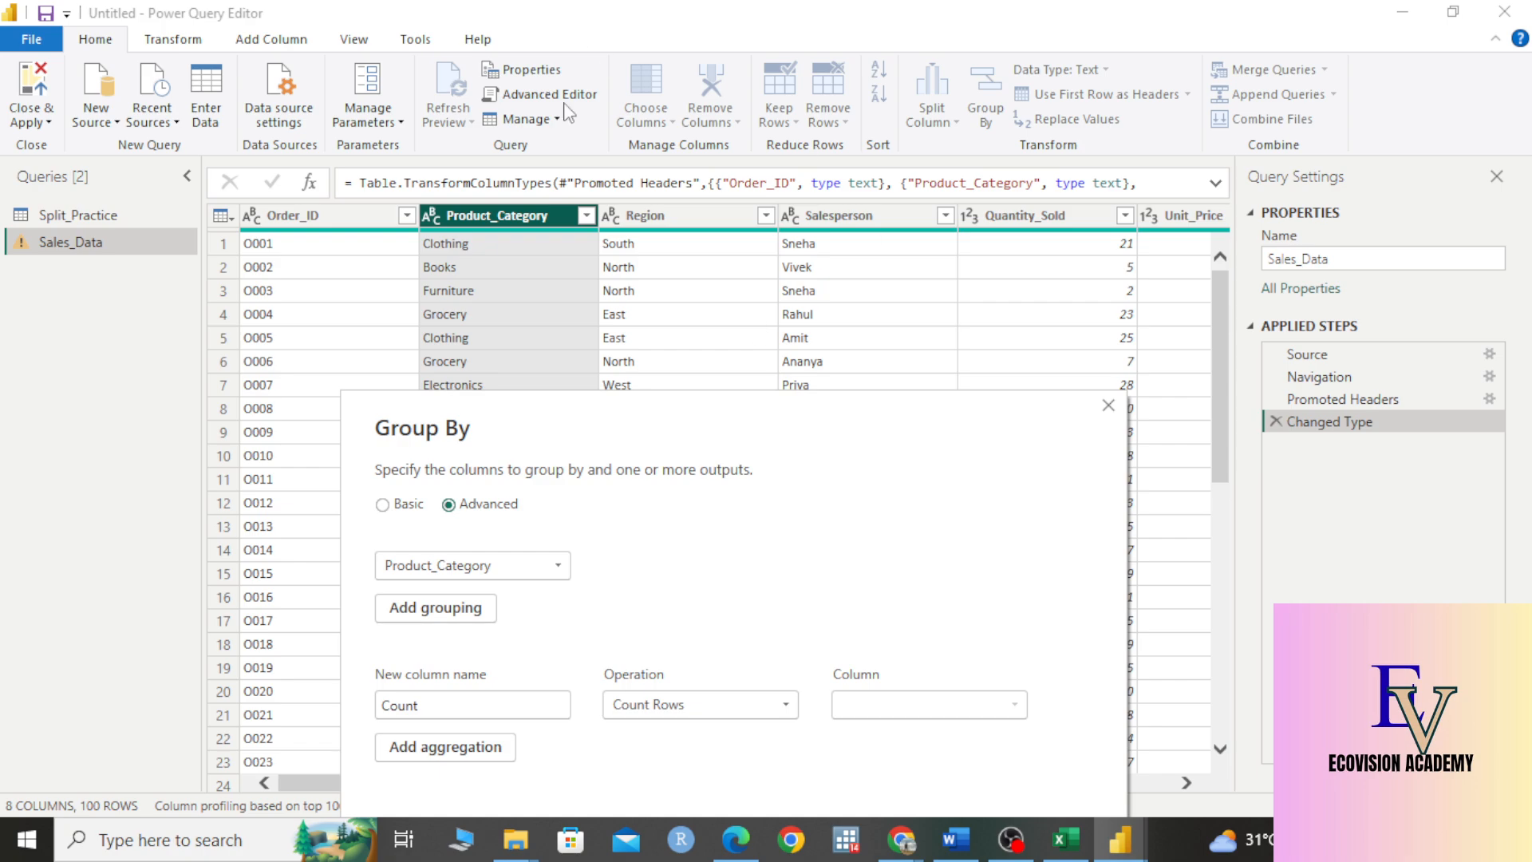
Step: Add Region as the second grouping column and reposition the Group By dialog so all its settings are visible
{"action": "left_click", "coordinate": [469, 611]}
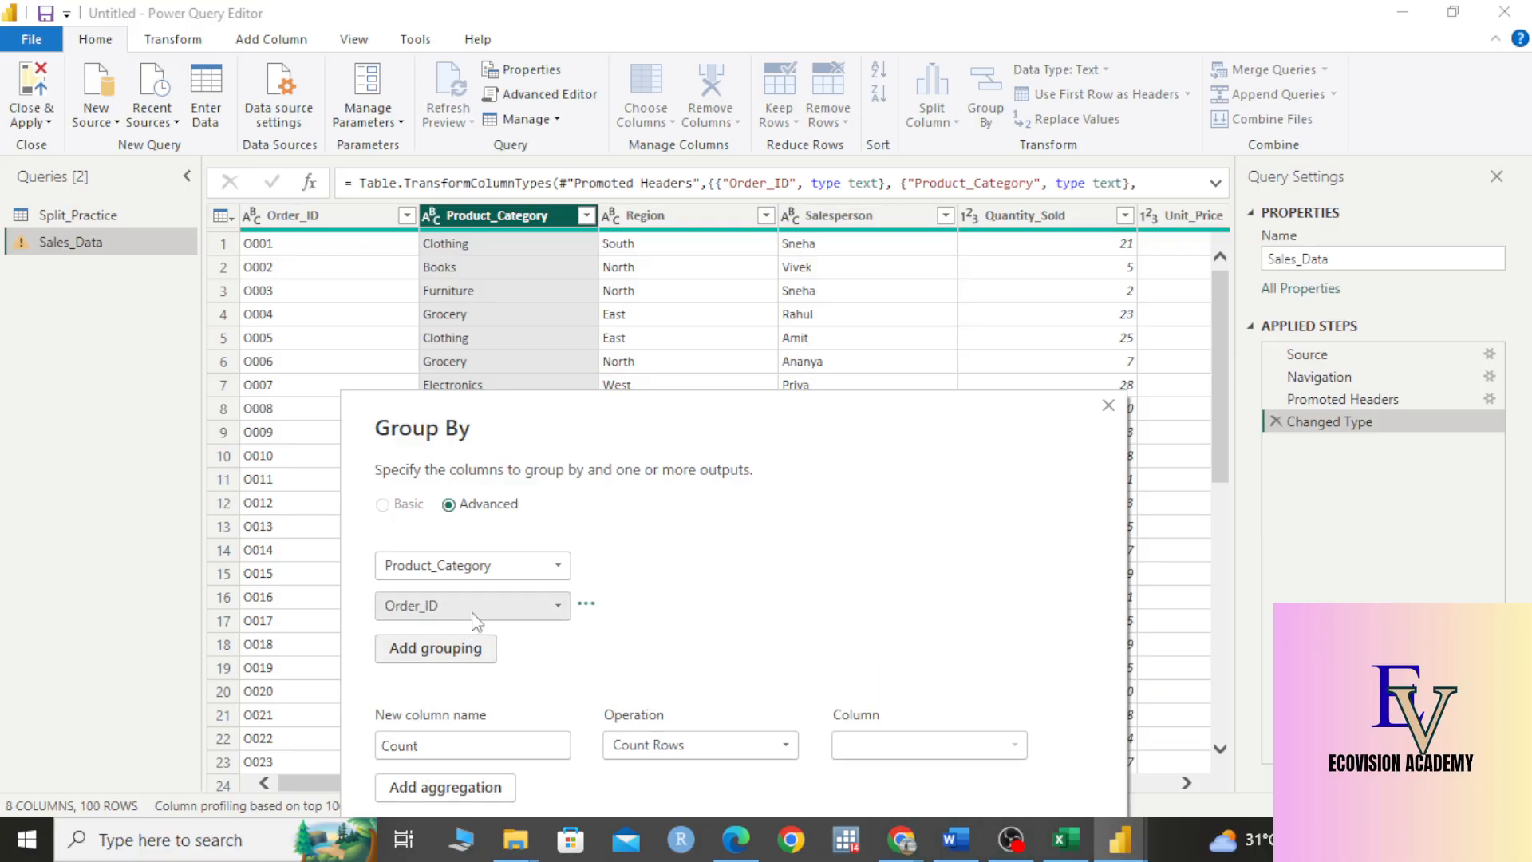
{"action": "left_click", "coordinate": [475, 613]}
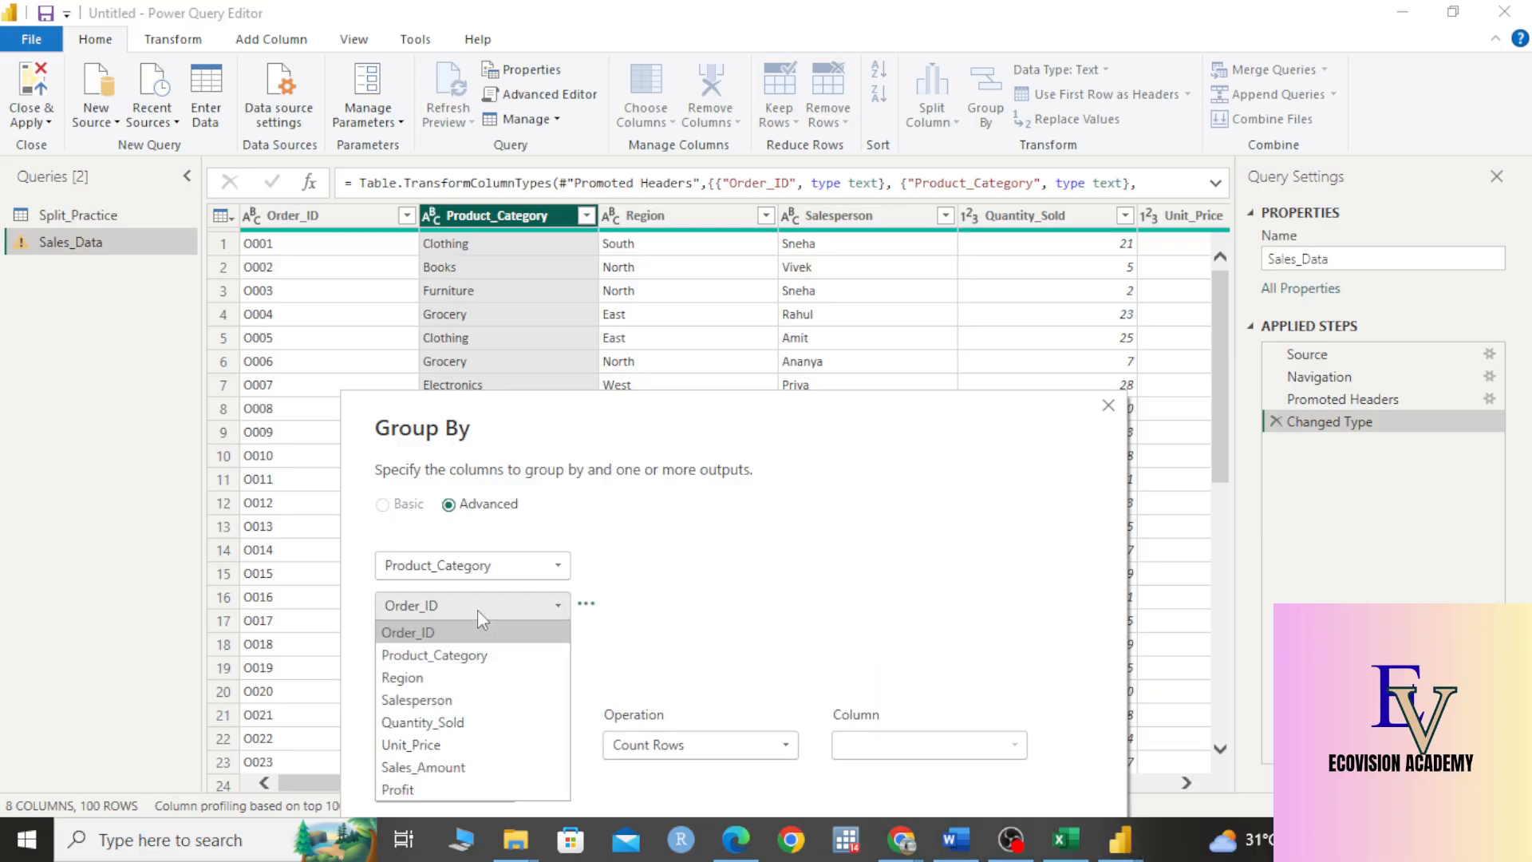
{"action": "left_click", "coordinate": [481, 680]}
{"action": "left_click_drag", "start_coordinate": [644, 438], "coordinate": [634, 195]}
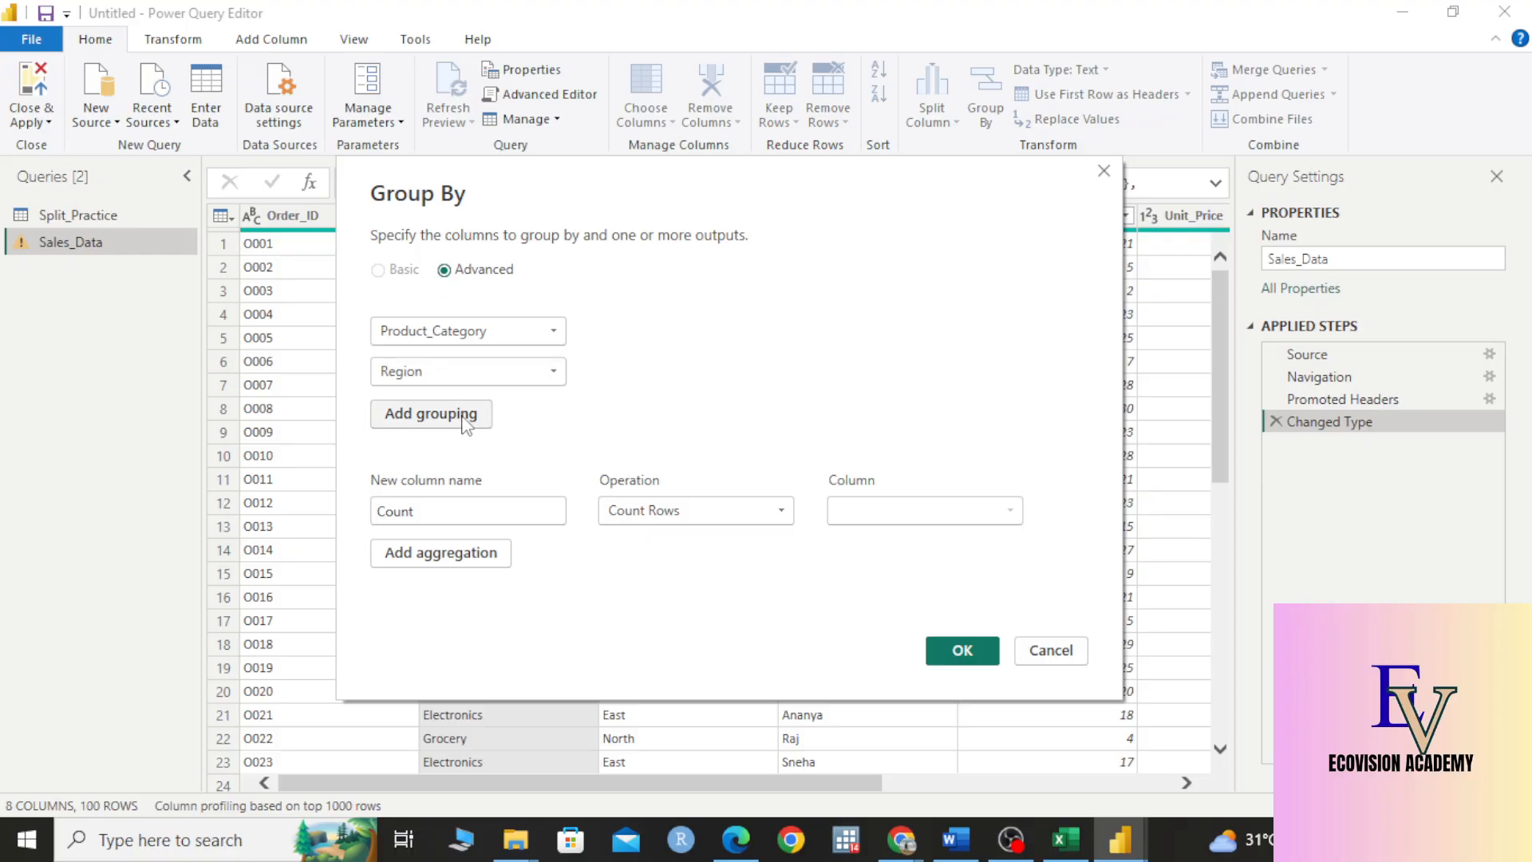
{"action": "left_click_drag", "start_coordinate": [553, 200], "coordinate": [738, 620]}
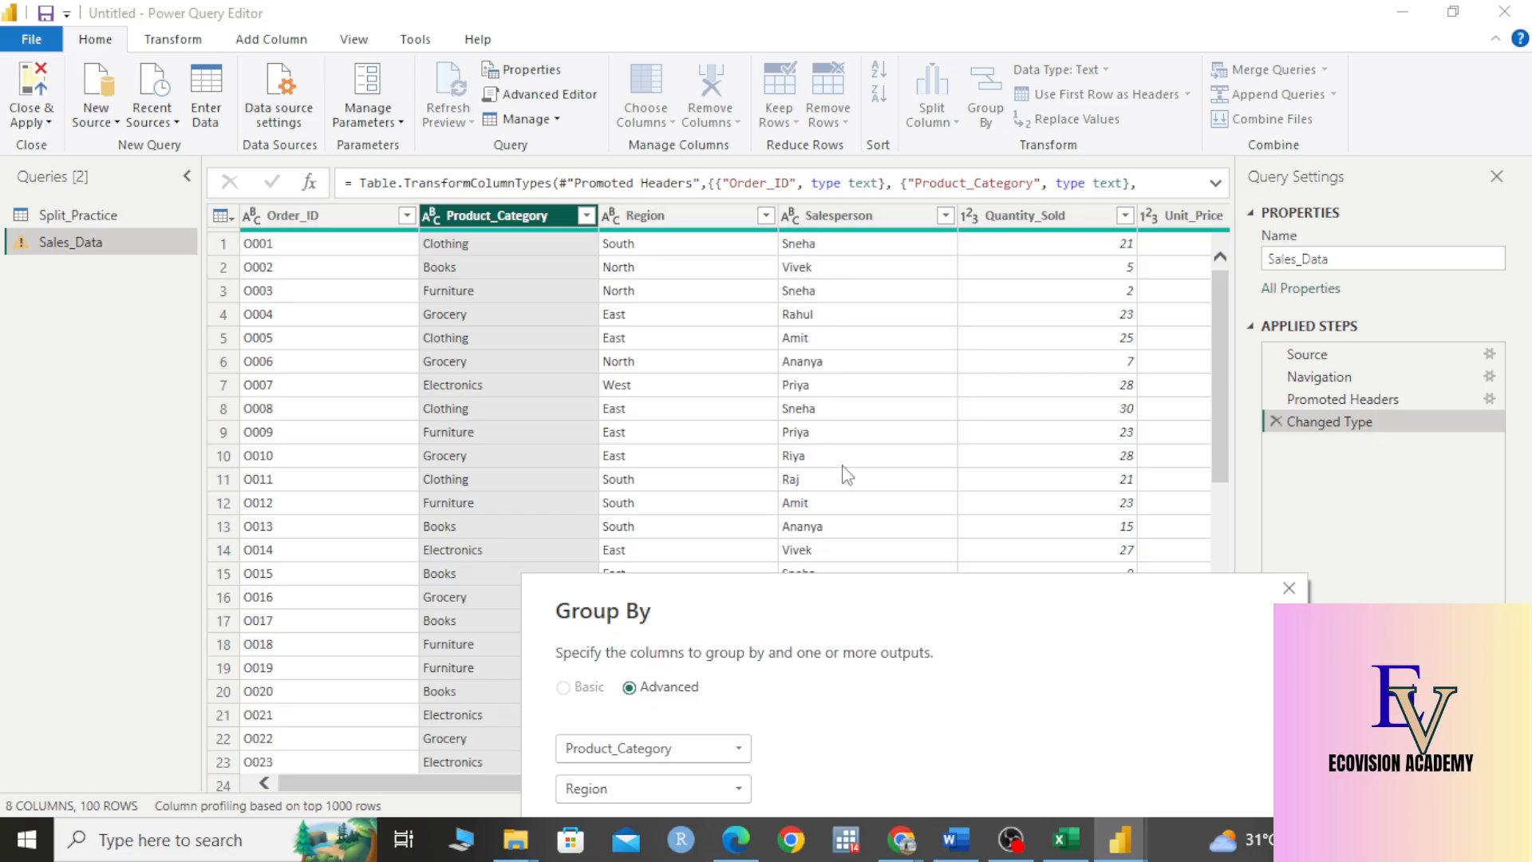
{"action": "left_click_drag", "start_coordinate": [727, 613], "coordinate": [511, 249]}
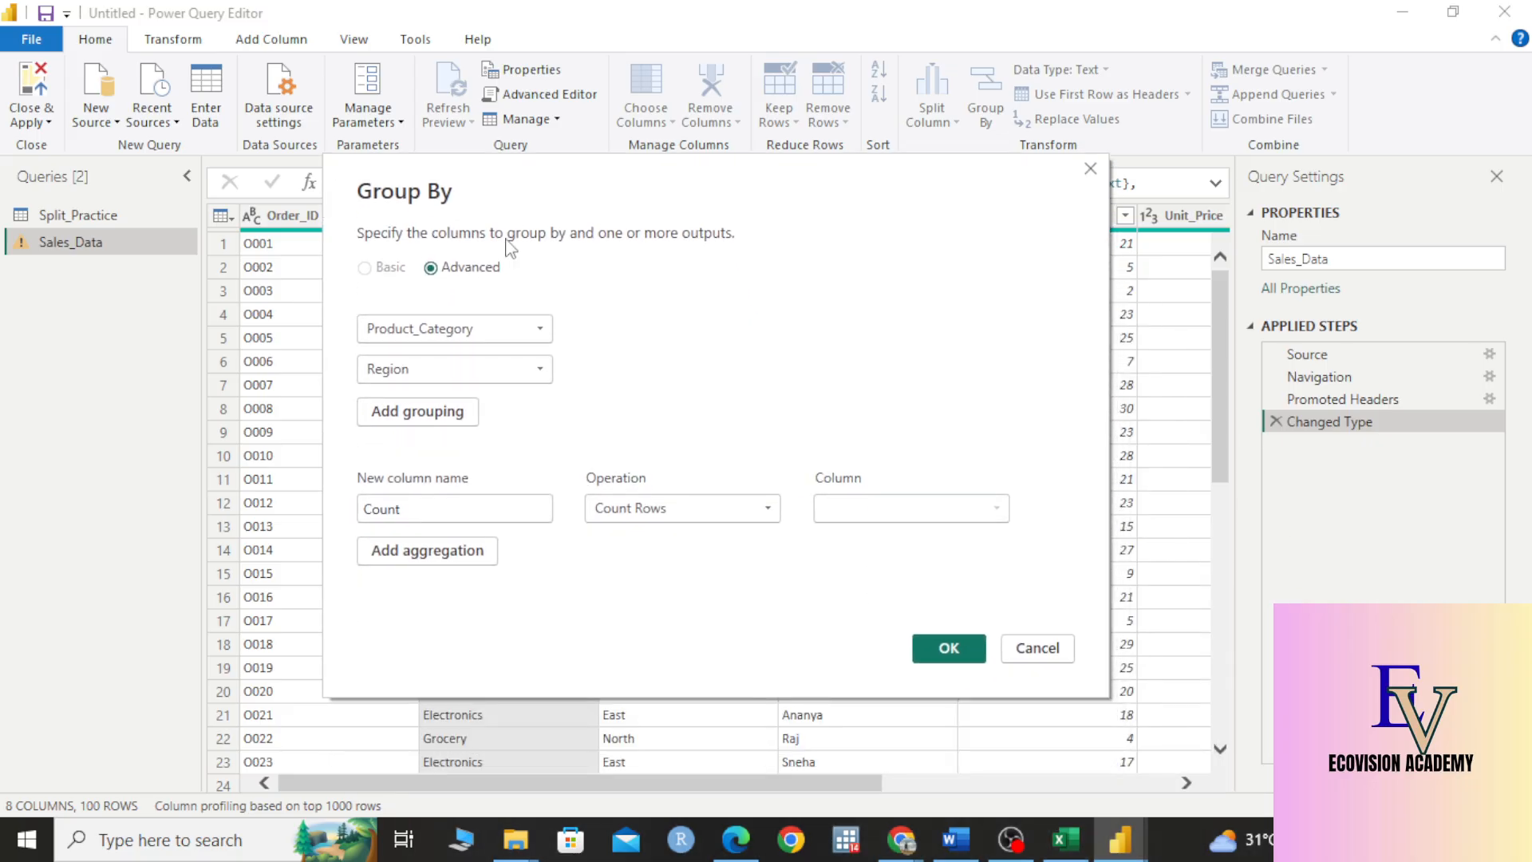
Step: Define the first aggregation as Total Sales, the Sum of Sales_Amount, and add a second aggregation row
{"action": "left_click_drag", "start_coordinate": [439, 502], "coordinate": [191, 495]}
{"action": "key", "text": "BackSpace"}
{"action": "type", "text": "To"}
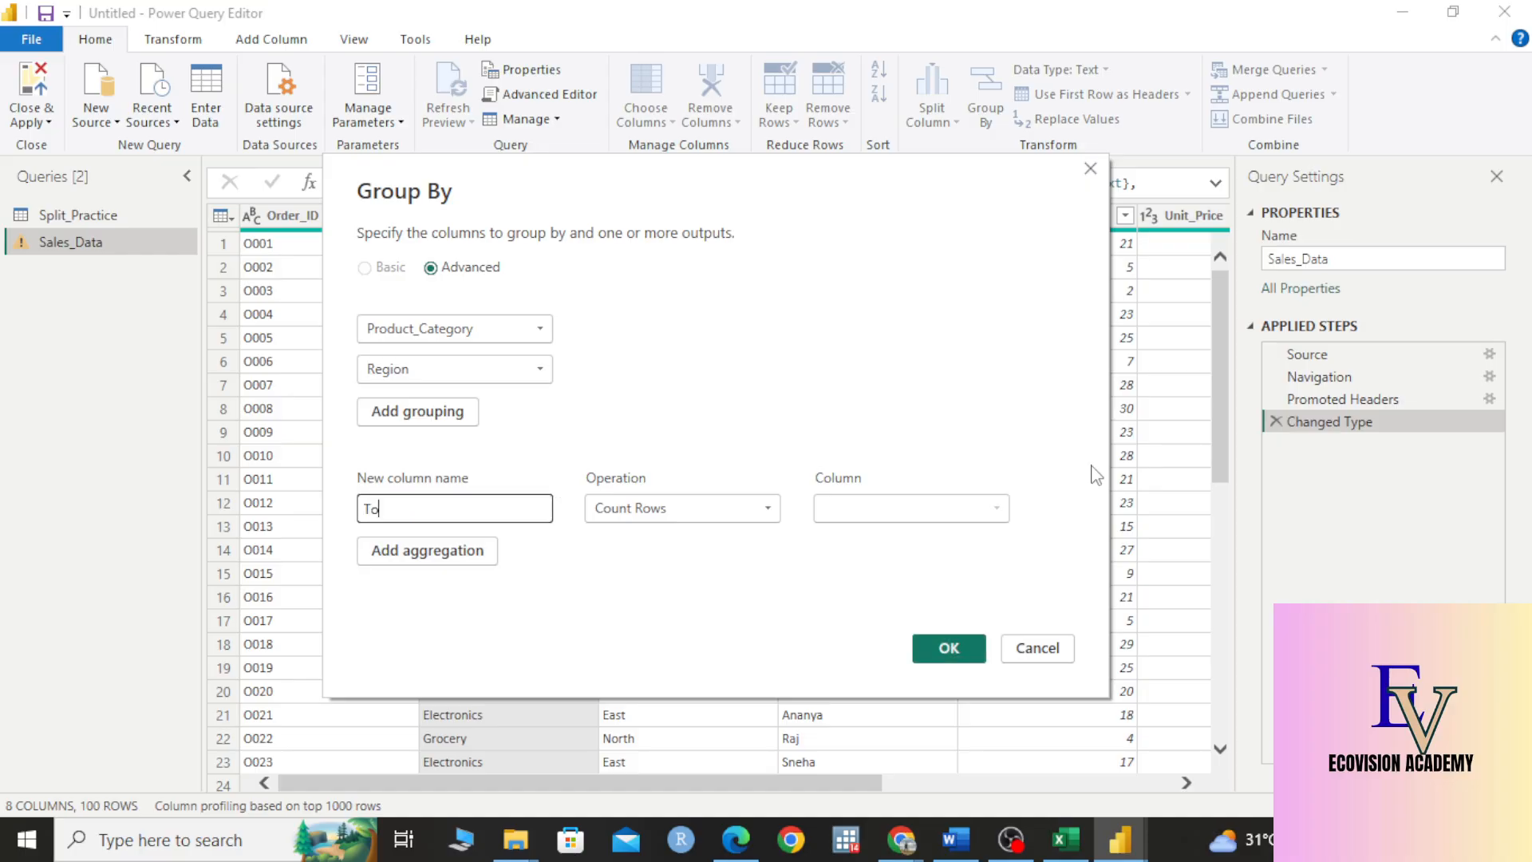
{"action": "type", "text": "tal Sales"}
{"action": "left_click", "coordinate": [662, 510]}
{"action": "left_click", "coordinate": [659, 535]}
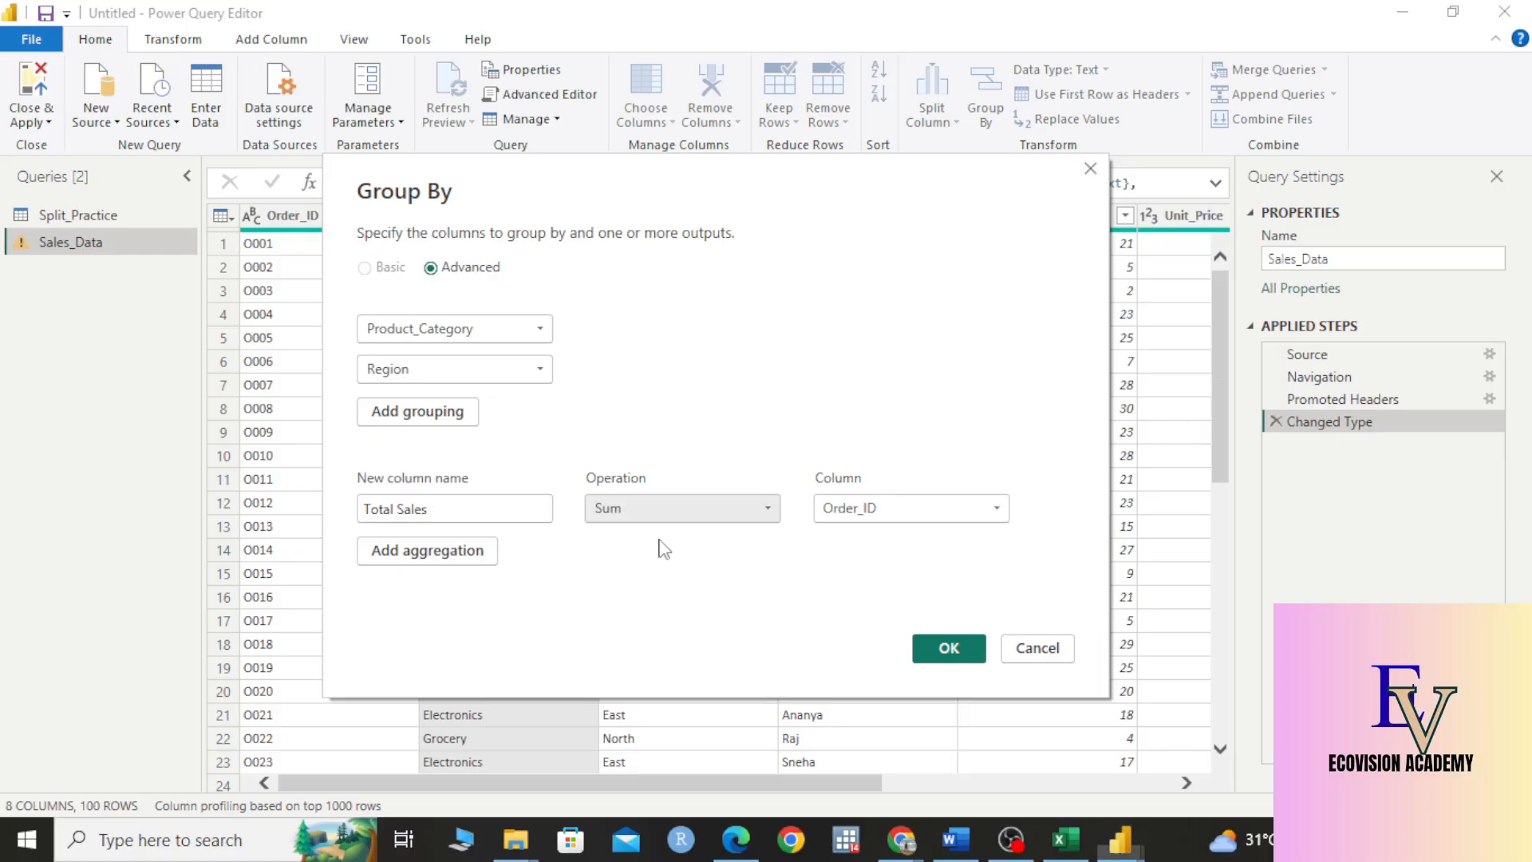
{"action": "left_click", "coordinate": [844, 507]}
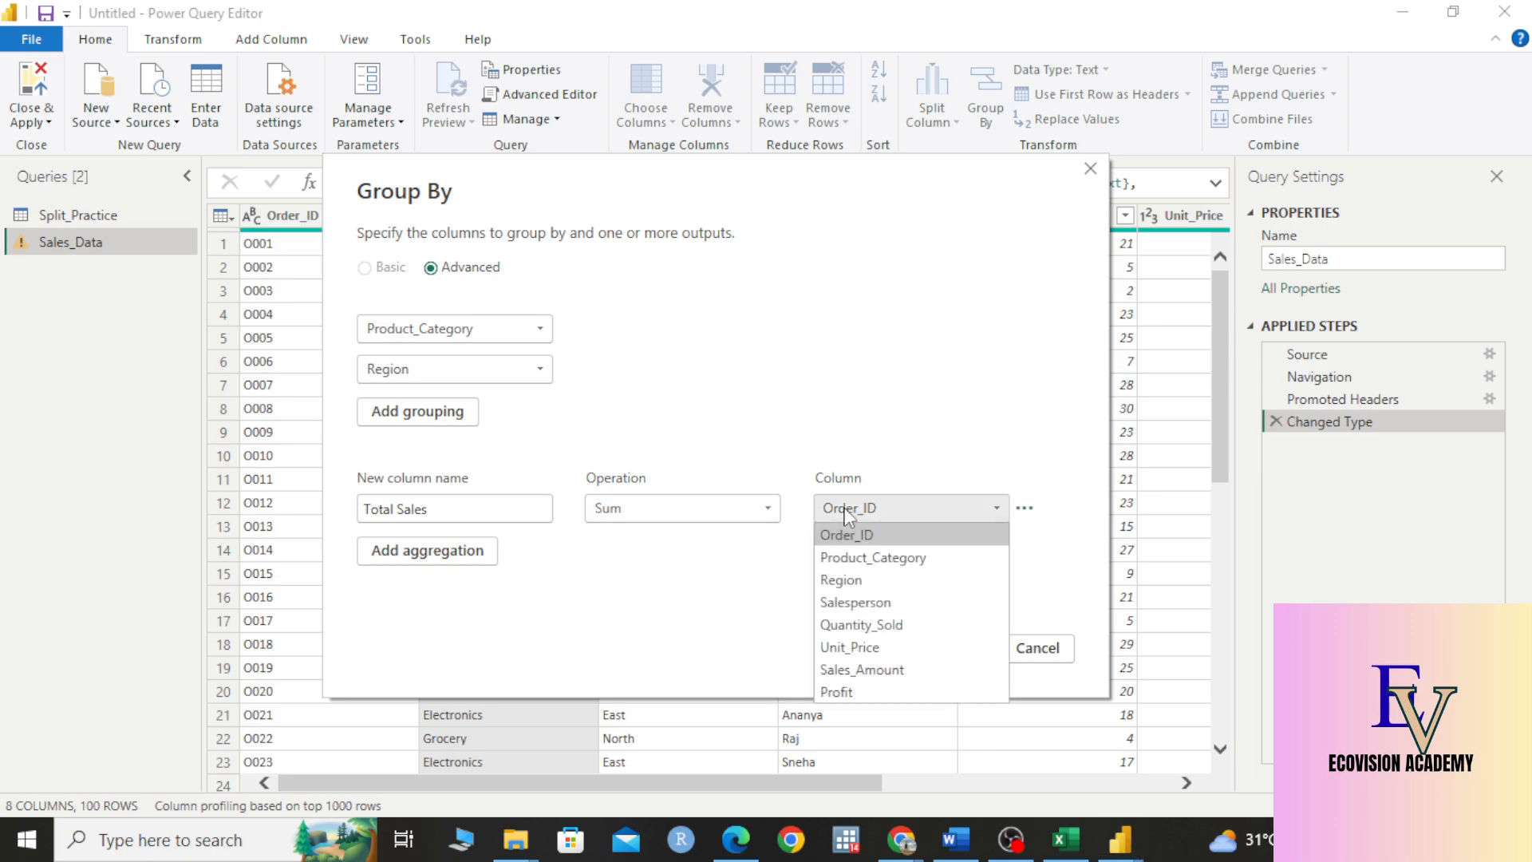
{"action": "left_click", "coordinate": [907, 631]}
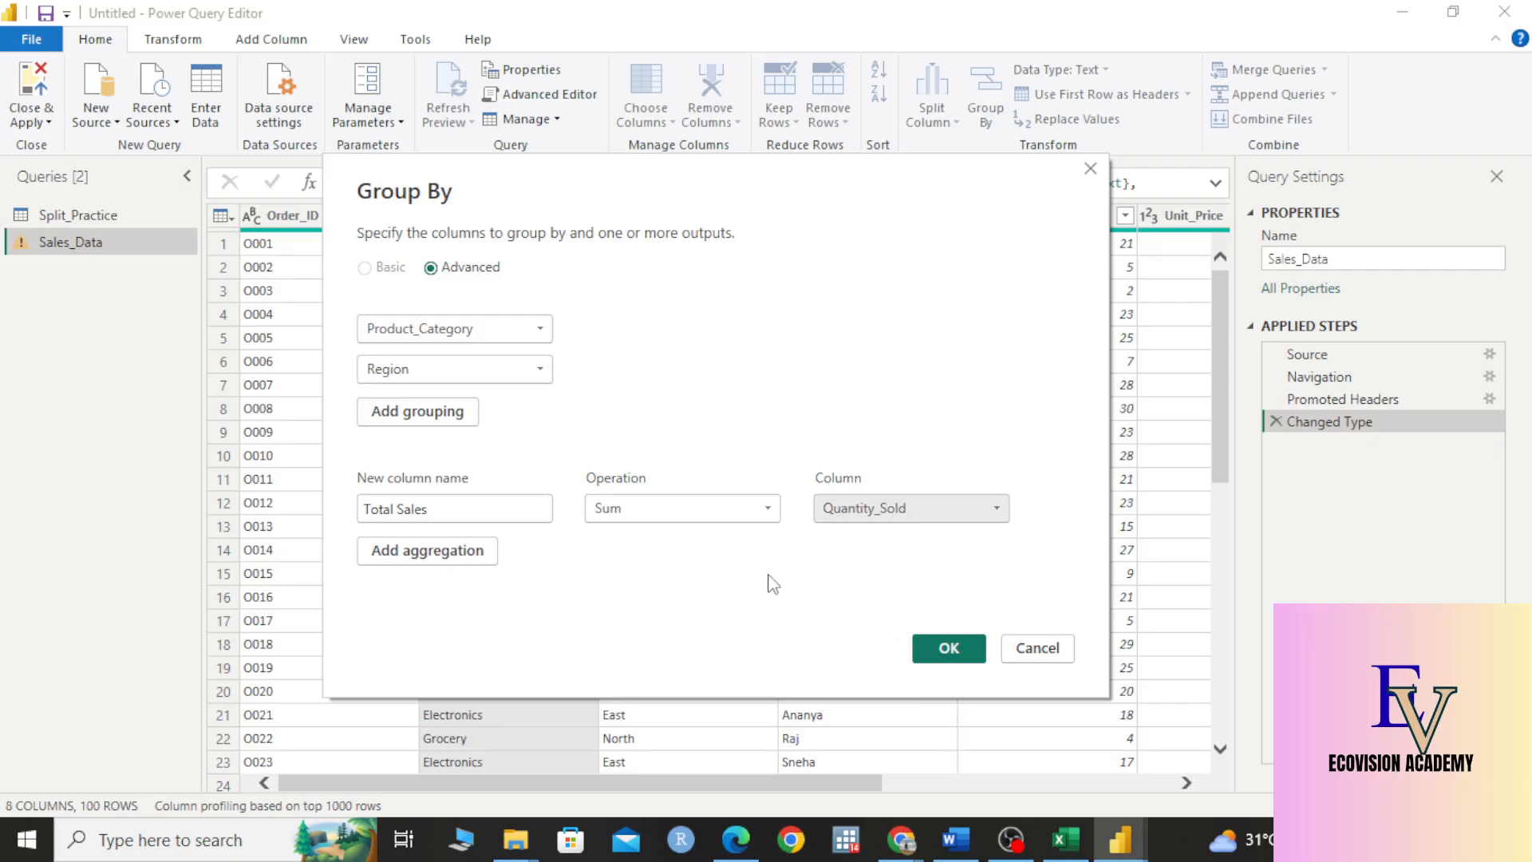
{"action": "left_click", "coordinate": [476, 548]}
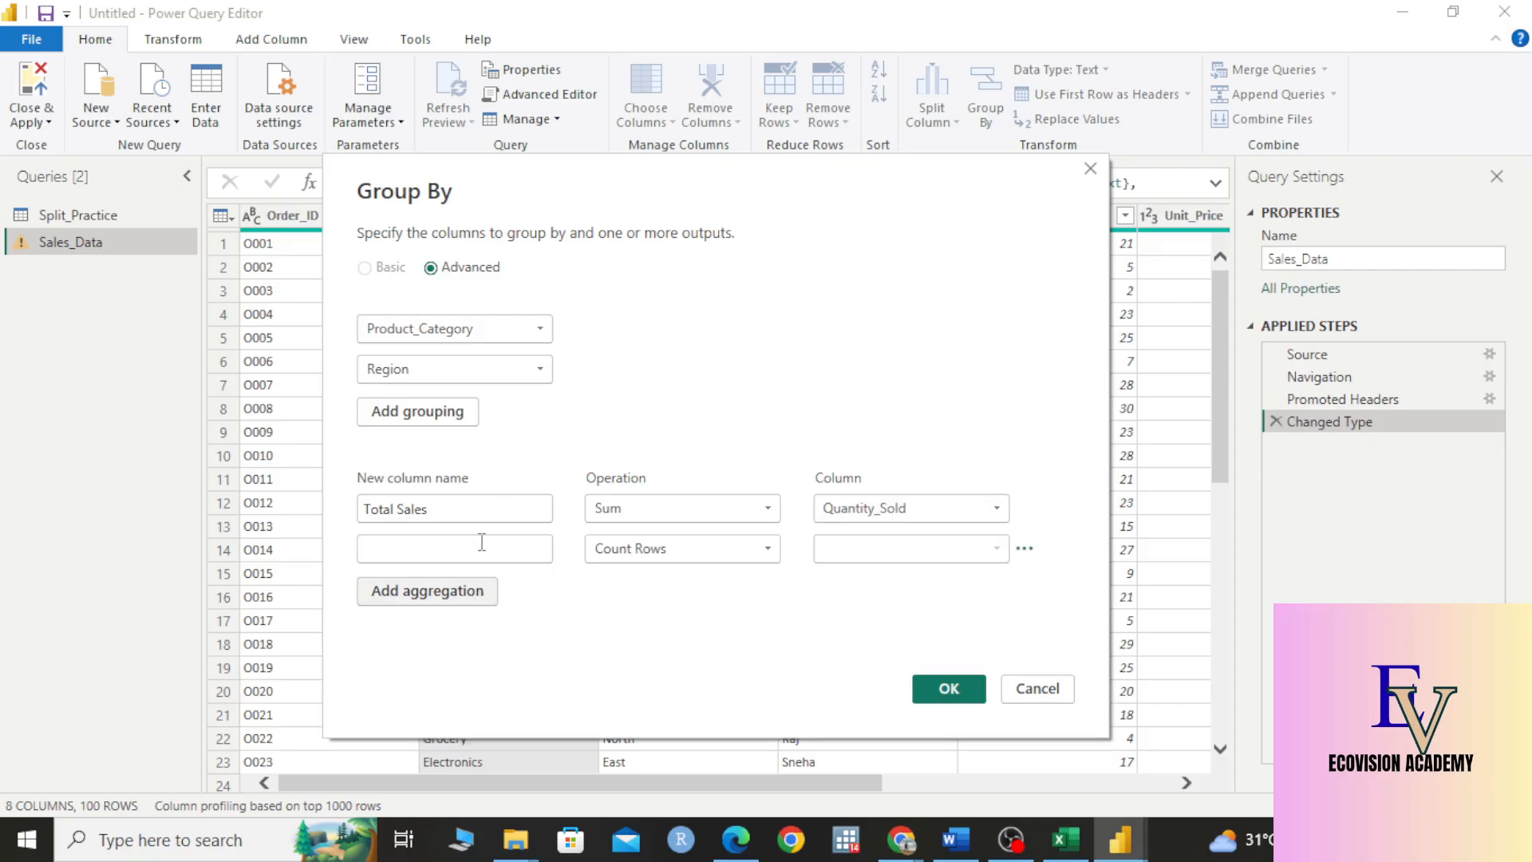
{"action": "left_click", "coordinate": [881, 515]}
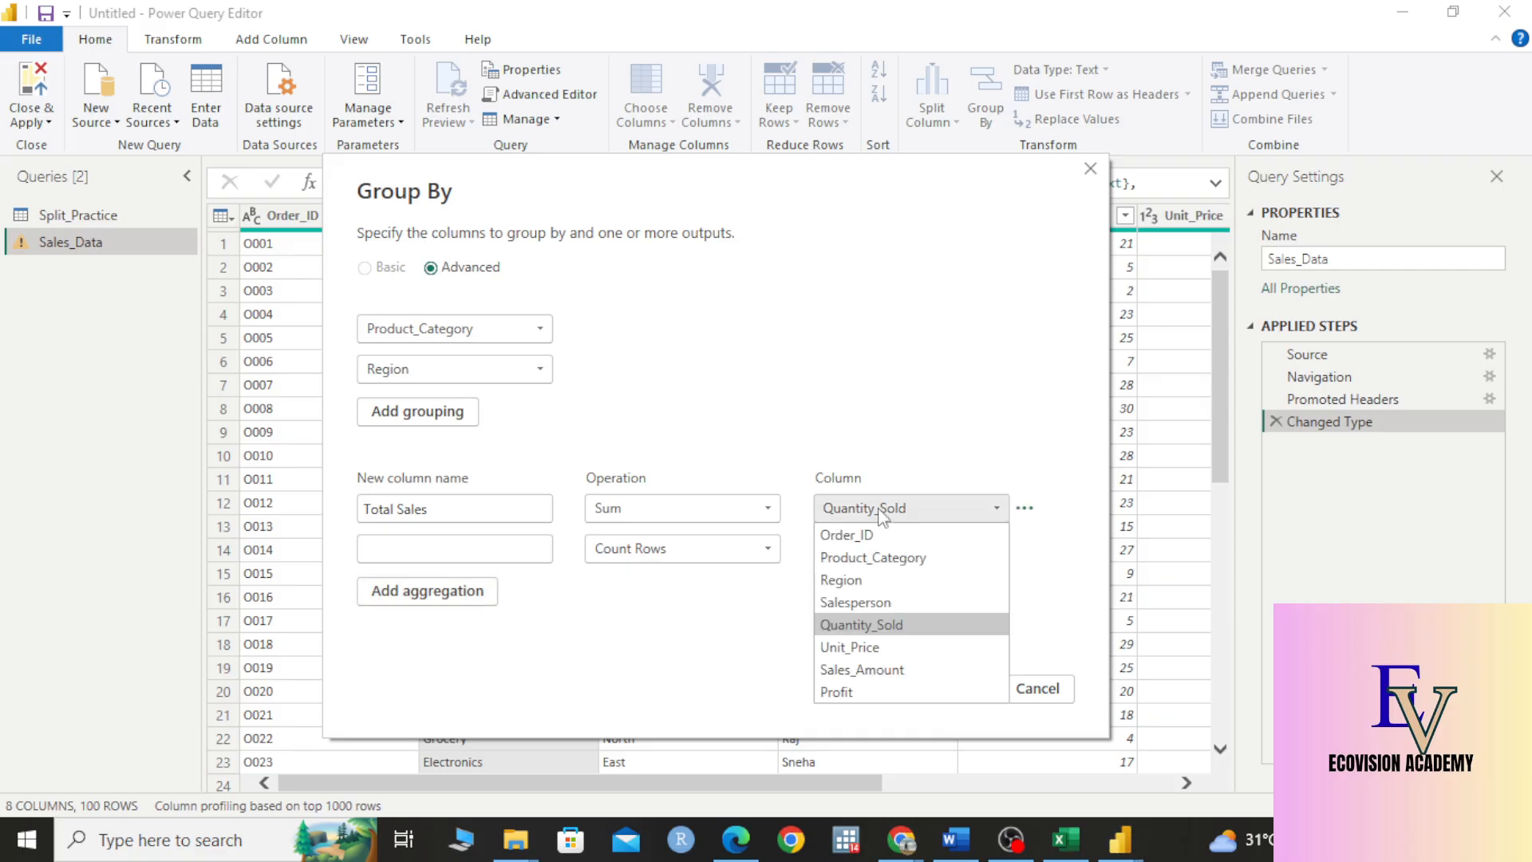
{"action": "left_click", "coordinate": [874, 670]}
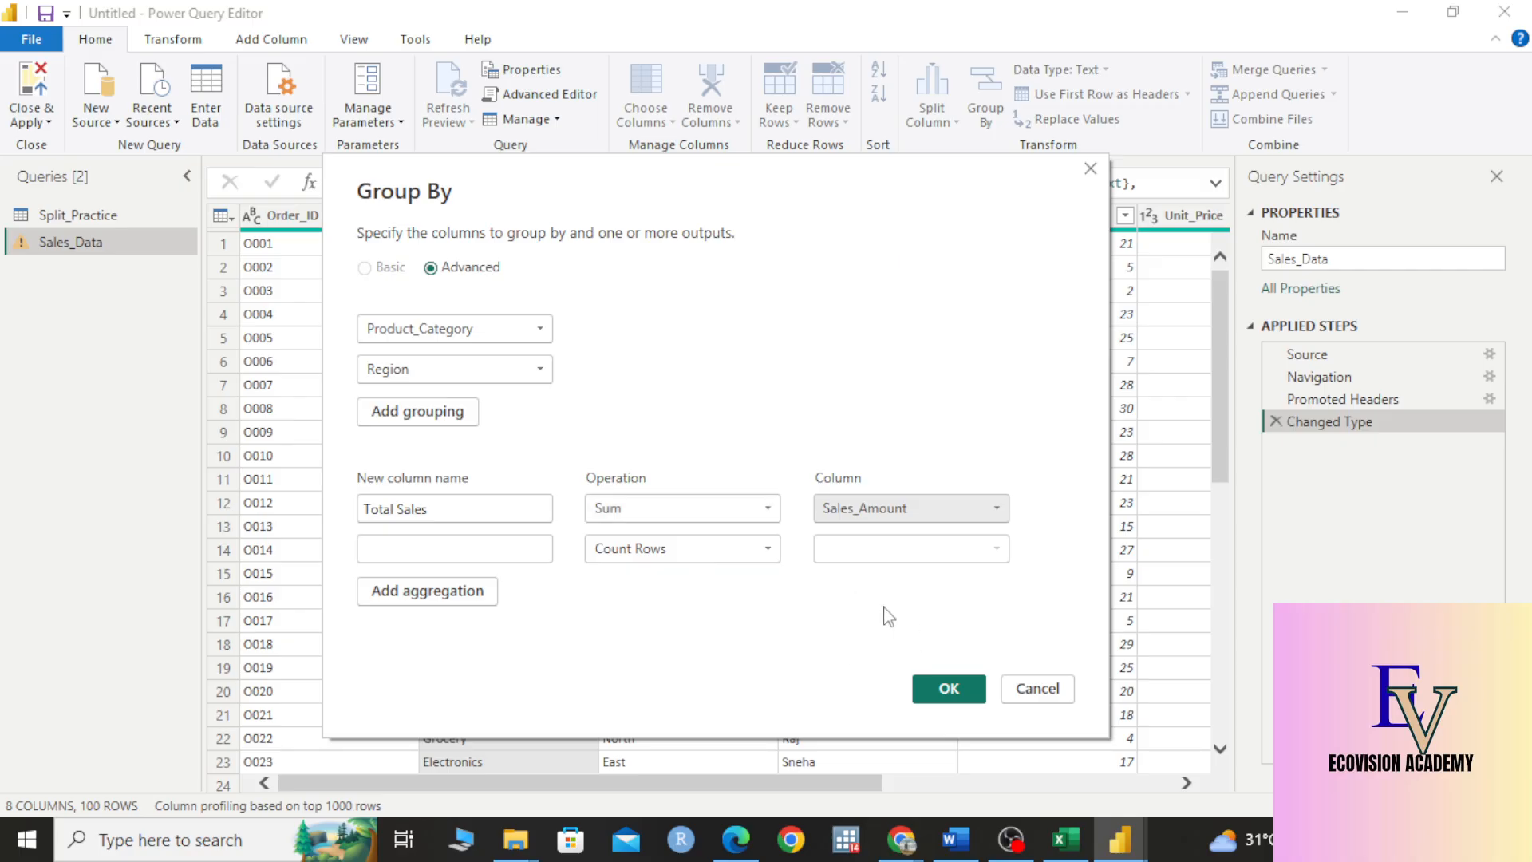
Step: Define the second aggregation as Total Profit, the Sum of Profit, and apply the grouping by Product_Category and Region
{"action": "left_click", "coordinate": [441, 549]}
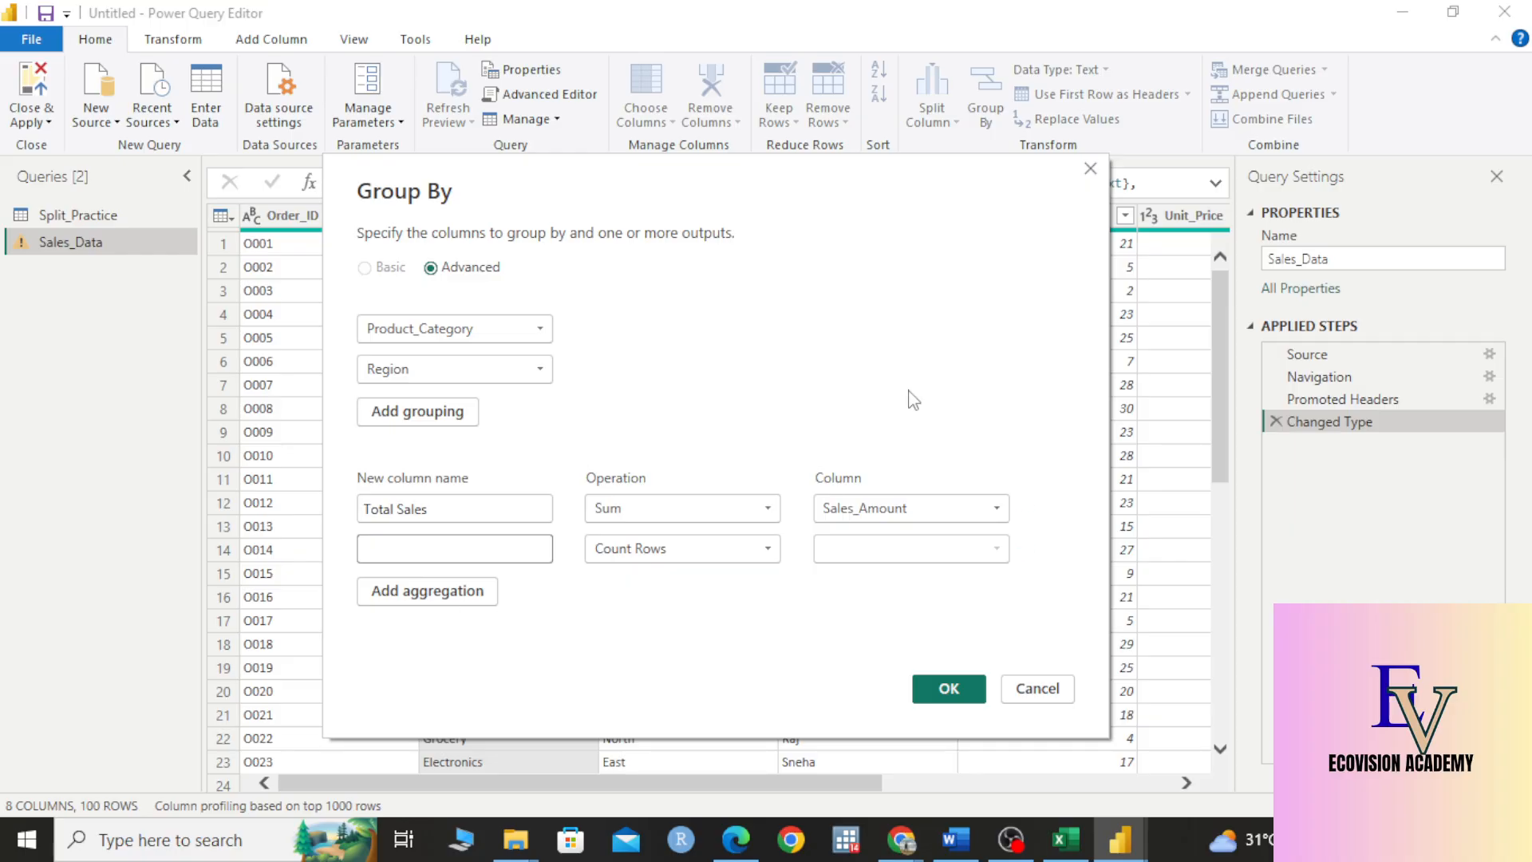
{"action": "type", "text": "Total "}
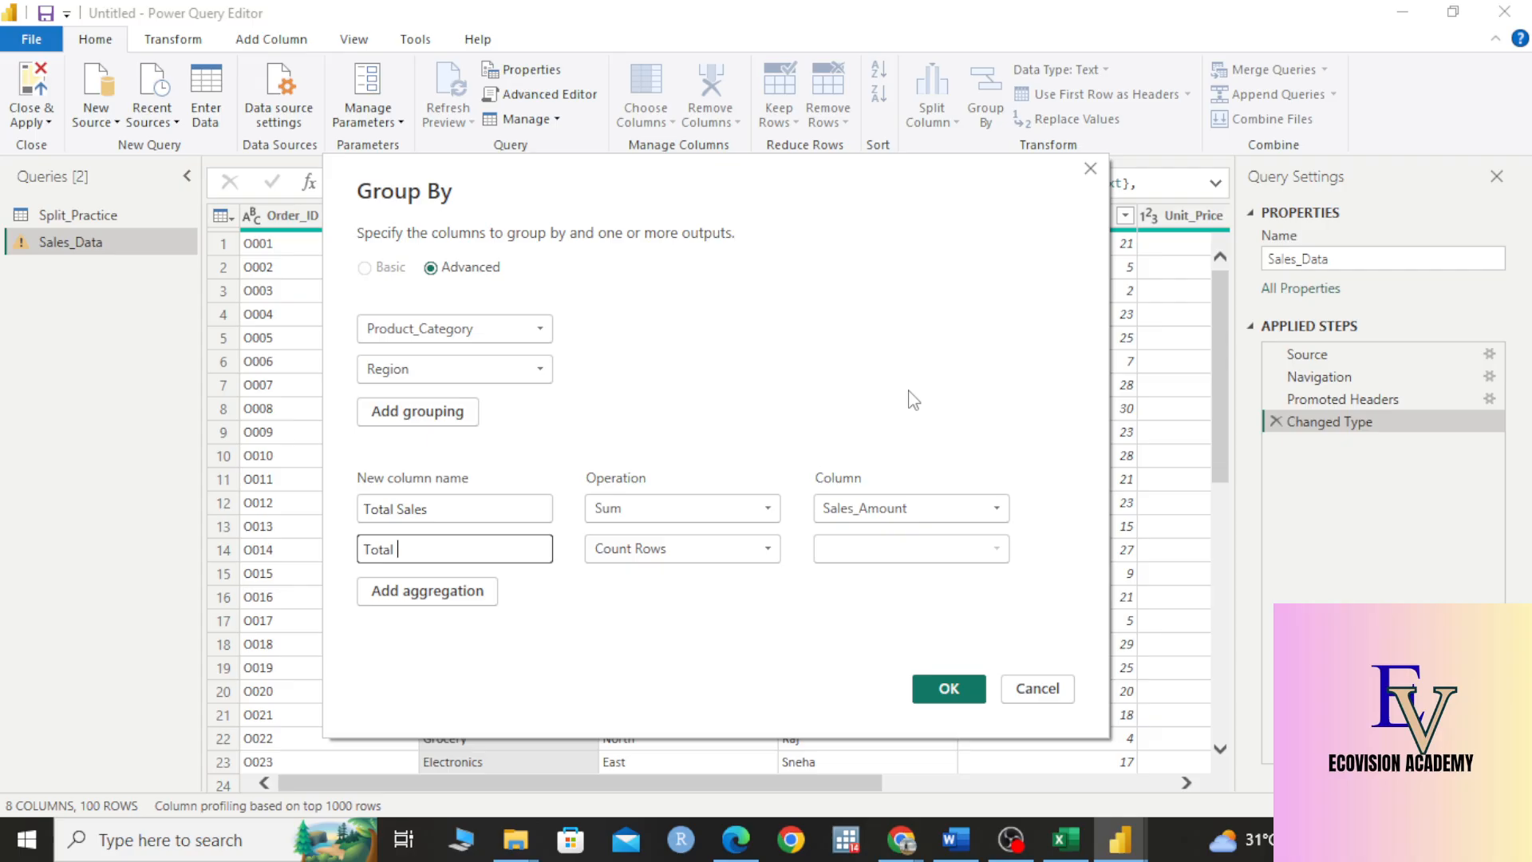
{"action": "type", "text": "Profit"}
{"action": "left_click", "coordinate": [669, 571]}
{"action": "left_click", "coordinate": [663, 575]}
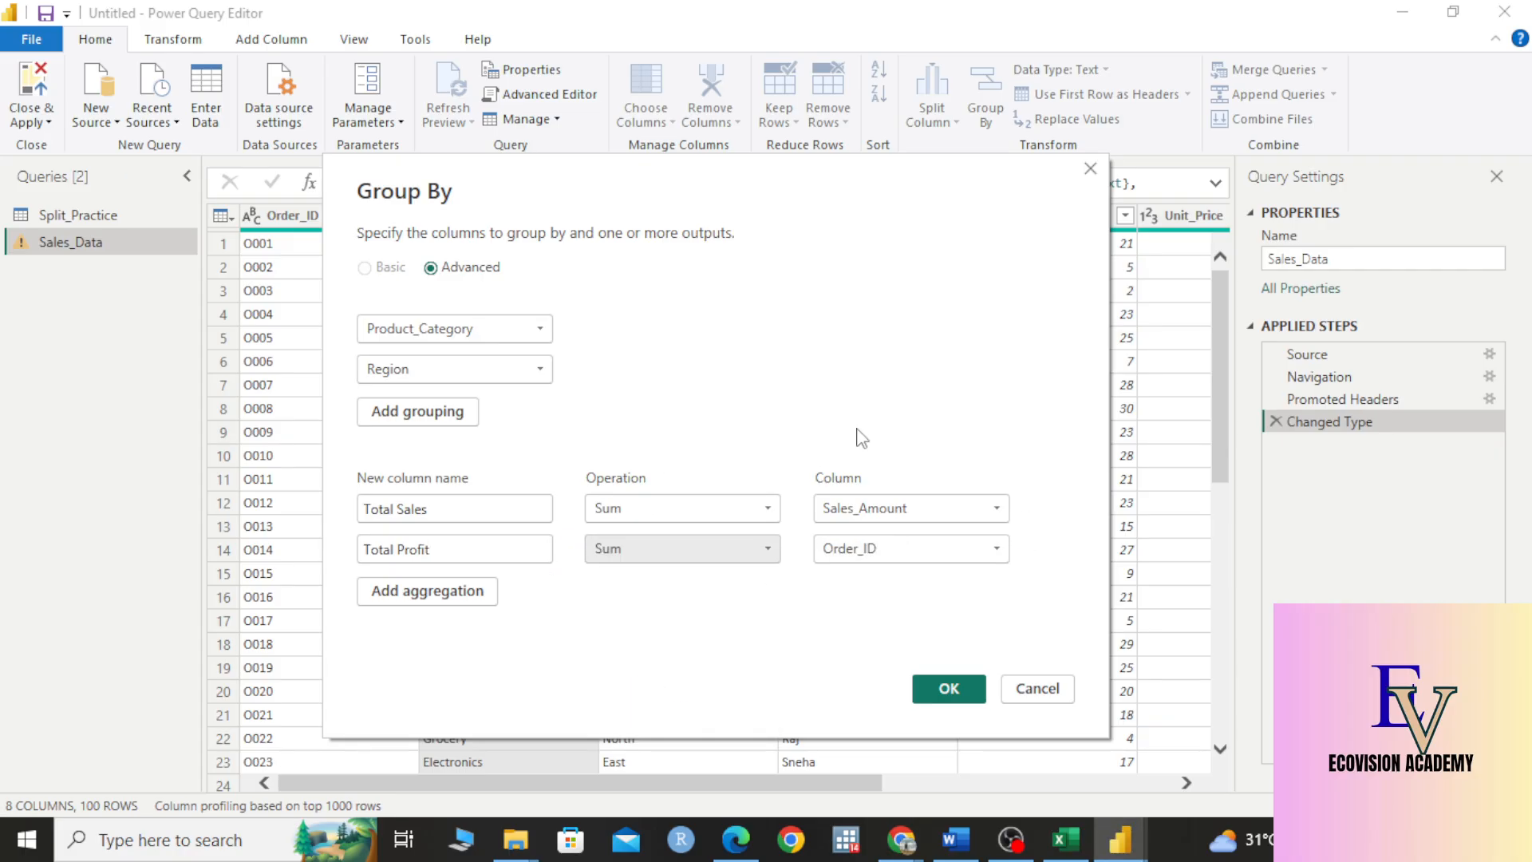
{"action": "left_click", "coordinate": [871, 550]}
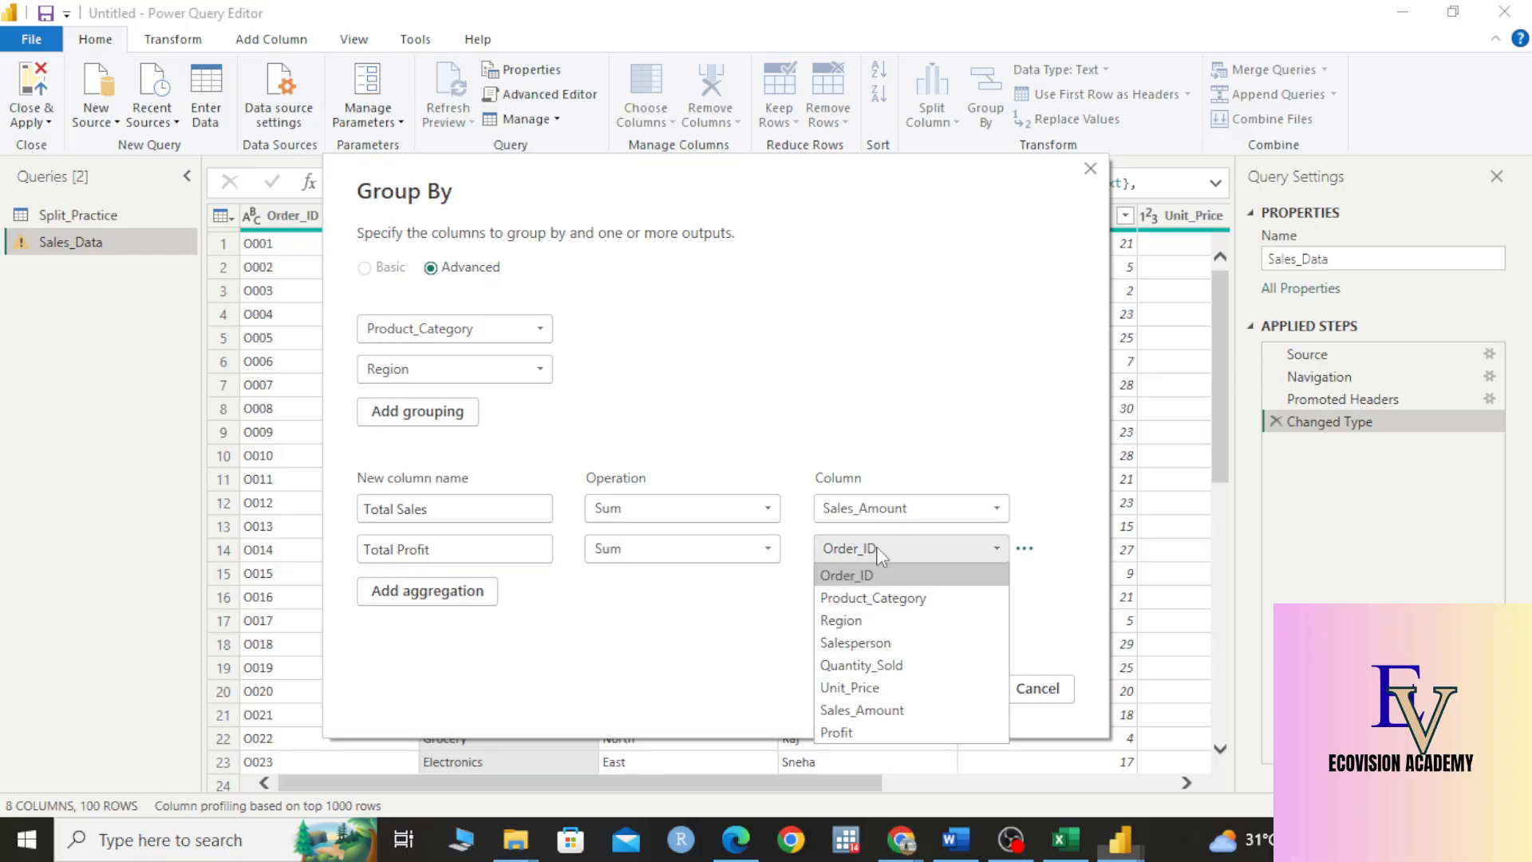
{"action": "left_click", "coordinate": [837, 731]}
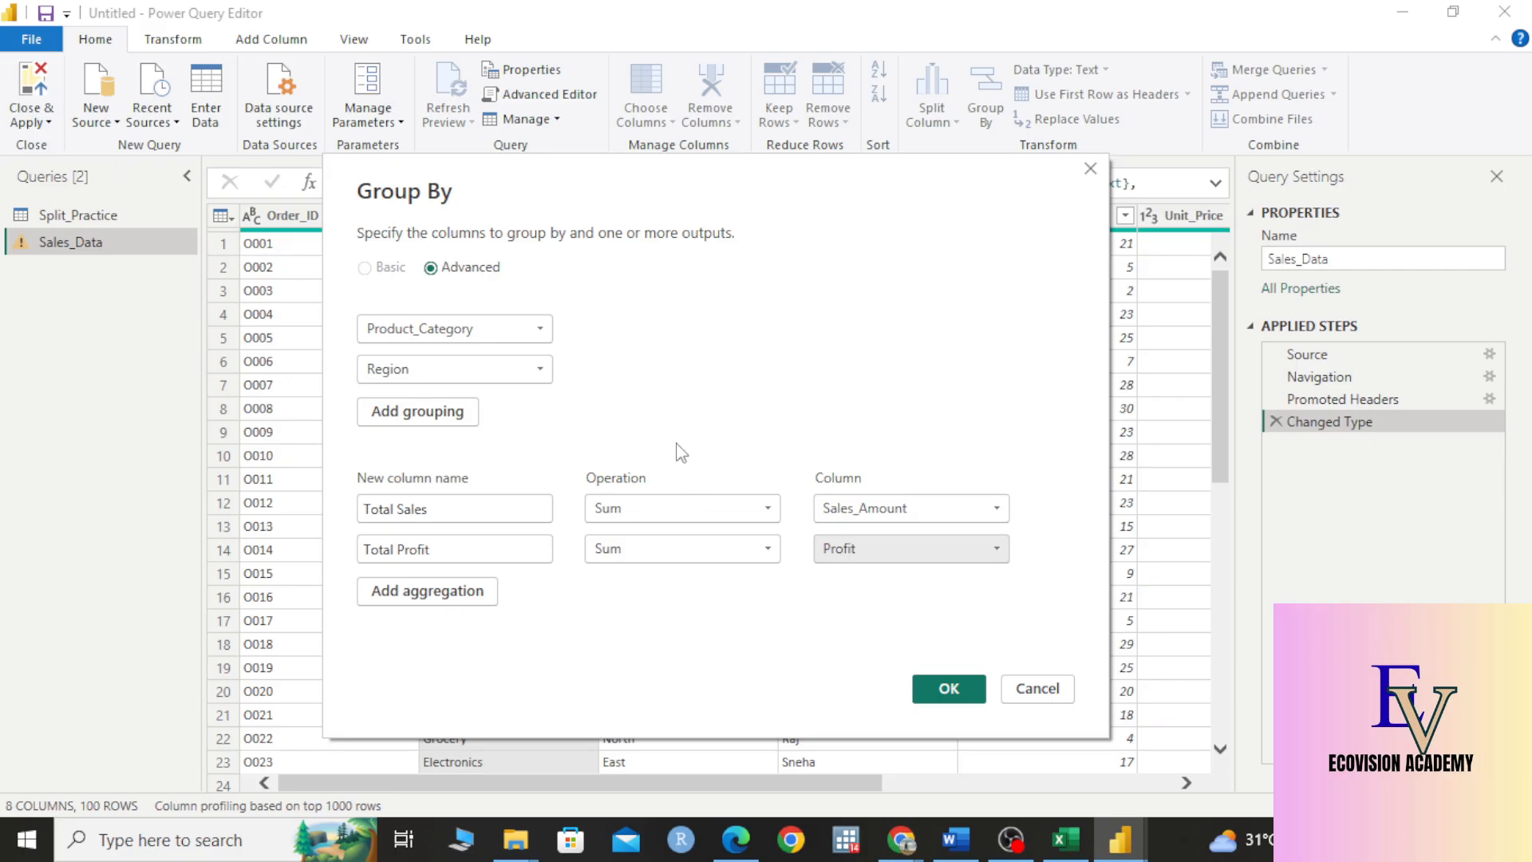
{"action": "left_click", "coordinate": [745, 509]}
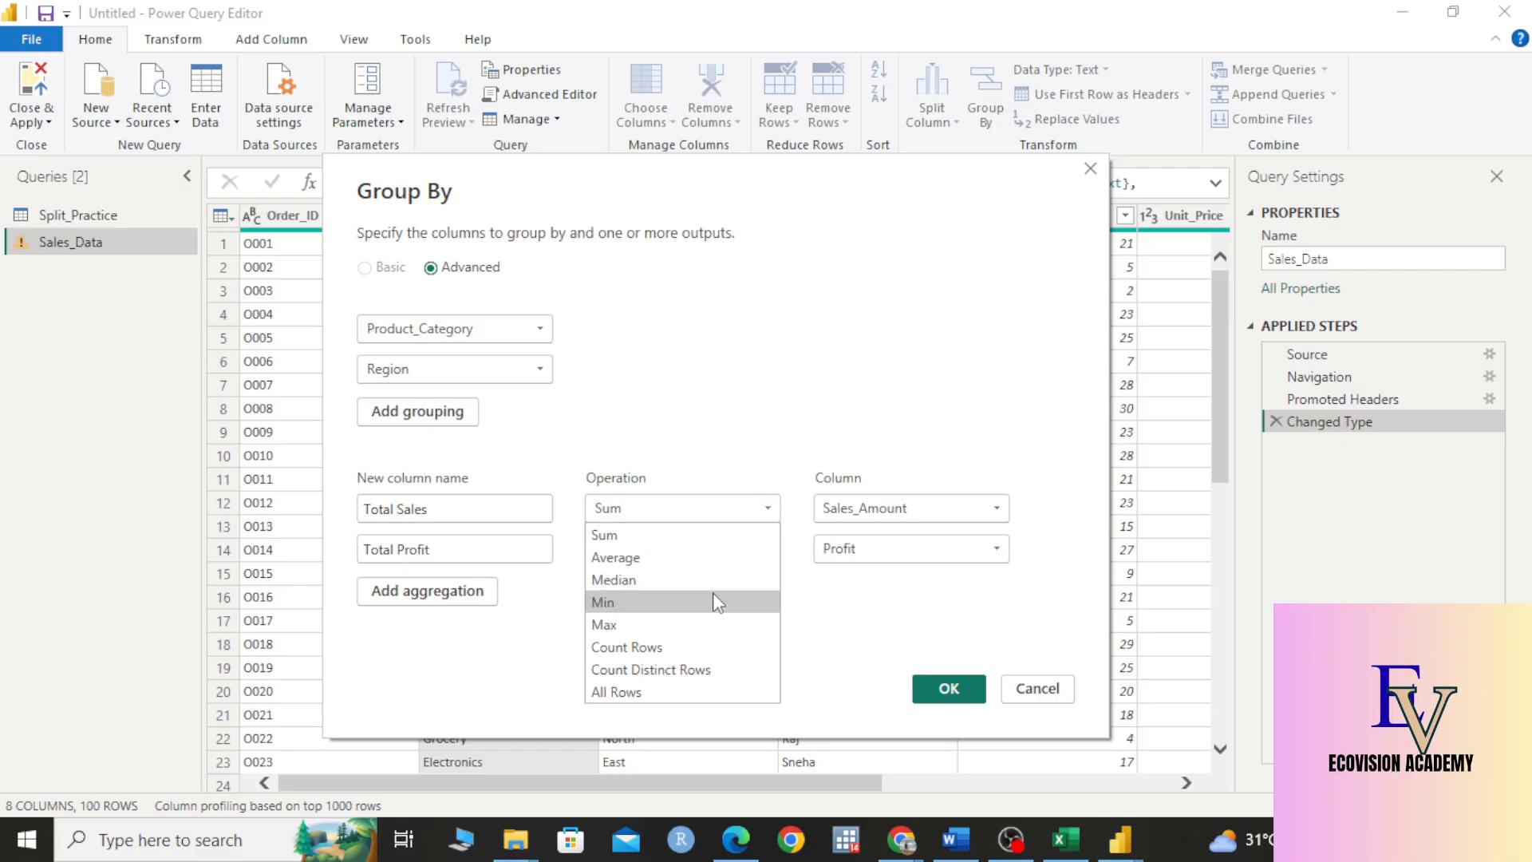
{"action": "left_click", "coordinate": [696, 533]}
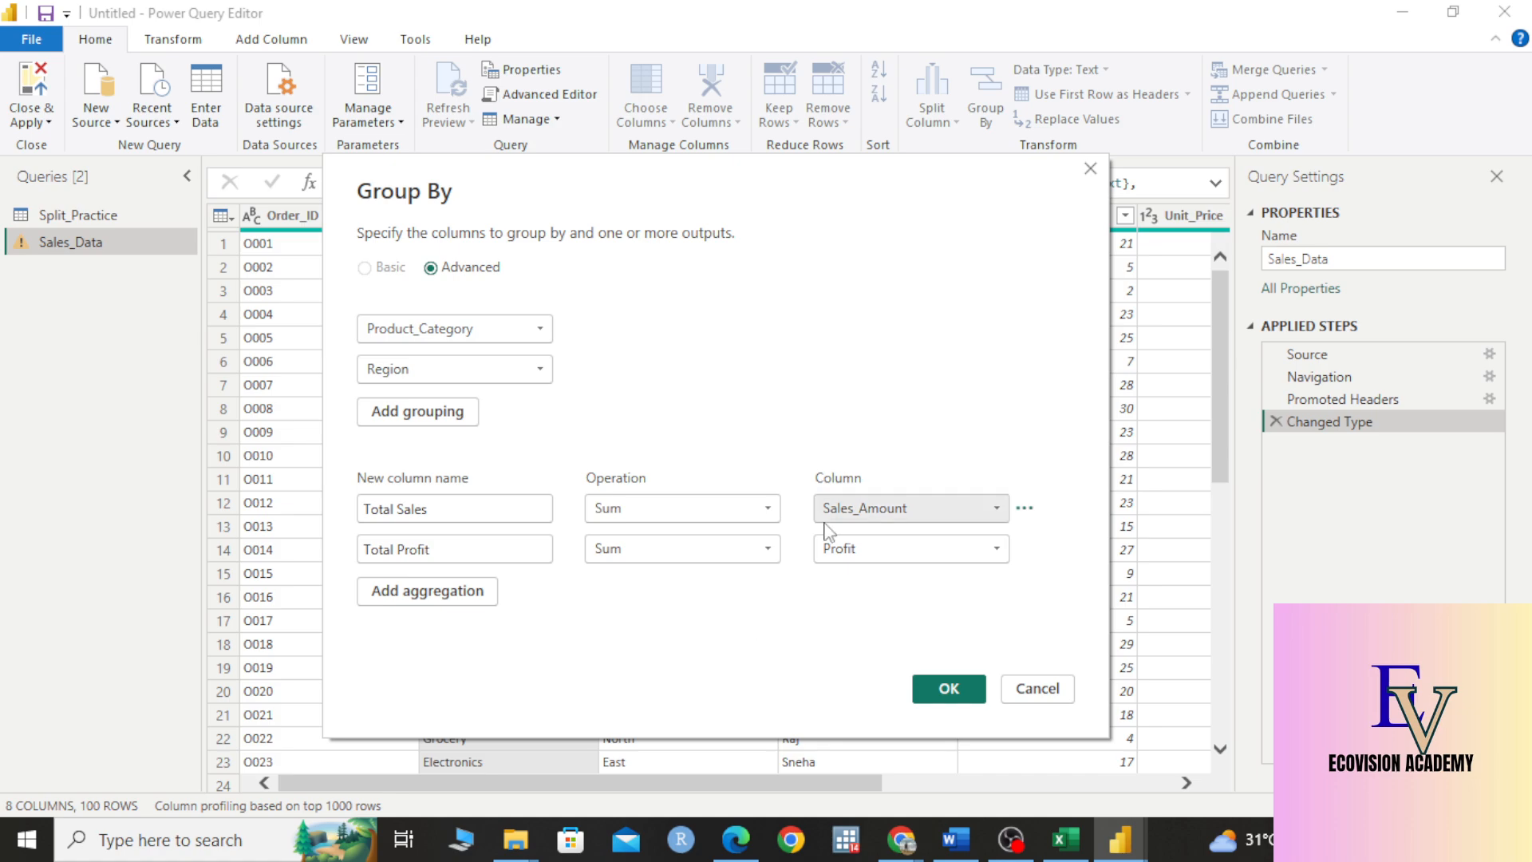
{"action": "left_click", "coordinate": [945, 688]}
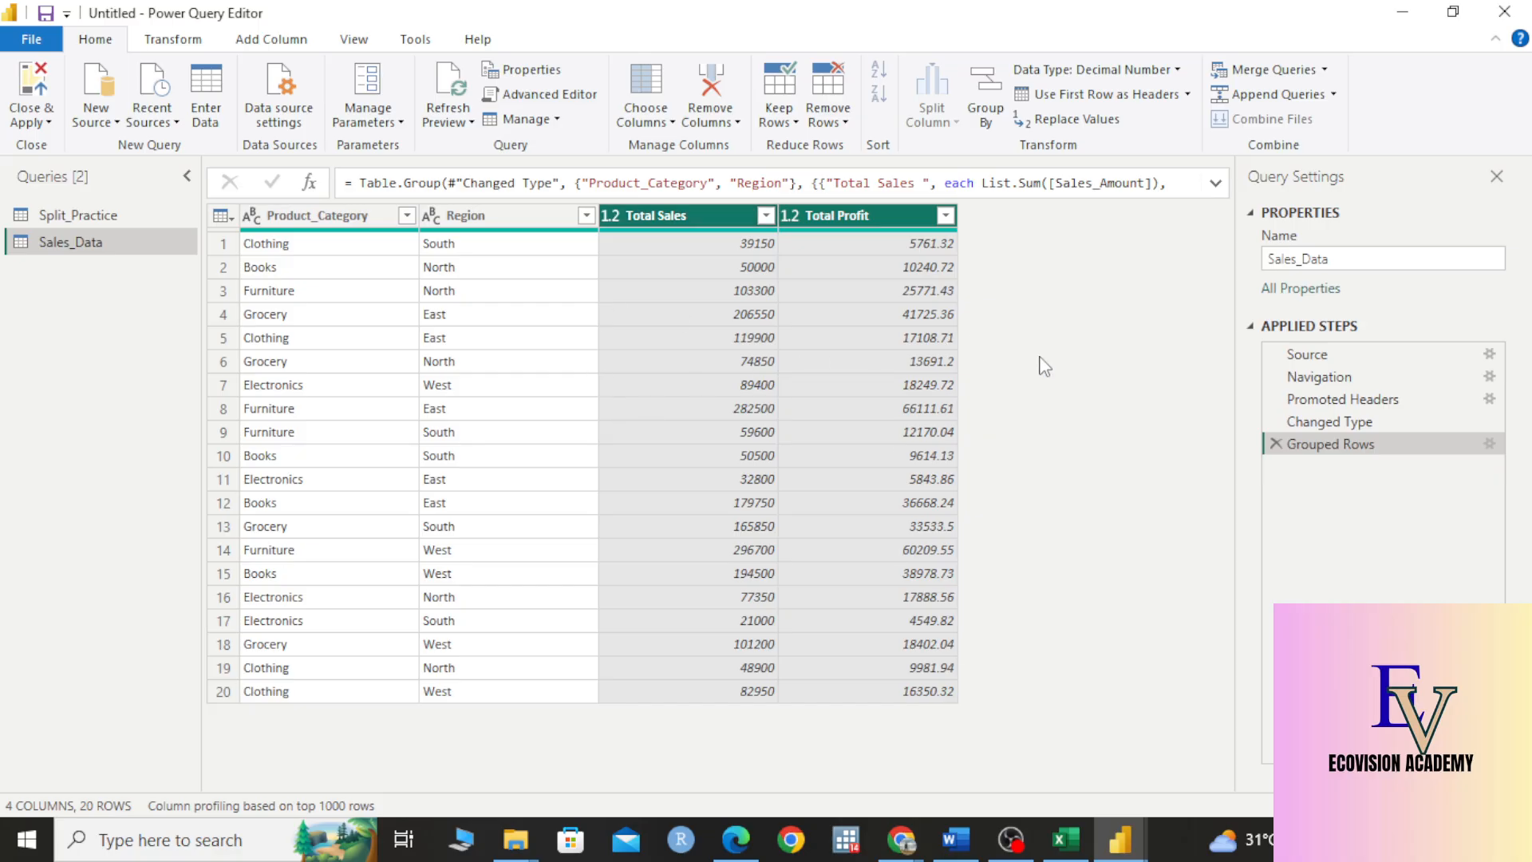
Step: Examine the category, region, Total Sales and Total Profit of the first four grouped rows
{"action": "left_click", "coordinate": [295, 241]}
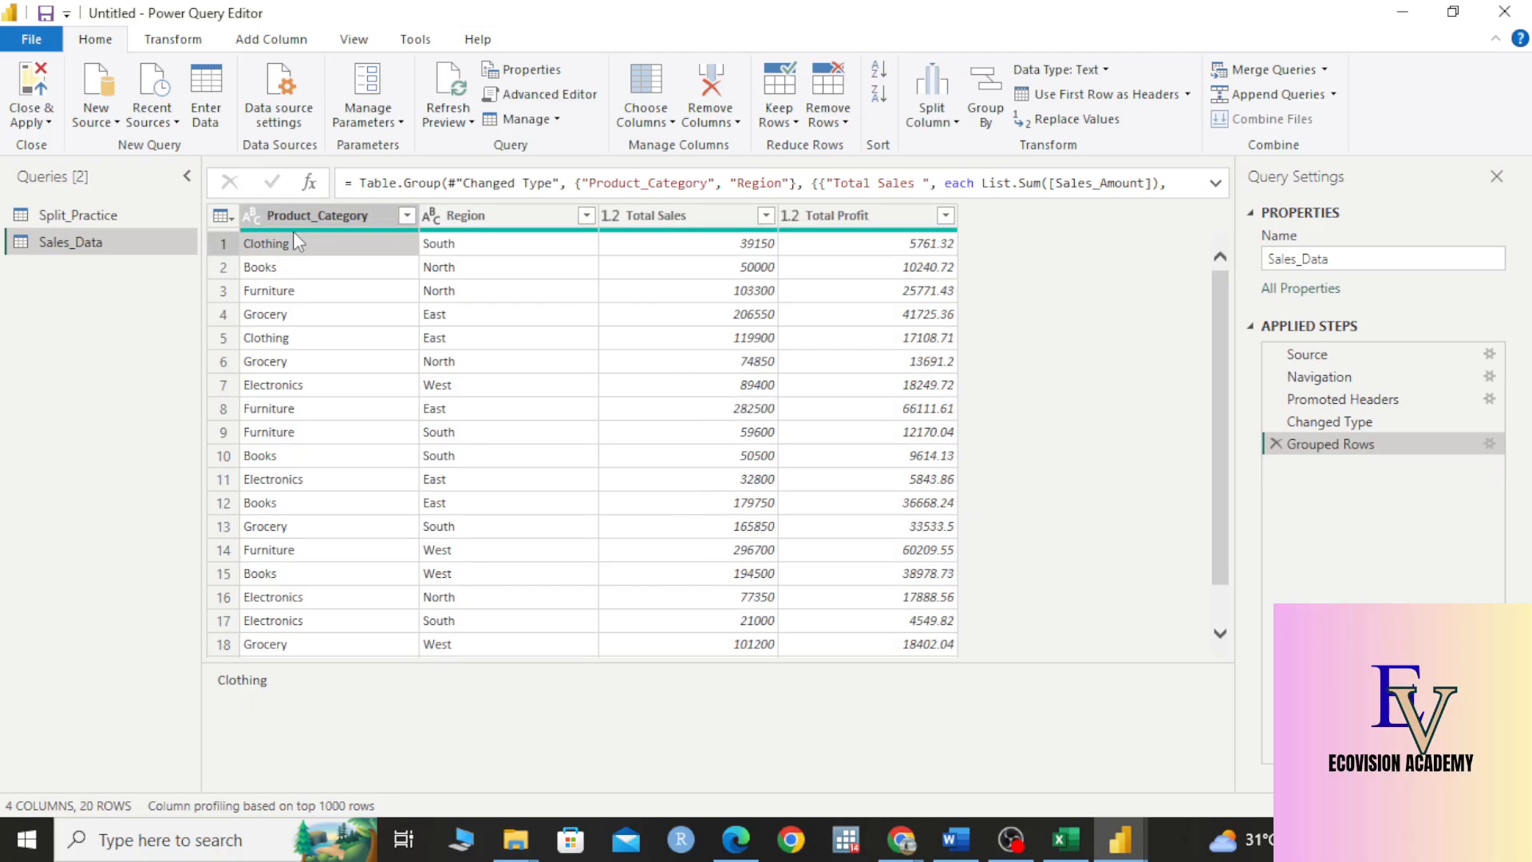
{"action": "left_click", "coordinate": [494, 254]}
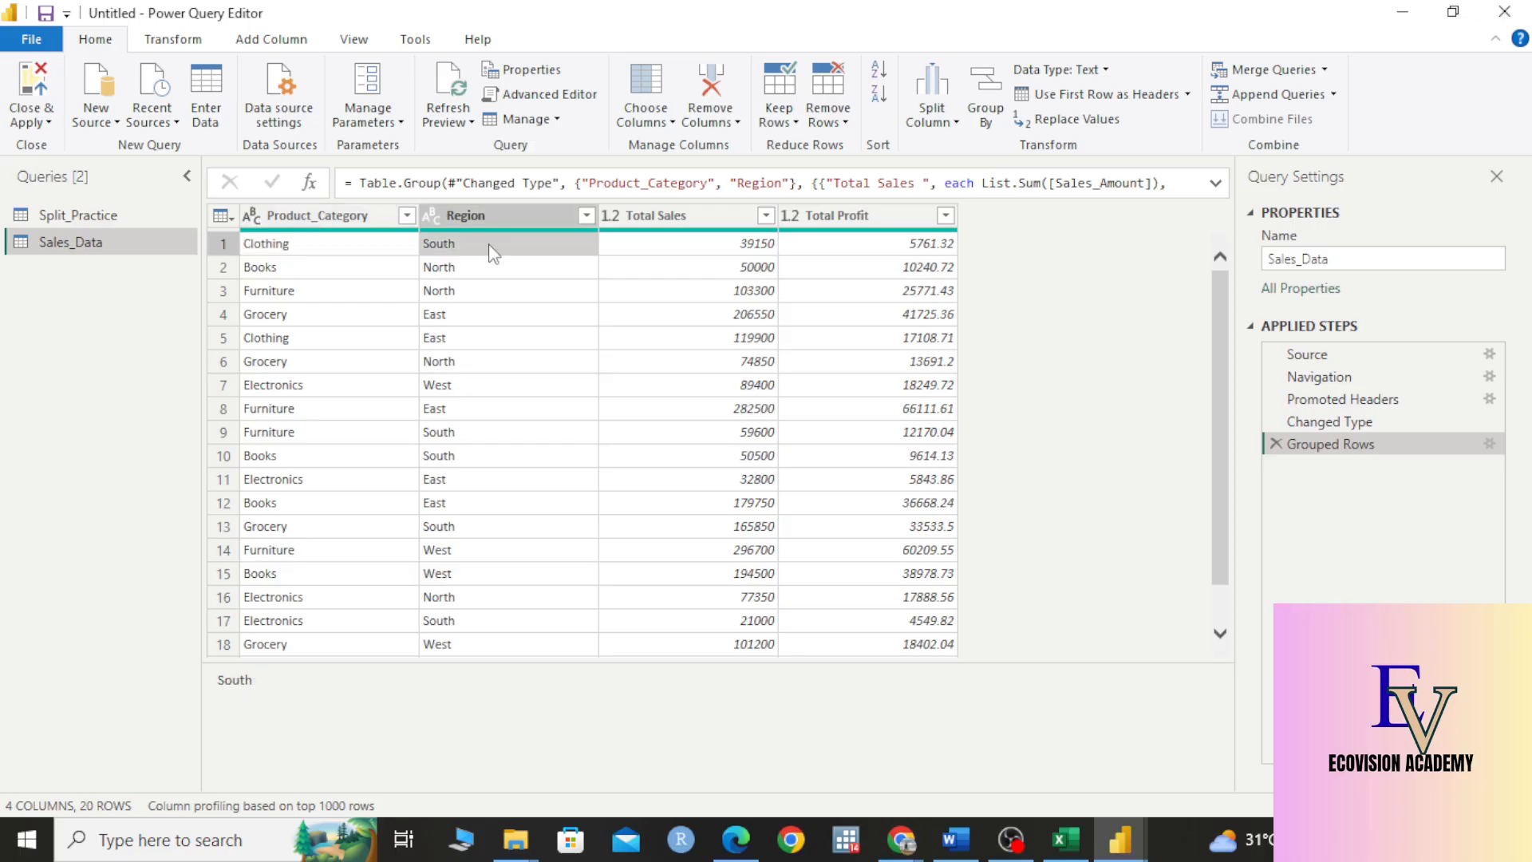
{"action": "left_click", "coordinate": [756, 249]}
{"action": "left_click", "coordinate": [929, 249]}
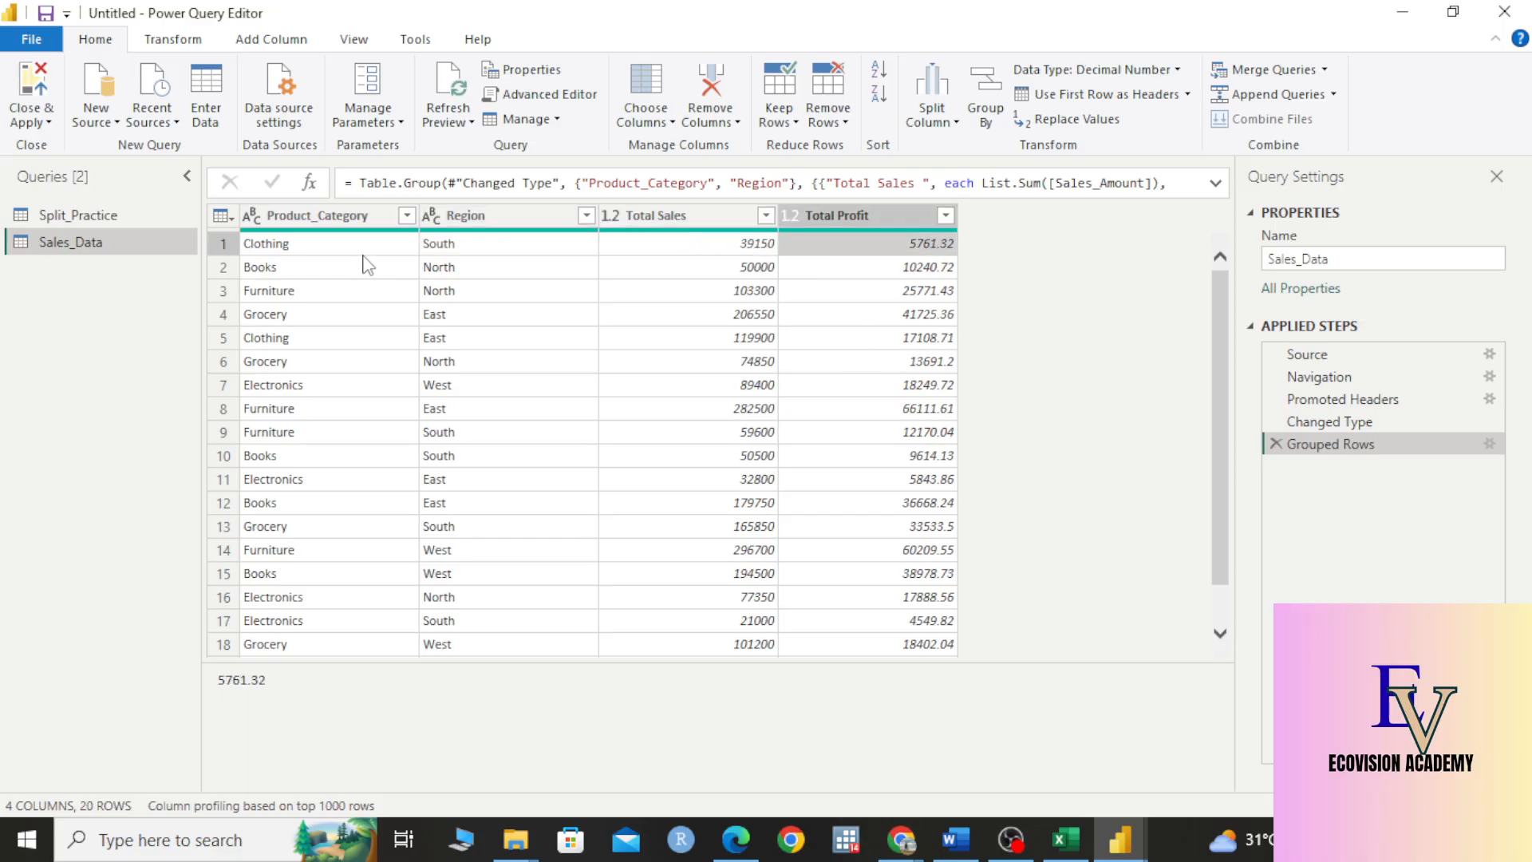
{"action": "left_click", "coordinate": [327, 271]}
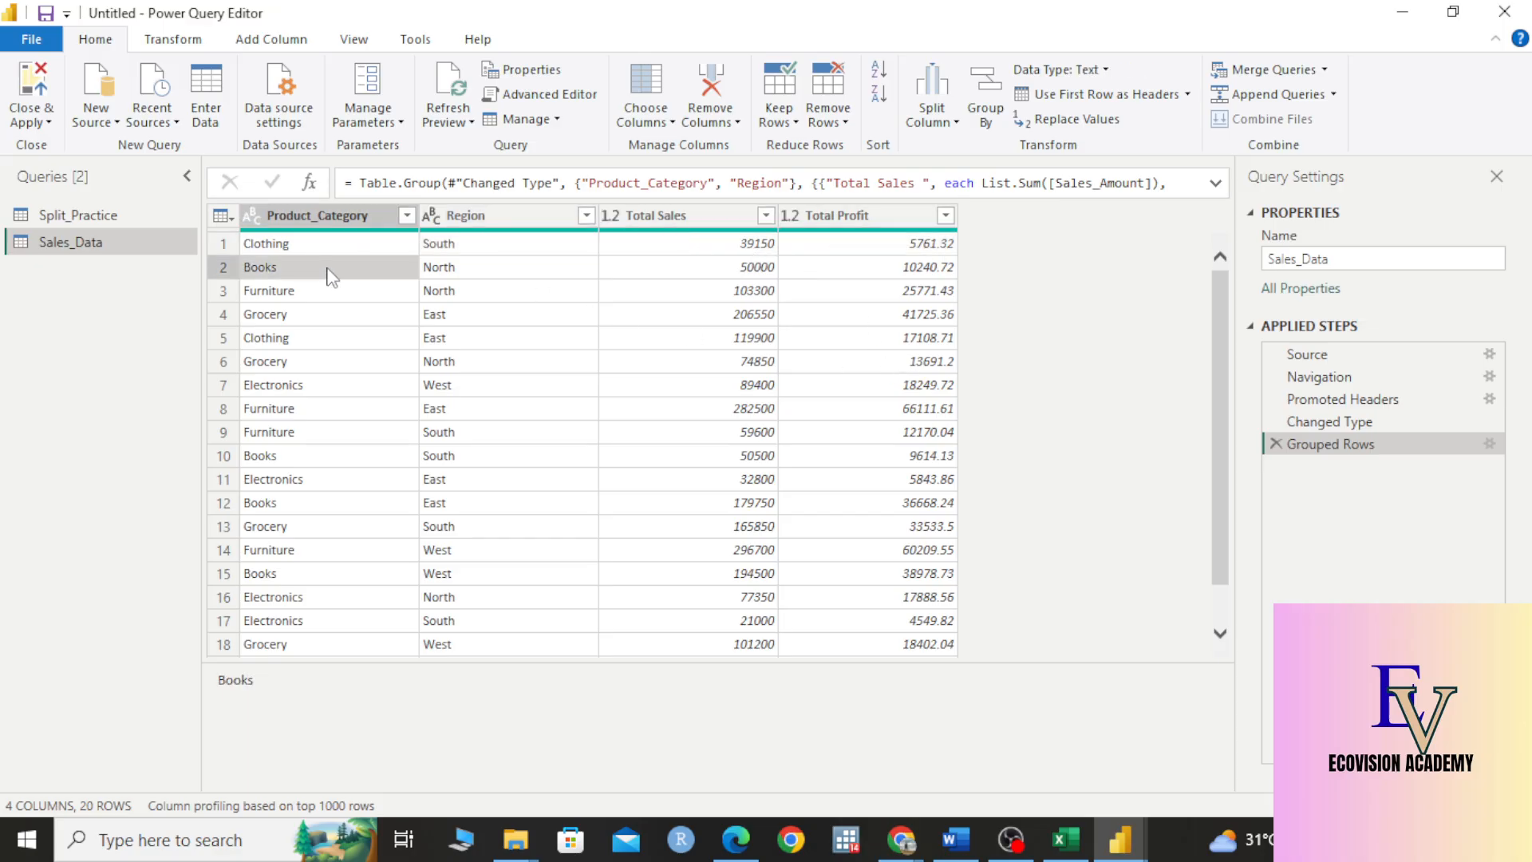
{"action": "left_click", "coordinate": [461, 267]}
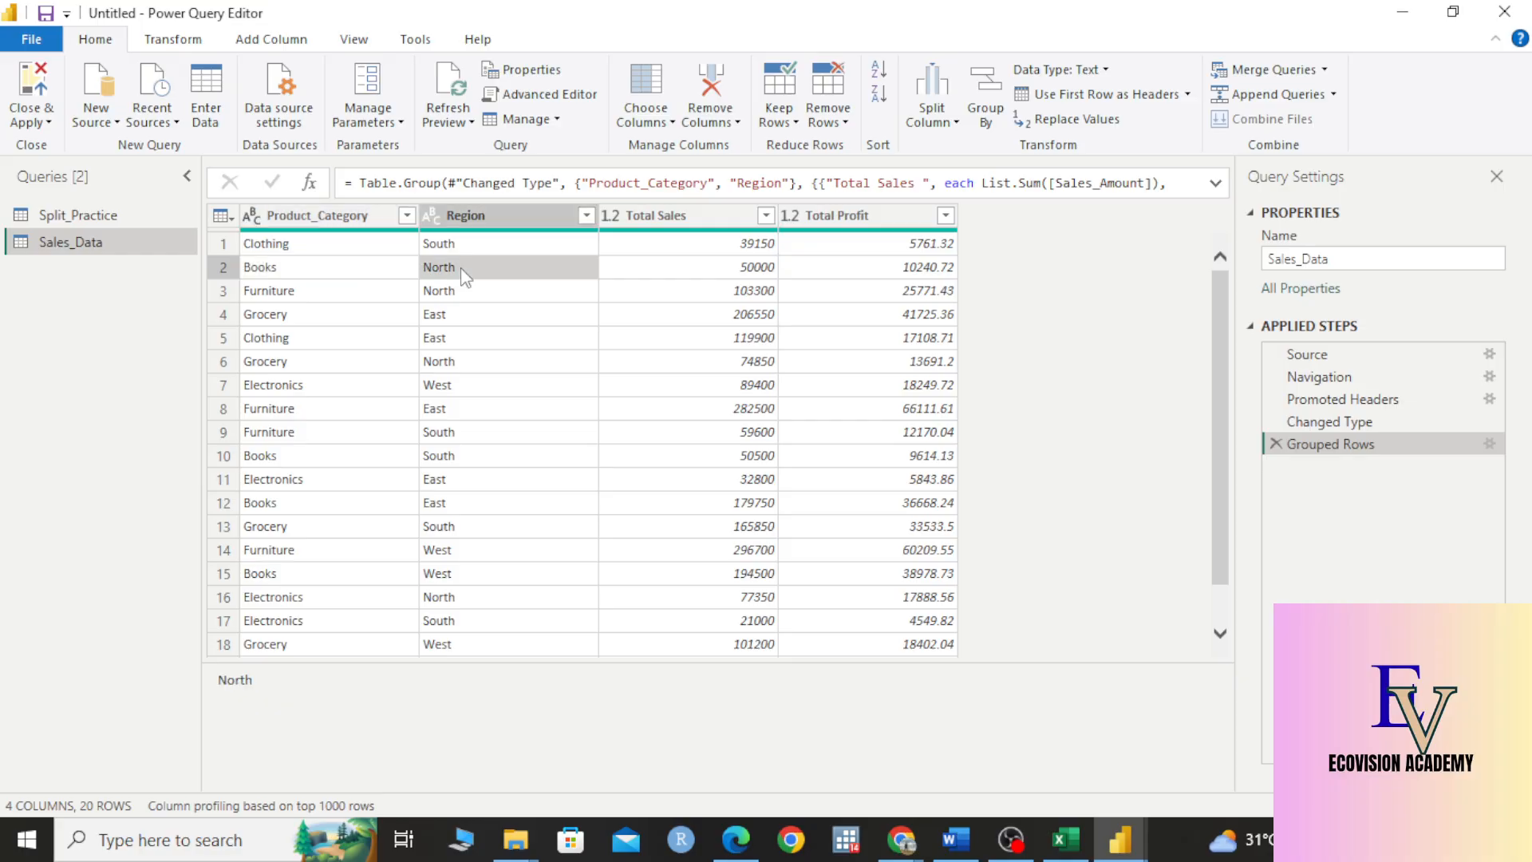
{"action": "left_click", "coordinate": [735, 272]}
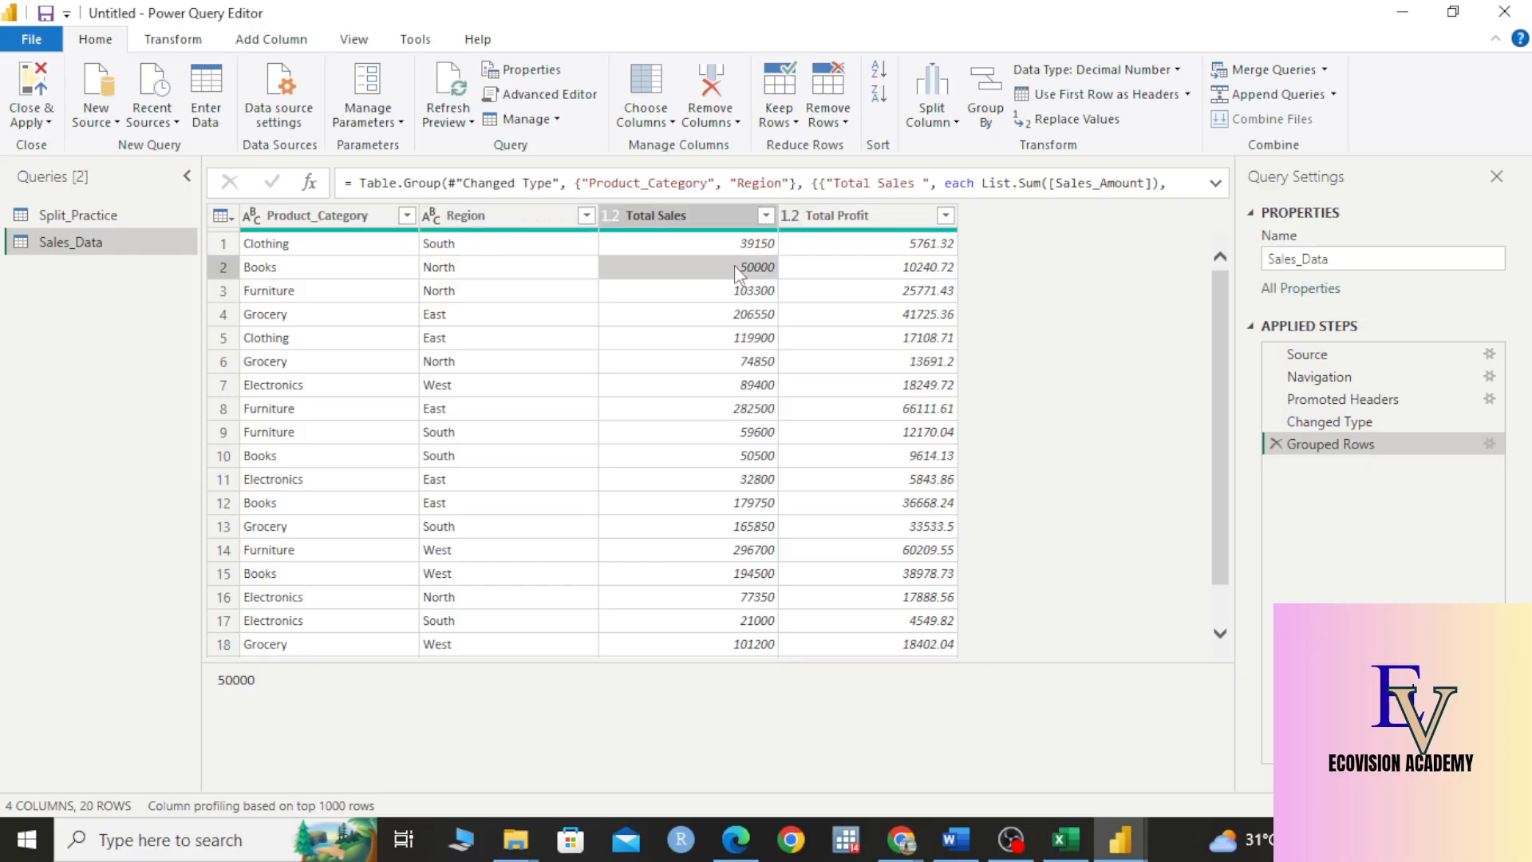
{"action": "left_click", "coordinate": [894, 268]}
{"action": "left_click", "coordinate": [328, 294]}
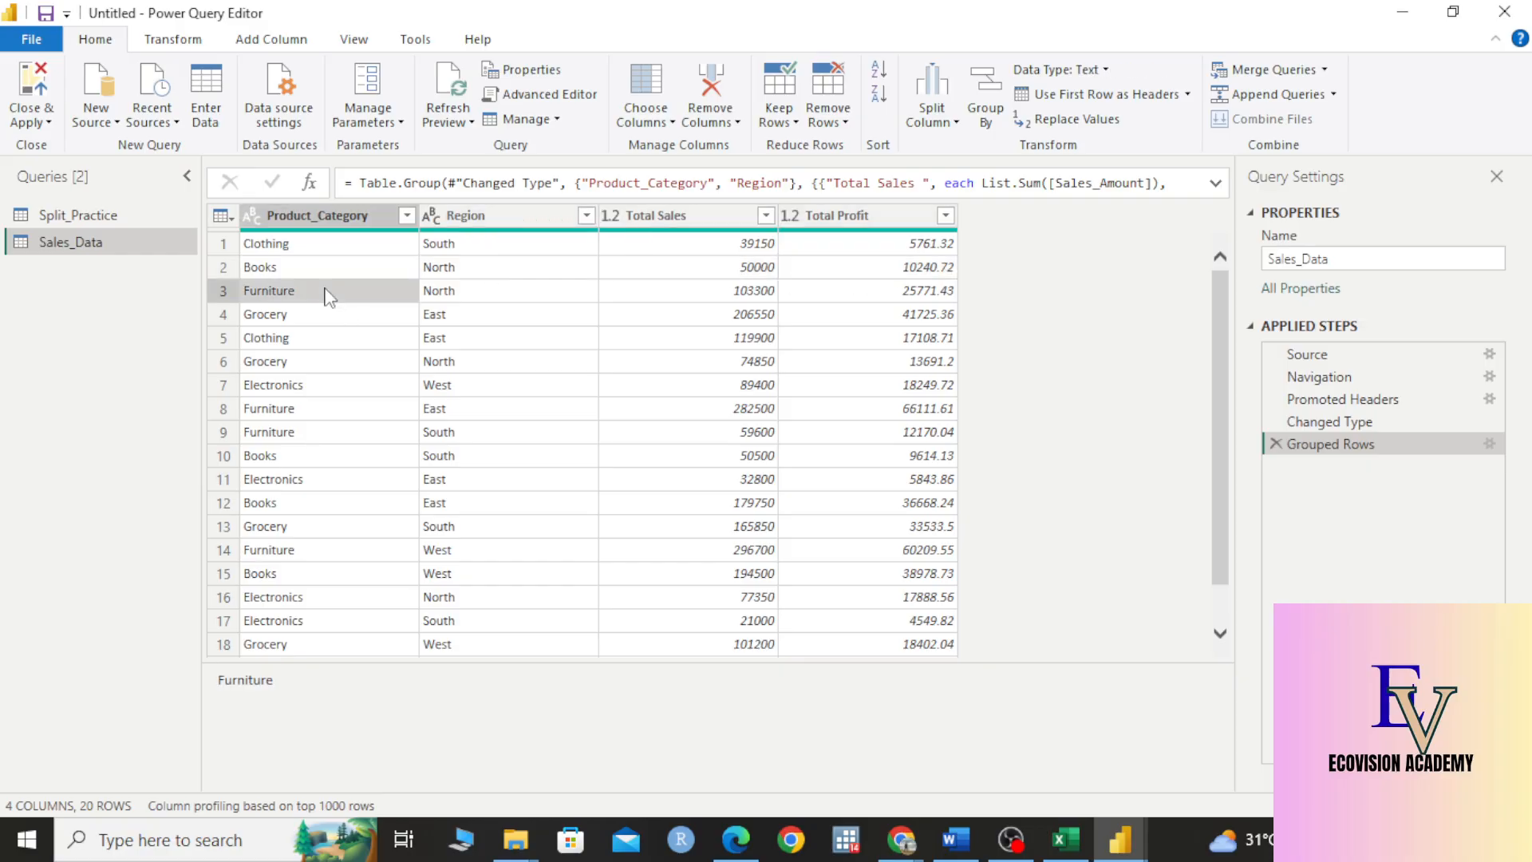
{"action": "left_click", "coordinate": [469, 293]}
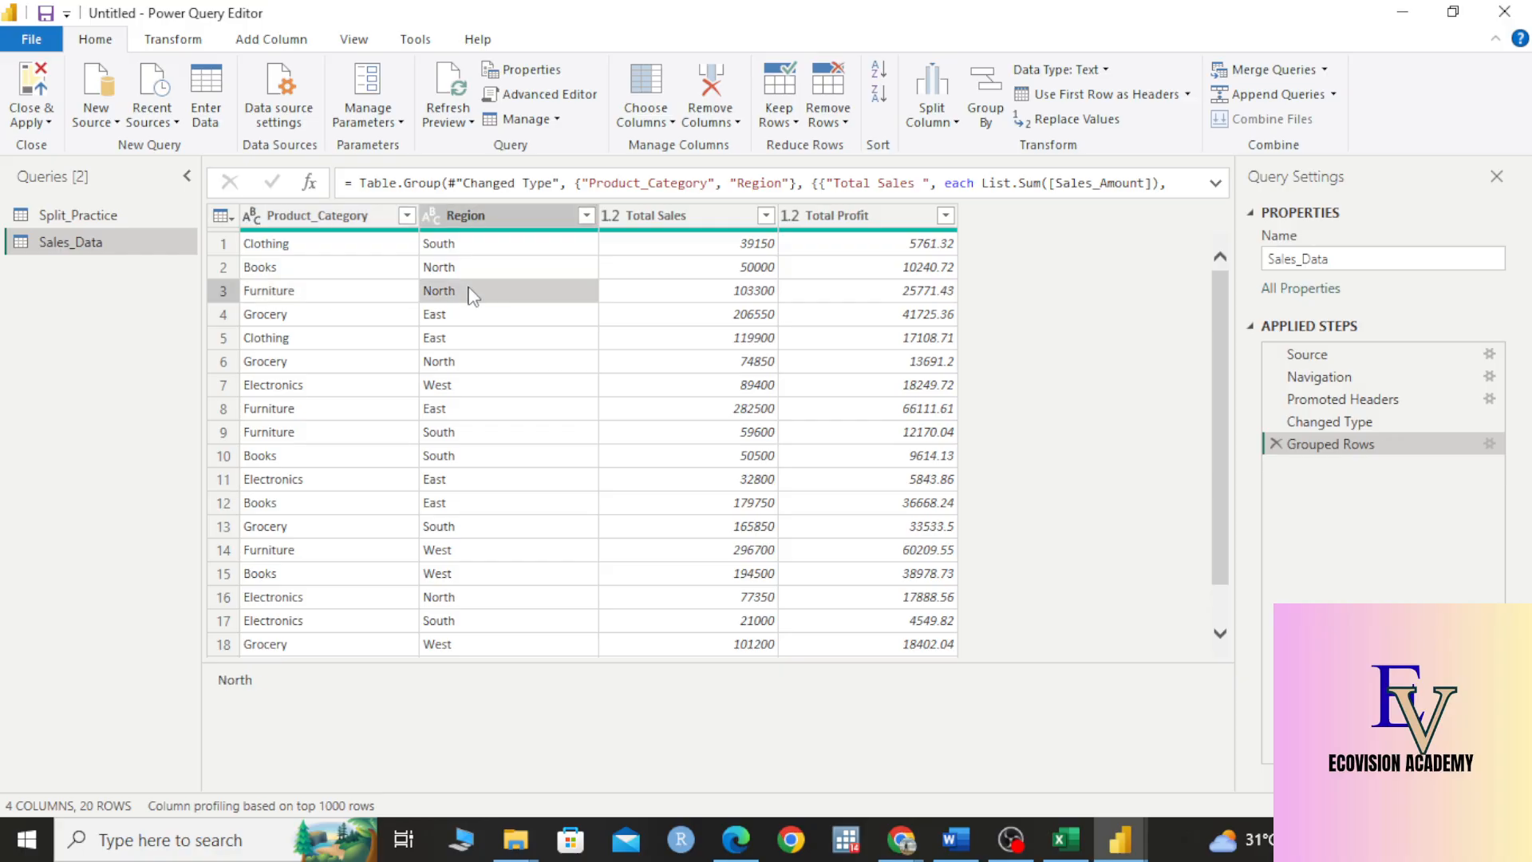
{"action": "left_click", "coordinate": [738, 295]}
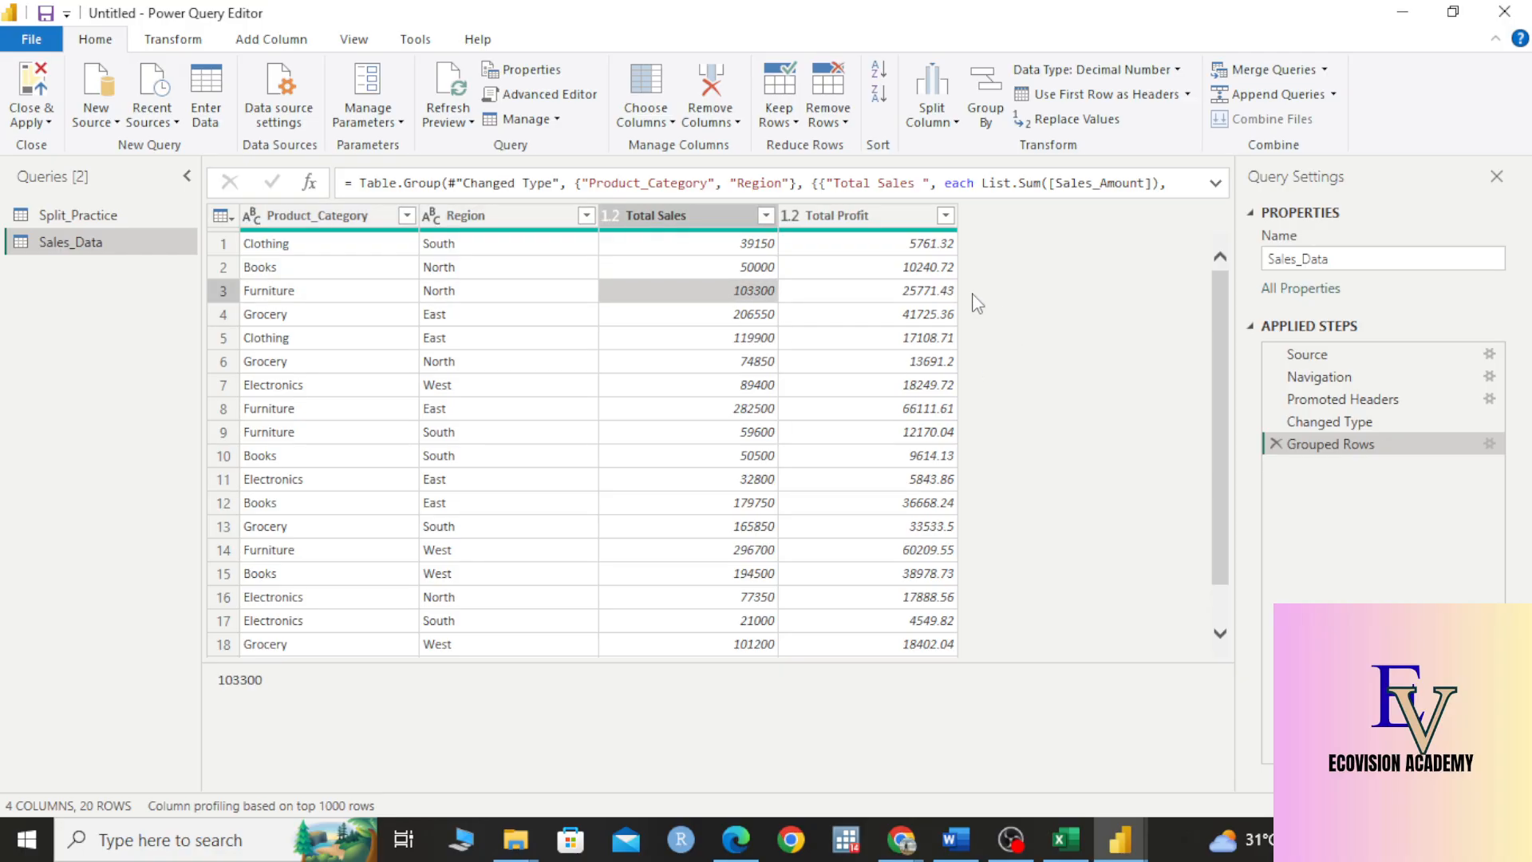
{"action": "left_click", "coordinate": [932, 297]}
{"action": "left_click", "coordinate": [351, 309]}
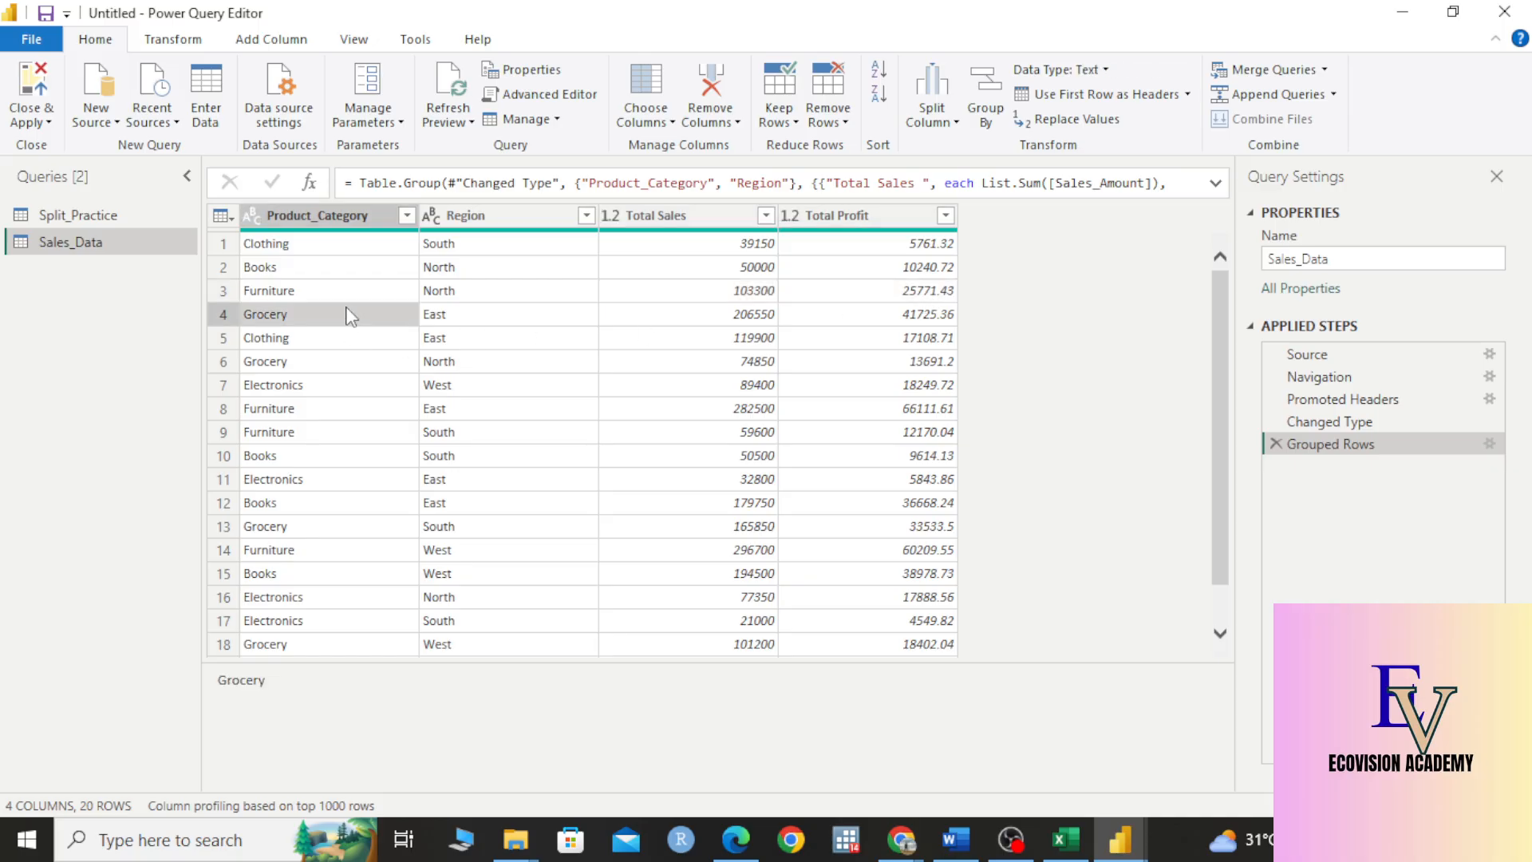
{"action": "left_click", "coordinate": [486, 318]}
{"action": "left_click", "coordinate": [714, 319]}
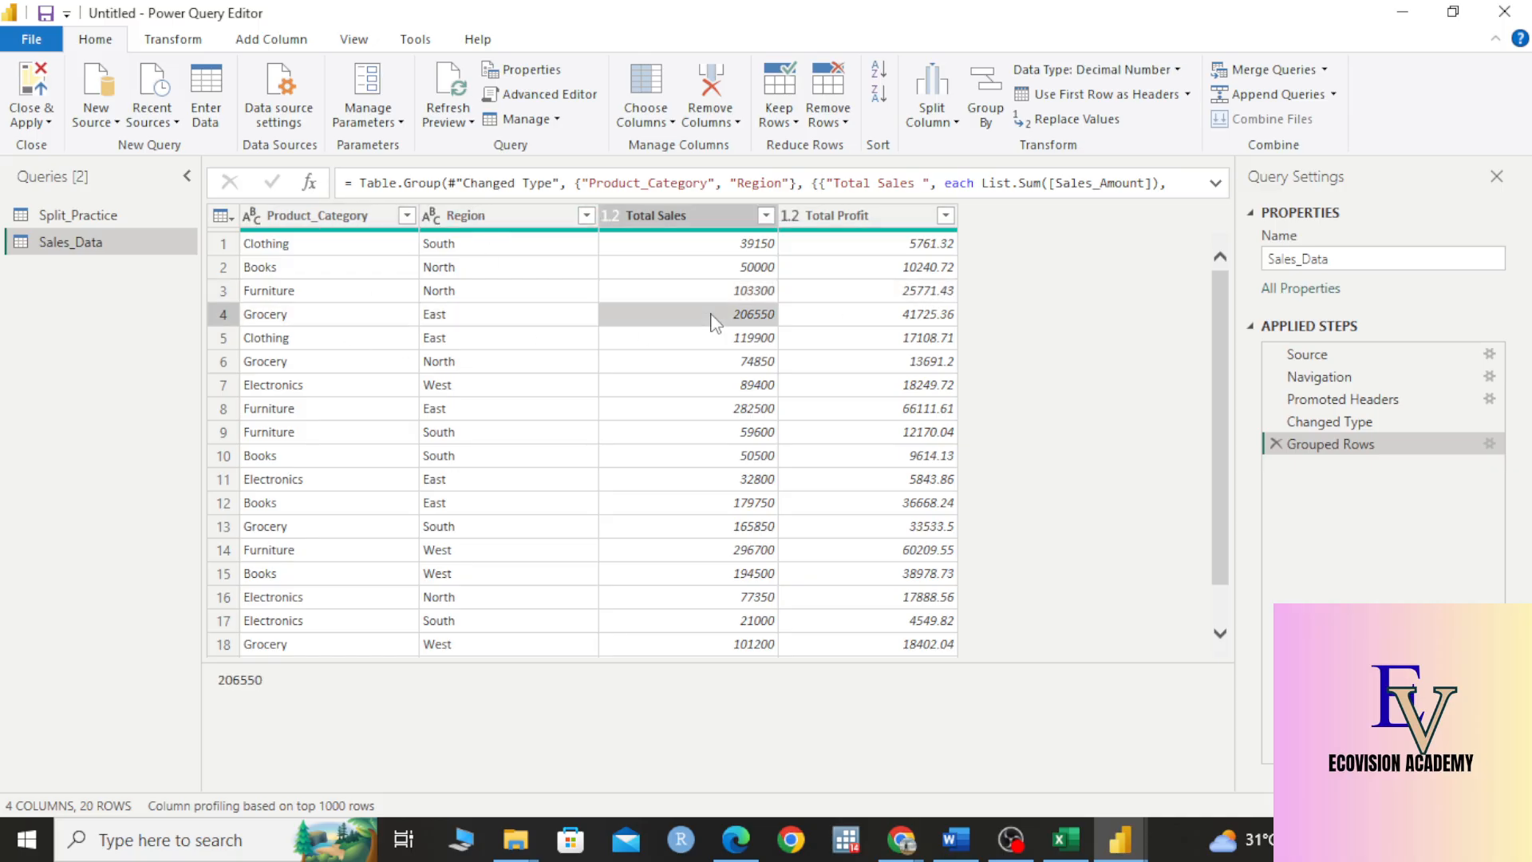
{"action": "left_click", "coordinate": [932, 315]}
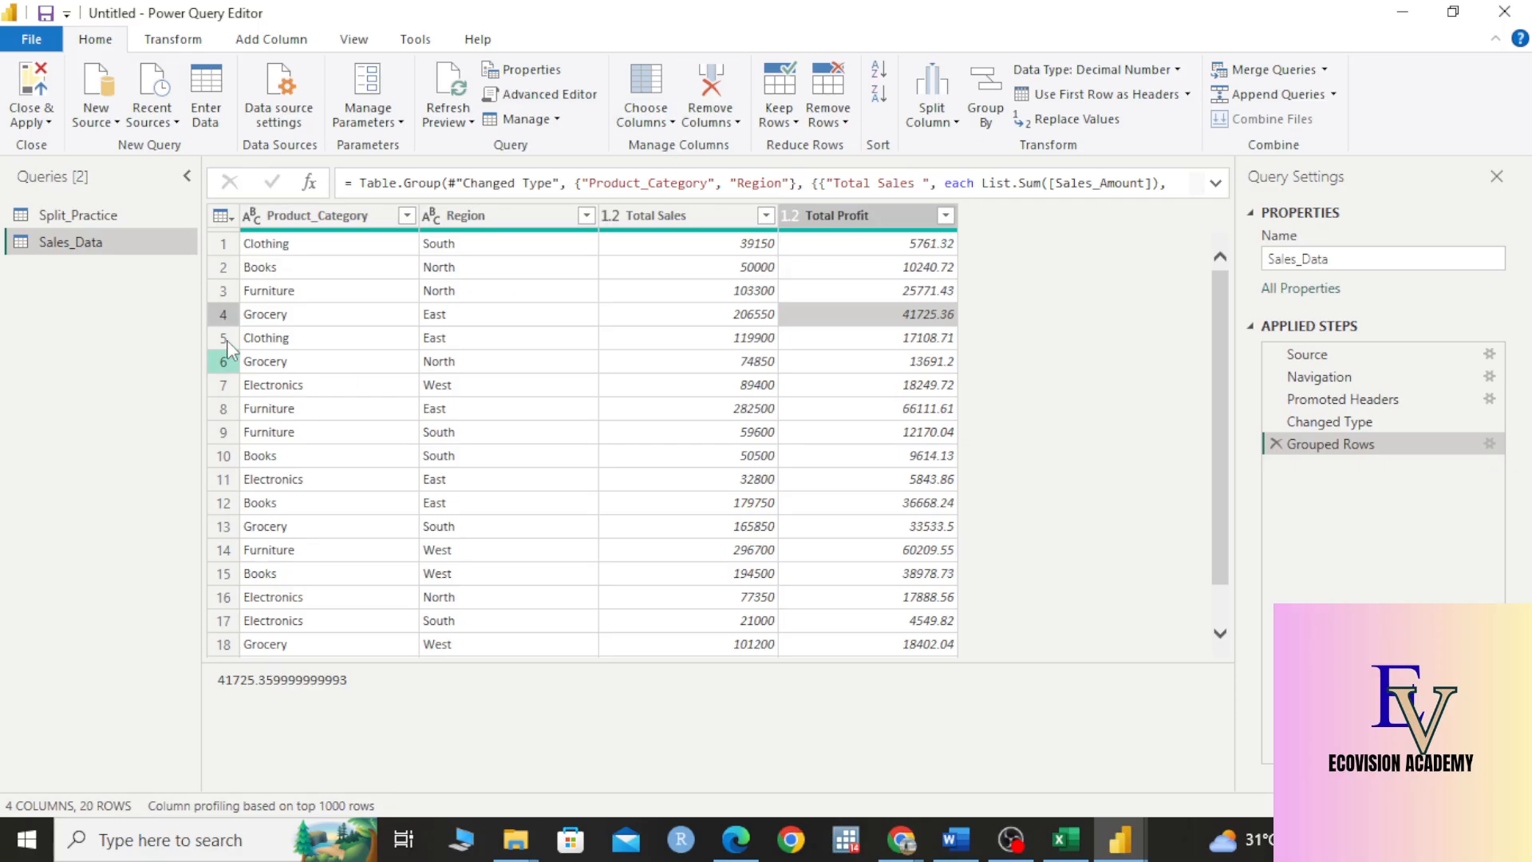
Step: Compare the sales and profit totals of Books in the North region with Books in the West region
{"action": "left_click", "coordinate": [259, 267]}
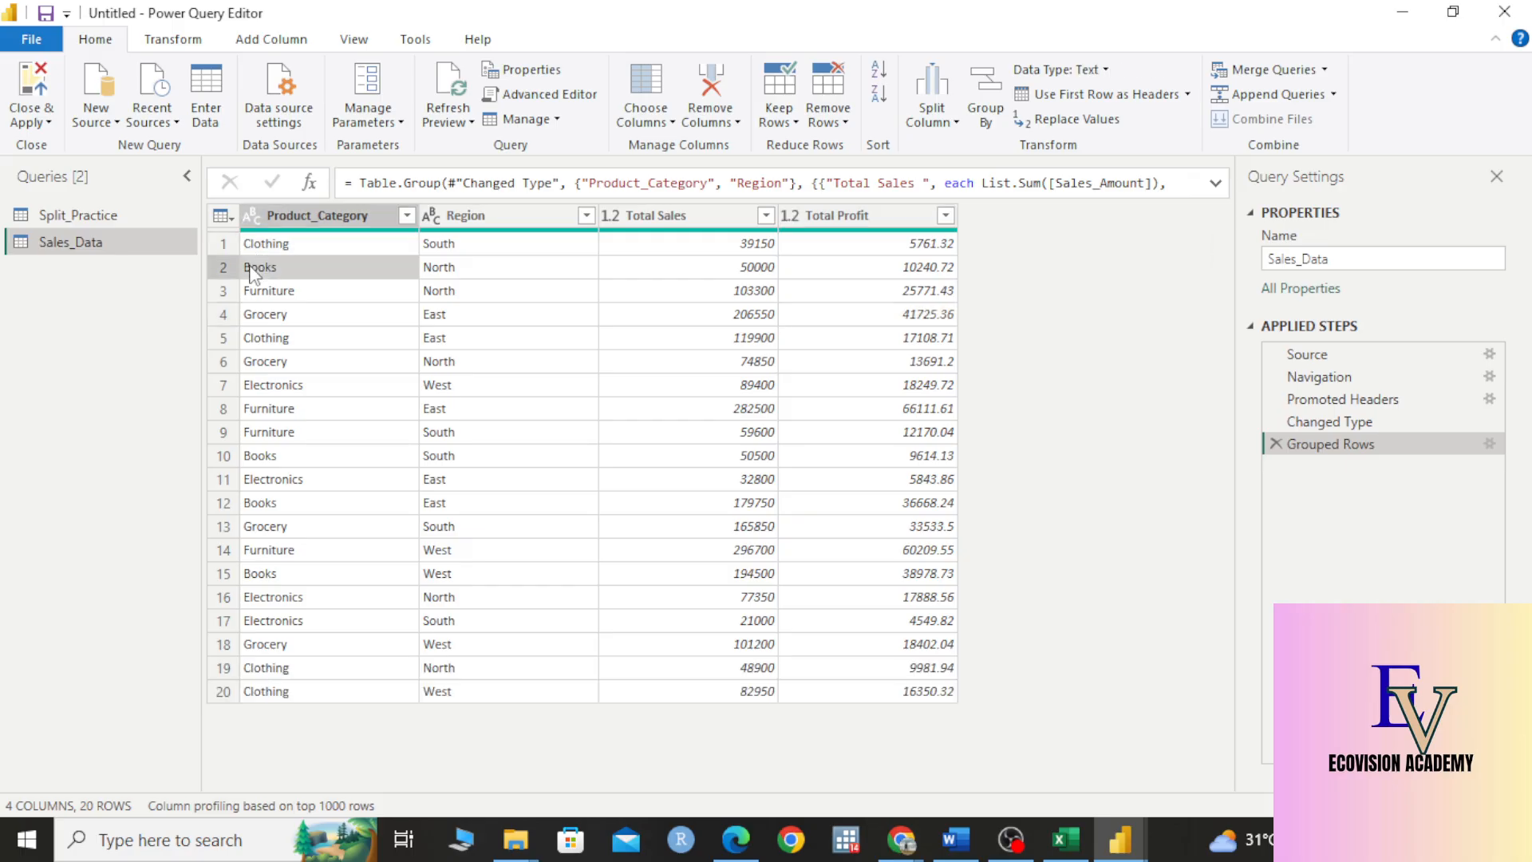
{"action": "left_click", "coordinate": [431, 271]}
{"action": "left_click", "coordinate": [752, 271]}
{"action": "left_click", "coordinate": [903, 272]}
{"action": "left_click", "coordinate": [295, 576]}
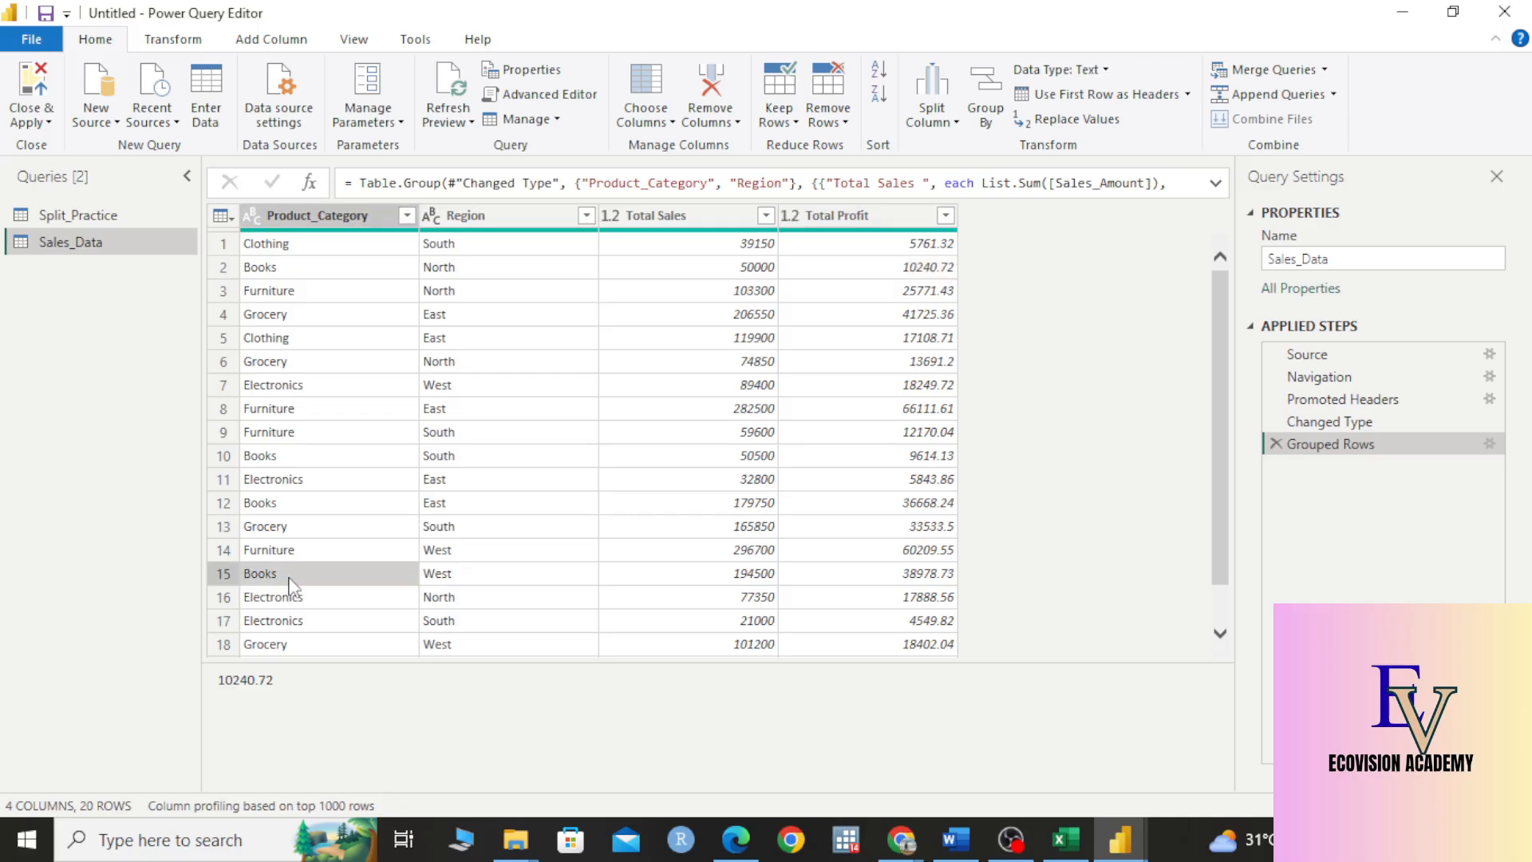
{"action": "left_click", "coordinate": [427, 576]}
{"action": "left_click", "coordinate": [939, 578]}
{"action": "left_click", "coordinate": [776, 580]}
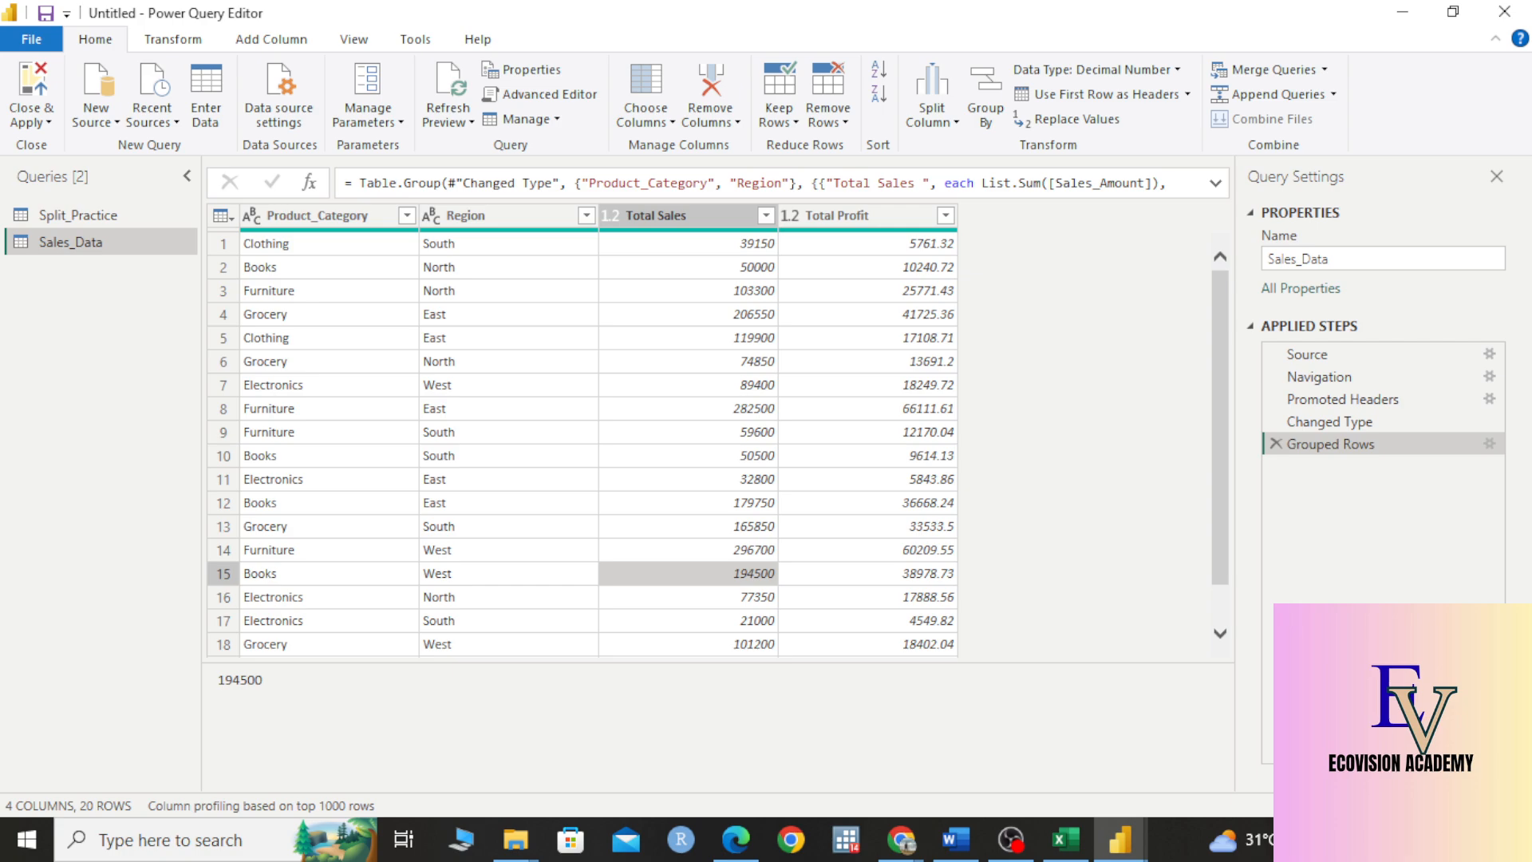
Step: Examine the Total Sales and Total Profit of Books in the South region
{"action": "left_click", "coordinate": [333, 454]}
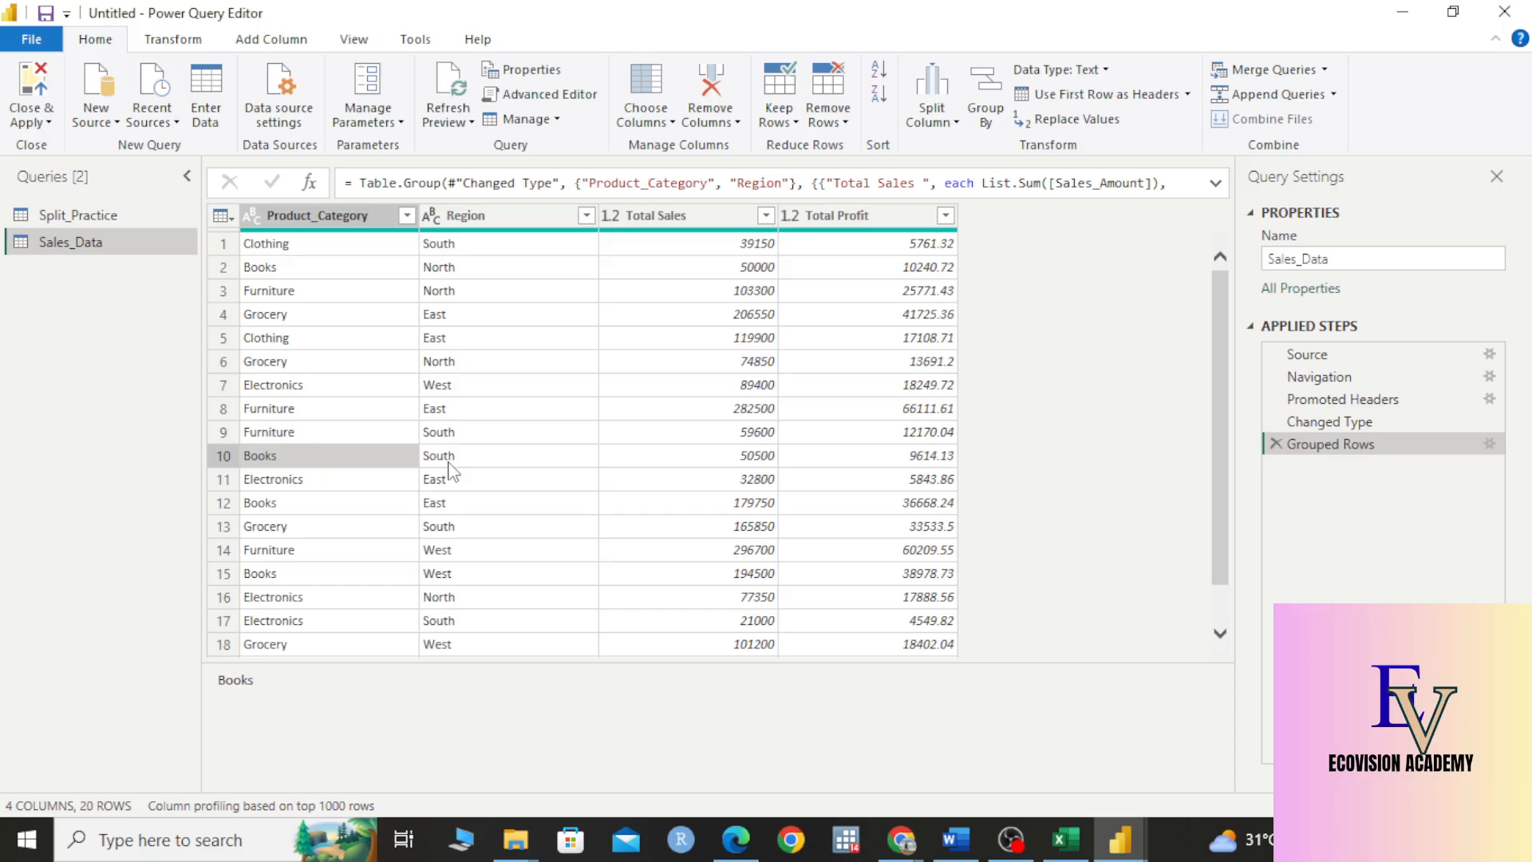
{"action": "left_click", "coordinate": [448, 458]}
{"action": "left_click", "coordinate": [773, 463]}
{"action": "left_click", "coordinate": [945, 456]}
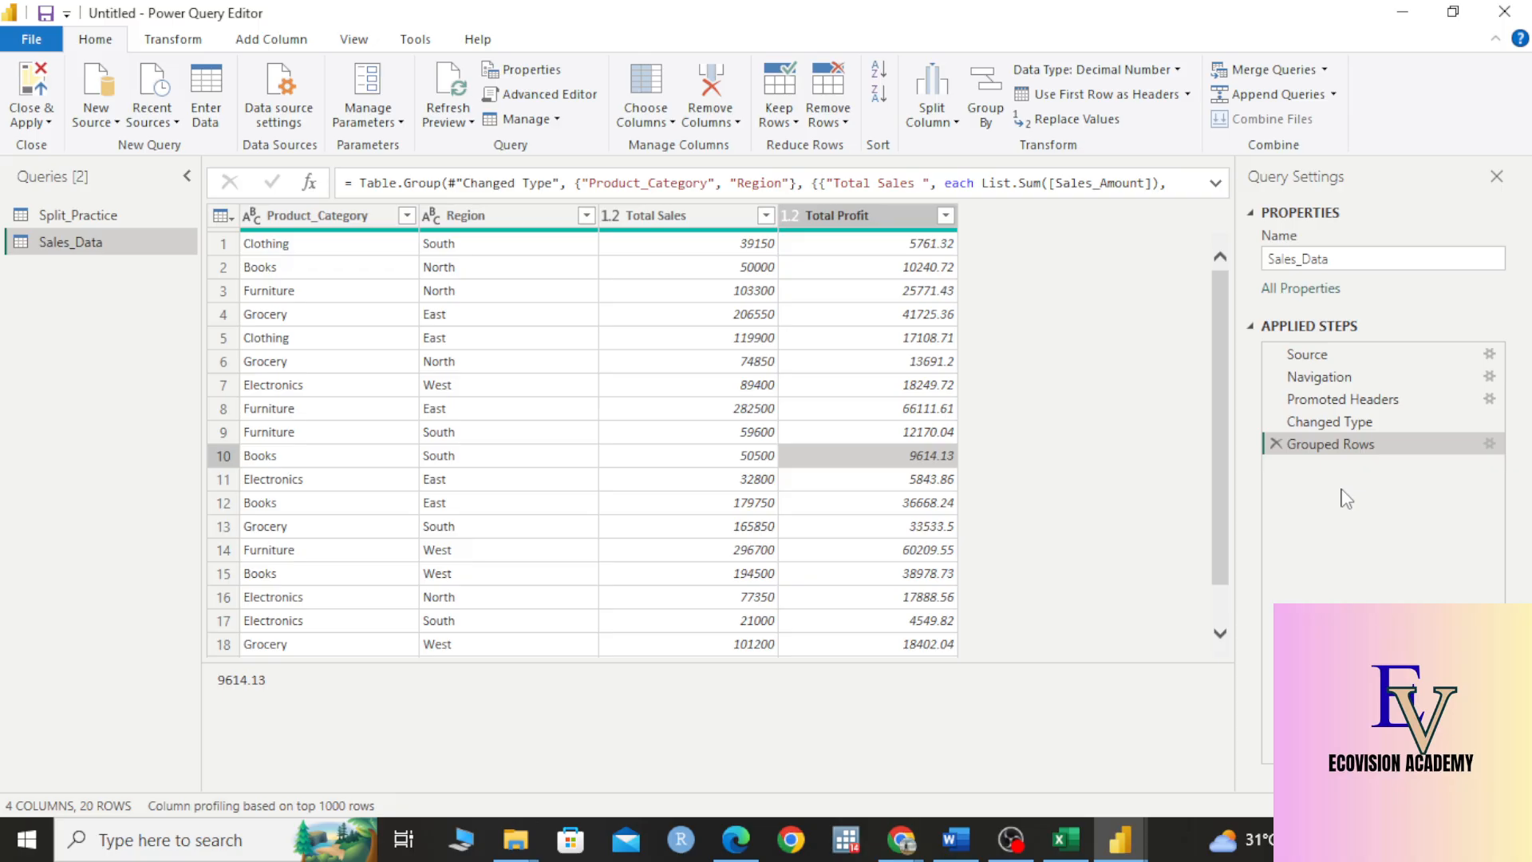
Step: Remove the Grouped Rows step from Sales_Data, select the Product_Category column, and review the restored columns through Profit
{"action": "left_click", "coordinate": [1276, 444]}
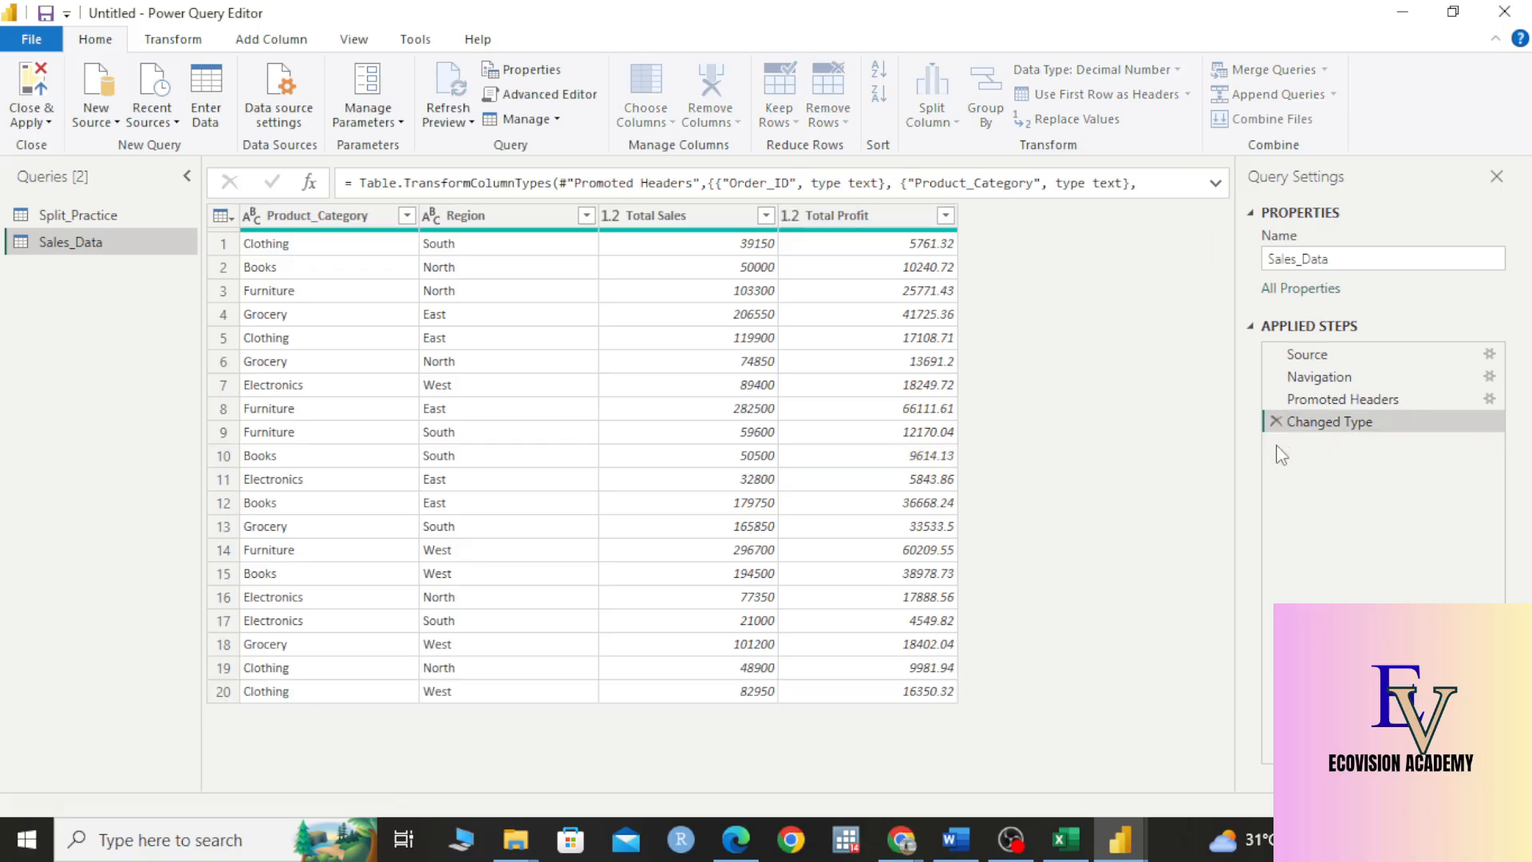
{"action": "left_click", "coordinate": [513, 221]}
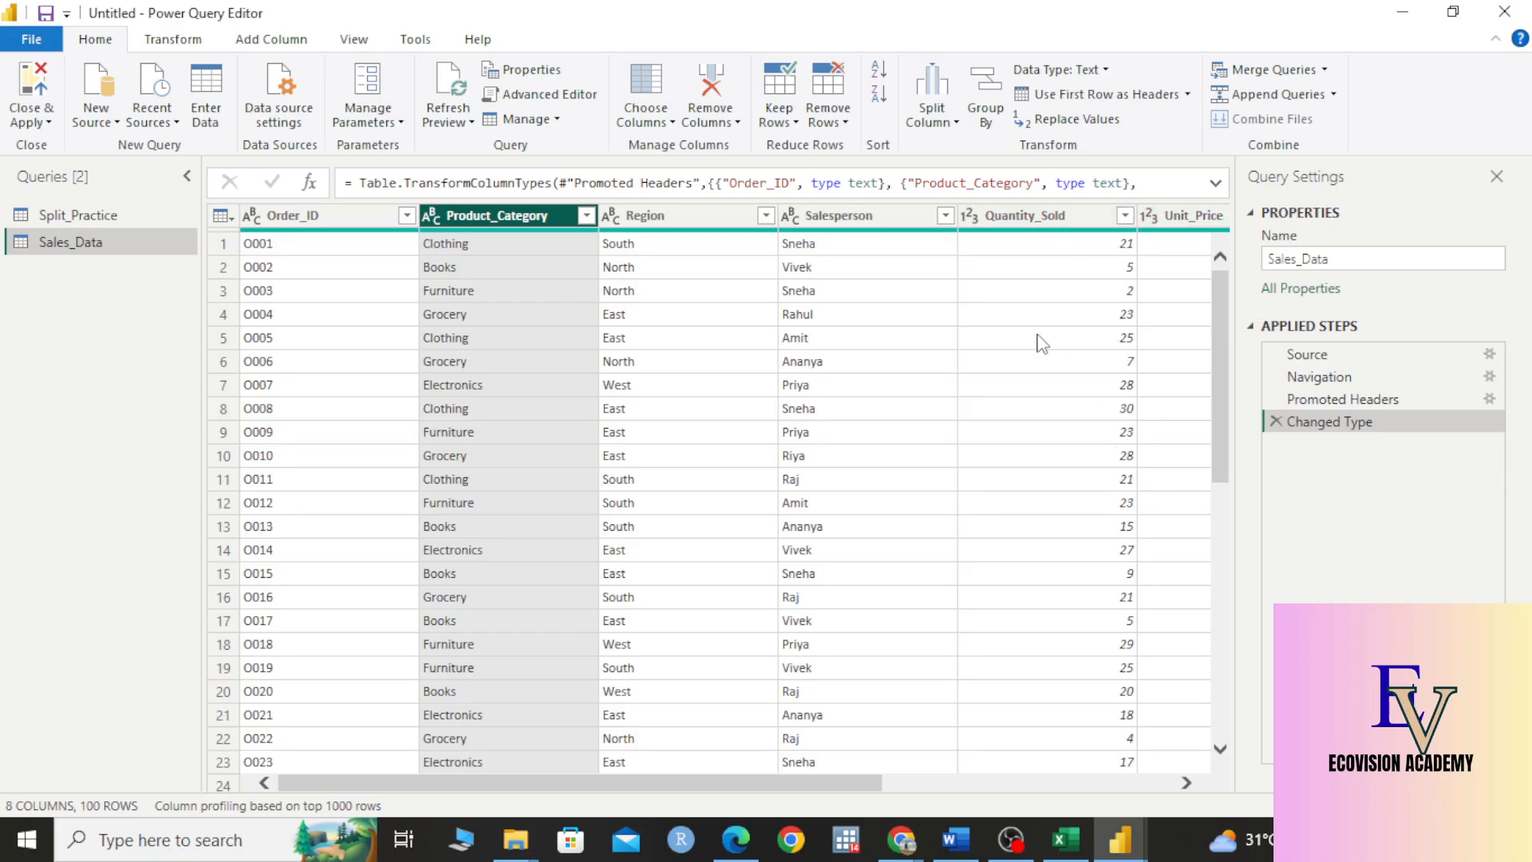
{"action": "left_click_drag", "start_coordinate": [701, 783], "coordinate": [864, 783]}
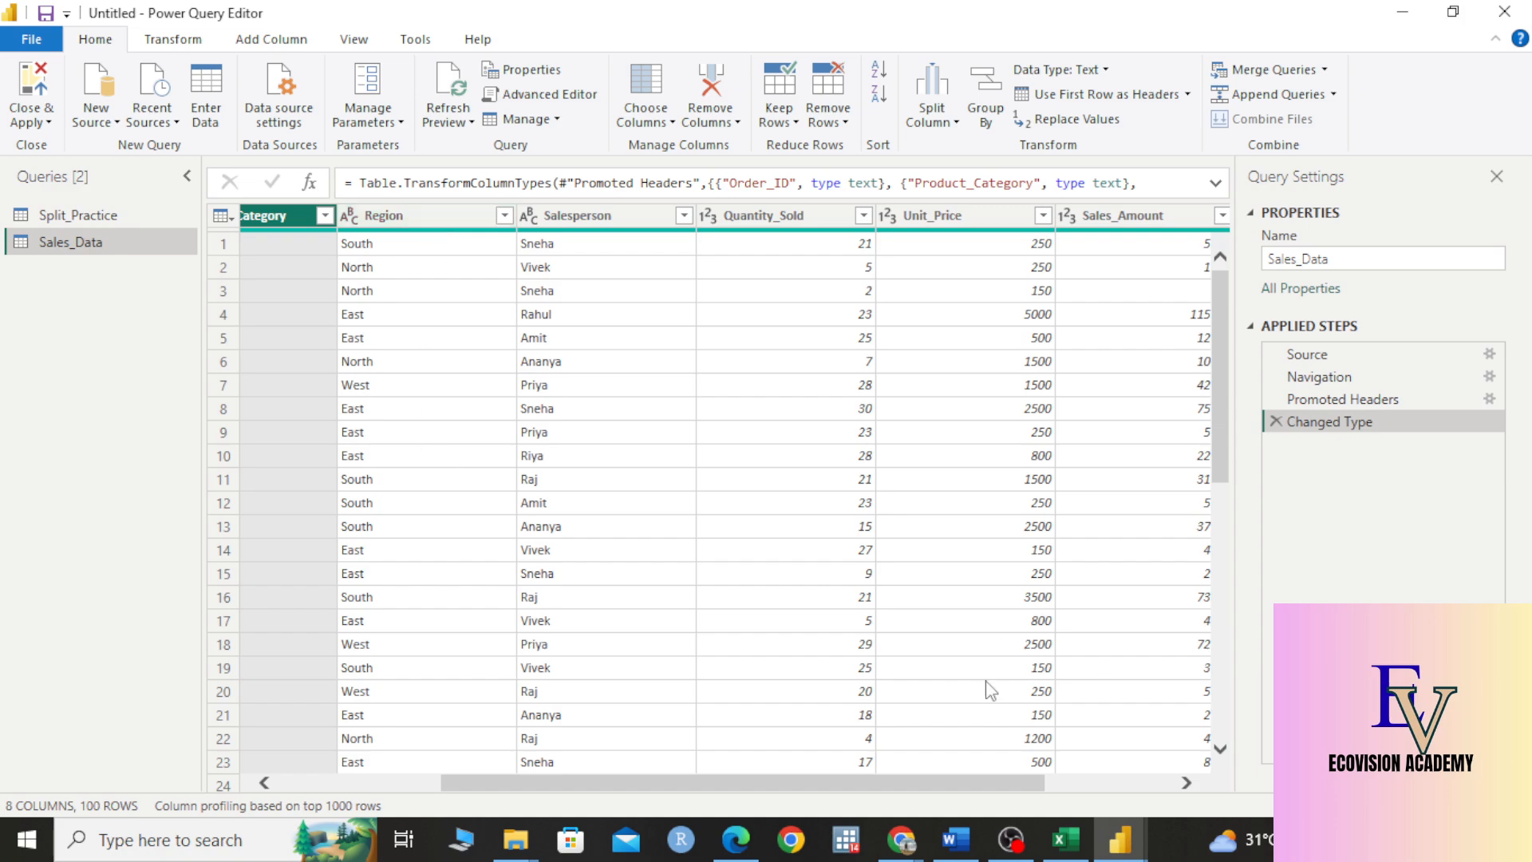
{"action": "left_click_drag", "start_coordinate": [899, 787], "coordinate": [1025, 785]}
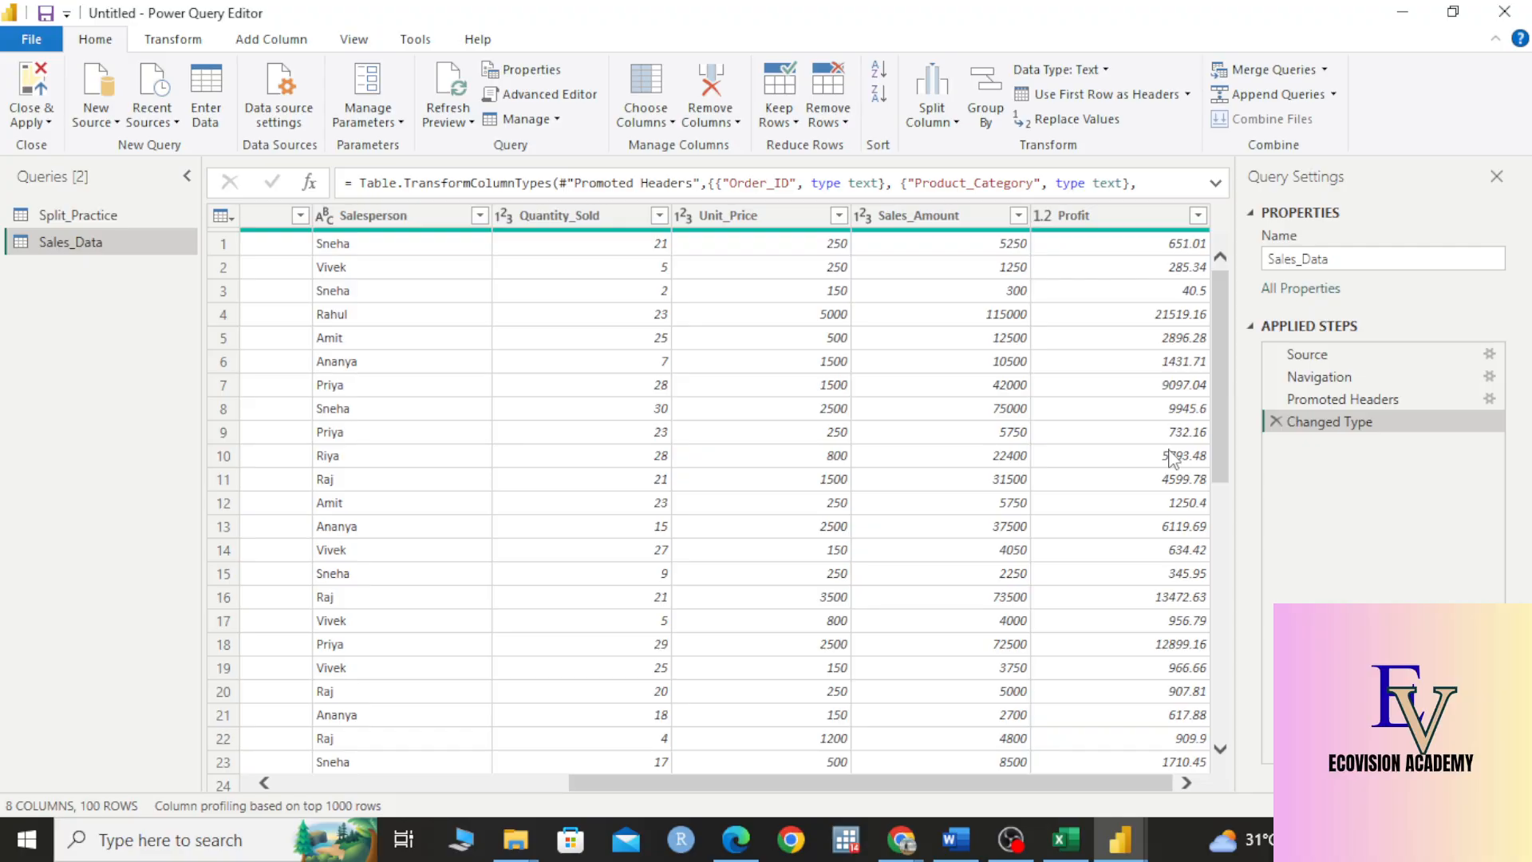
{"action": "left_click_drag", "start_coordinate": [860, 782], "coordinate": [576, 782]}
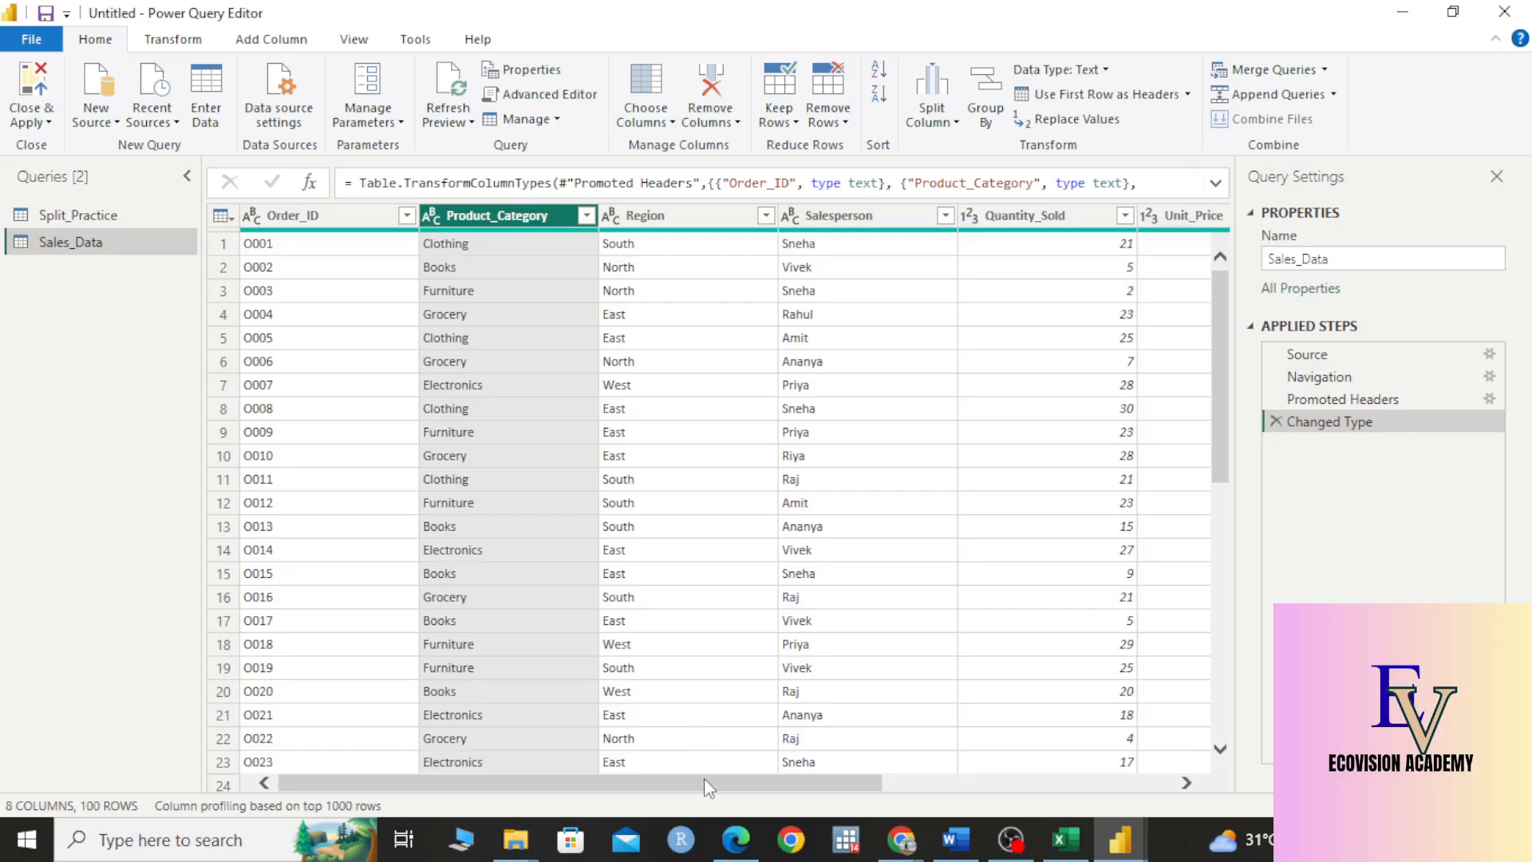
{"action": "left_click_drag", "start_coordinate": [704, 782], "coordinate": [1139, 434]}
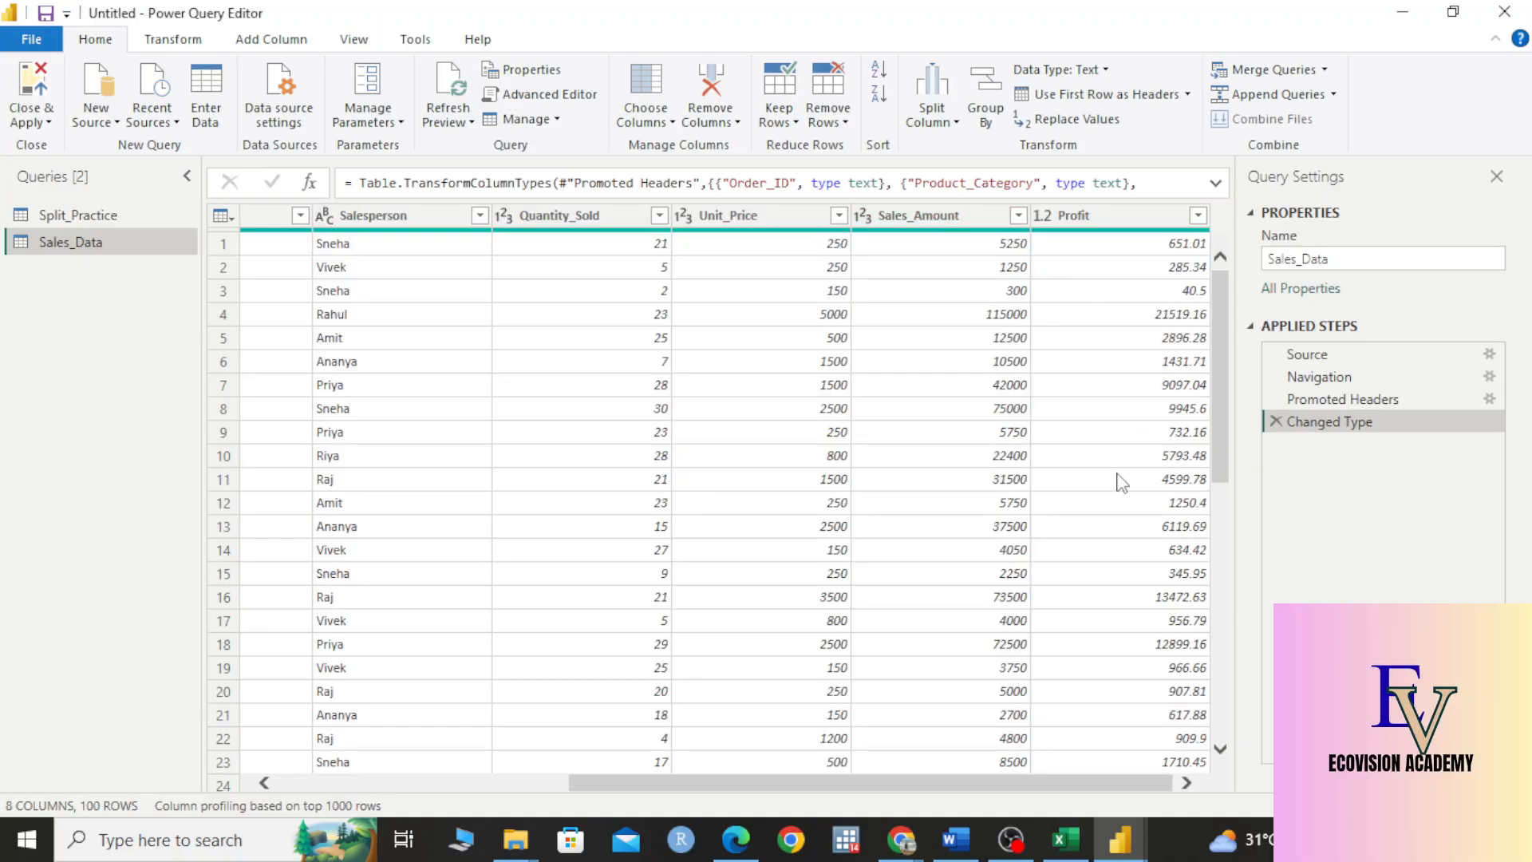
Step: Set up an advanced Group By on Sales_Data with Product_Category and Region as the grouping columns
{"action": "left_click", "coordinate": [979, 112]}
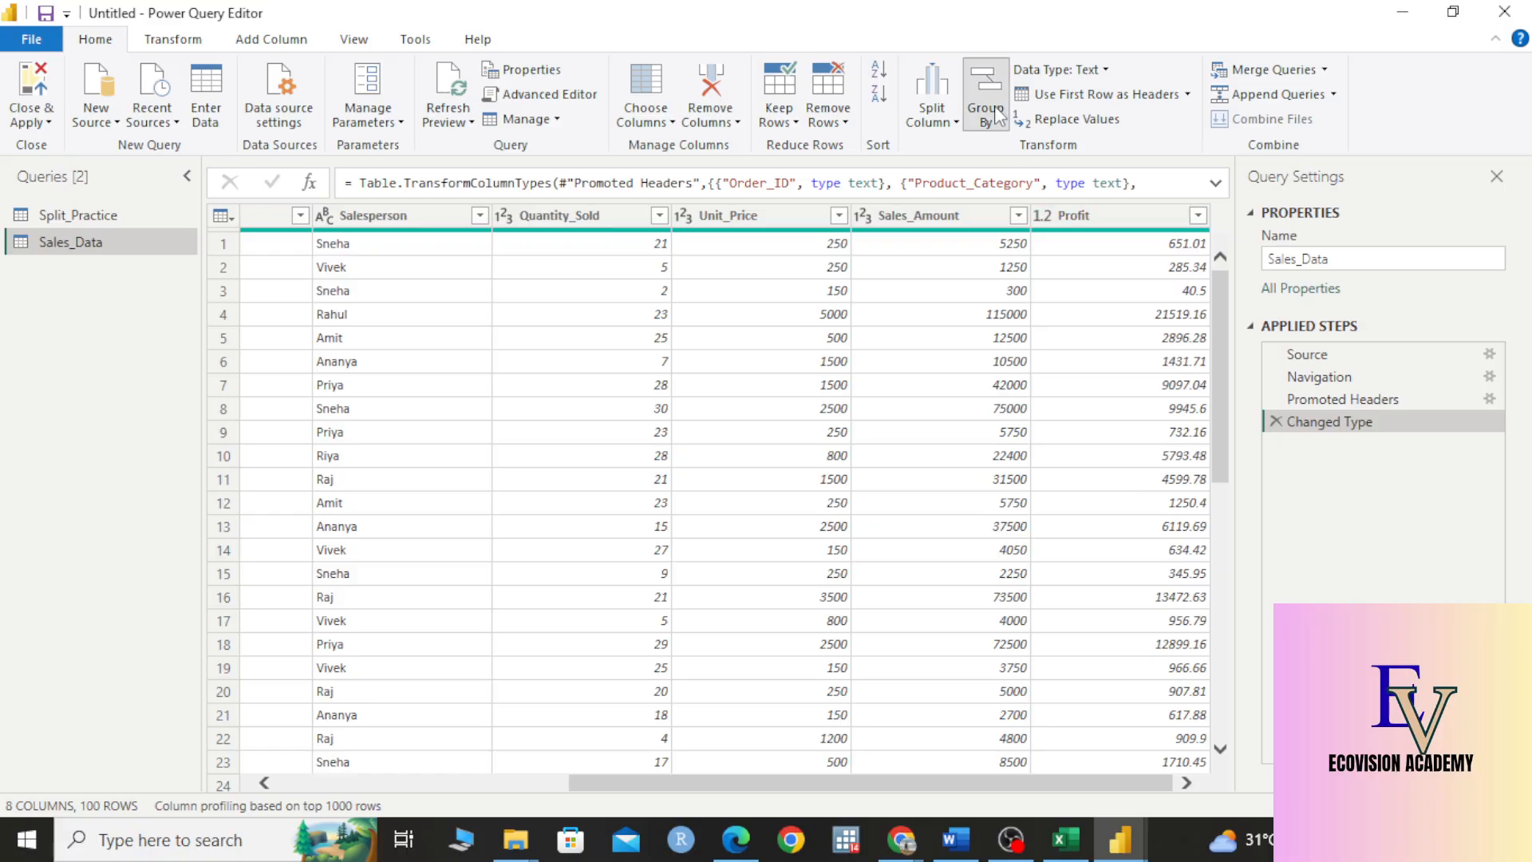
{"action": "left_click", "coordinate": [494, 346]}
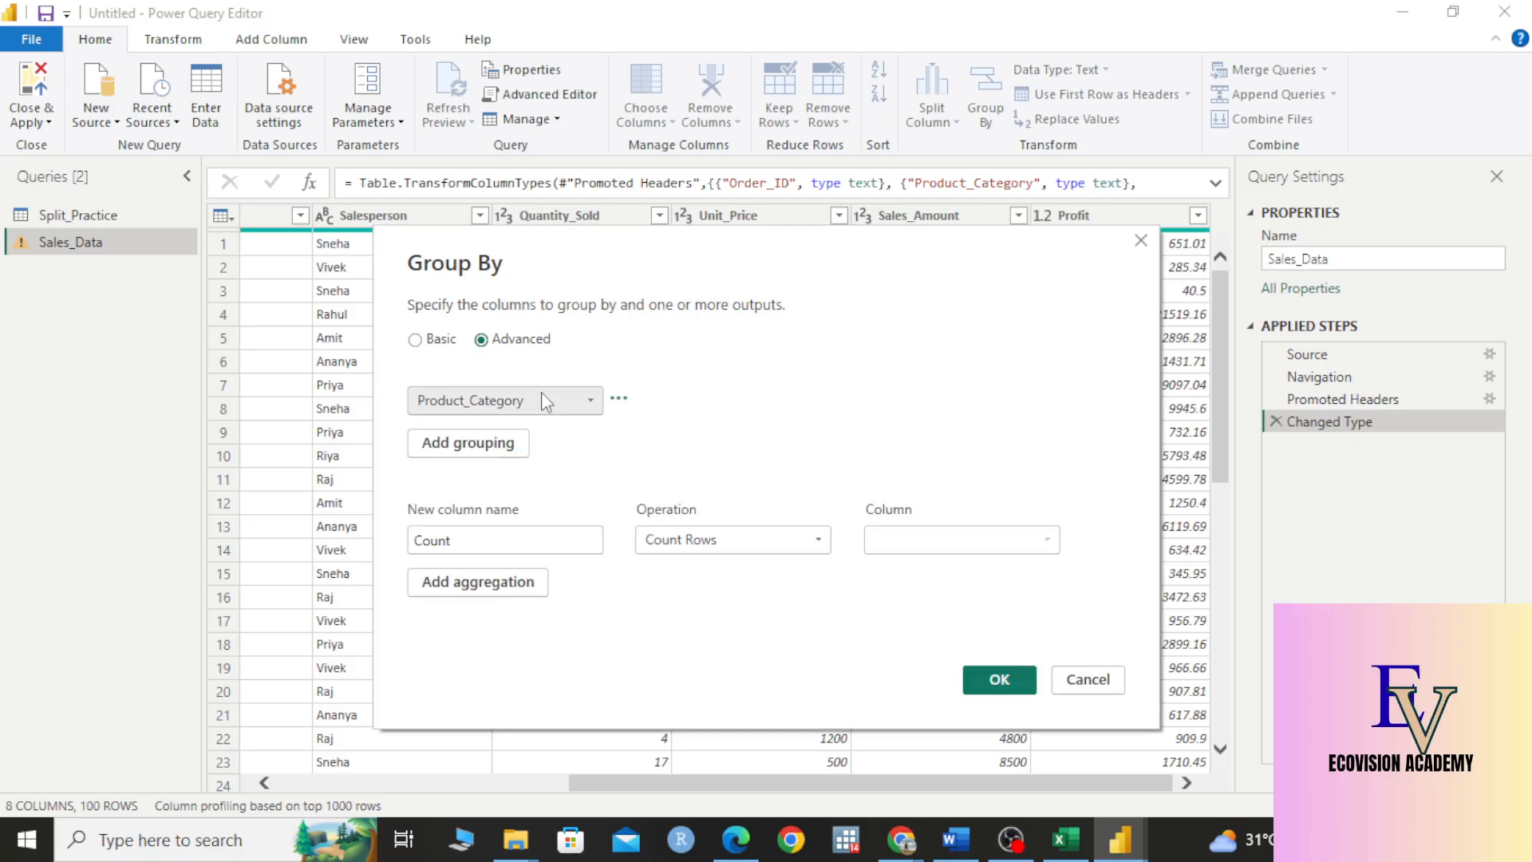
{"action": "left_click", "coordinate": [548, 403]}
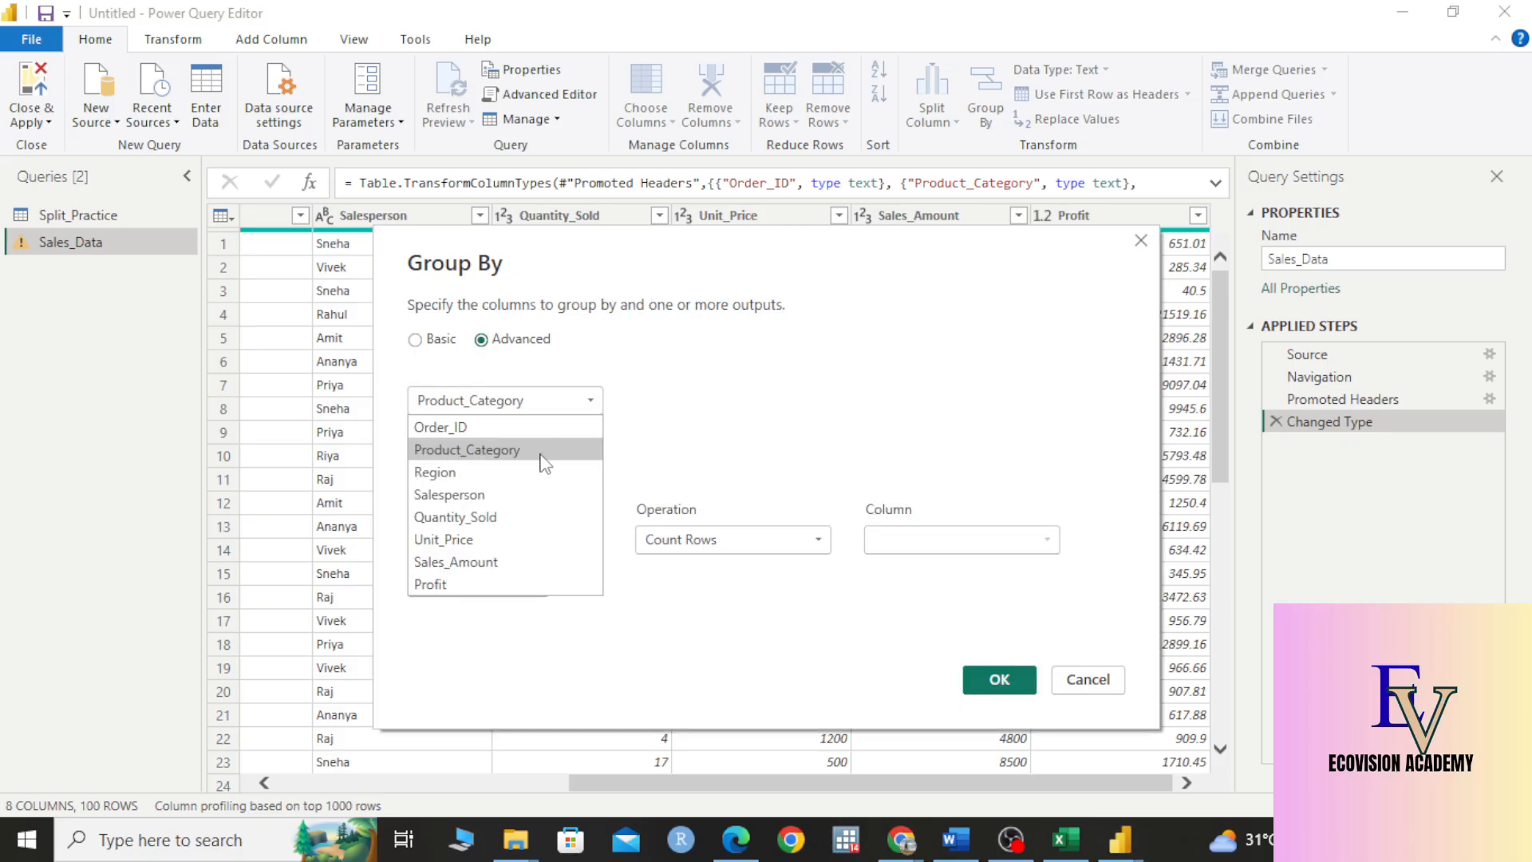
{"action": "left_click", "coordinate": [540, 451]}
{"action": "left_click", "coordinate": [464, 443]}
{"action": "left_click", "coordinate": [524, 441]}
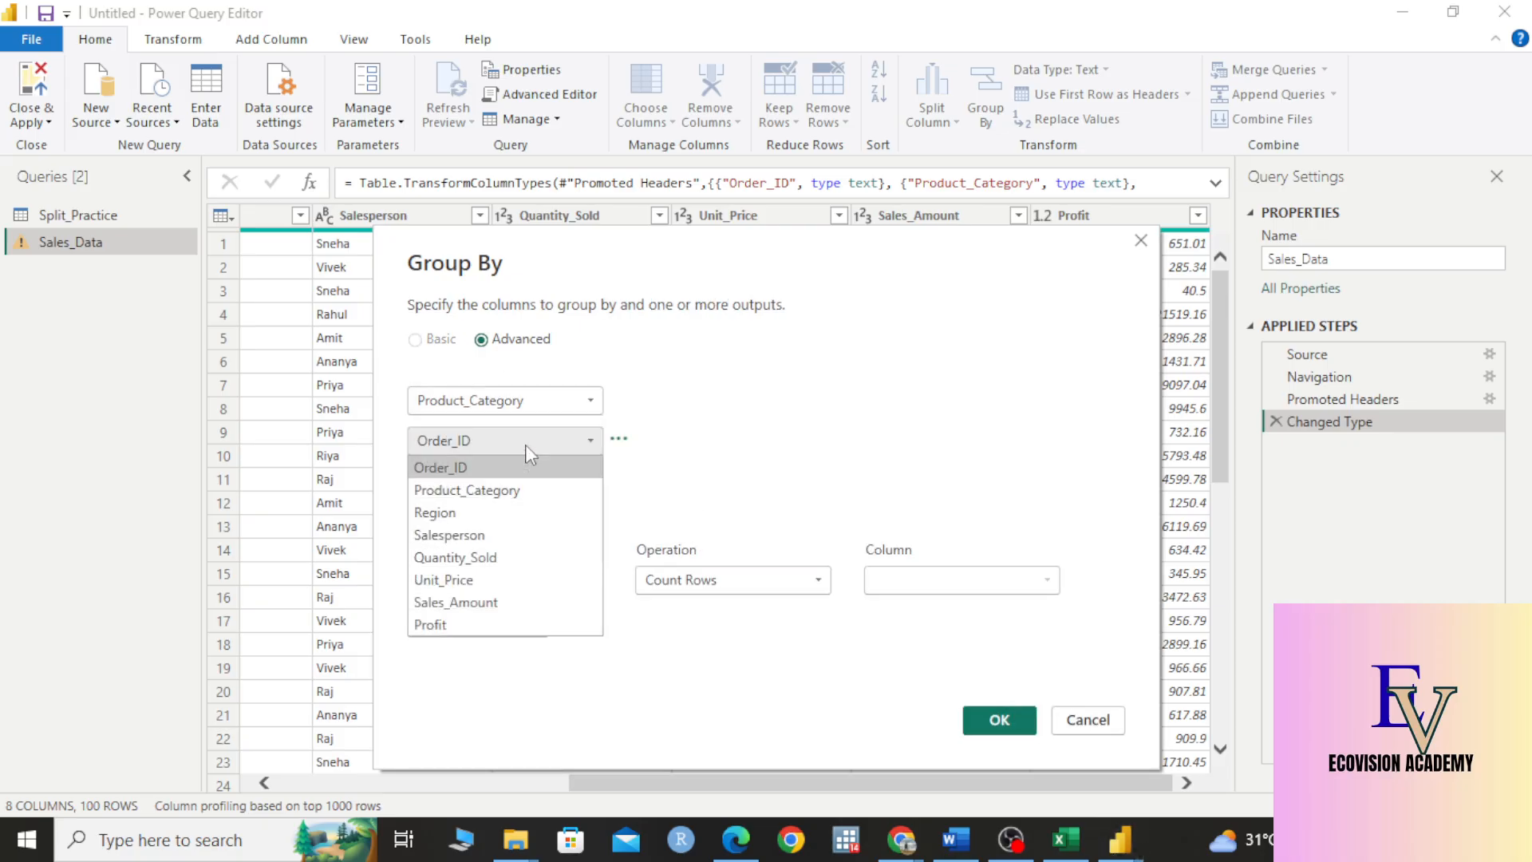
{"action": "left_click", "coordinate": [515, 514]}
{"action": "left_click", "coordinate": [514, 483]}
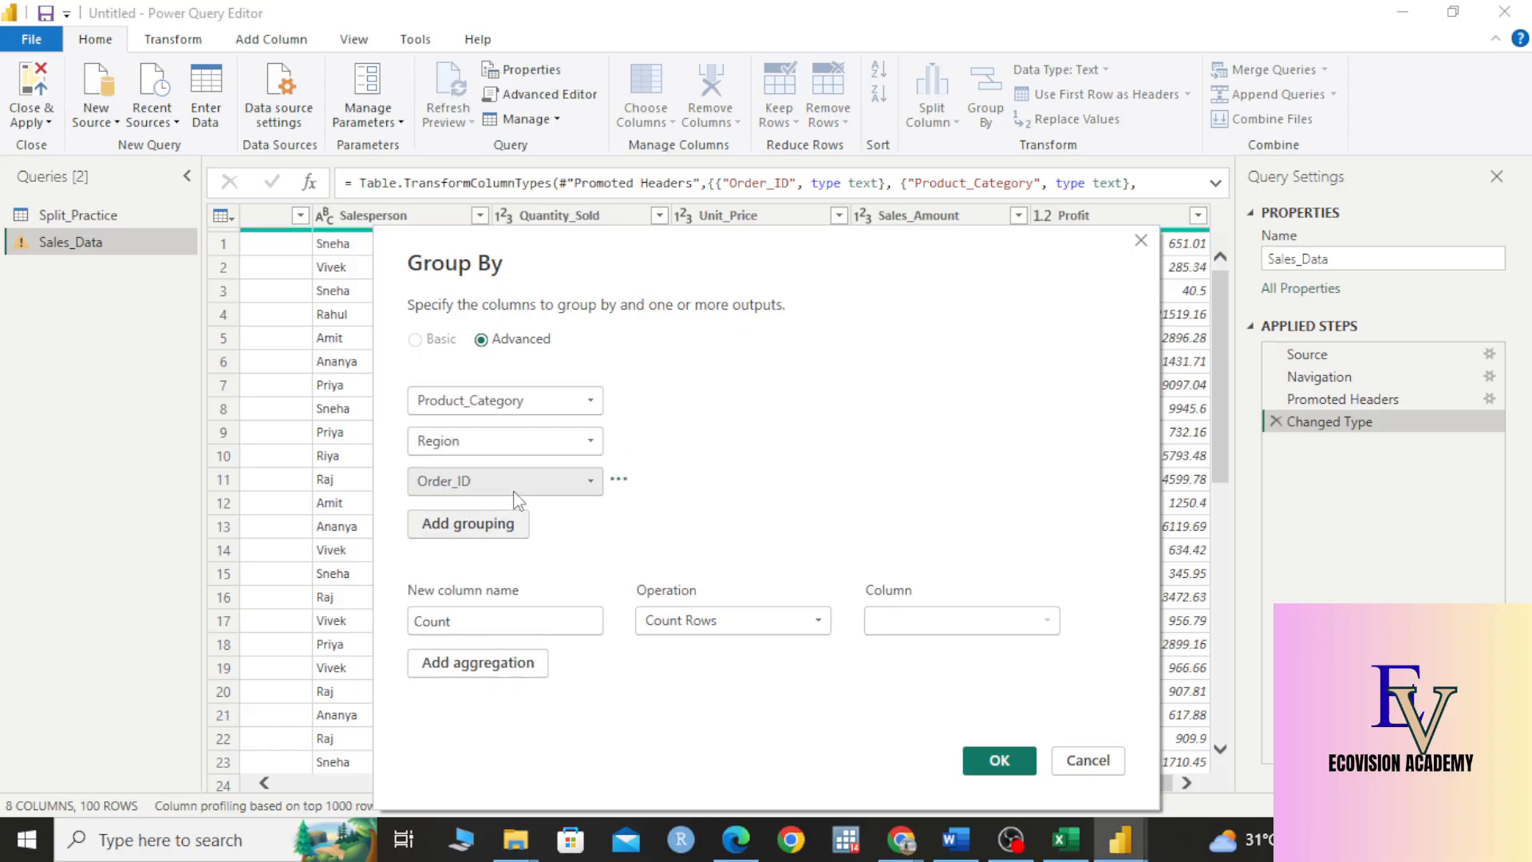
{"action": "left_click", "coordinate": [513, 485]}
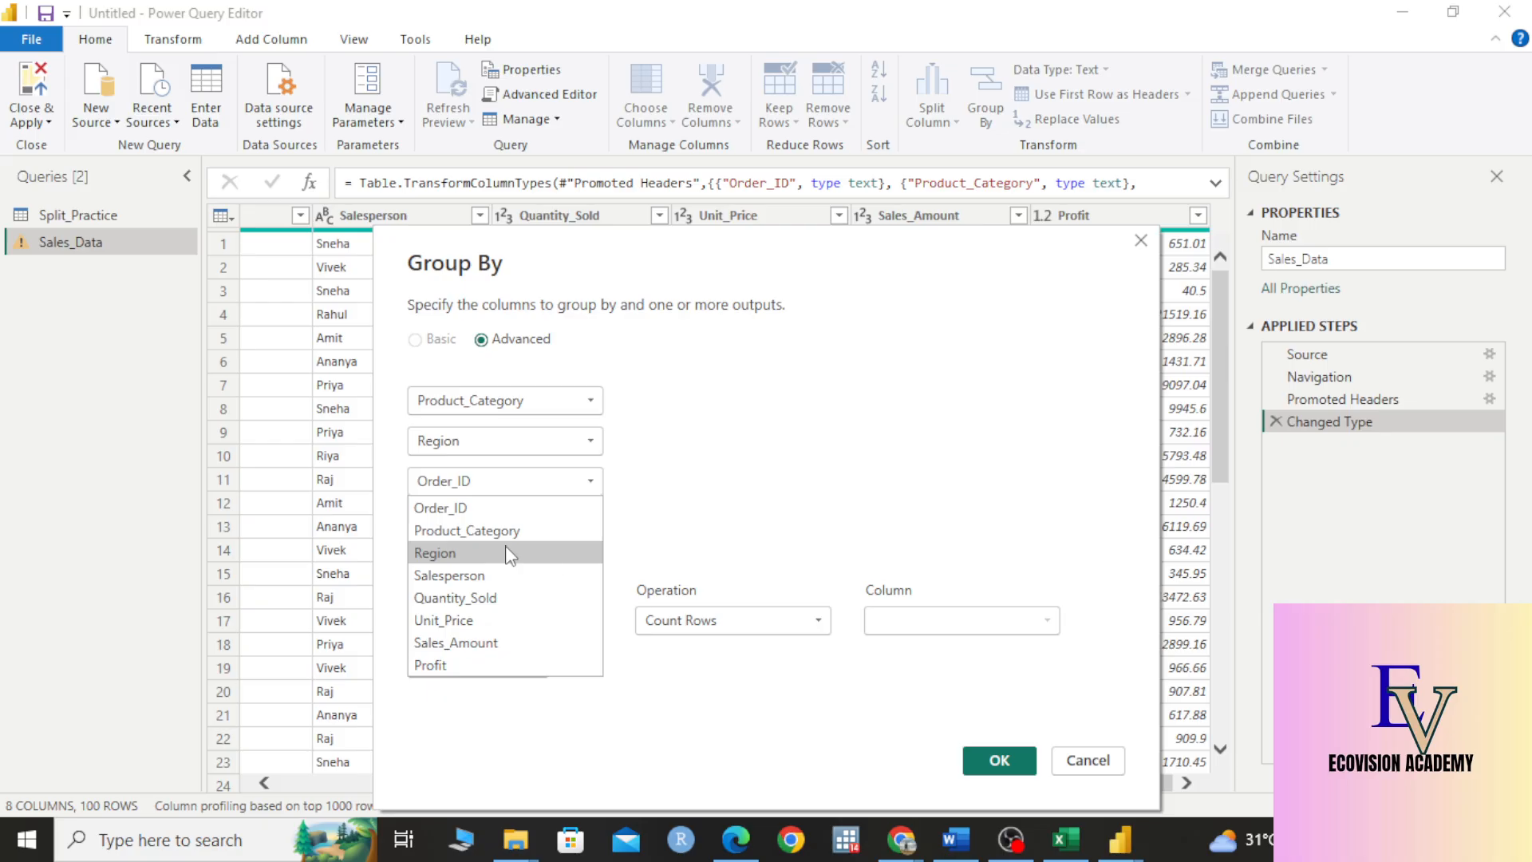
{"action": "left_click", "coordinate": [781, 496]}
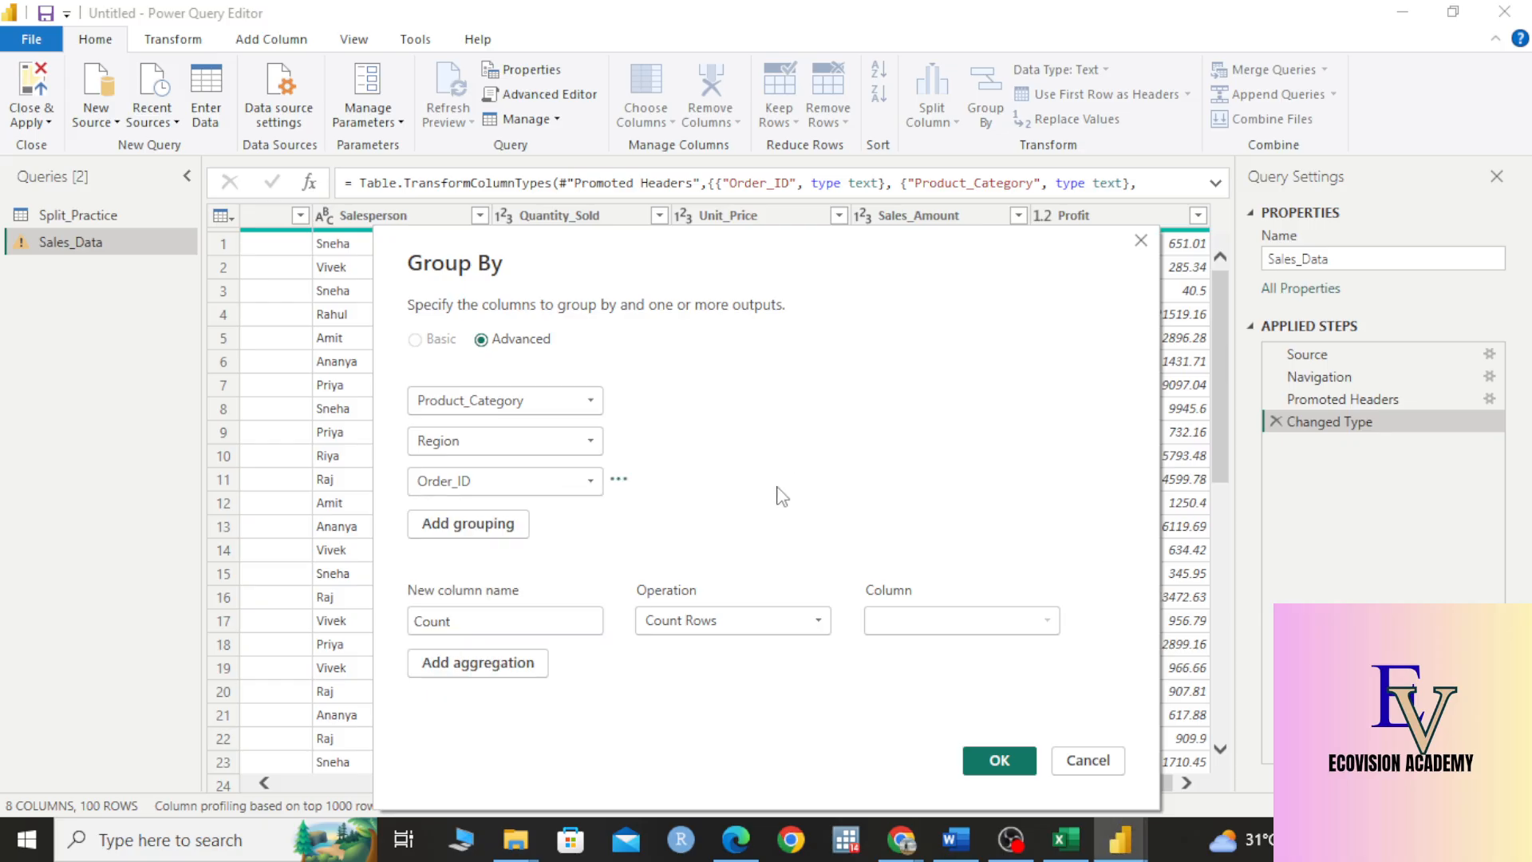
{"action": "left_click", "coordinate": [622, 482]}
{"action": "left_click", "coordinate": [643, 504]}
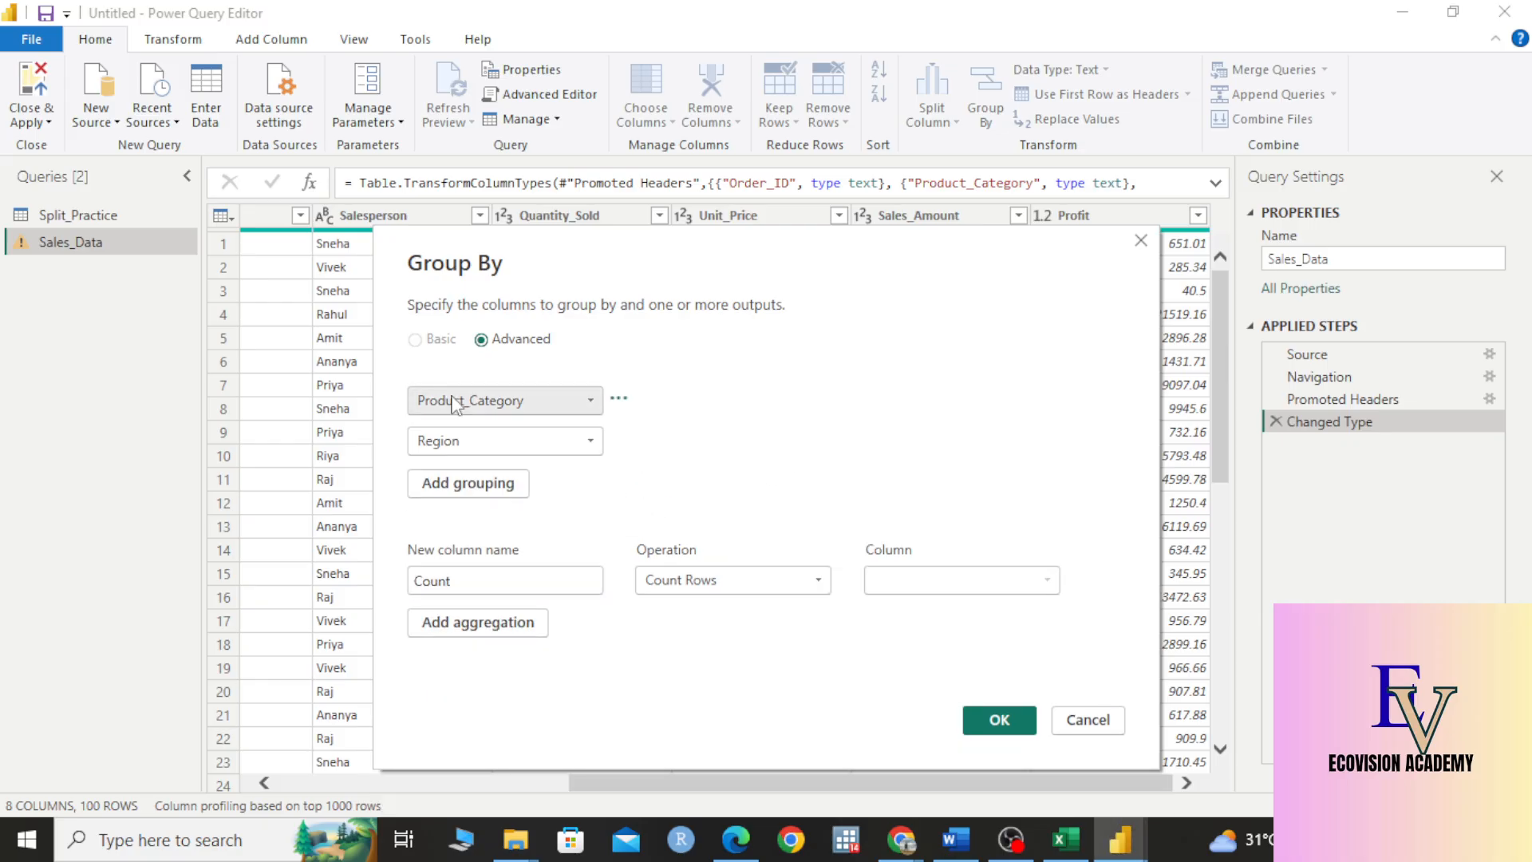
Step: Define the first aggregation as Total Quantity Sold, the Sum of Quantity_Sold
{"action": "double_click", "coordinate": [490, 576]}
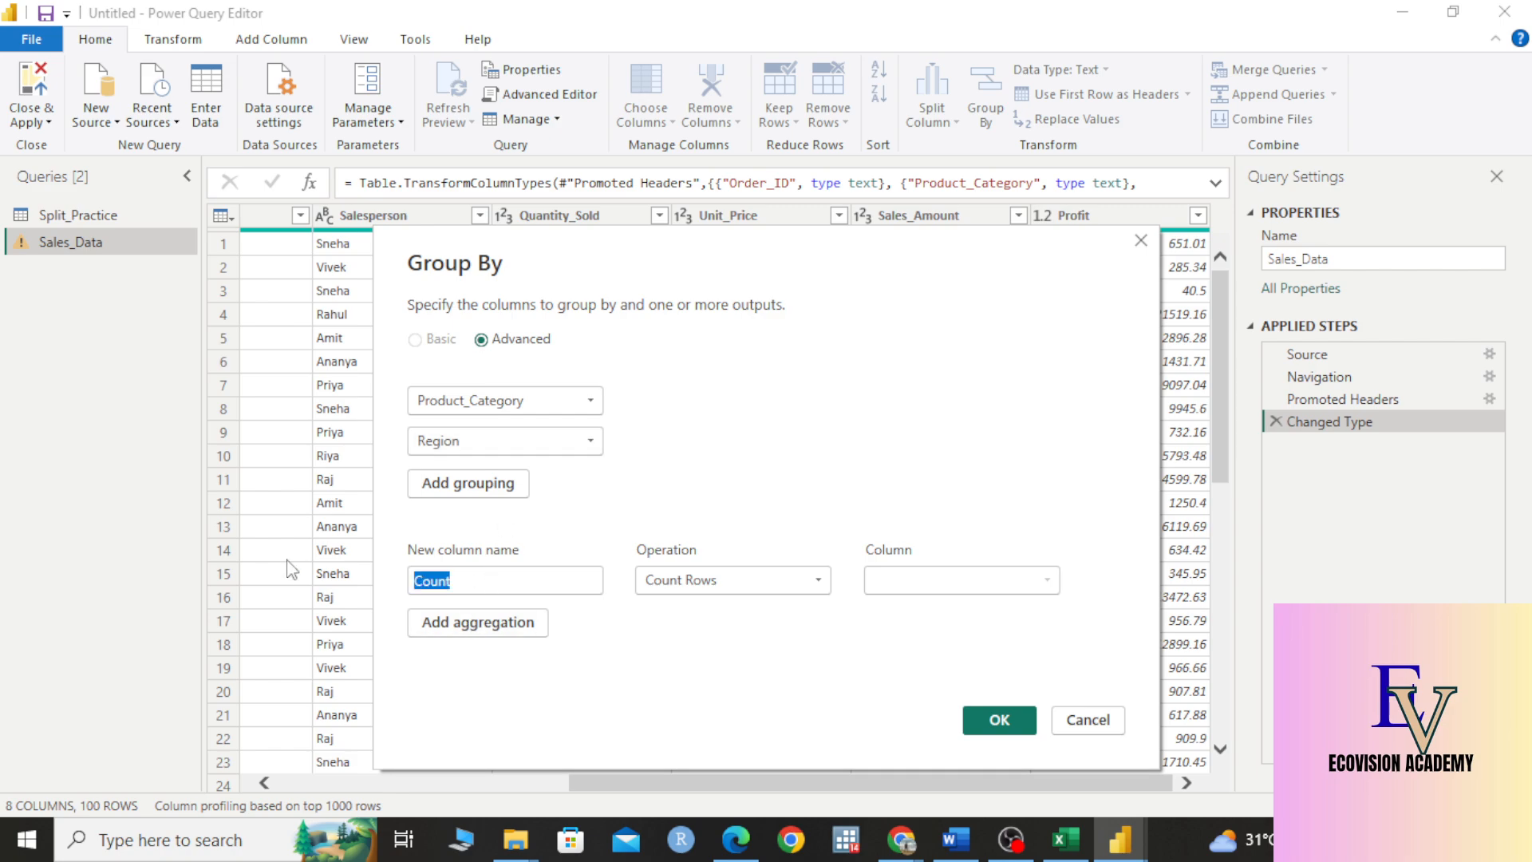
{"action": "key", "text": "BackSpace"}
{"action": "type", "text": "o"}
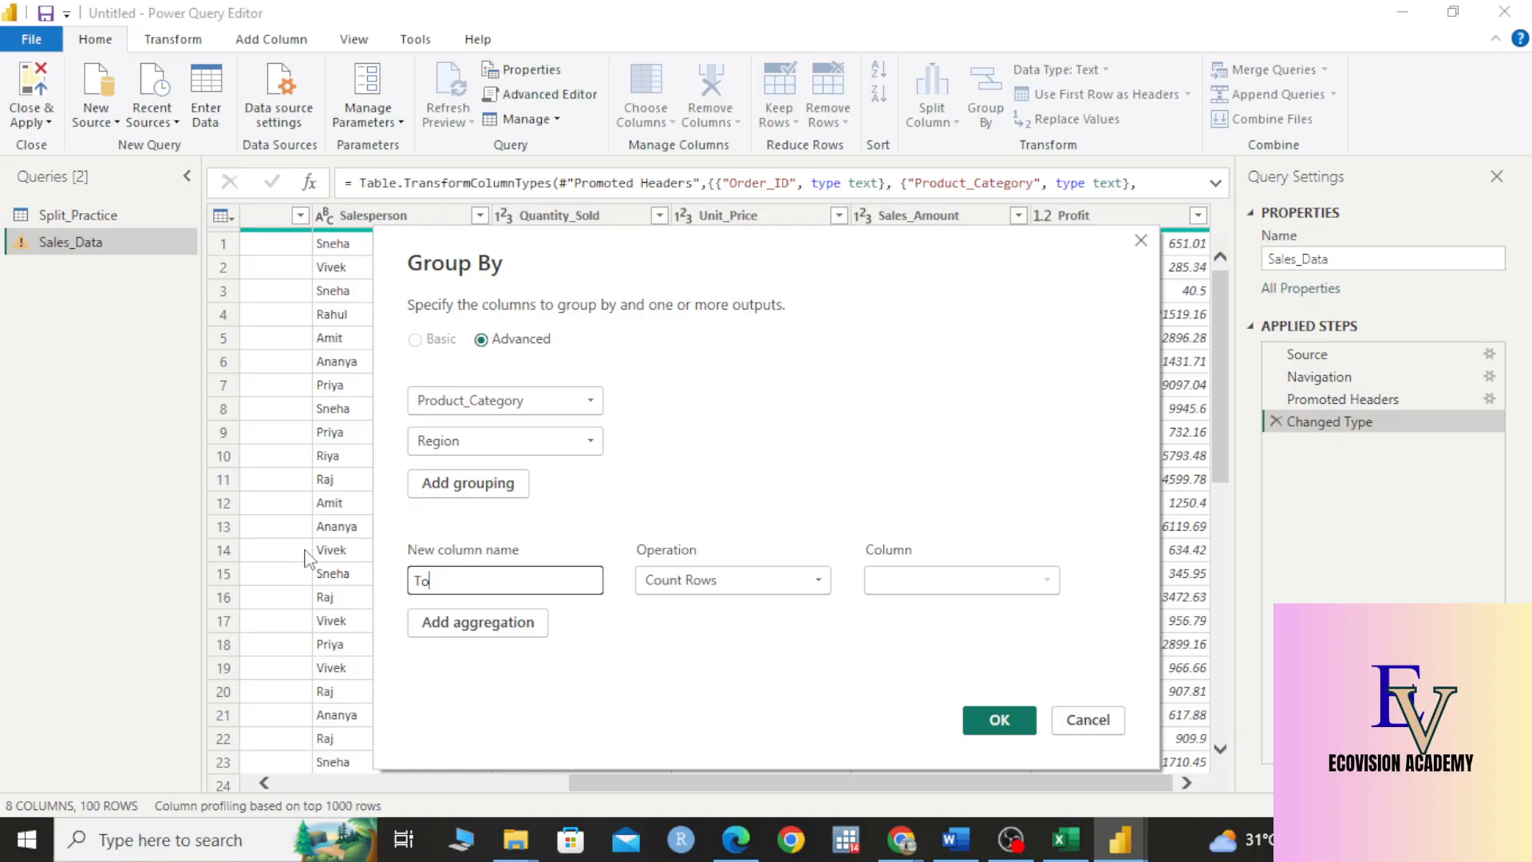
{"action": "type", "text": "tal Quantity Sold"}
{"action": "left_click", "coordinate": [694, 580]}
{"action": "left_click", "coordinate": [694, 606]}
{"action": "left_click", "coordinate": [952, 594]}
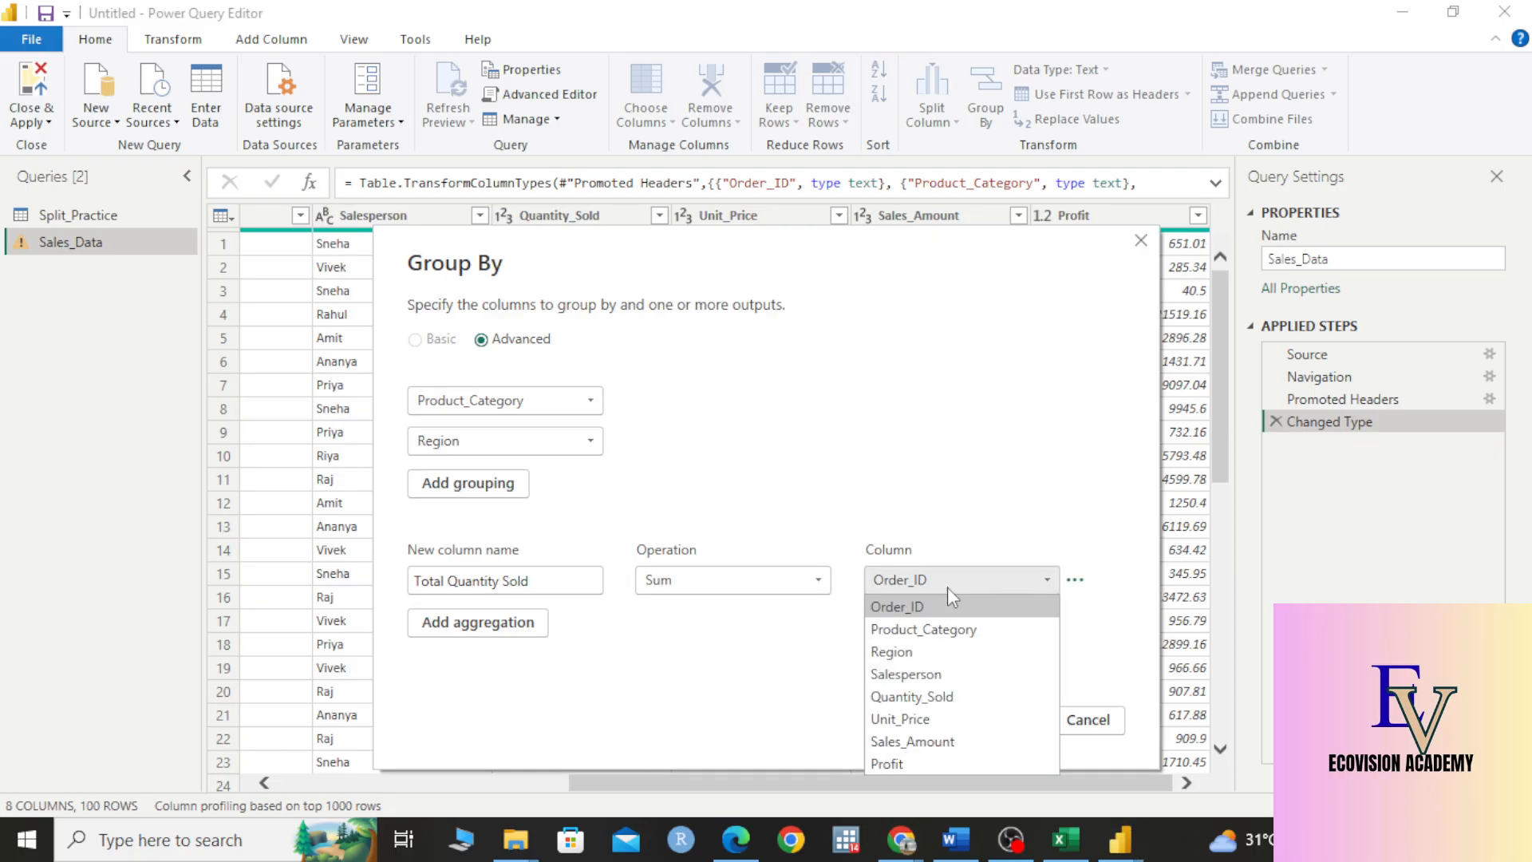
{"action": "left_click", "coordinate": [912, 696]}
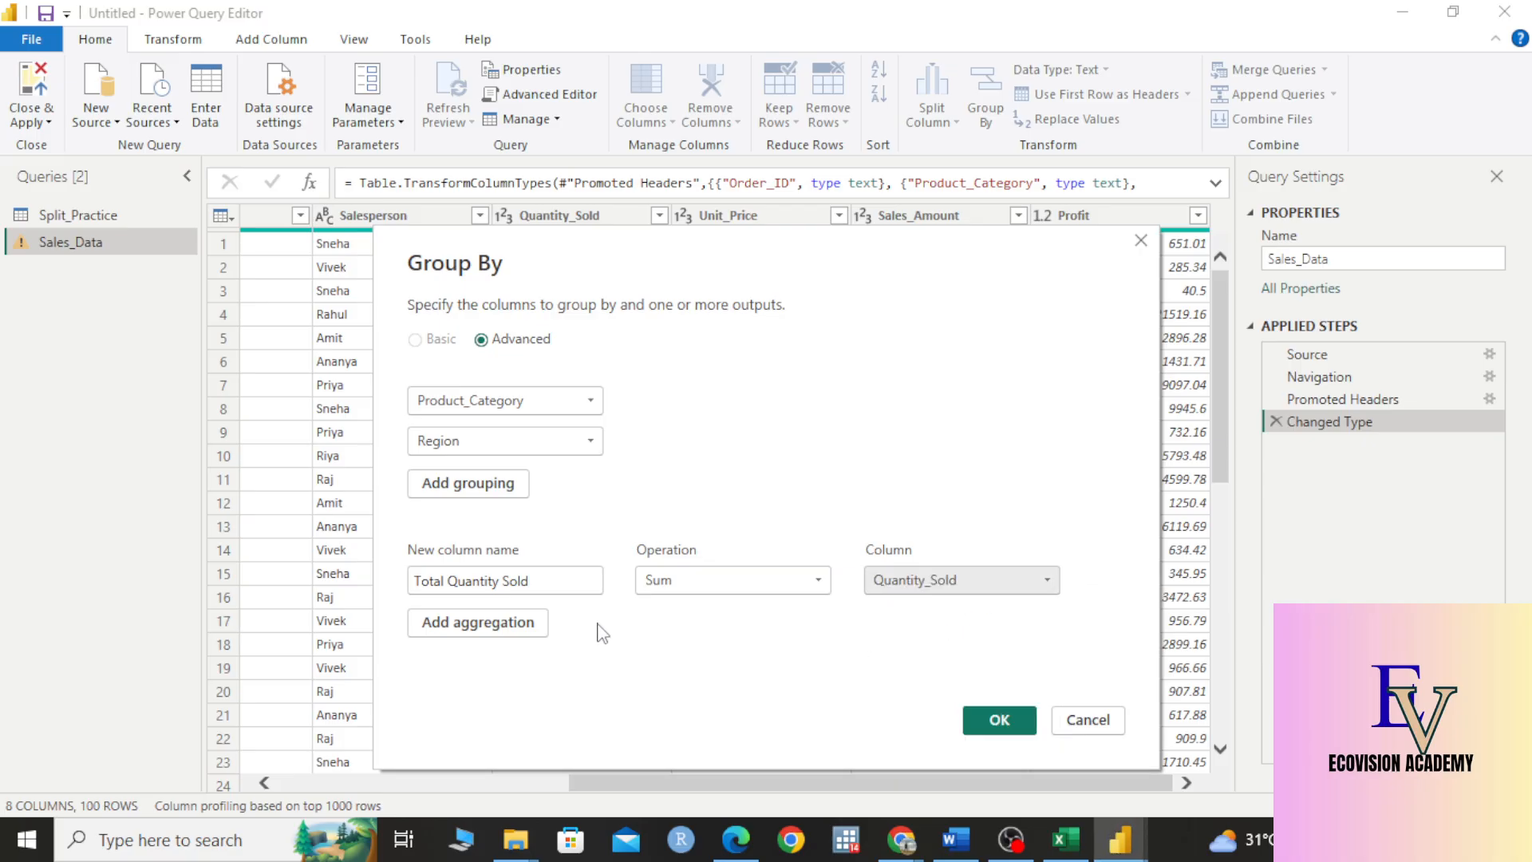
Step: Add a second aggregation named Total Sale amount, the Sum of Sales_Amount
{"action": "left_click", "coordinate": [512, 630]}
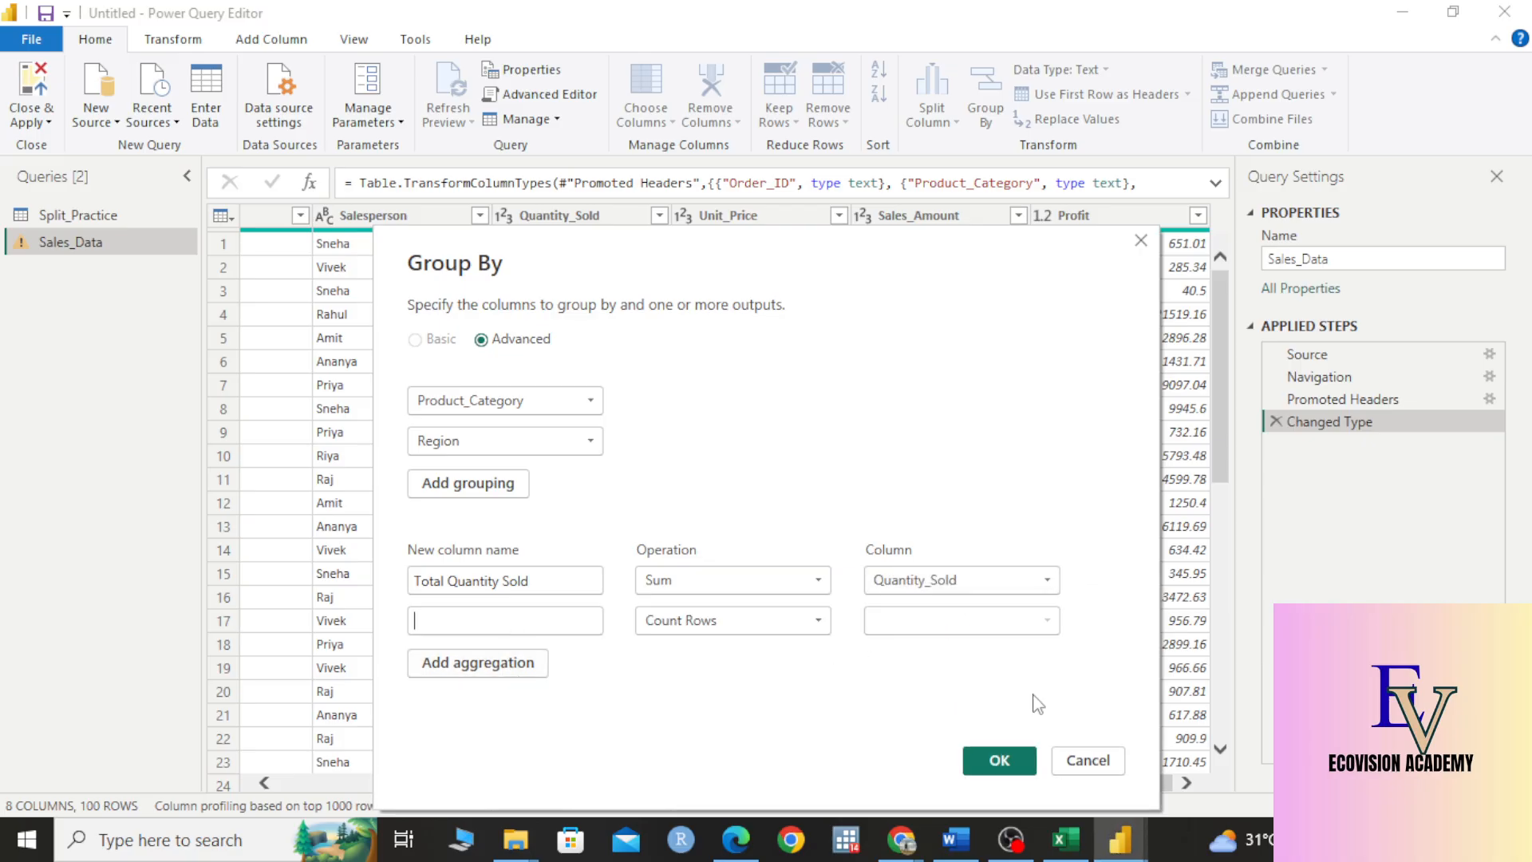
{"action": "type", "text": "Tota"}
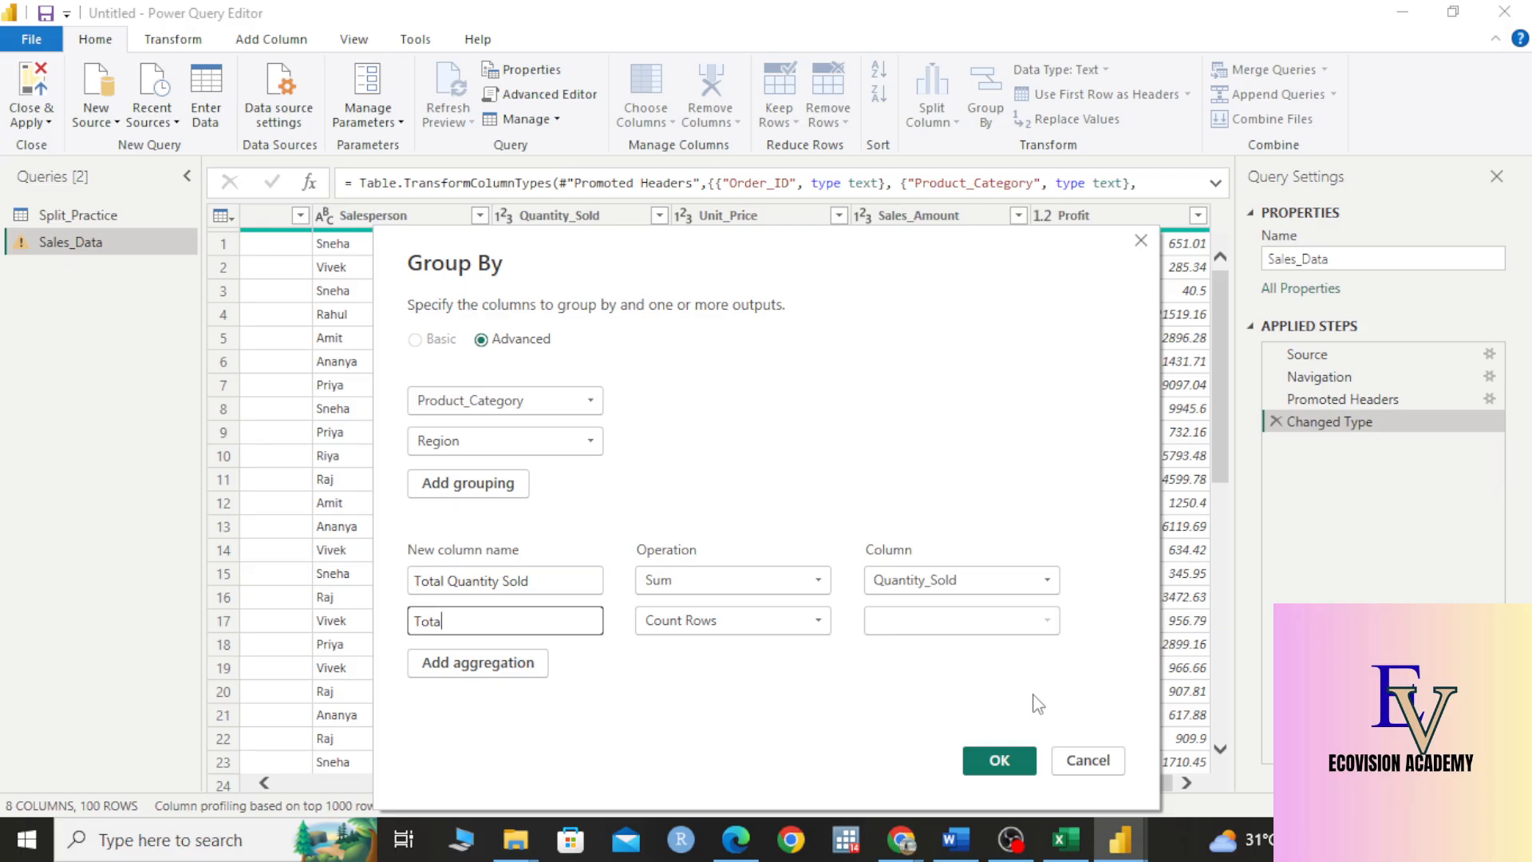
{"action": "type", "text": "l Sale amount"}
{"action": "left_click", "coordinate": [723, 630]}
{"action": "left_click", "coordinate": [723, 649]}
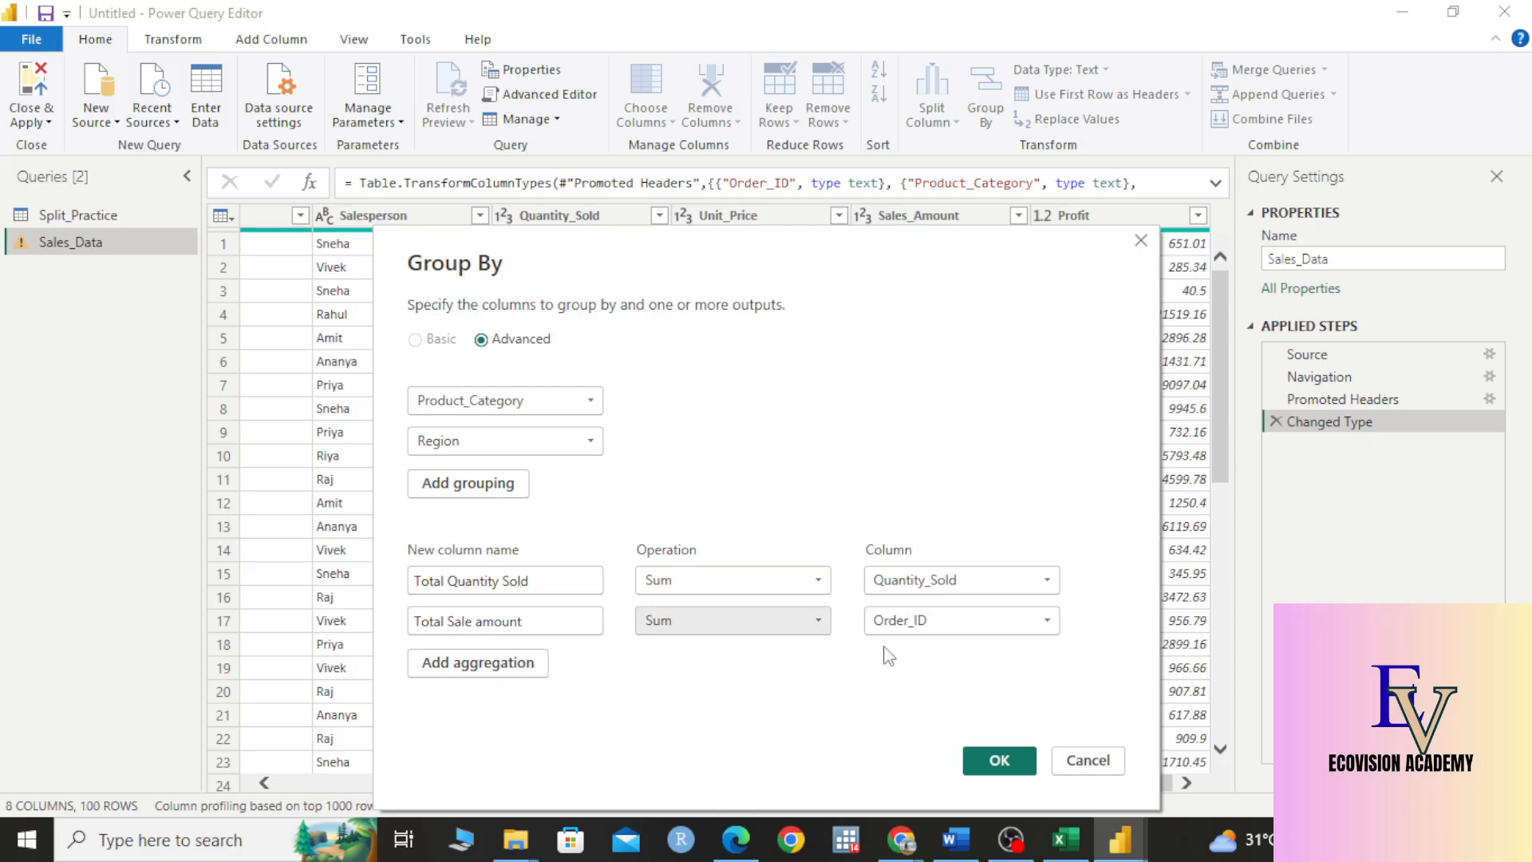
{"action": "left_click", "coordinate": [908, 628]}
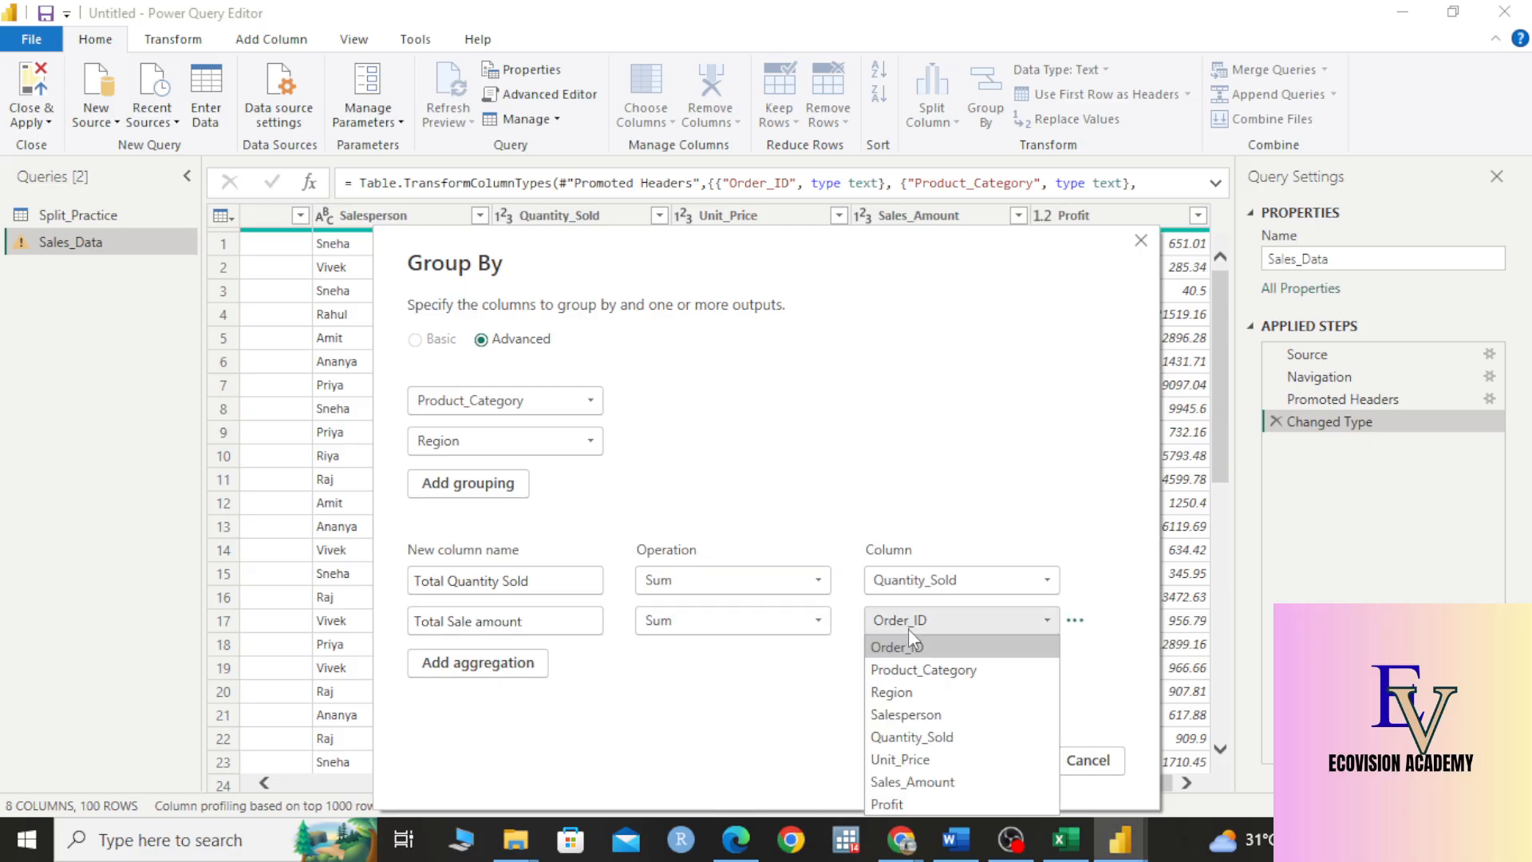
{"action": "left_click", "coordinate": [949, 782]}
Step: Add a third aggregation named Total Profit, the Sum of Profit, and apply the grouping
{"action": "left_click", "coordinate": [506, 674]}
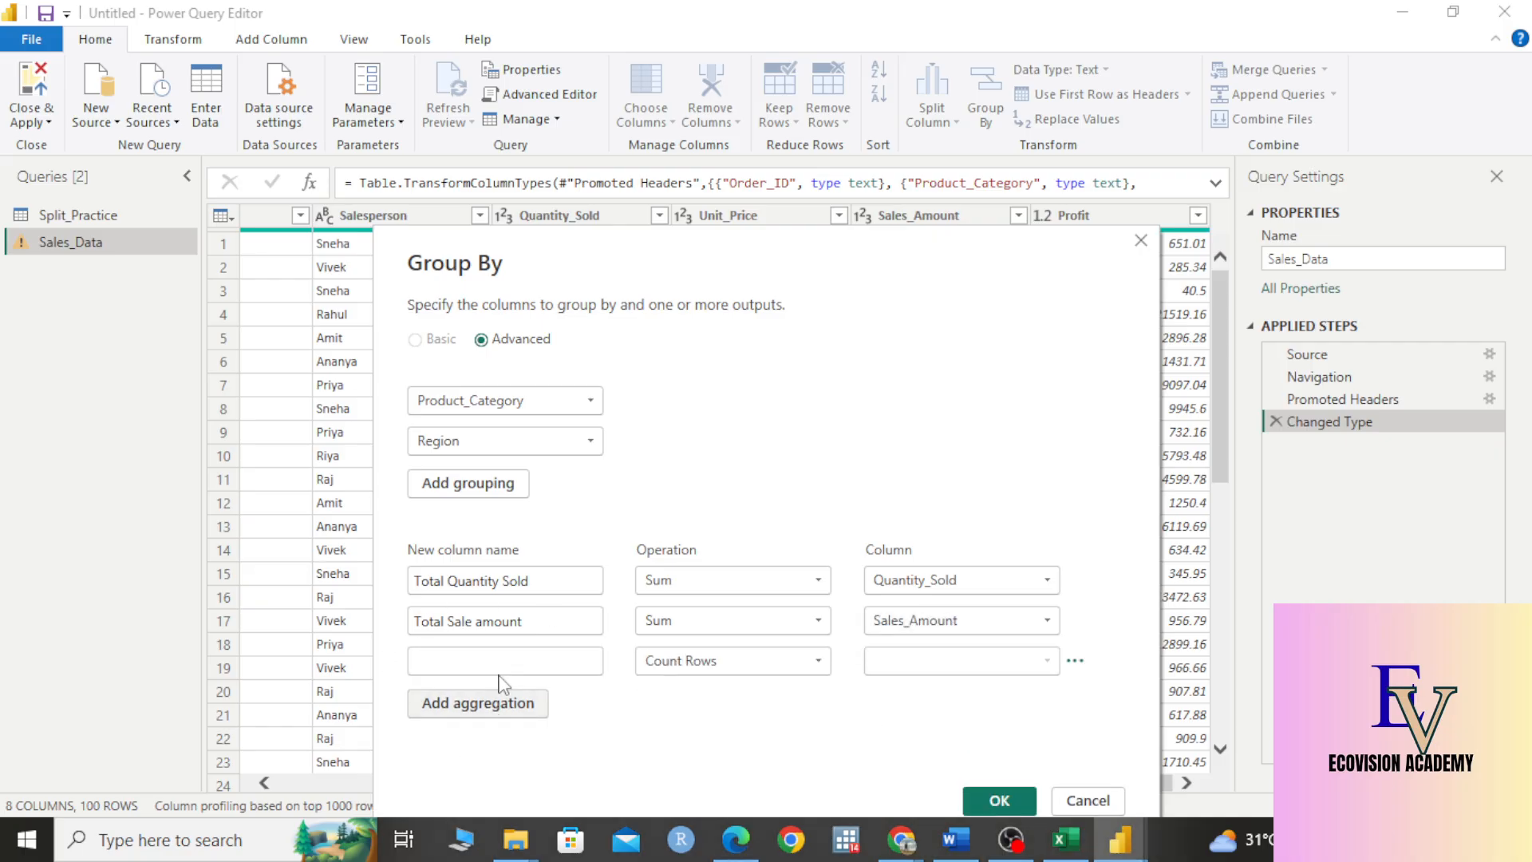
{"action": "left_click", "coordinate": [508, 660]}
{"action": "type", "text": "To"}
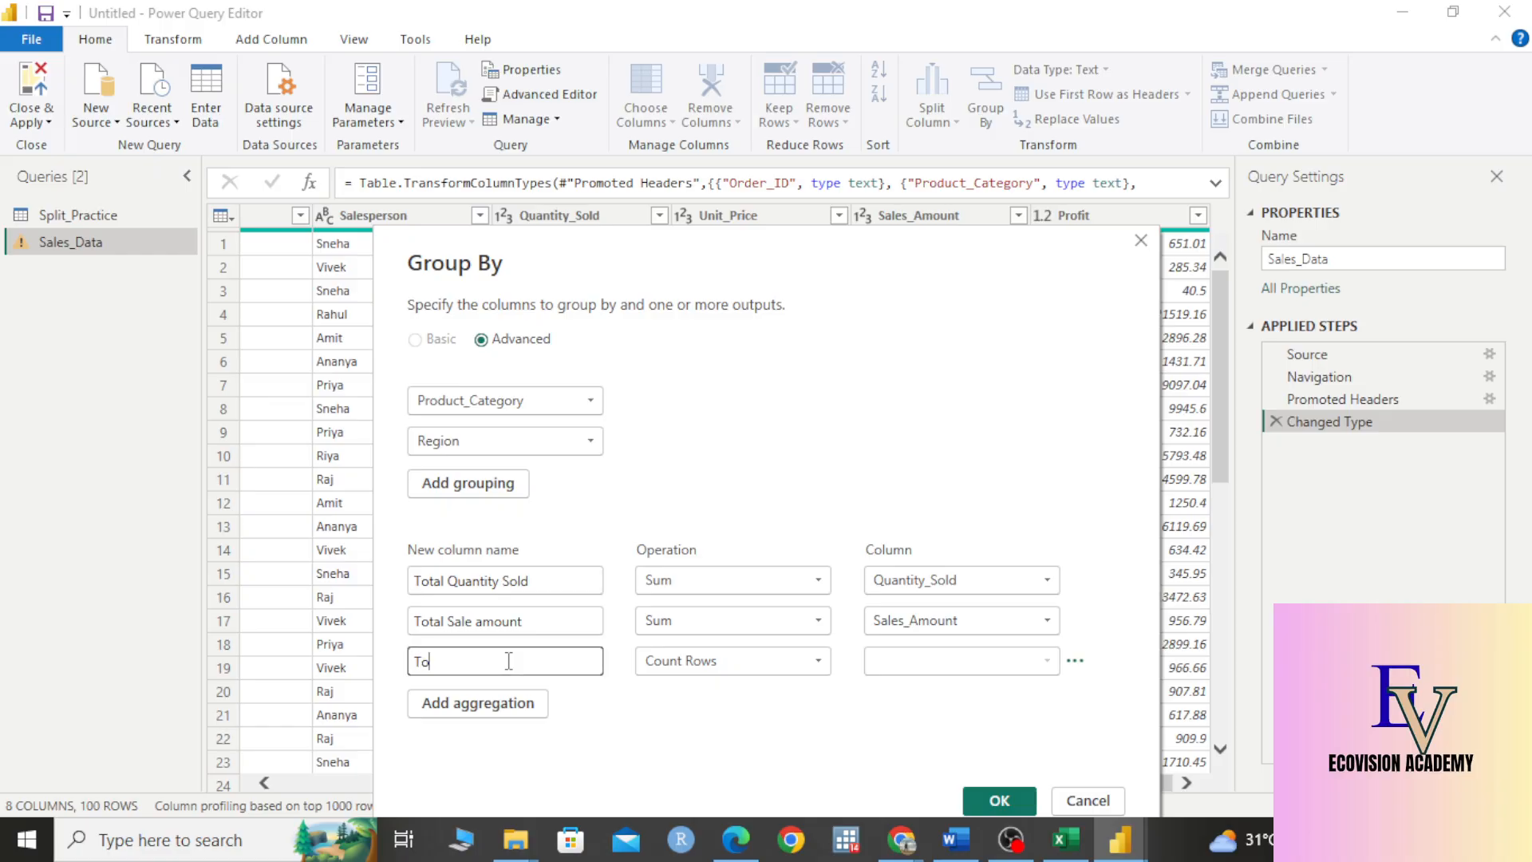
{"action": "type", "text": "tal Profit"}
{"action": "left_click", "coordinate": [730, 668]}
{"action": "left_click", "coordinate": [705, 481]}
{"action": "left_click", "coordinate": [1019, 655]}
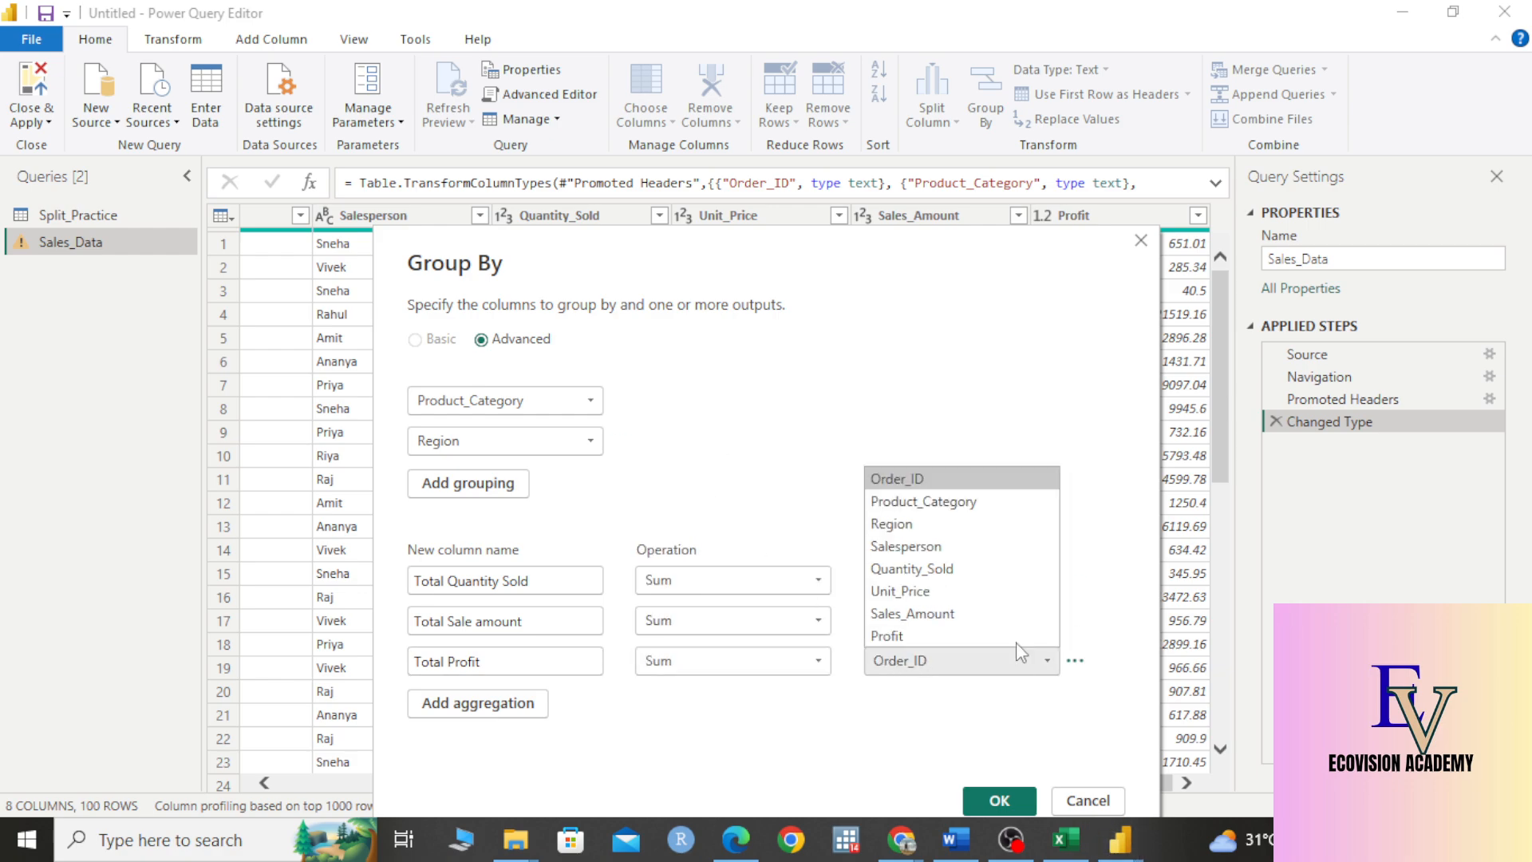
{"action": "left_click", "coordinate": [954, 634]}
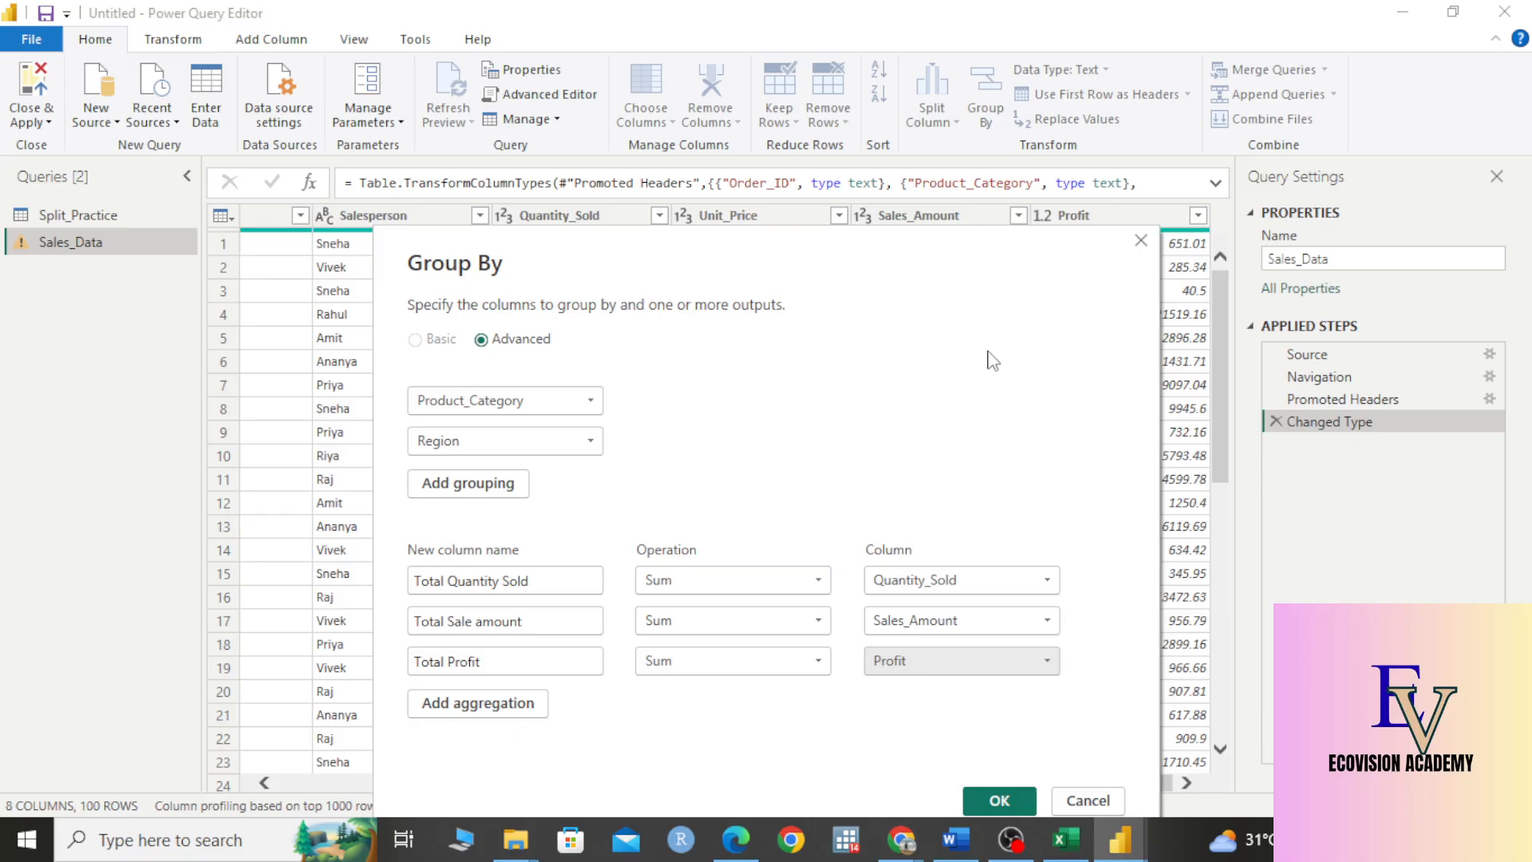
{"action": "left_click", "coordinate": [1025, 800]}
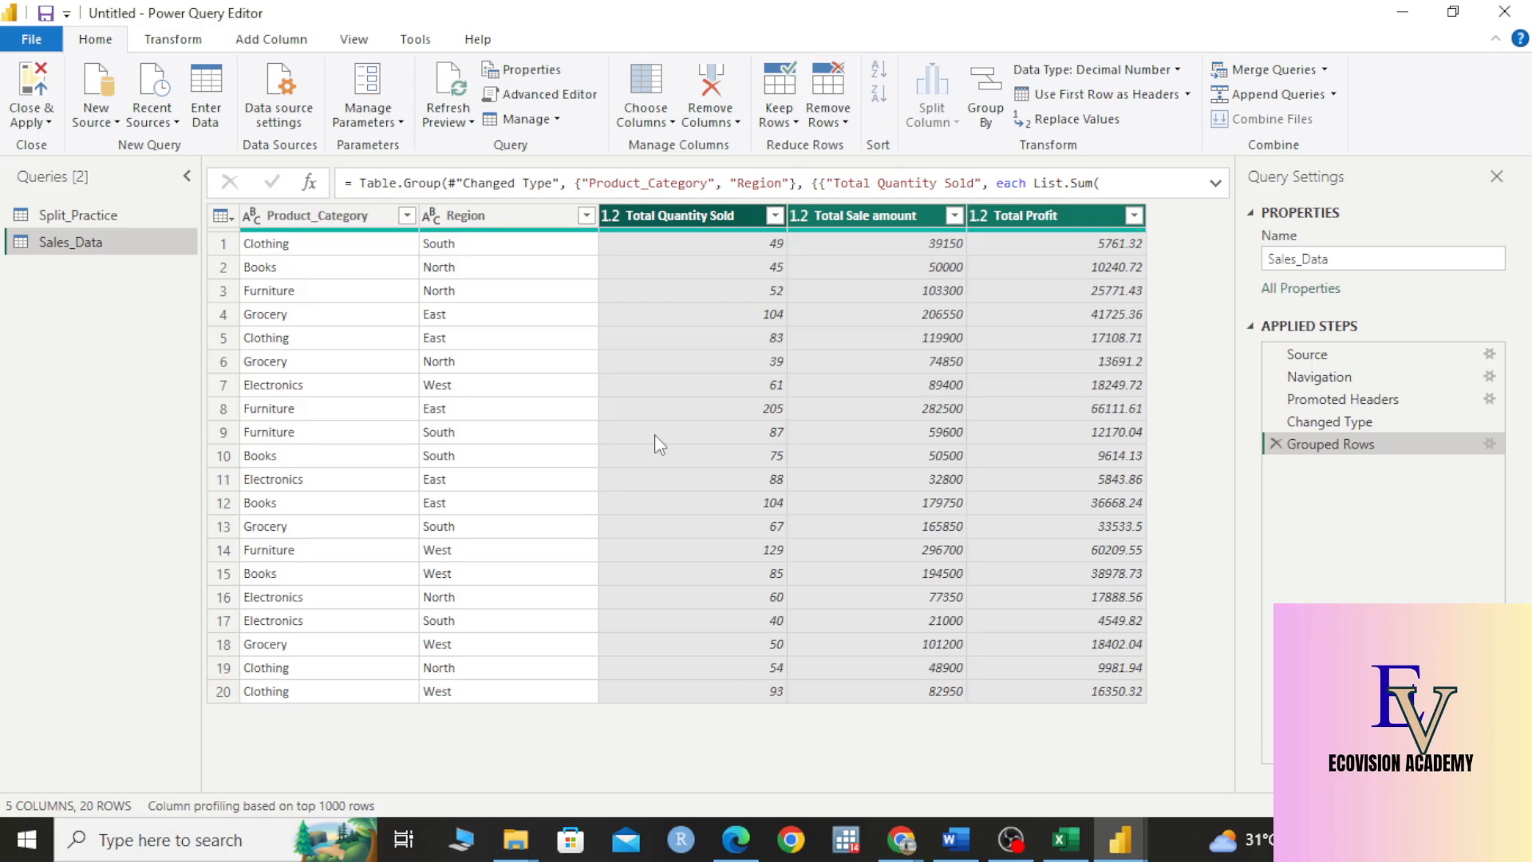
Step: Examine the quantity, sale amount and profit totals of Clothing in the South region
{"action": "left_click", "coordinate": [313, 244]}
{"action": "left_click", "coordinate": [517, 253]}
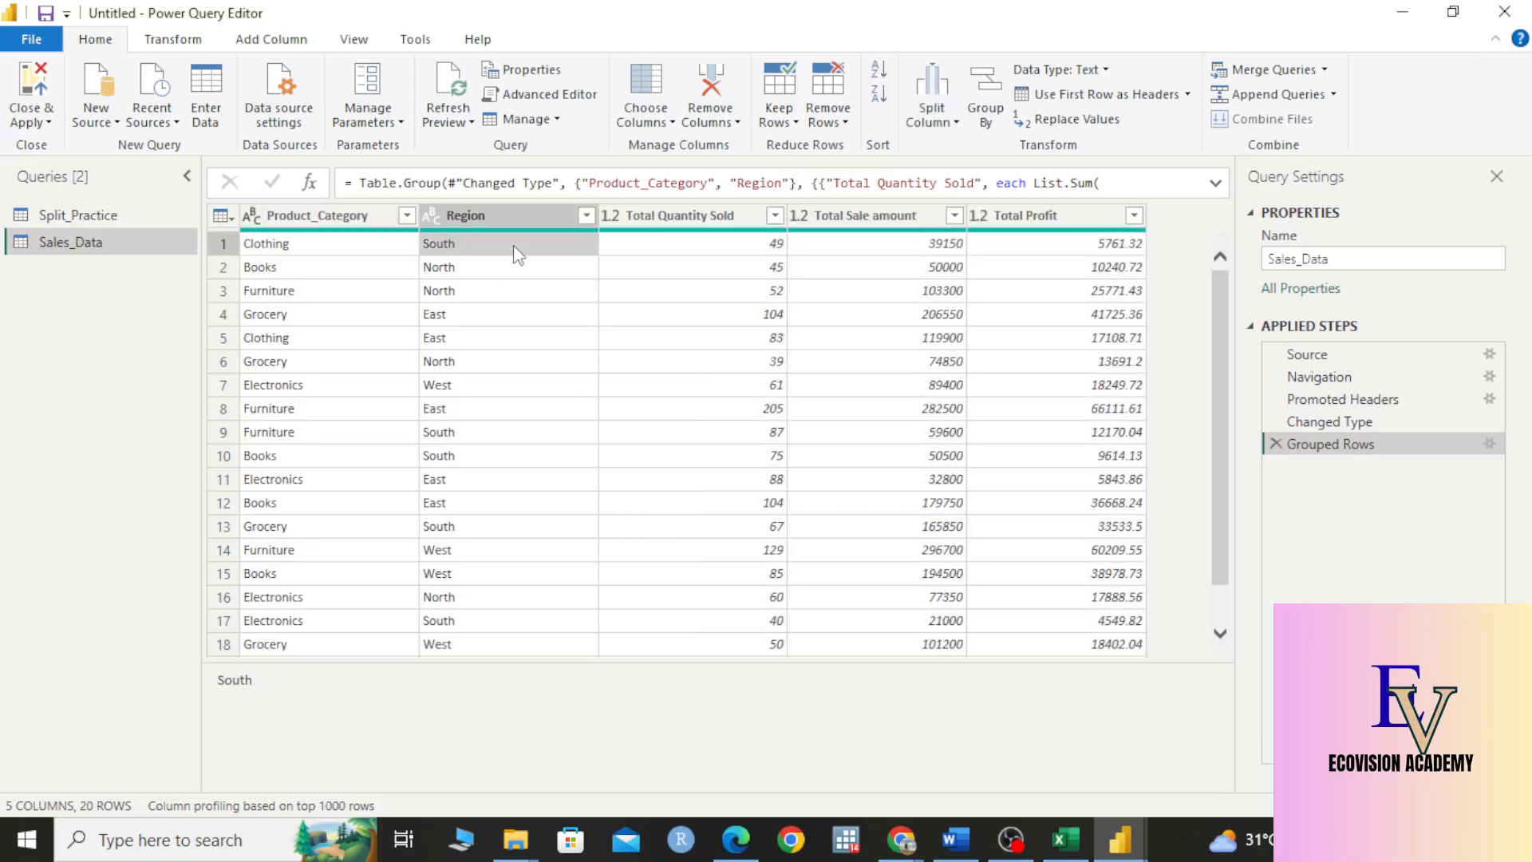
{"action": "left_click", "coordinate": [726, 253]}
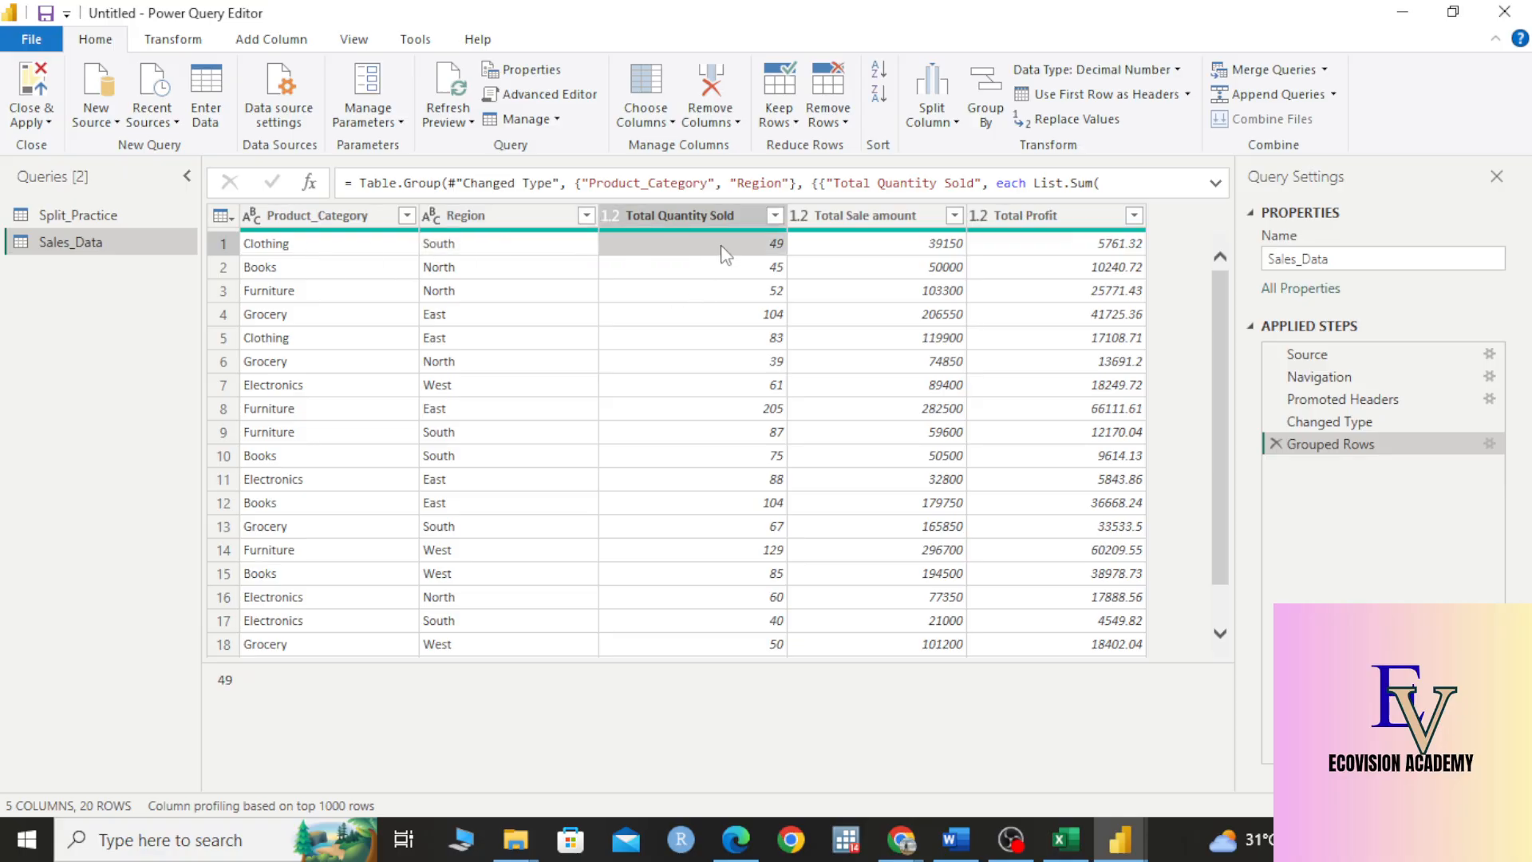
{"action": "left_click", "coordinate": [952, 253]}
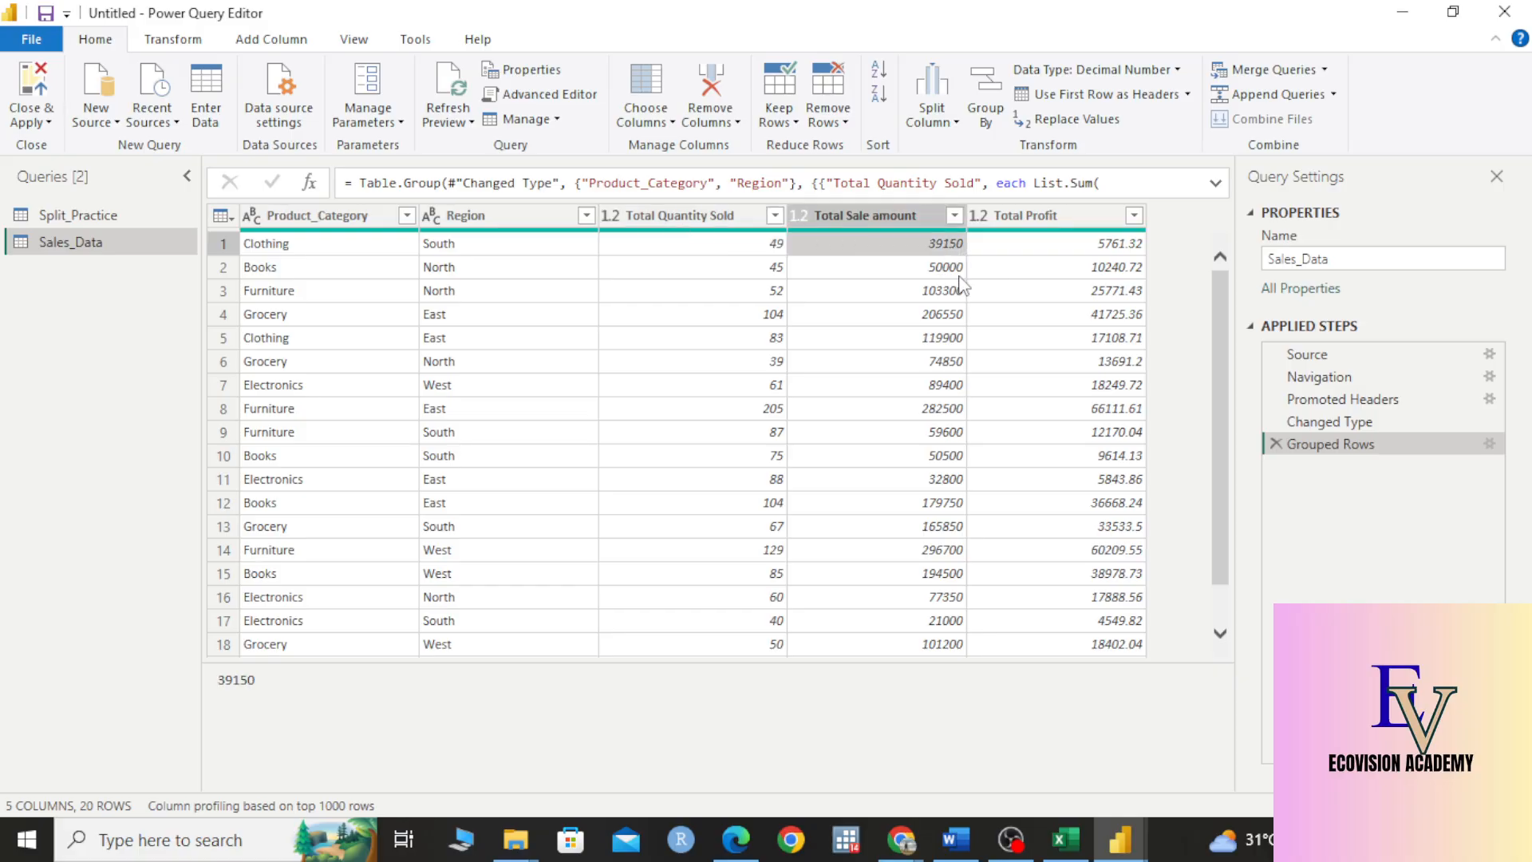
{"action": "left_click", "coordinate": [1098, 250]}
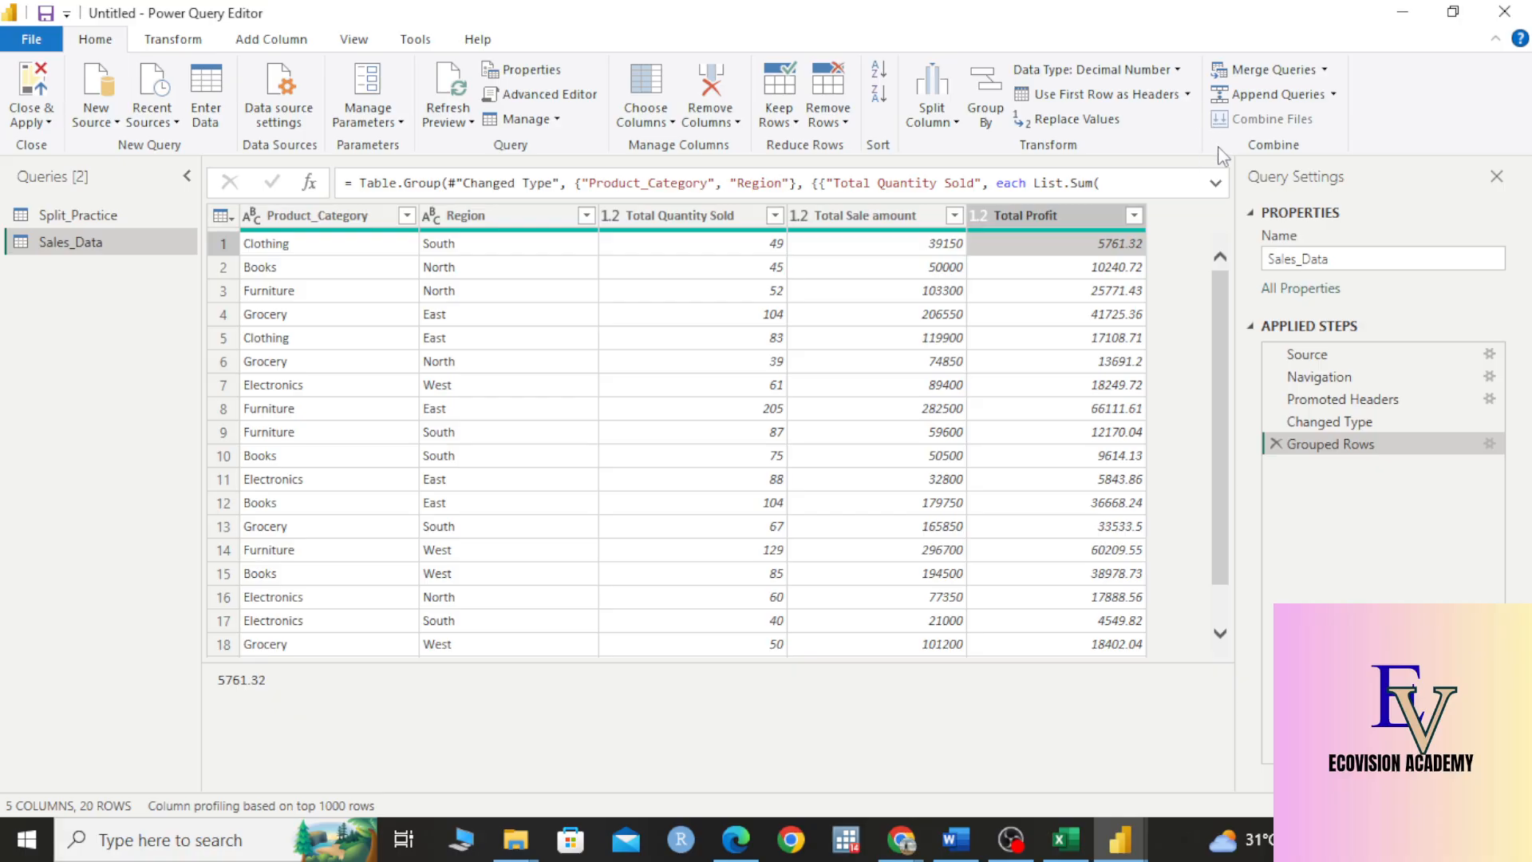
{"action": "left_click", "coordinate": [1325, 71]}
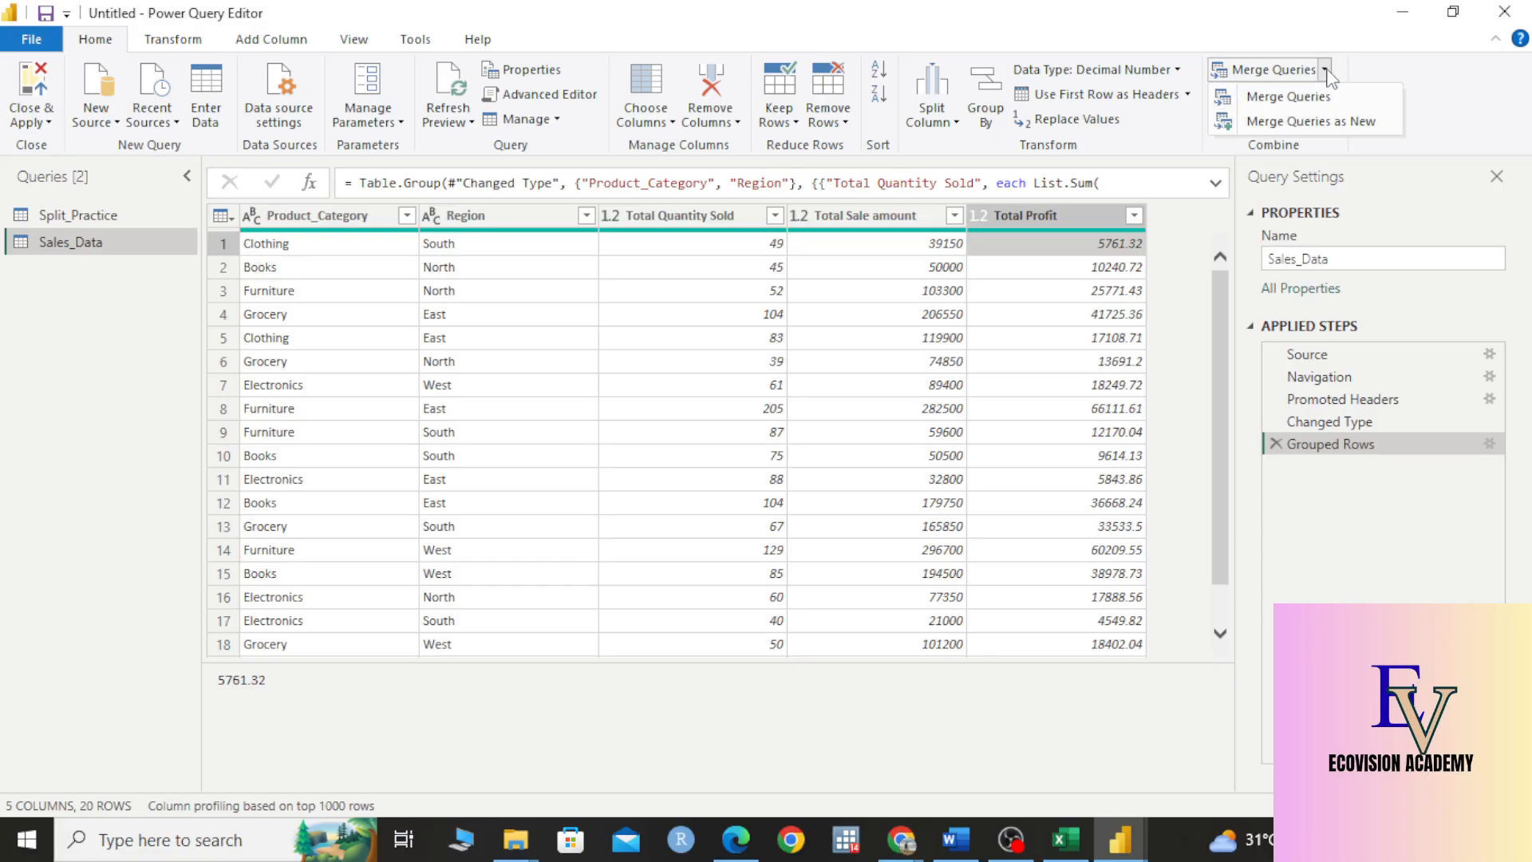
{"action": "left_click", "coordinate": [1194, 220]}
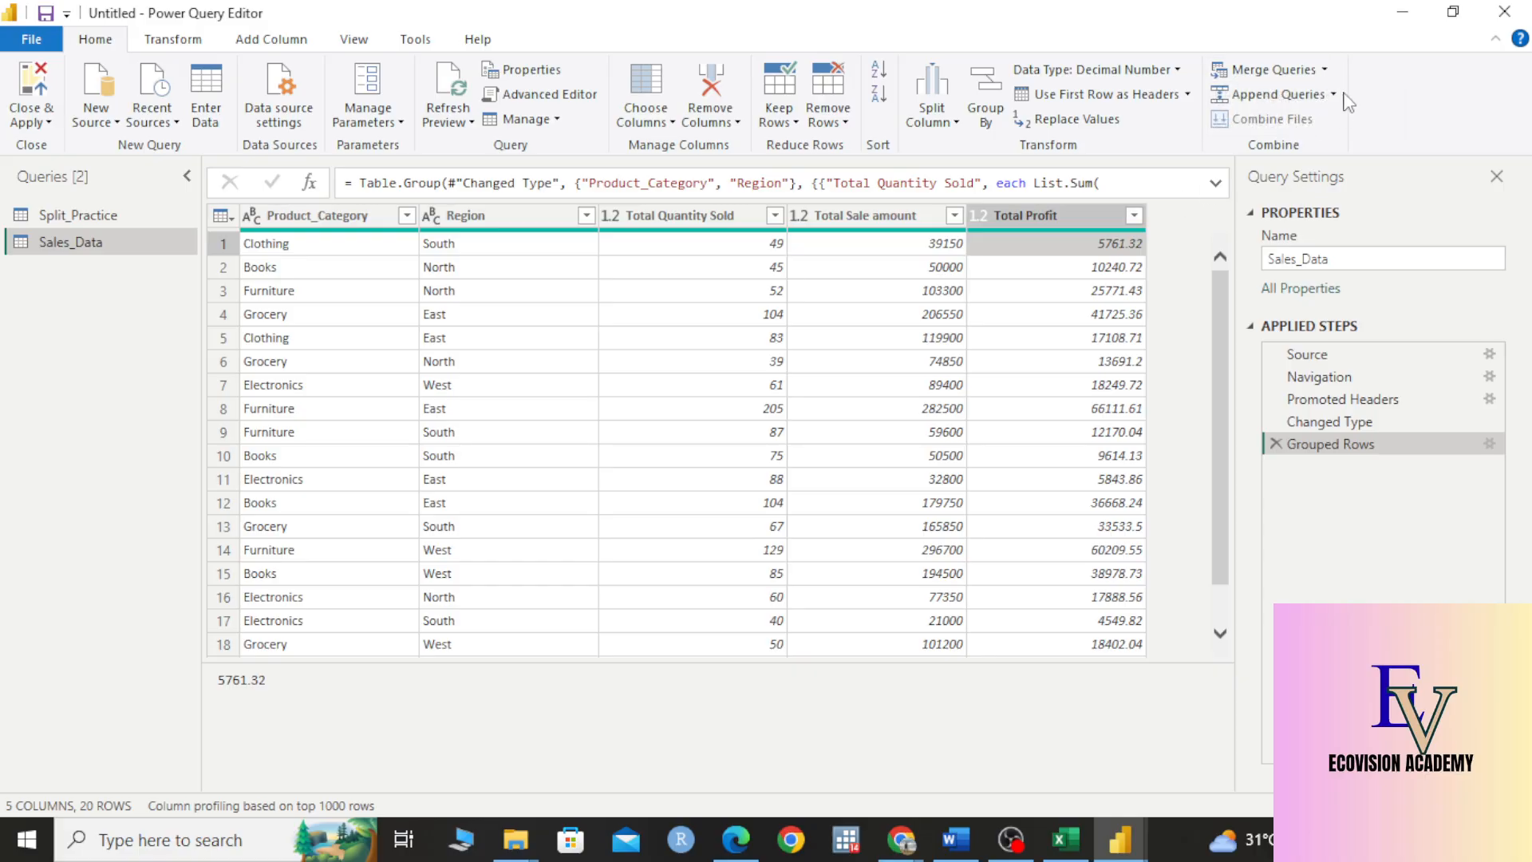
{"action": "left_click", "coordinate": [1332, 94]}
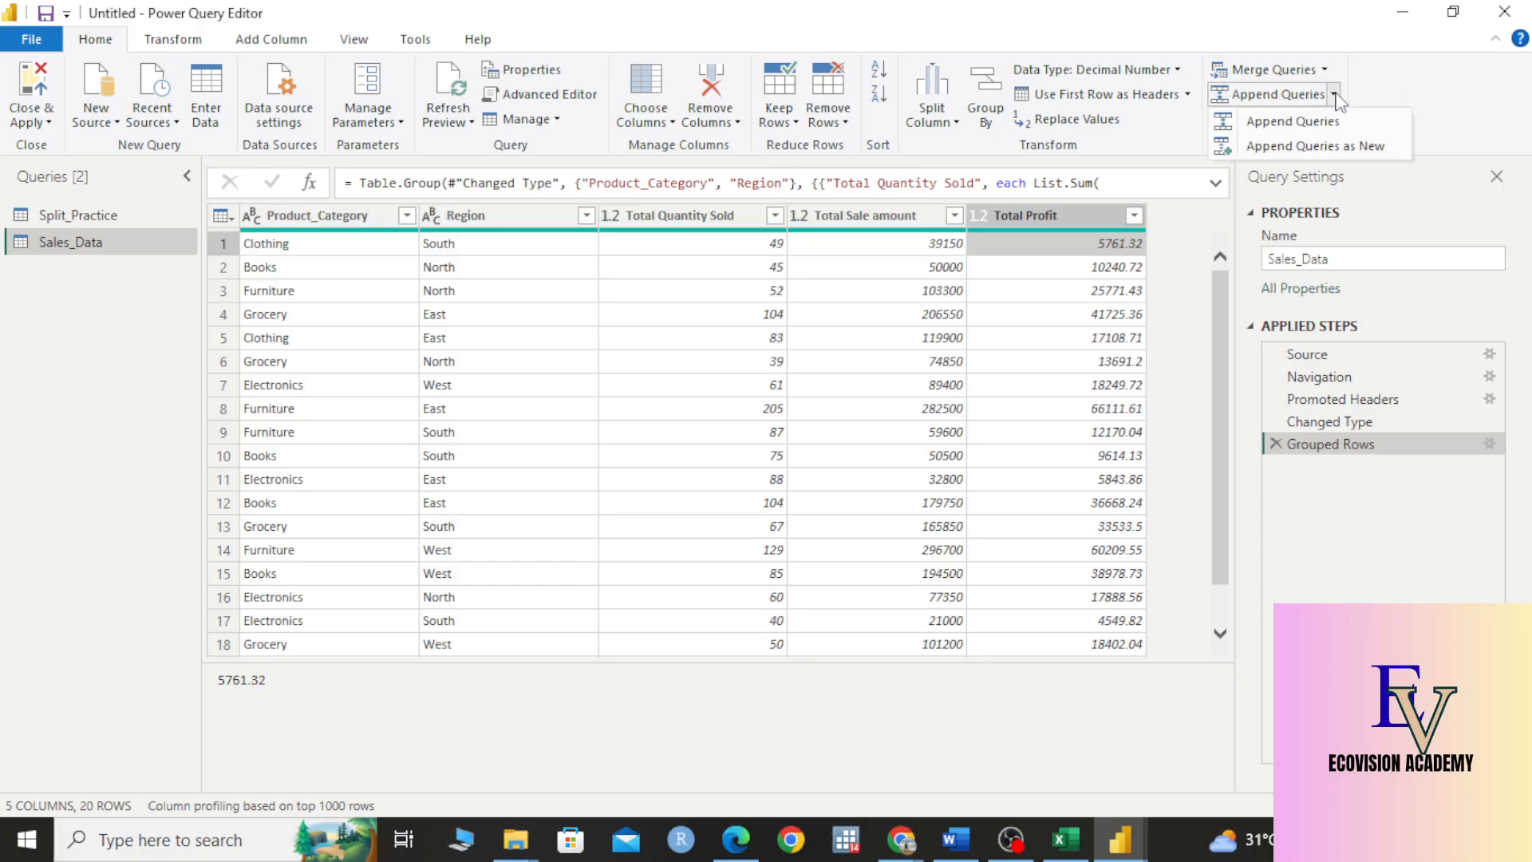
{"action": "left_click", "coordinate": [1167, 248]}
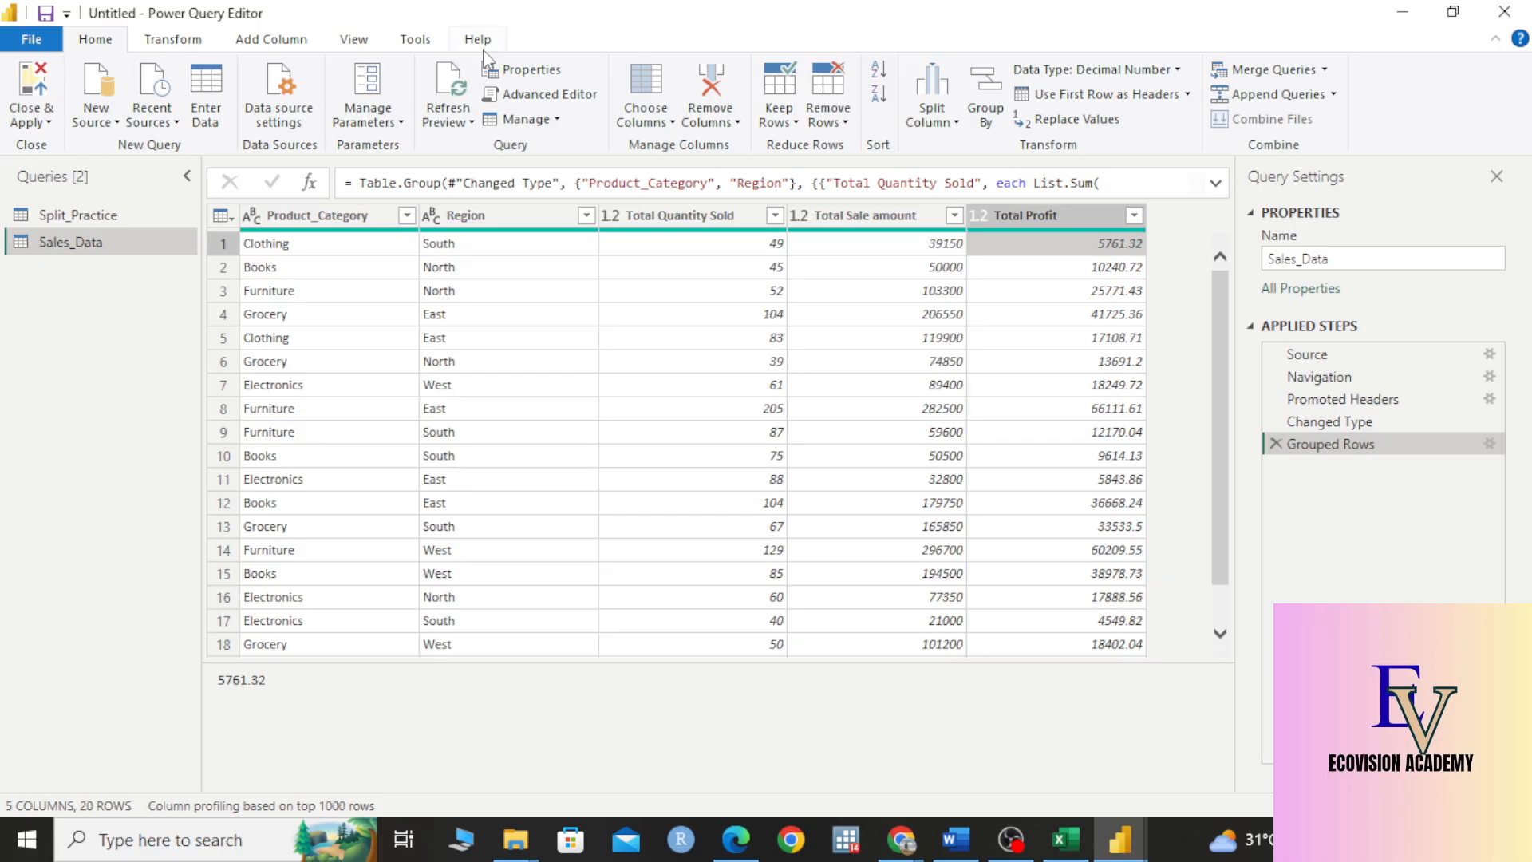
{"action": "left_click", "coordinate": [247, 40]}
{"action": "left_click", "coordinate": [196, 43]}
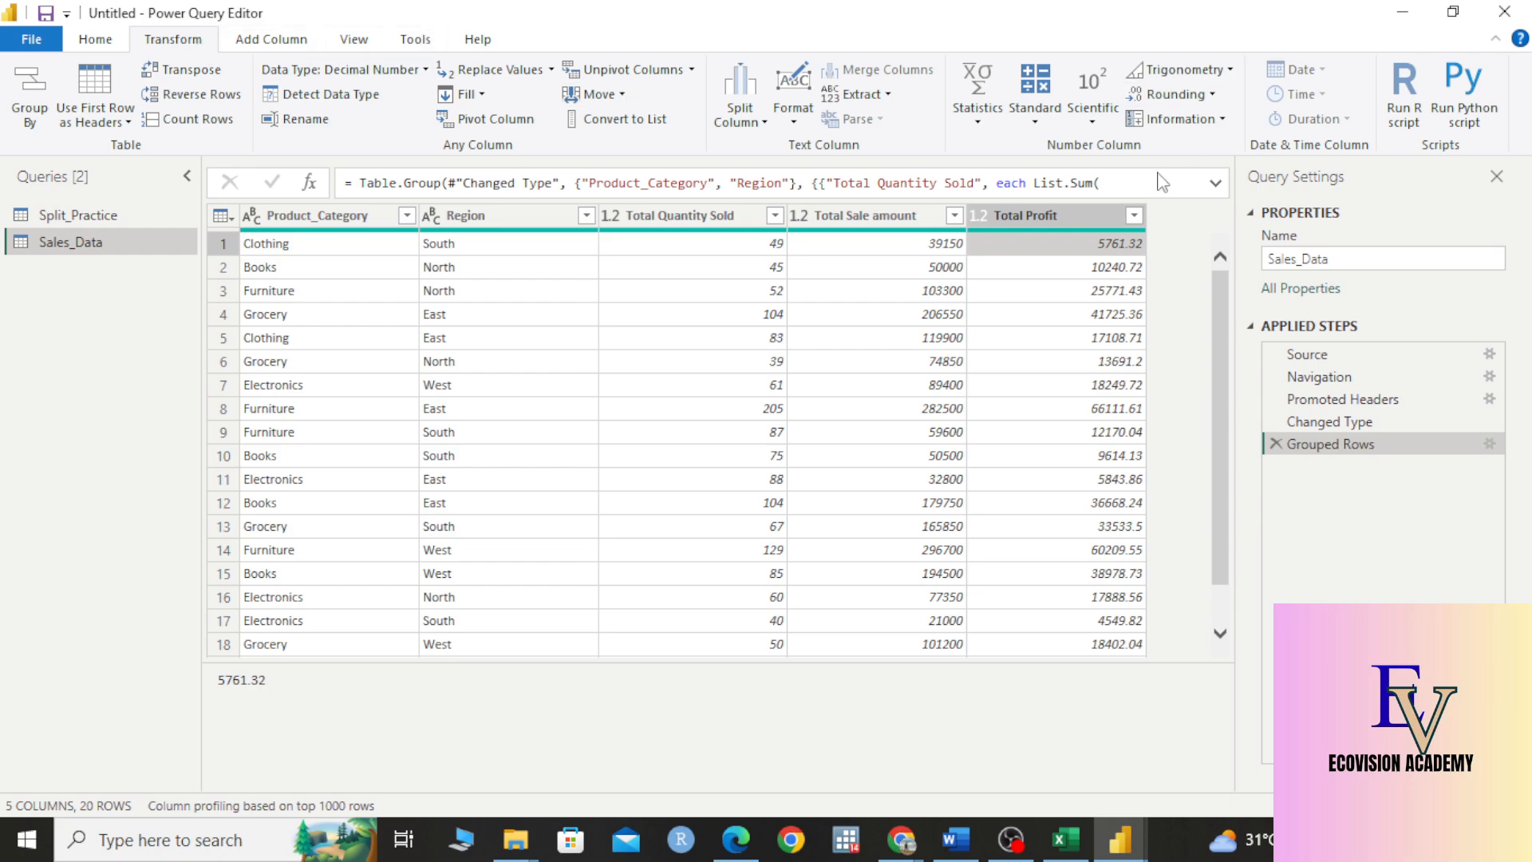
{"action": "left_click", "coordinate": [109, 48]}
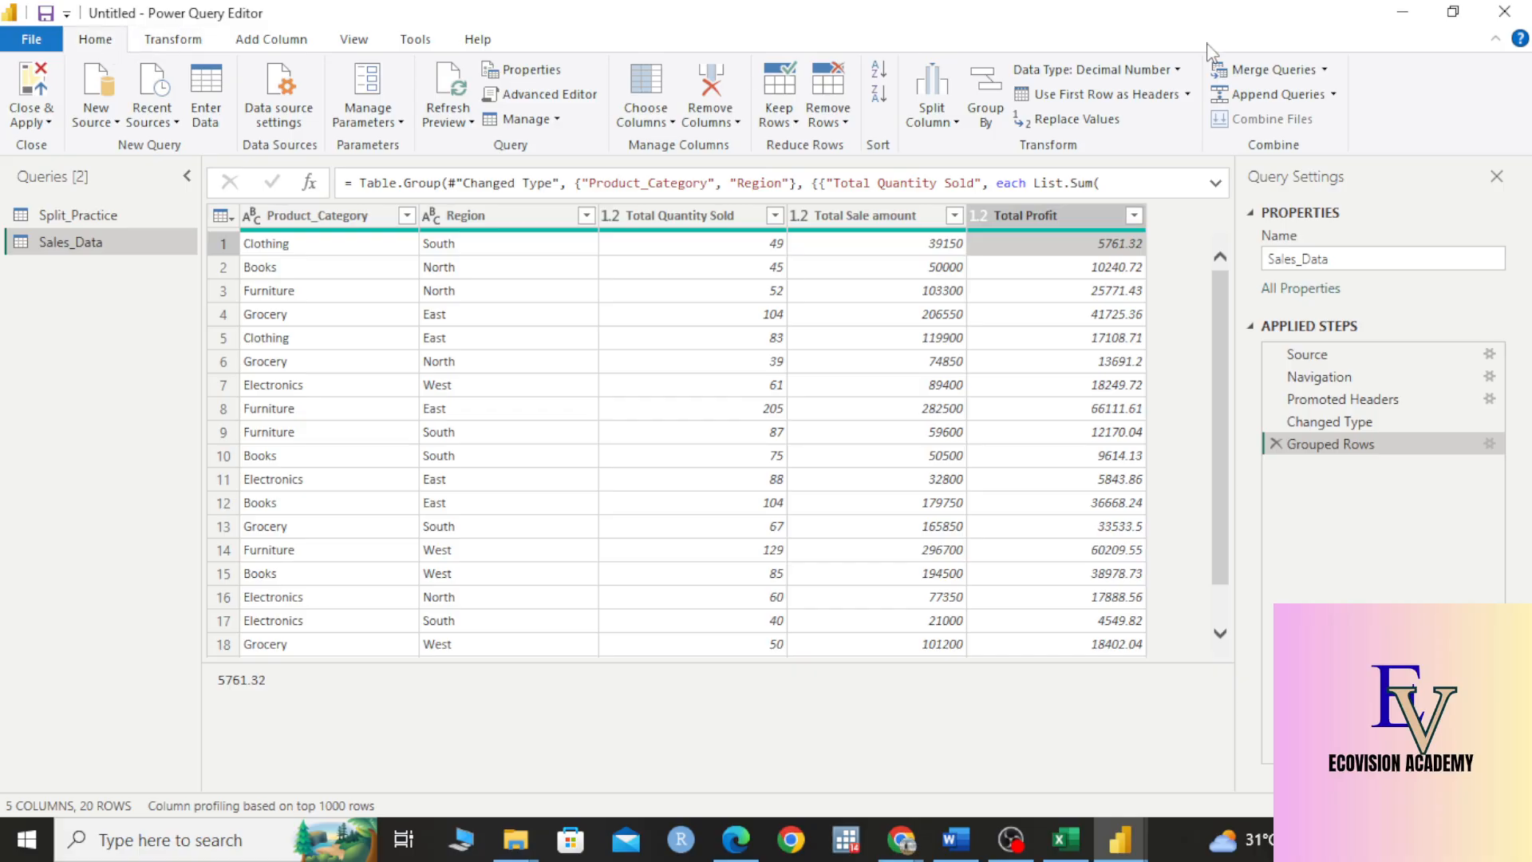